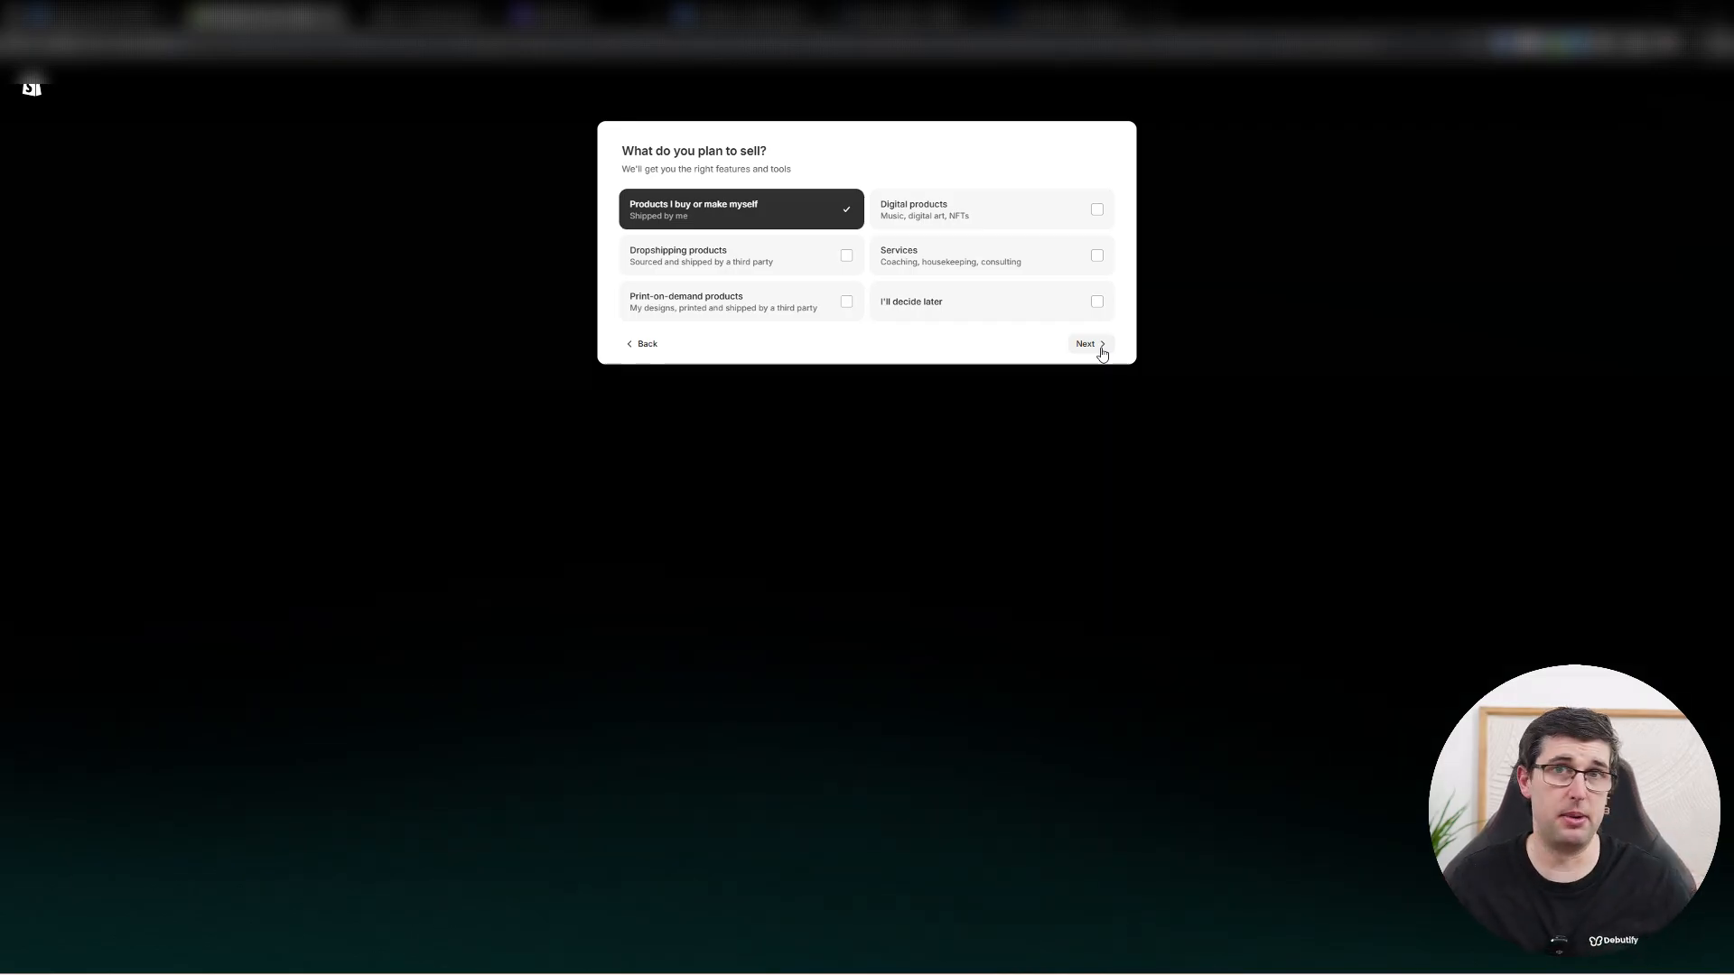
# Continue the store setup with "Products I buy or make myself" and open the online store's themes.
pyautogui.click(1094, 346)
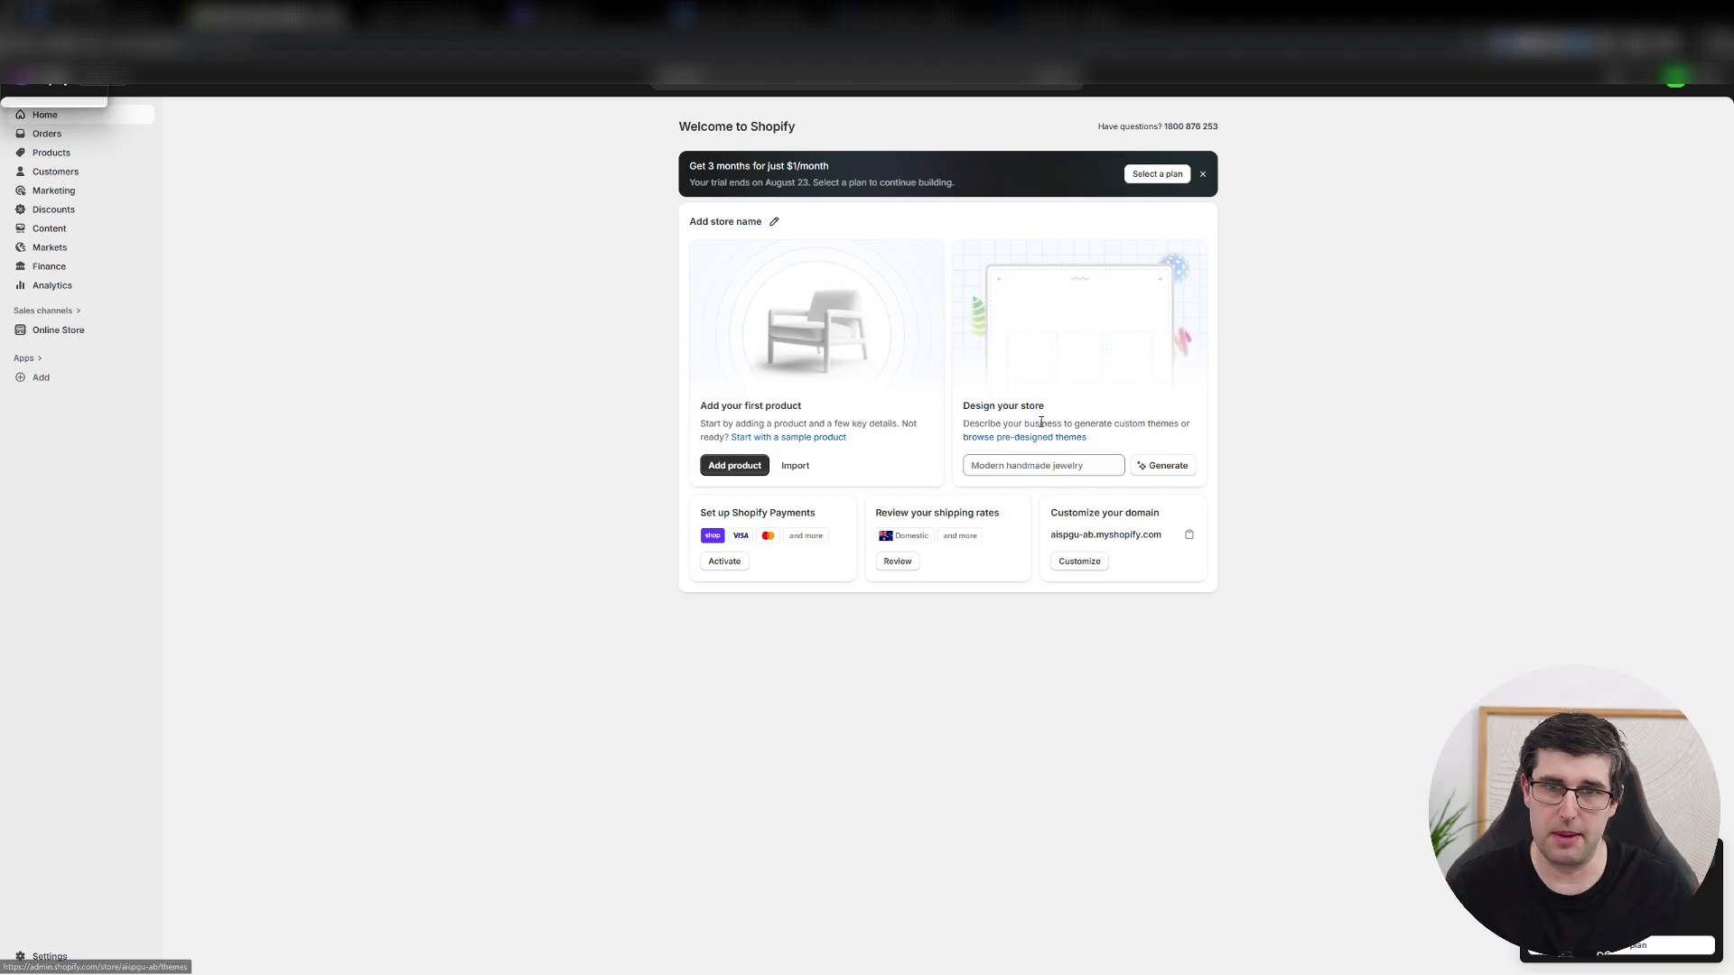
pyautogui.moveTo(1047, 424); pyautogui.dragTo(1169, 427)
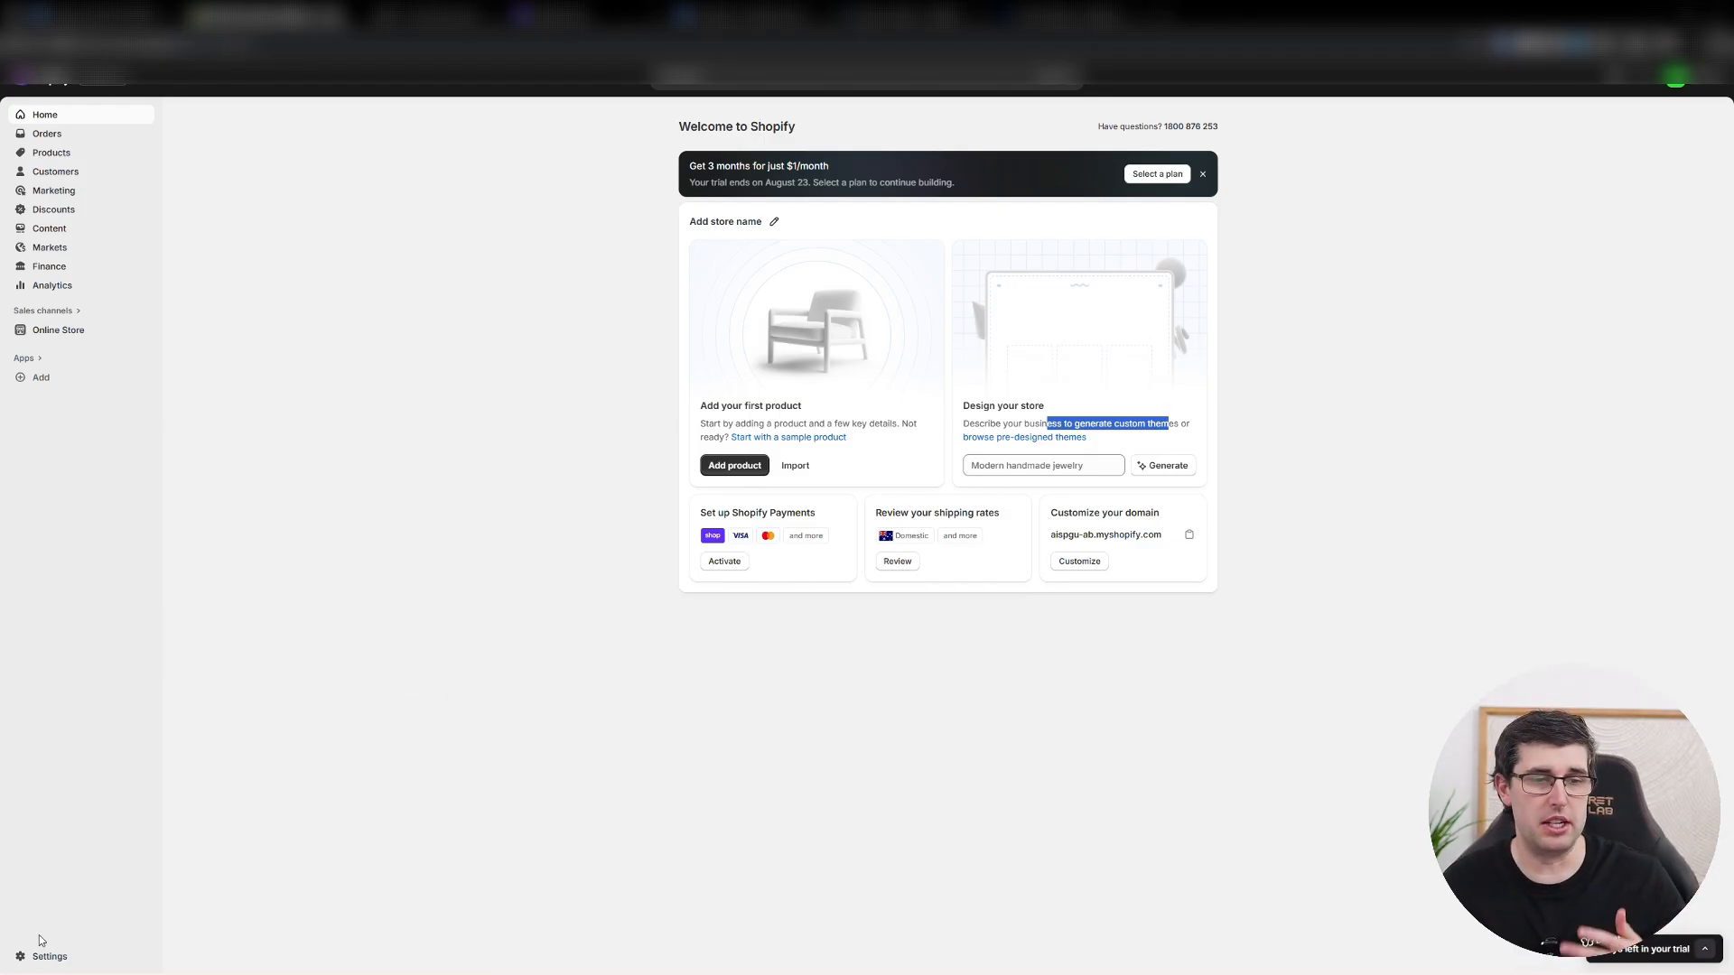
pyautogui.click(48, 334)
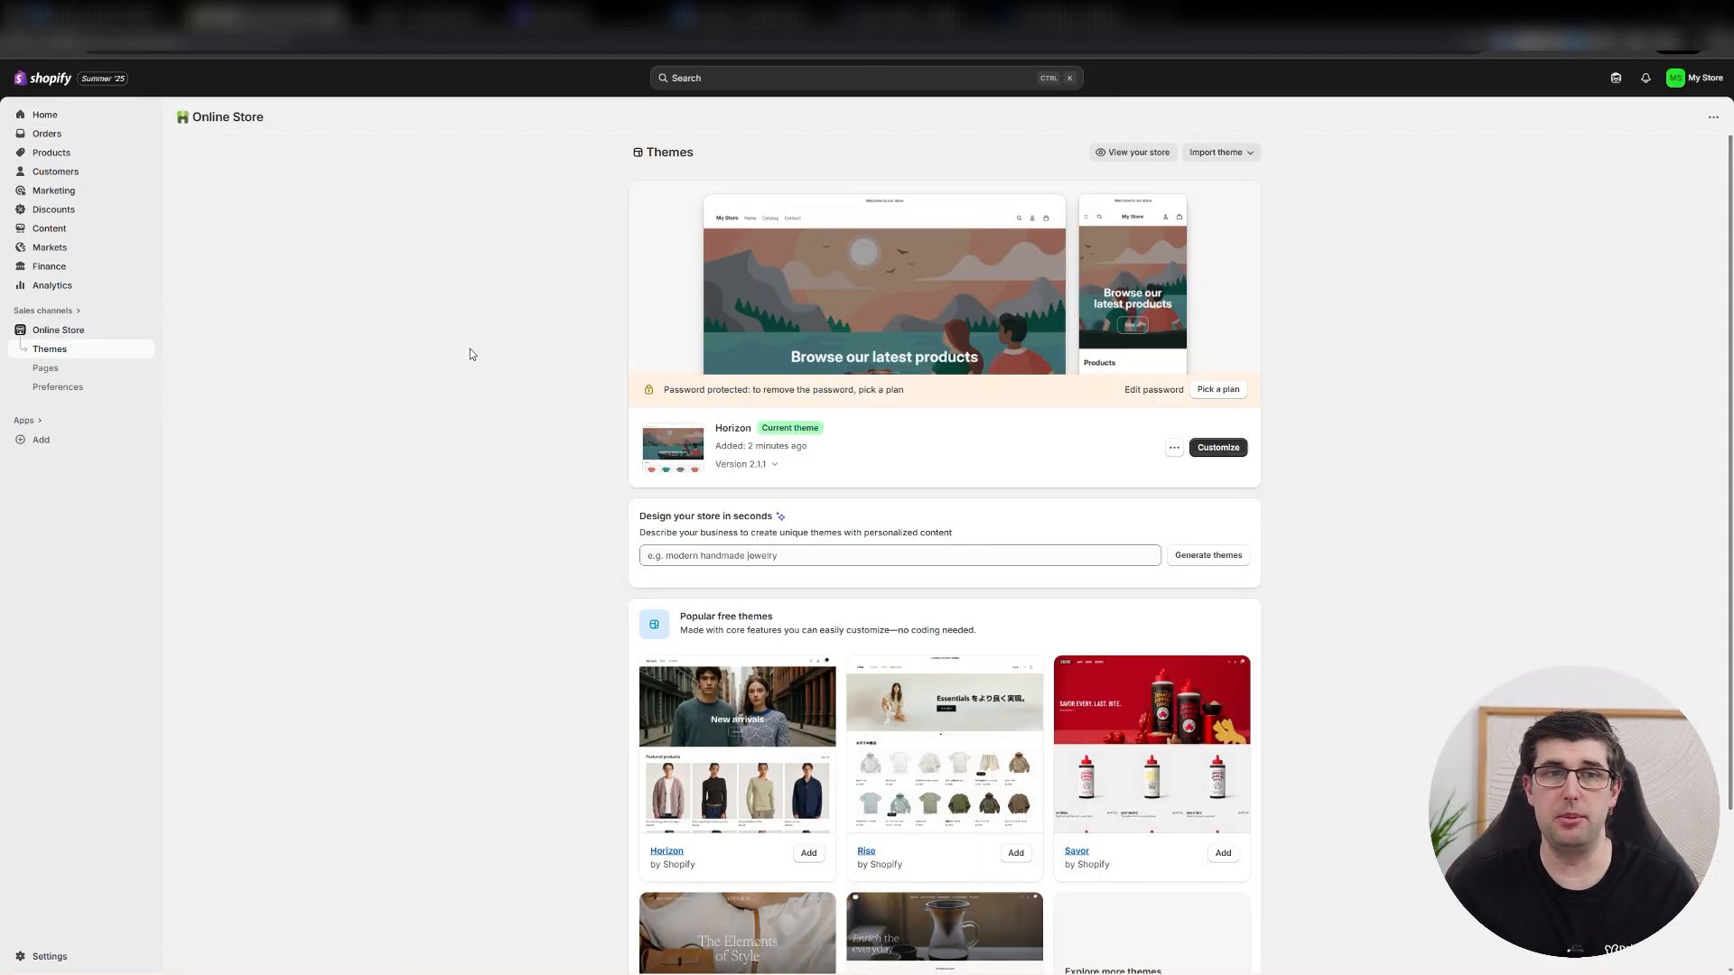
# Look over the available free themes, the Horizon theme's actions and the theme import options.
pyautogui.scroll(-2, 1408, 560)
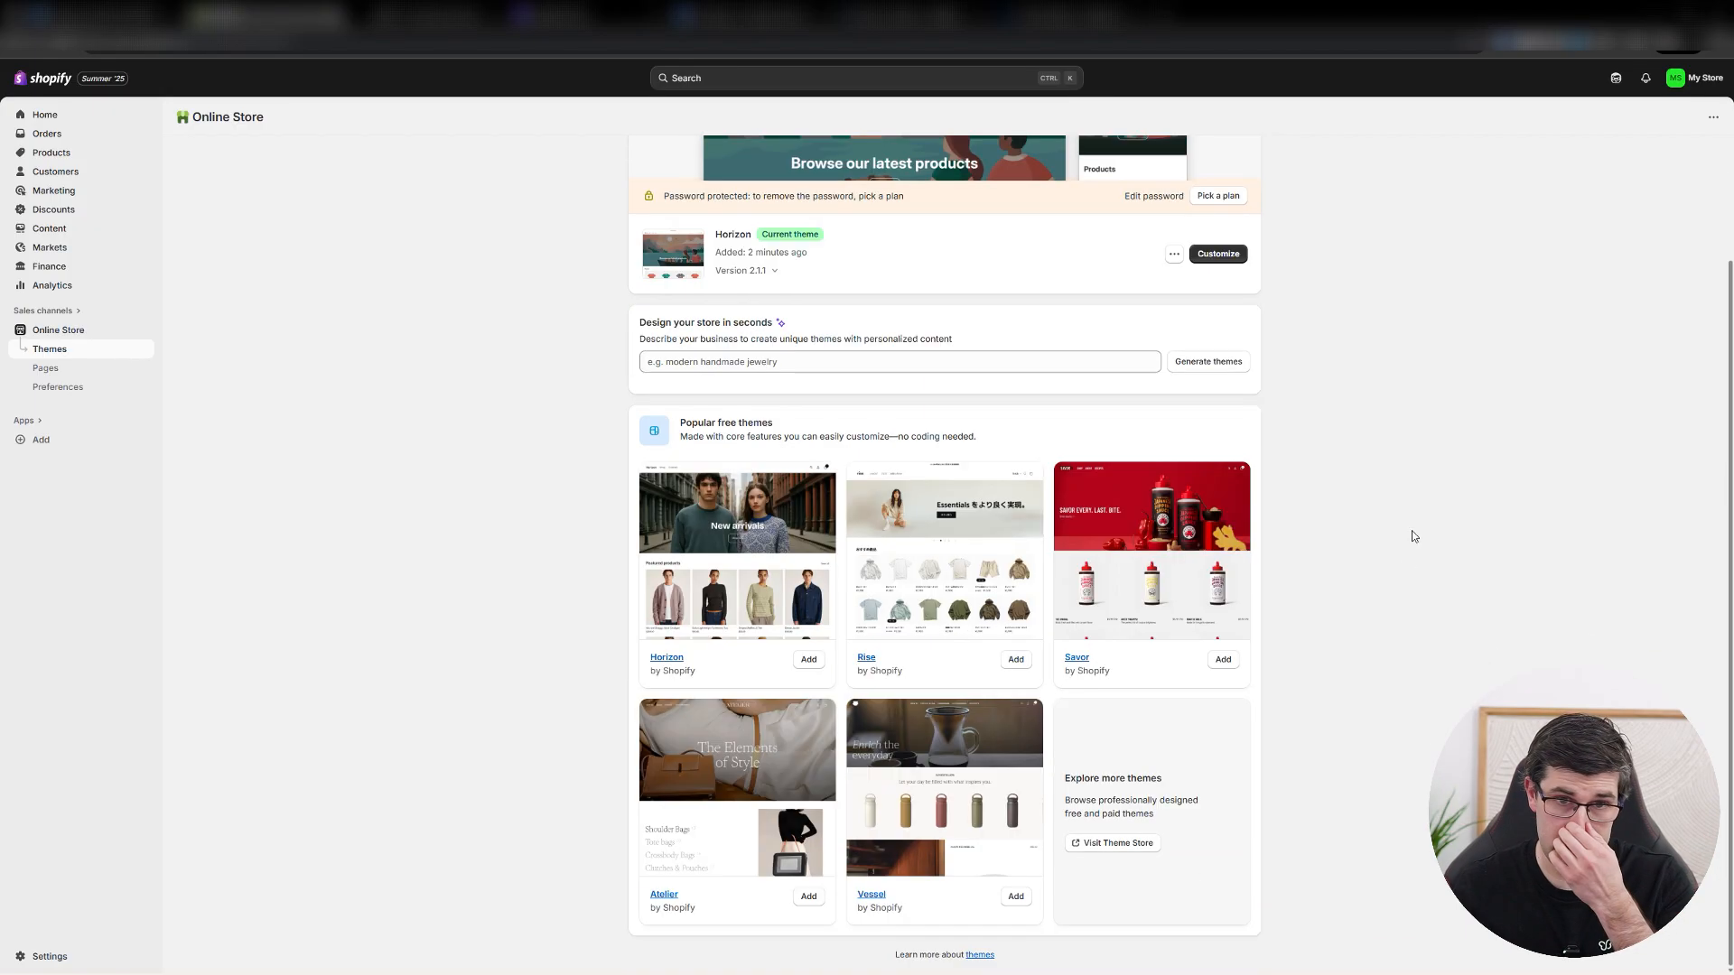
pyautogui.click(1173, 255)
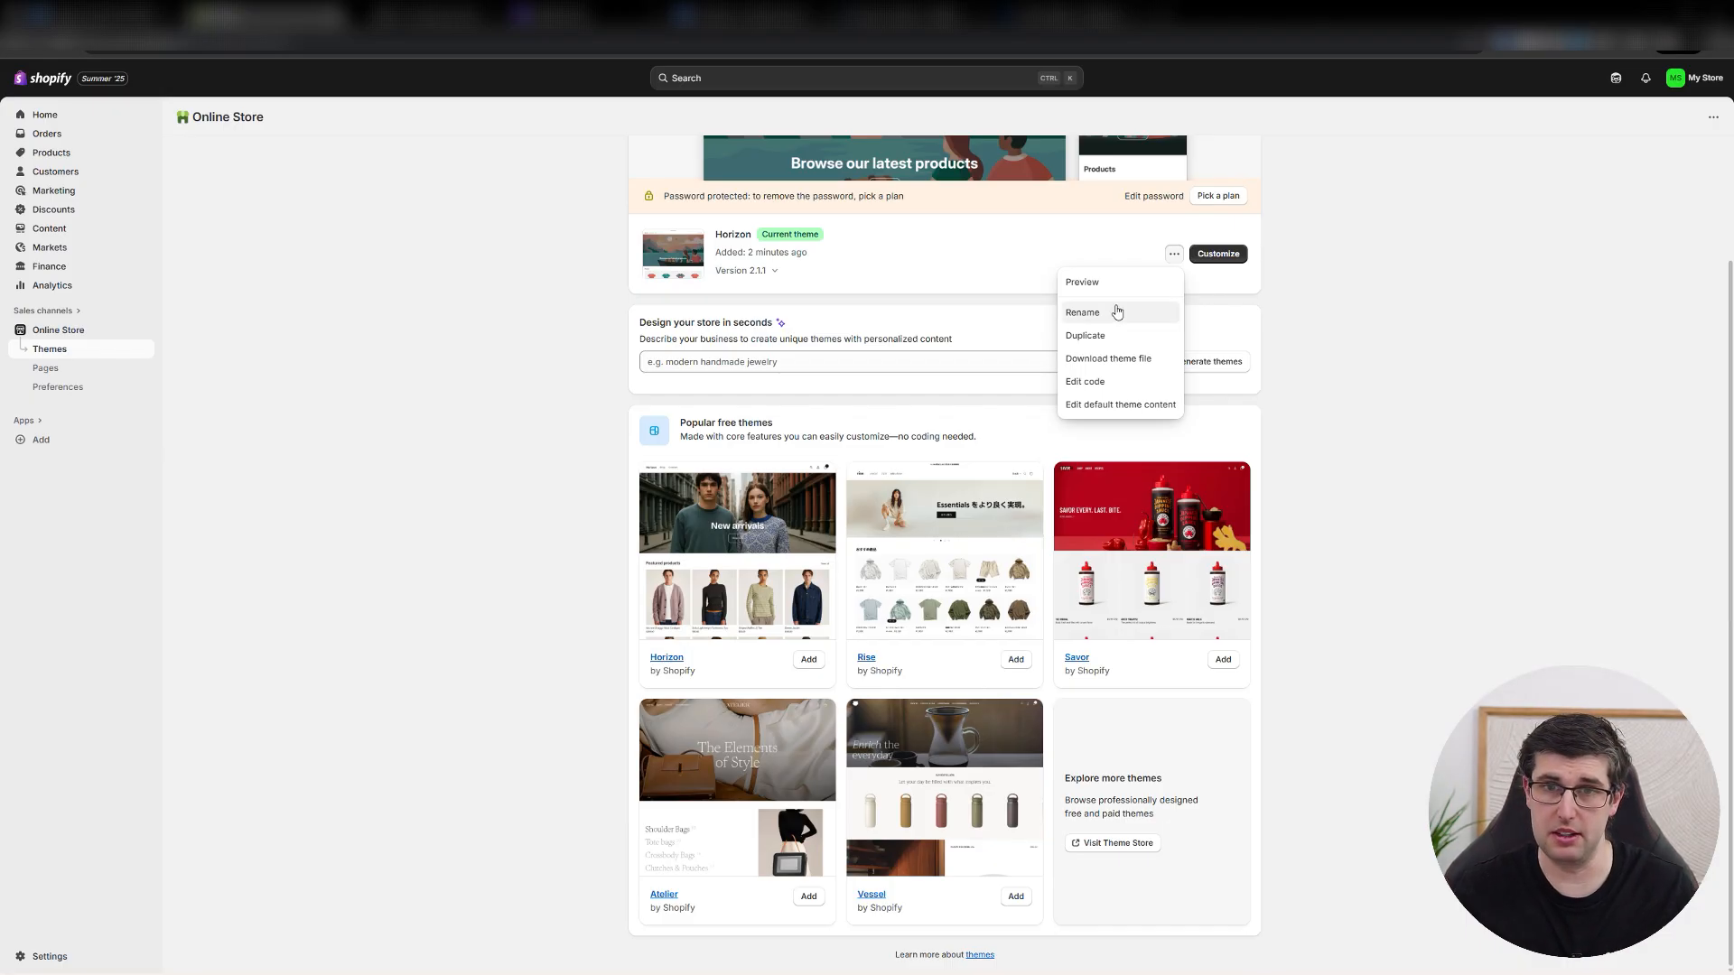
pyautogui.click(1448, 327)
pyautogui.scroll(3, 1519, 444)
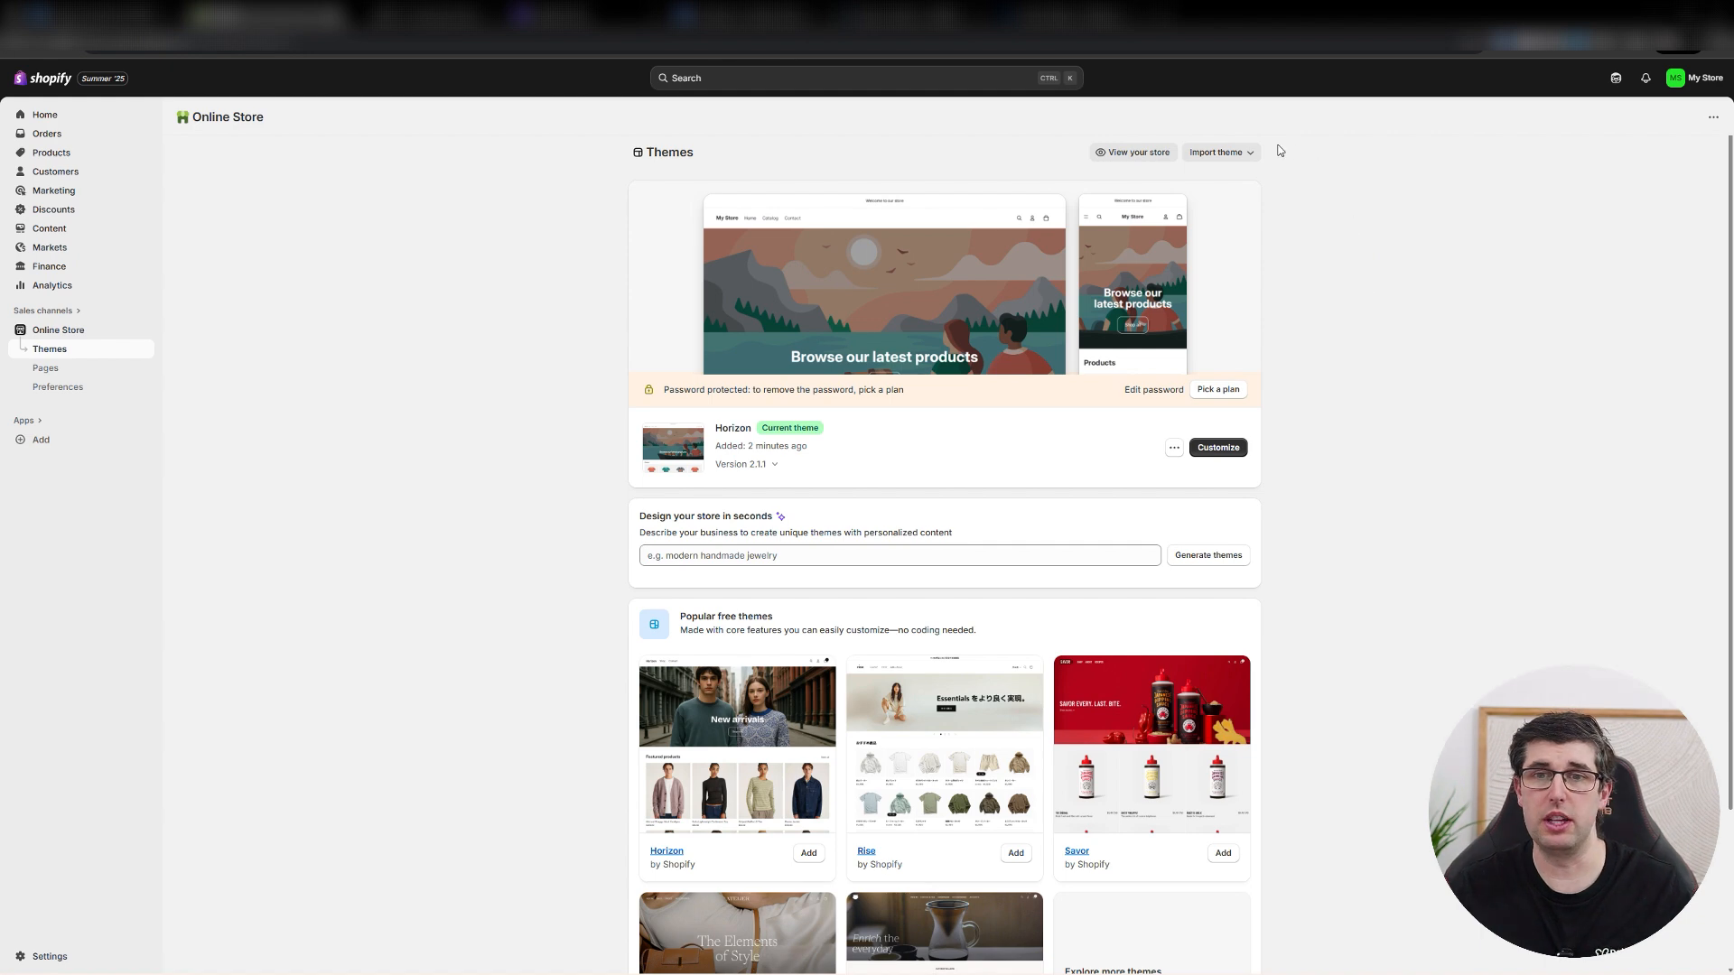
pyautogui.click(1241, 153)
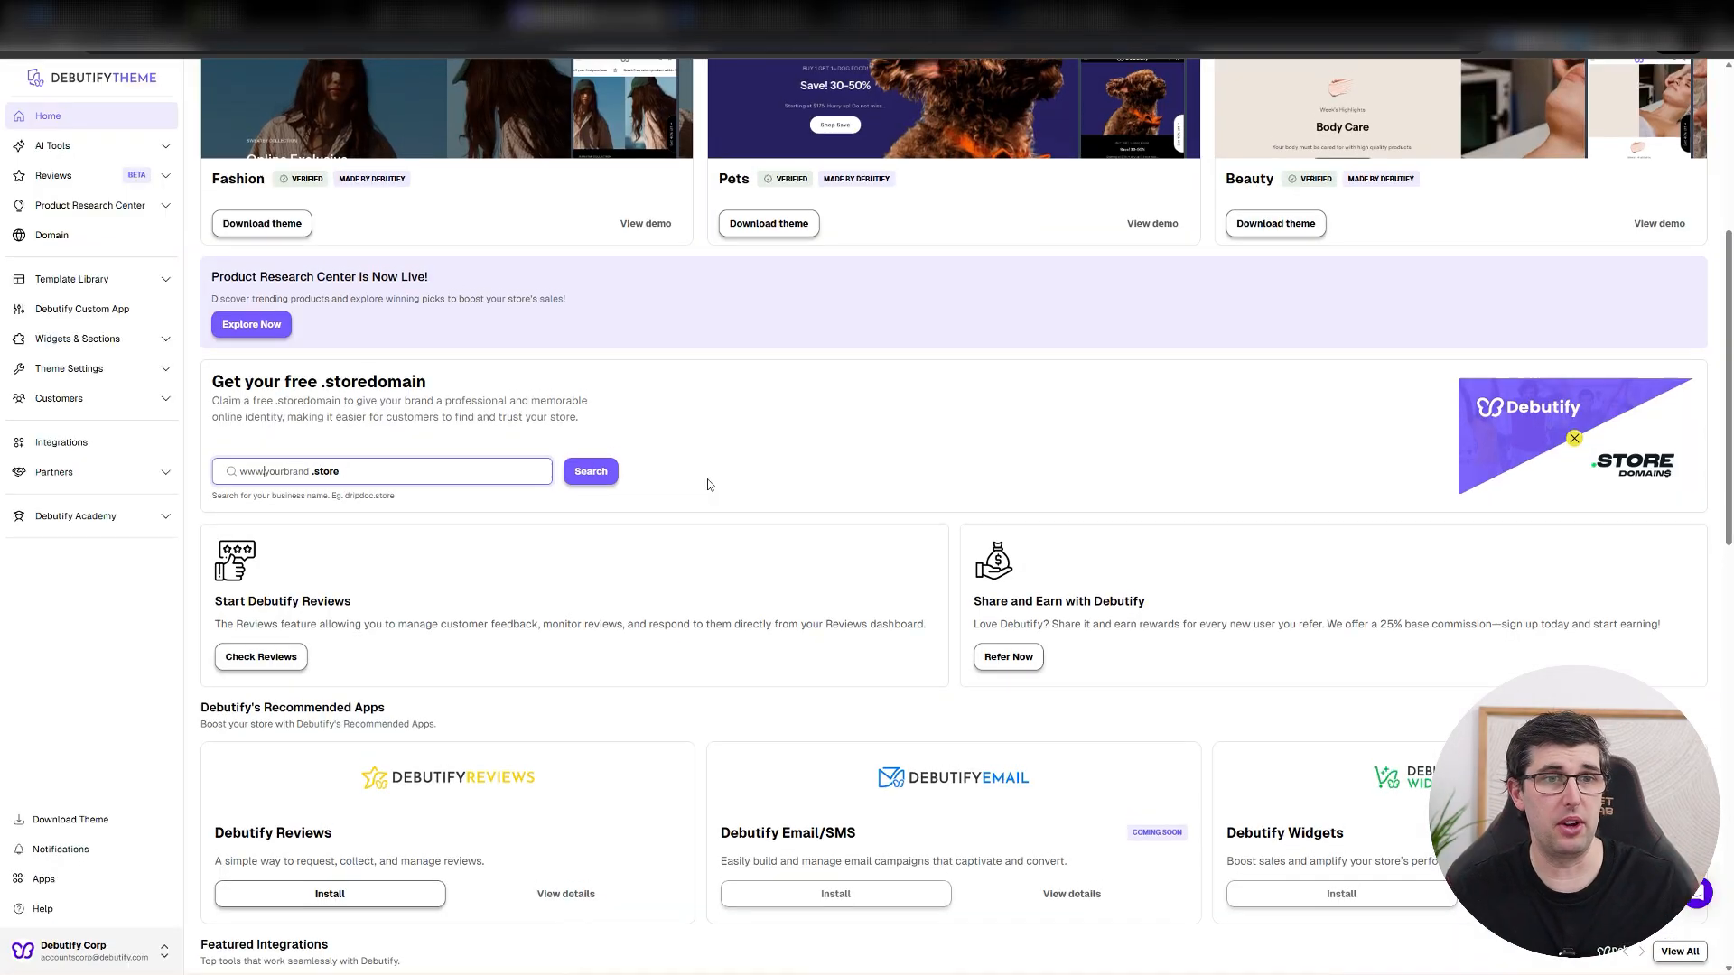
# Switch to the Debutify dashboard, open its full template library and browse all the theme templates.
pyautogui.scroll(4, 707, 477)
pyautogui.scroll(1, 449, 442)
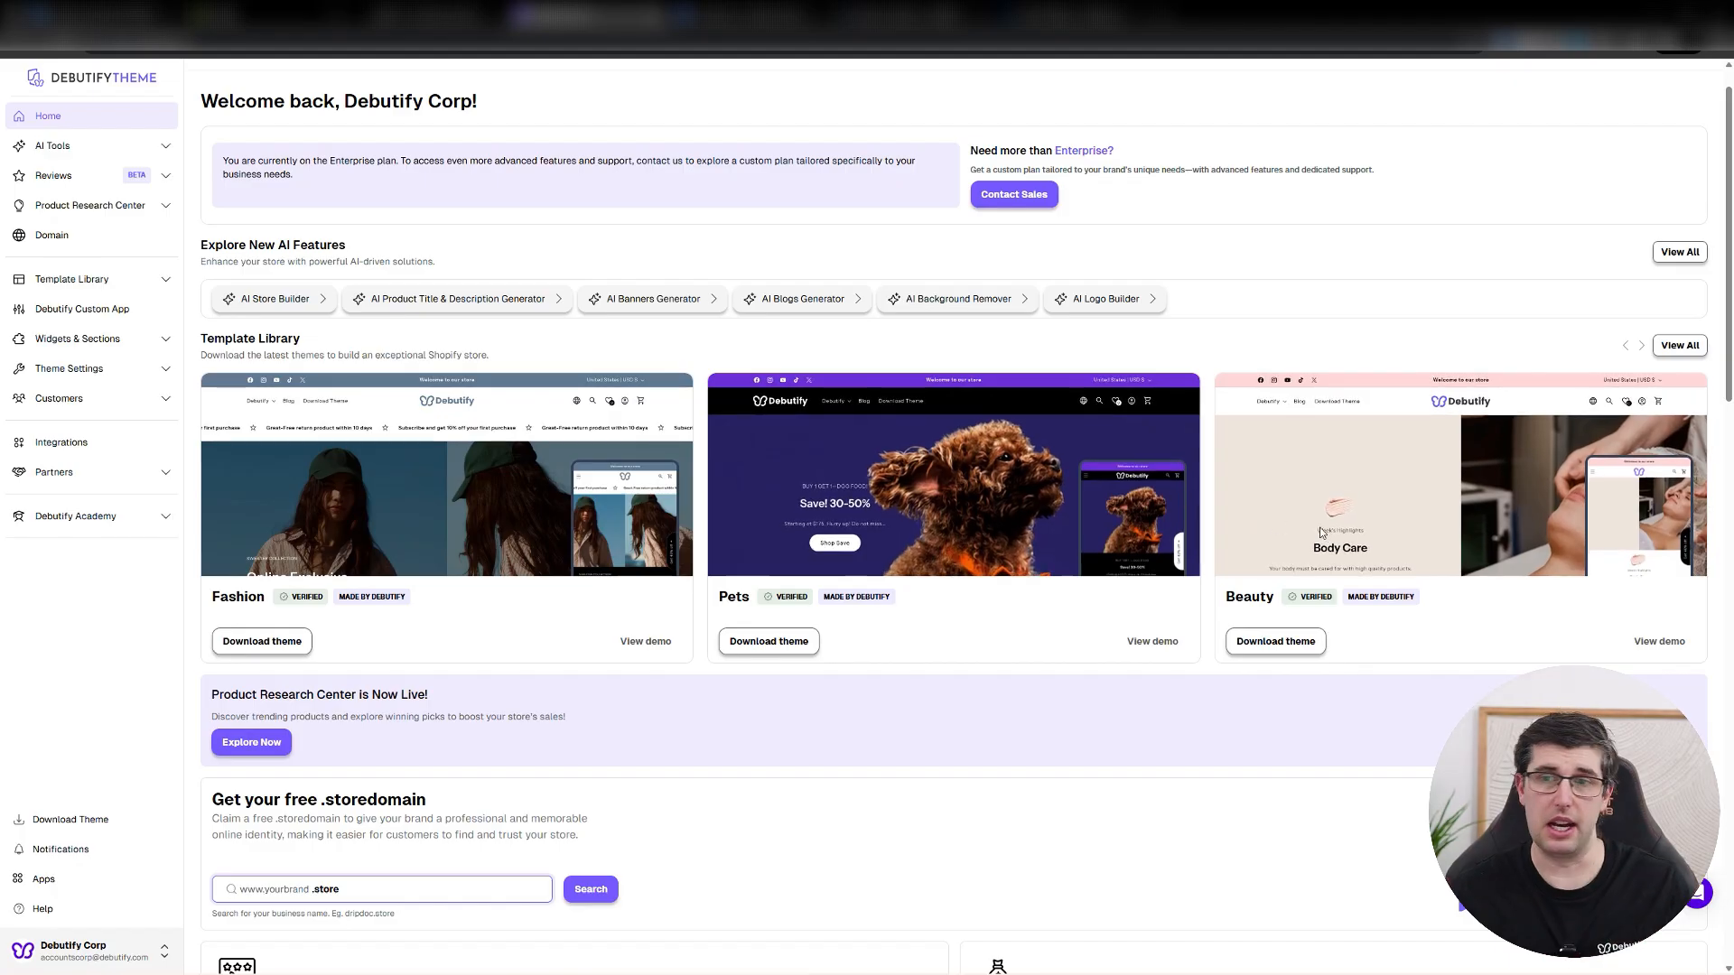
pyautogui.click(1677, 348)
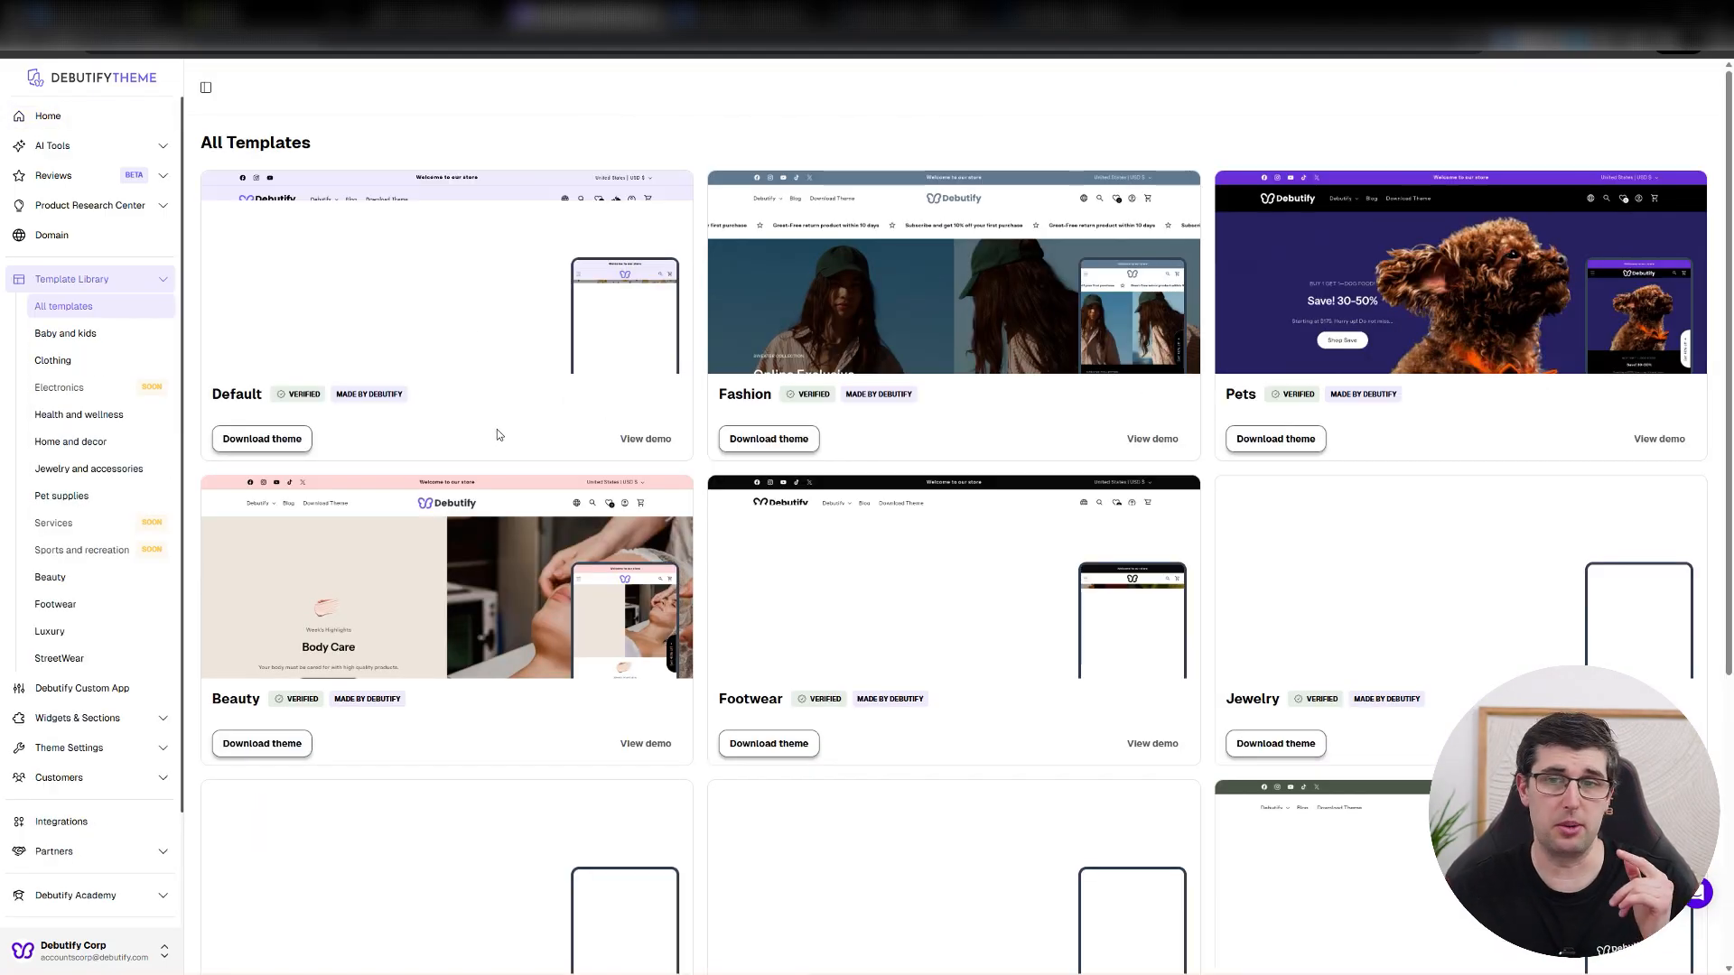
pyautogui.scroll(-4, 1472, 474)
pyautogui.scroll(3, 1454, 468)
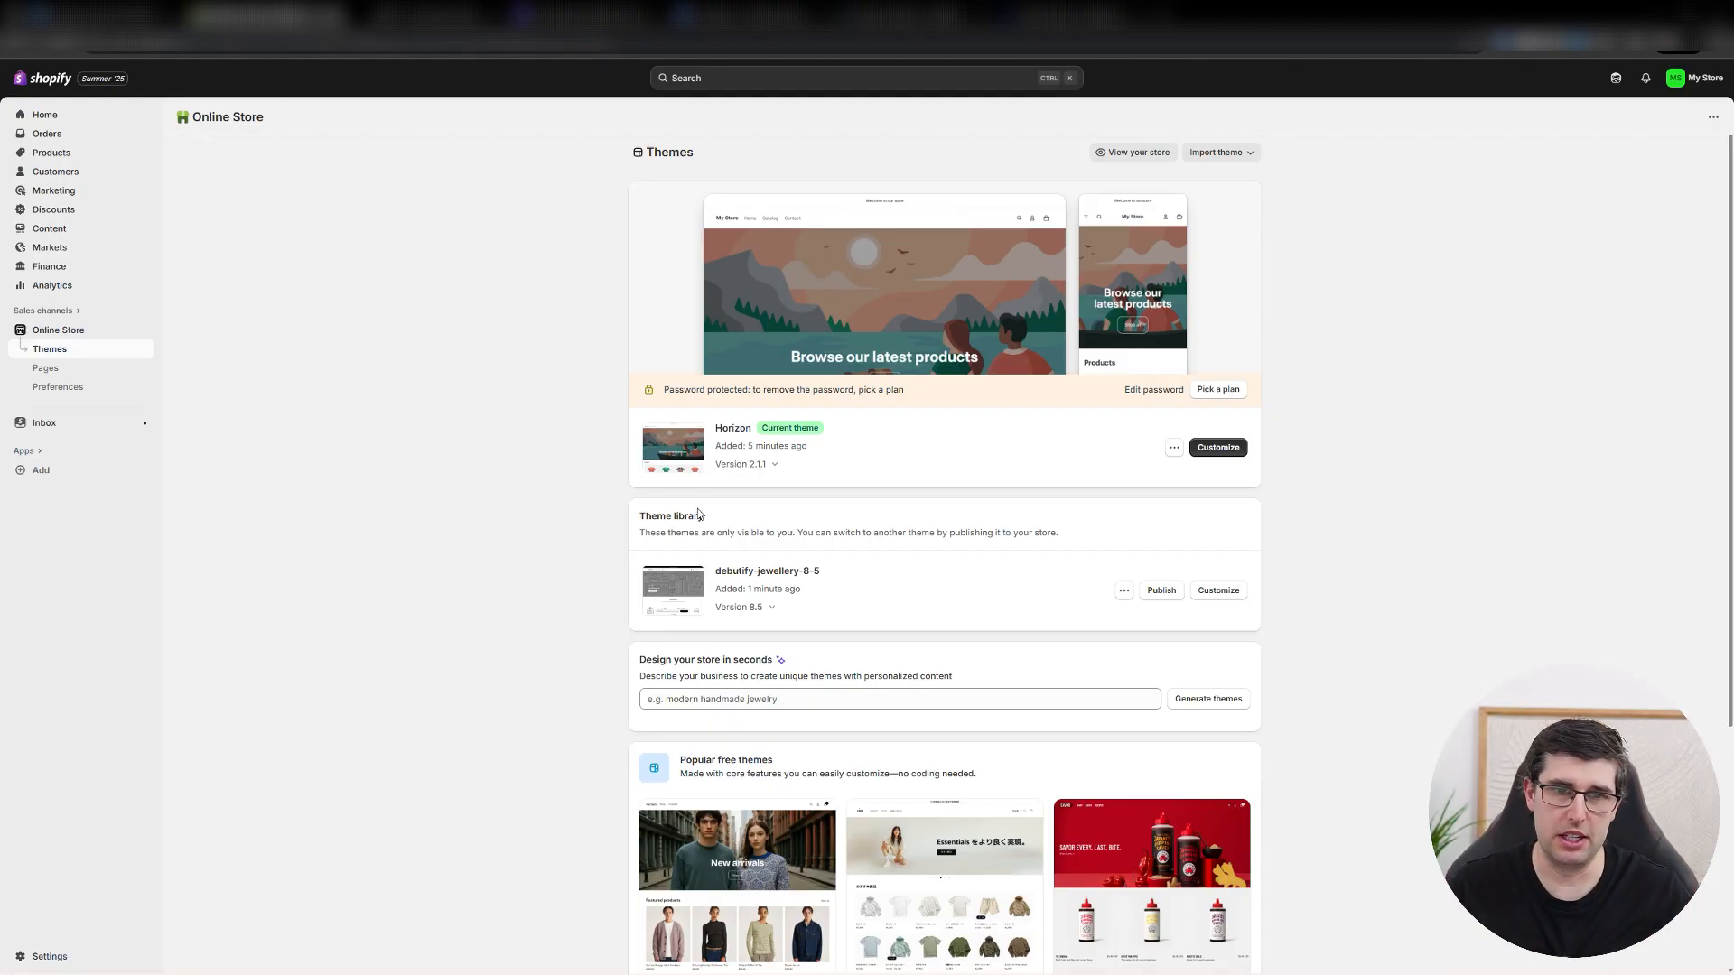
# Check the debutify-jewellery-8-5 theme's version information and publish it as the current theme in place of Horizon.
pyautogui.click(775, 609)
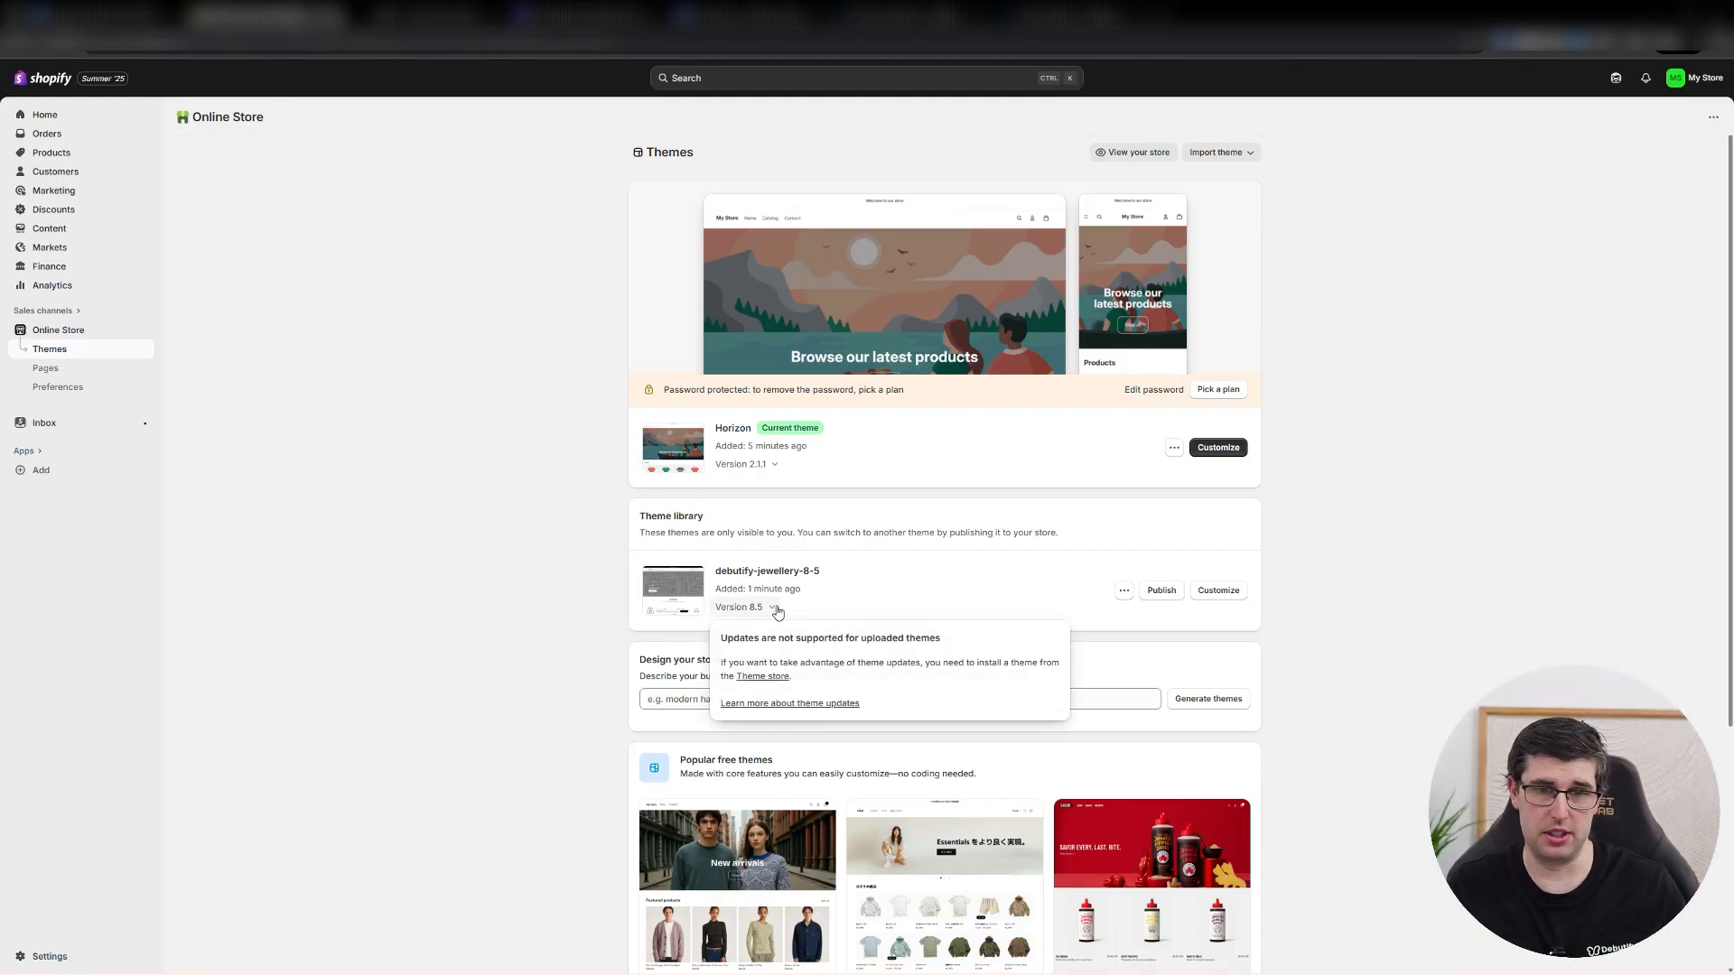
pyautogui.click(457, 609)
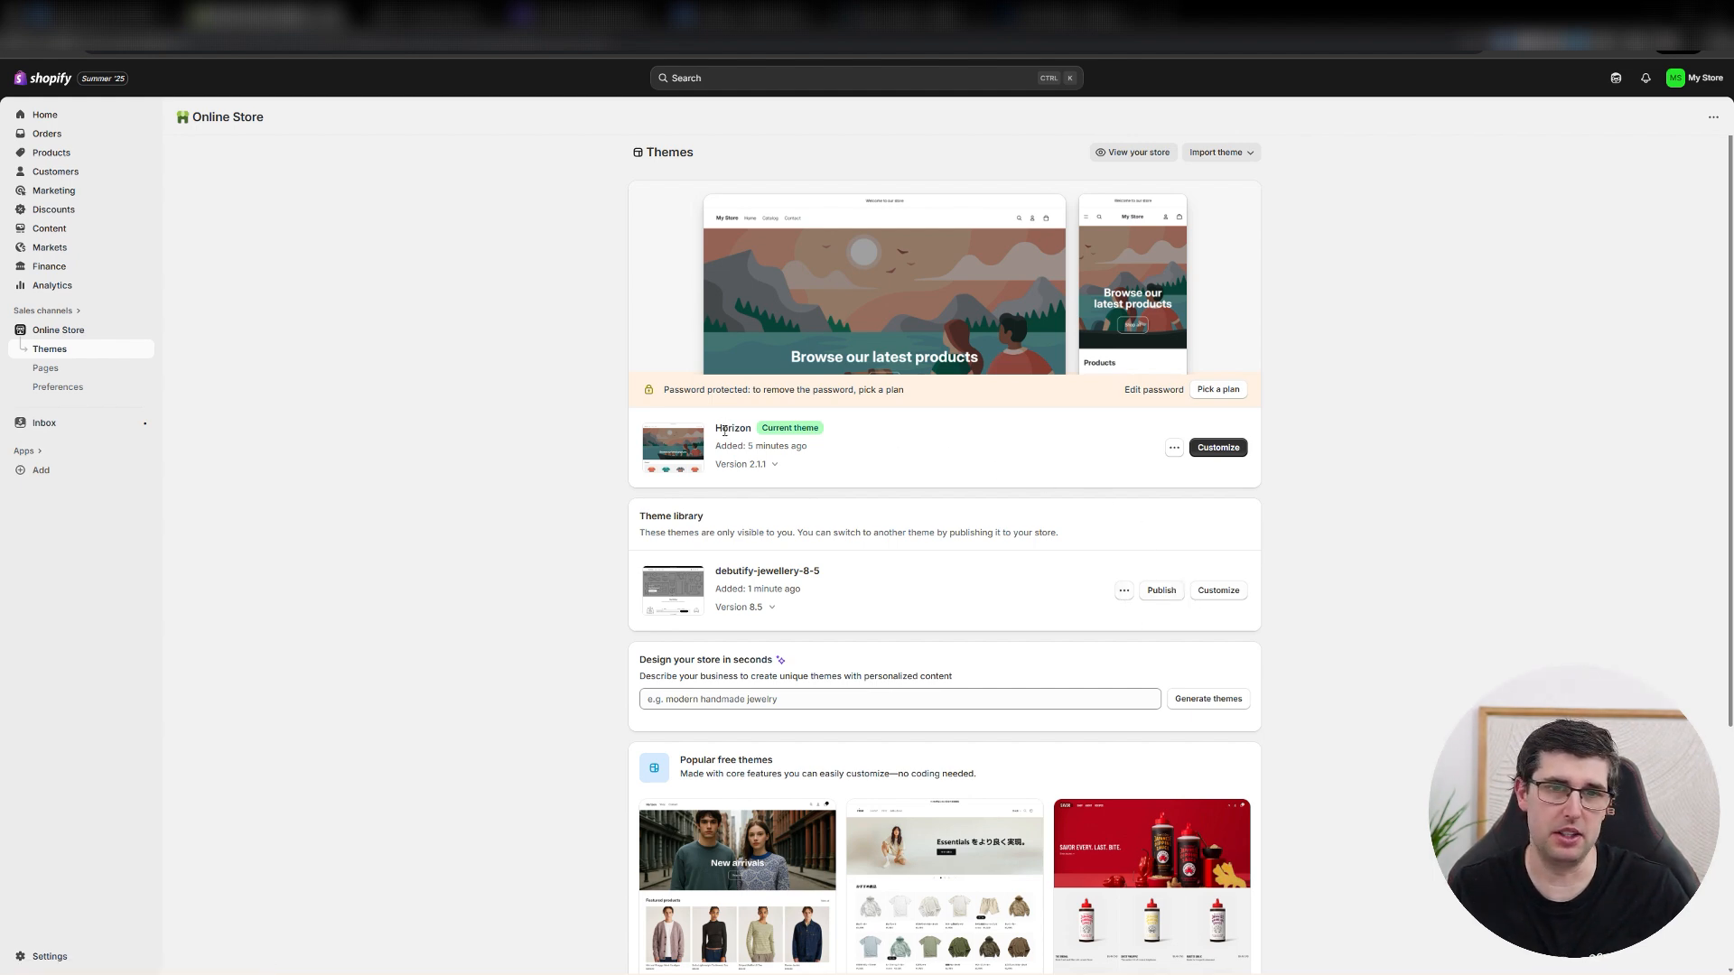
pyautogui.moveTo(724, 431); pyautogui.dragTo(767, 424)
pyautogui.click(1163, 591)
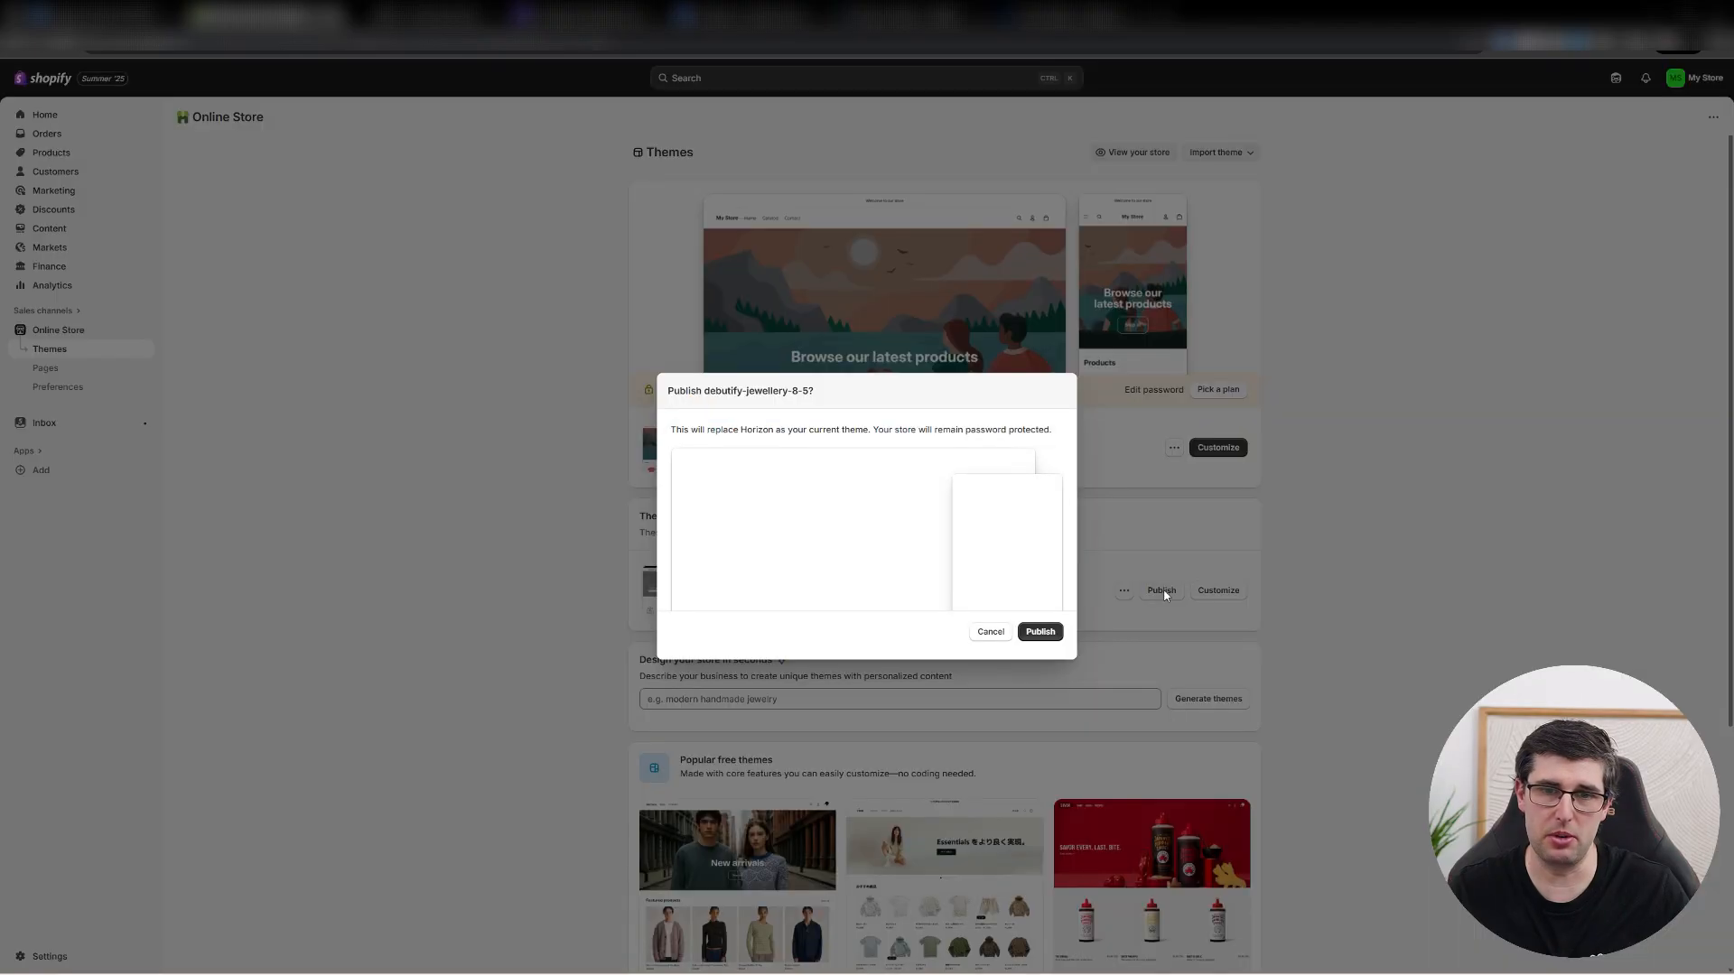
pyautogui.click(1052, 630)
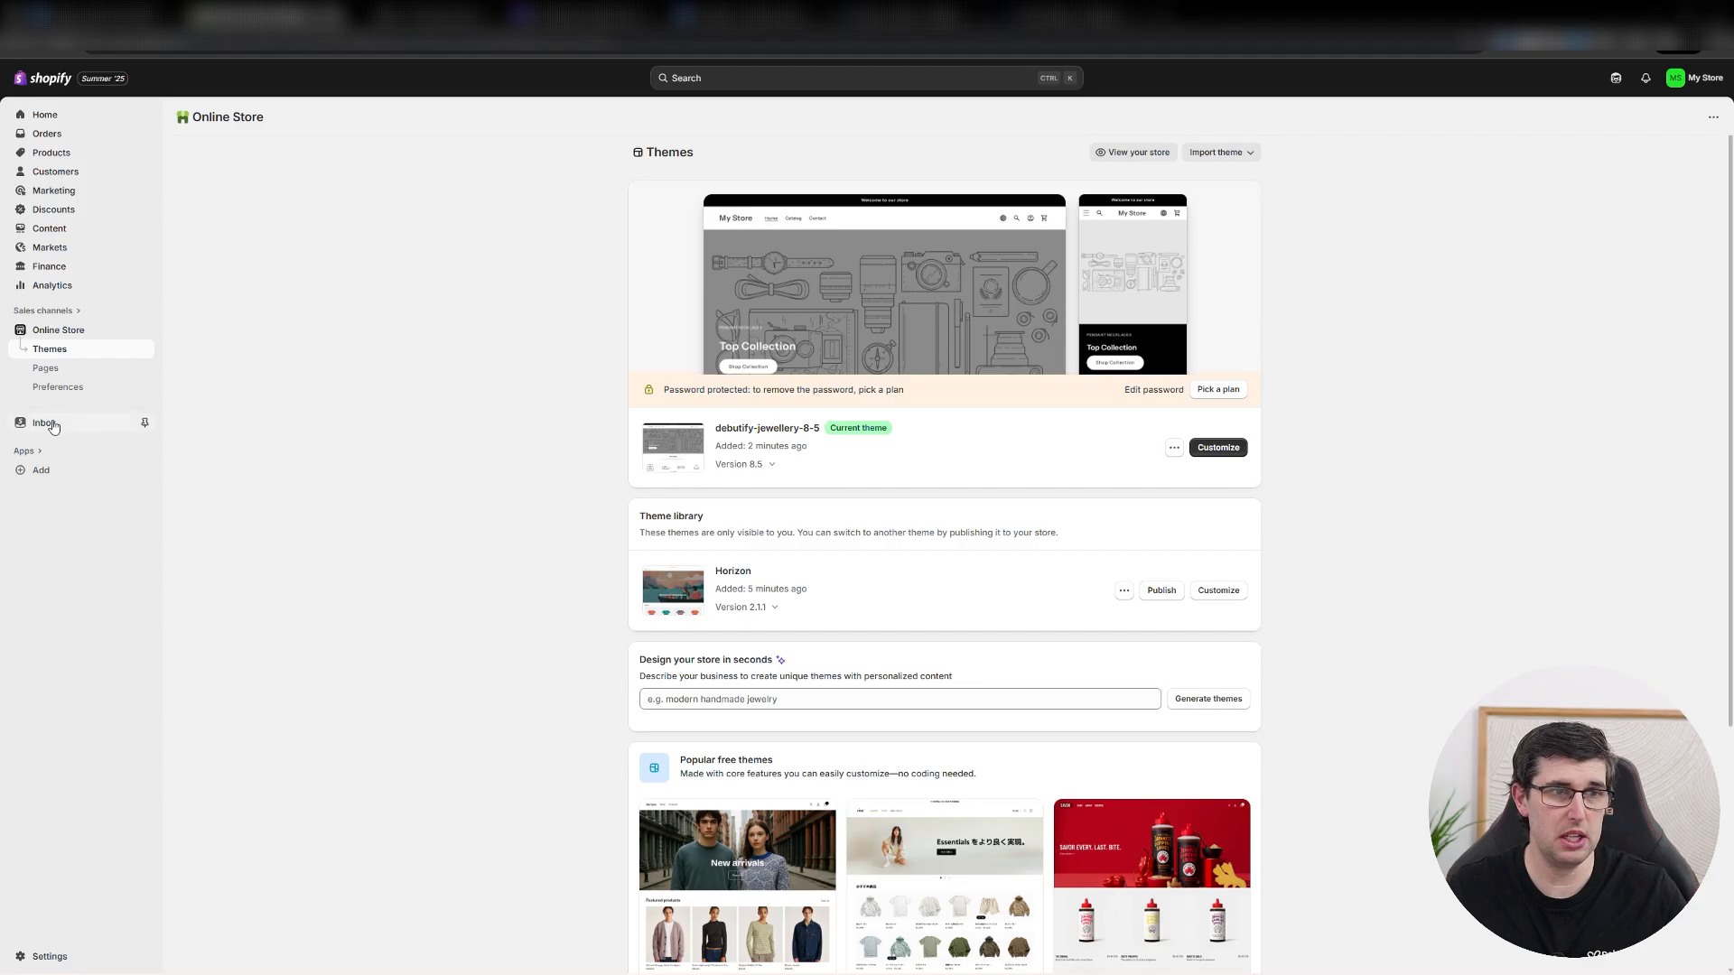
# Turn on the online store chat for Inbox and dismiss the widget limit notice in the theme editor.
pyautogui.click(52, 424)
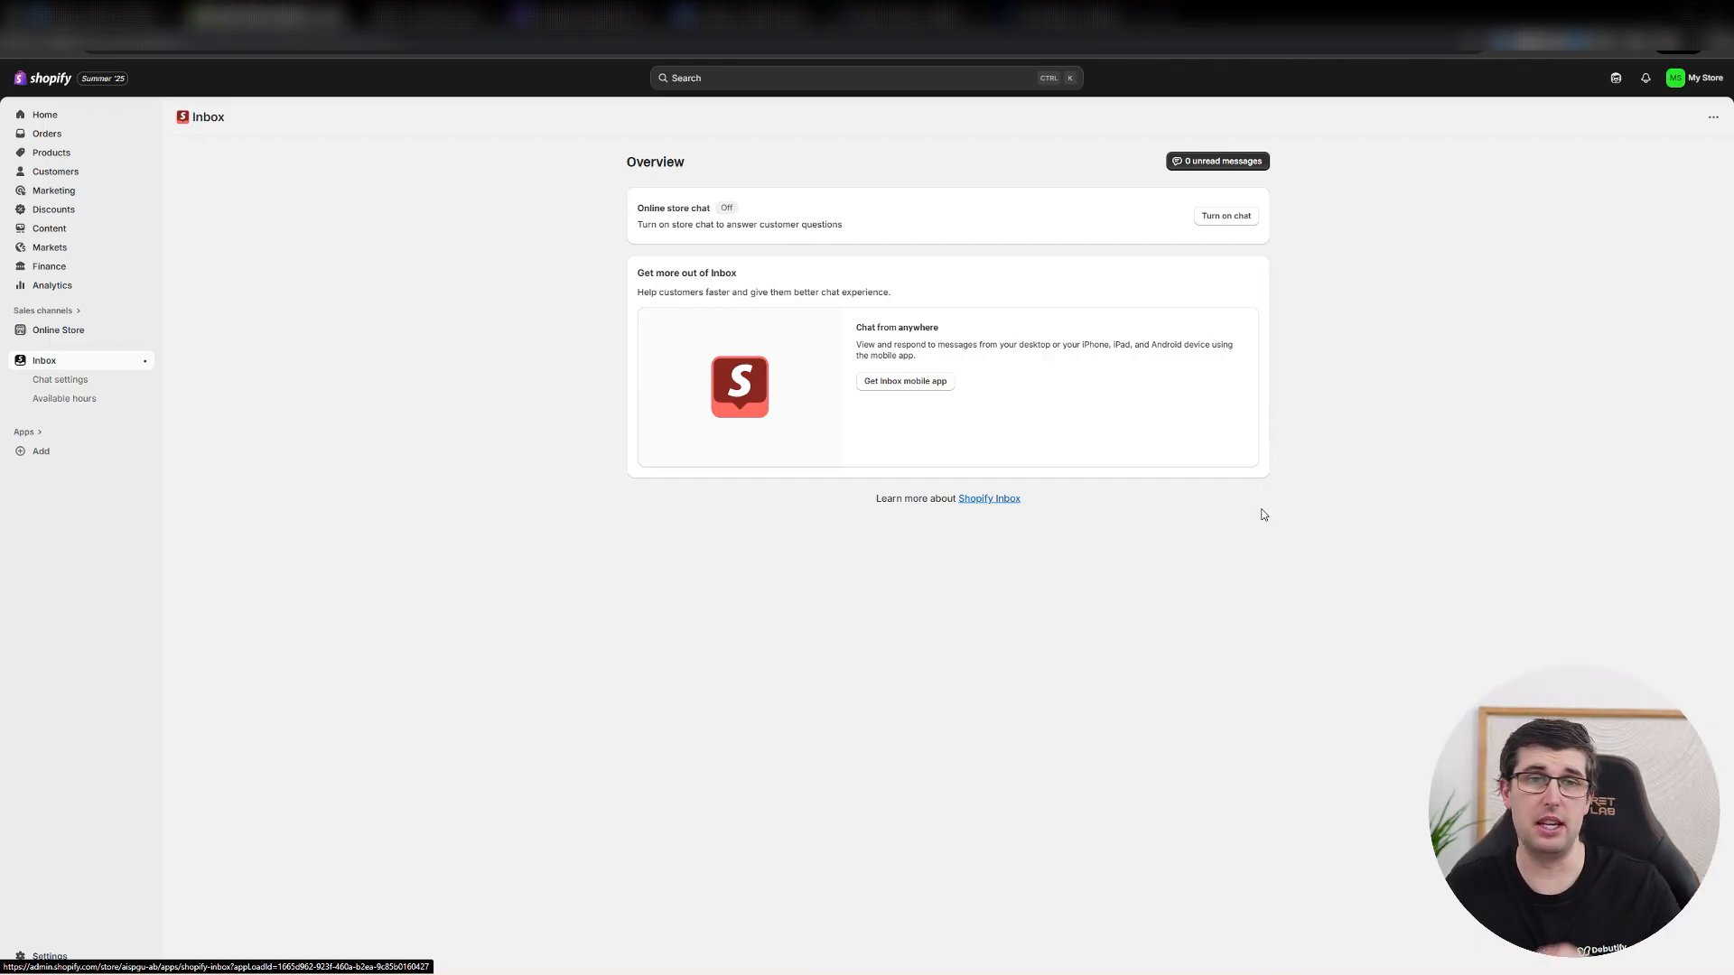
pyautogui.click(1239, 220)
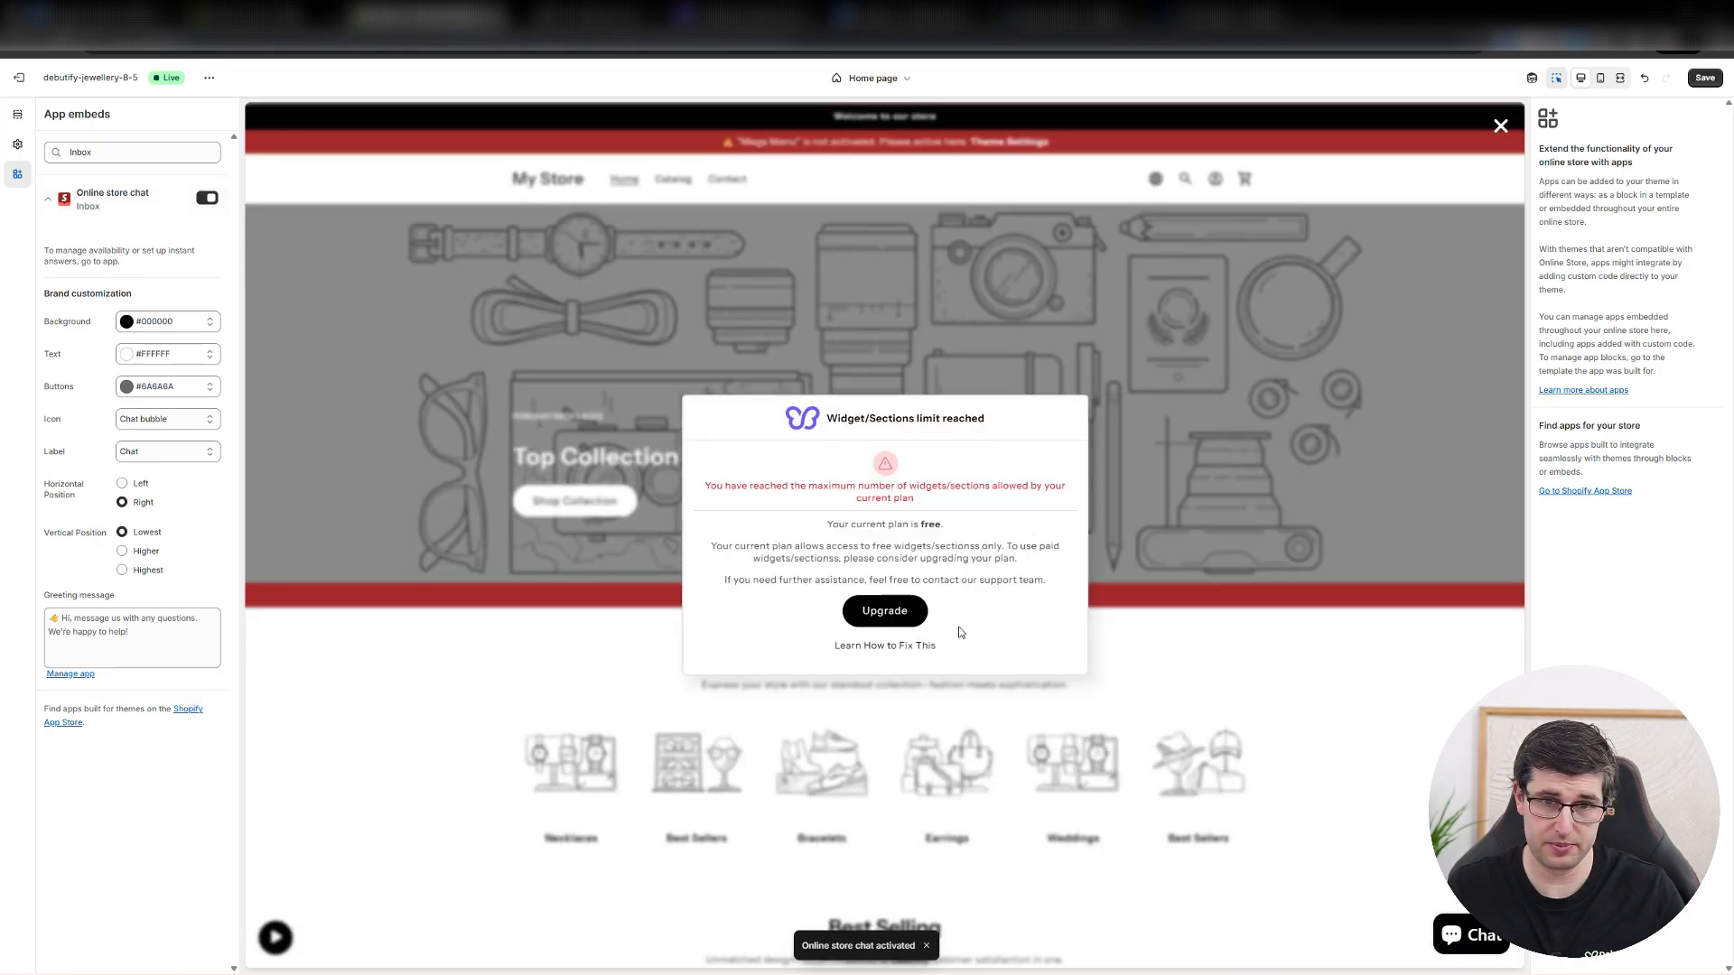
pyautogui.click(1441, 579)
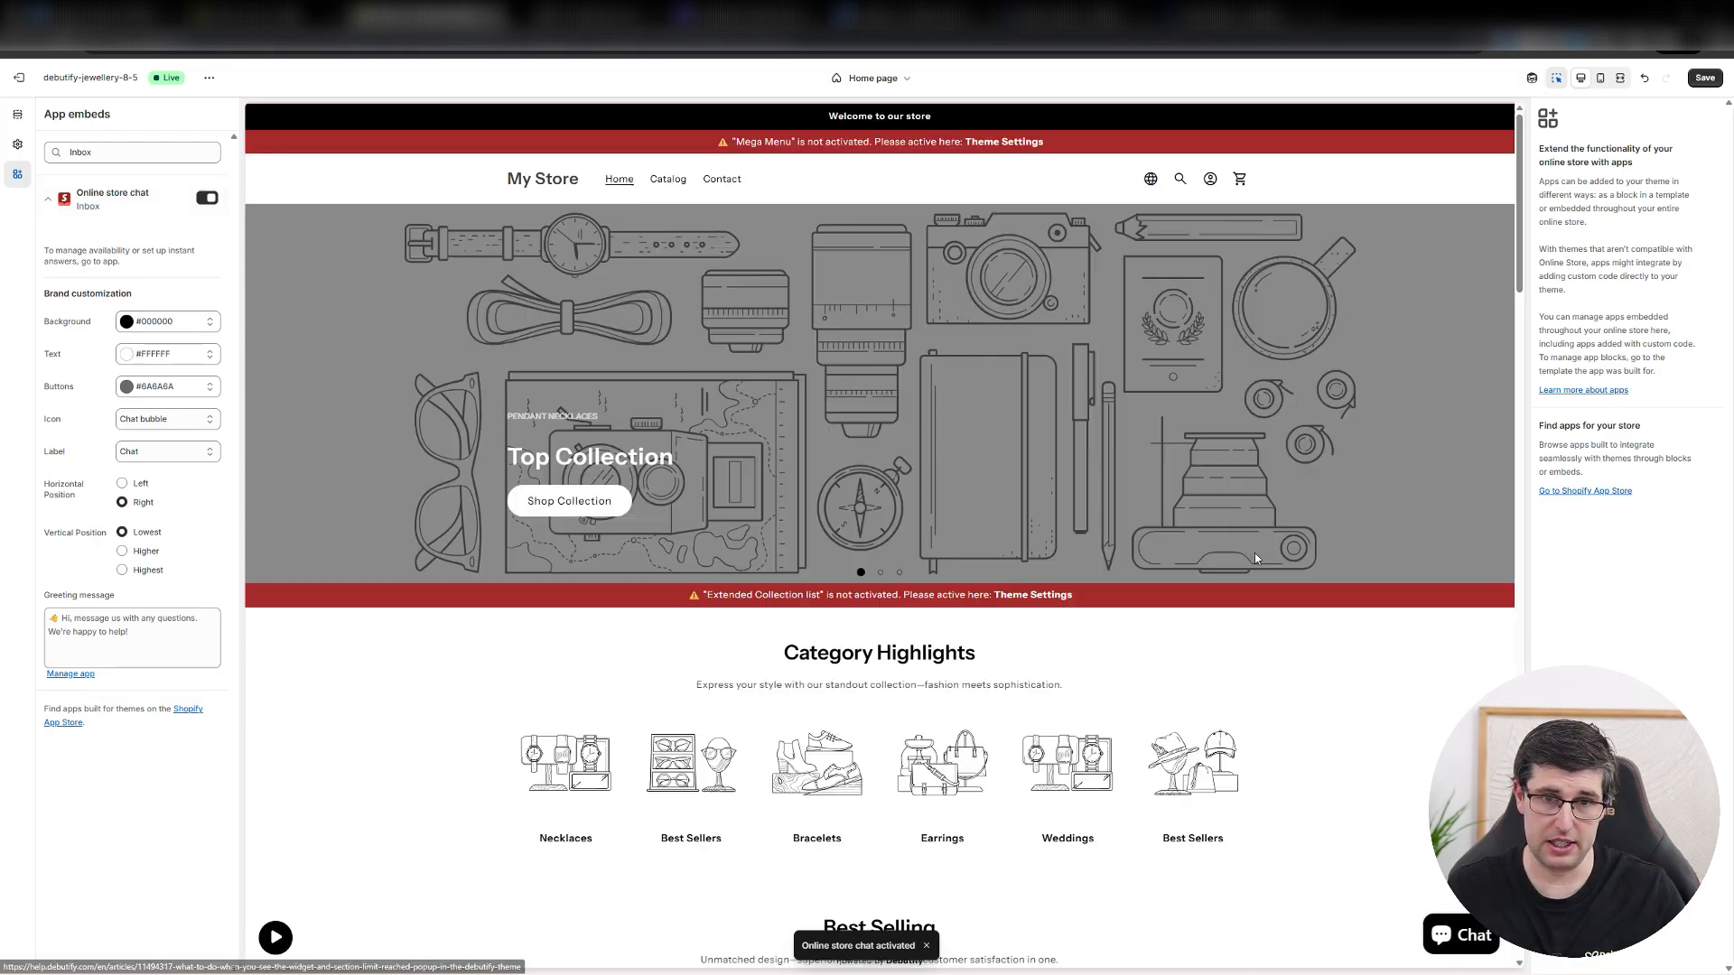
# Look through the home page sections in the theme editor, switching the preview to the mobile layout.
pyautogui.scroll(-1, 902, 578)
pyautogui.scroll(1, 657, 616)
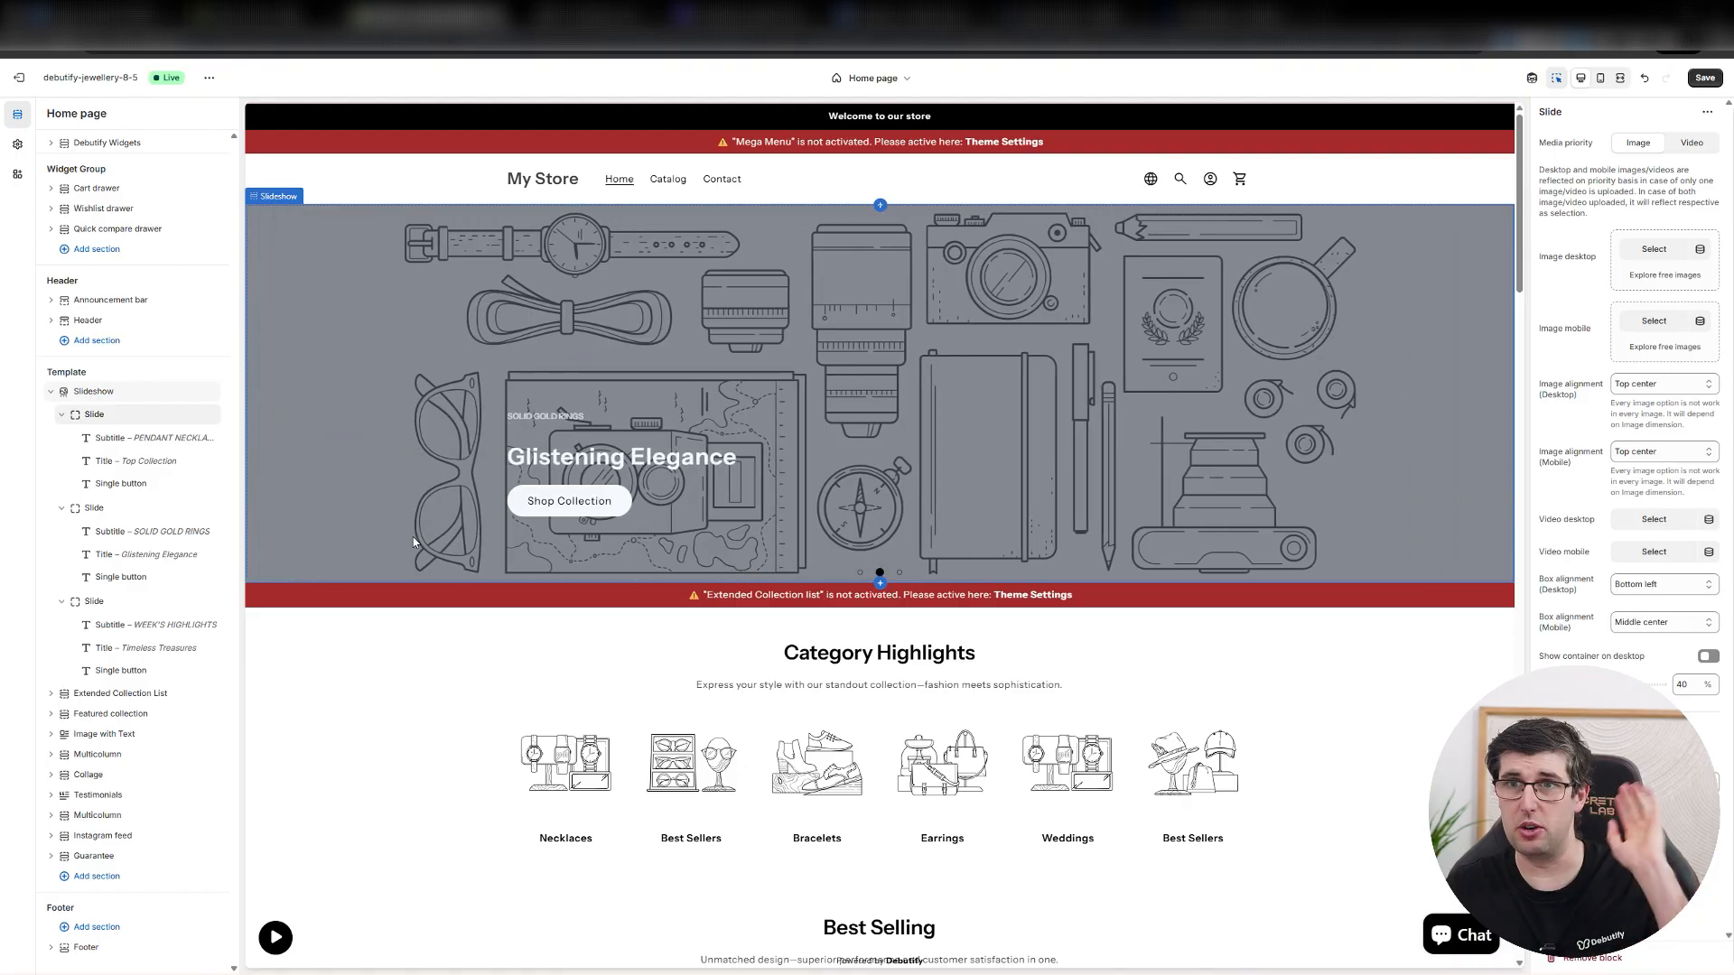
pyautogui.click(1600, 78)
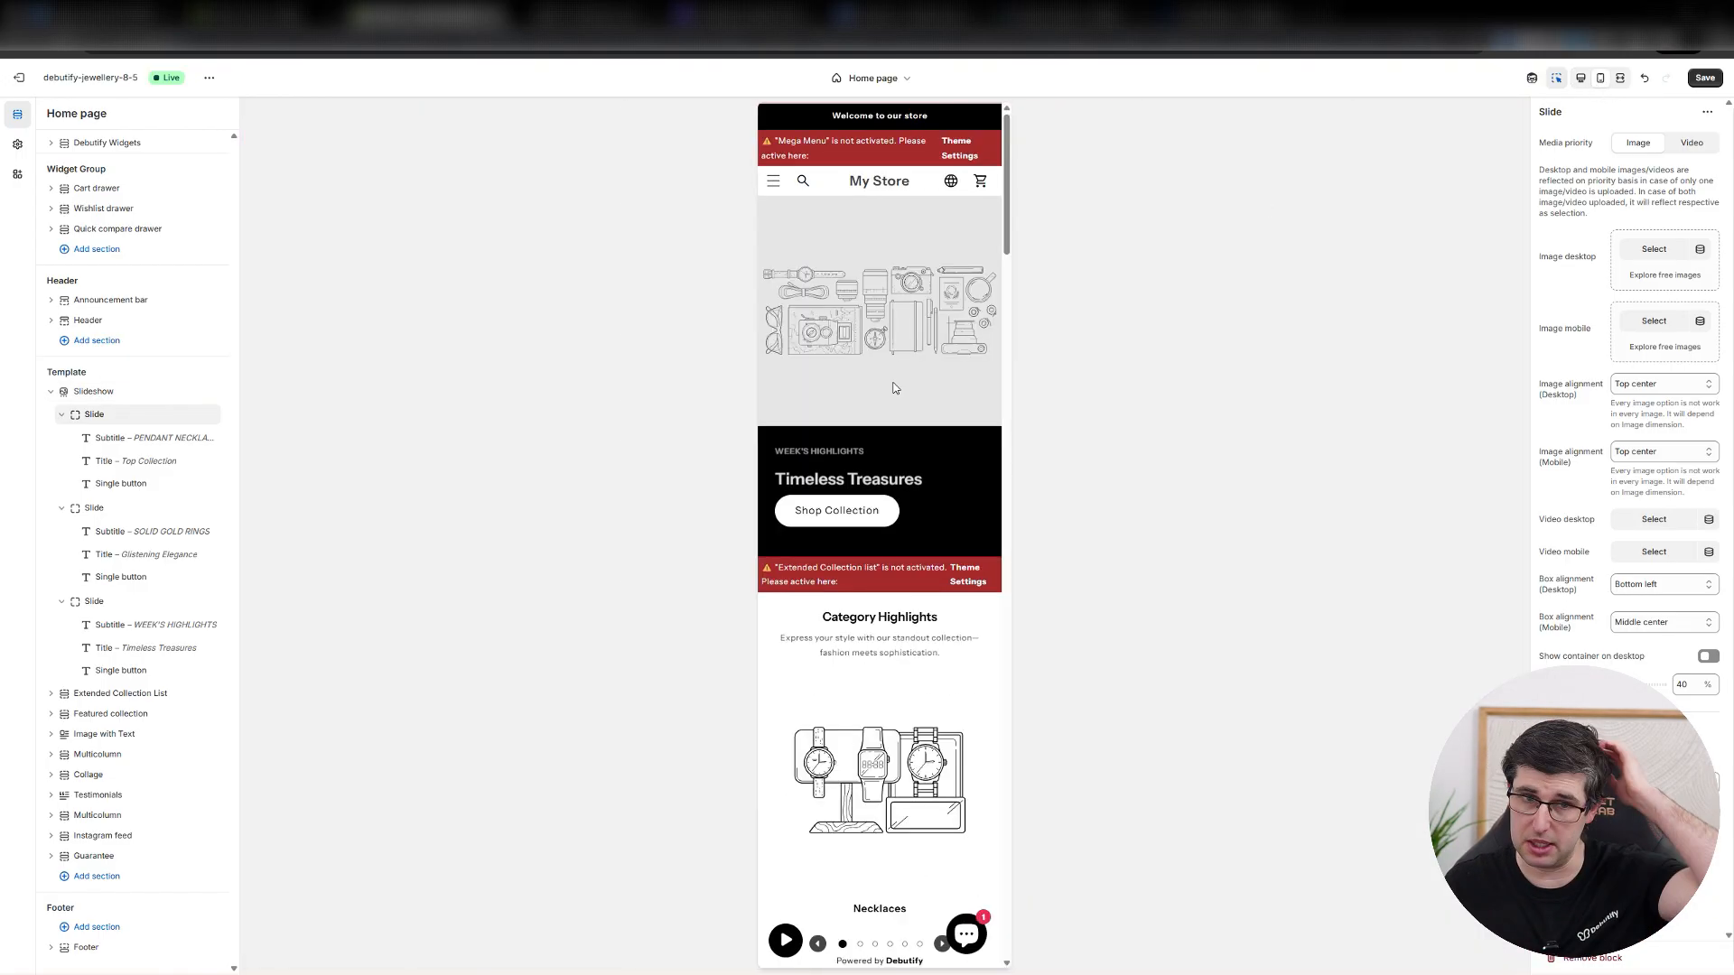
pyautogui.scroll(-10, 933, 287)
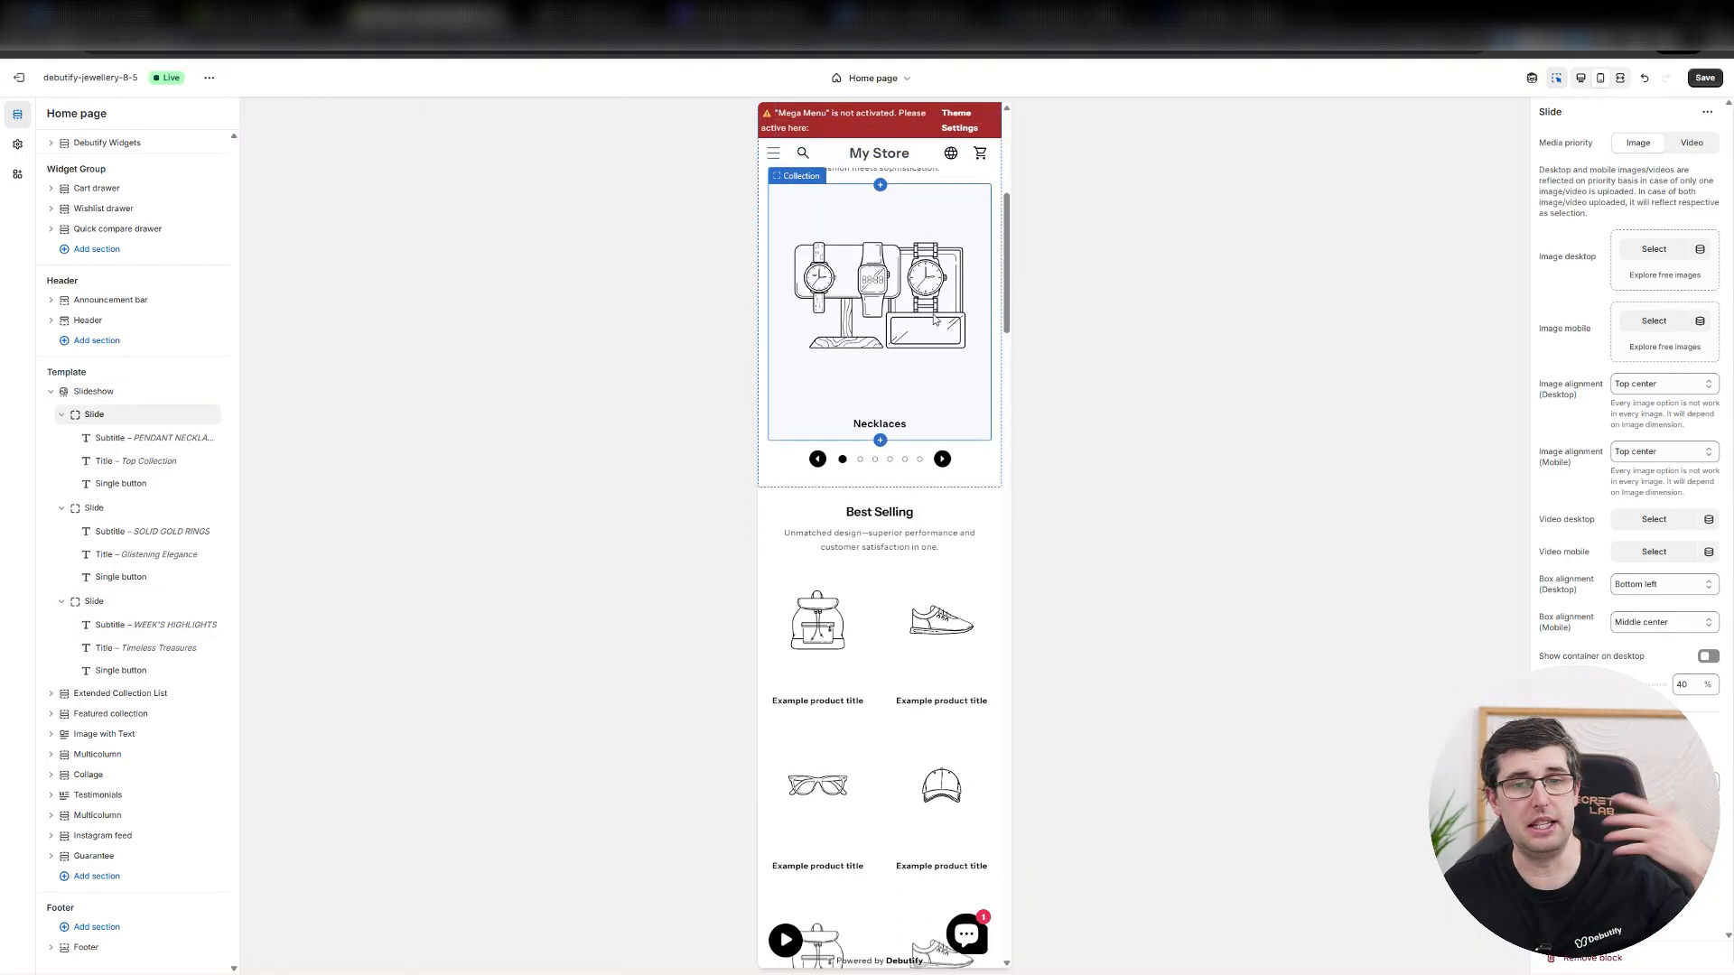
pyautogui.scroll(-15, 901, 448)
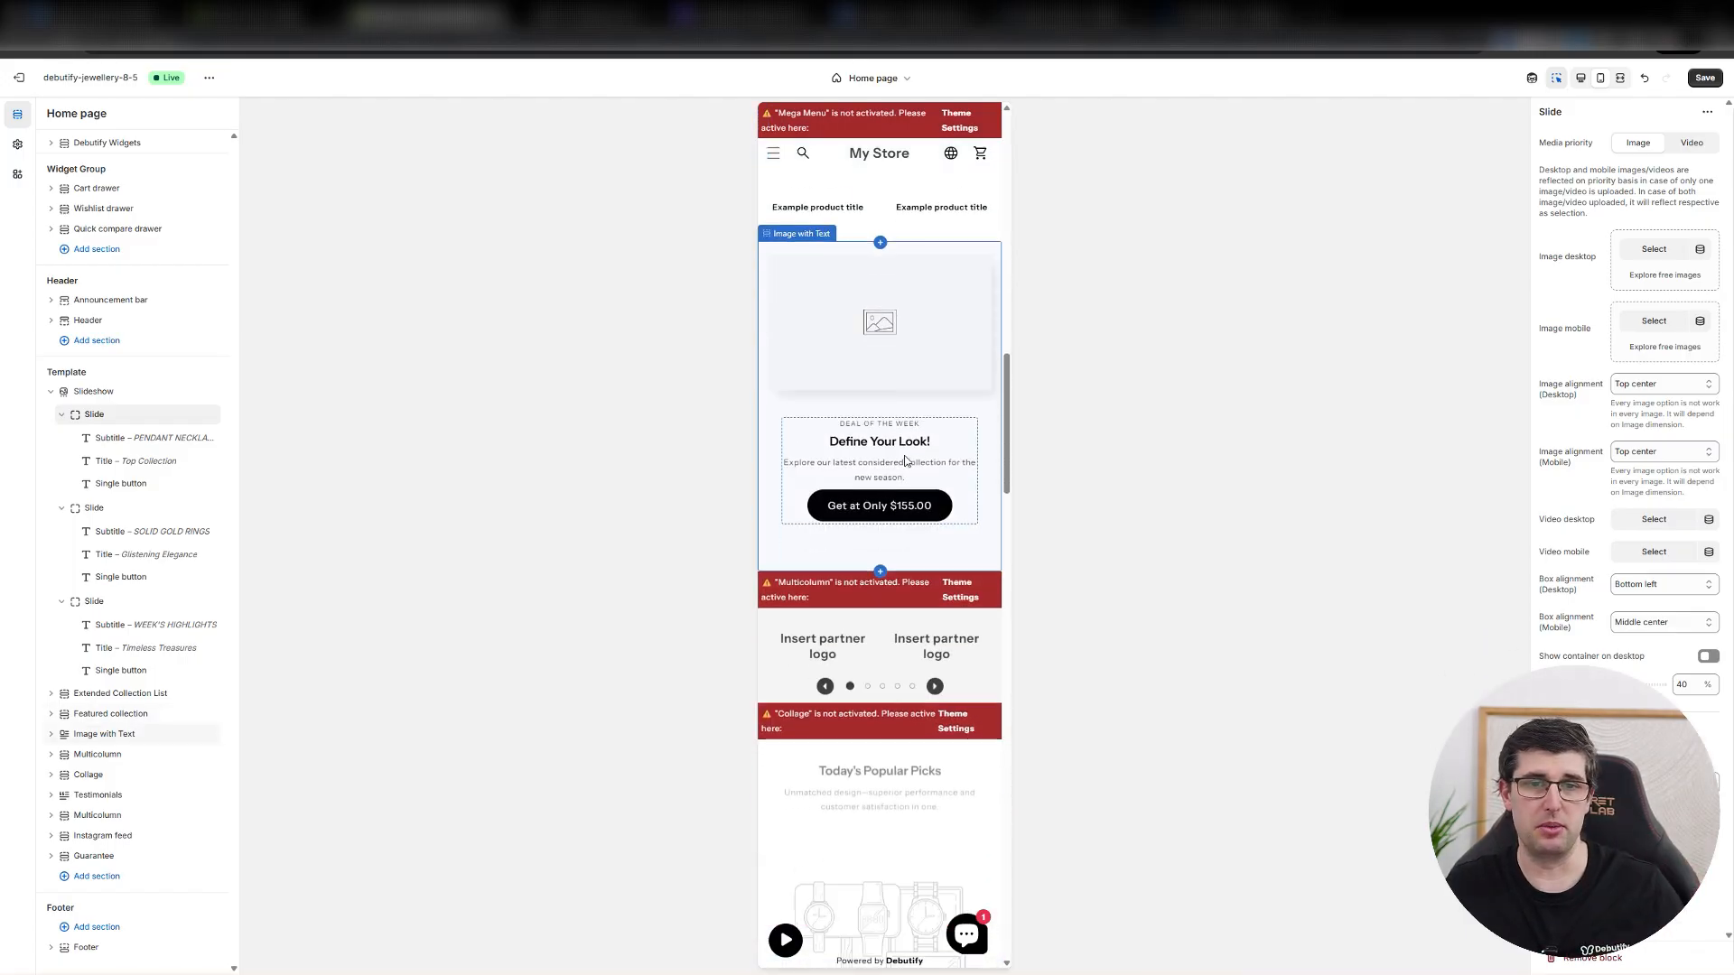
pyautogui.scroll(-15, 917, 508)
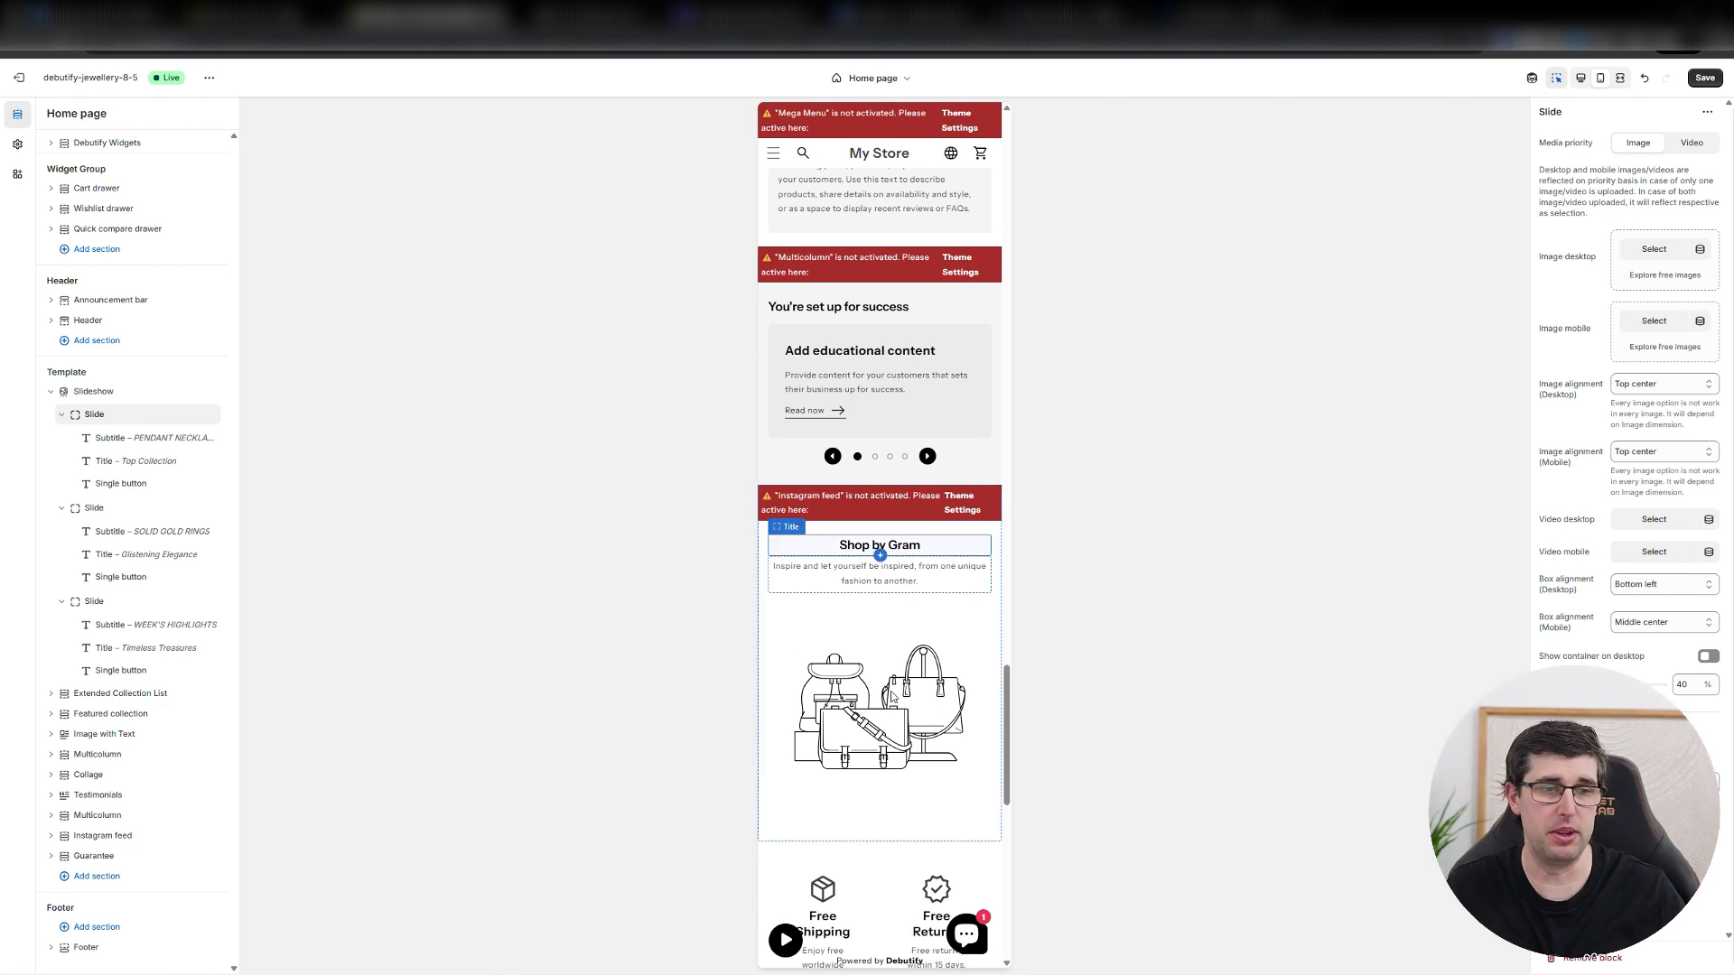
pyautogui.scroll(20, 766, 544)
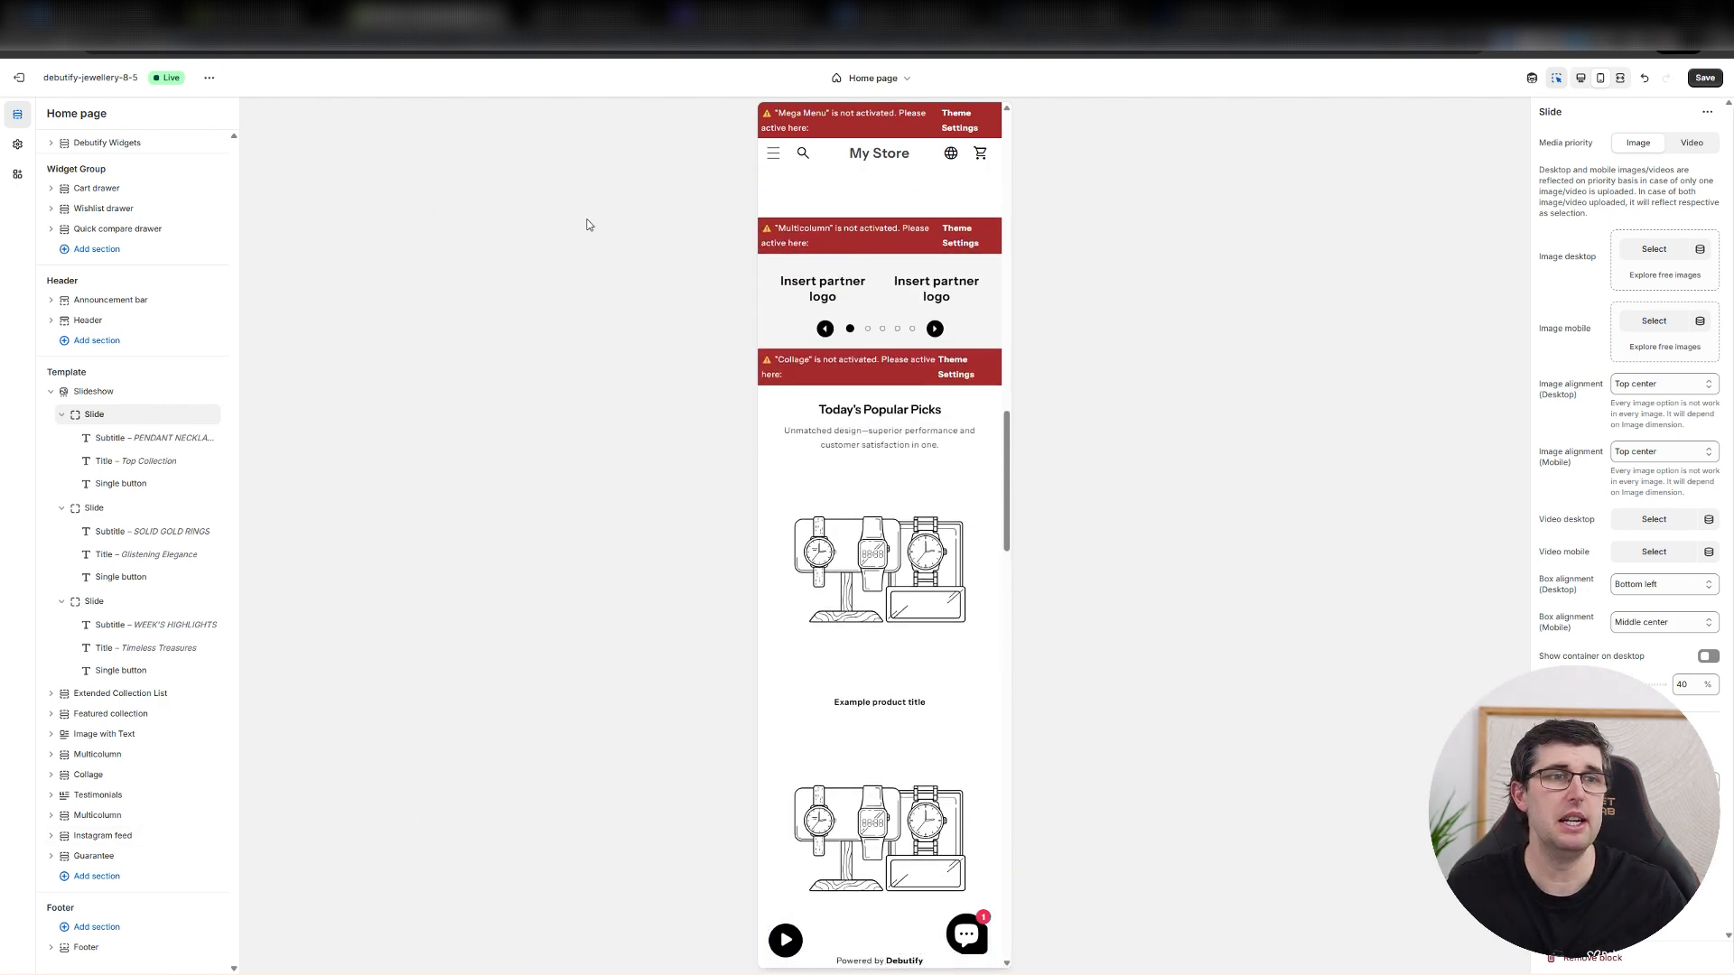
# Review the brand customization and position settings of the Online store chat app embed.
pyautogui.click(17, 173)
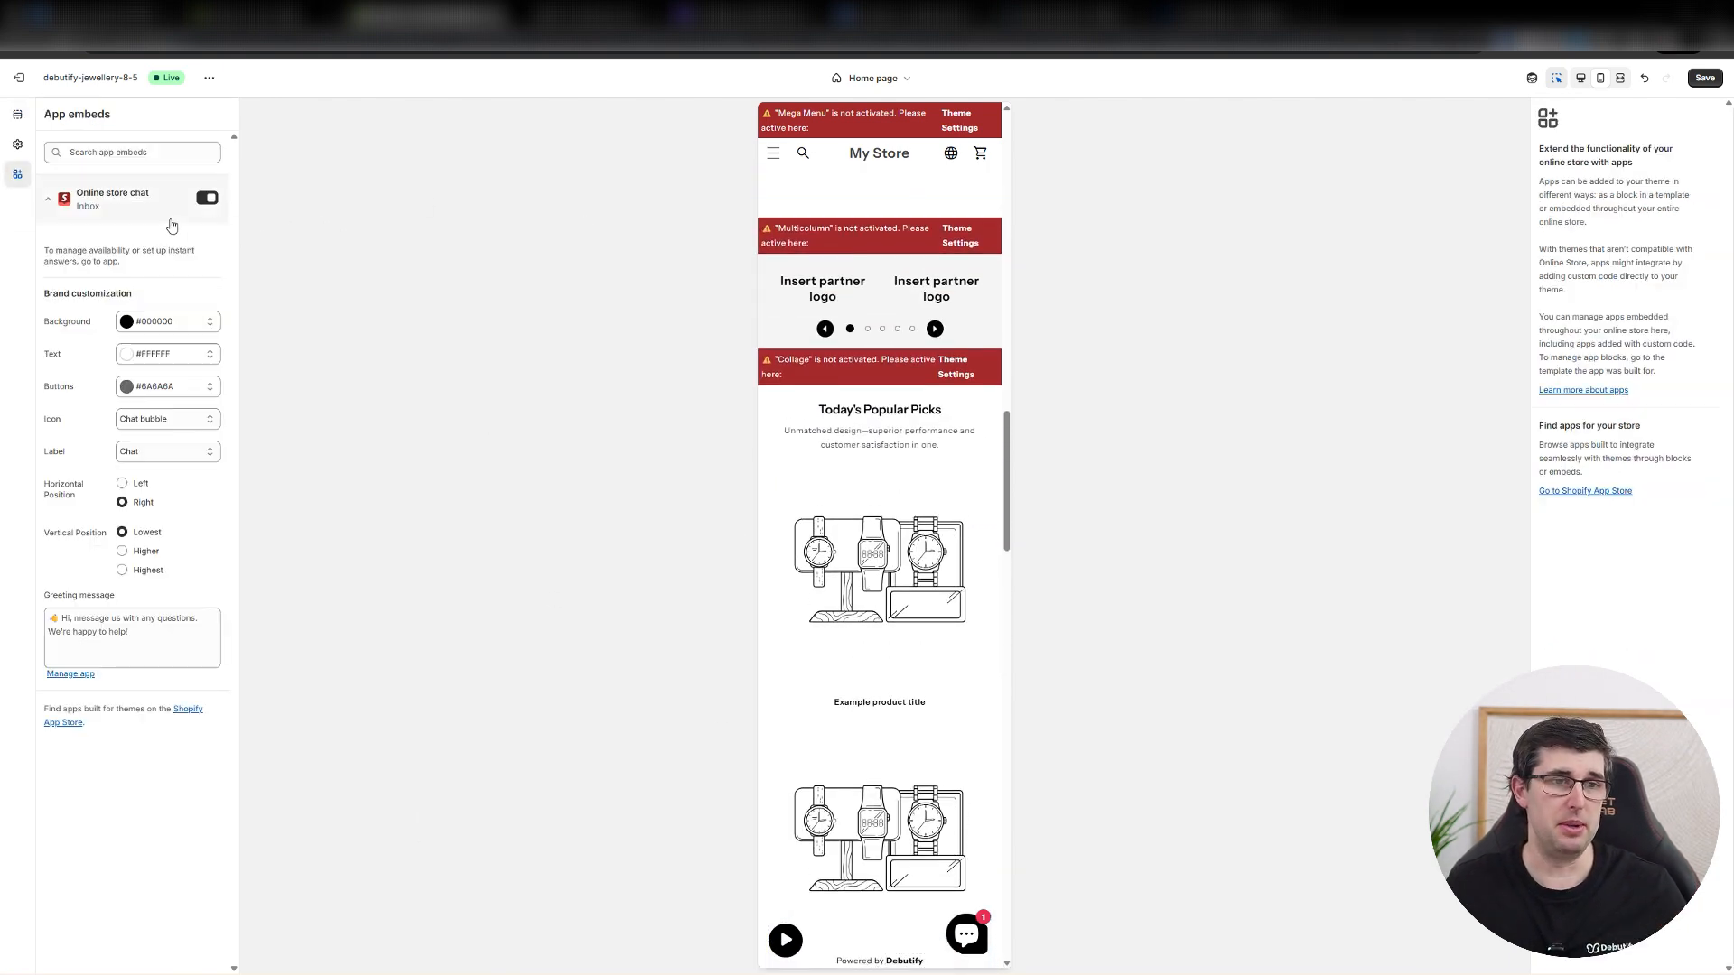
pyautogui.click(50, 199)
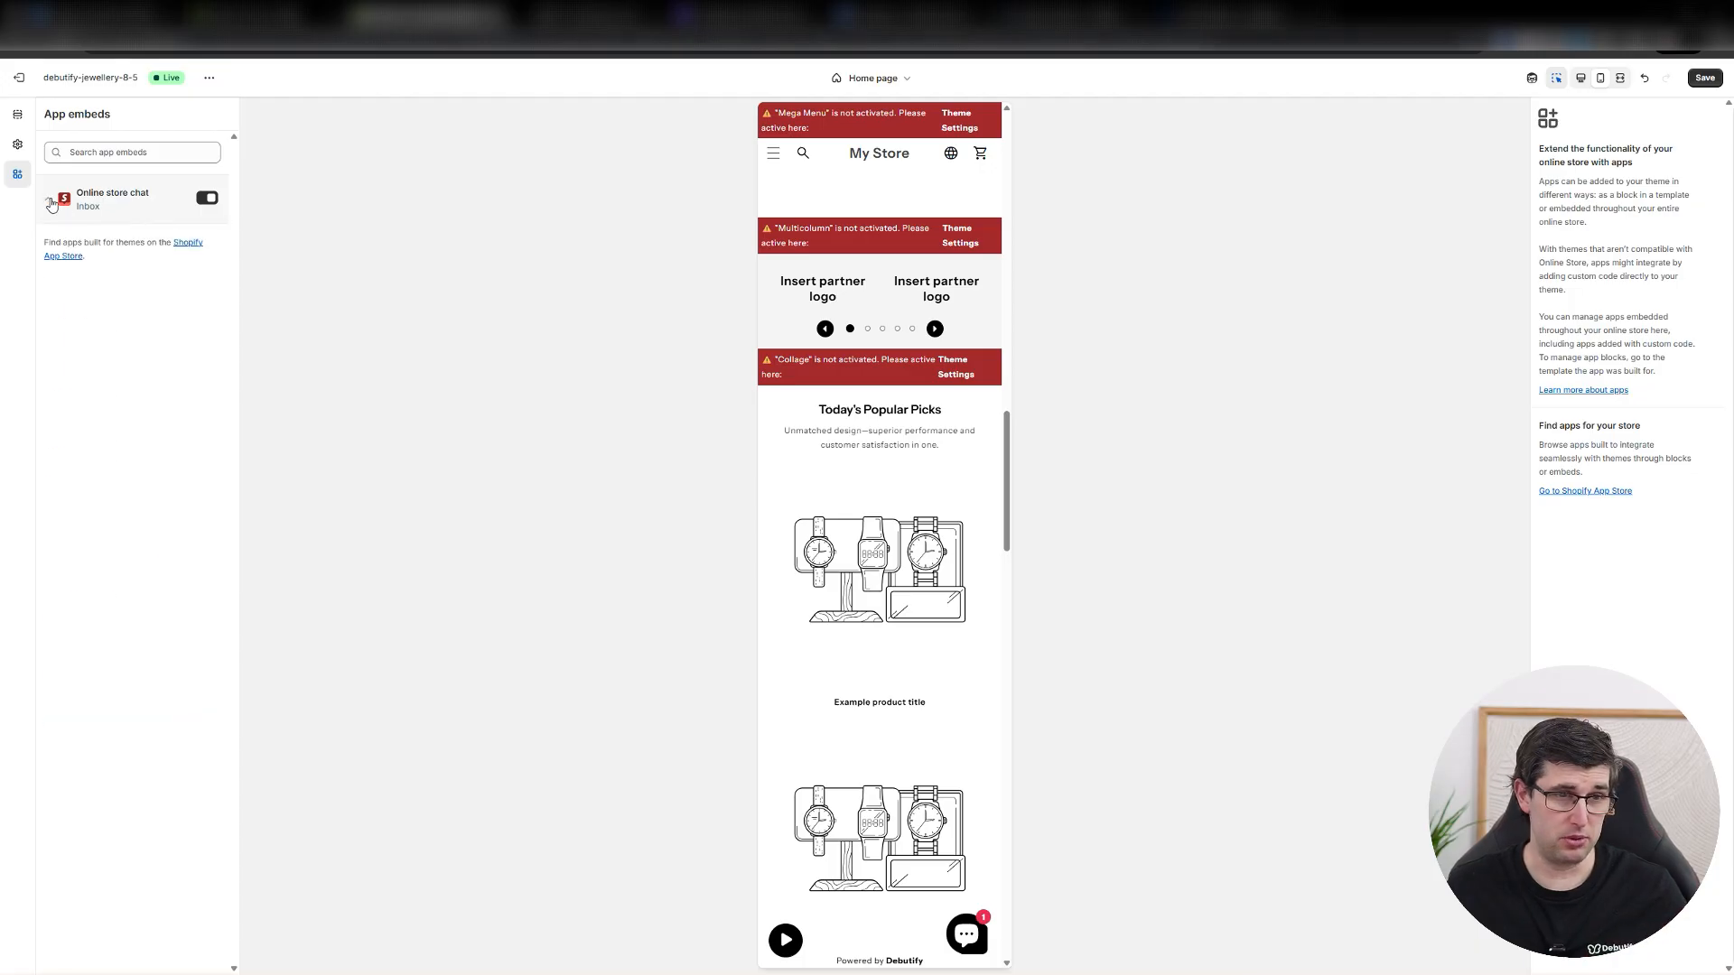
pyautogui.click(50, 201)
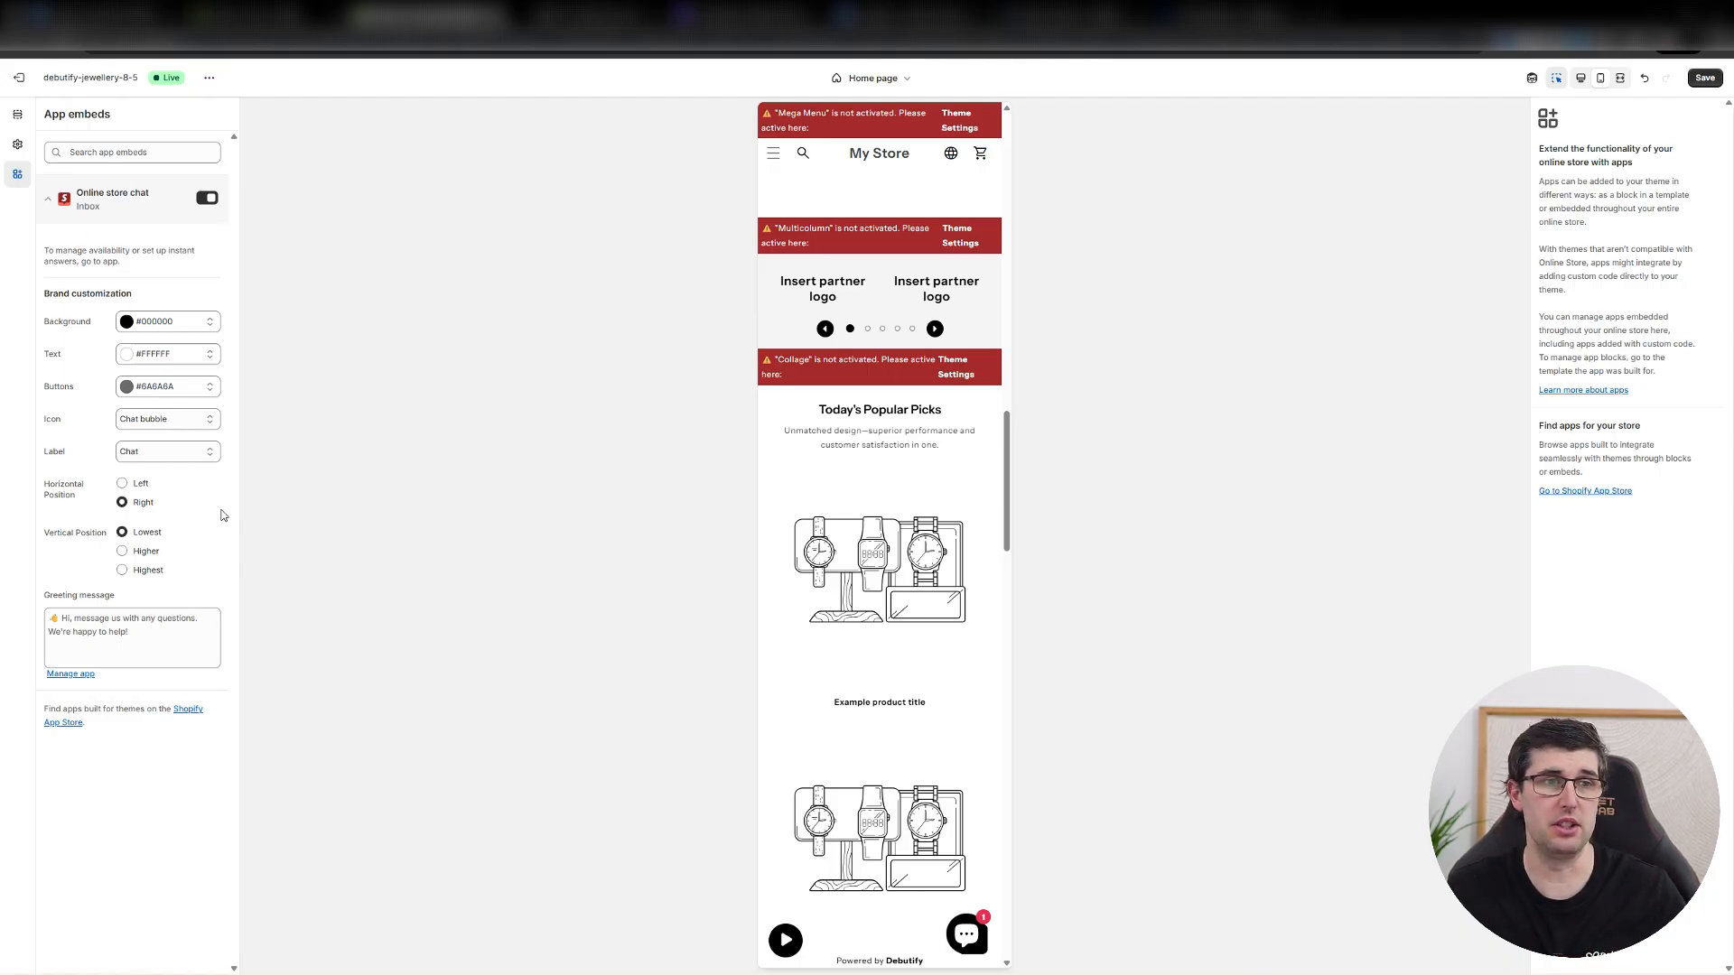
pyautogui.click(50, 200)
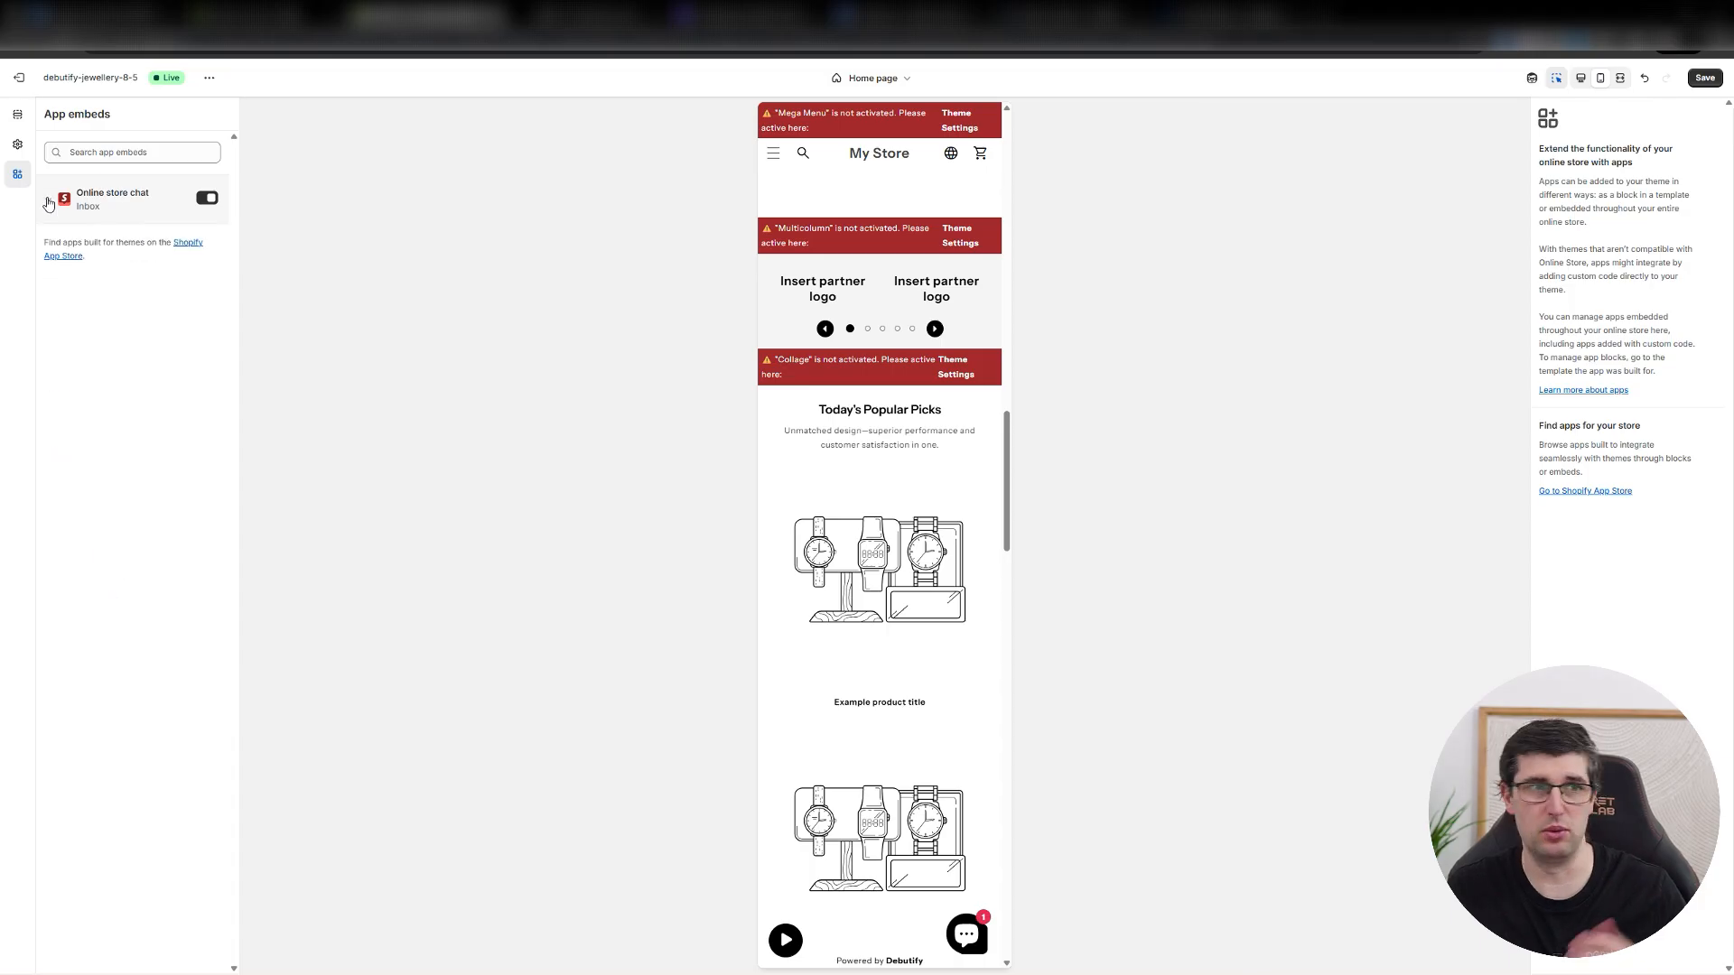
# Open the theme settings and review which Free Sections are enabled.
pyautogui.click(17, 143)
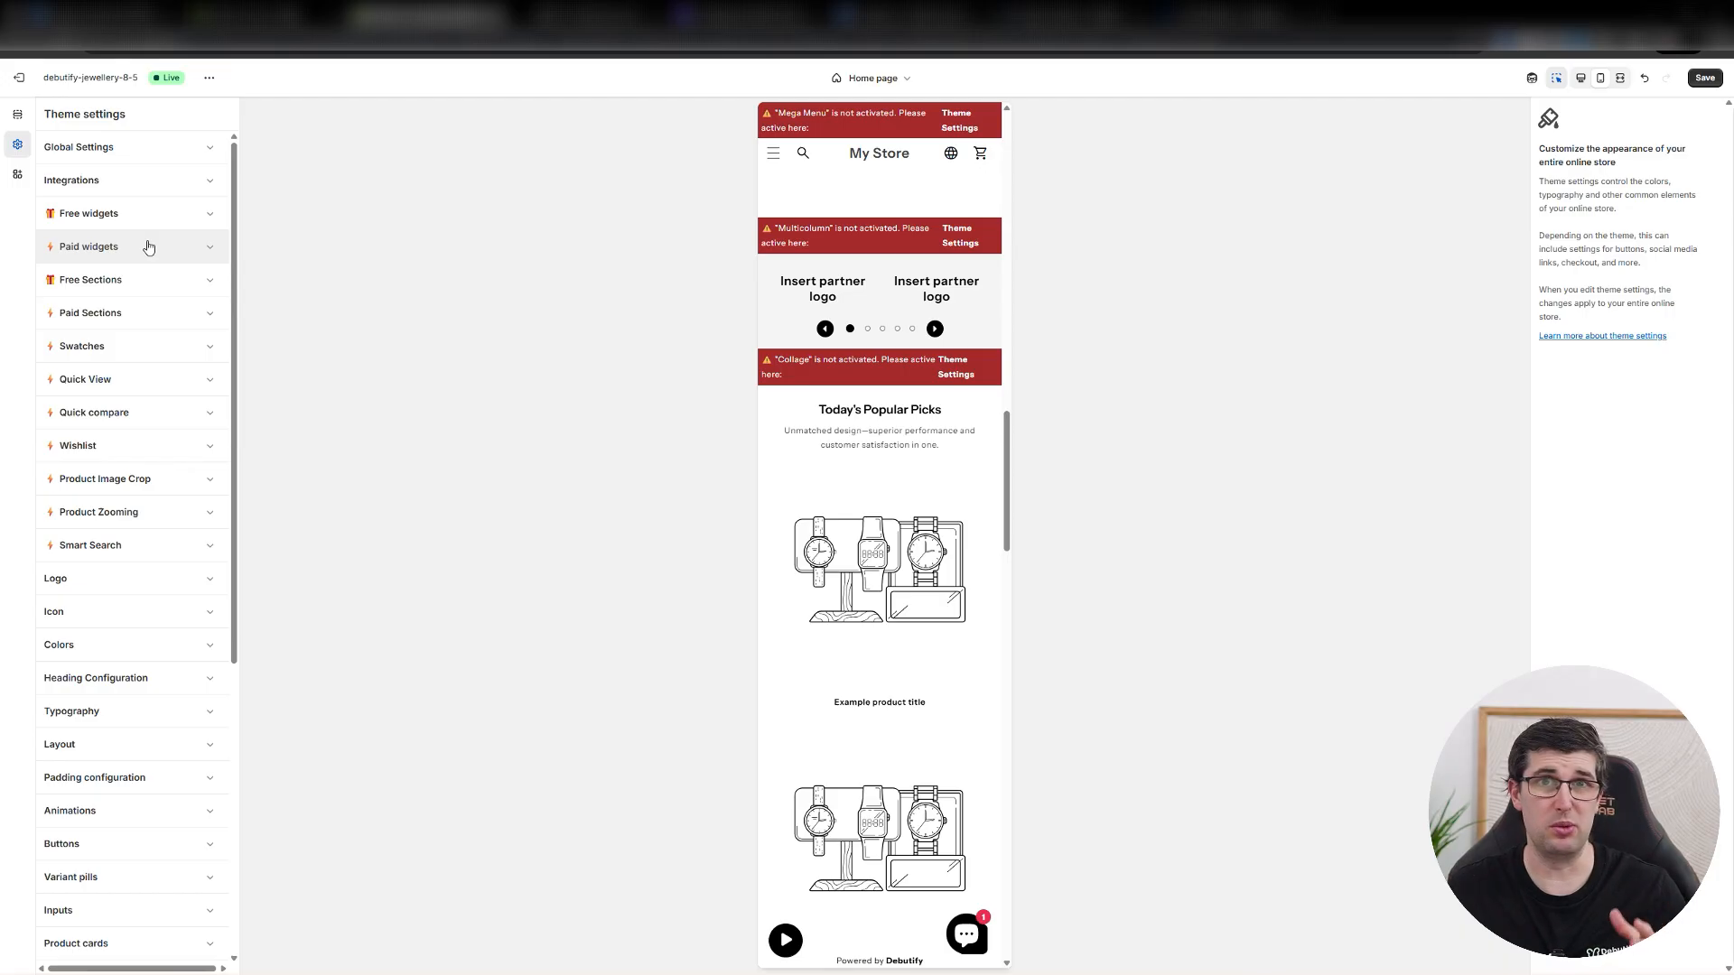
pyautogui.click(109, 282)
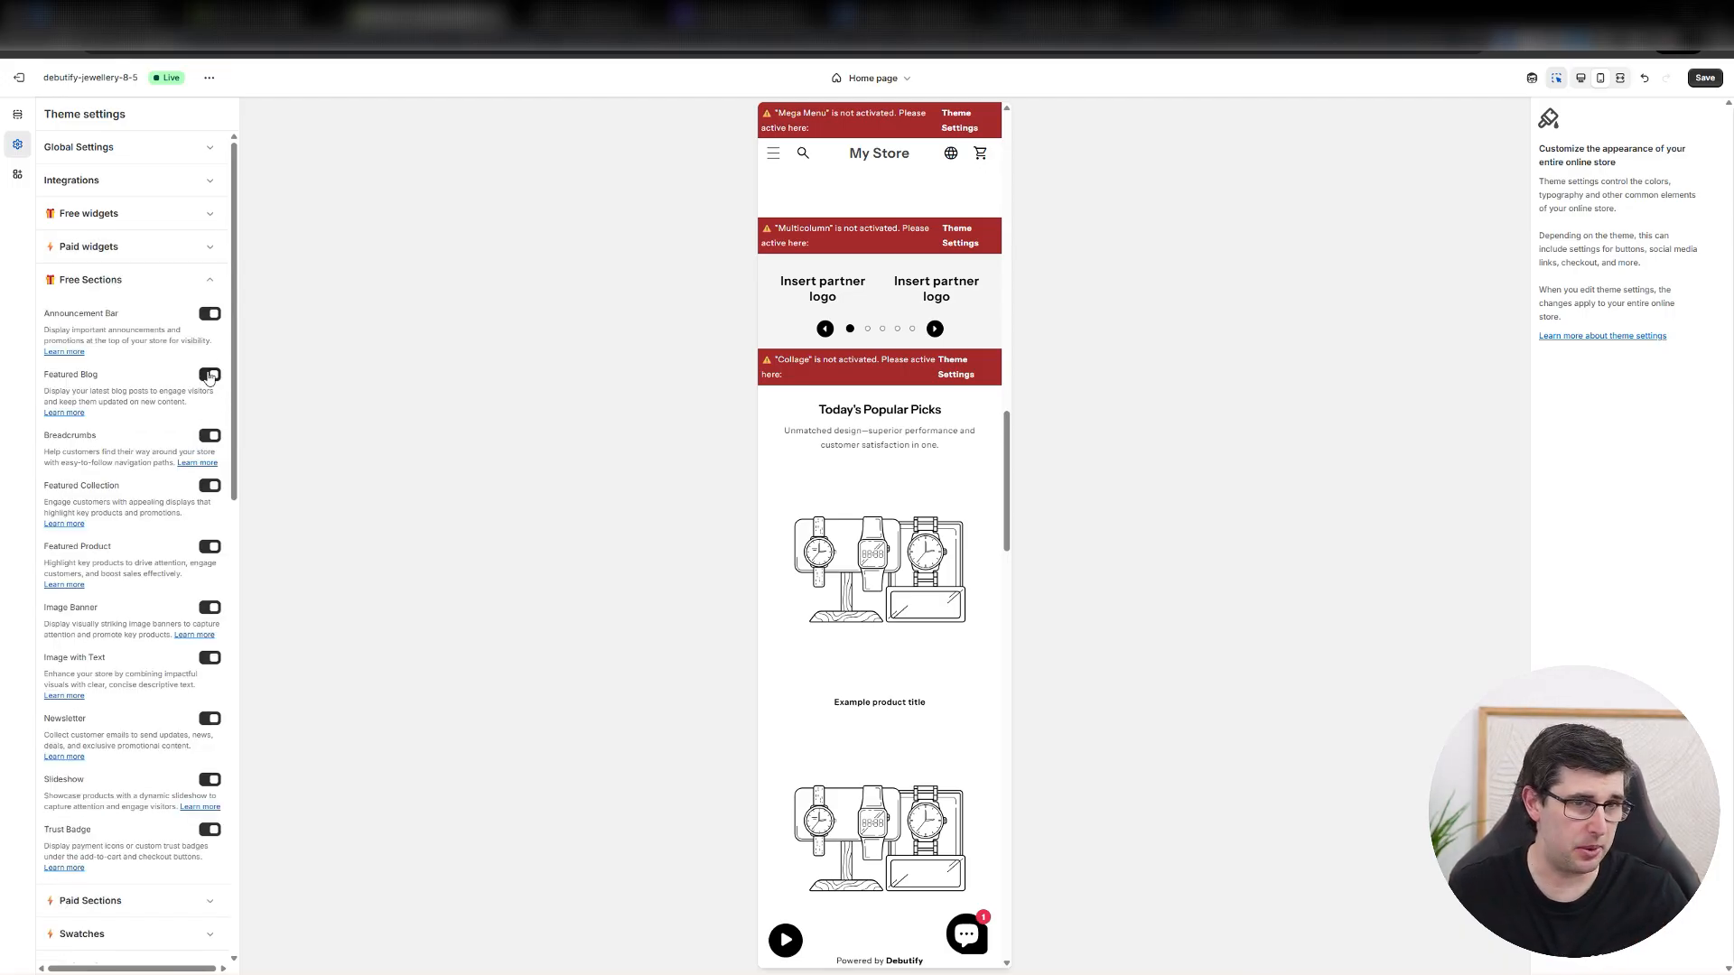
pyautogui.click(109, 280)
pyautogui.scroll(-1, 163, 388)
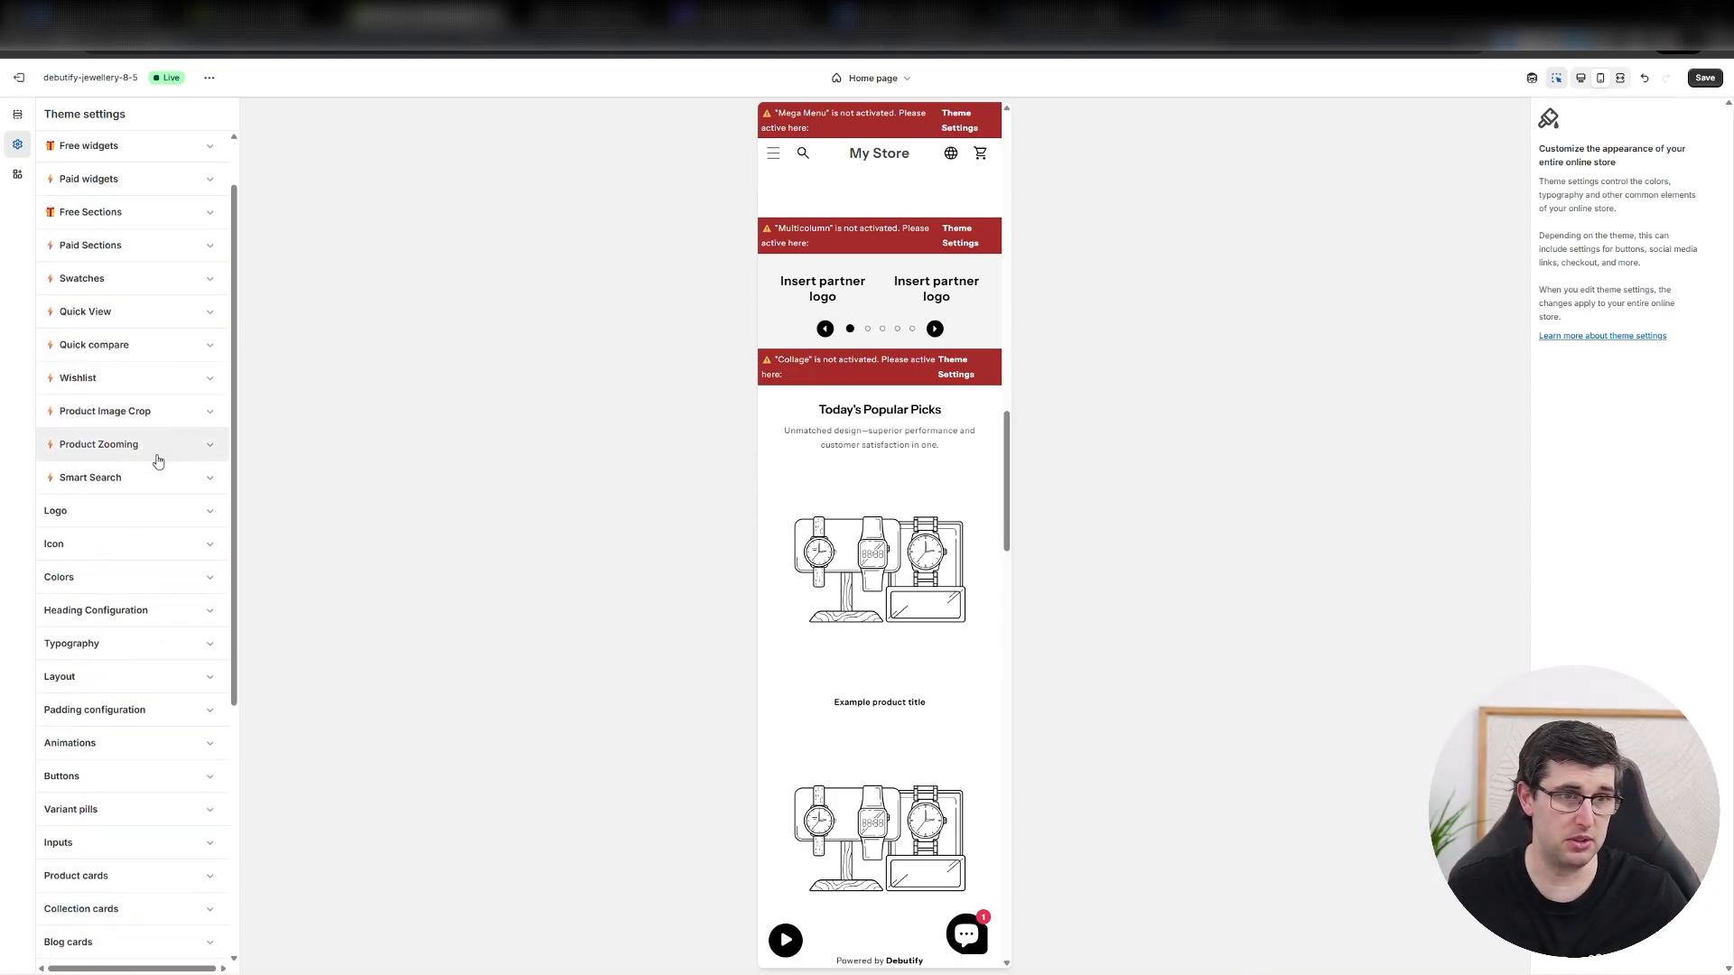
# Set the Debutify logo icon PNG as the desktop logo in the theme's Logo settings.
pyautogui.click(95, 513)
pyautogui.scroll(4, 1009, 487)
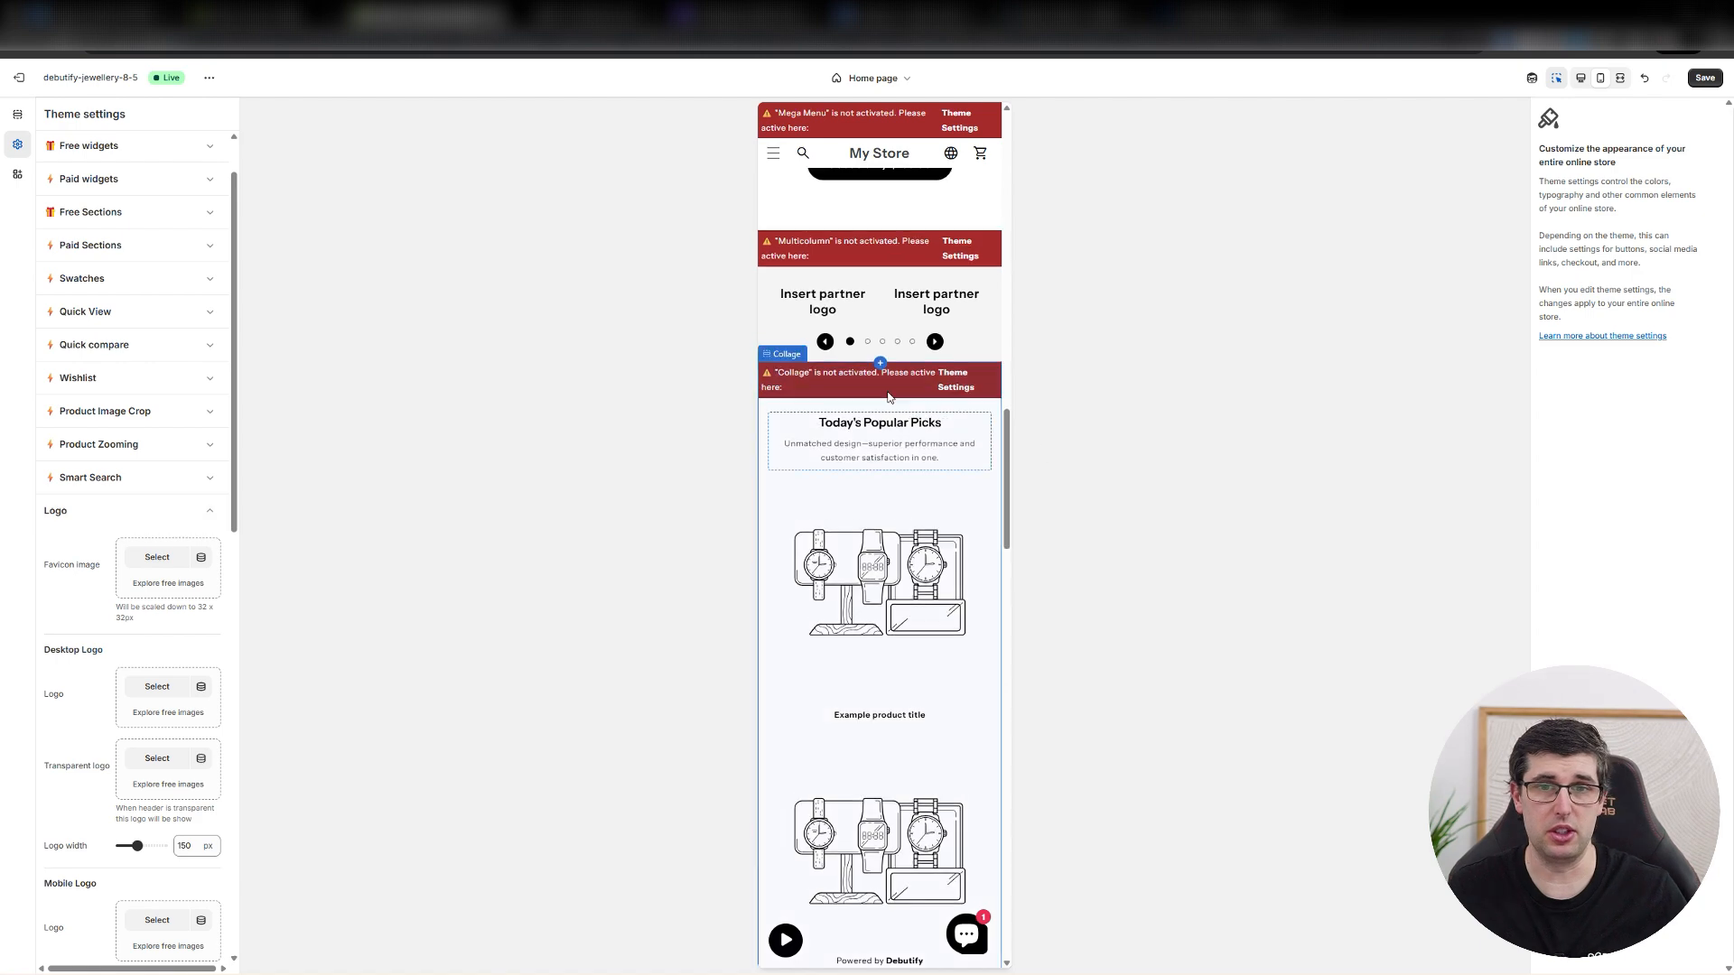
pyautogui.moveTo(1006, 480); pyautogui.dragTo(1042, 239)
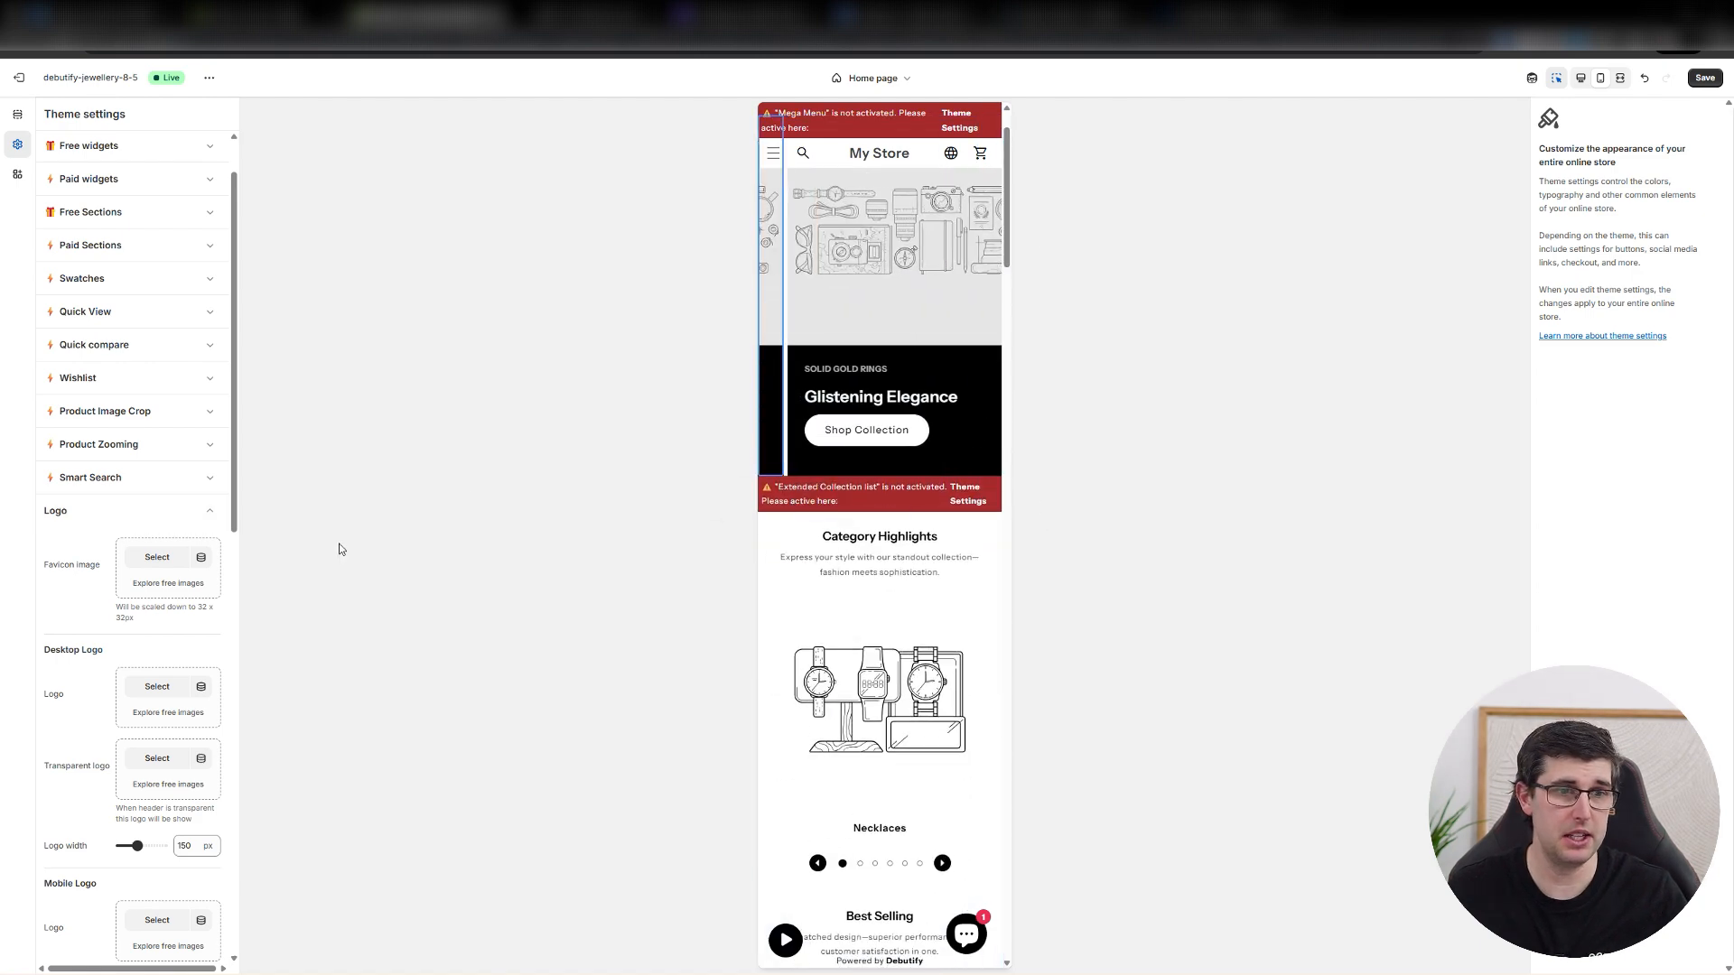
pyautogui.click(165, 555)
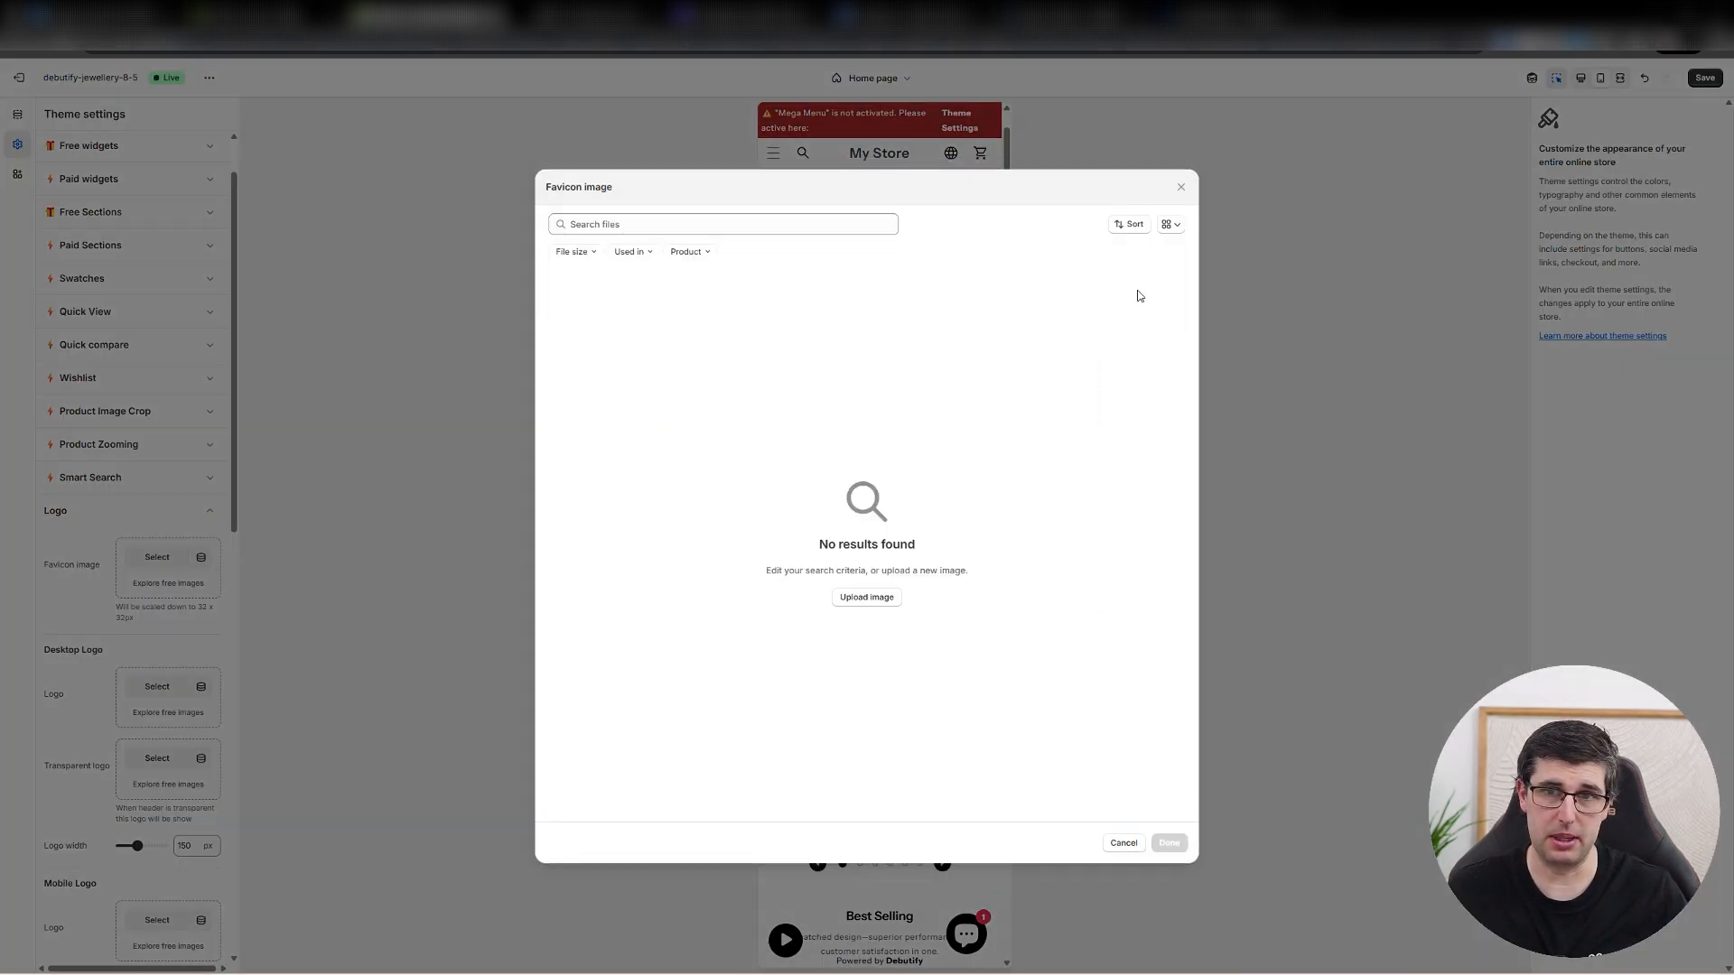
pyautogui.click(1180, 187)
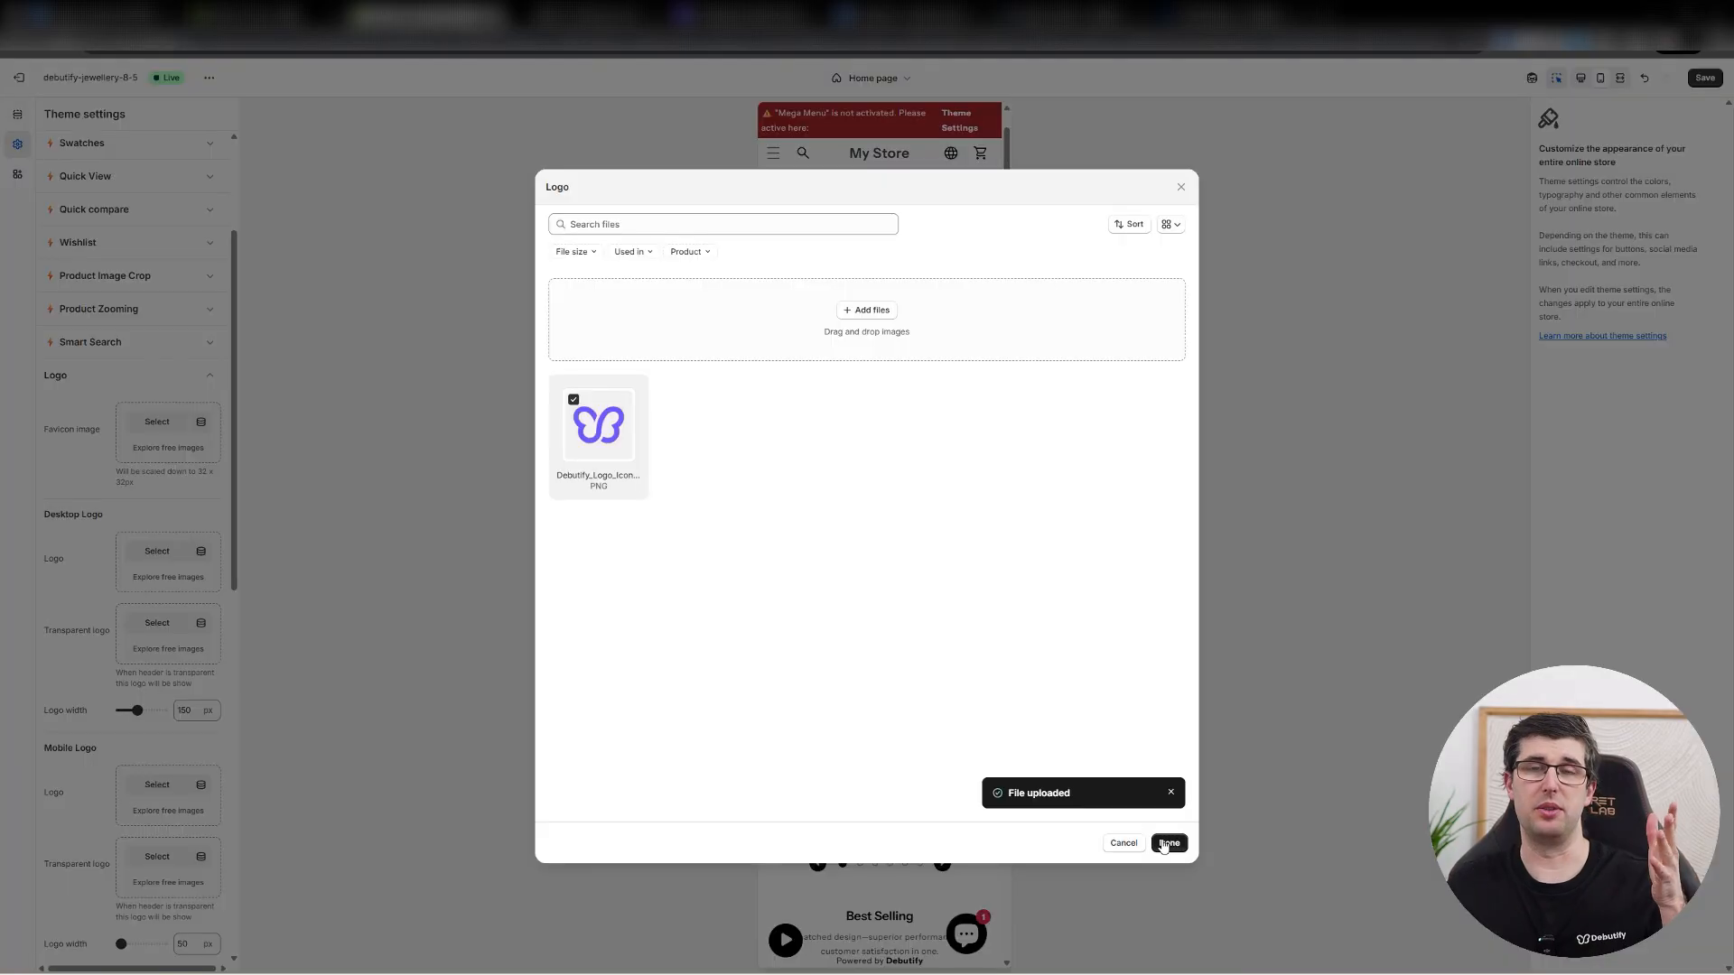
pyautogui.click(1166, 842)
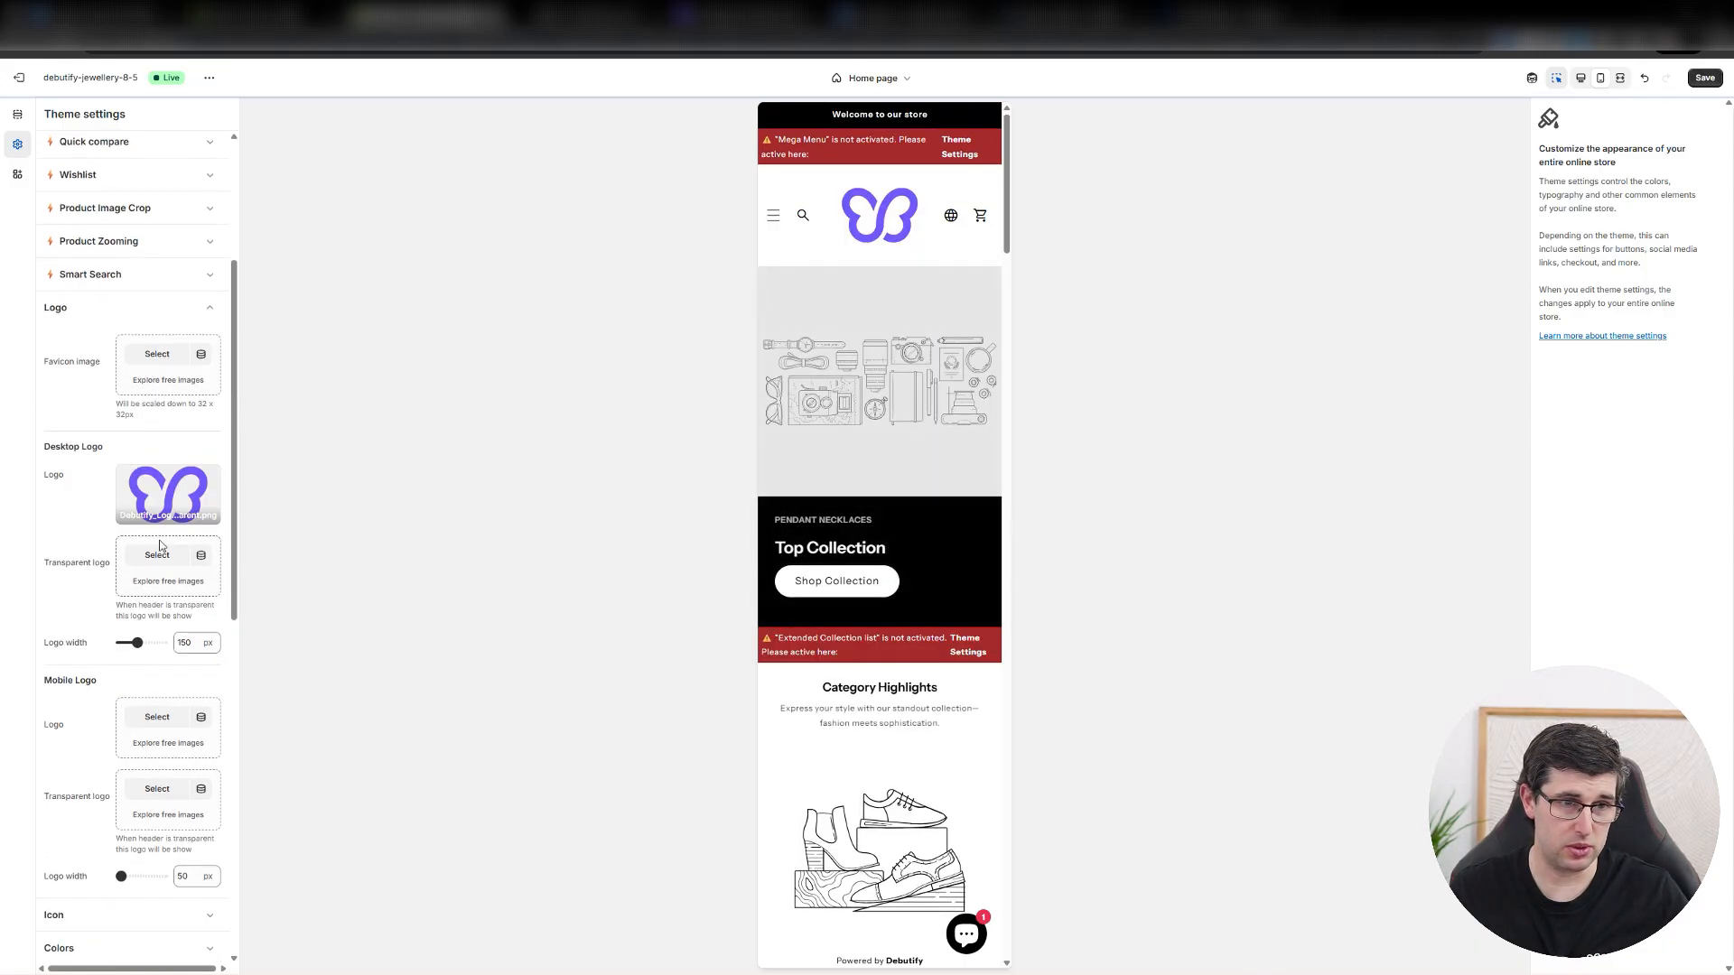
# Check the image choices for the mobile logo and compare the home page preview in desktop and mobile layouts.
pyautogui.click(157, 649)
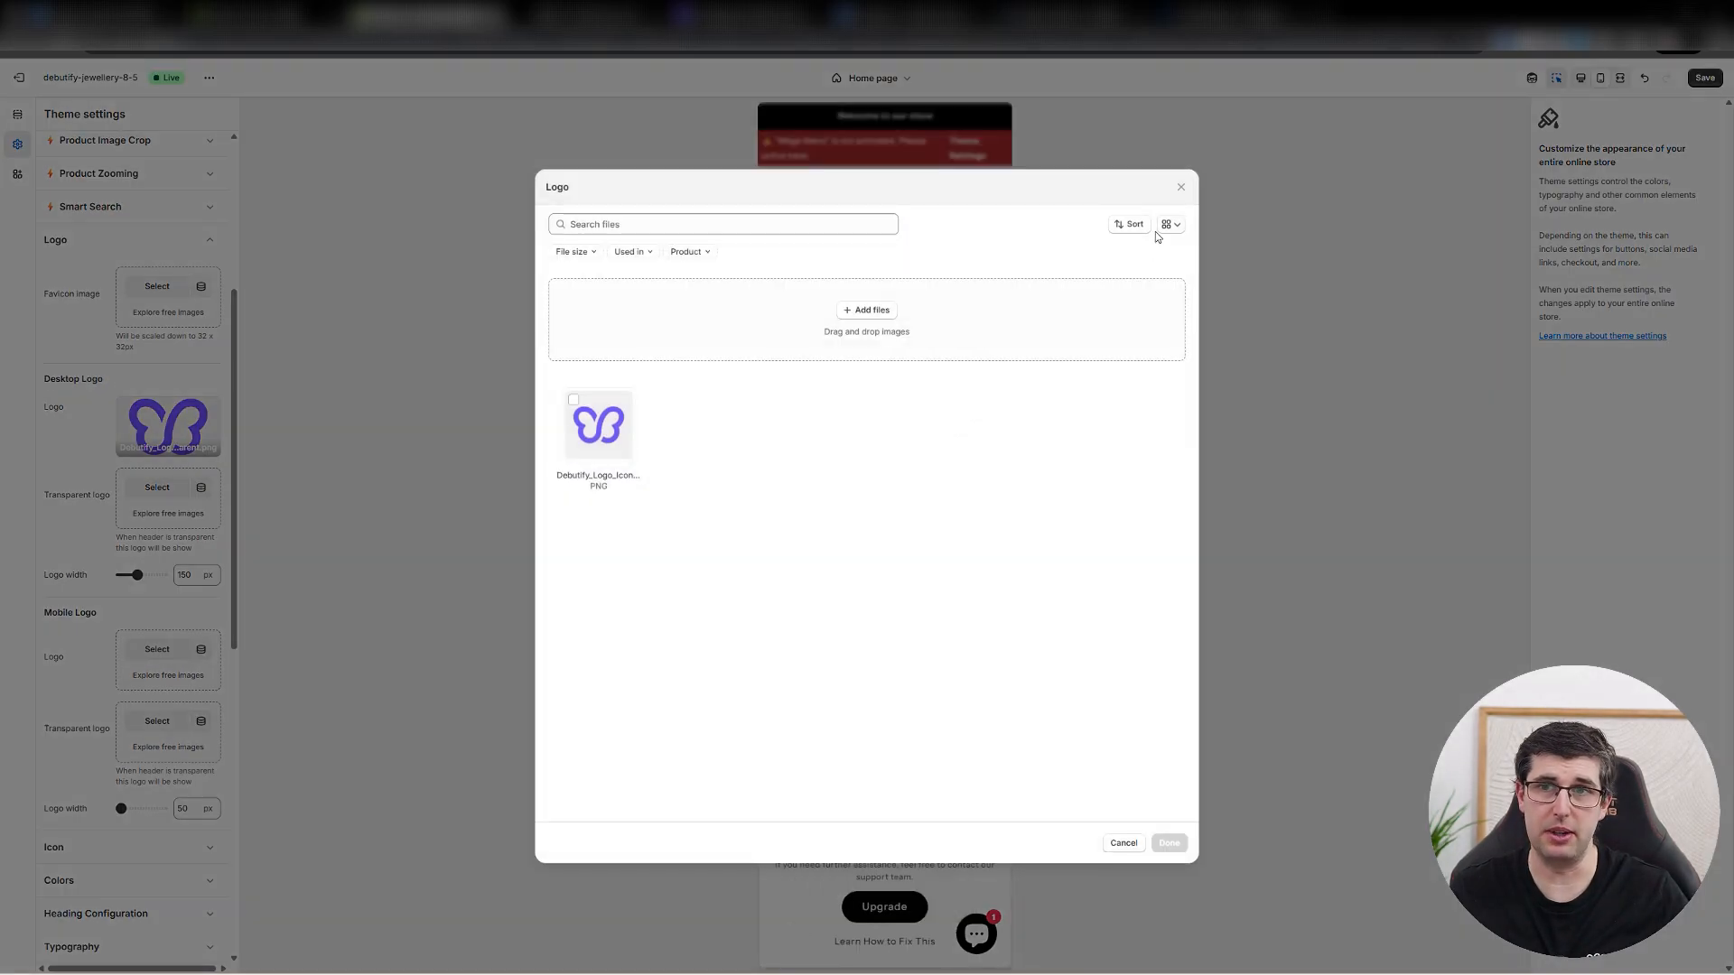
pyautogui.click(1180, 187)
pyautogui.click(1617, 80)
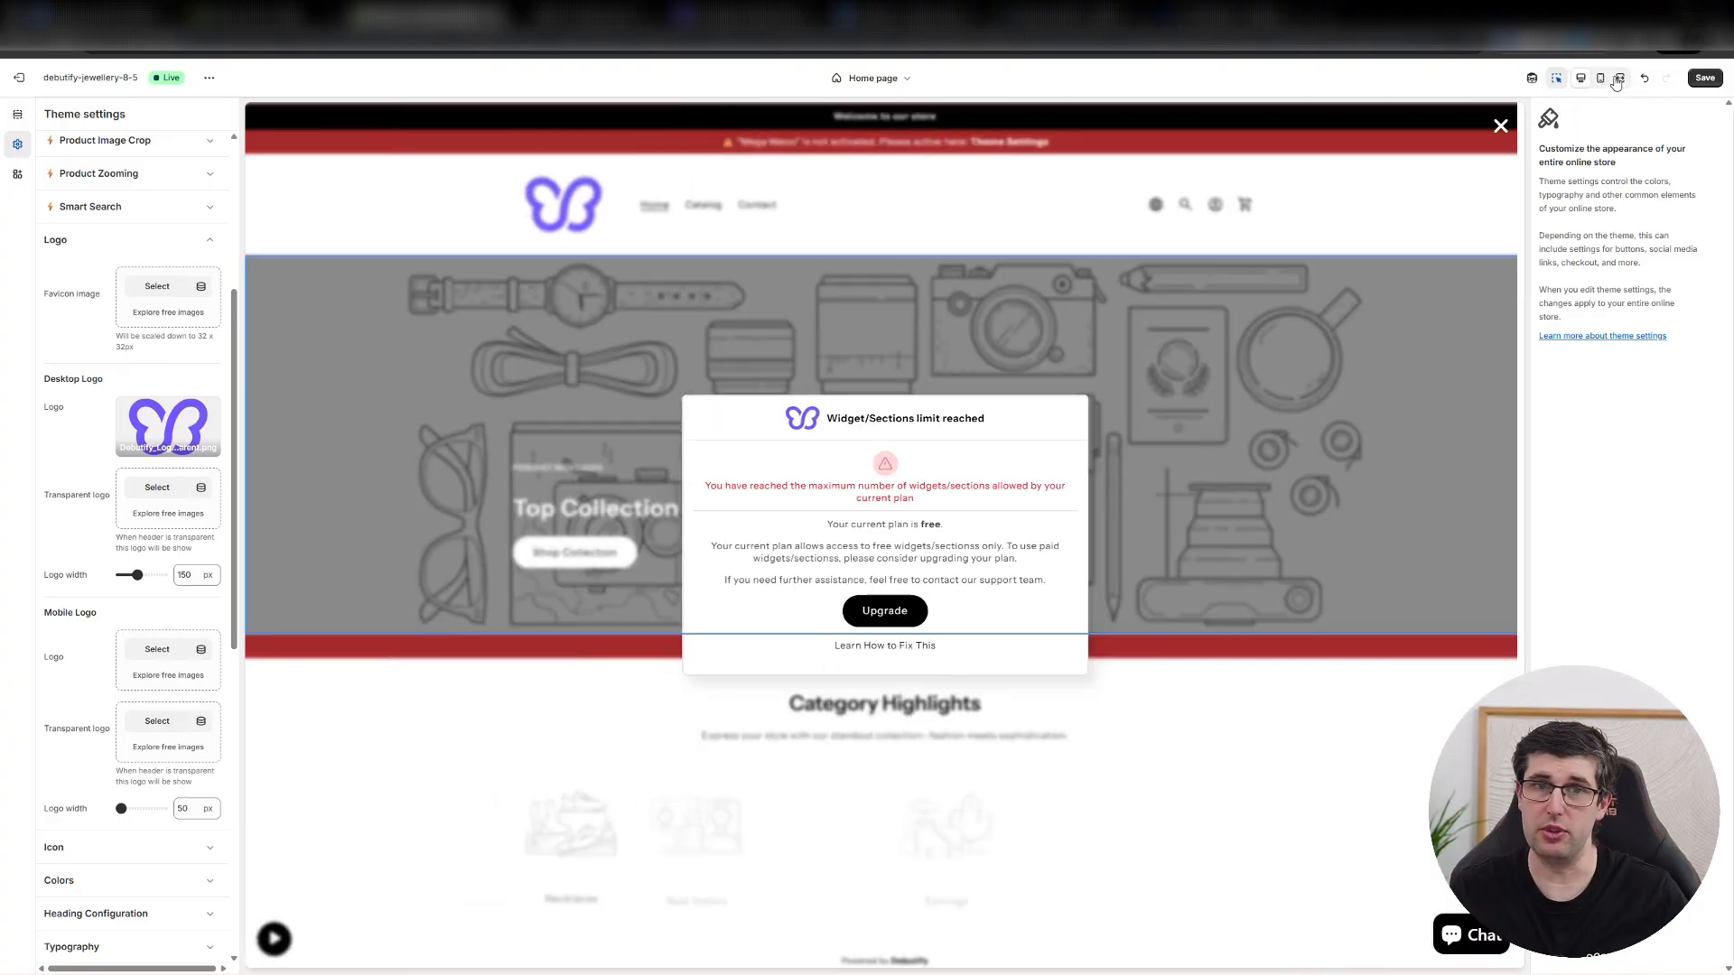
pyautogui.click(1215, 454)
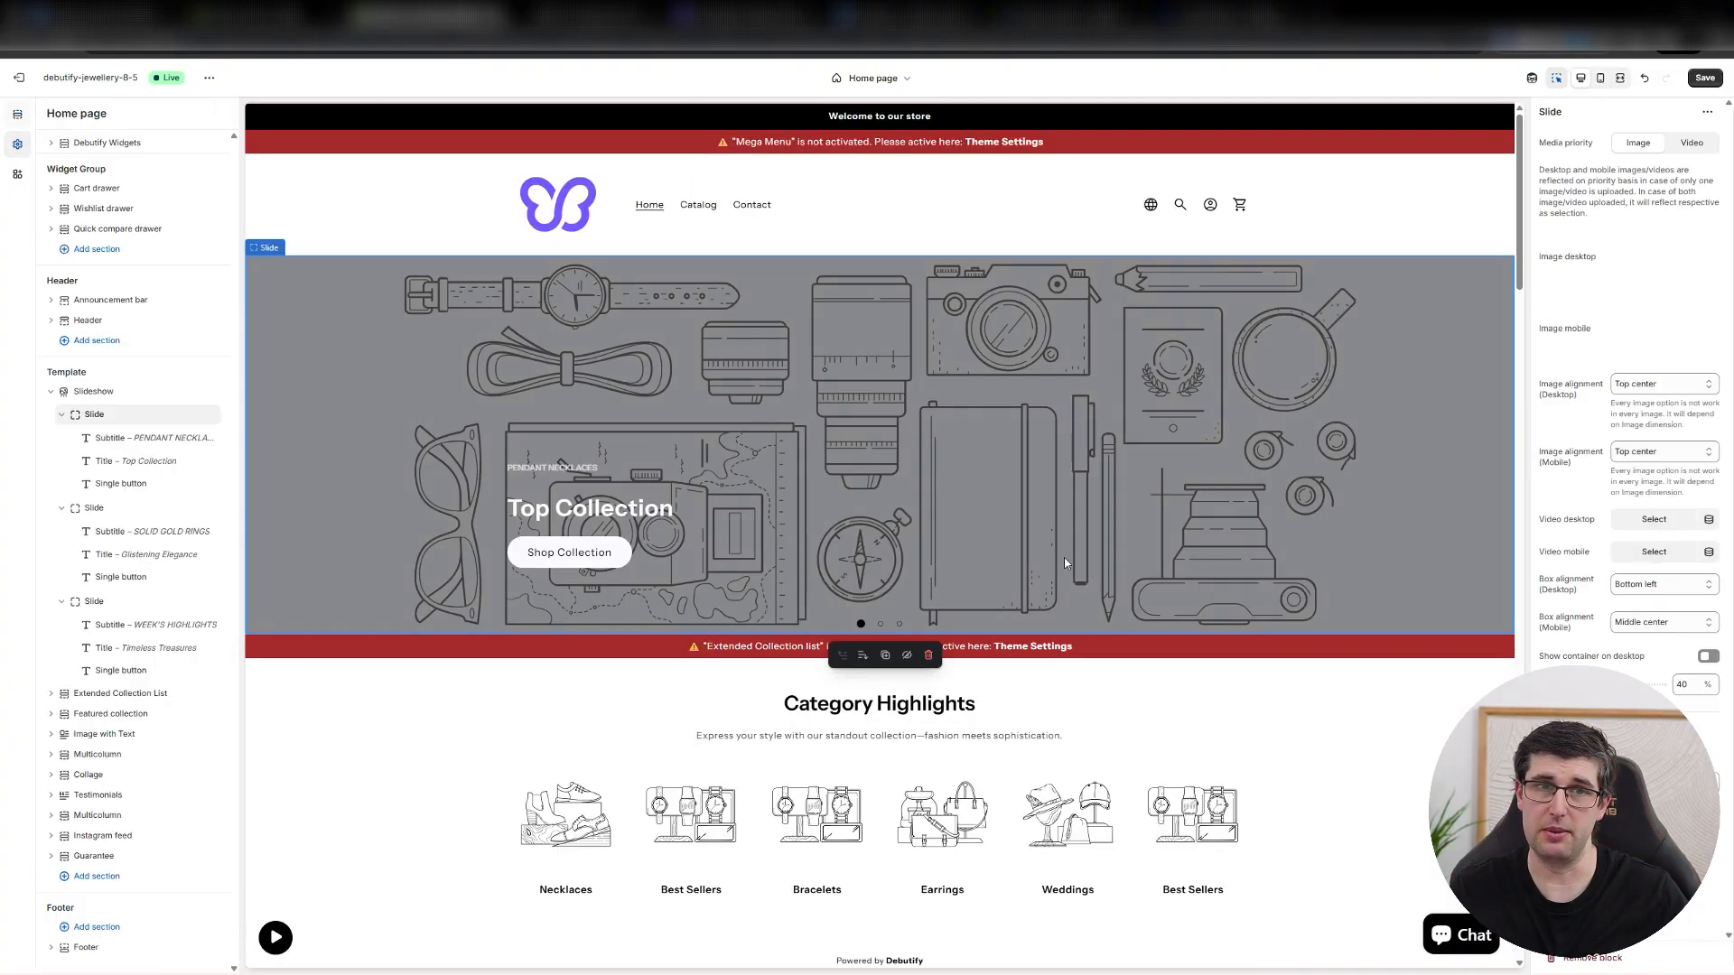
pyautogui.click(1600, 79)
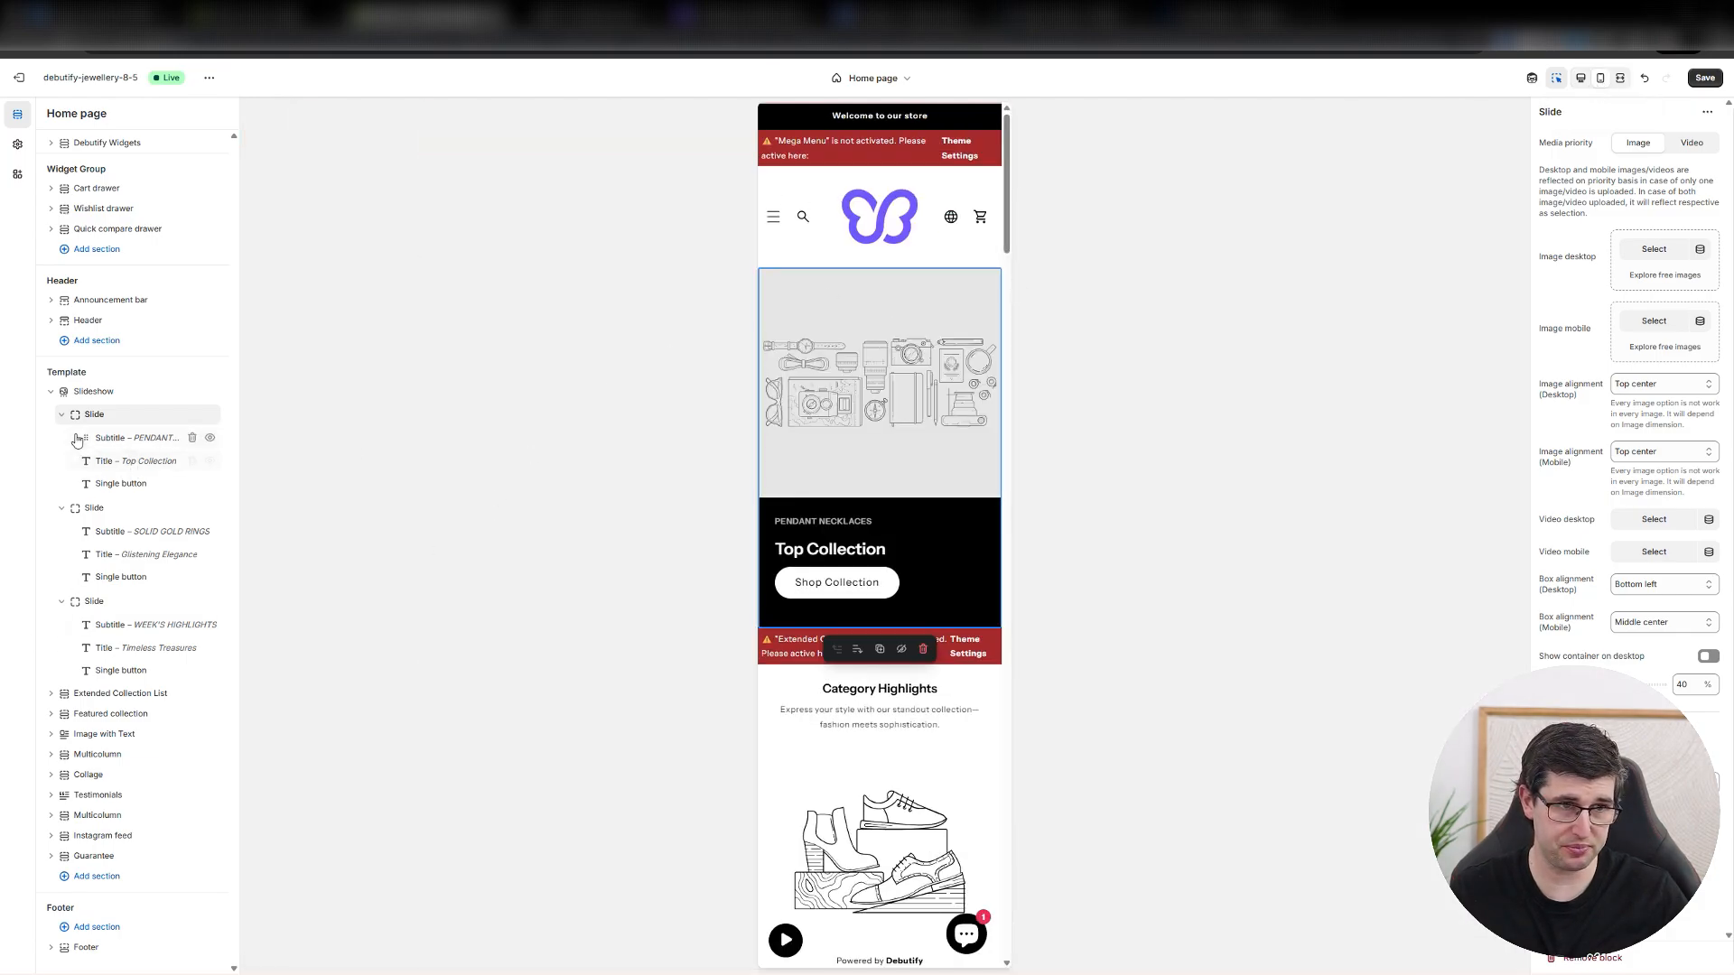
# Expand the header's Announcement bar and try hiding and showing its Left bar and Announcement blocks.
pyautogui.click(51, 300)
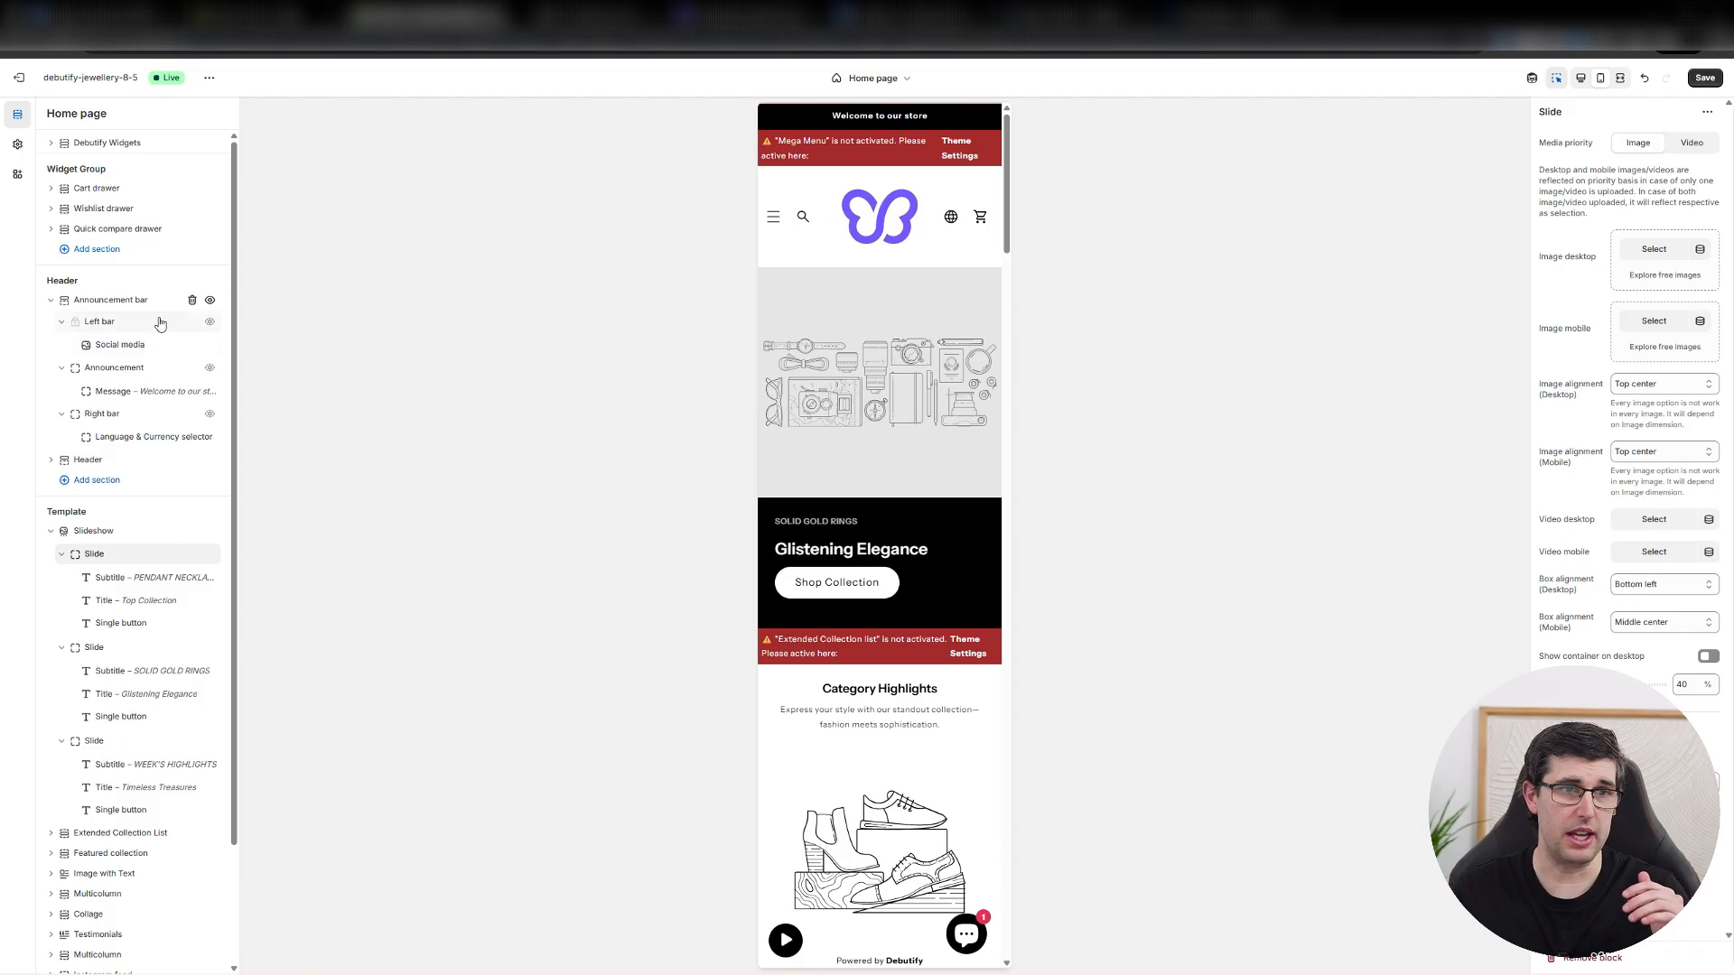
pyautogui.click(210, 323)
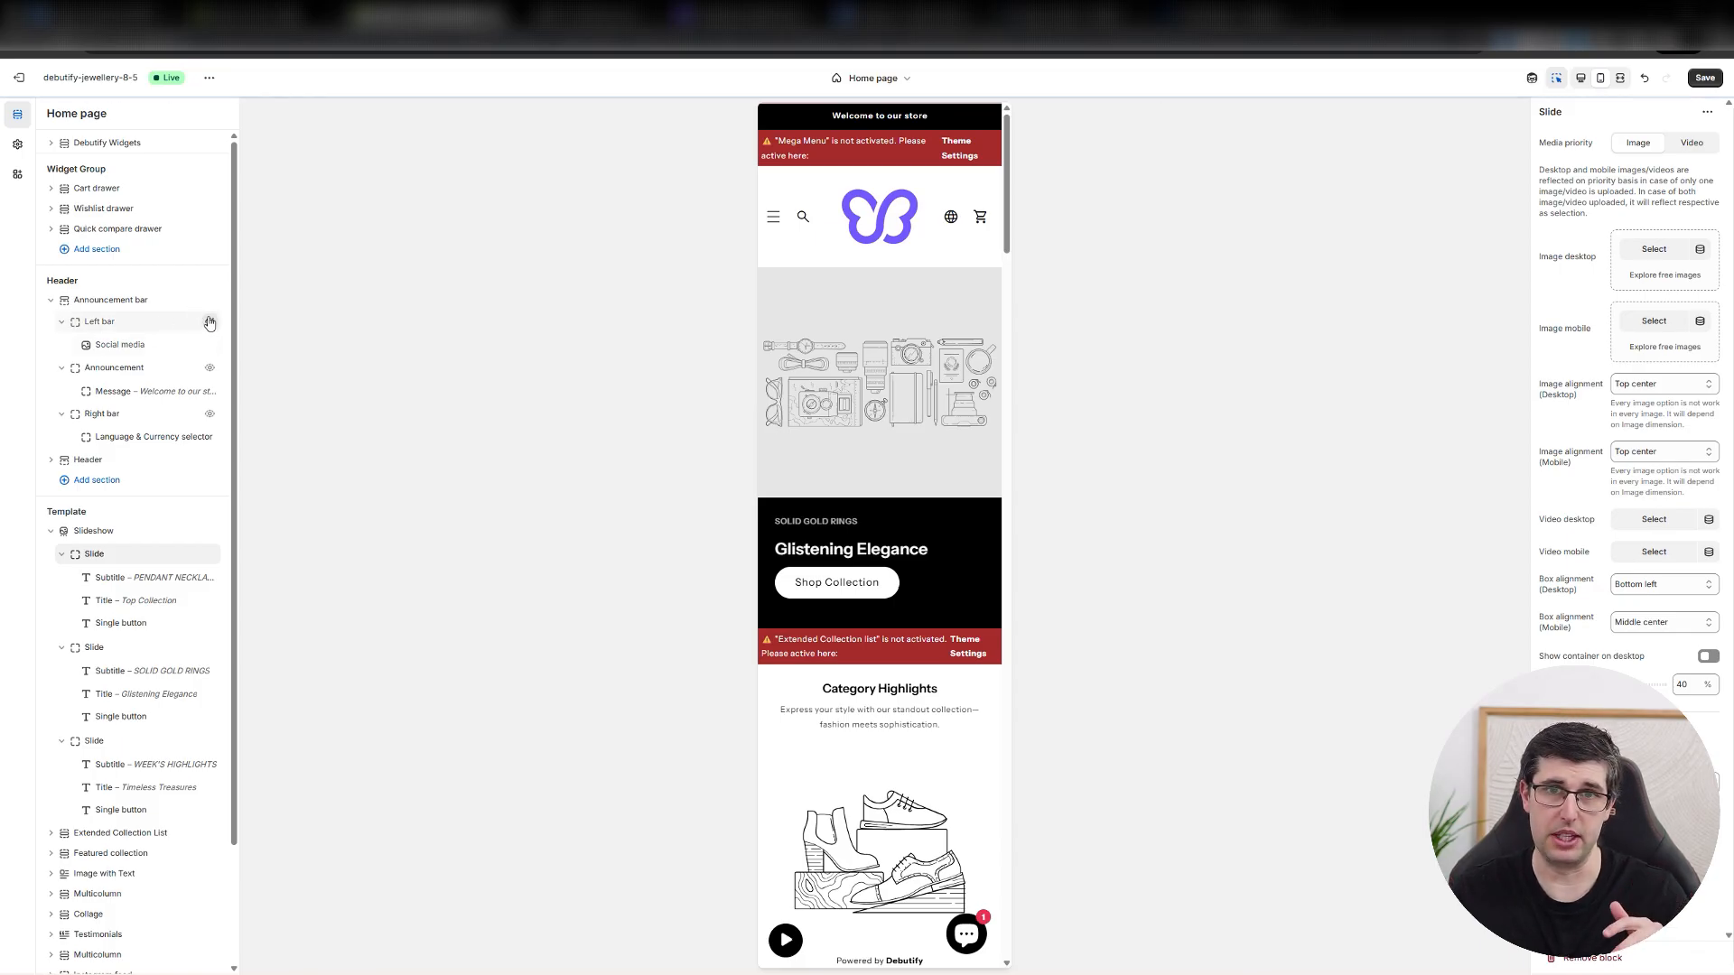
pyautogui.click(209, 322)
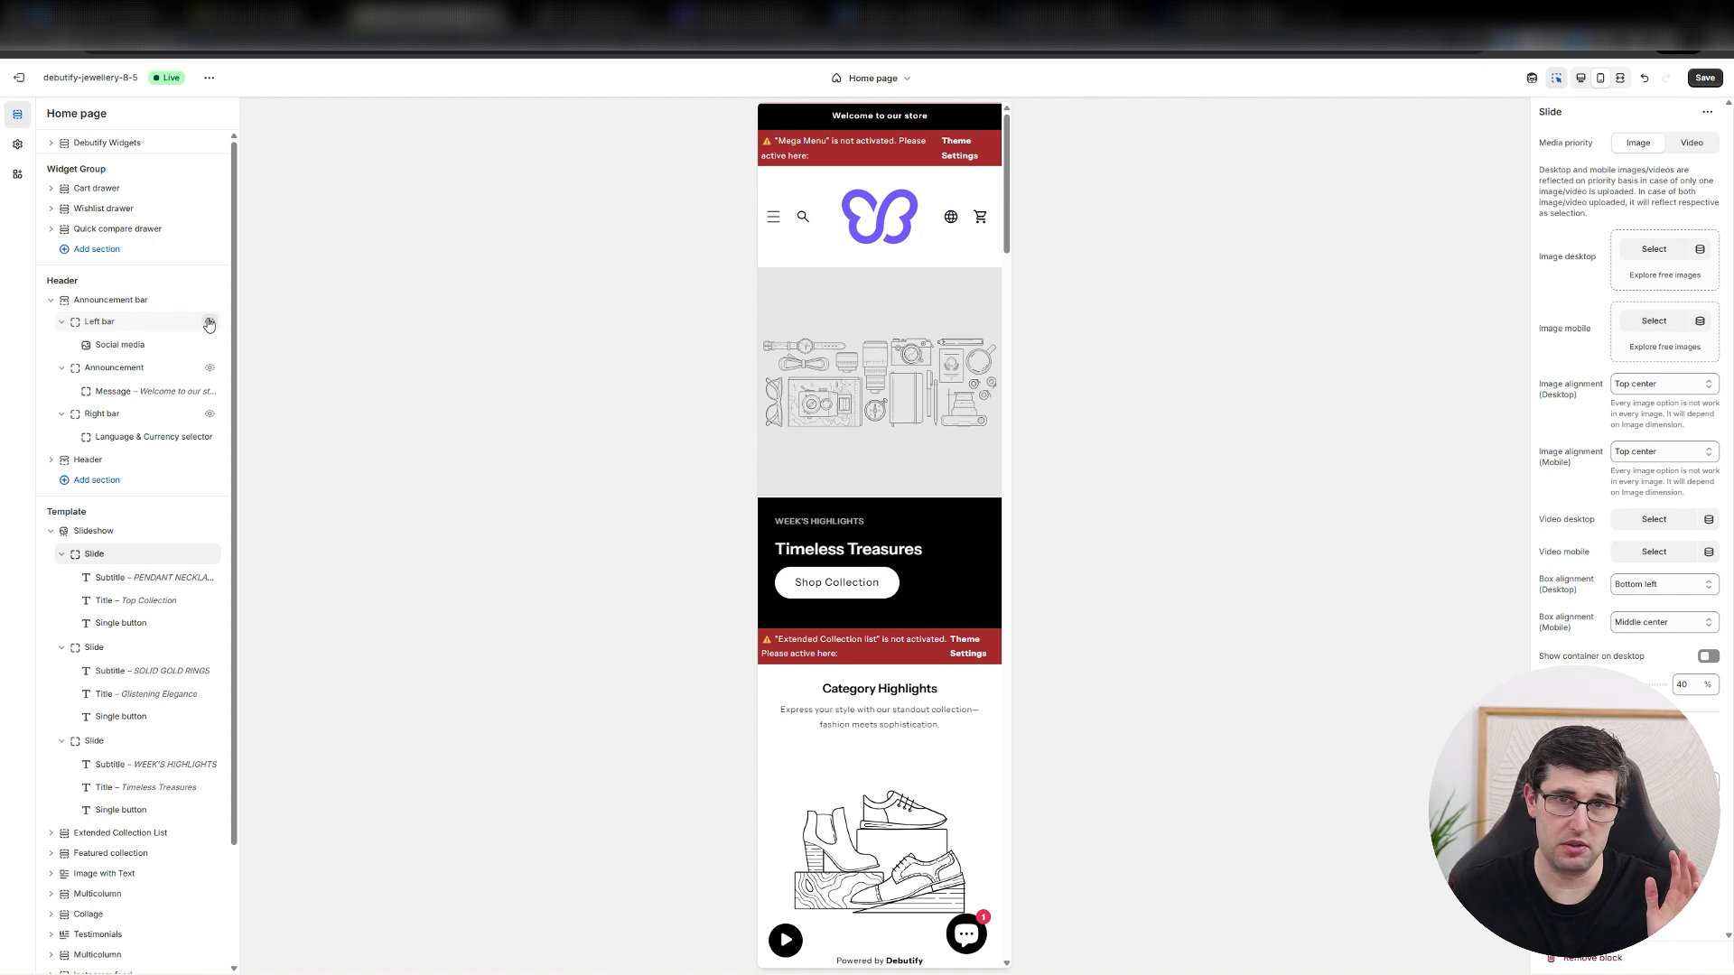
pyautogui.click(210, 369)
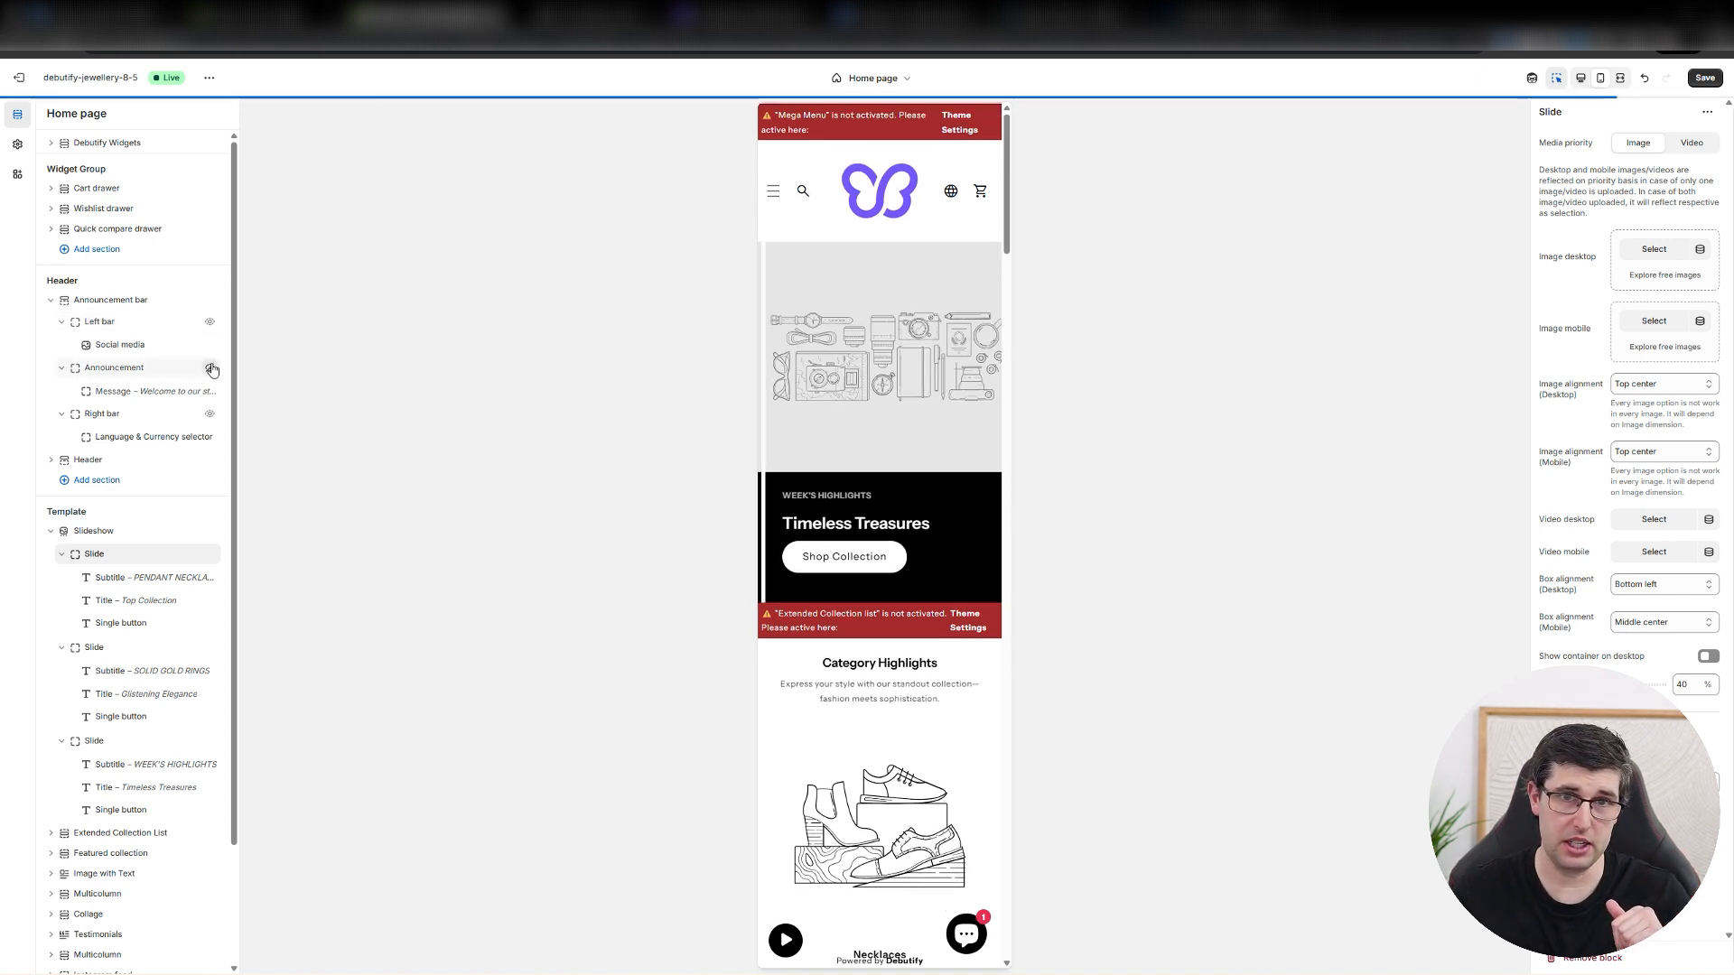
pyautogui.click(210, 369)
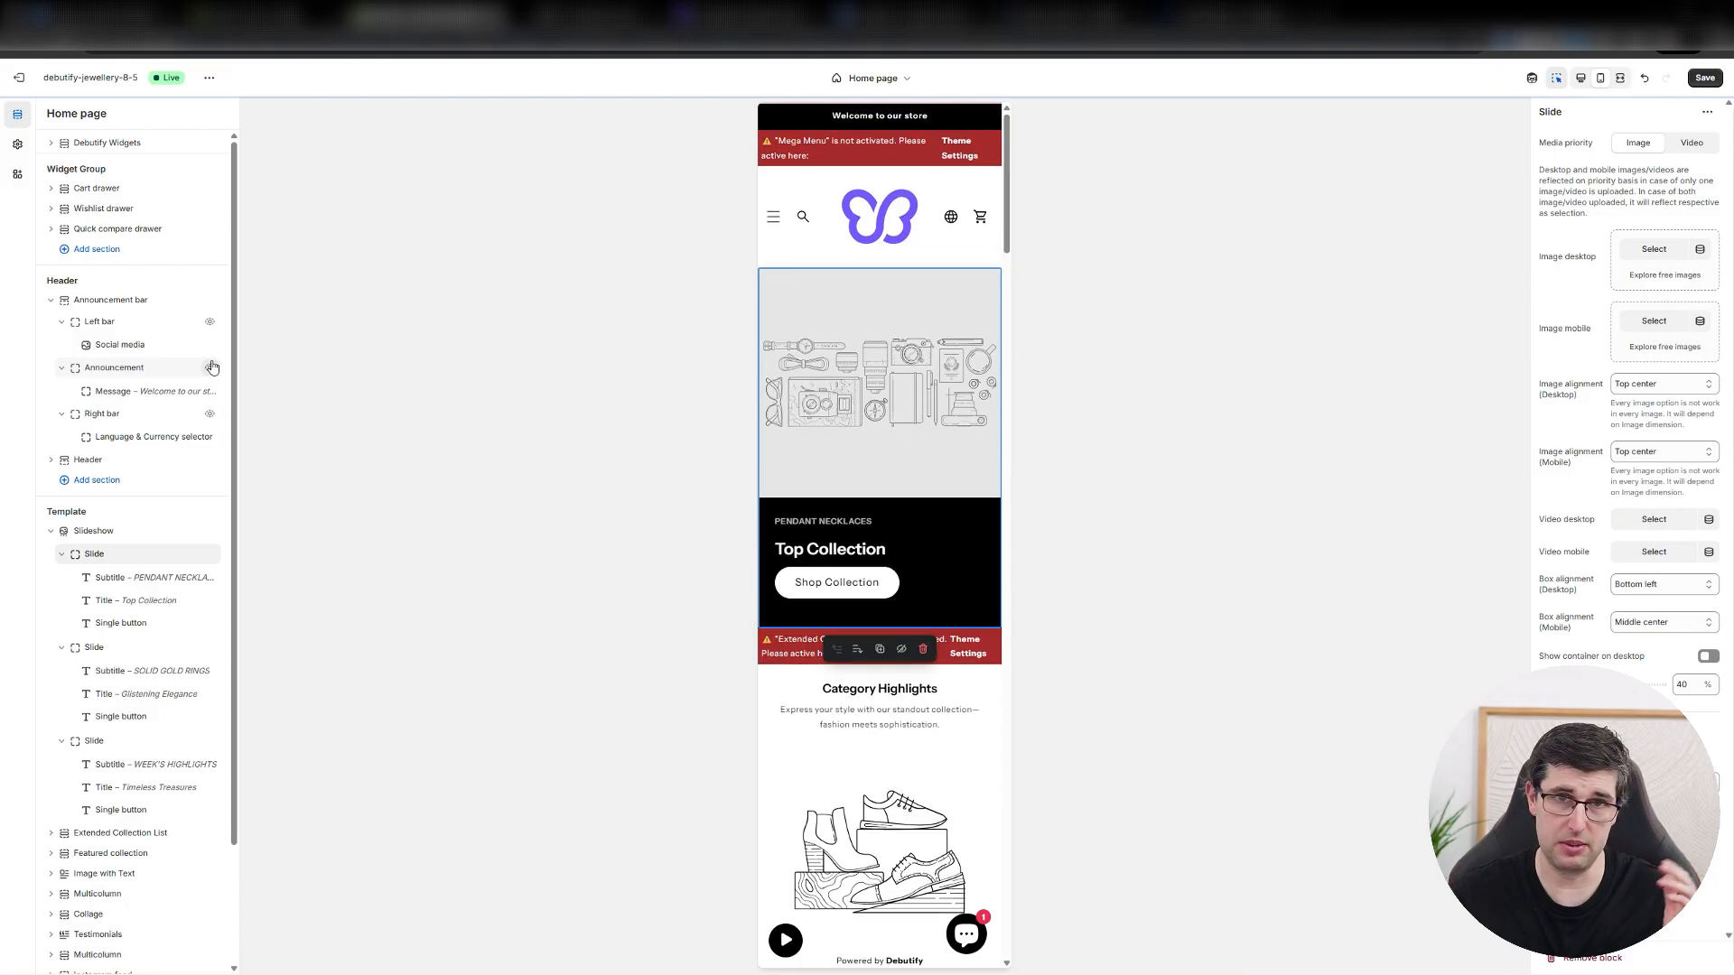
# Change the announcement bar's message text to "Free Shipping Over $100".
pyautogui.click(140, 391)
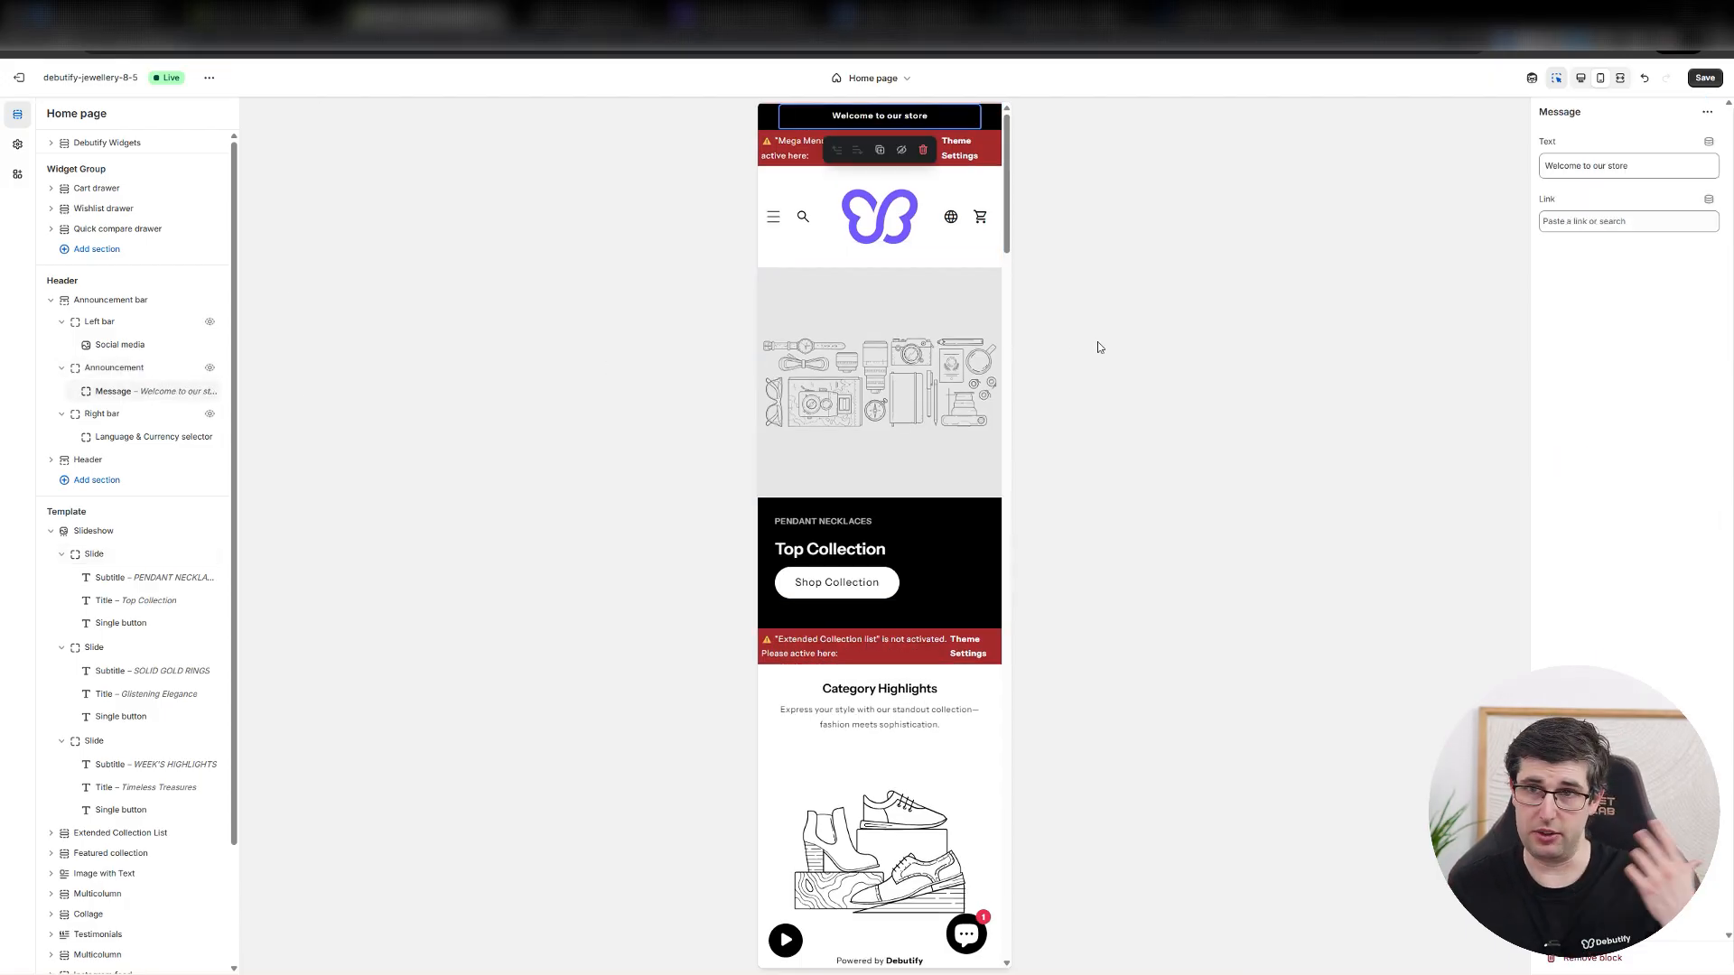
pyautogui.moveTo(1649, 166); pyautogui.dragTo(1391, 204)
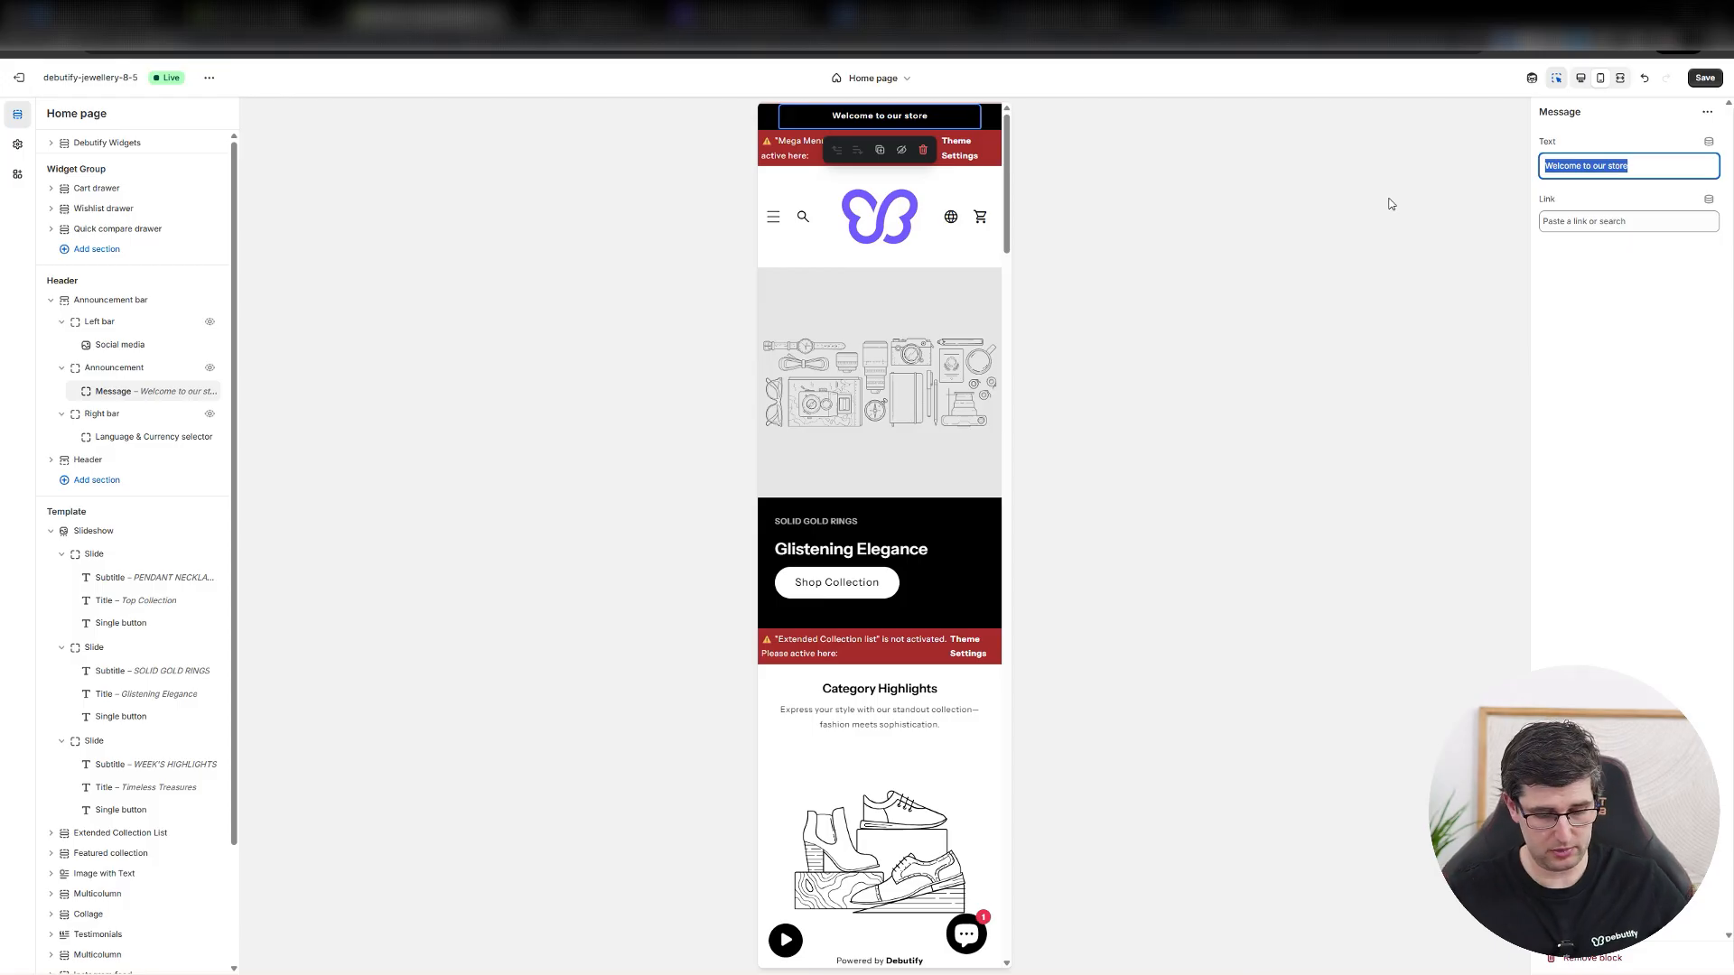
pyautogui.write('Free Shipping')
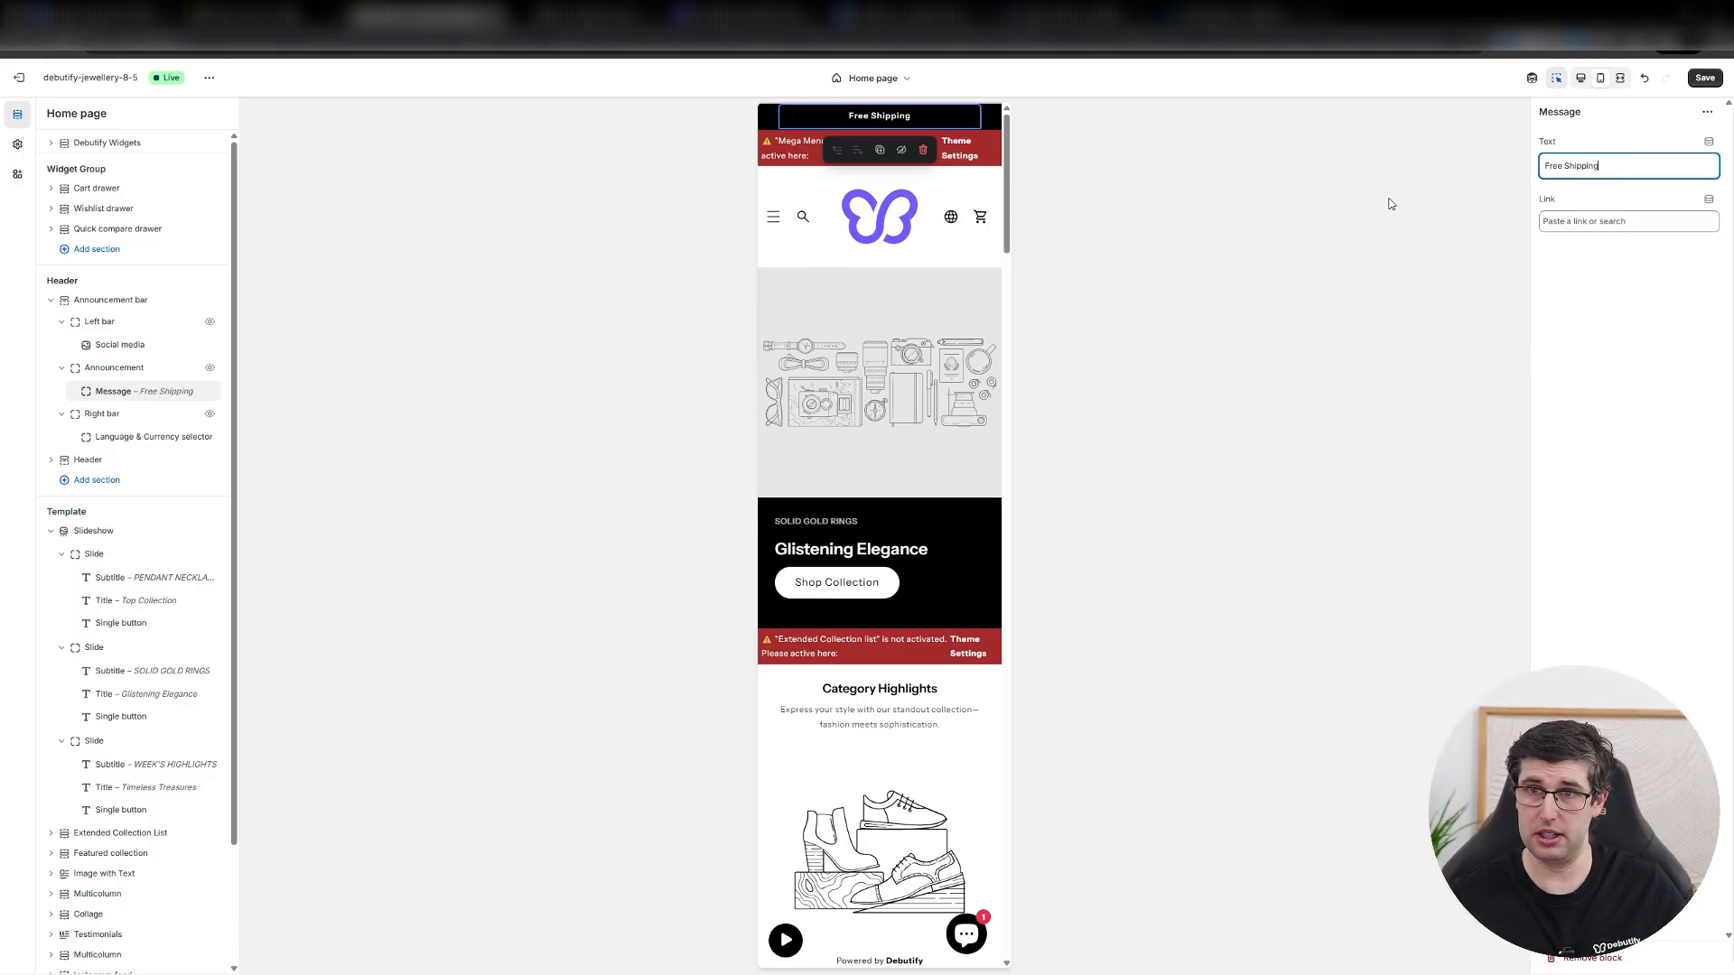
pyautogui.write(' Over $100')
pyautogui.press('Tab')
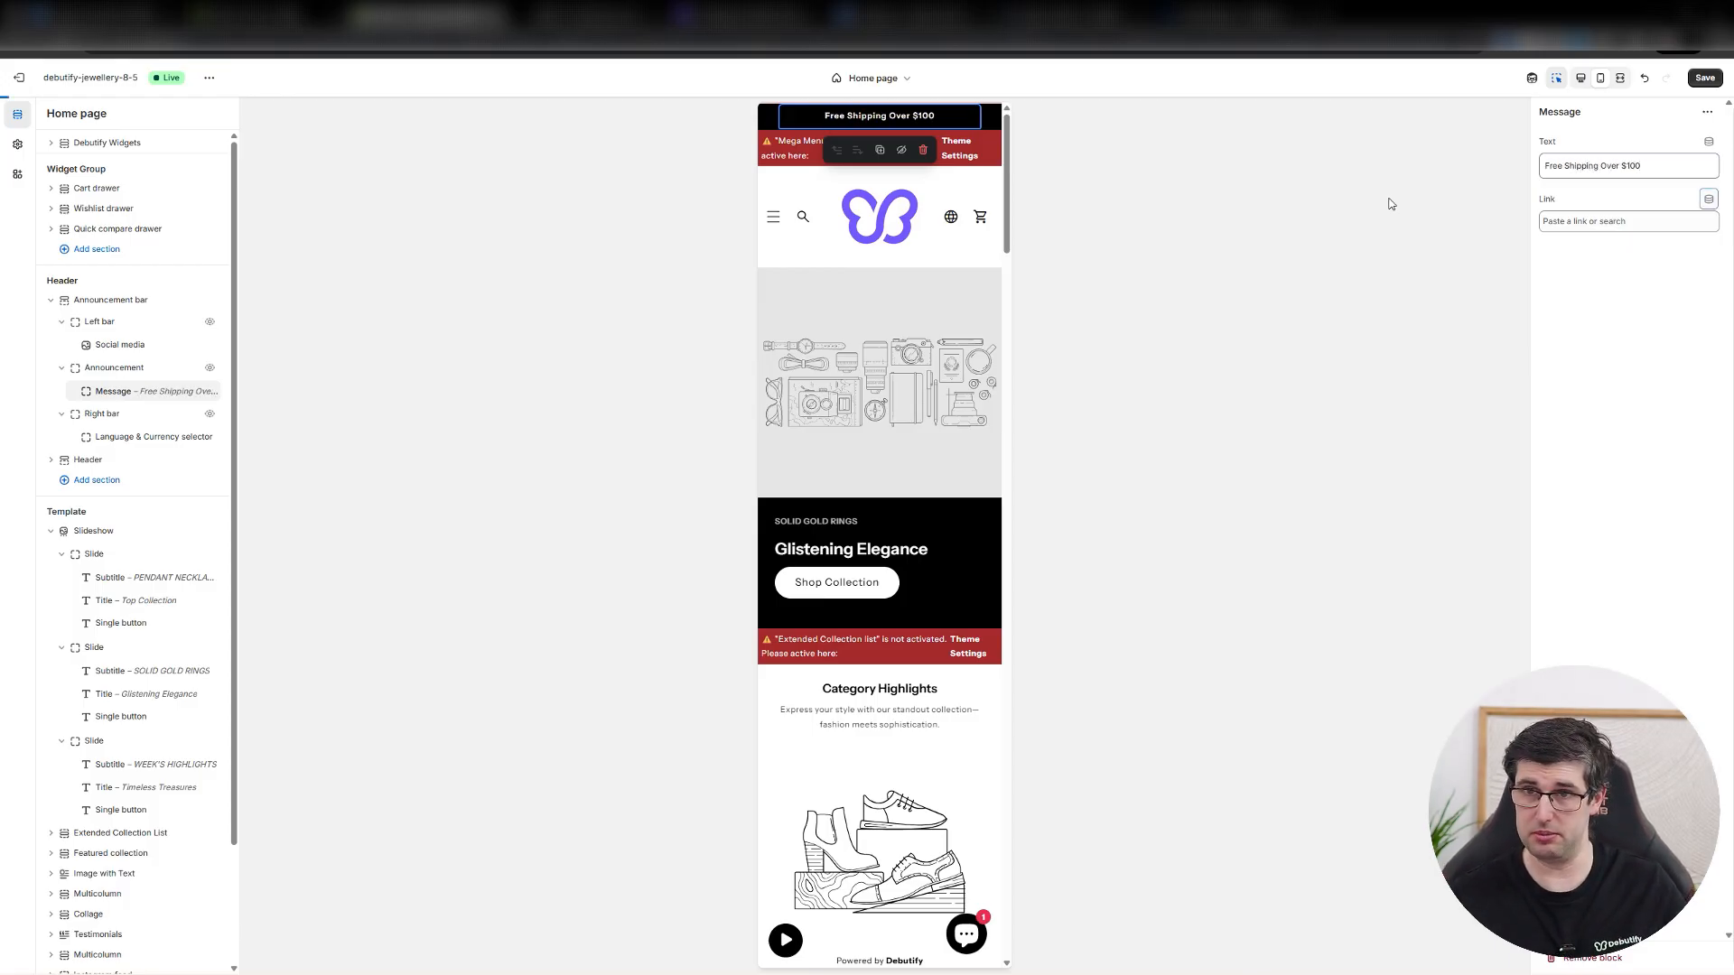
# Link the announcement message to All collections.
pyautogui.press('Tab')
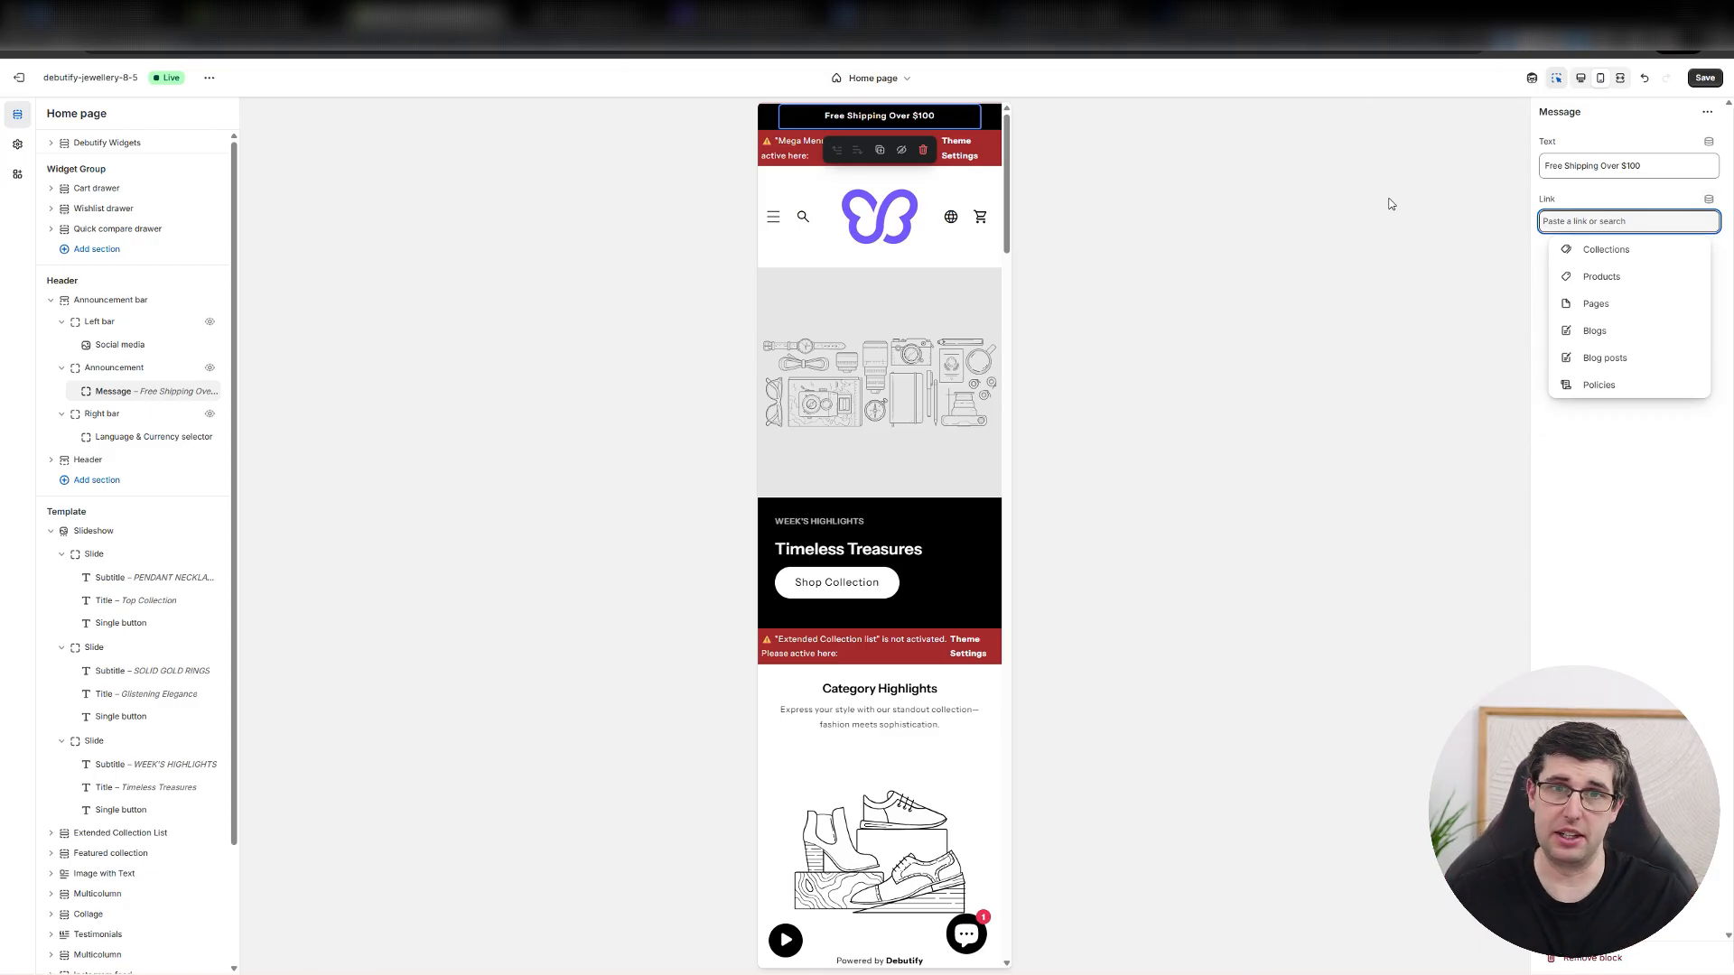
pyautogui.click(1195, 366)
pyautogui.click(1586, 220)
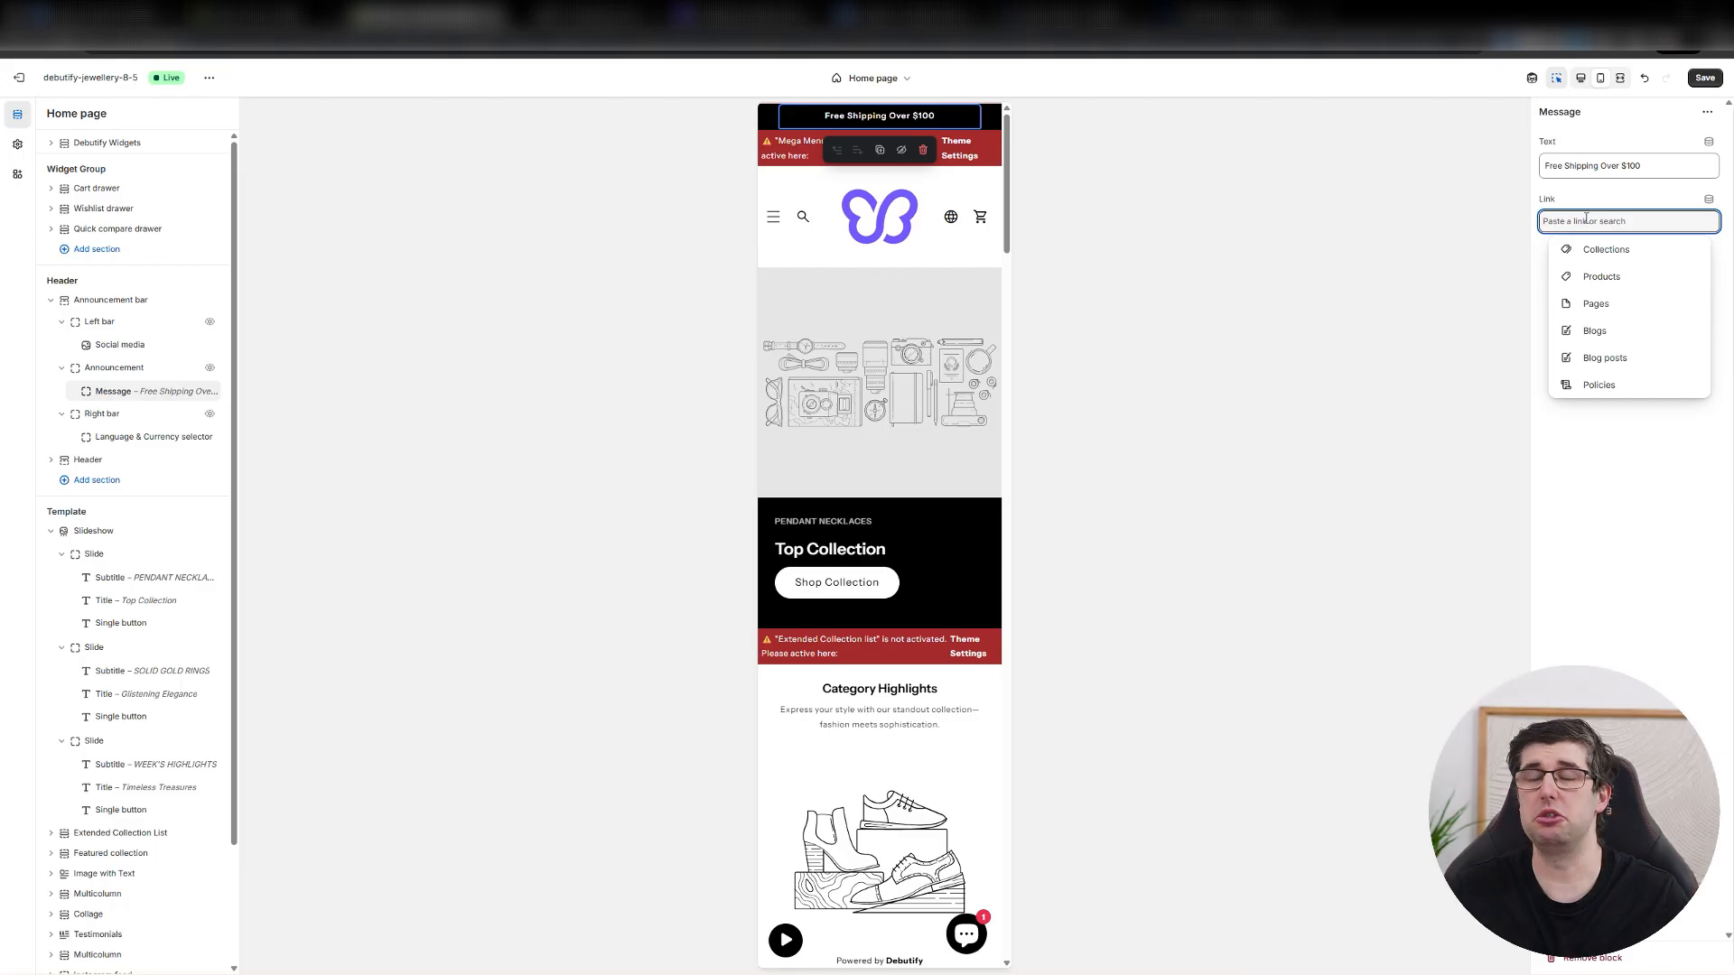
pyautogui.click(1603, 250)
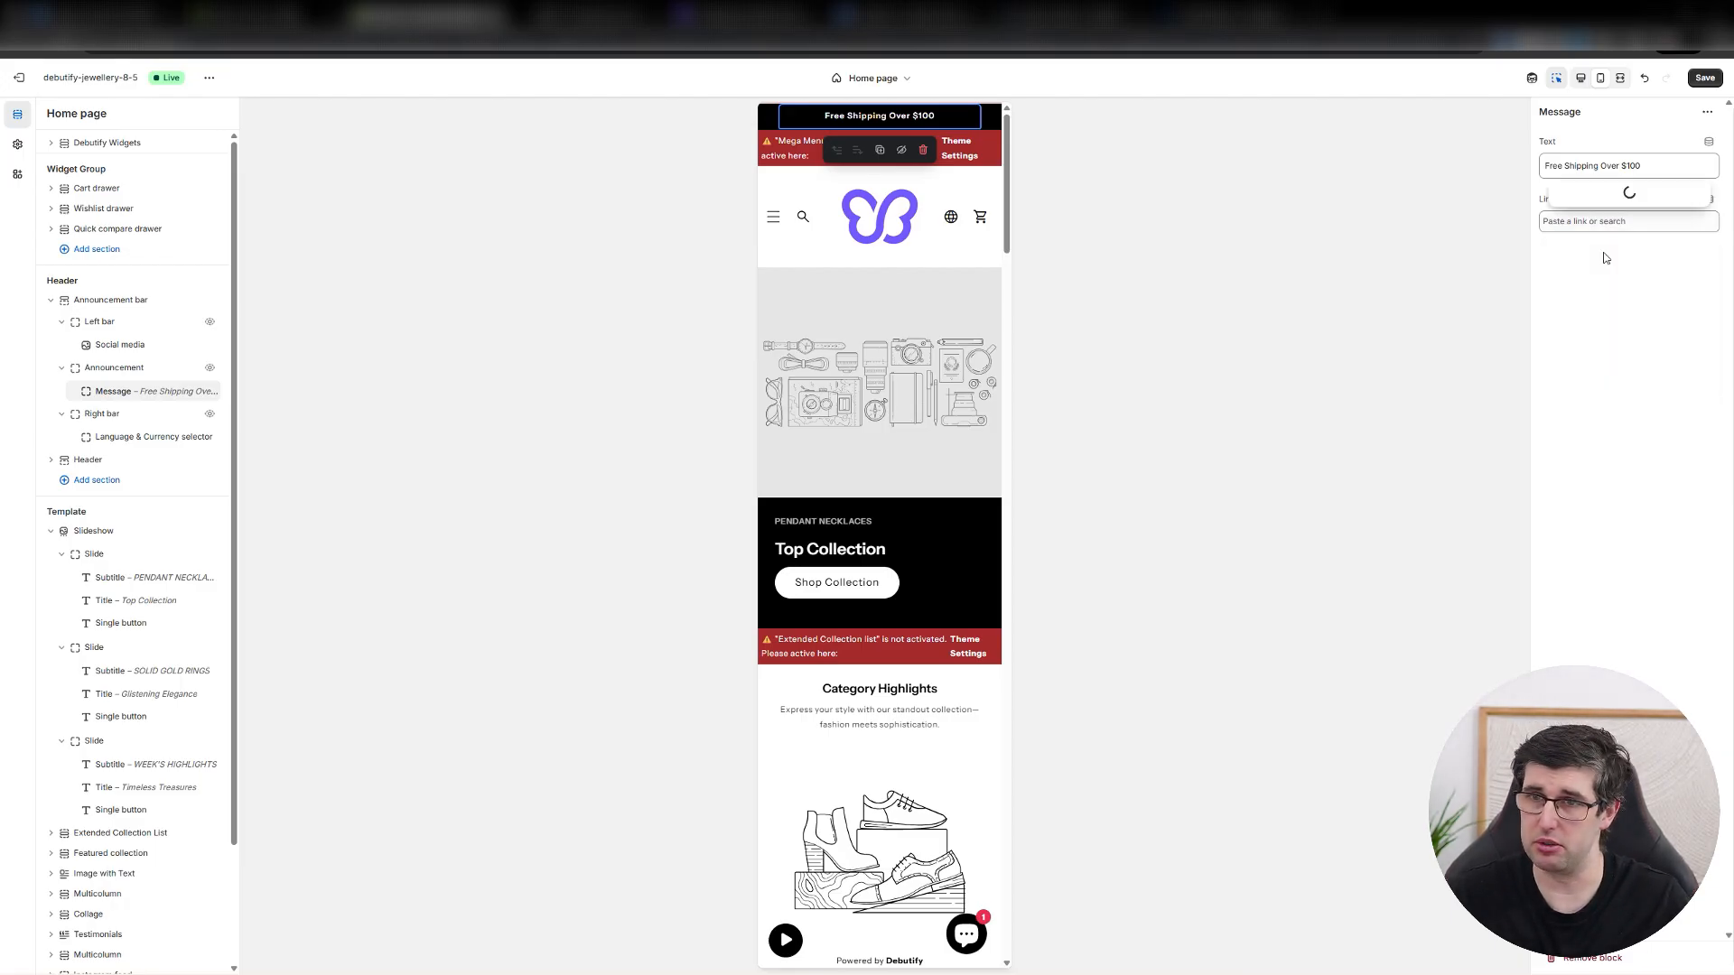
pyautogui.click(1612, 169)
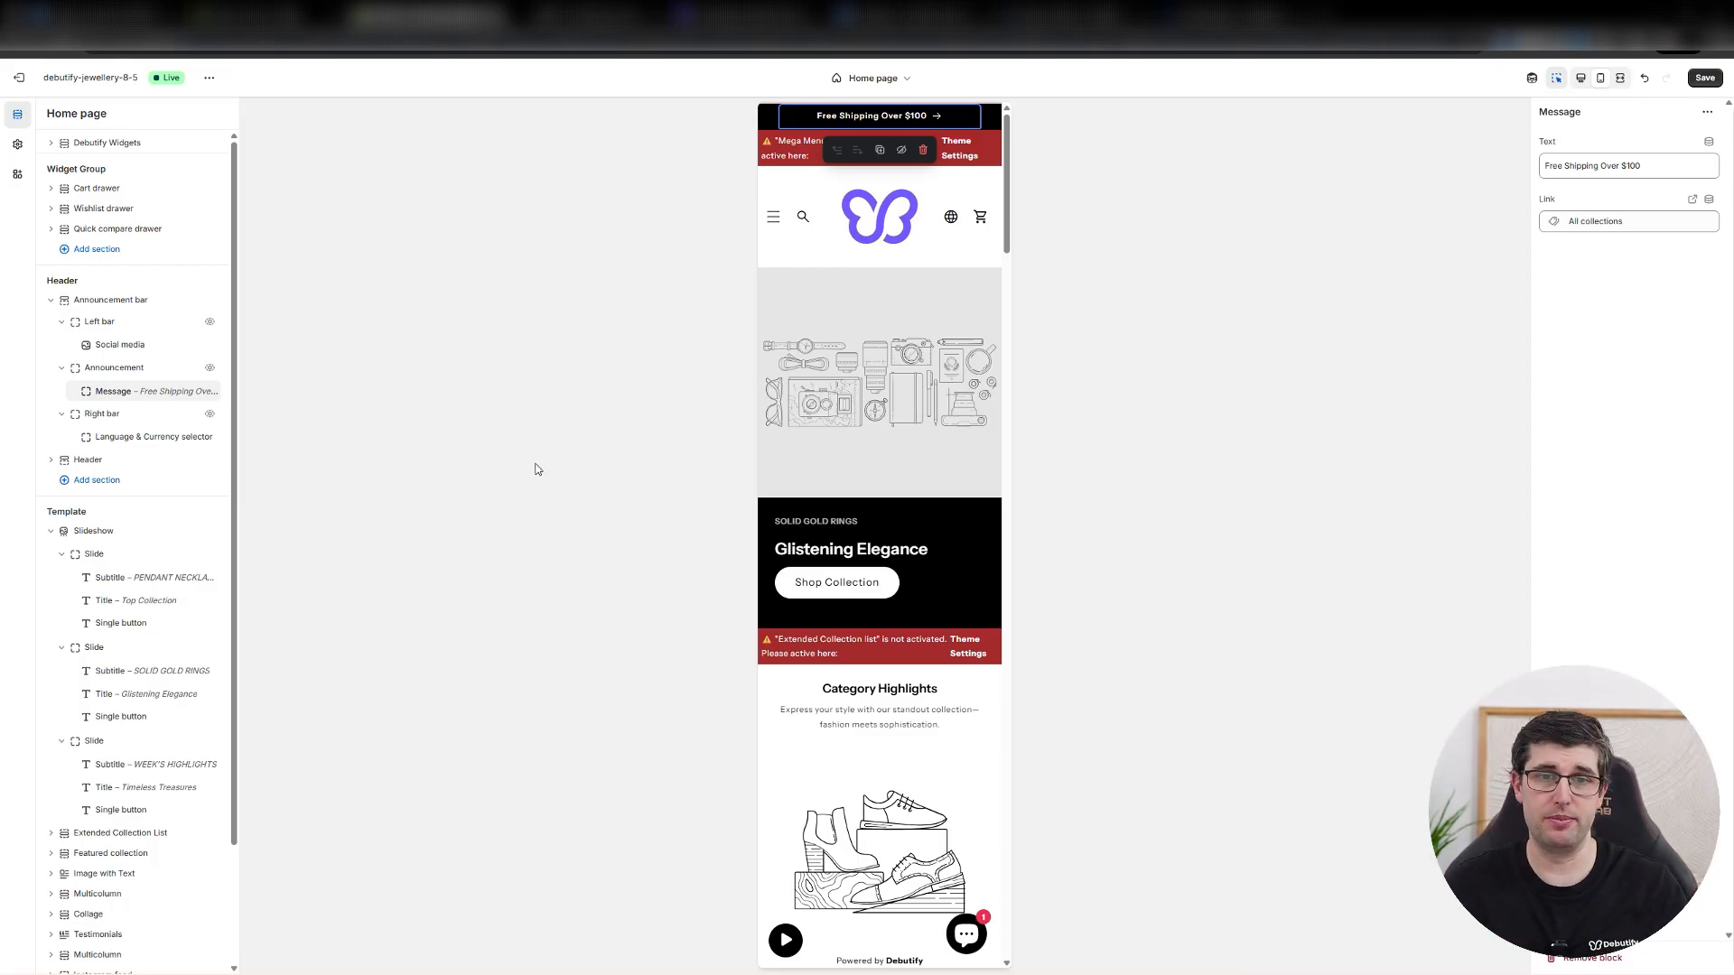
# Set the Debutify logo icon PNG as the mobile image of the Glistening Elegance slide and save the theme.
pyautogui.click(803, 424)
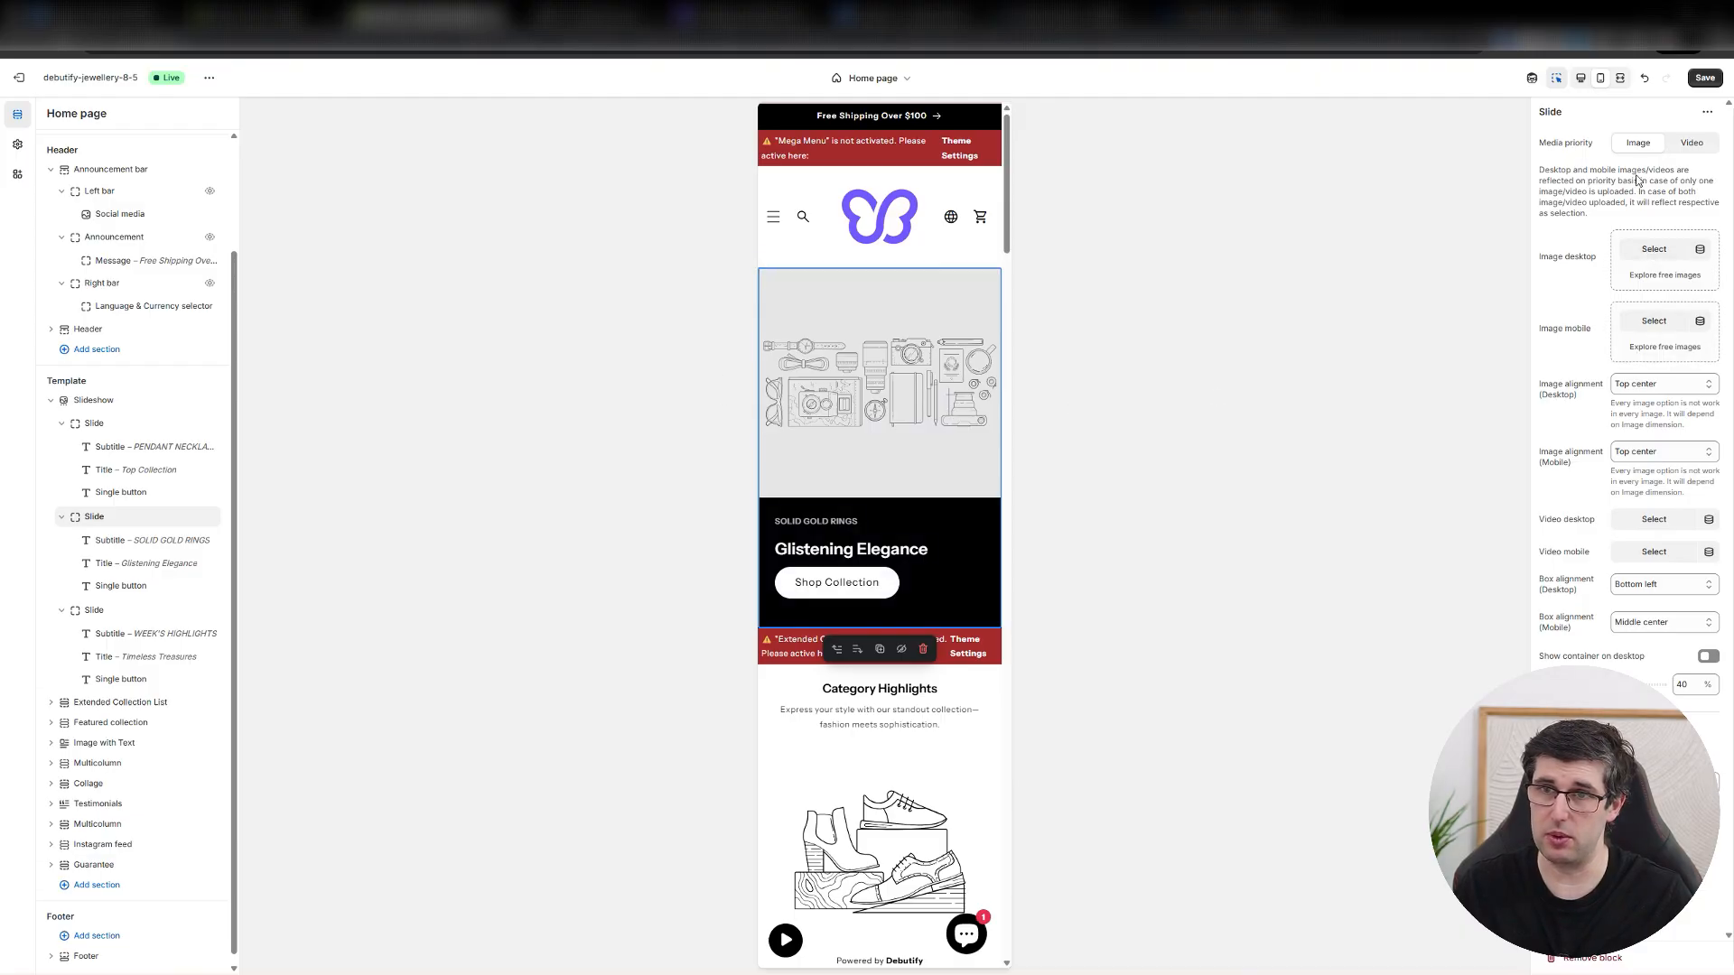
pyautogui.click(1655, 329)
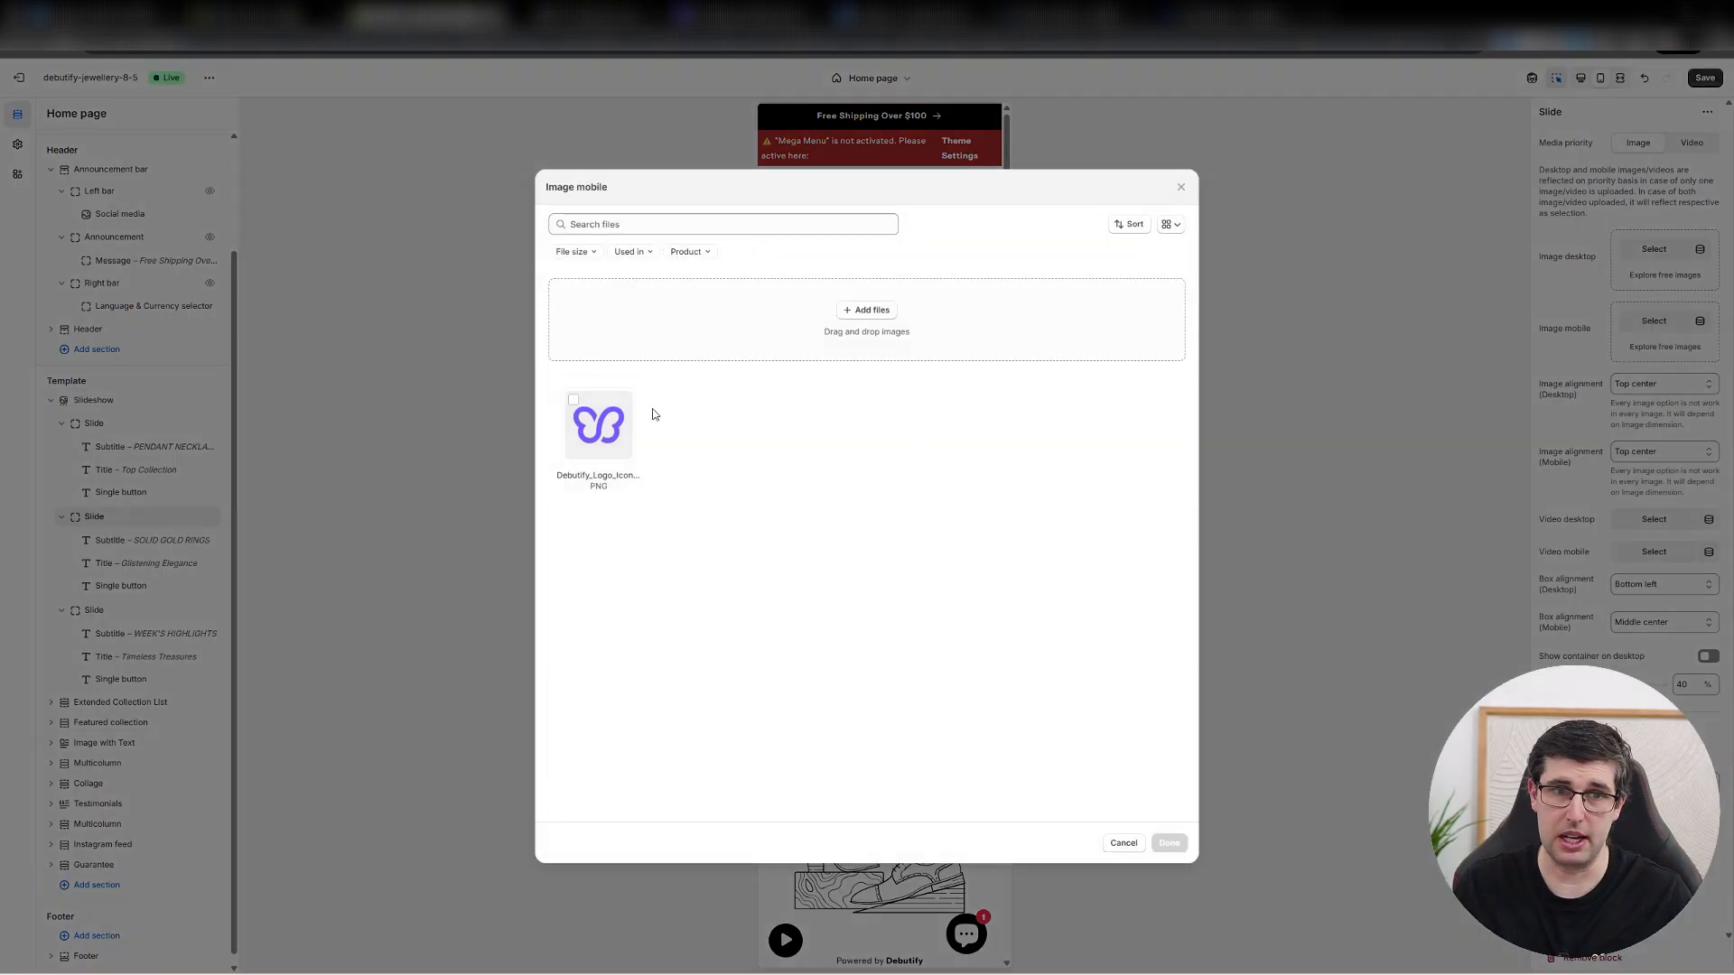
pyautogui.click(632, 424)
pyautogui.click(1165, 842)
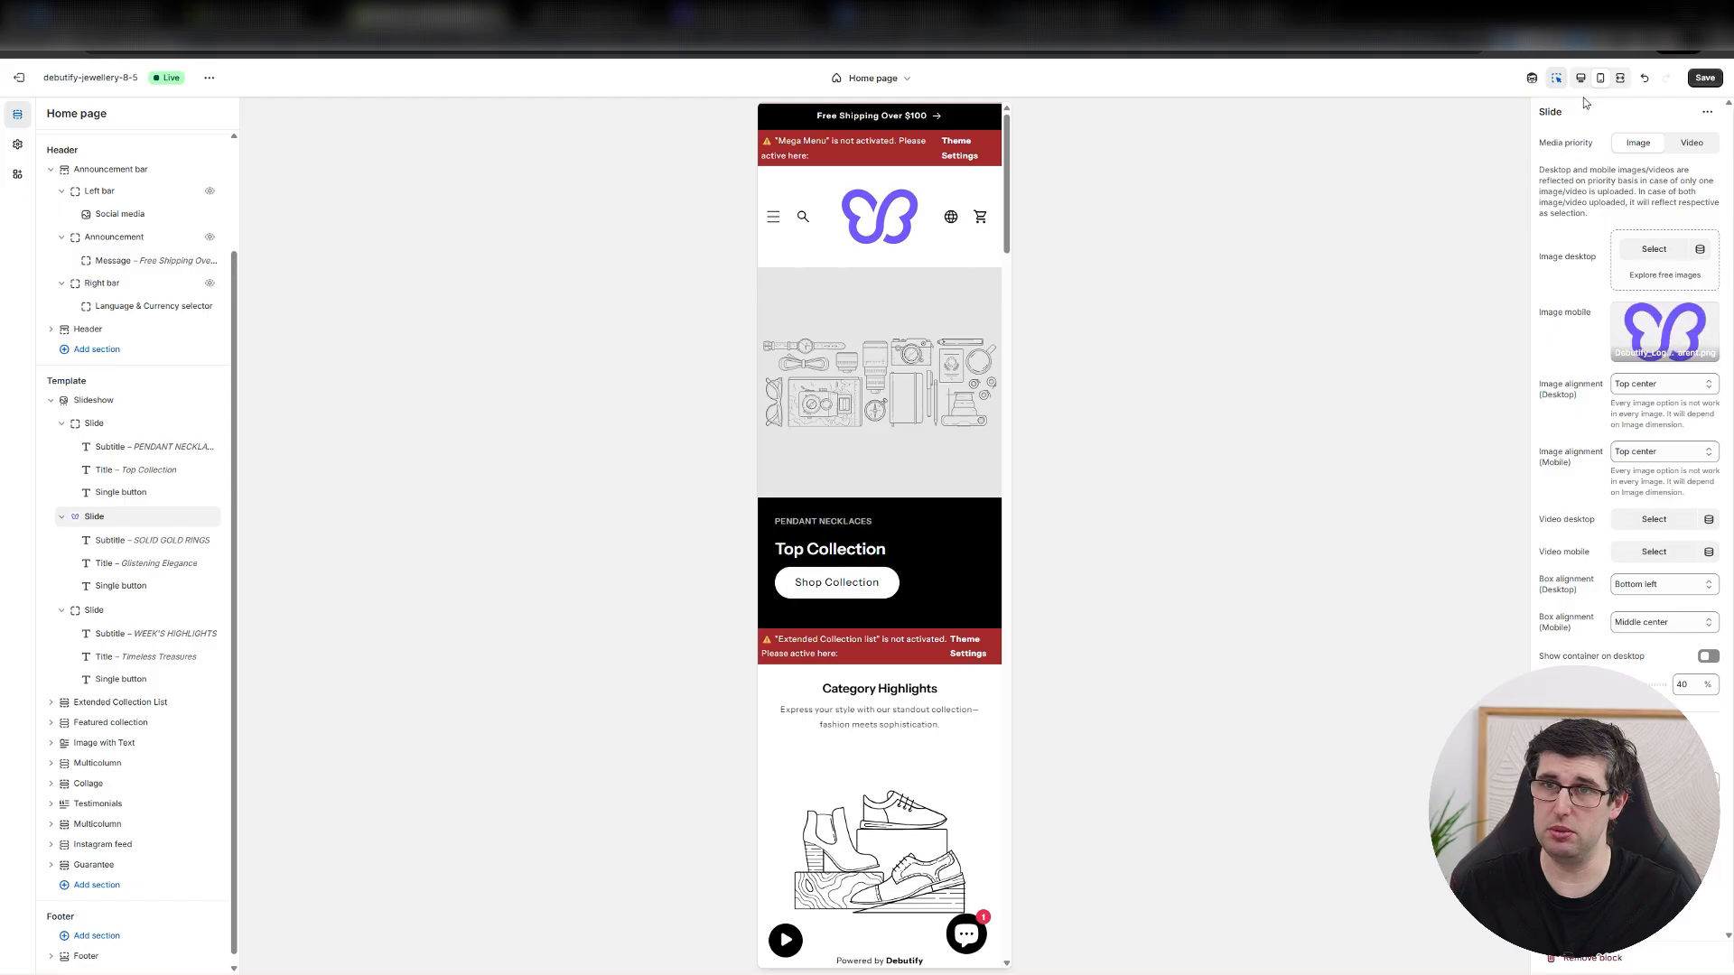
pyautogui.click(1702, 83)
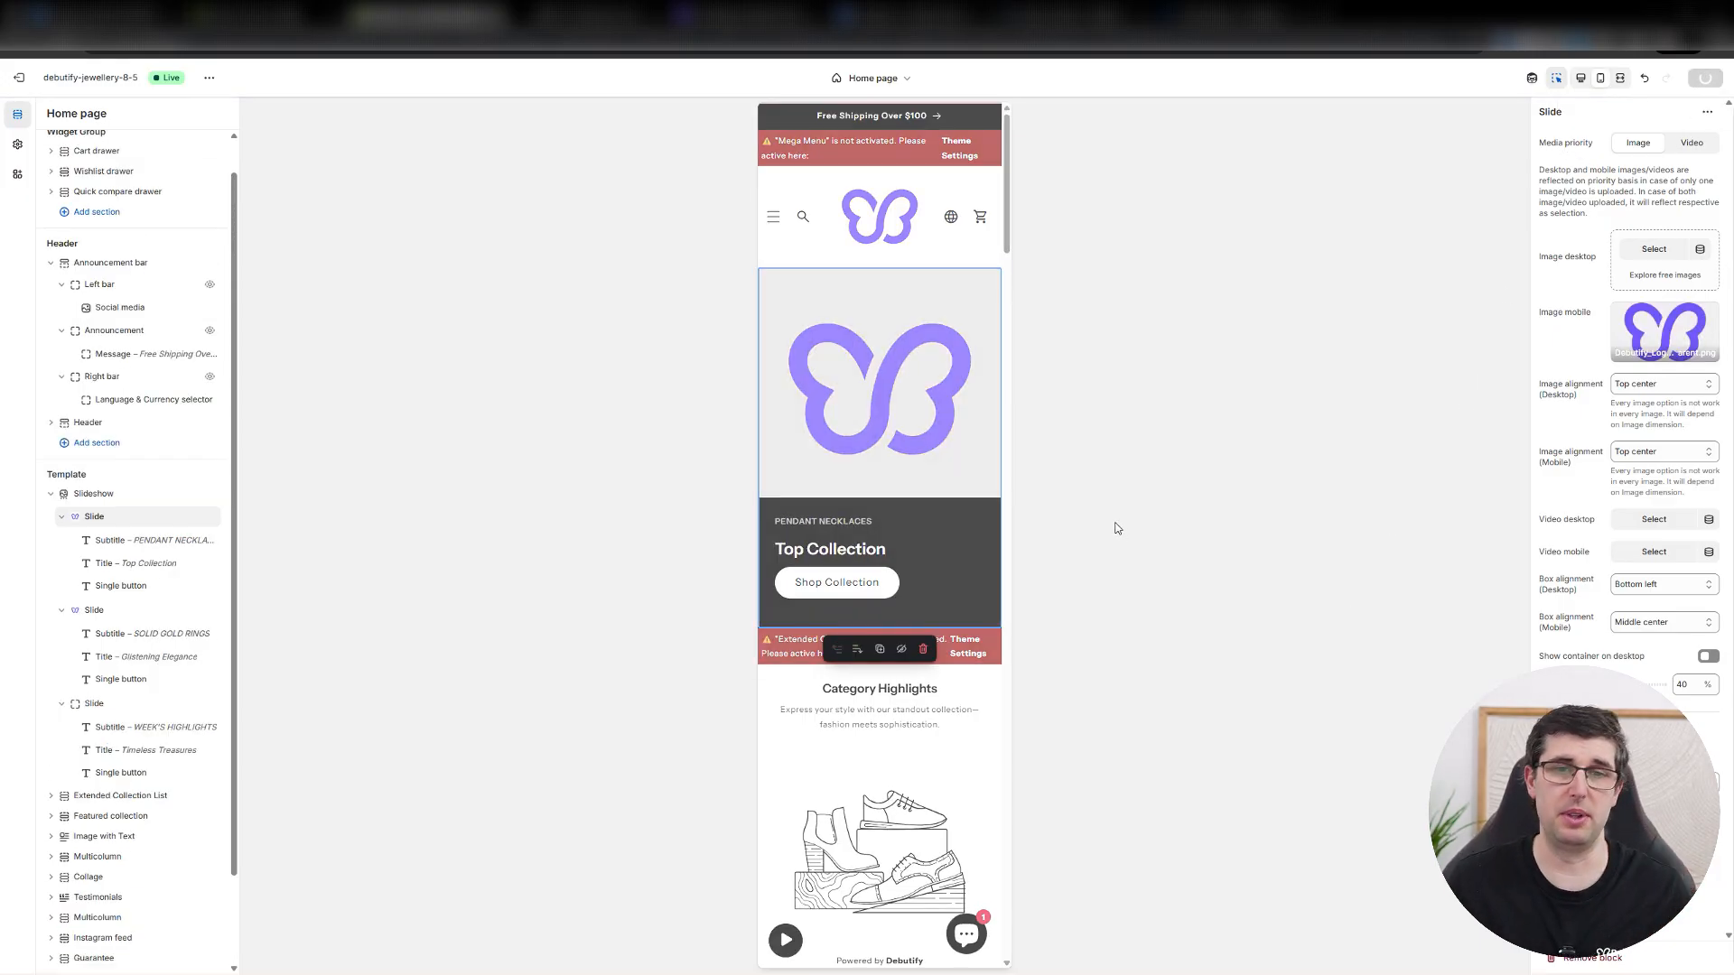
# Look through the mobile home page preview down to the Best Selling products, dismissing the widget limit notice.
pyautogui.scroll(-2, 881, 450)
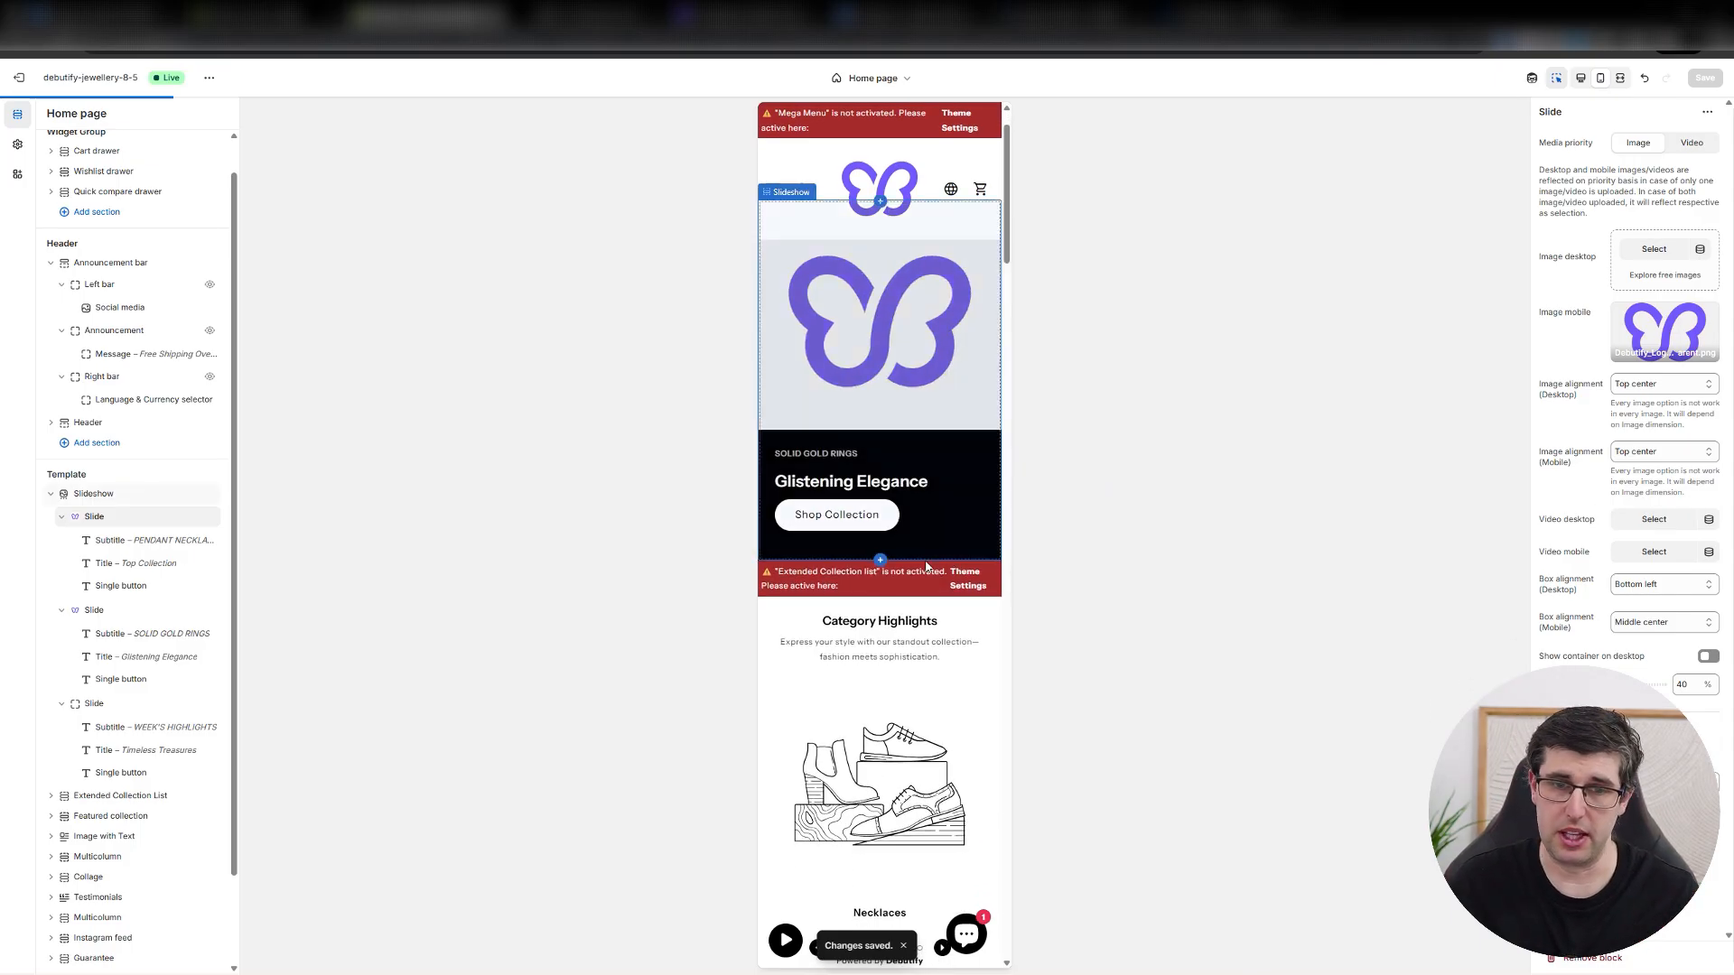
pyautogui.scroll(-5, 894, 669)
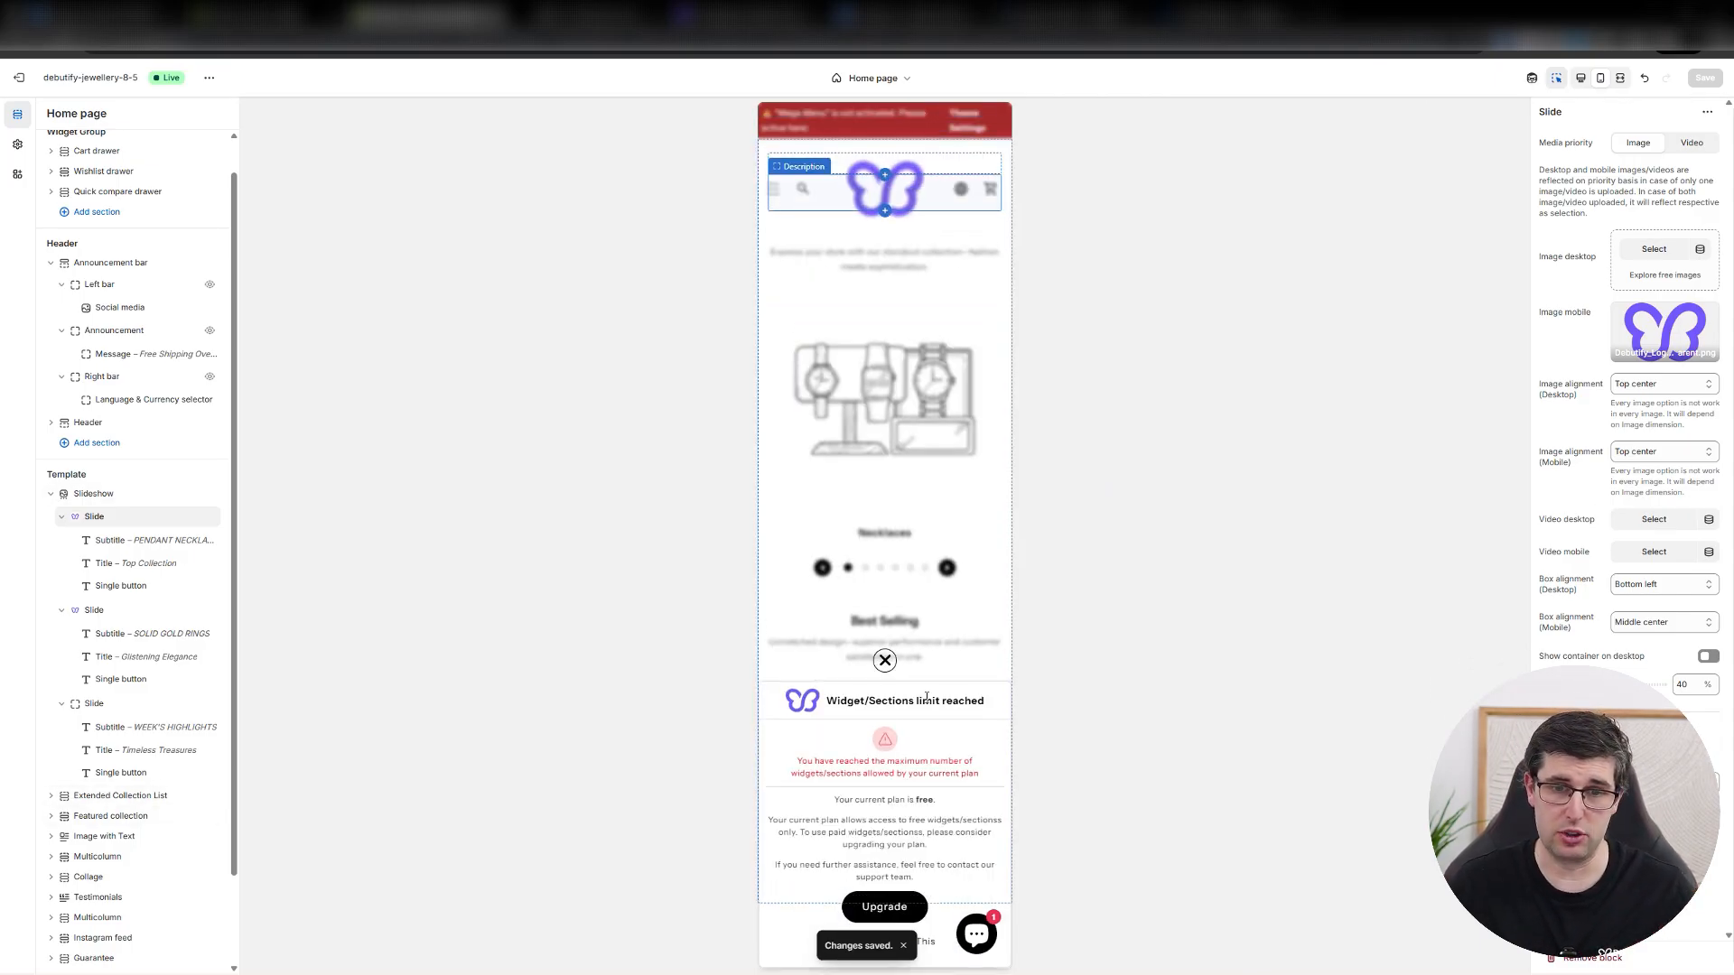
pyautogui.click(927, 942)
pyautogui.click(980, 184)
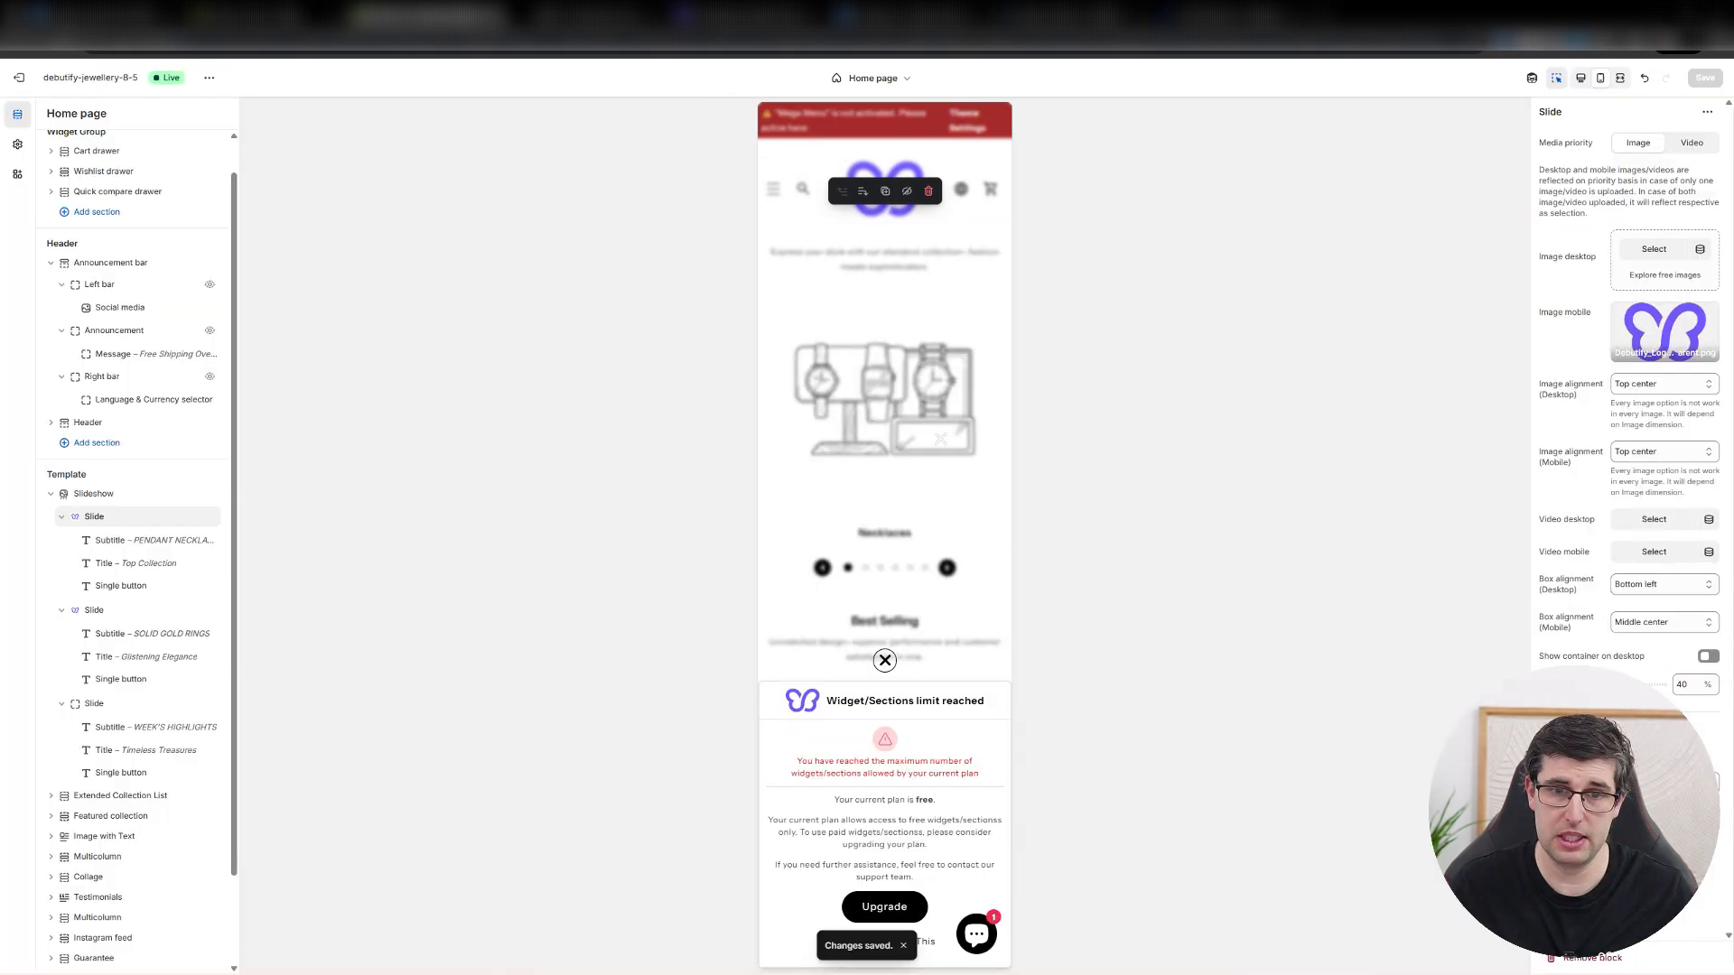
pyautogui.click(885, 660)
pyautogui.click(890, 614)
pyautogui.scroll(-5, 913, 658)
pyautogui.scroll(2, 943, 524)
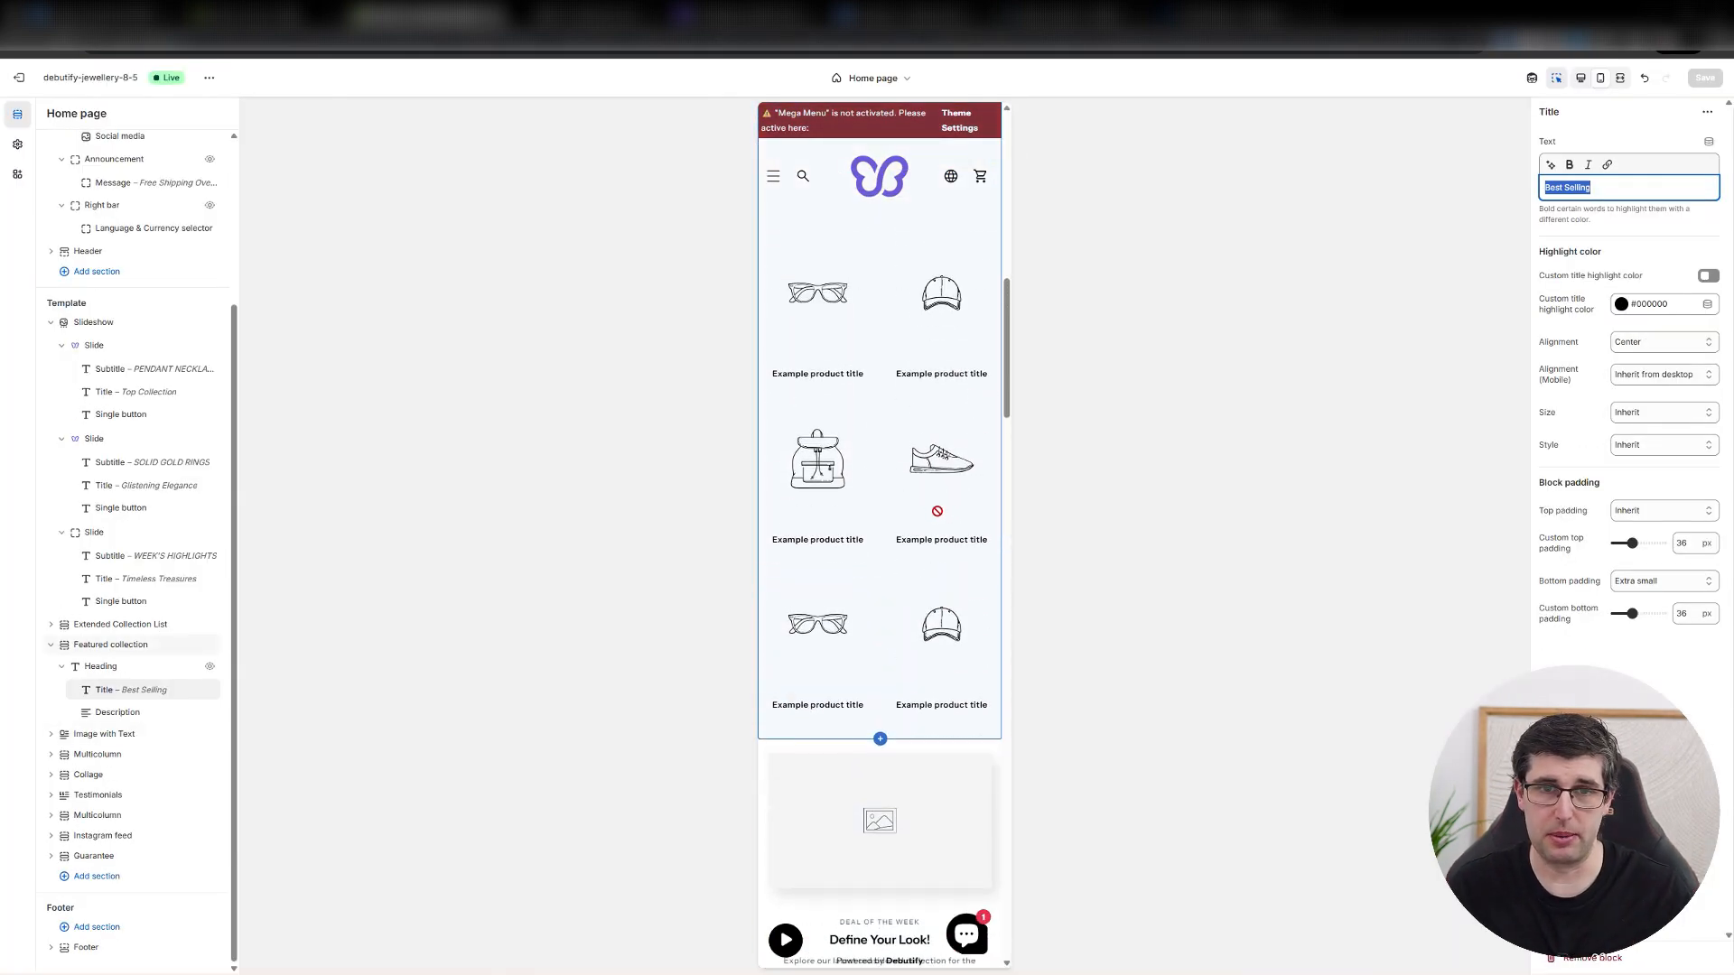
# Review the Featured collection section's settings, including the link options for its Show All Products button.
pyautogui.click(883, 512)
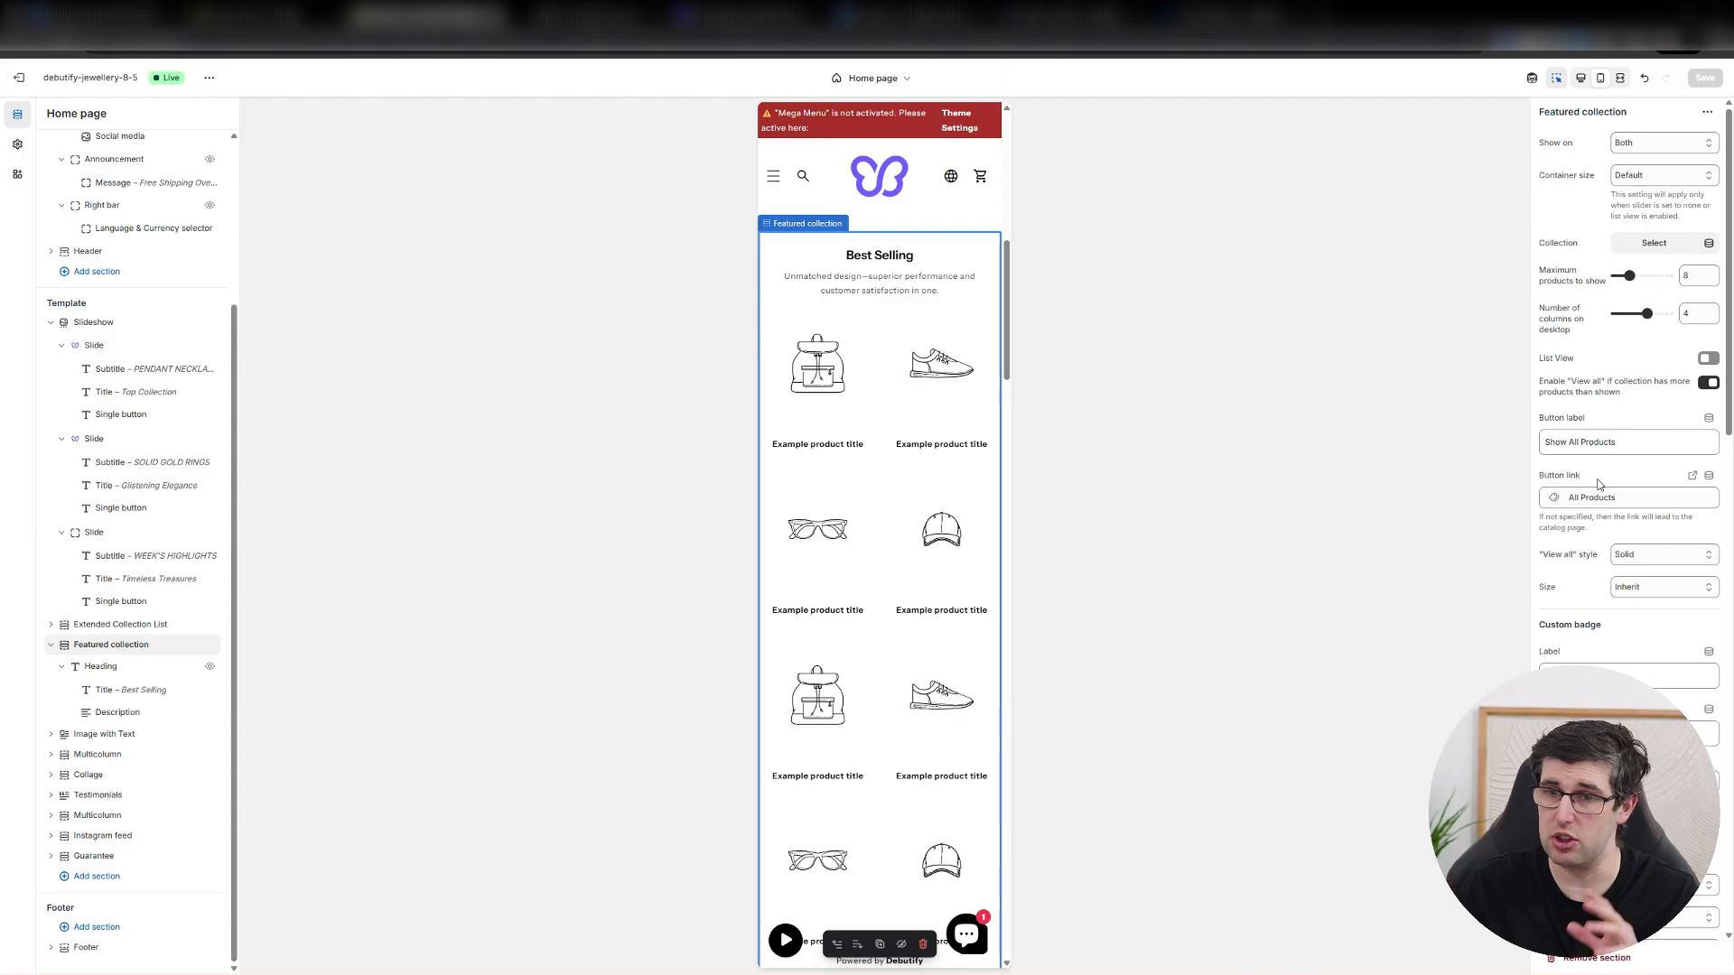
pyautogui.scroll(-1, 1651, 163)
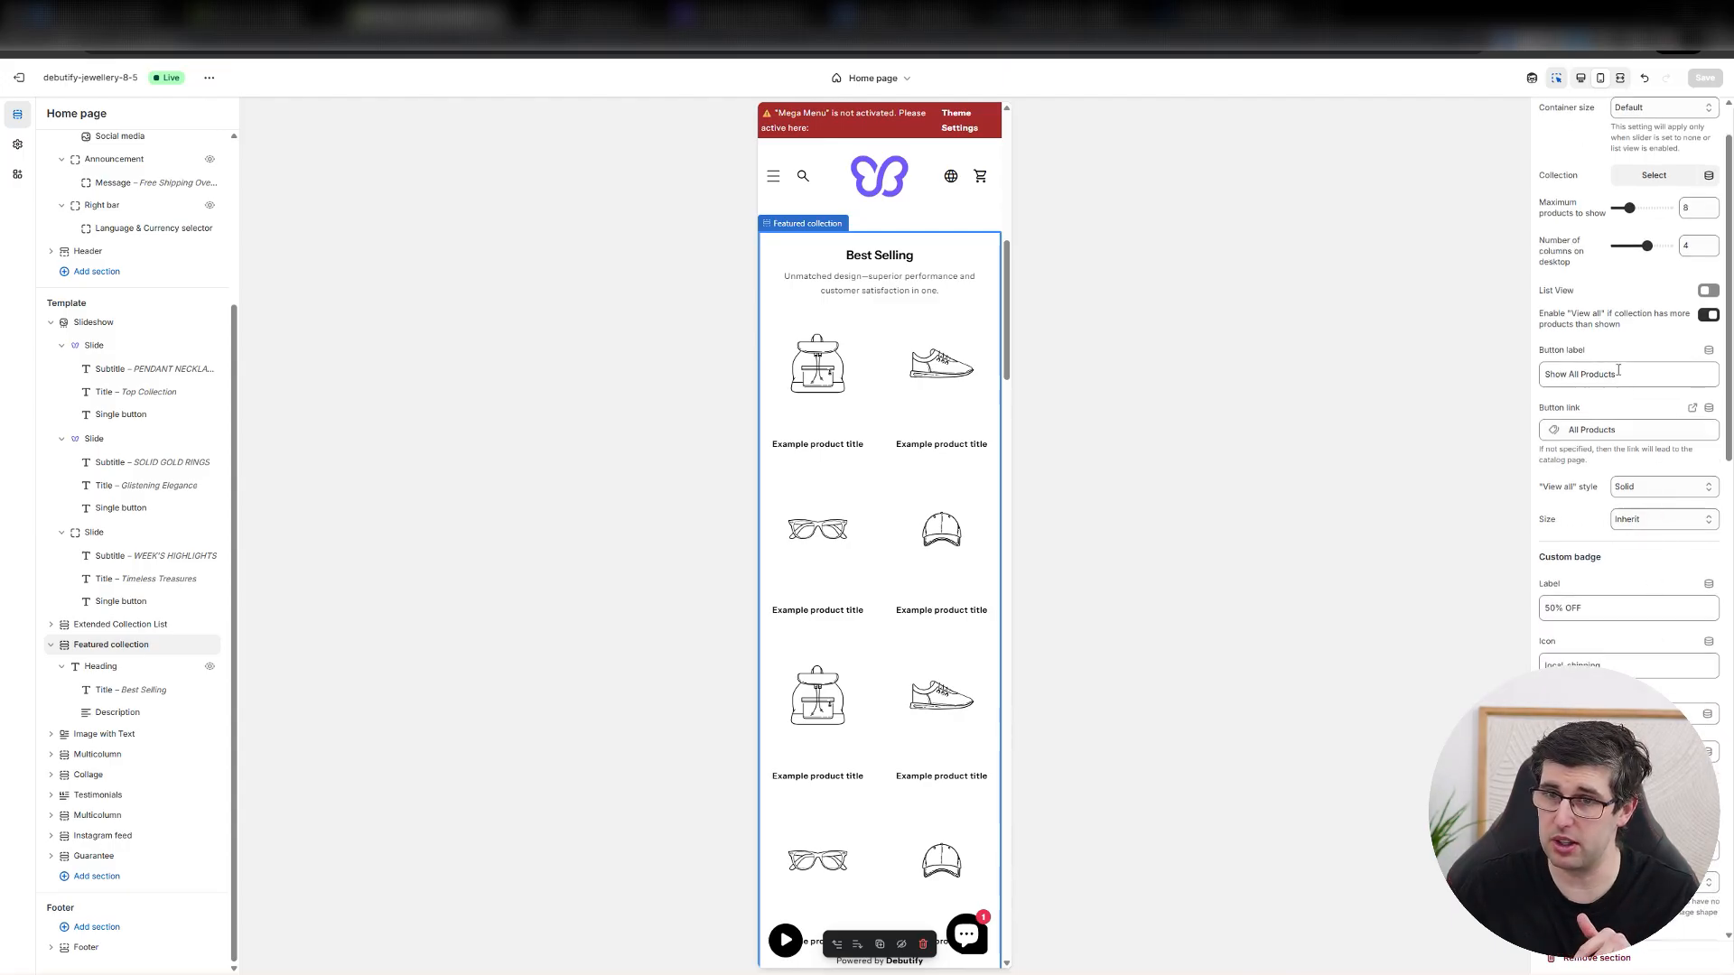
pyautogui.click(1637, 432)
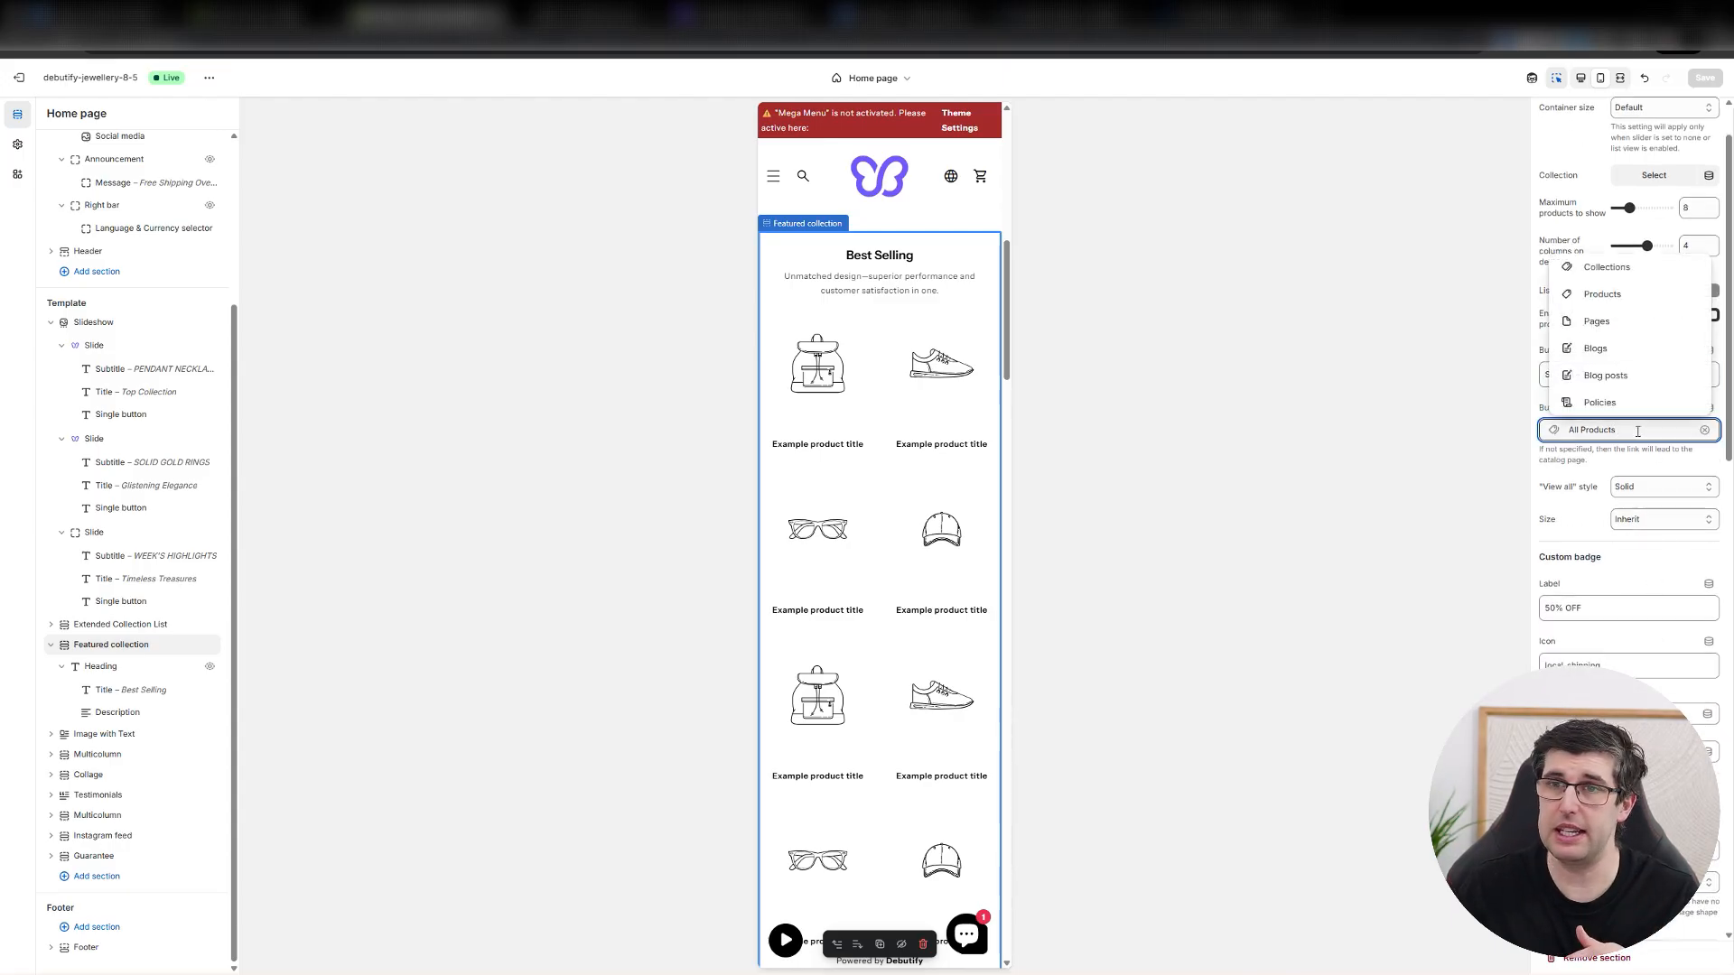
pyautogui.click(1528, 258)
# Set the Featured collection's maximum products to show to 3, trying List View and leaving it off.
pyautogui.click(1626, 207)
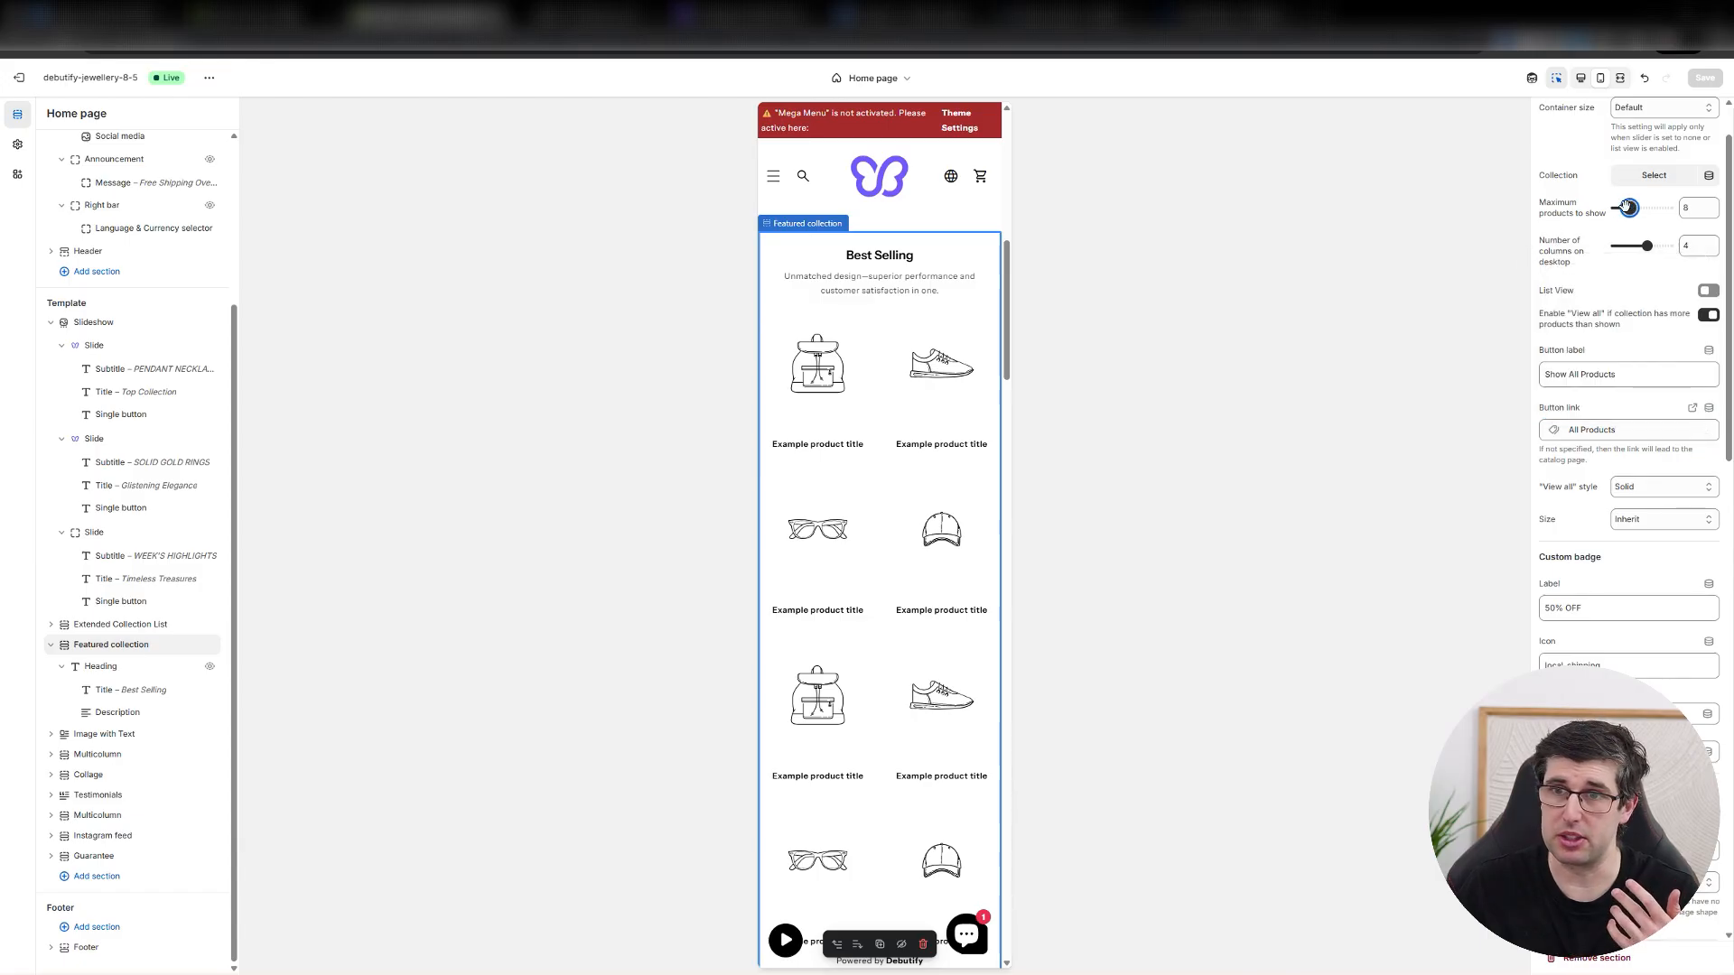
pyautogui.moveTo(1626, 207); pyautogui.dragTo(1617, 207)
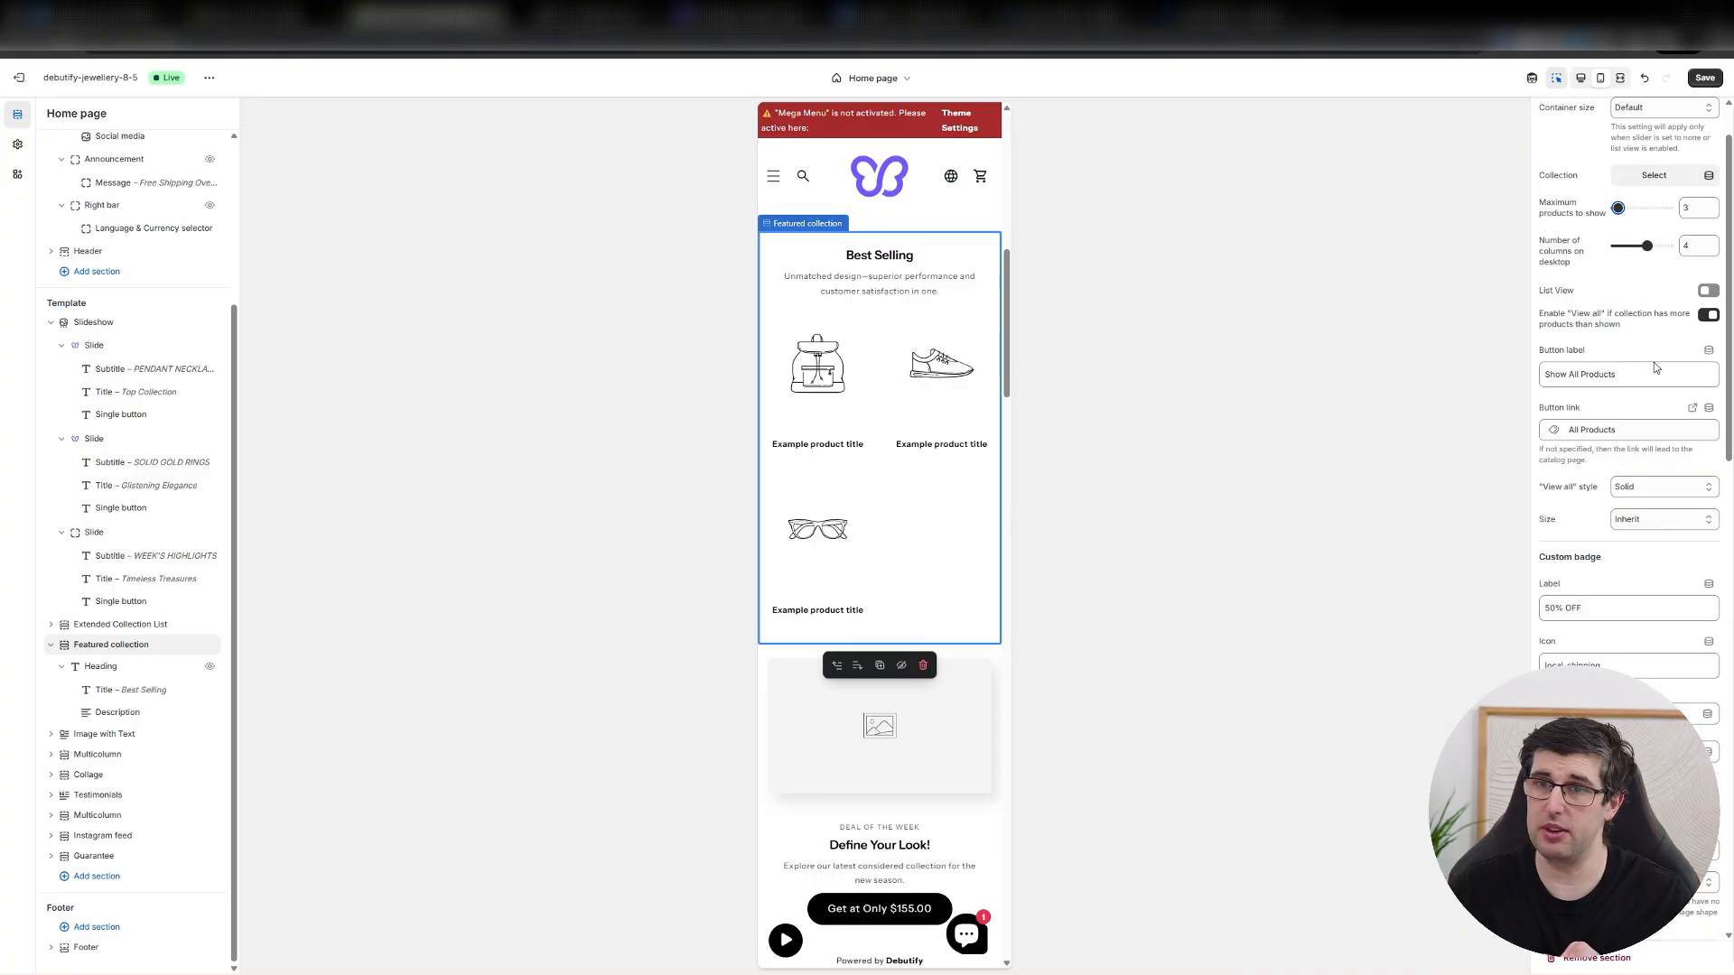
pyautogui.click(1704, 291)
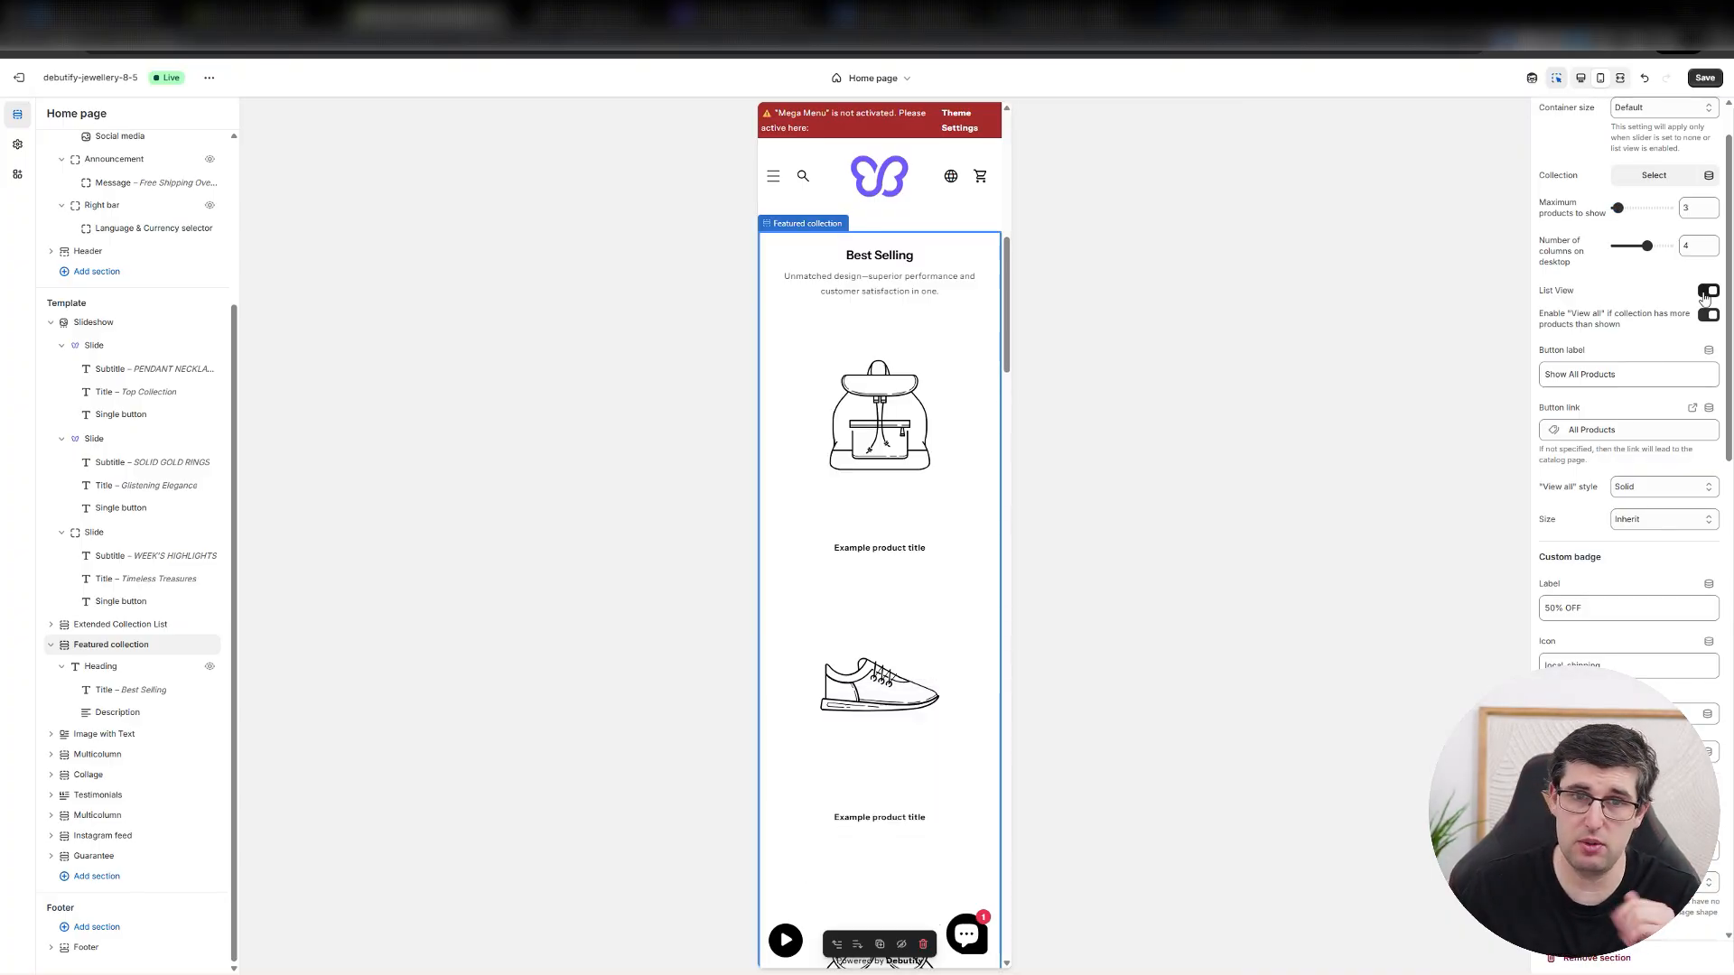
pyautogui.click(1705, 291)
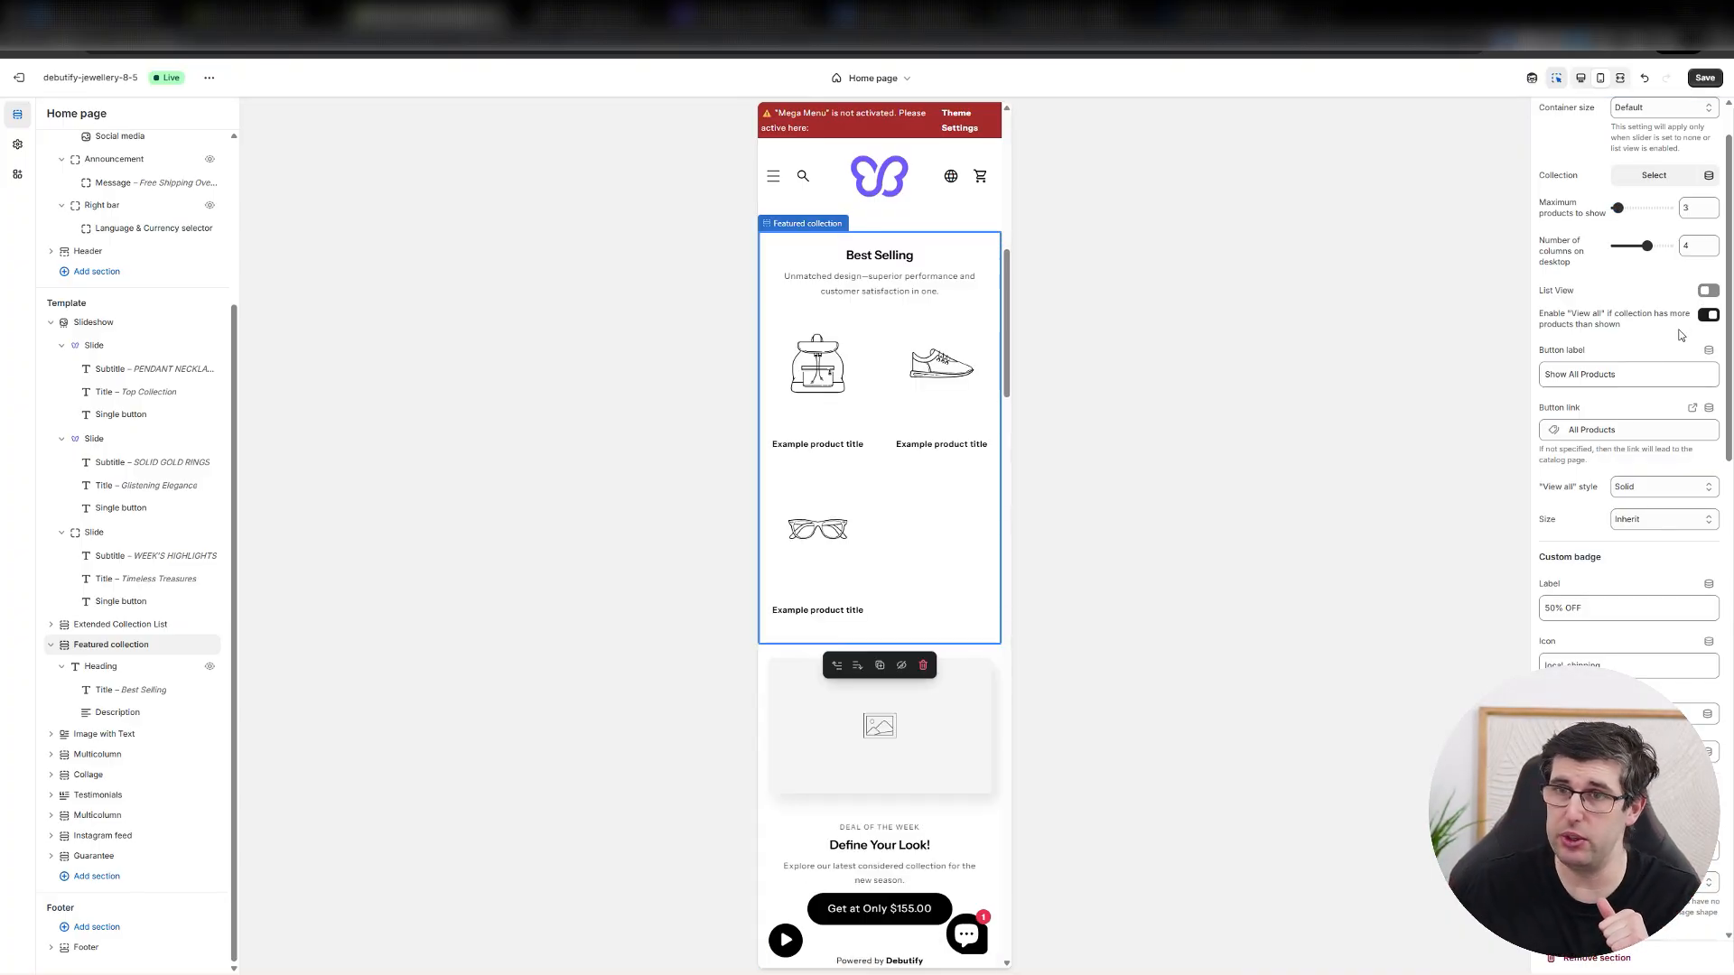
# Assign the Home page collection to the Featured collection section.
pyautogui.scroll(2, 1676, 330)
pyautogui.click(1665, 241)
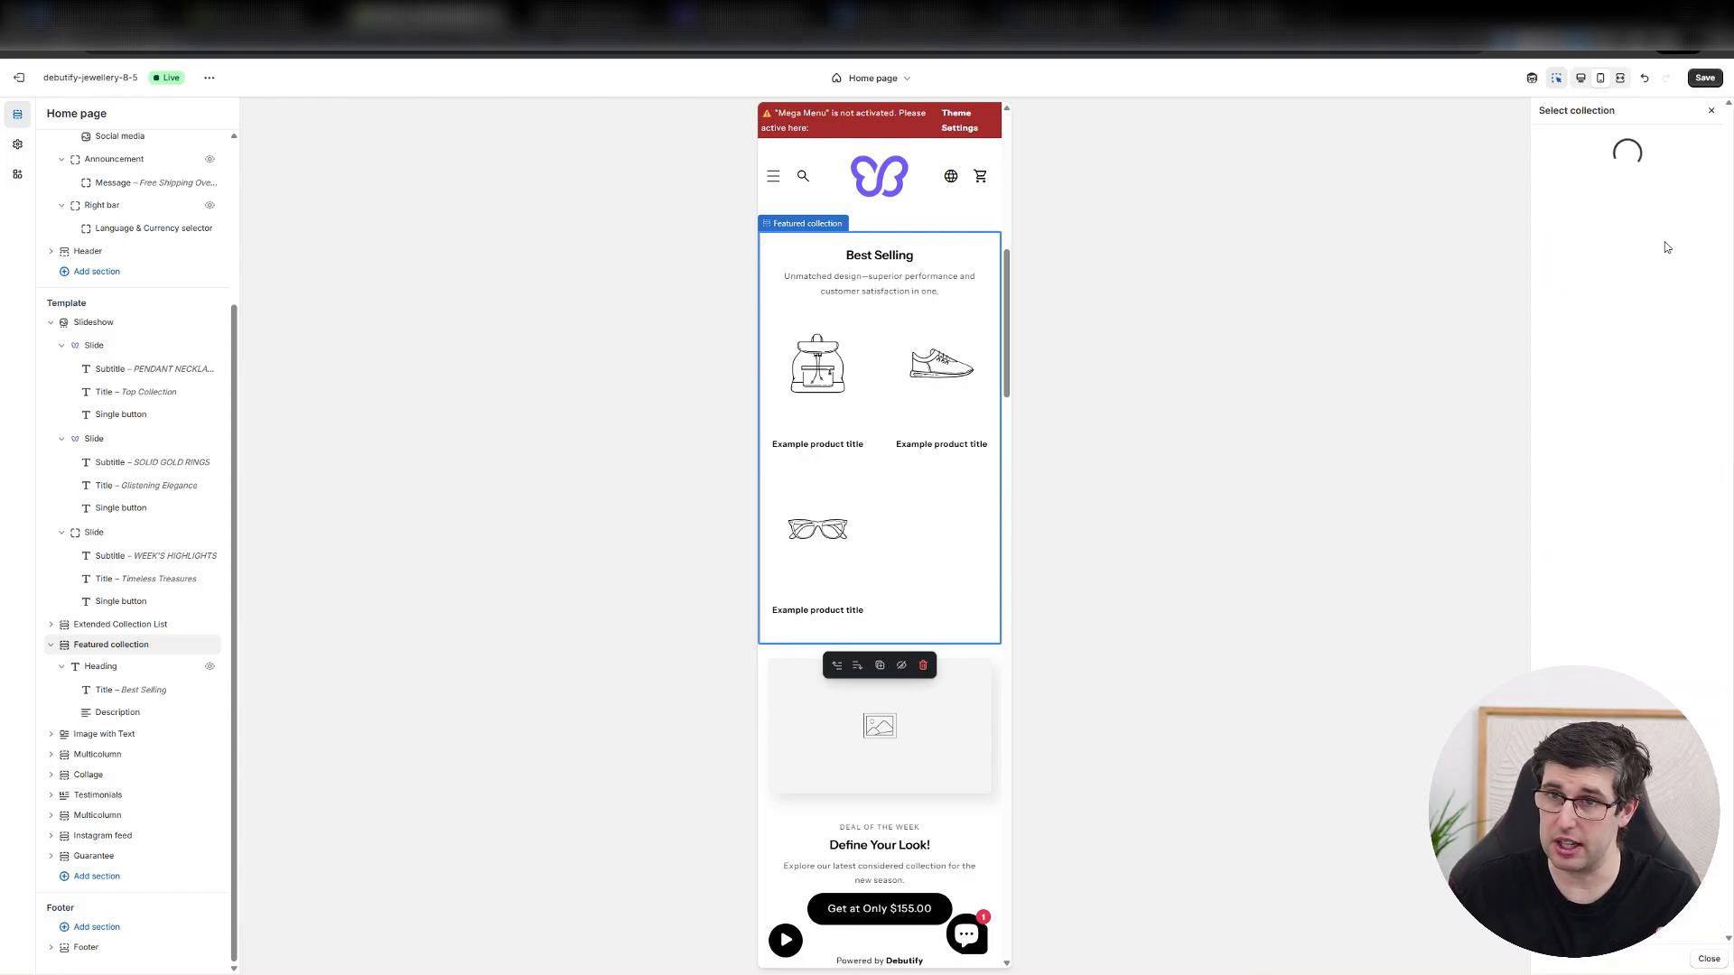
pyautogui.click(1598, 227)
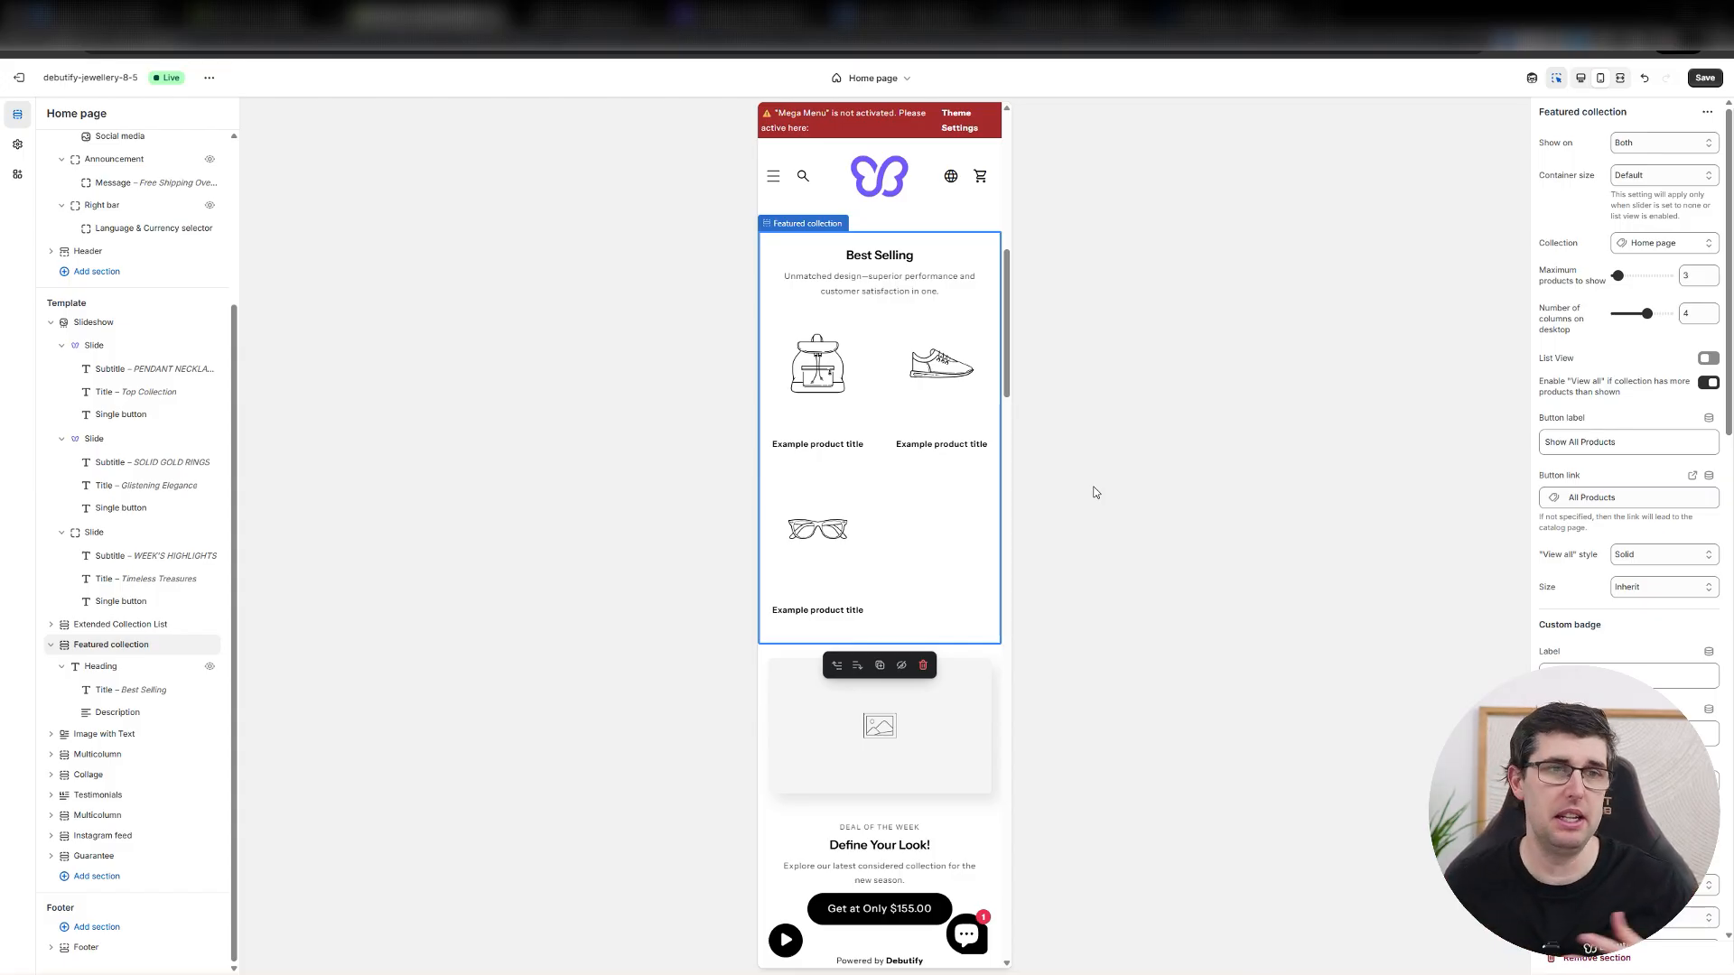
# Return to the store admin, open the Facebook & Instagram sales channel, dismiss the account connection prompt and start its ads setup.
pyautogui.click(271, 15)
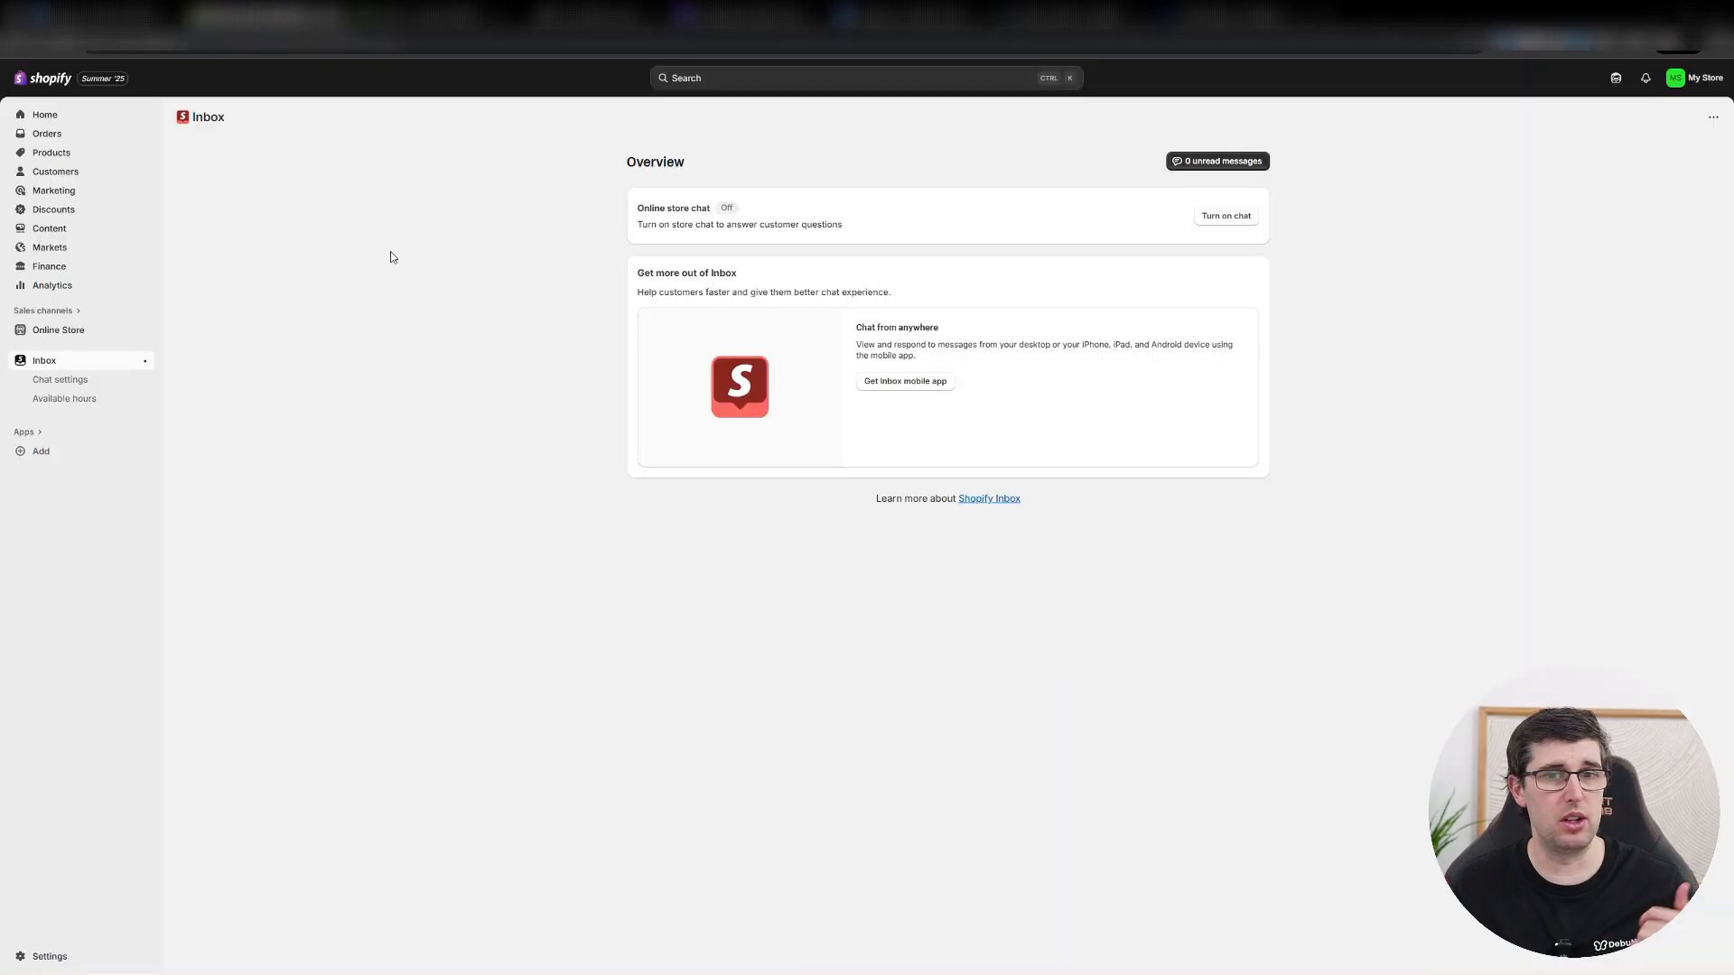
pyautogui.click(53, 311)
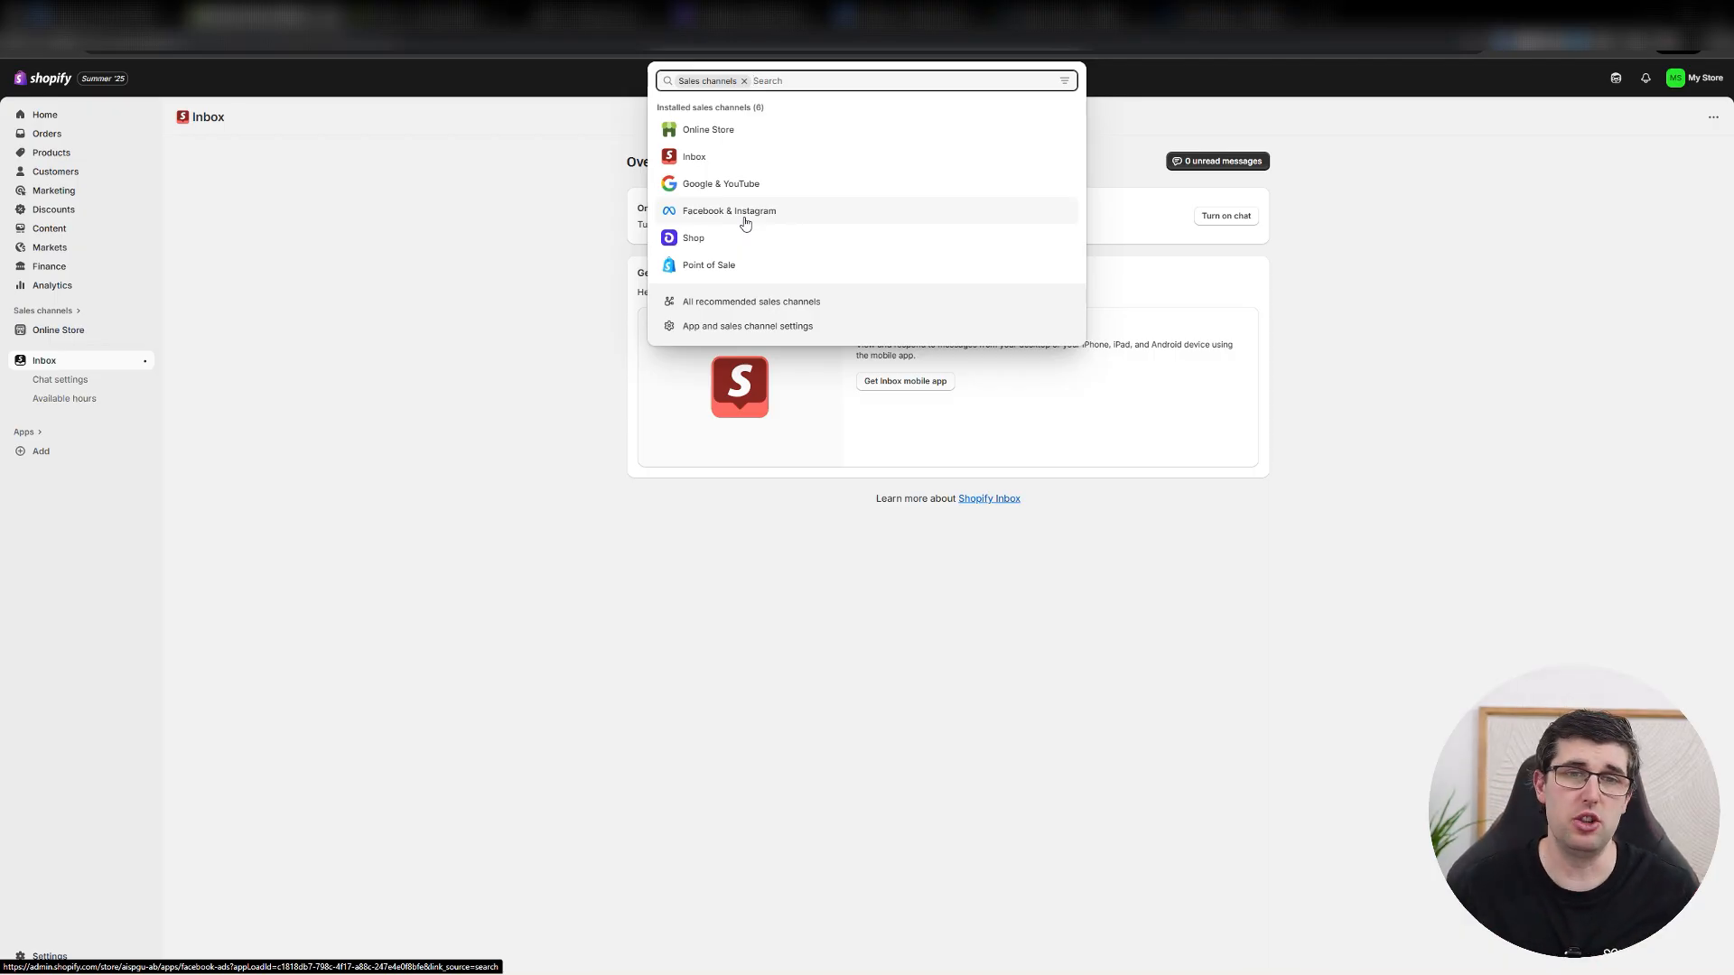
pyautogui.click(745, 223)
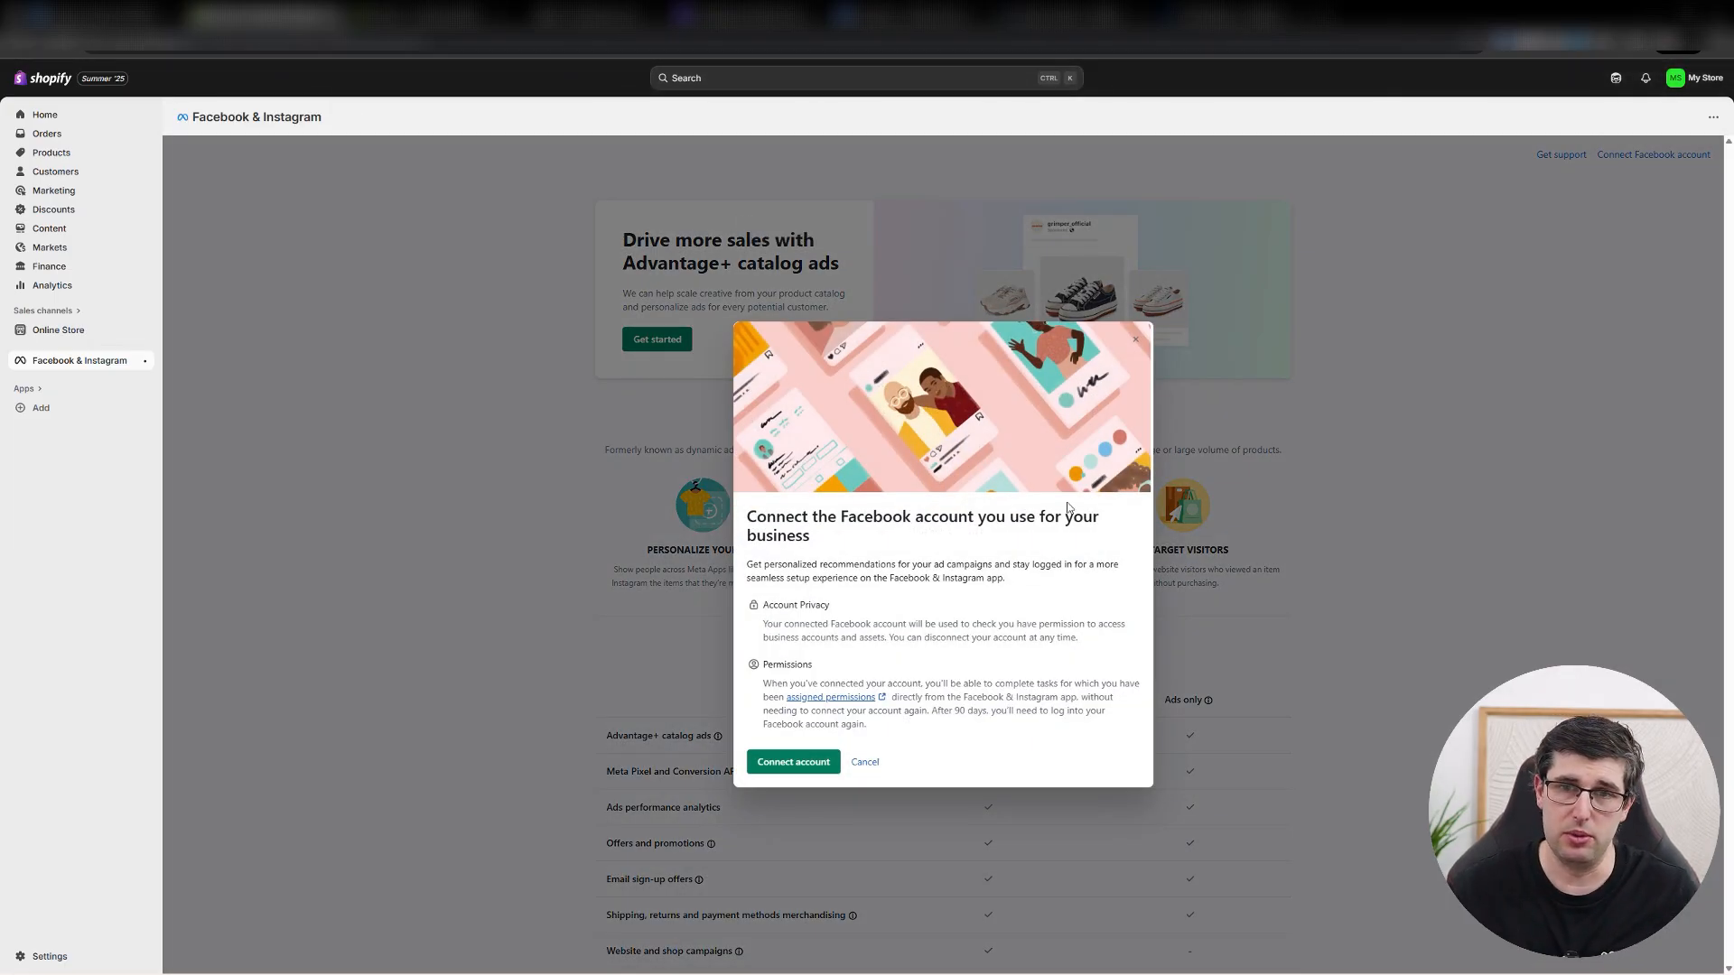
pyautogui.click(1135, 339)
pyautogui.scroll(-2, 531, 449)
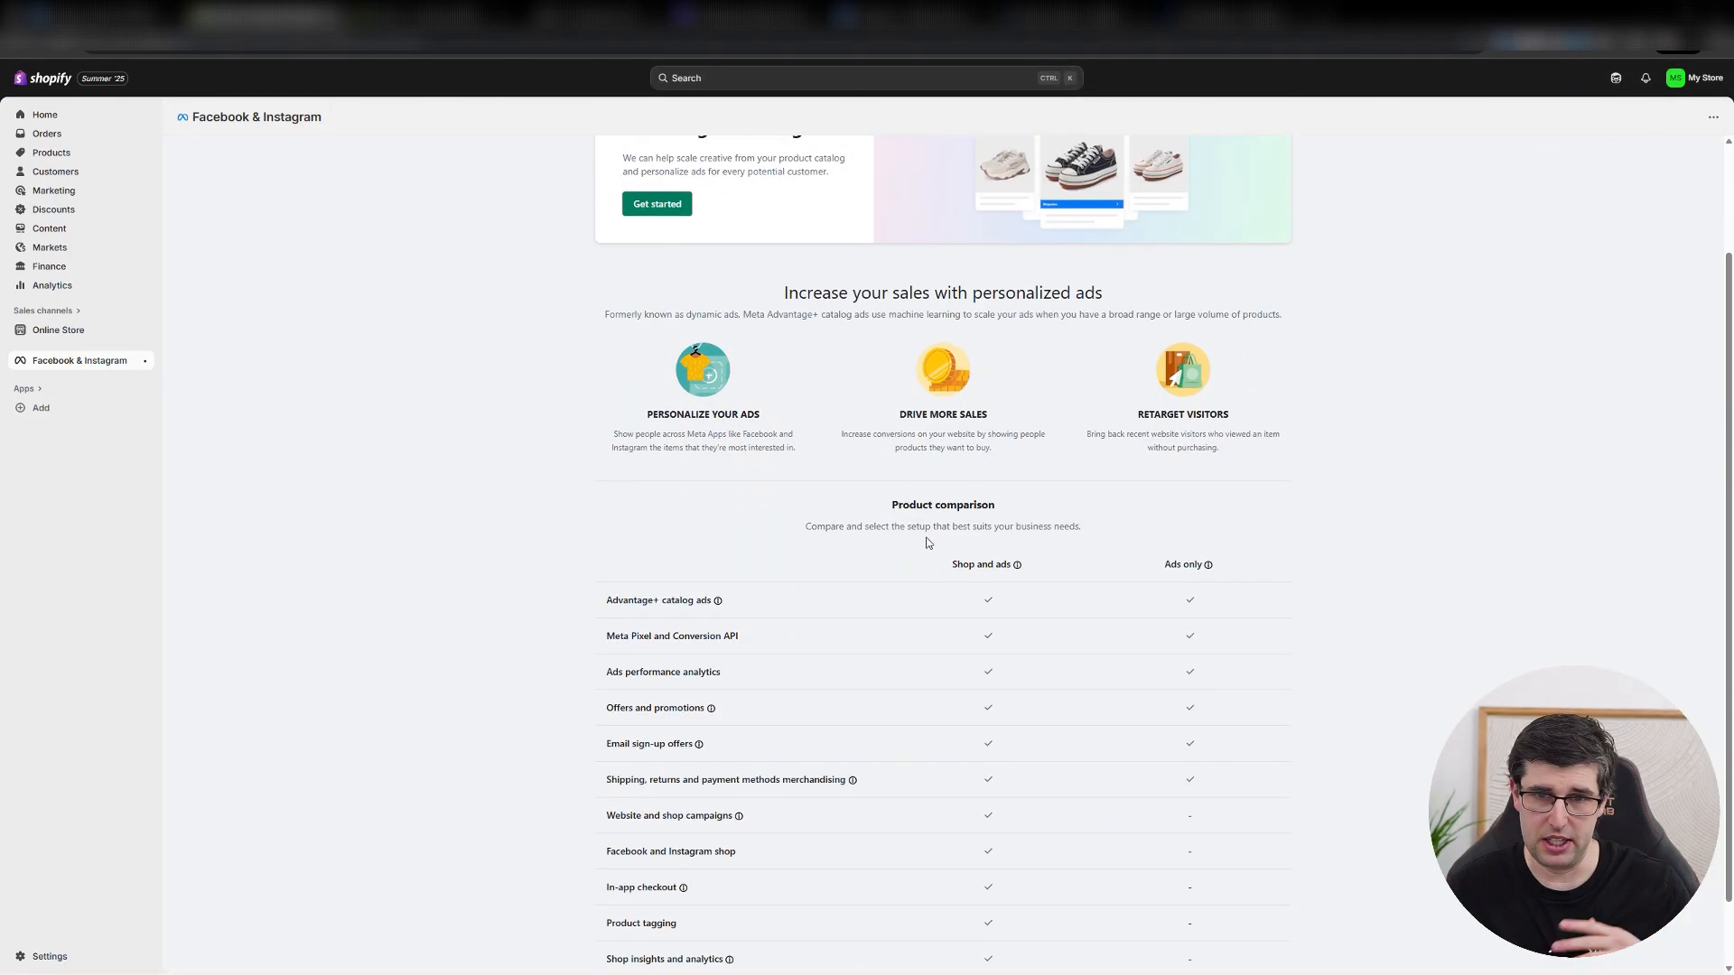
pyautogui.scroll(2, 927, 542)
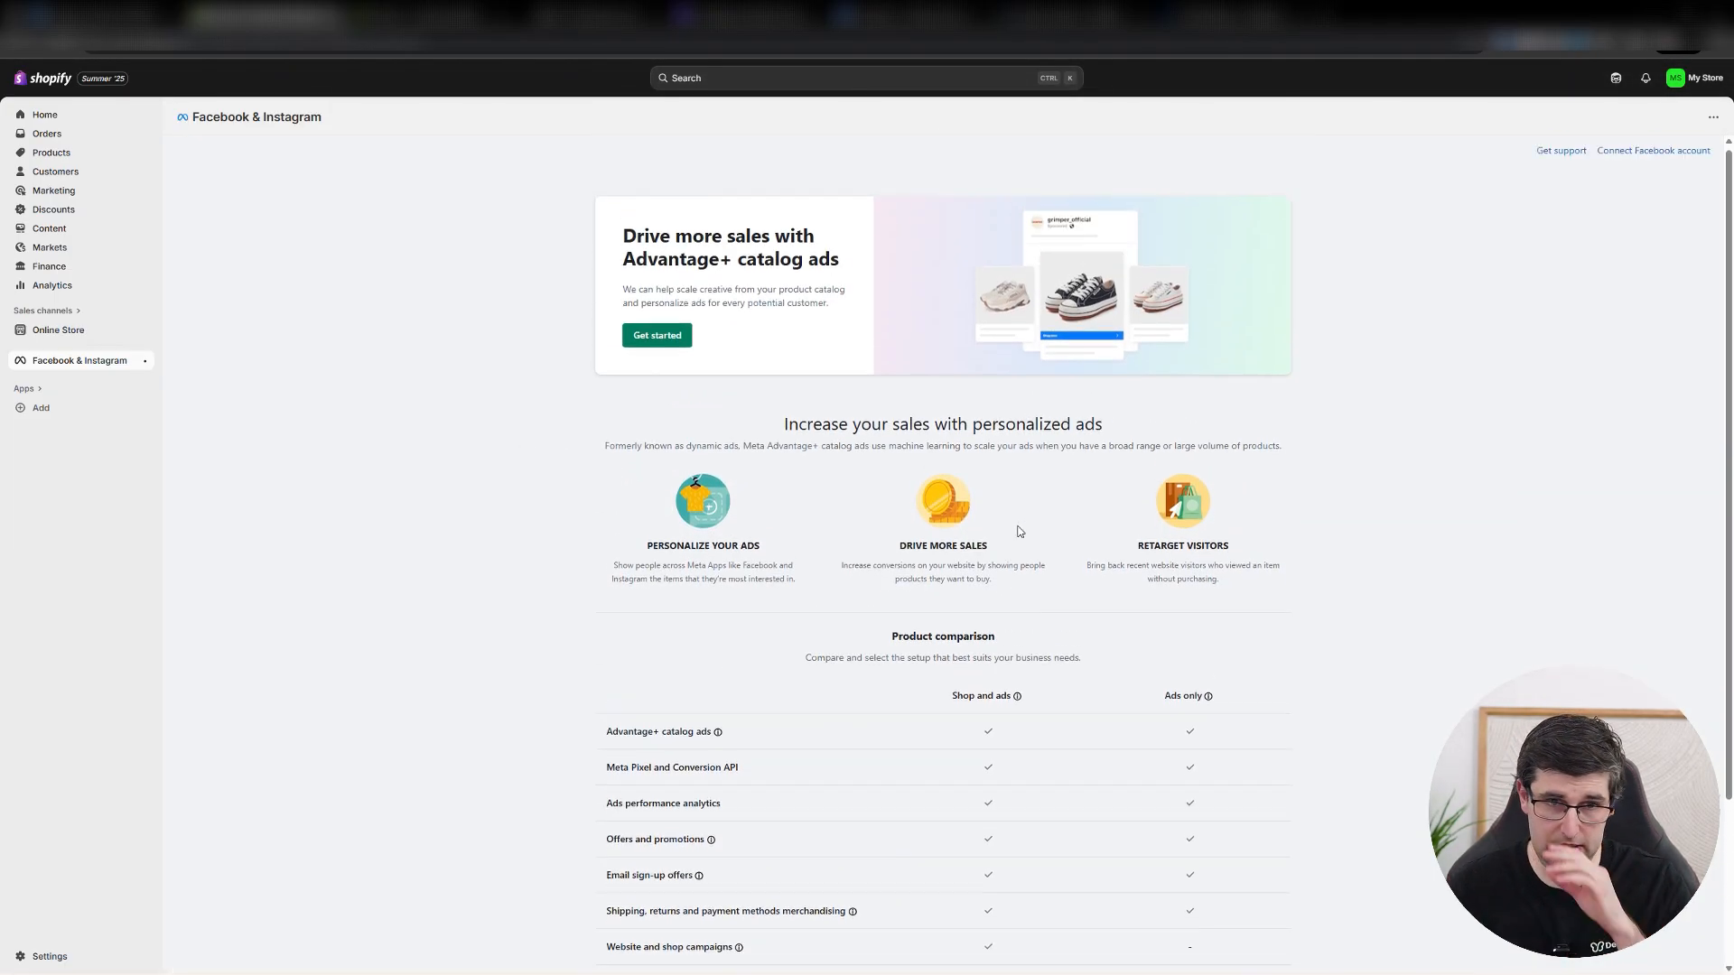
pyautogui.click(657, 339)
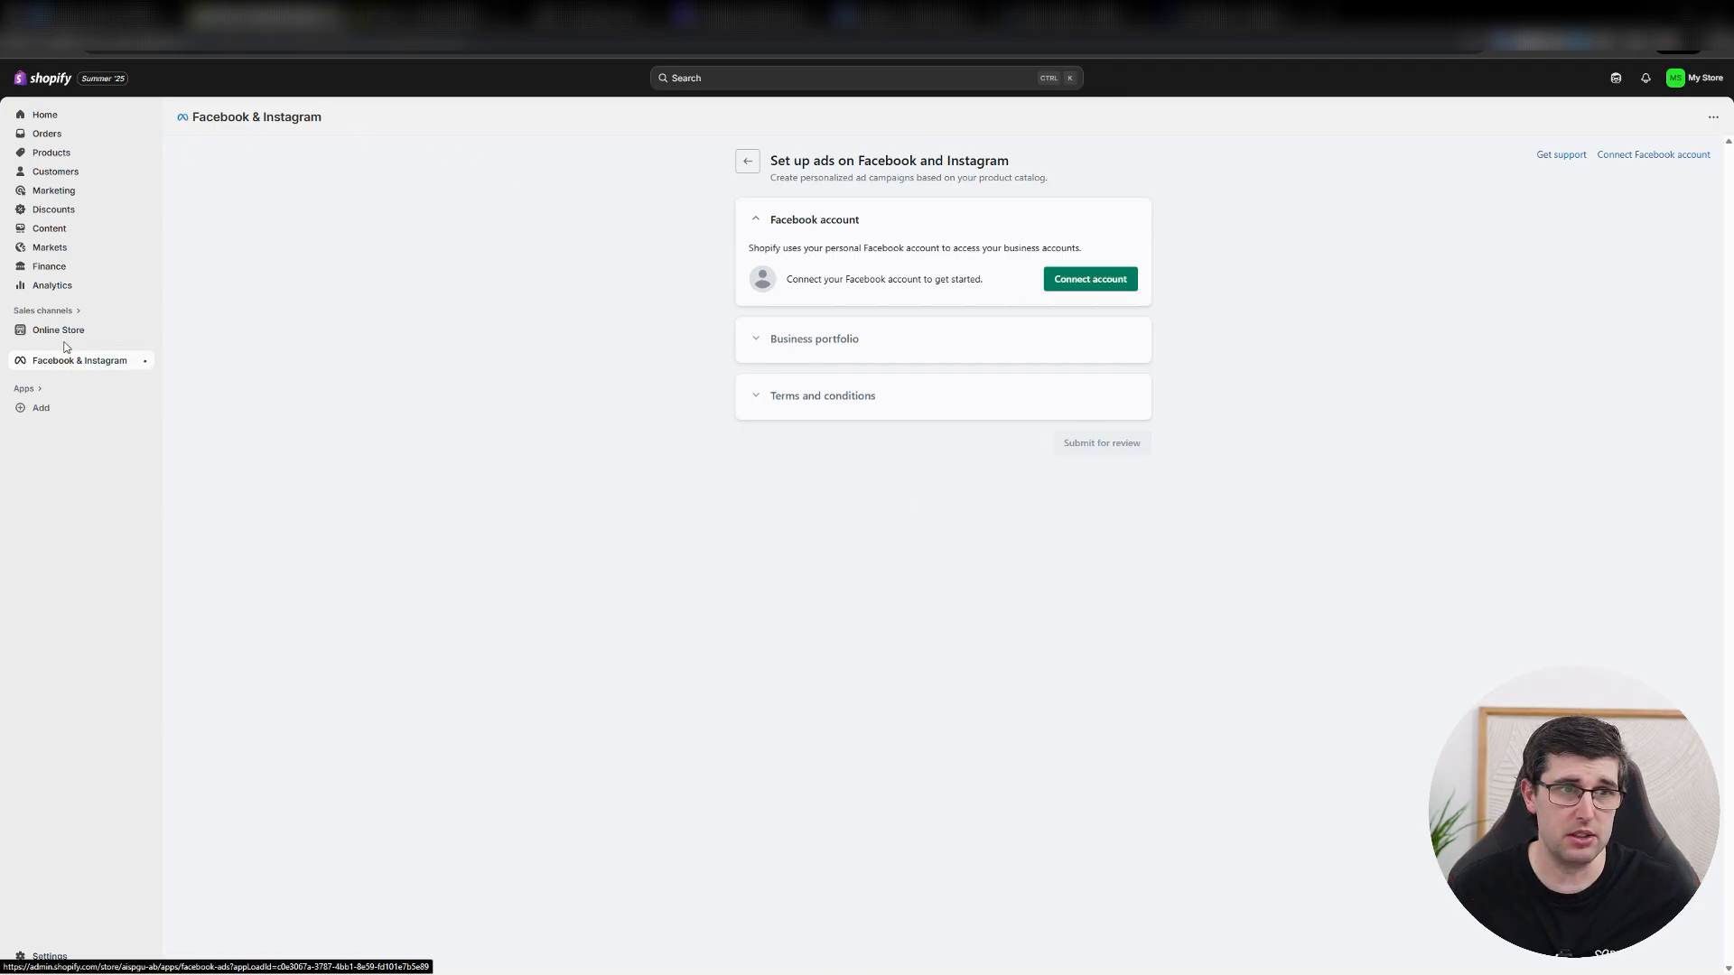
# View the Google & YouTube sales channel's setup page, then switch to Google Merchant Center to examine its Products page.
pyautogui.click(45, 310)
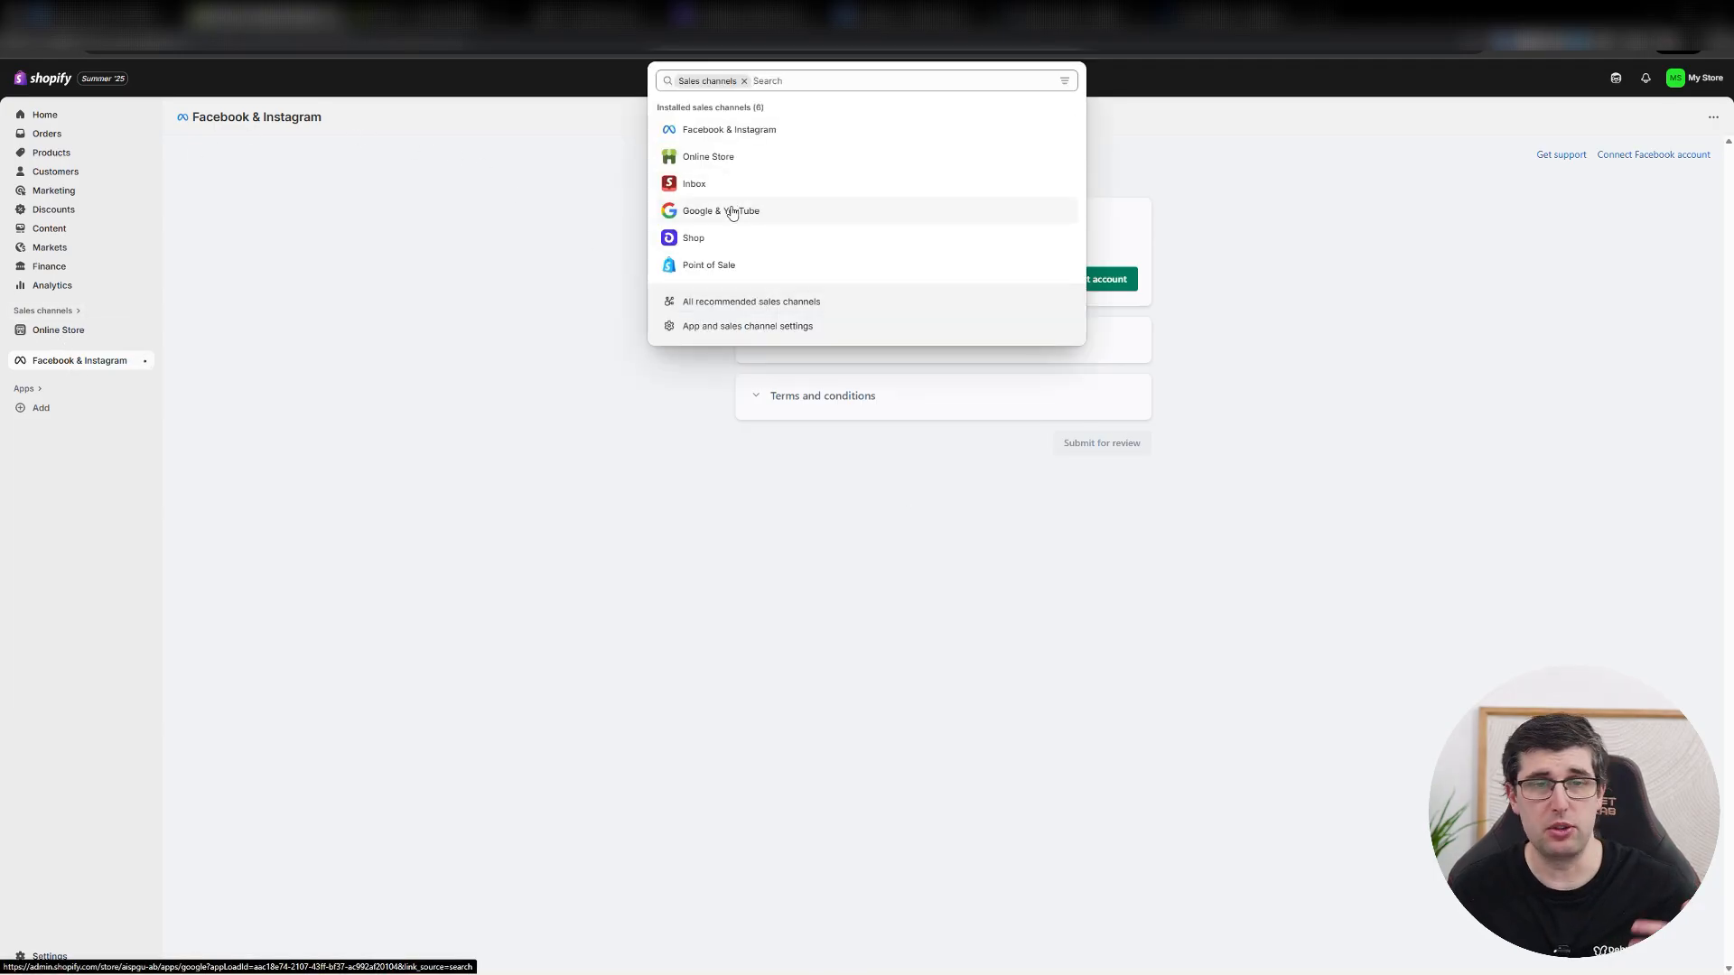
pyautogui.click(735, 212)
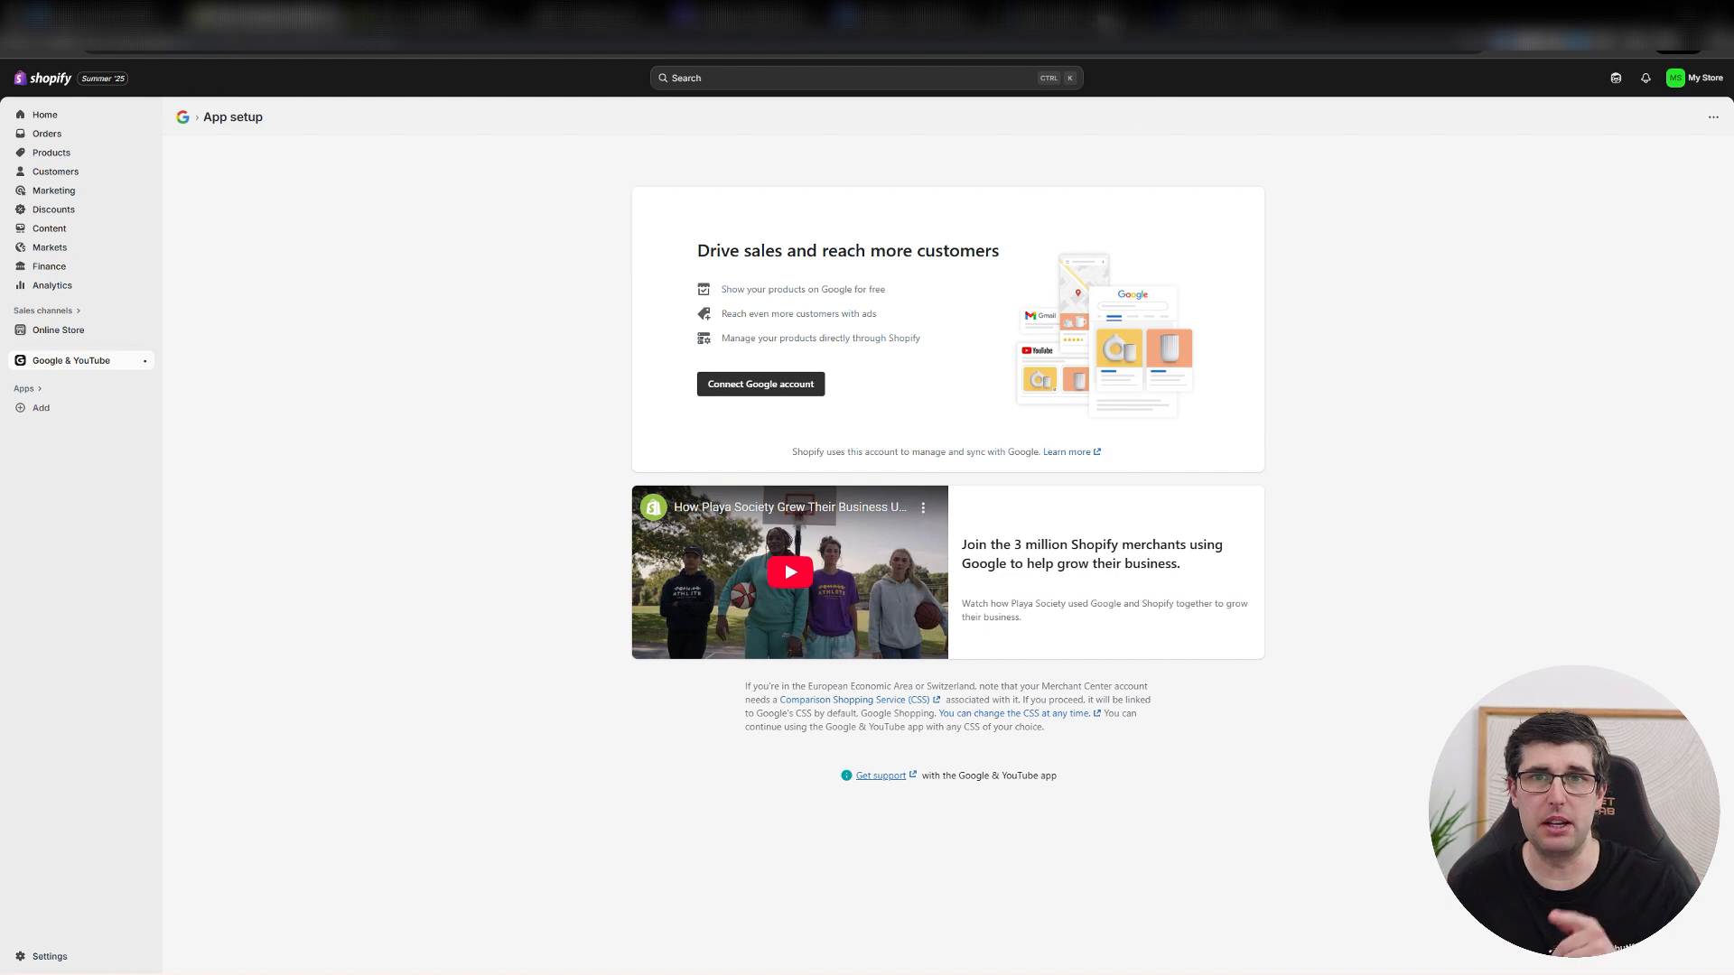
pyautogui.click(1067, 11)
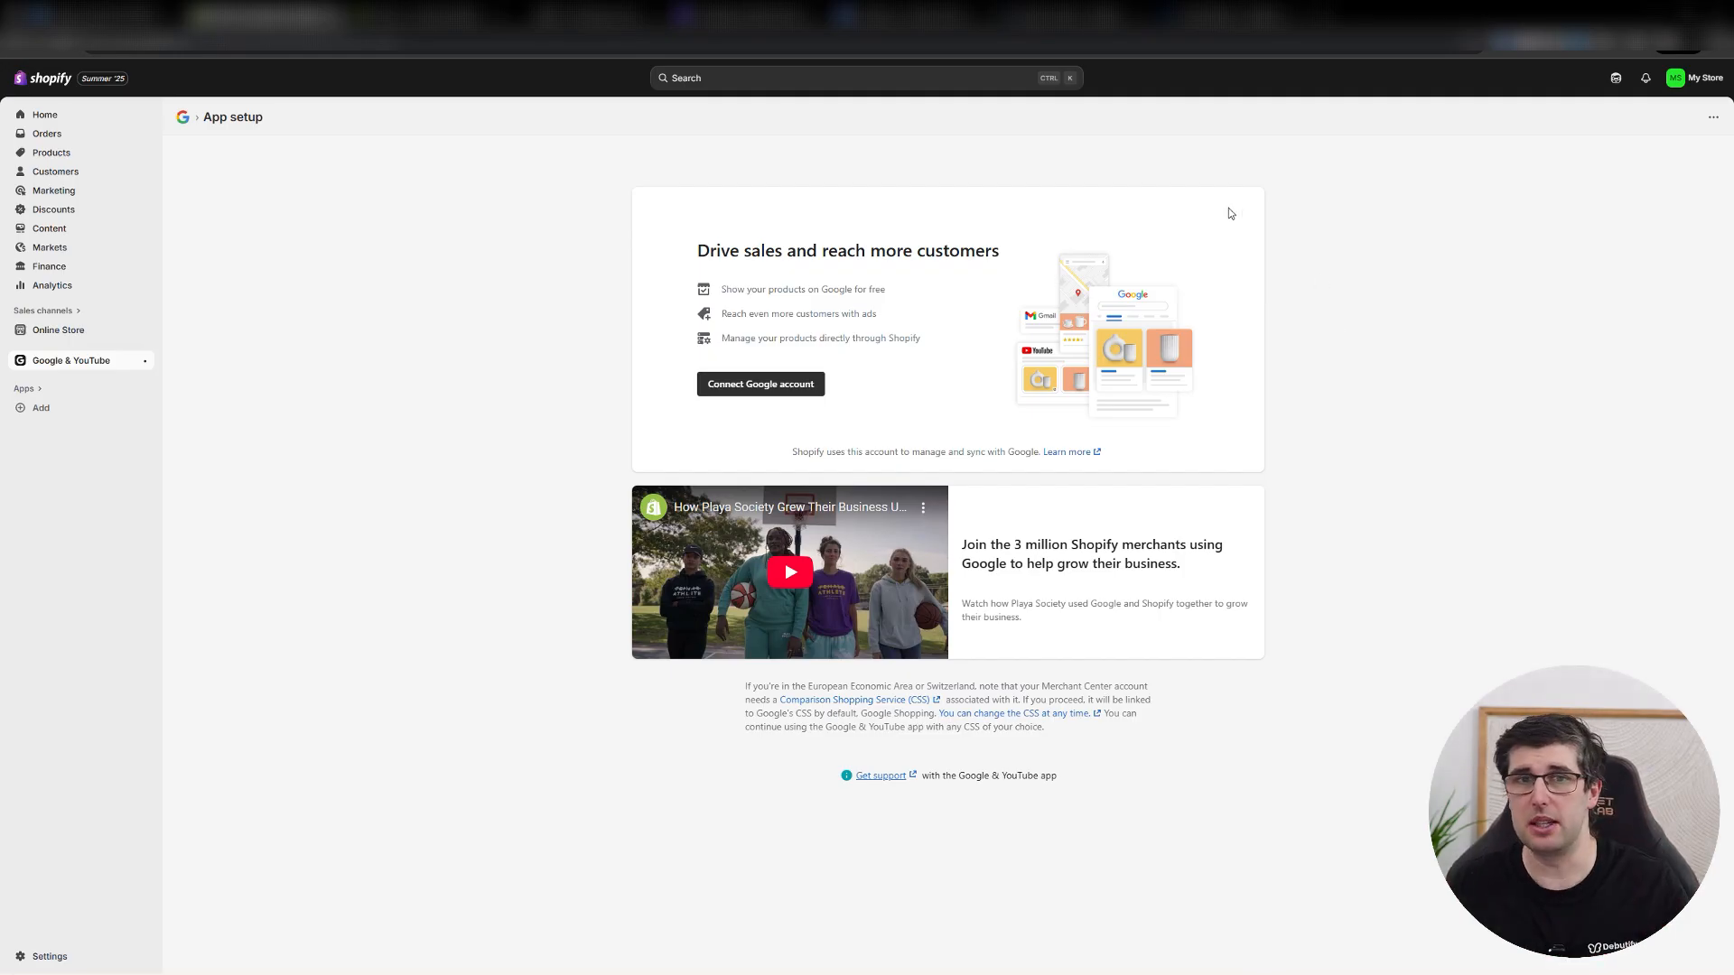
pyautogui.click(907, 16)
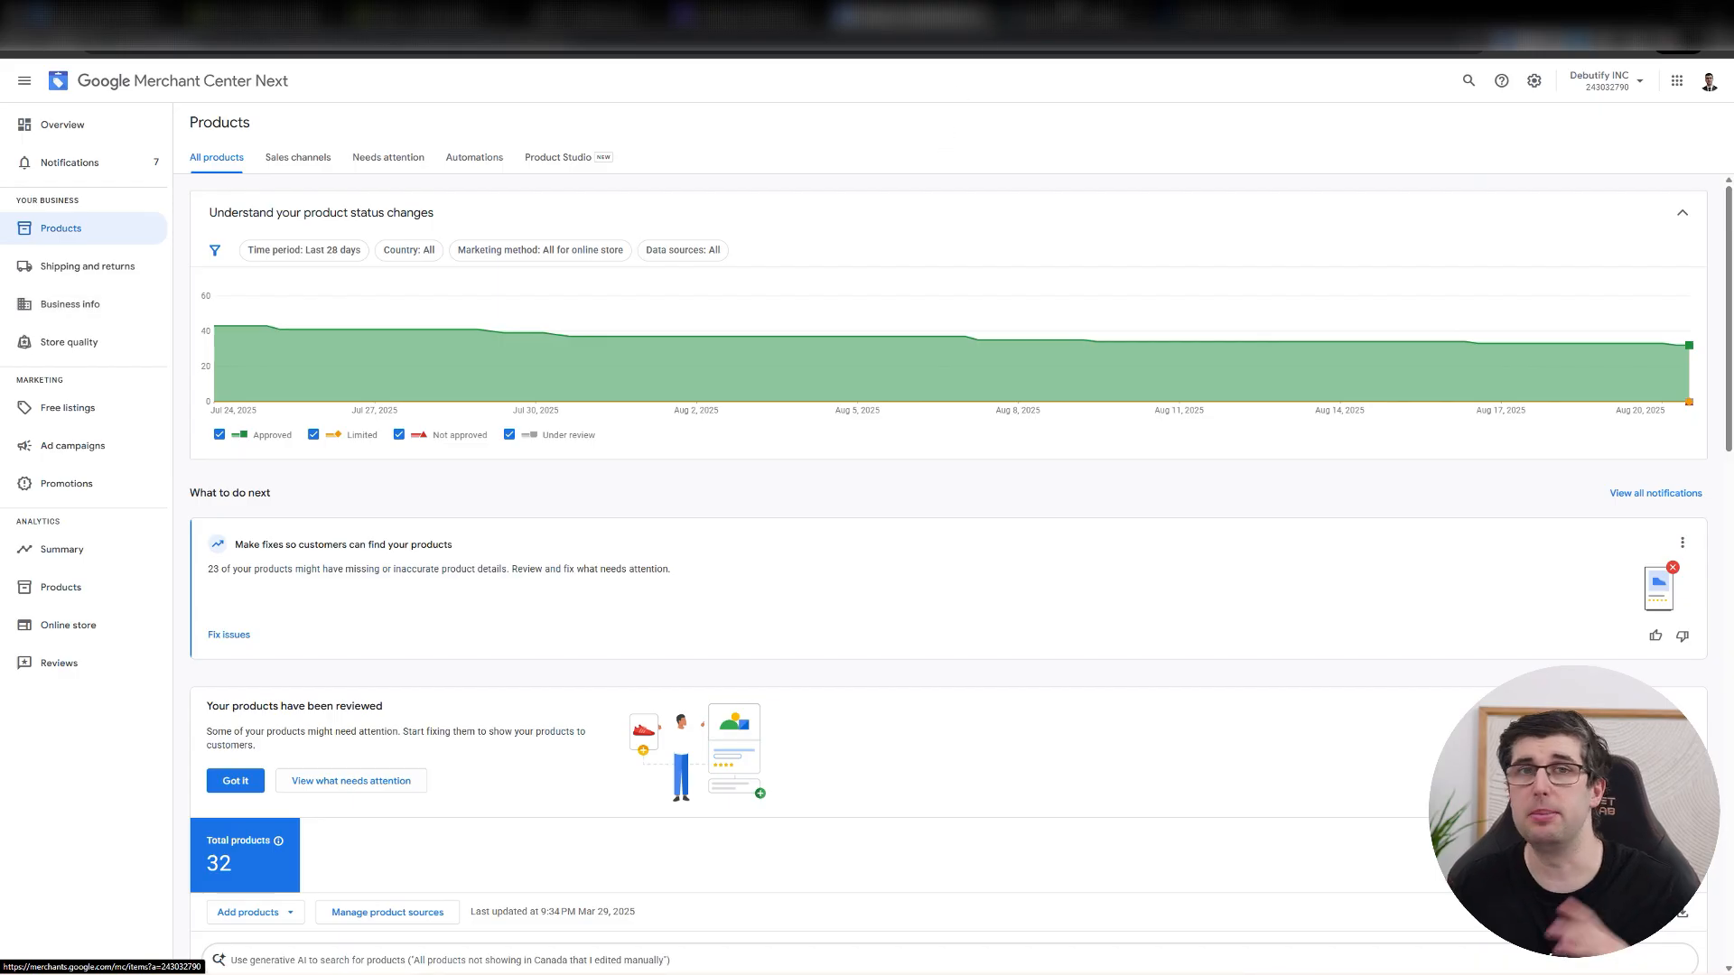
pyautogui.moveTo(688, 368)
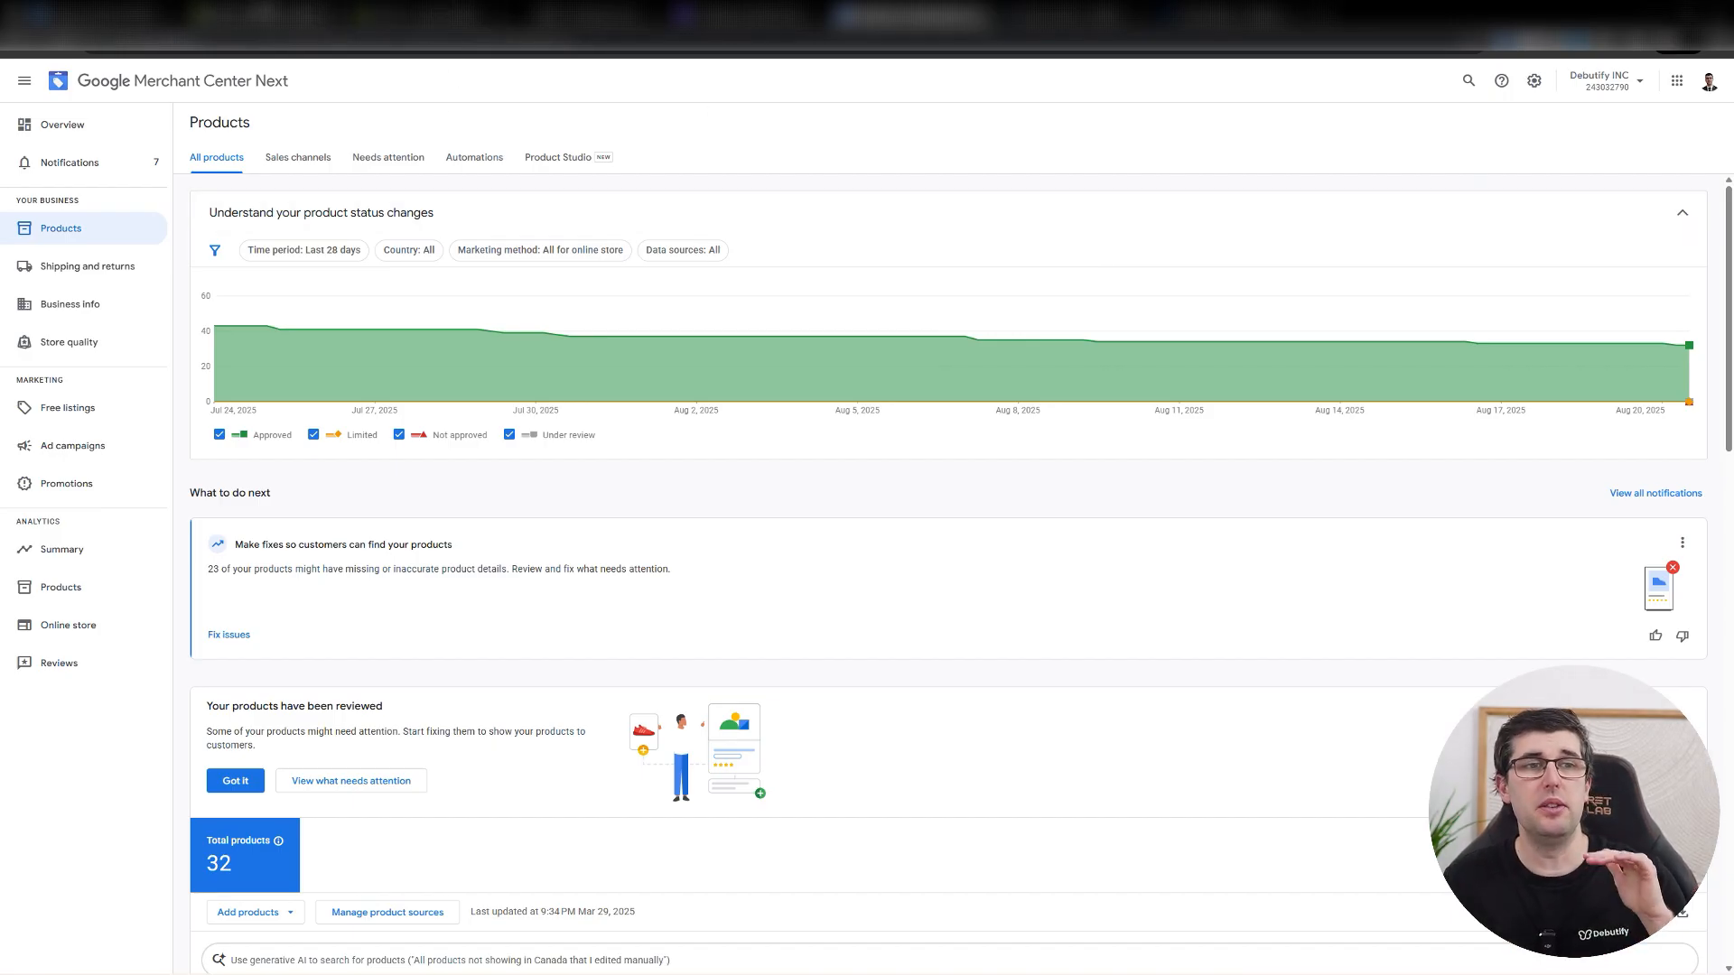
# Switch back to the Shopify admin and read the Shop sales channel's introduction and its Shop Pay benefits.
pyautogui.click(269, 16)
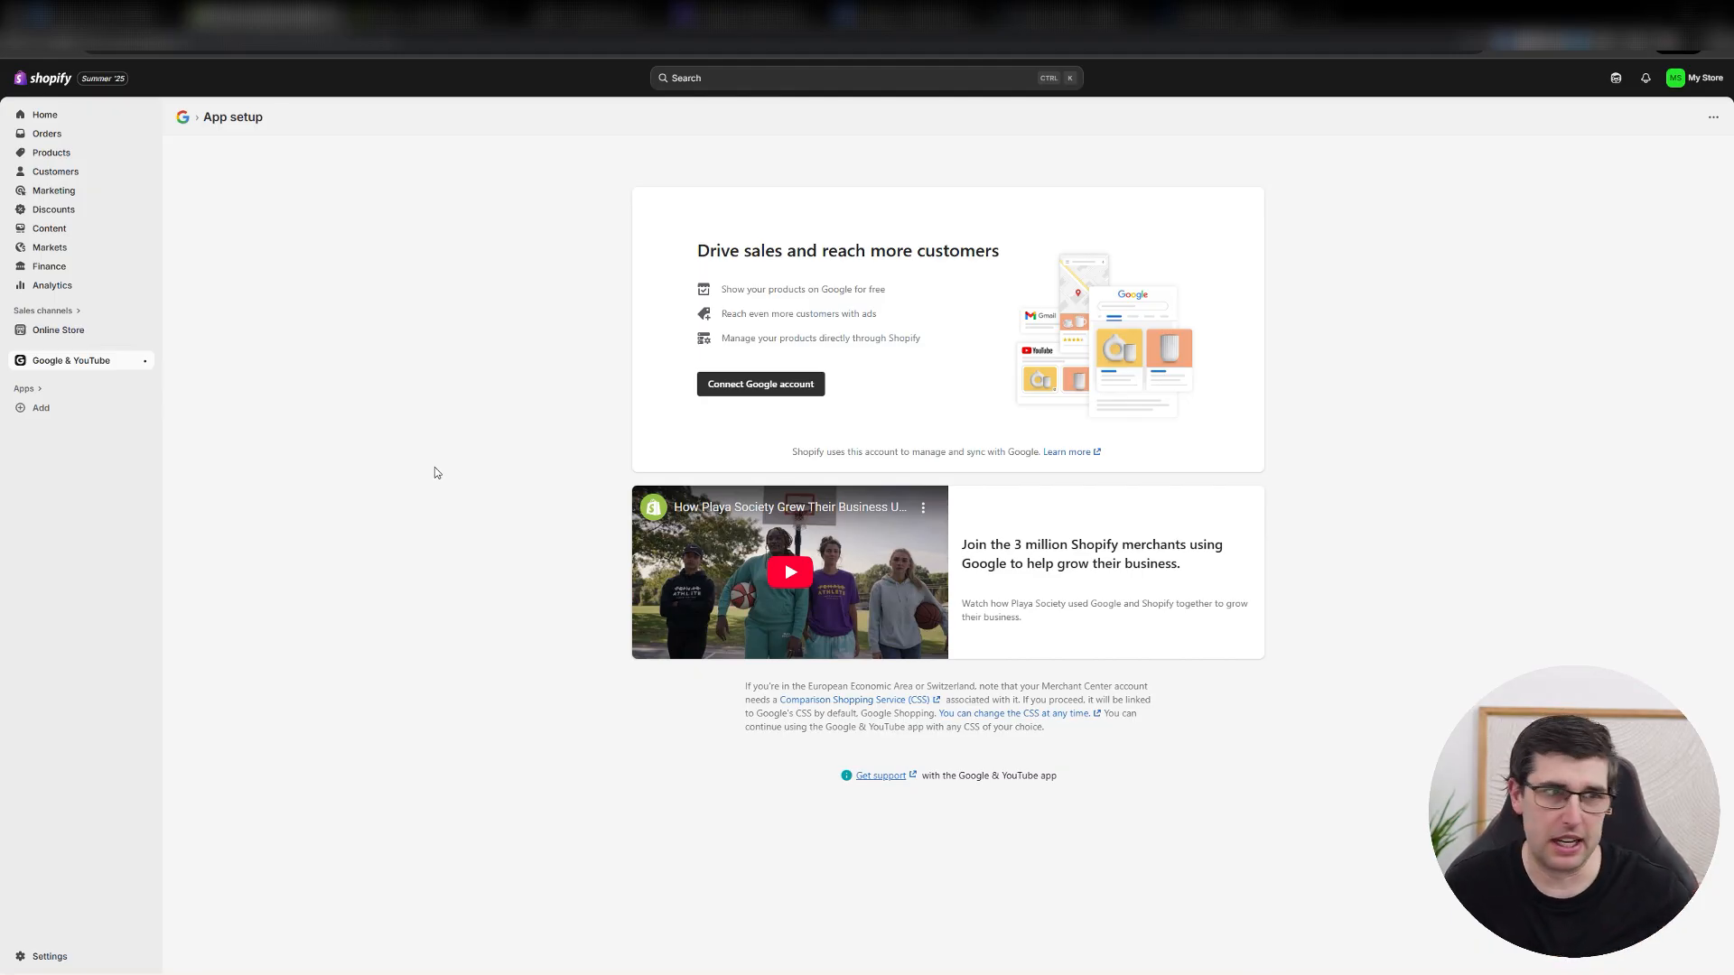
pyautogui.click(54, 311)
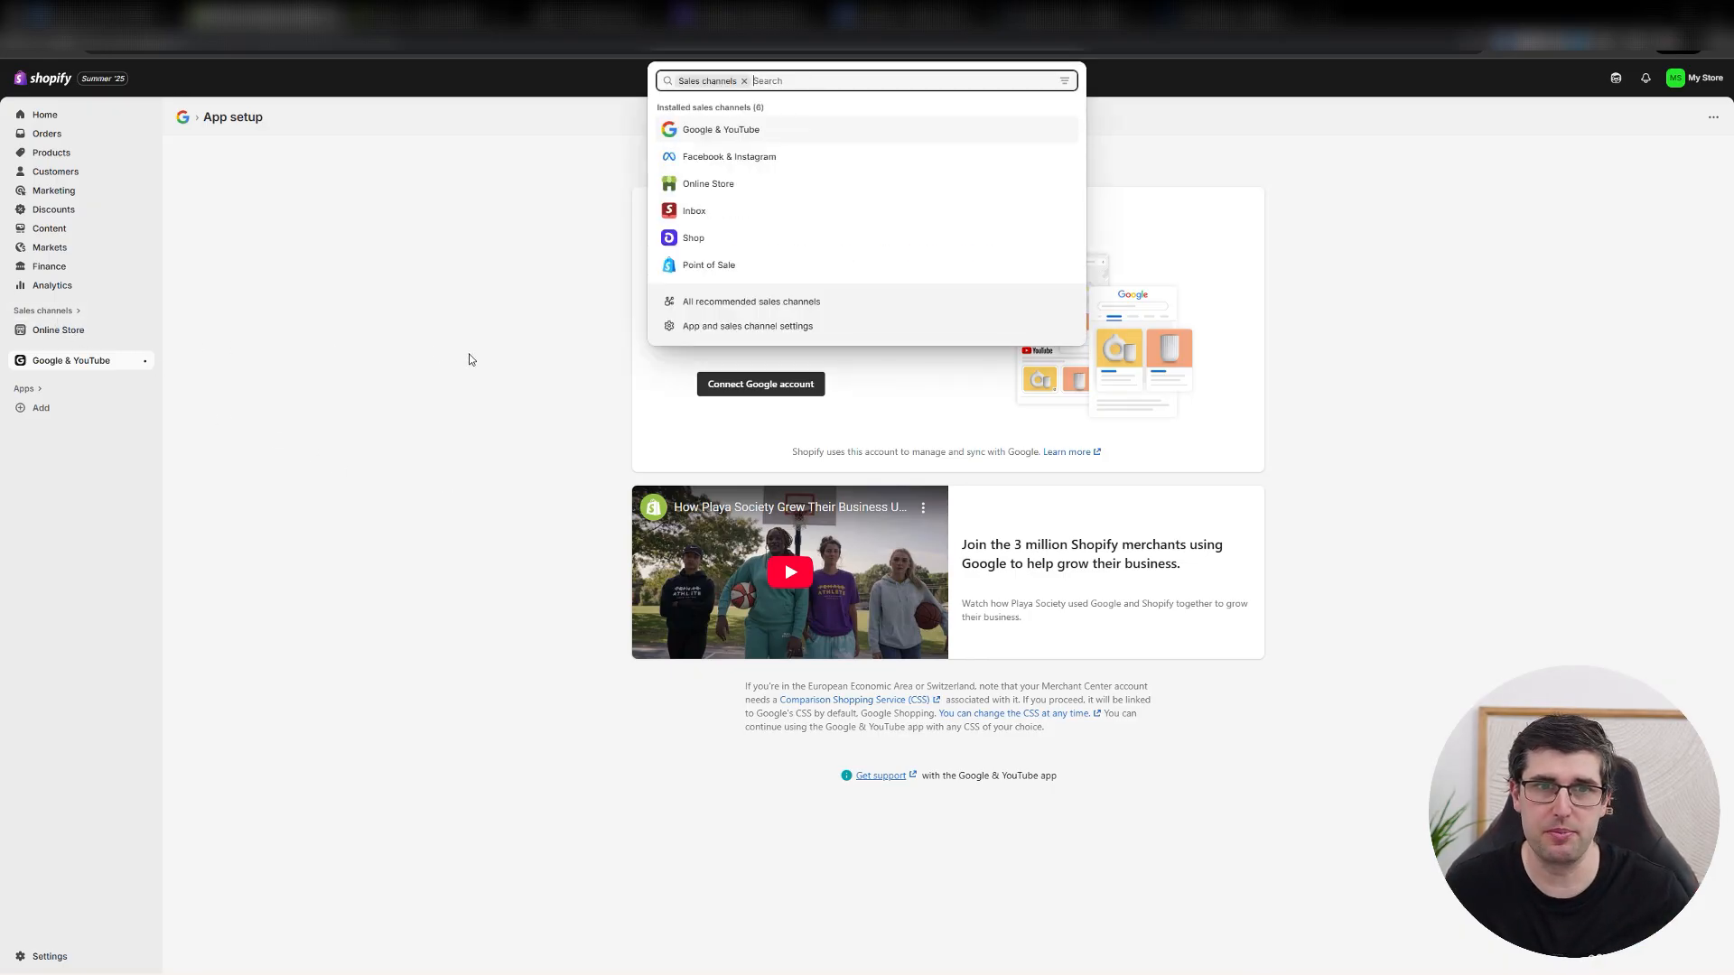
pyautogui.click(688, 242)
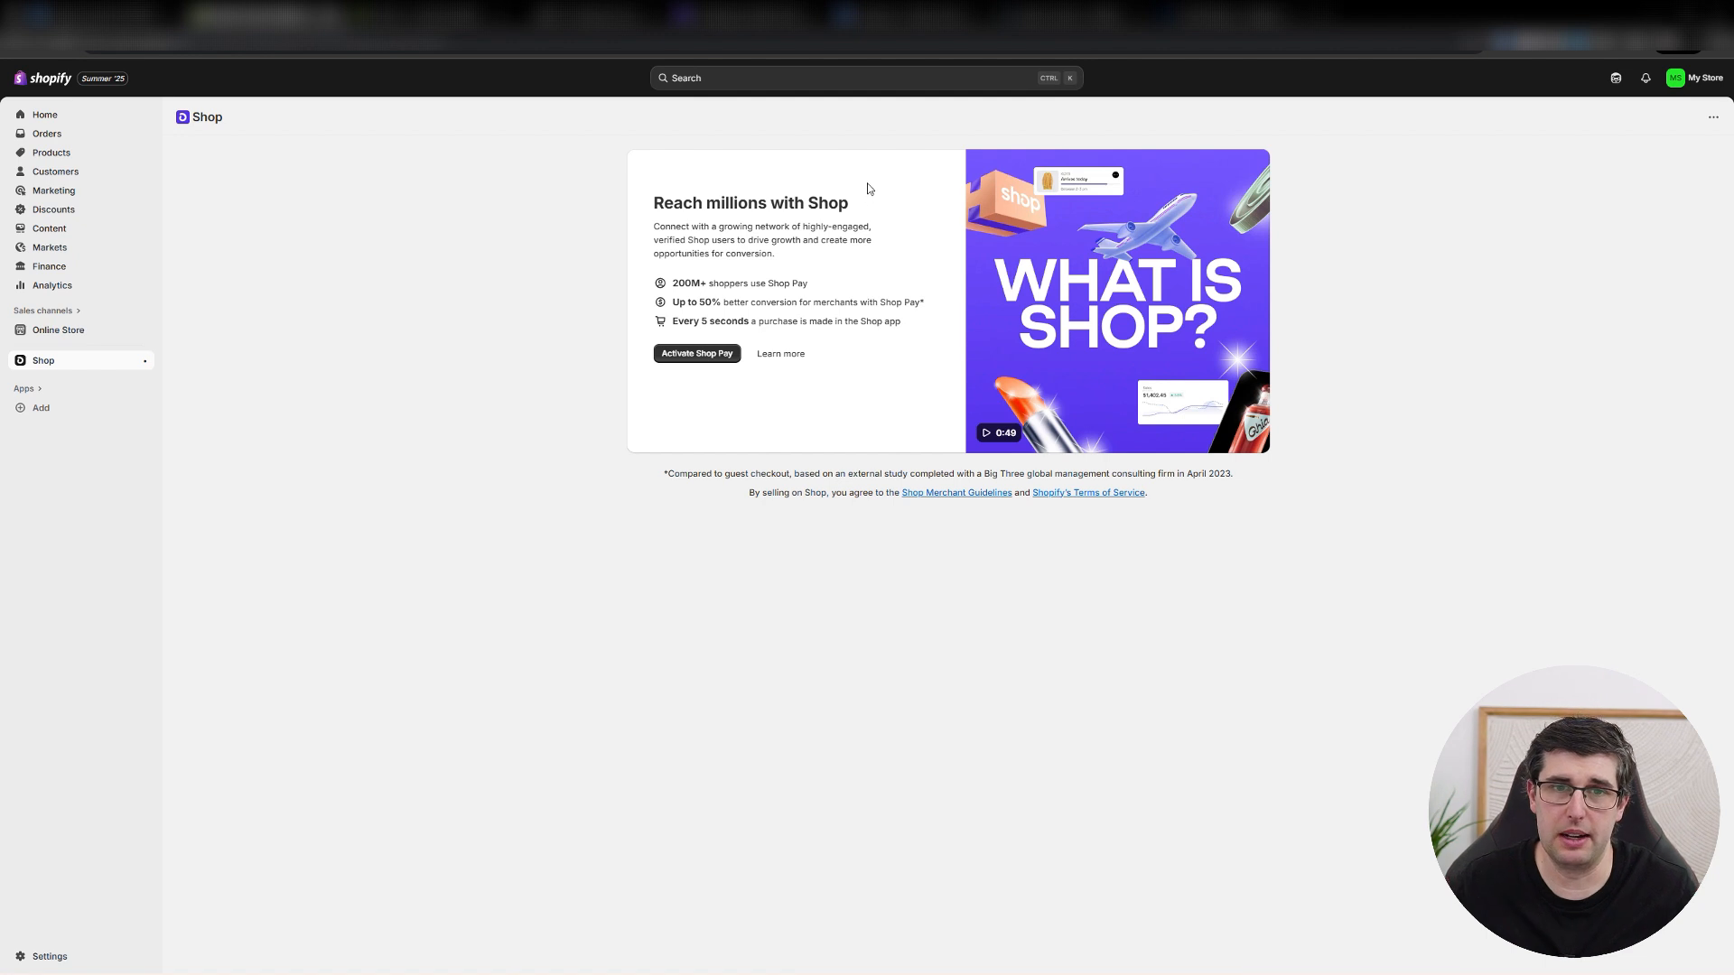
pyautogui.moveTo(715, 231); pyautogui.dragTo(840, 228)
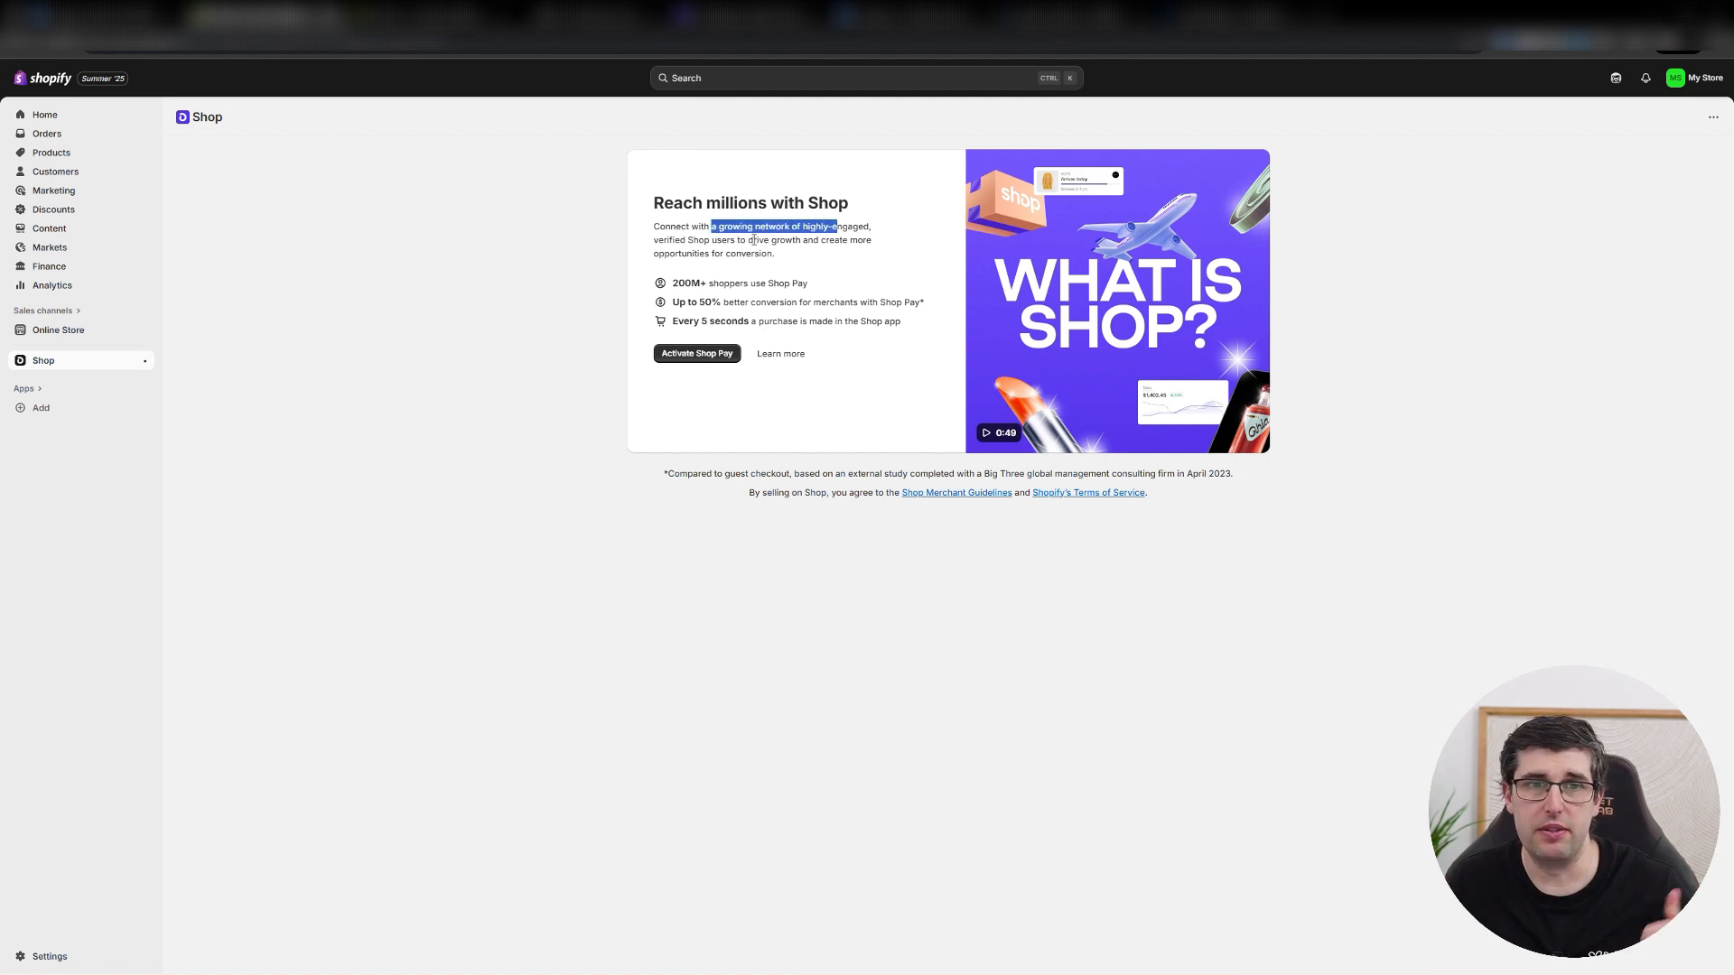
pyautogui.moveTo(694, 243); pyautogui.dragTo(819, 251)
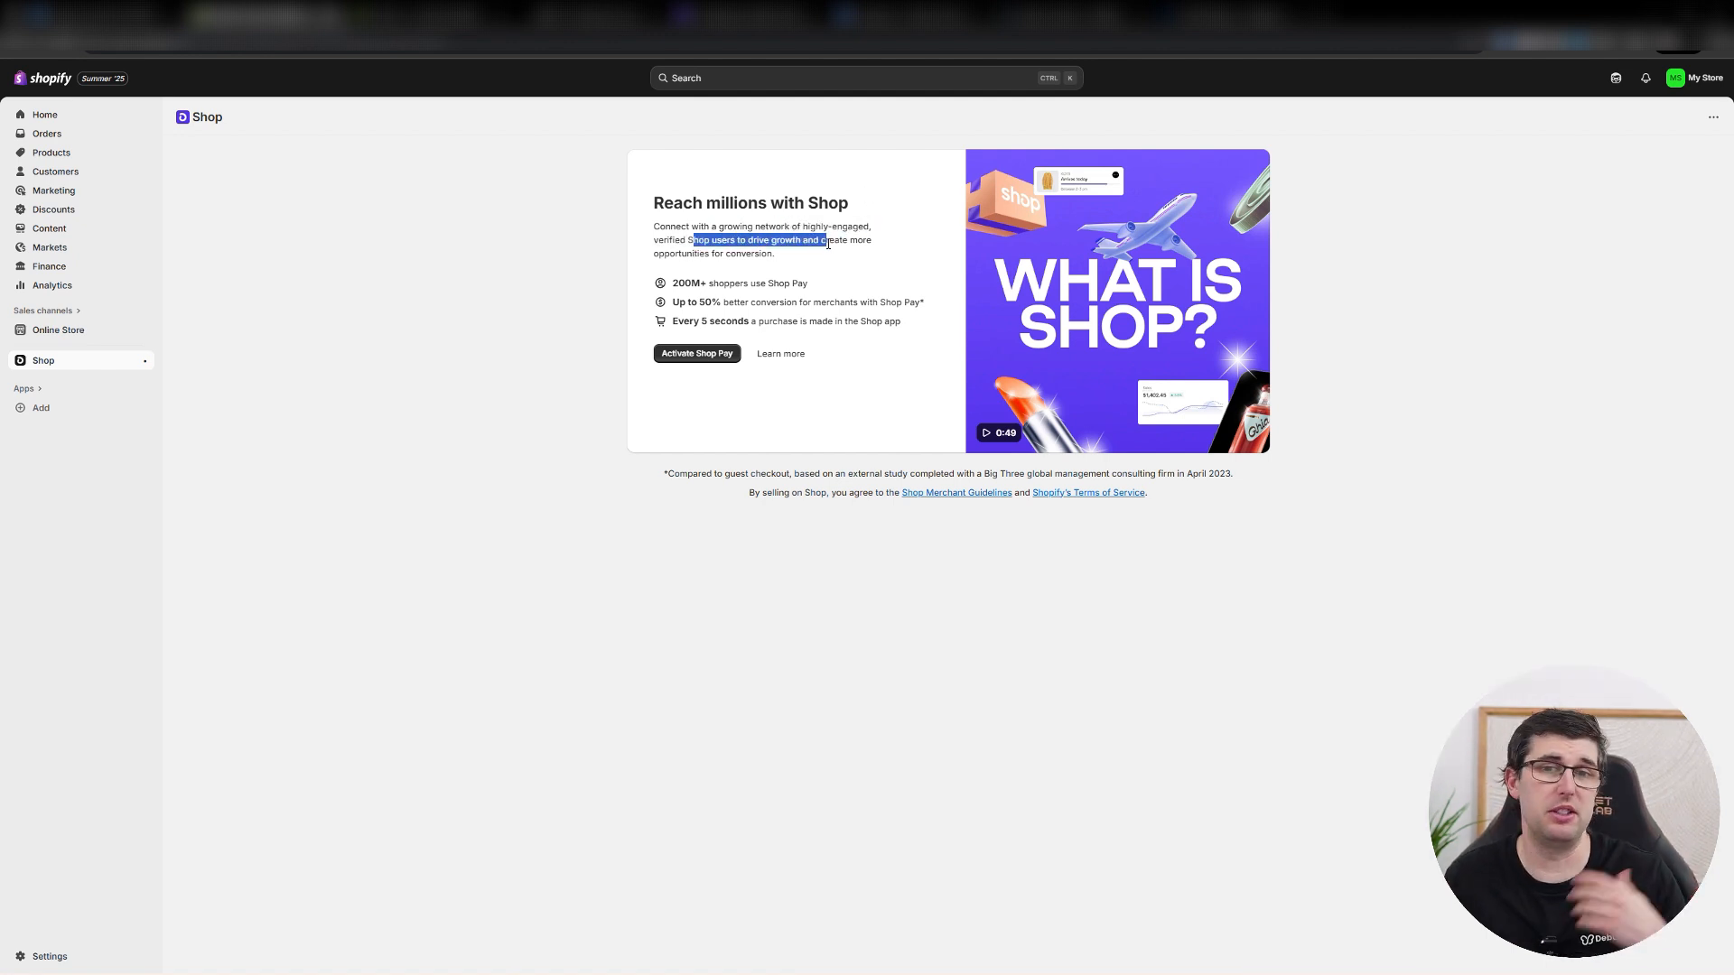
pyautogui.click(527, 304)
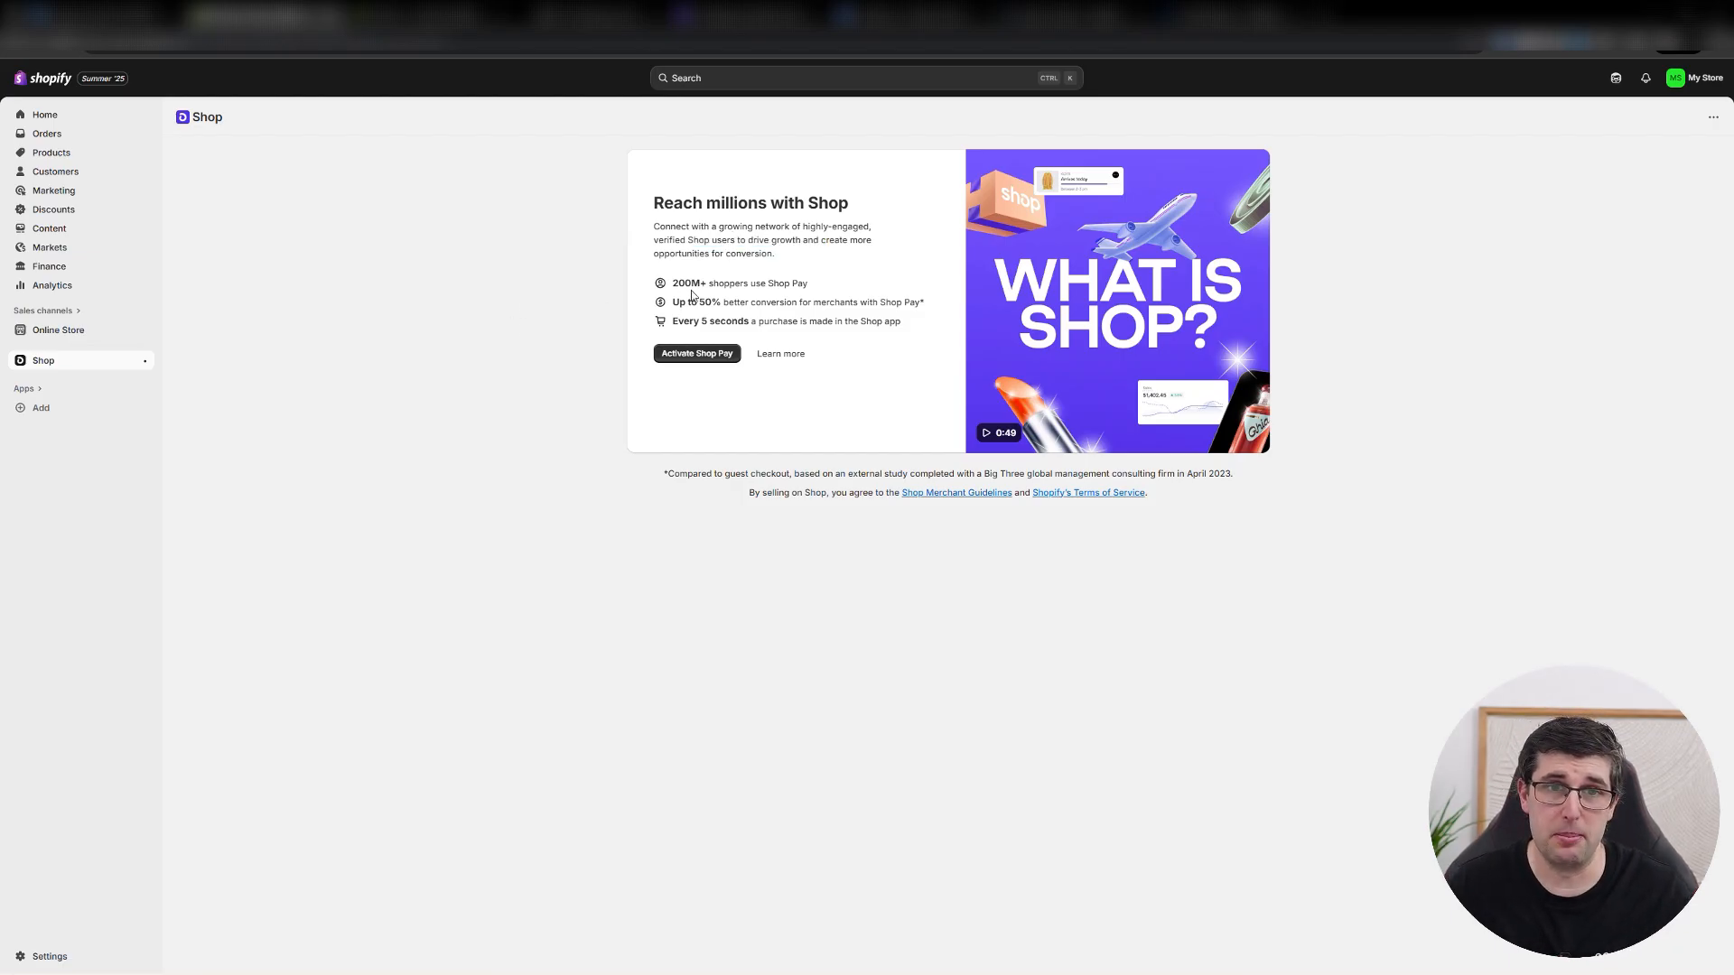
pyautogui.moveTo(683, 280); pyautogui.dragTo(813, 281)
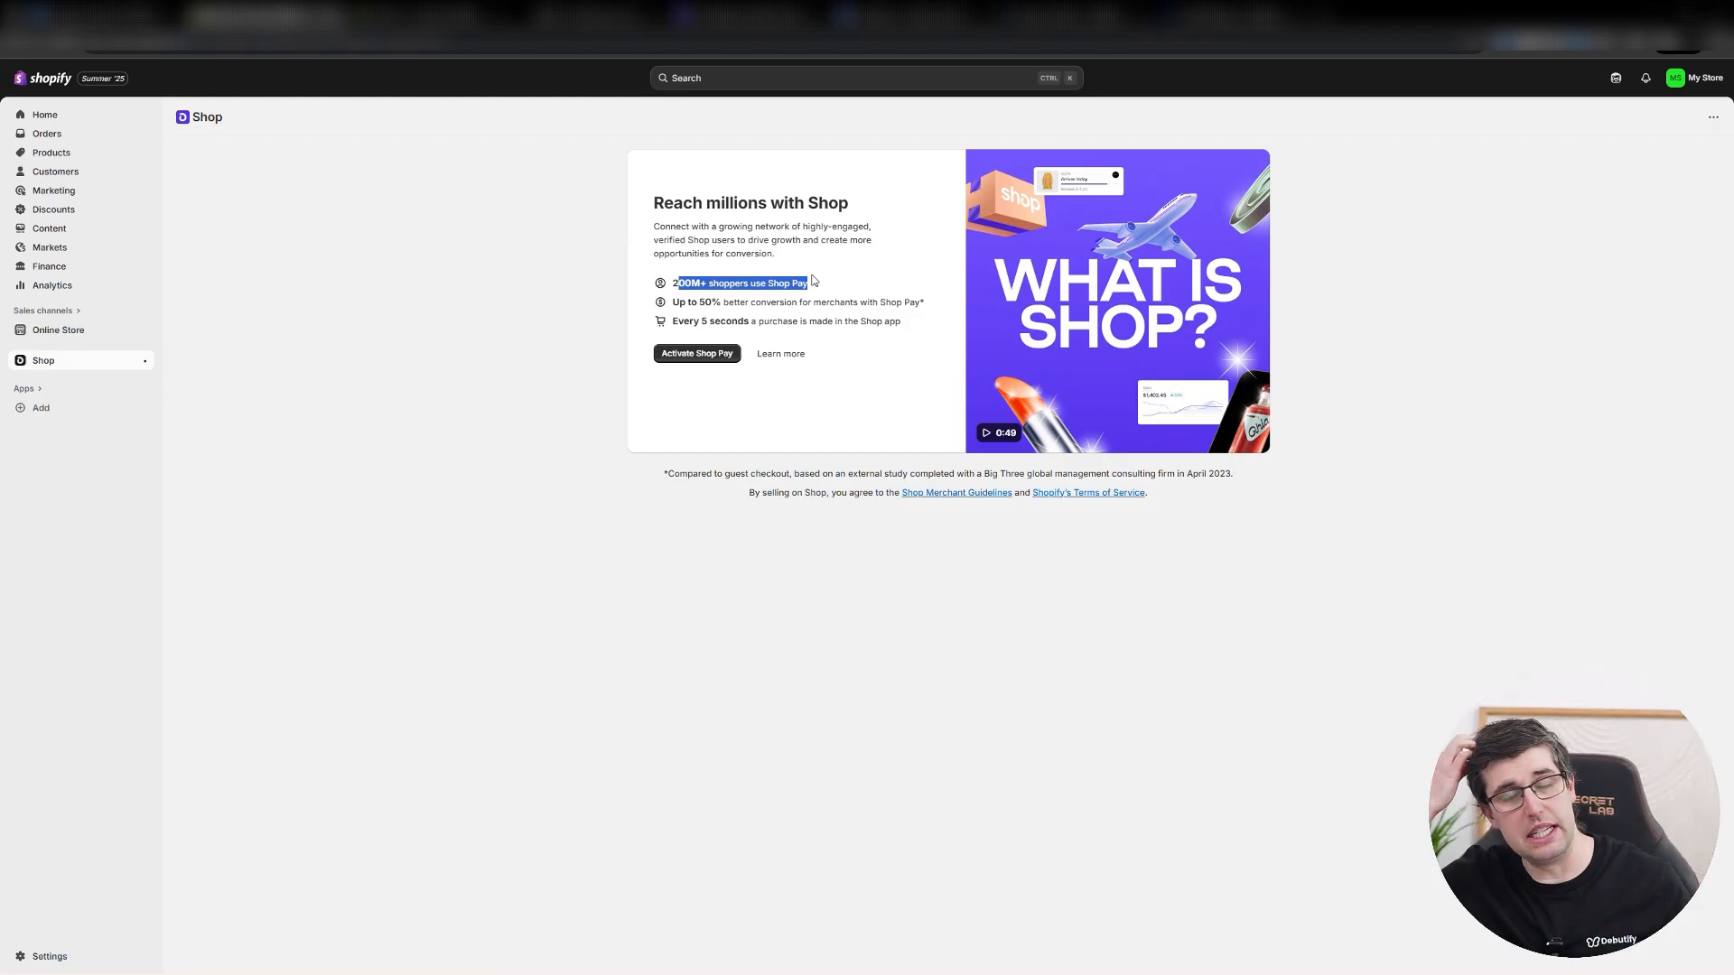
# Review the installed apps in the app and sales channel settings, including the Email app's details, and close the settings.
pyautogui.click(78, 311)
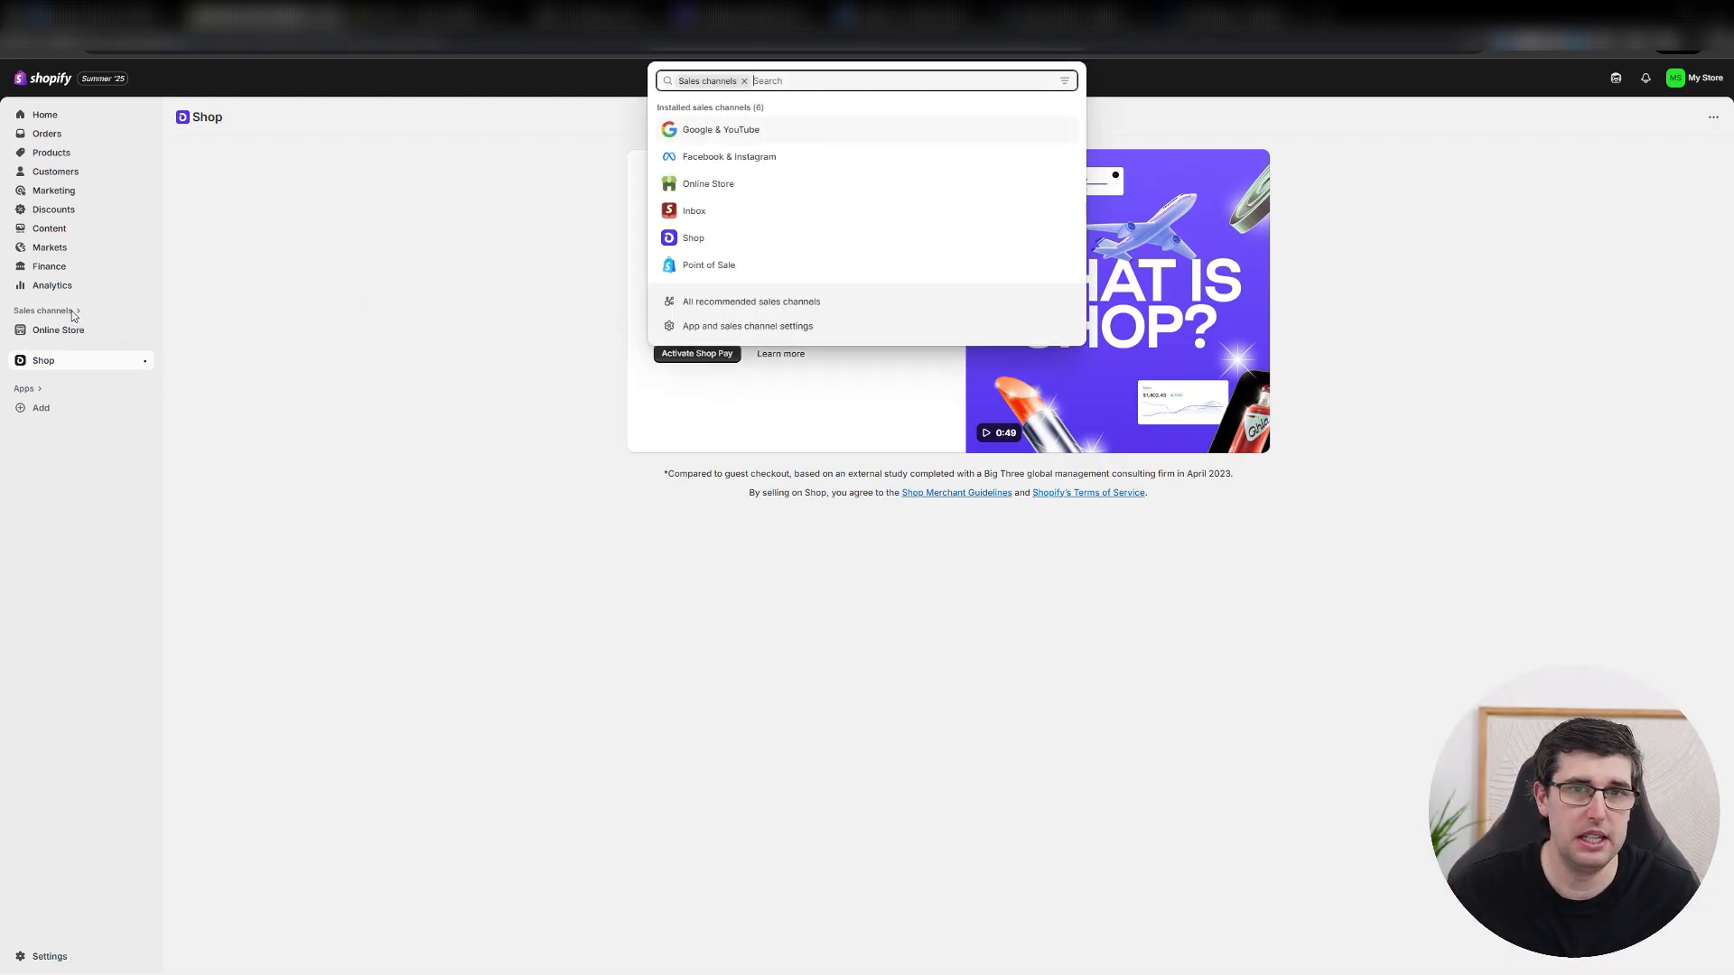
pyautogui.click(758, 328)
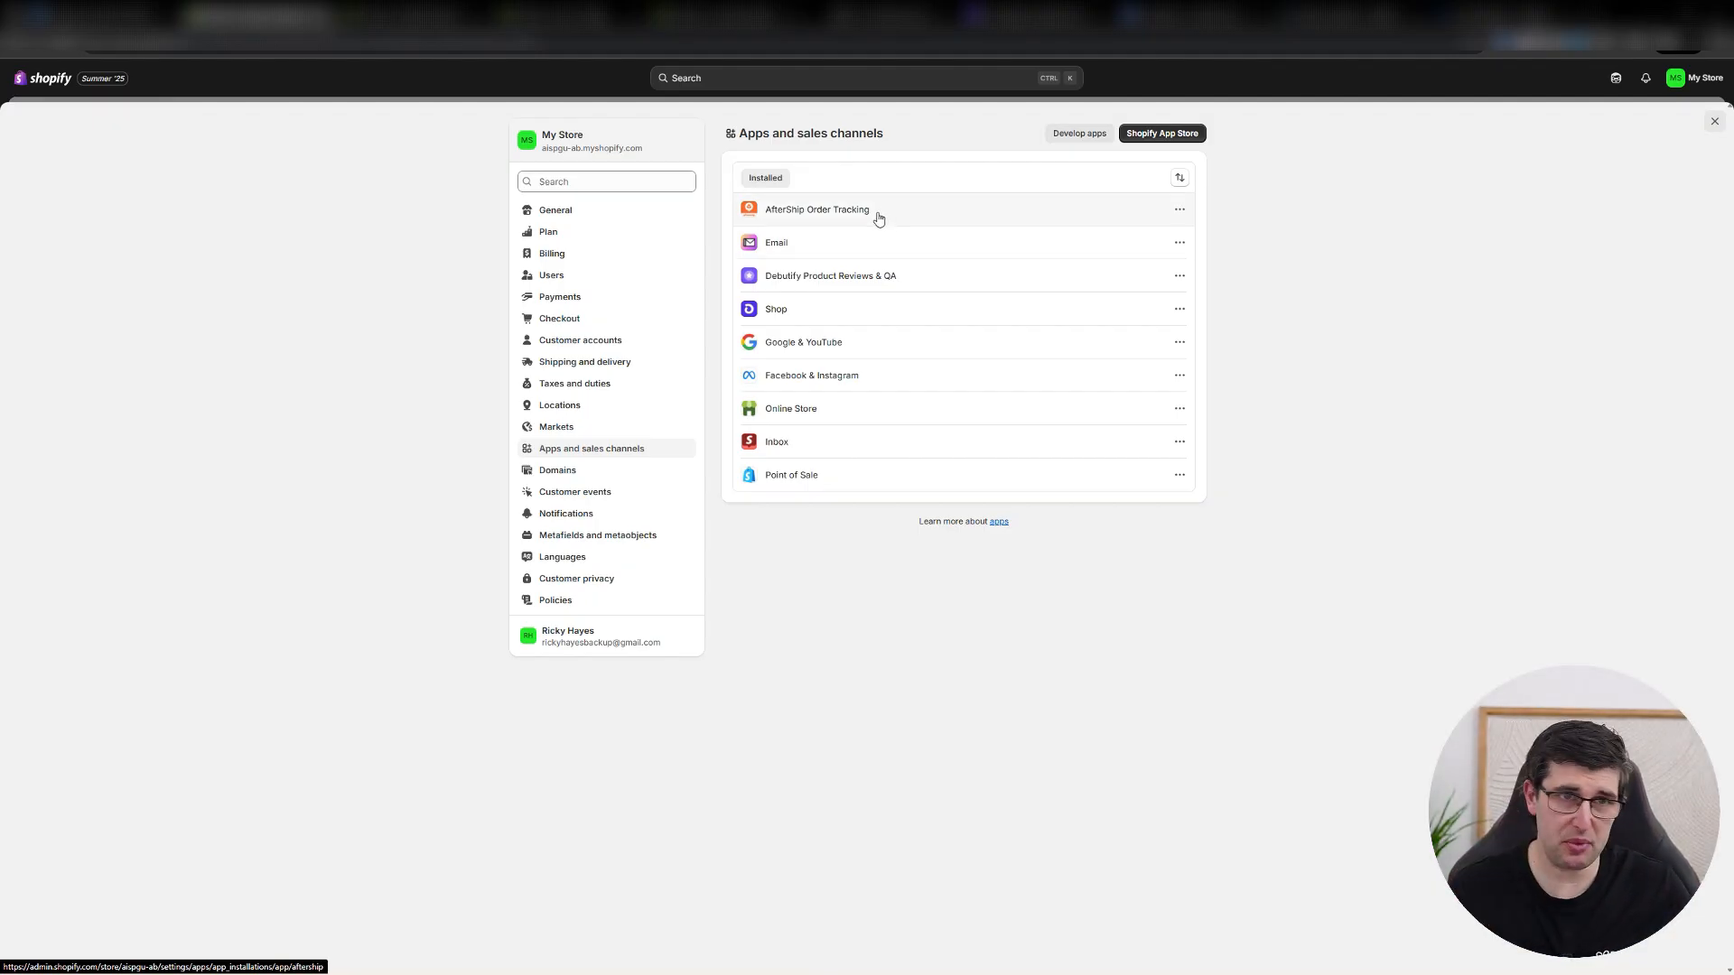
pyautogui.click(793, 262)
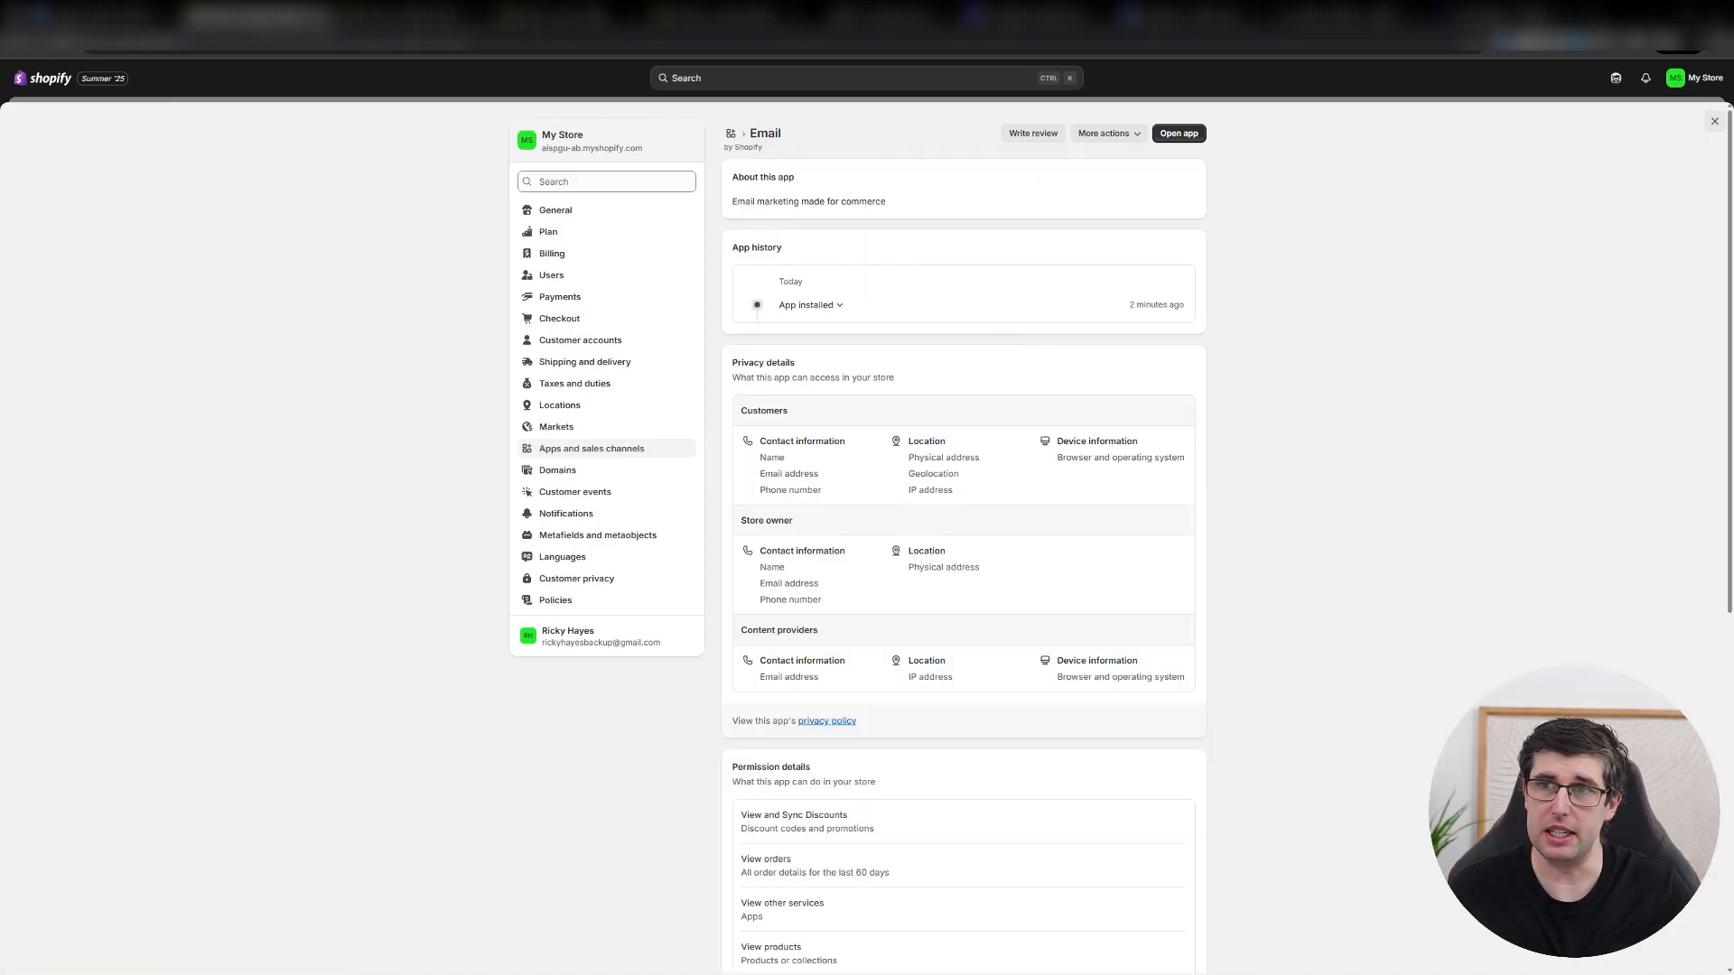
pyautogui.click(1713, 121)
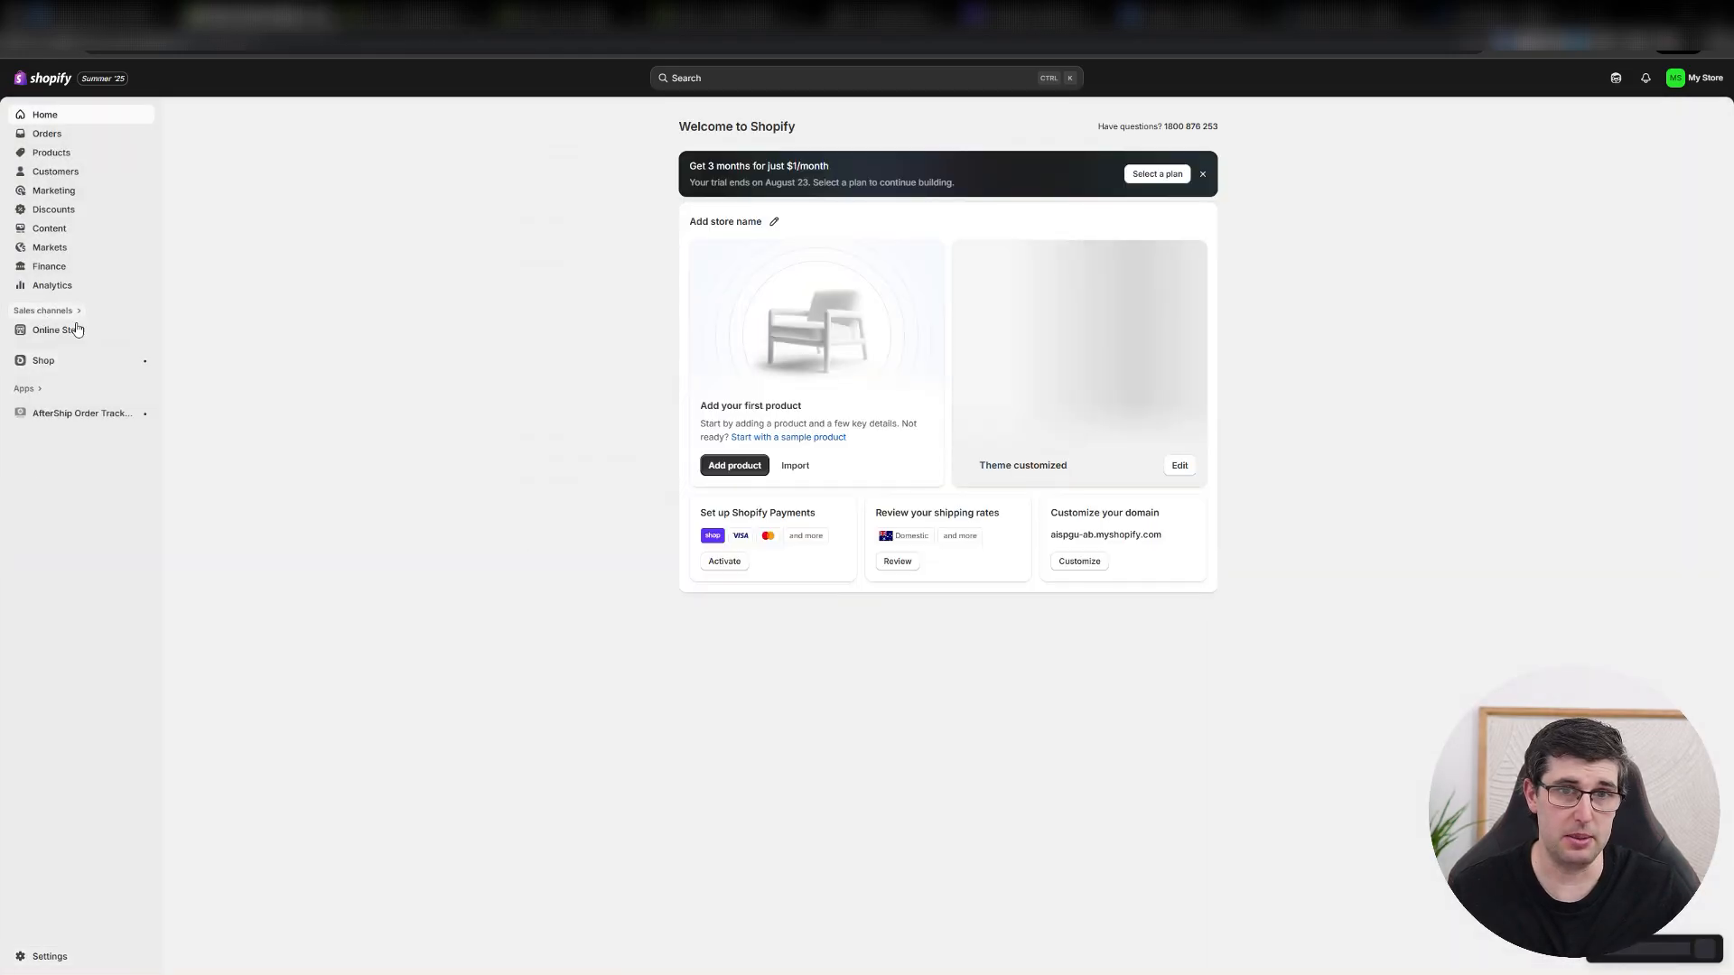
# Open the installed Email app and start creating an automation to reach the automation templates.
pyautogui.click(76, 312)
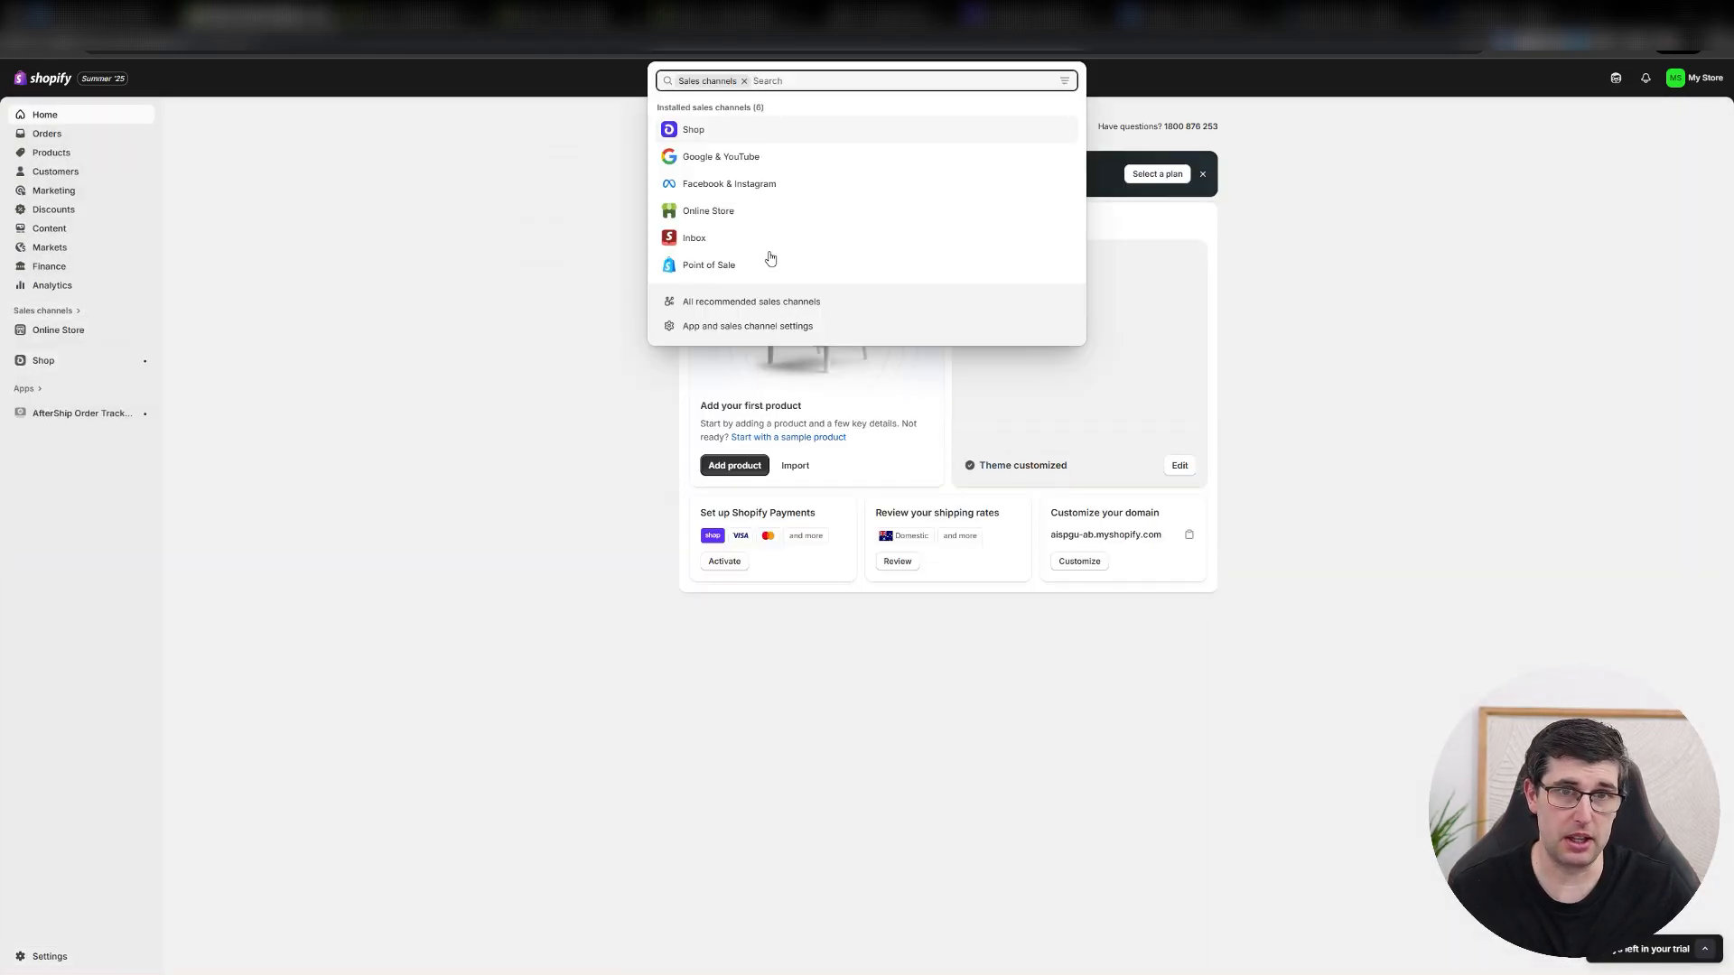
pyautogui.click(38, 396)
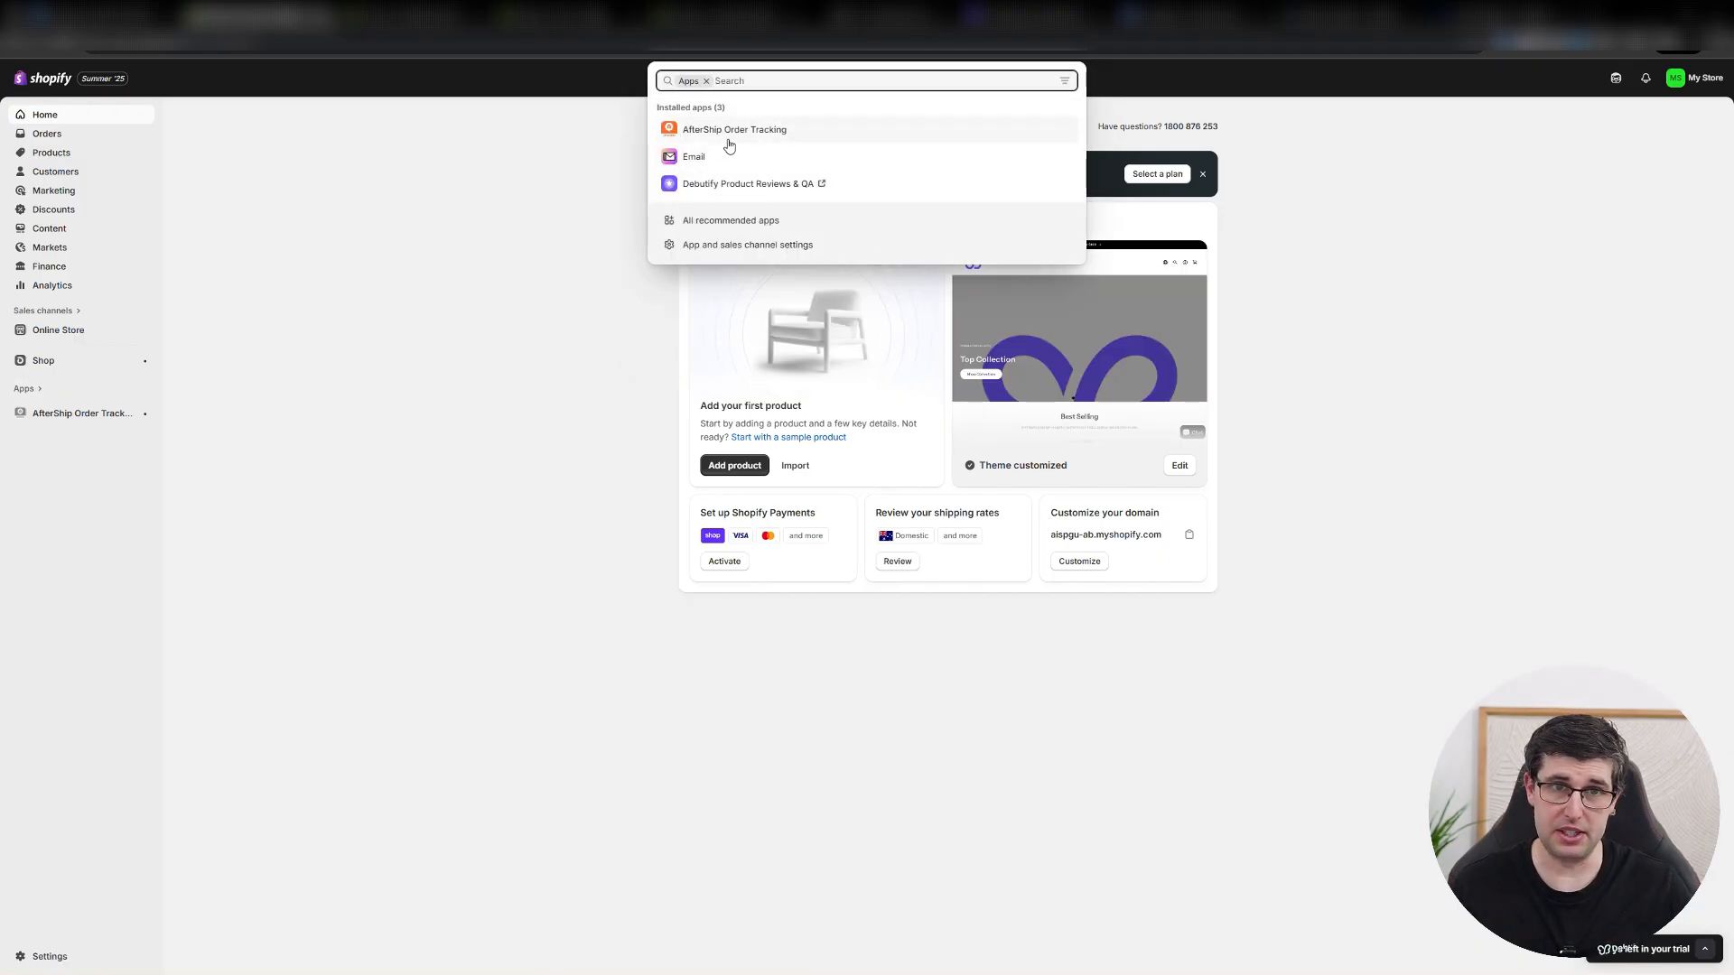
pyautogui.click(697, 157)
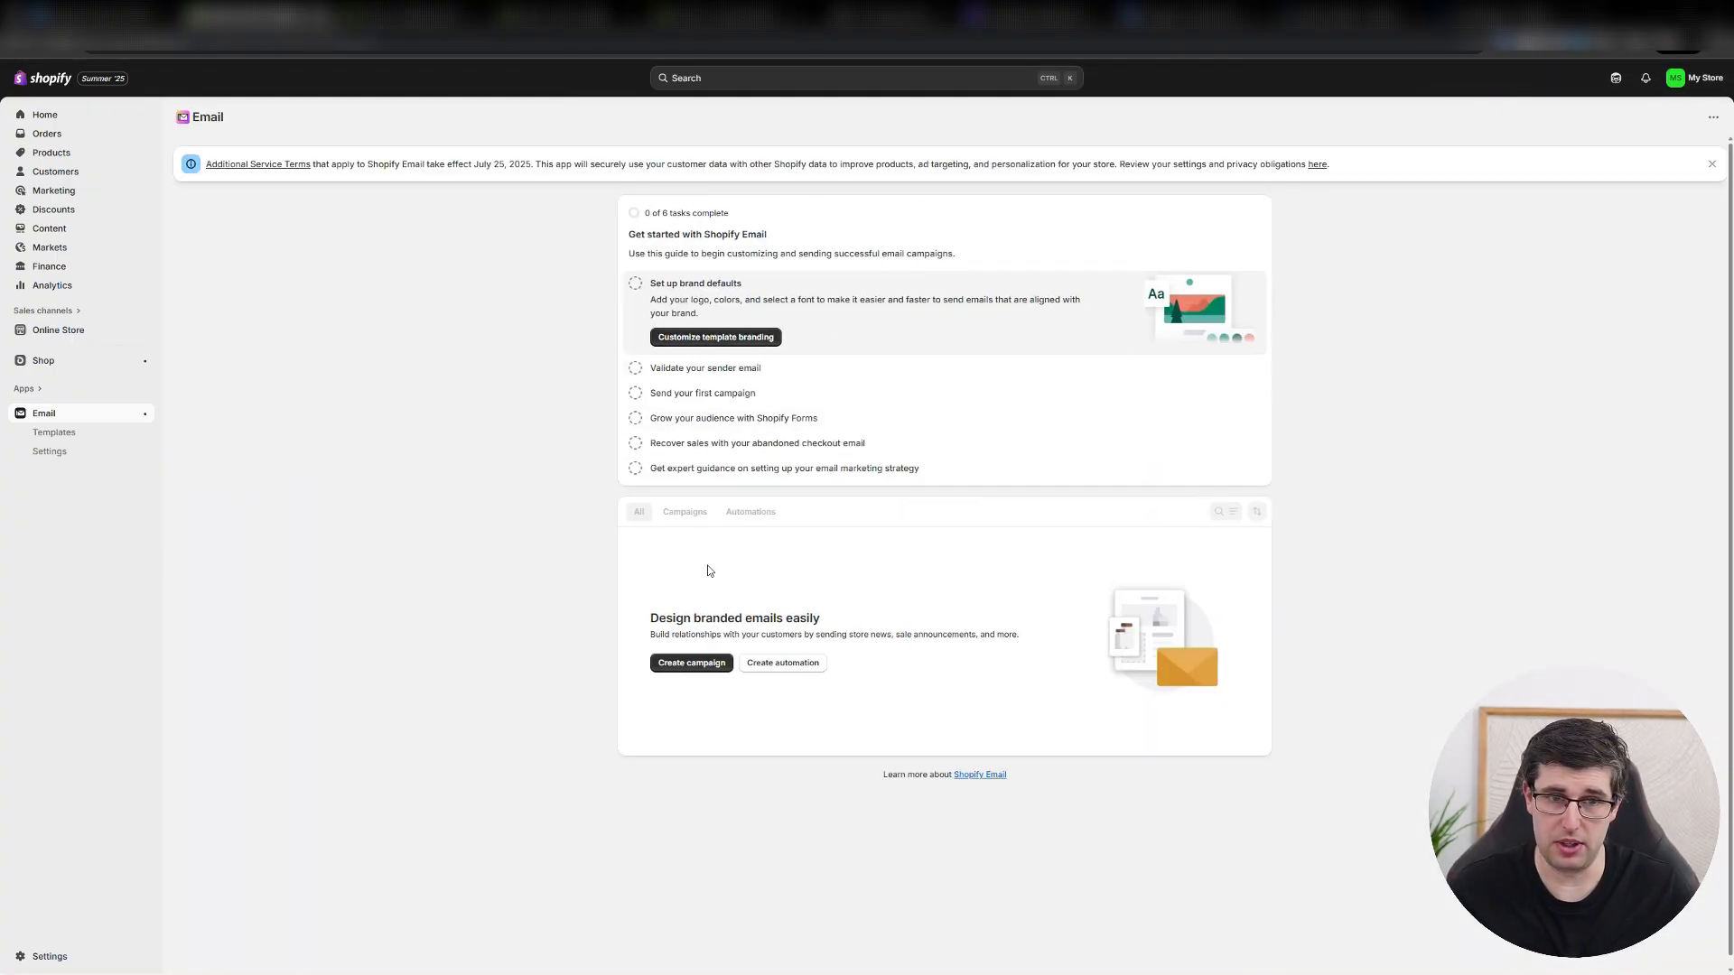
pyautogui.click(789, 663)
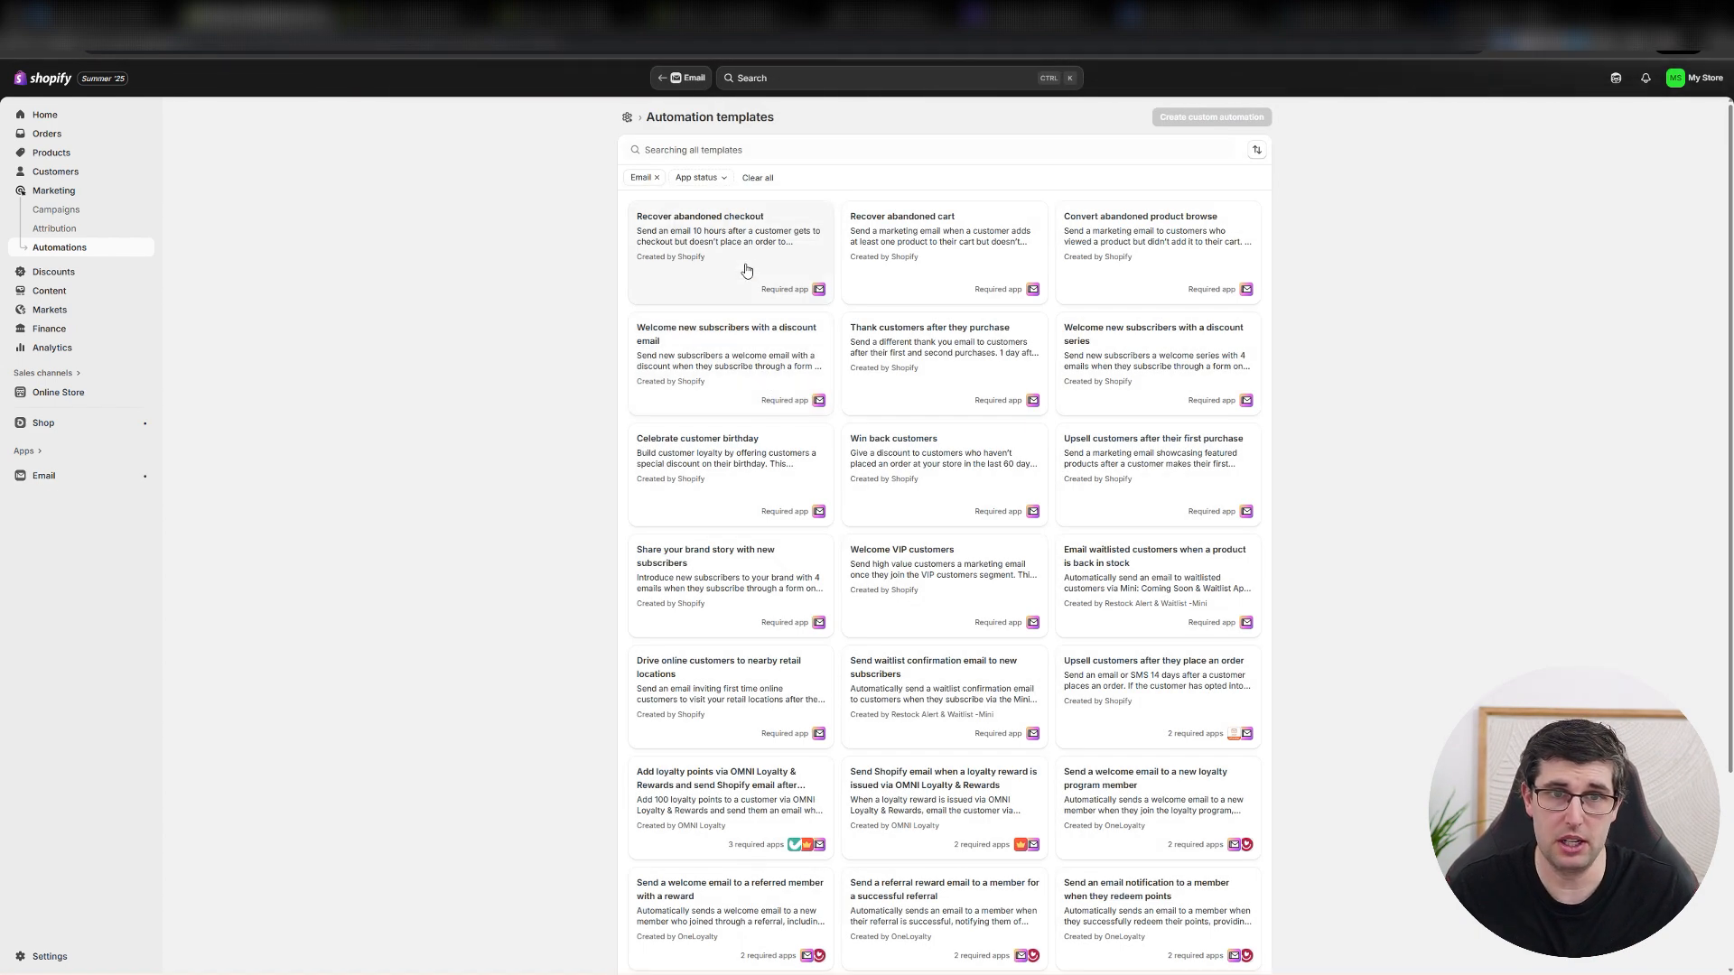
# Examine the Recover abandoned checkout template's workflow, close it and look through the other email automation templates.
pyautogui.click(741, 263)
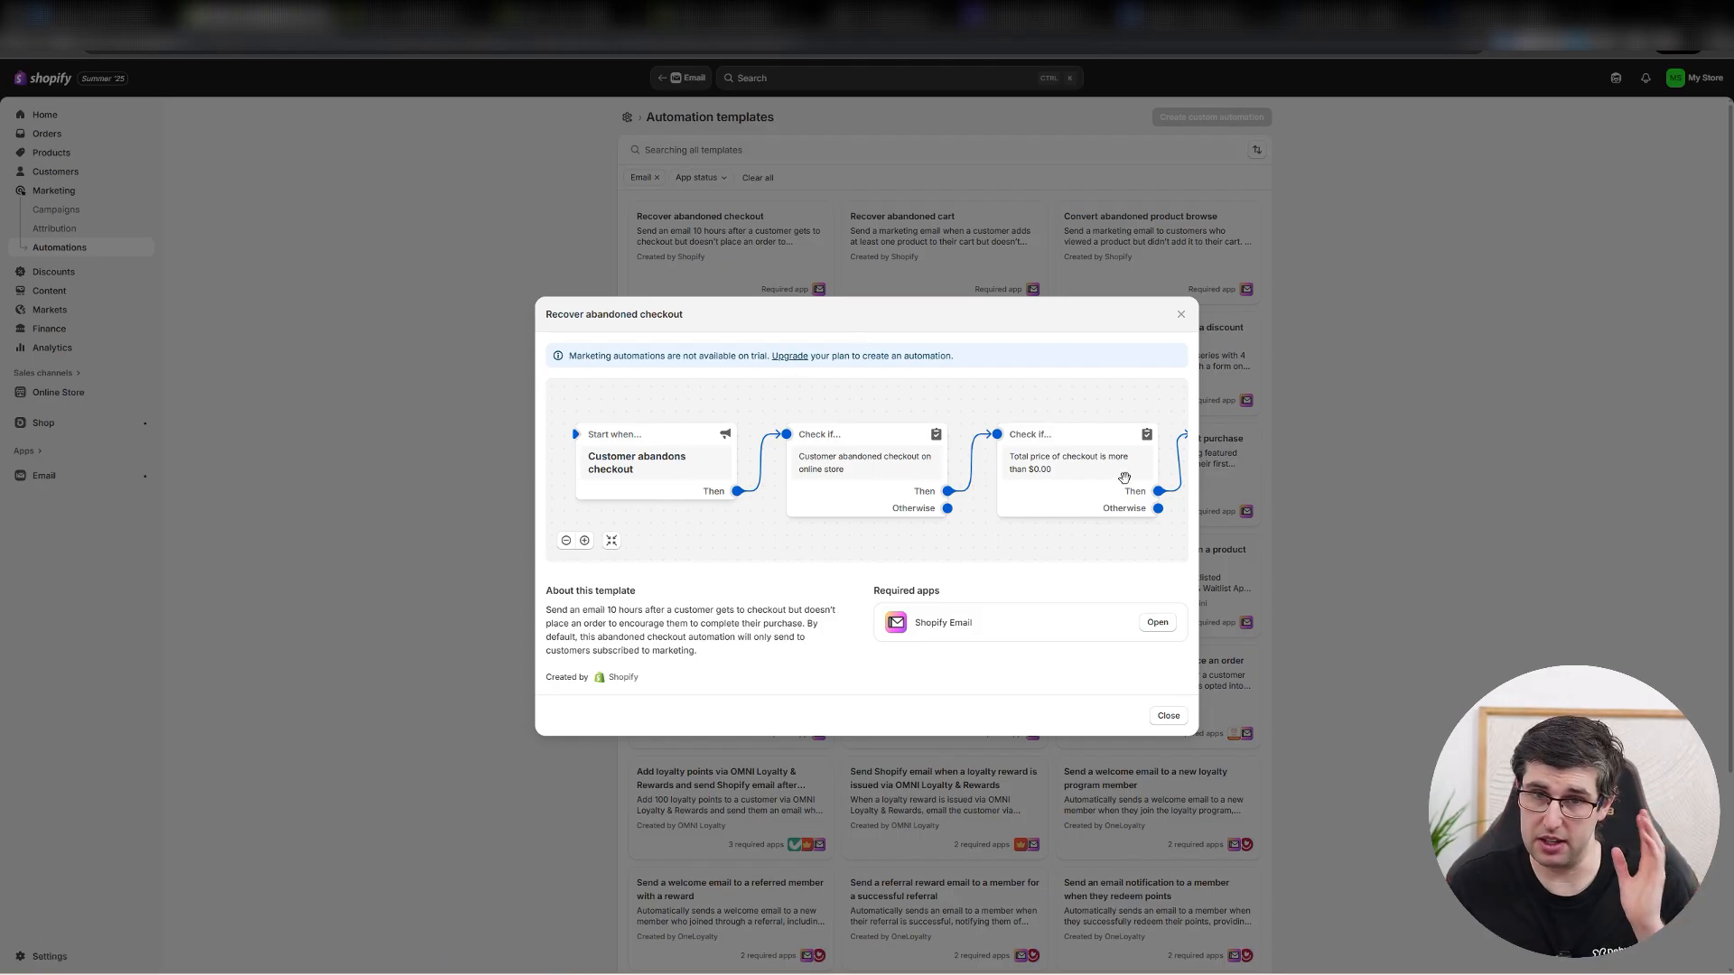
pyautogui.click(1180, 314)
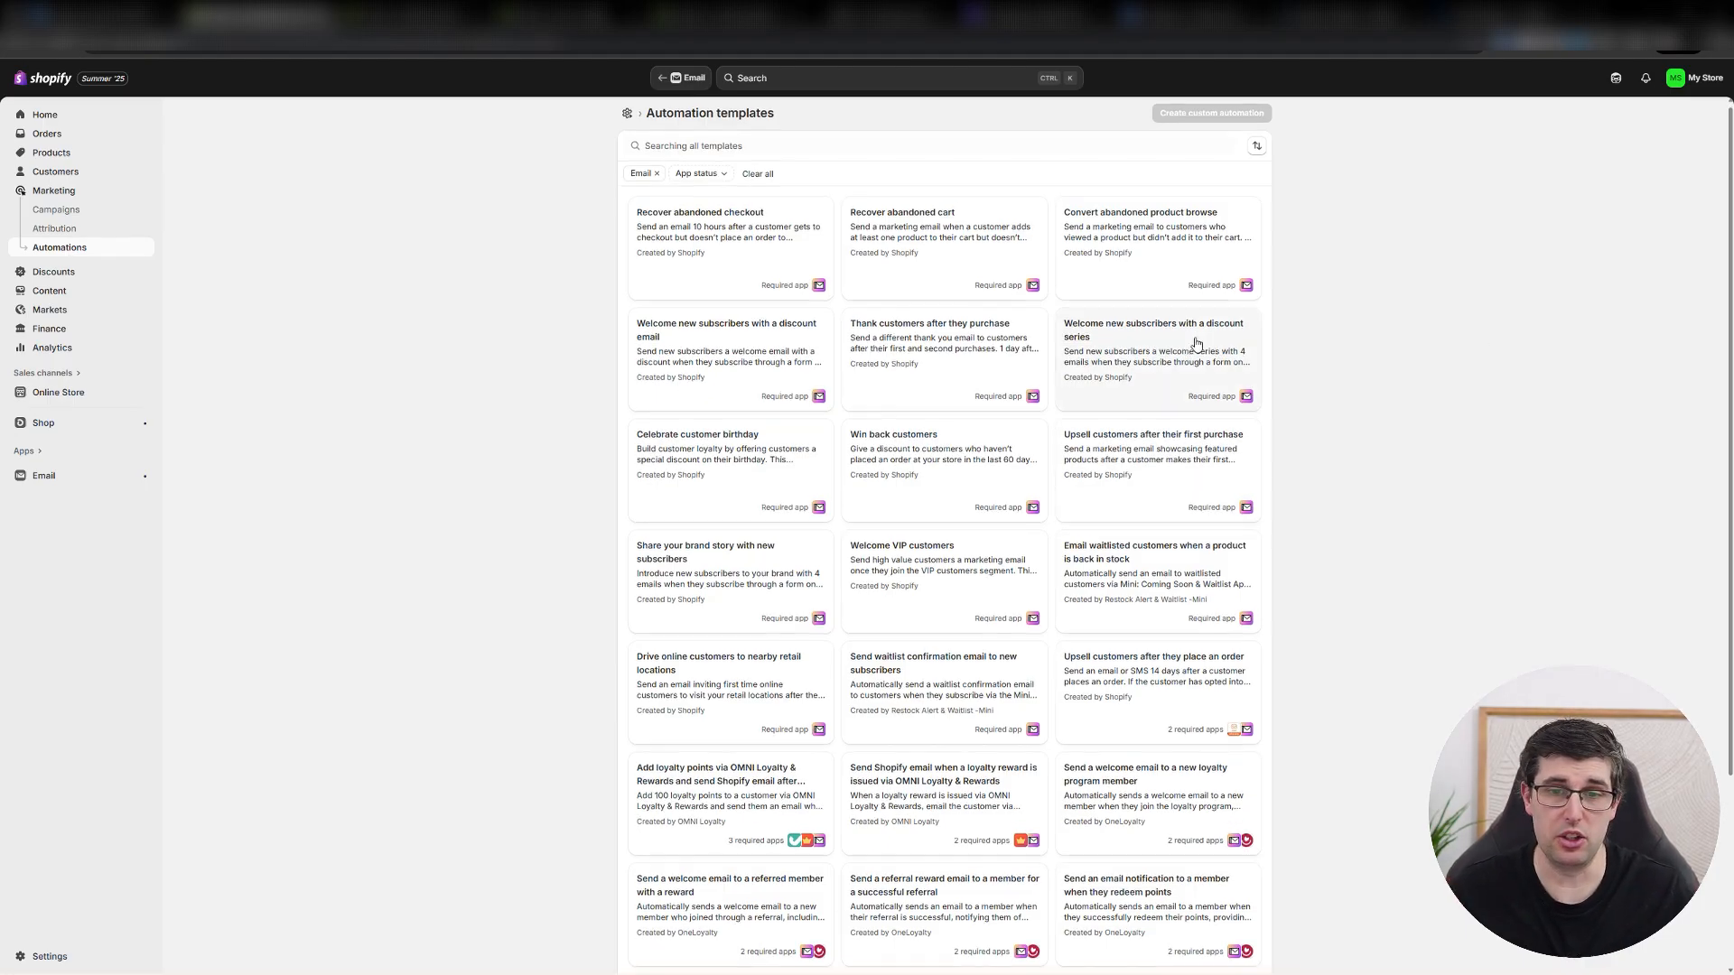
pyautogui.scroll(-3, 1210, 444)
pyautogui.scroll(2, 1055, 632)
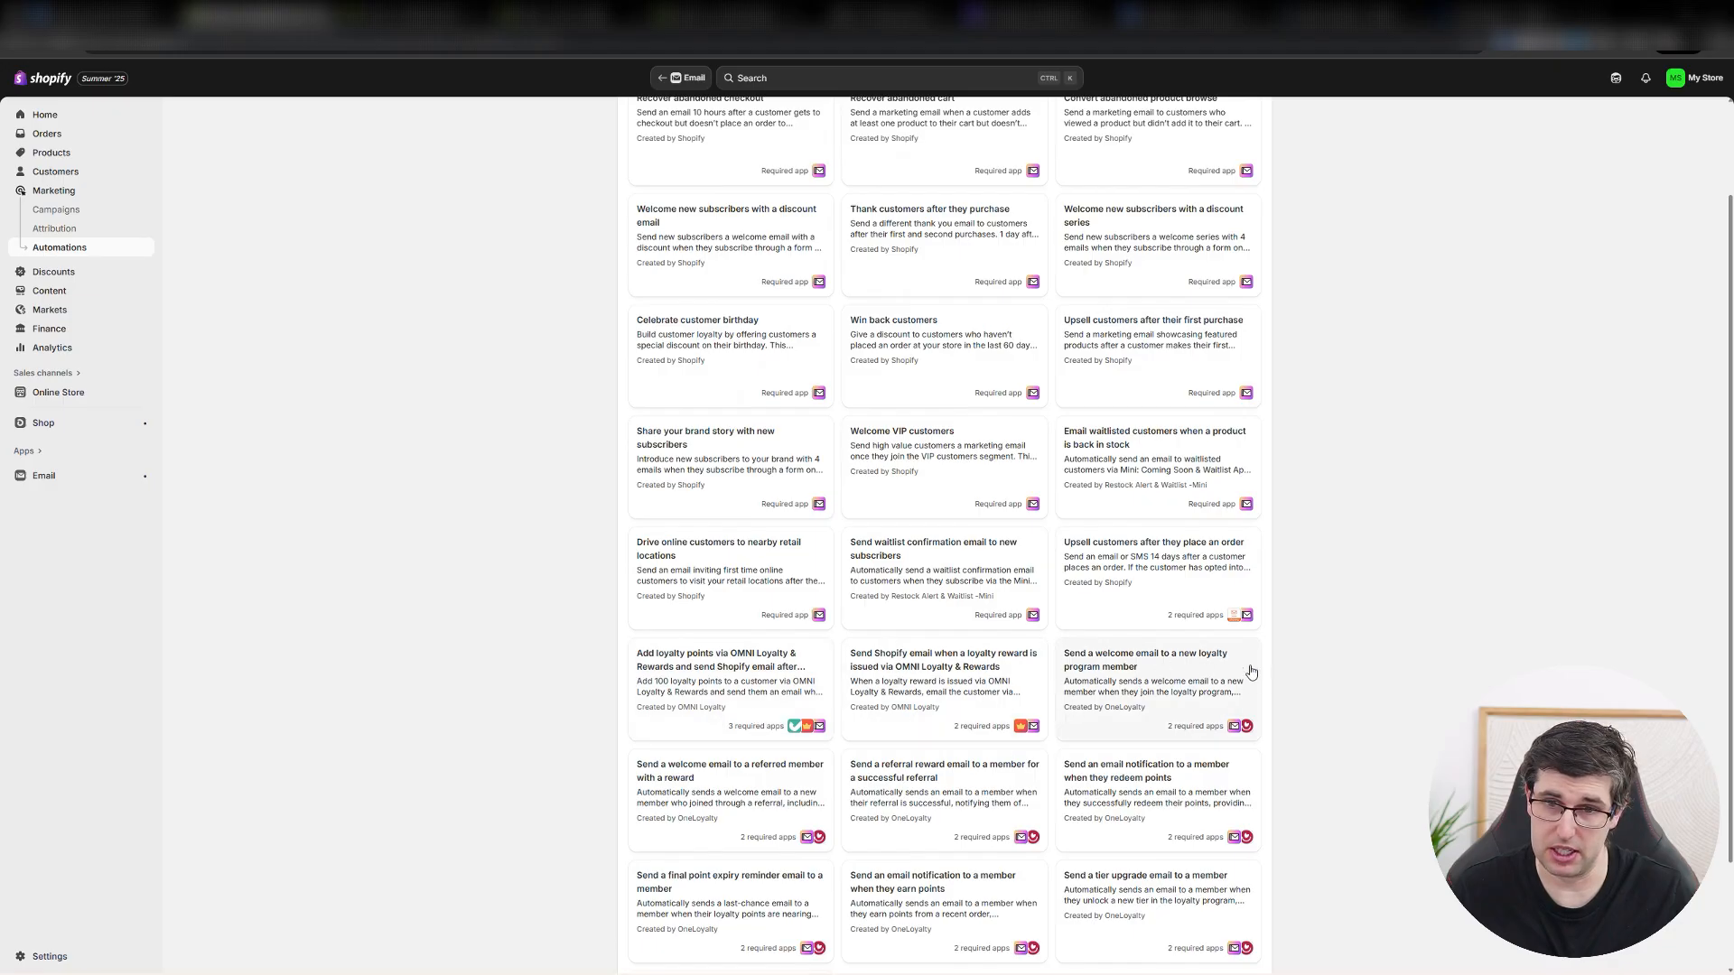
pyautogui.scroll(2, 1324, 583)
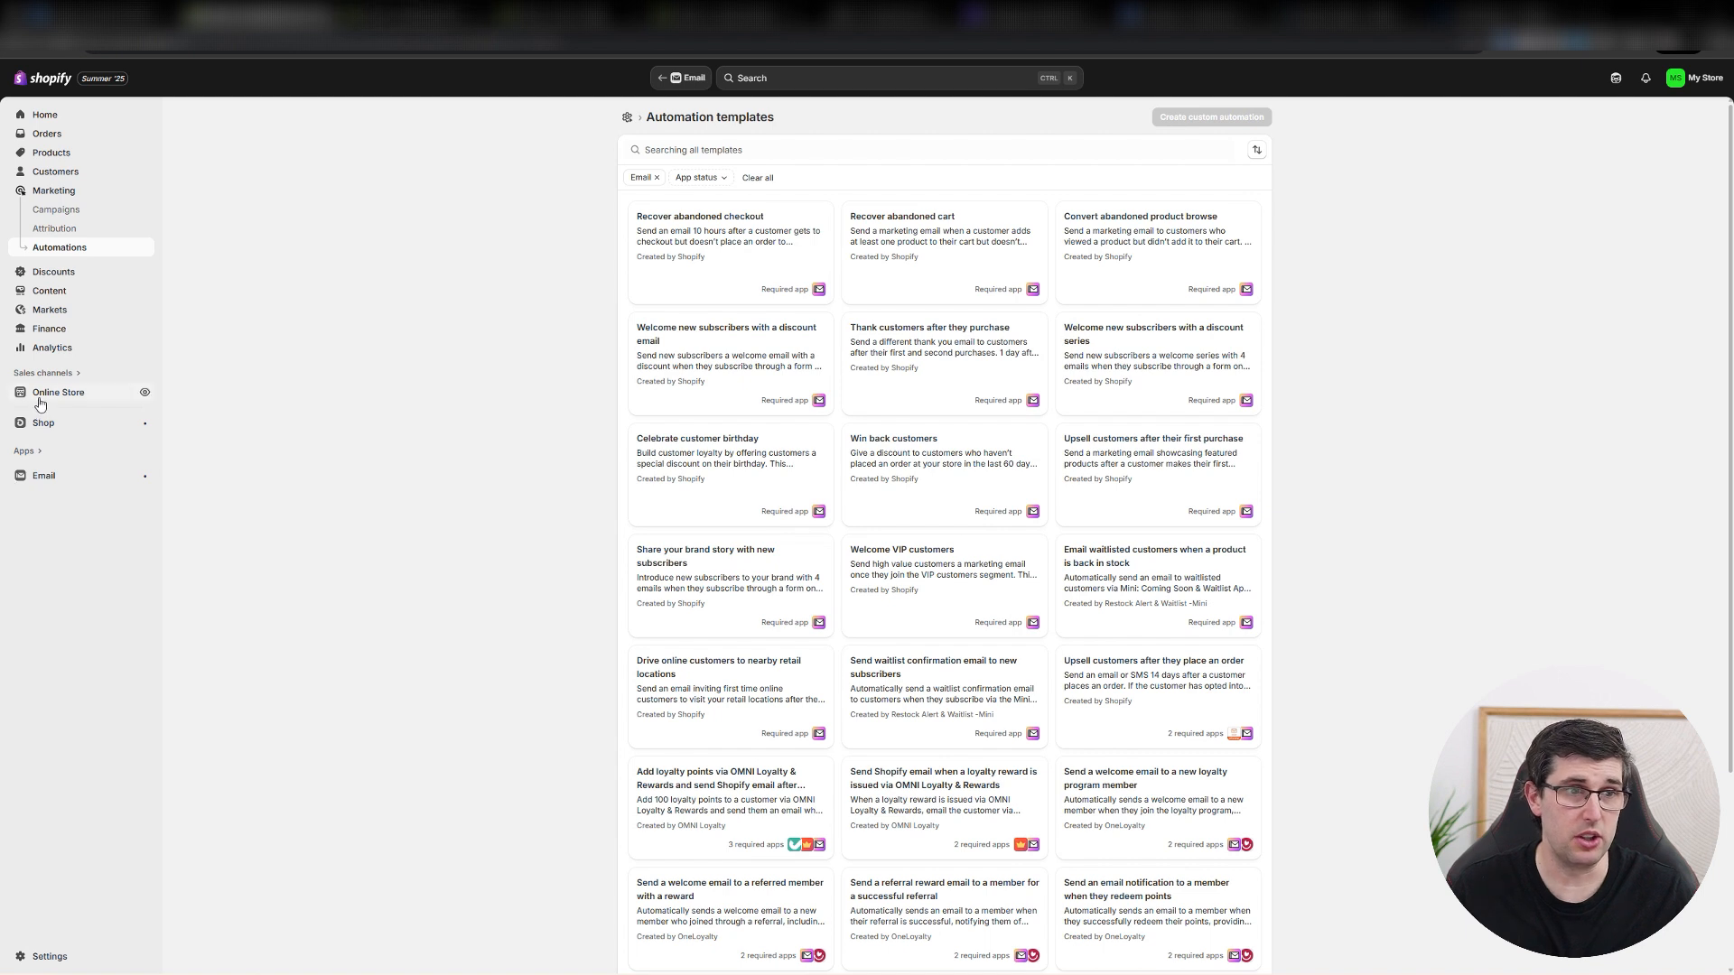
# Open the AfterShip Order Tracking app's tracking pages and open the default tracking-page for editing.
pyautogui.click(35, 458)
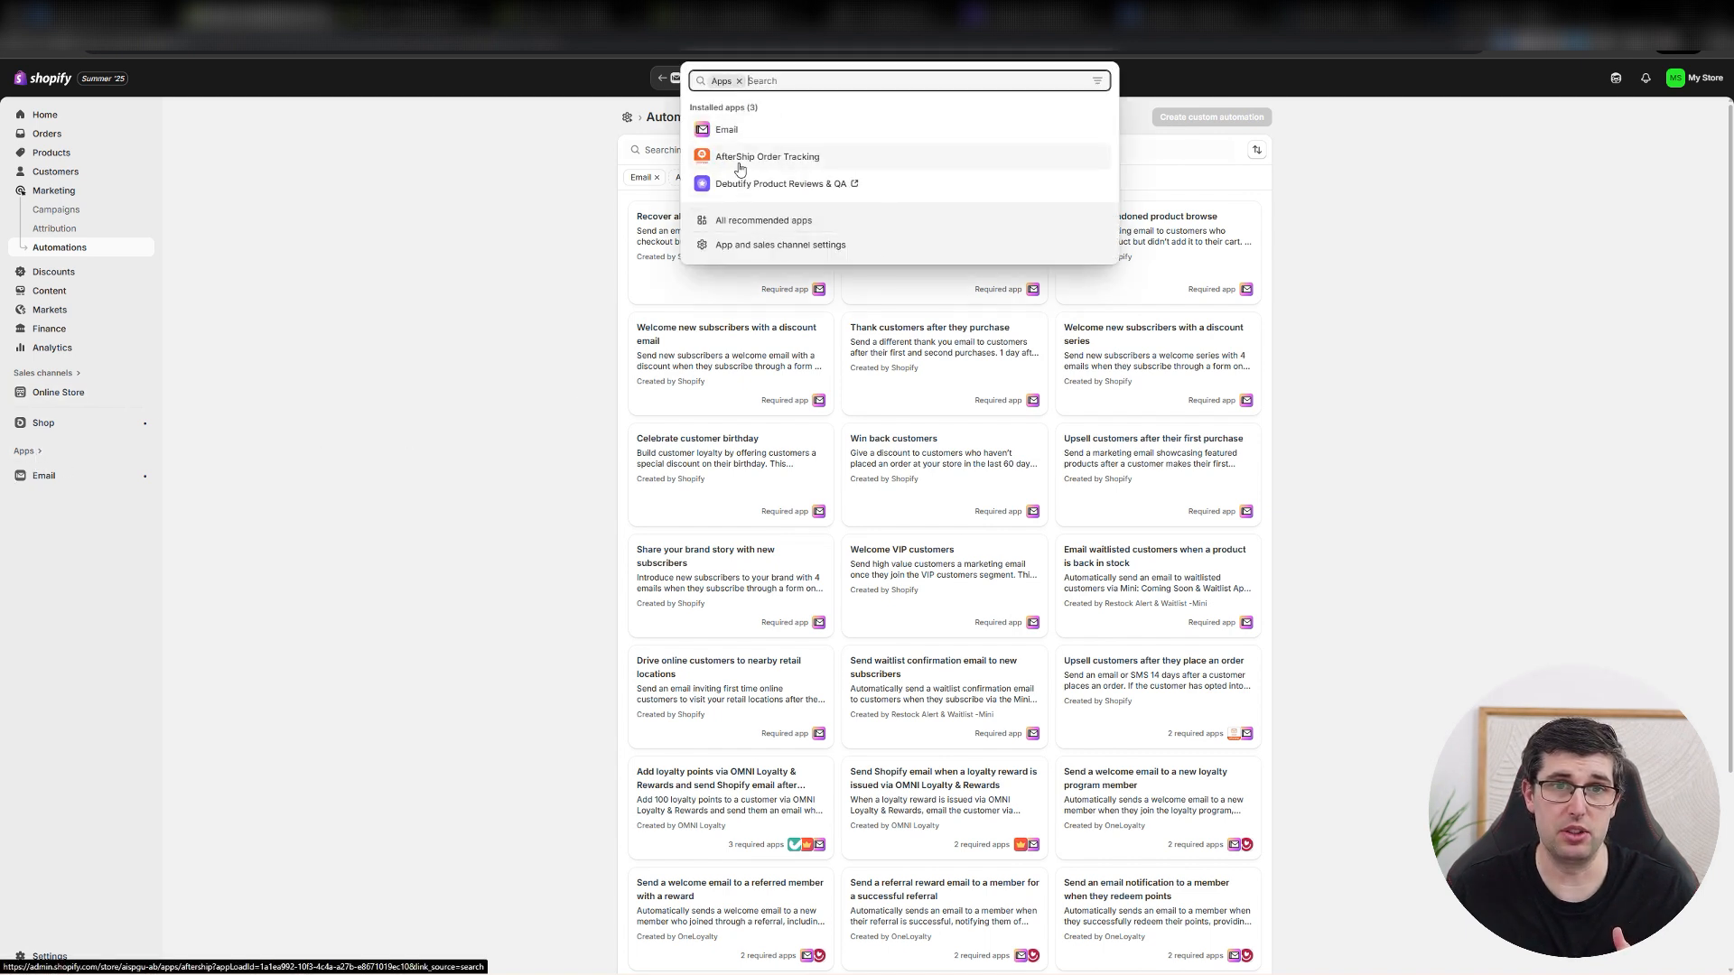
pyautogui.click(741, 172)
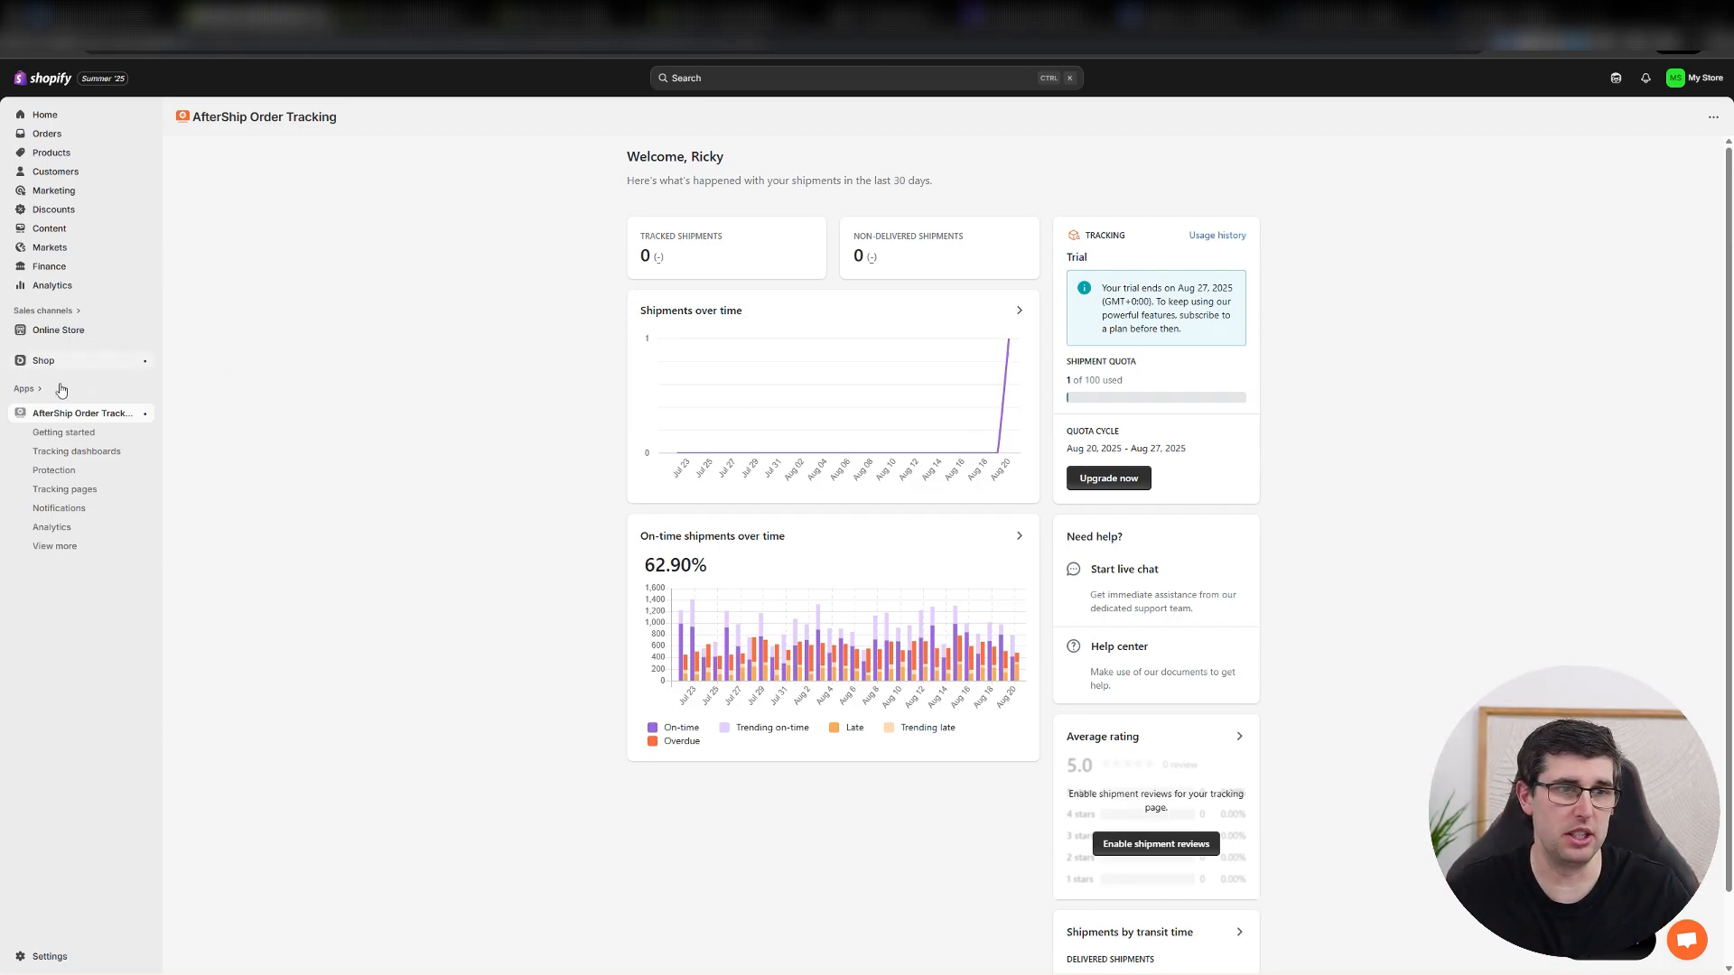
pyautogui.click(87, 489)
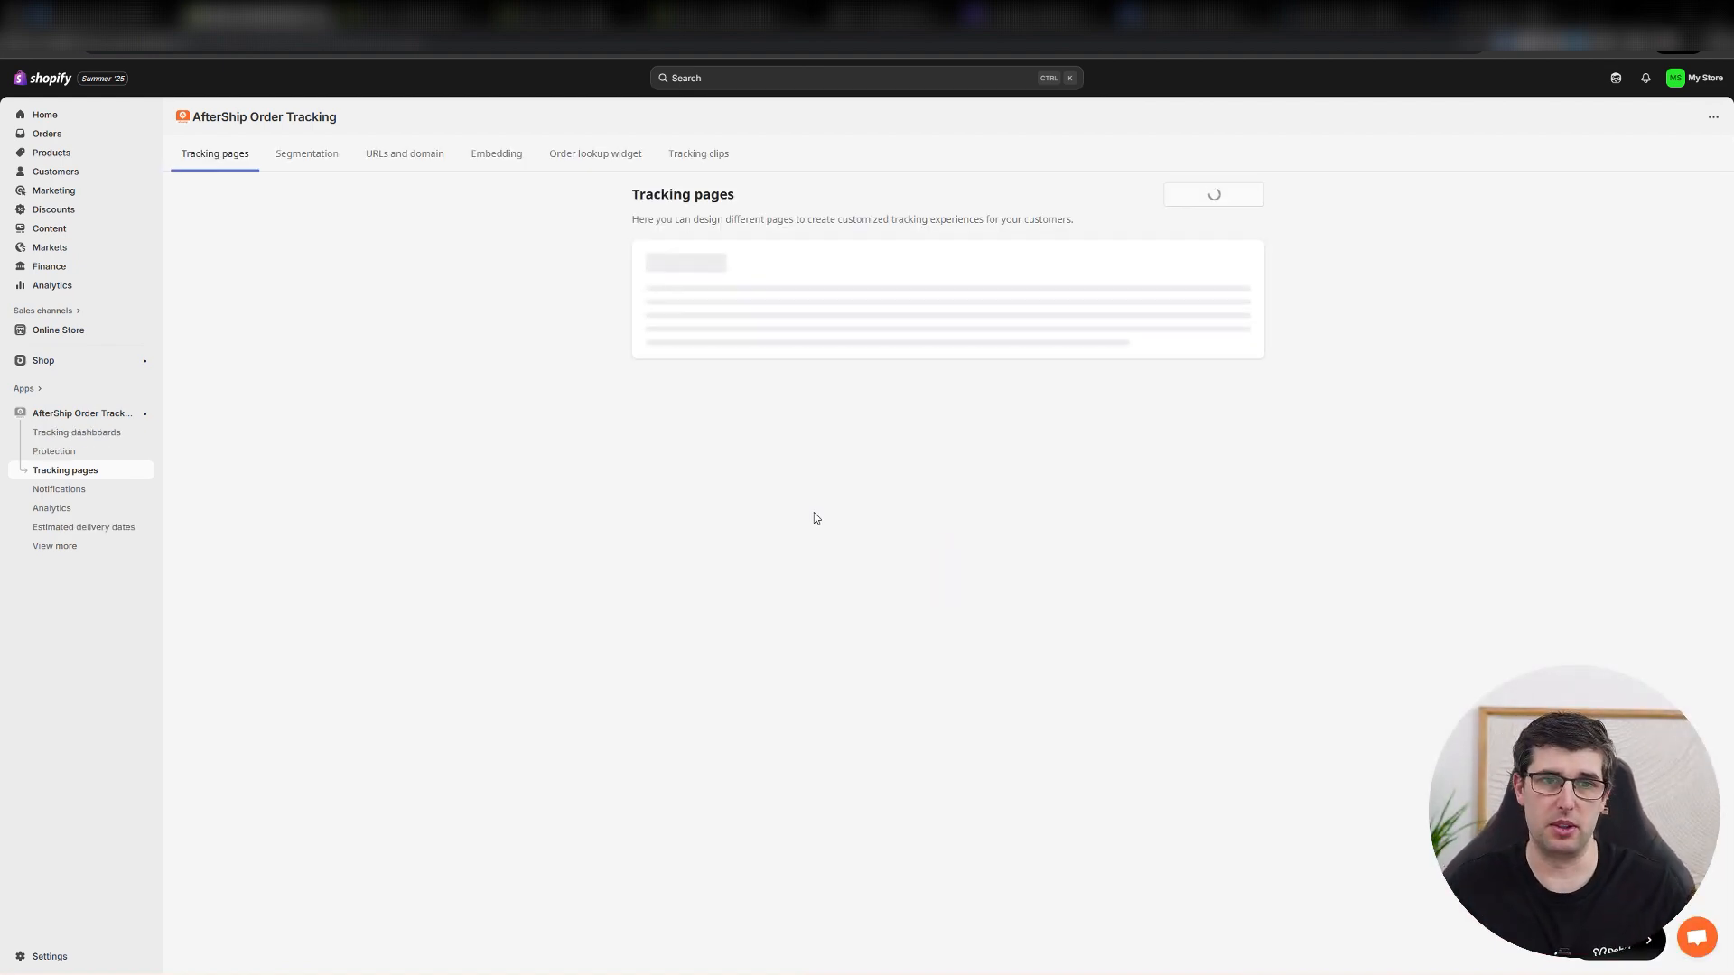
pyautogui.scroll(-2, 534, 522)
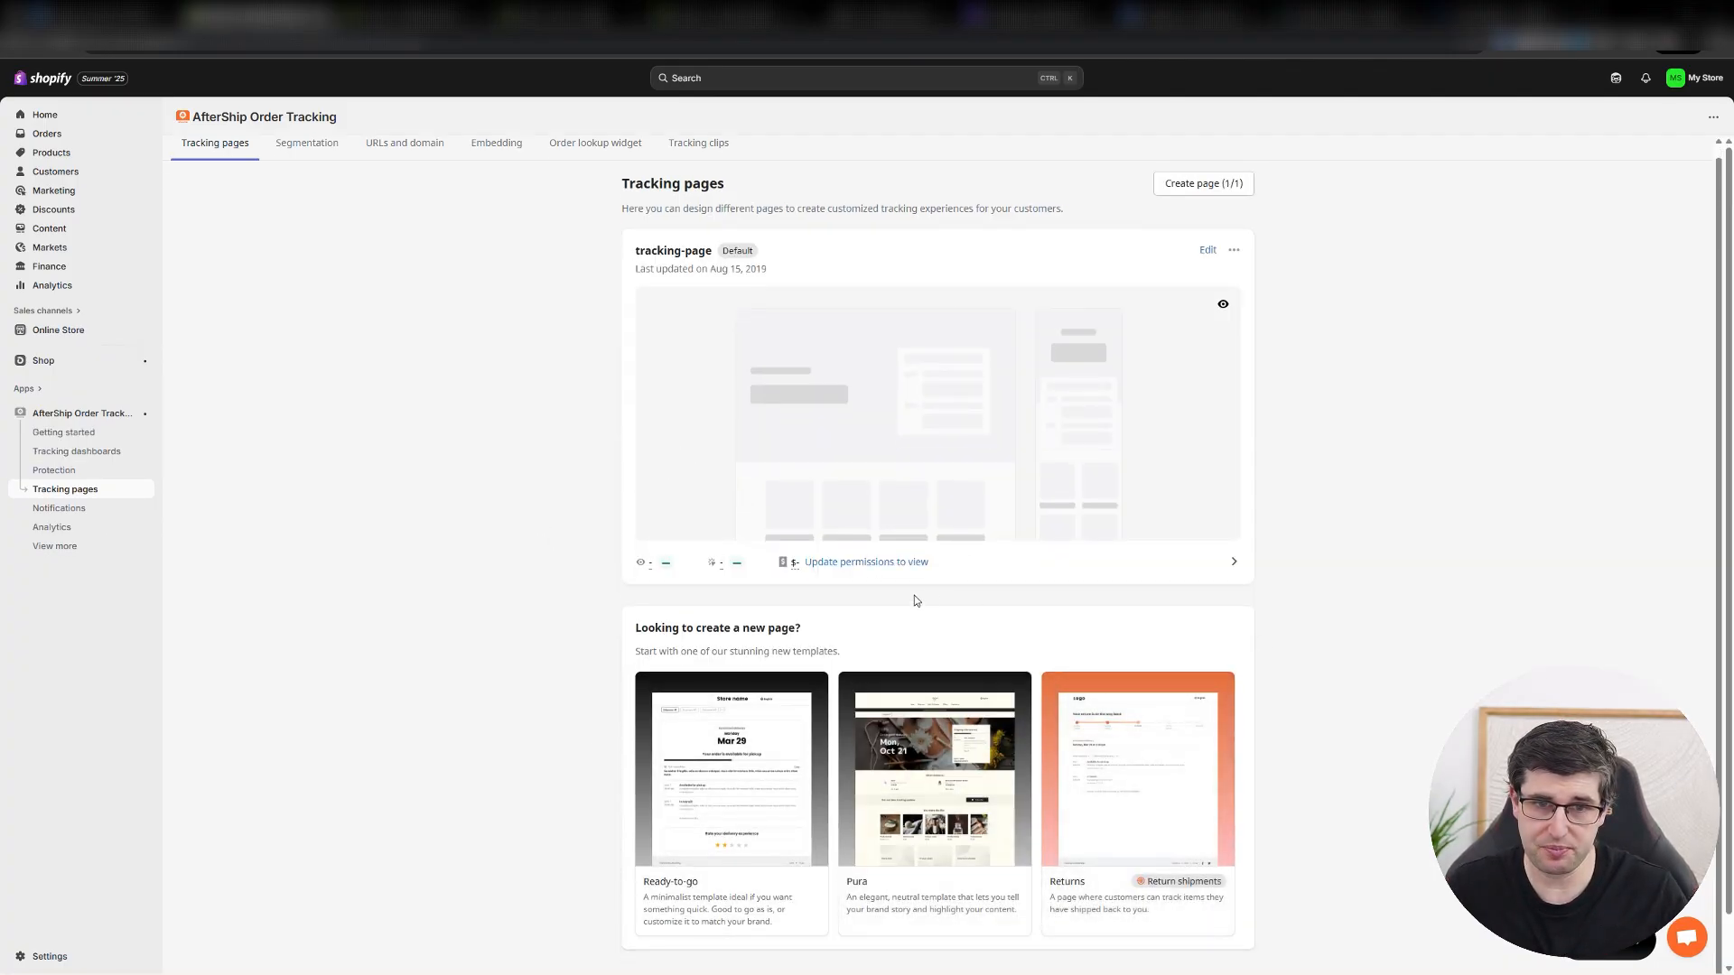
pyautogui.click(1207, 249)
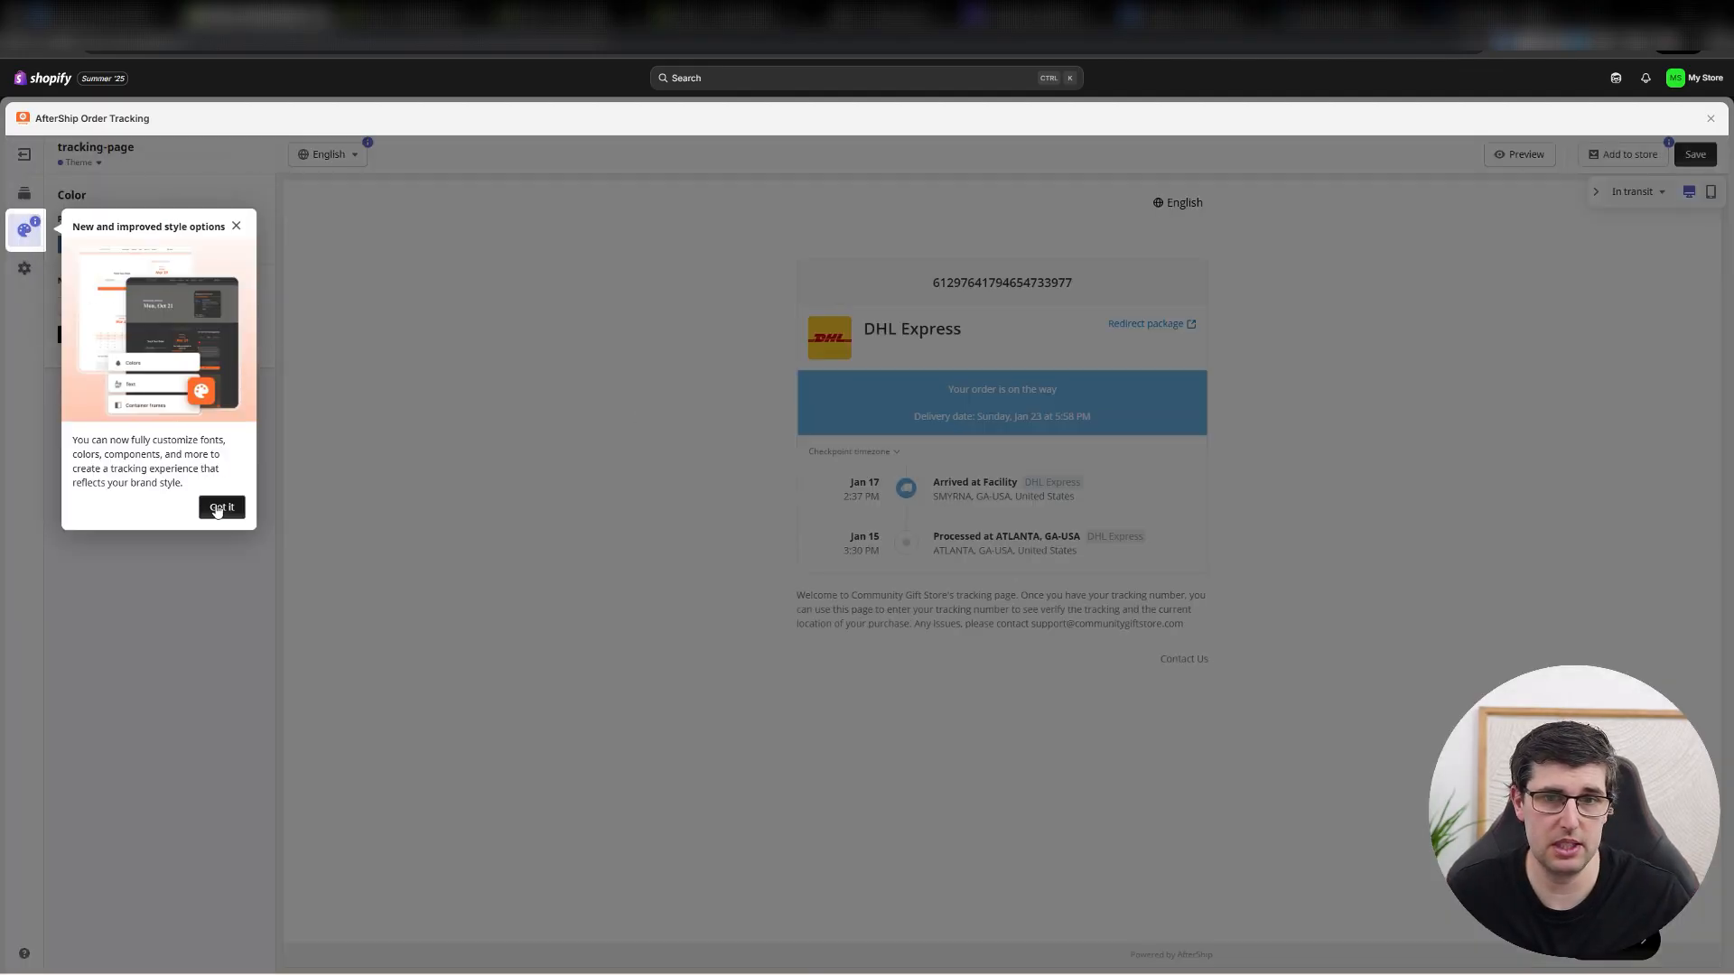
pyautogui.click(222, 507)
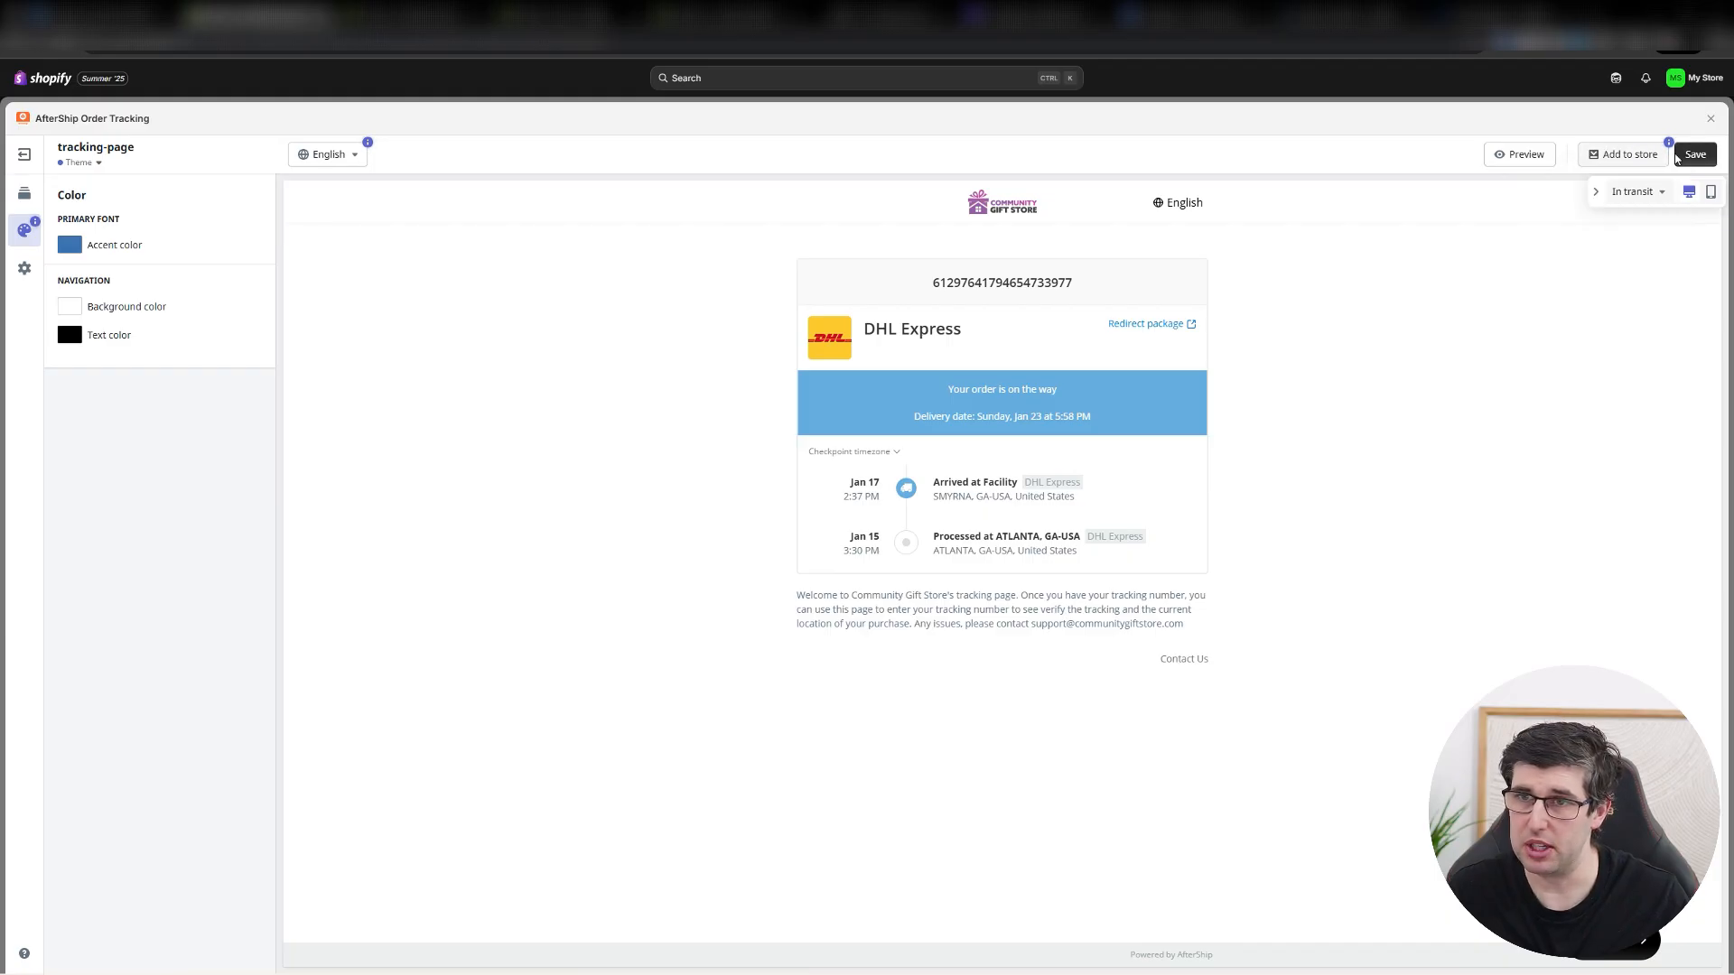
pyautogui.click(1592, 157)
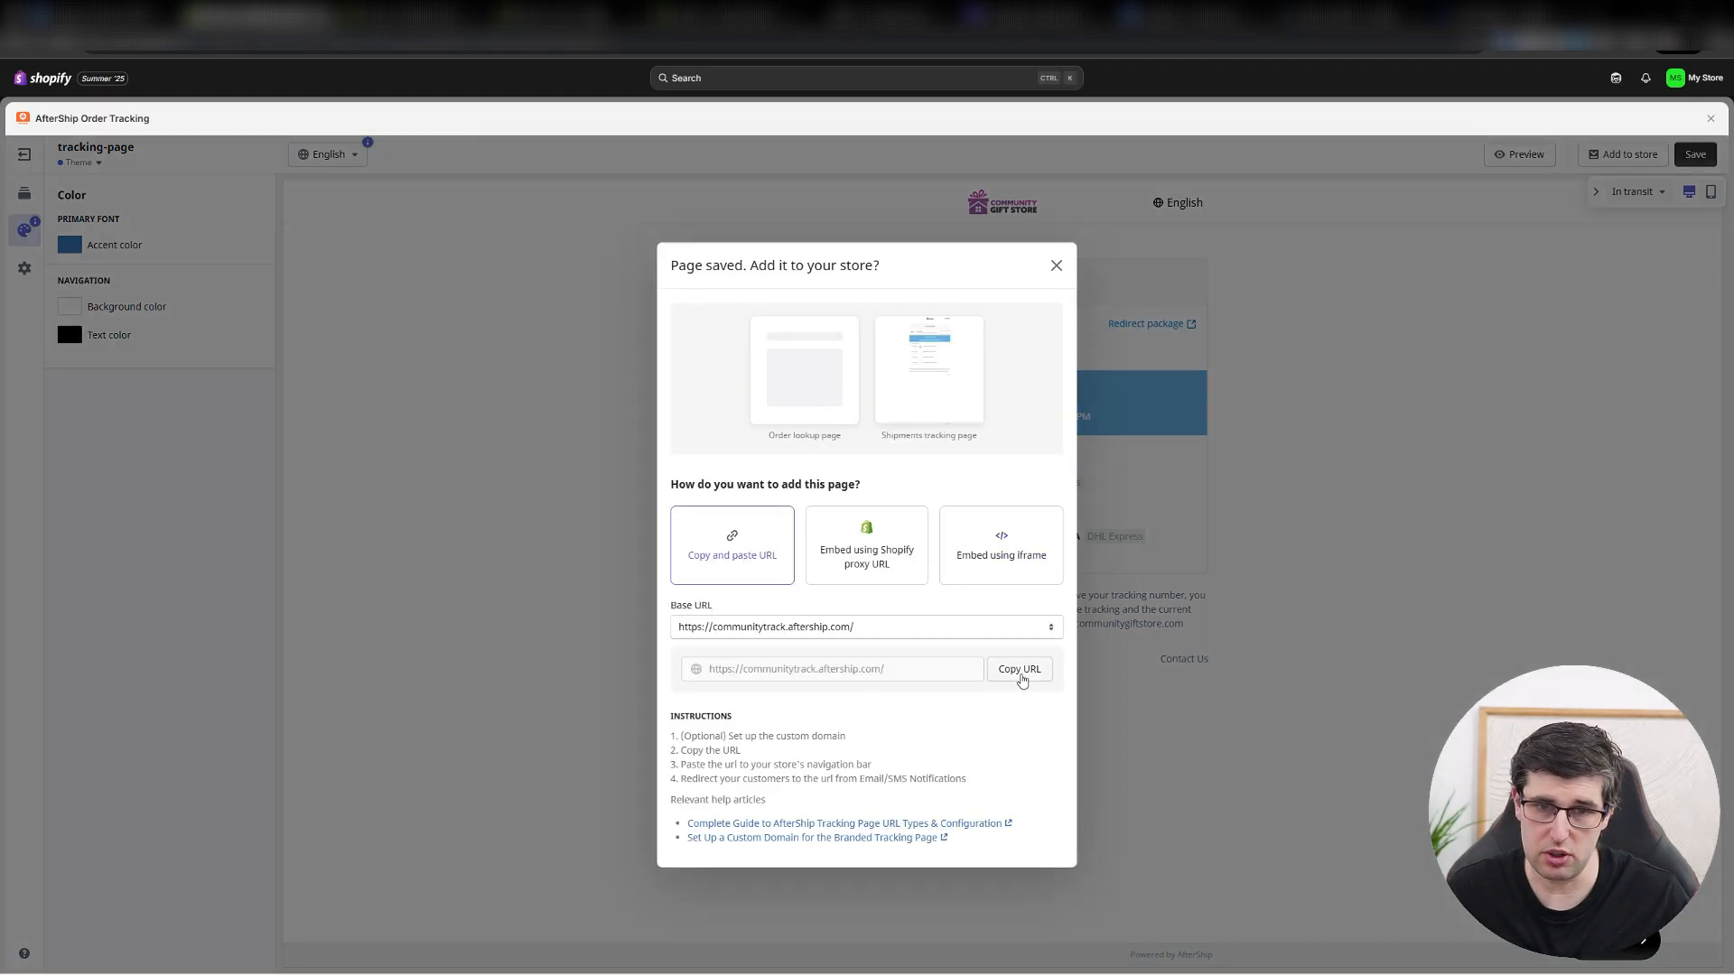
pyautogui.click(1024, 676)
pyautogui.click(1056, 265)
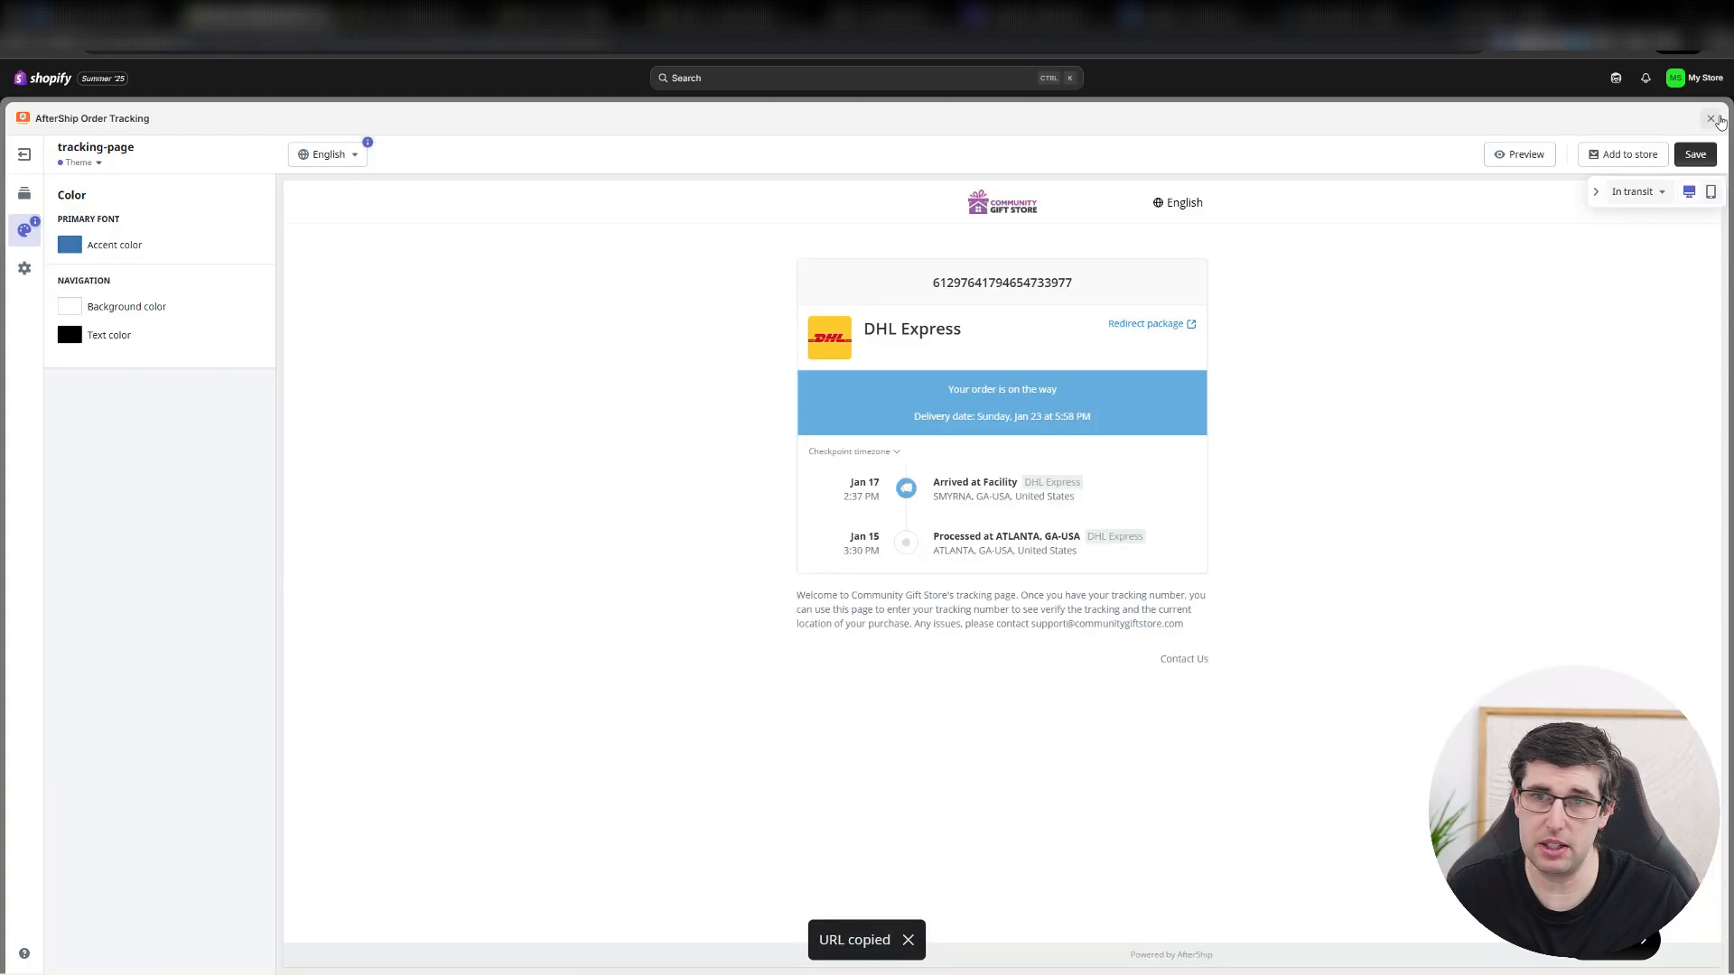
pyautogui.click(1710, 118)
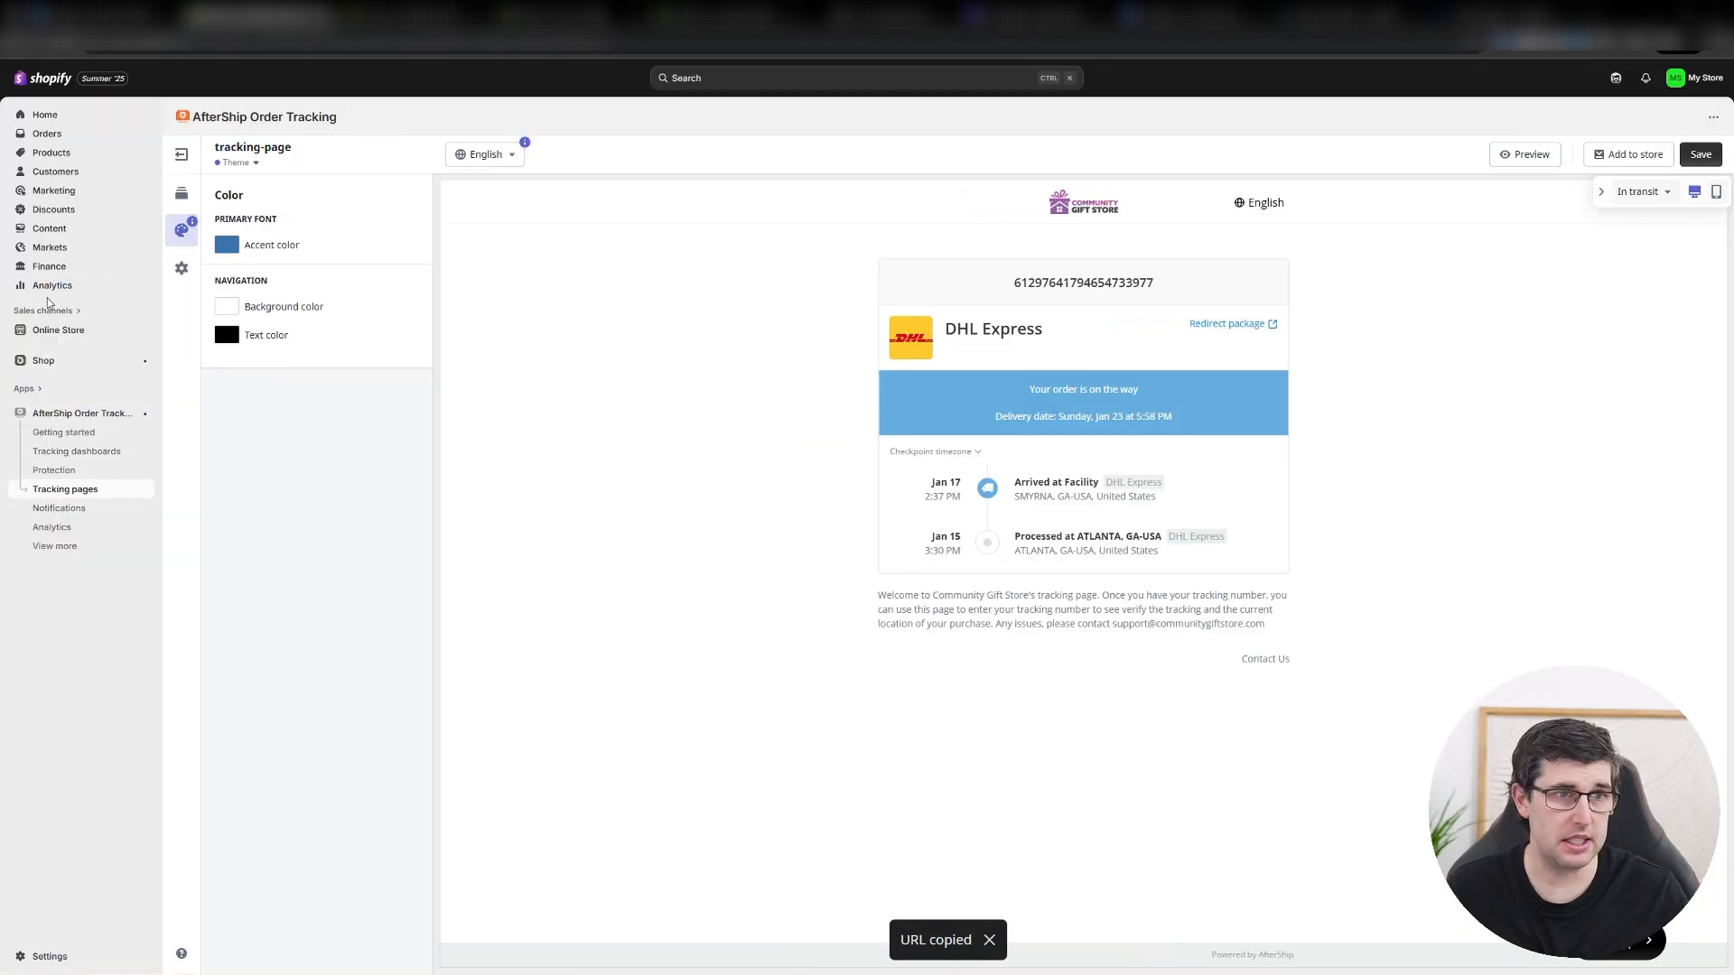
# Look through the store content's metaobjects and files, including the details of the Debutify logo image.
pyautogui.click(46, 230)
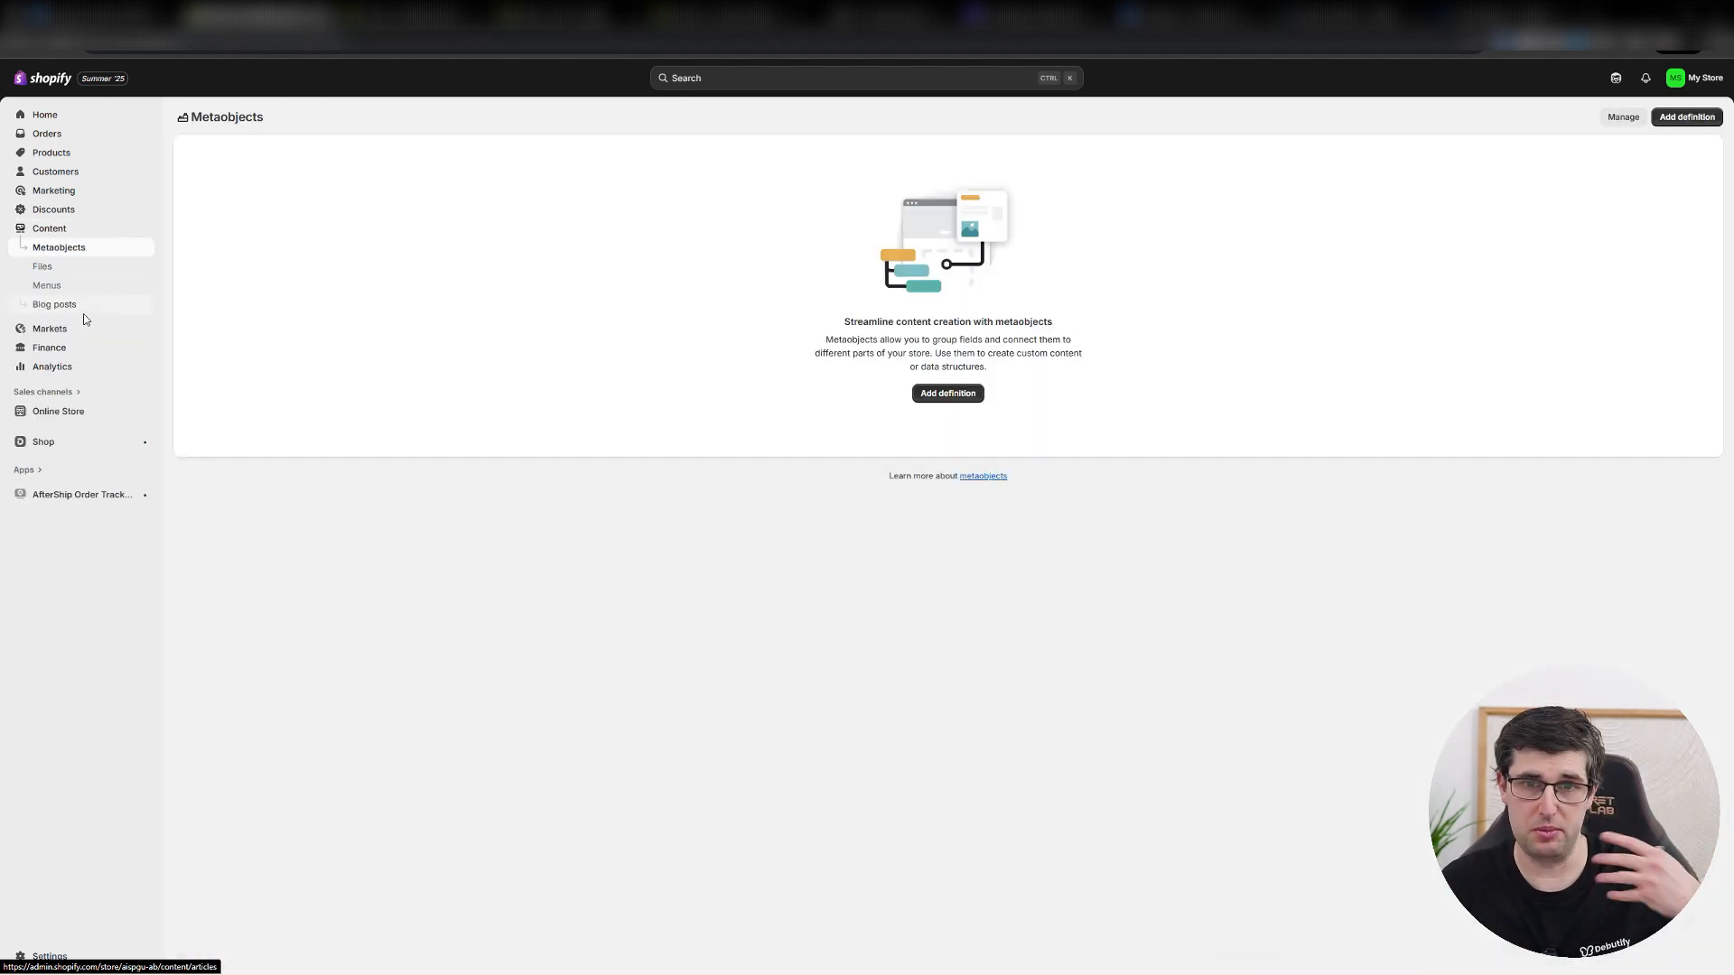
pyautogui.moveTo(933, 322); pyautogui.dragTo(1048, 340)
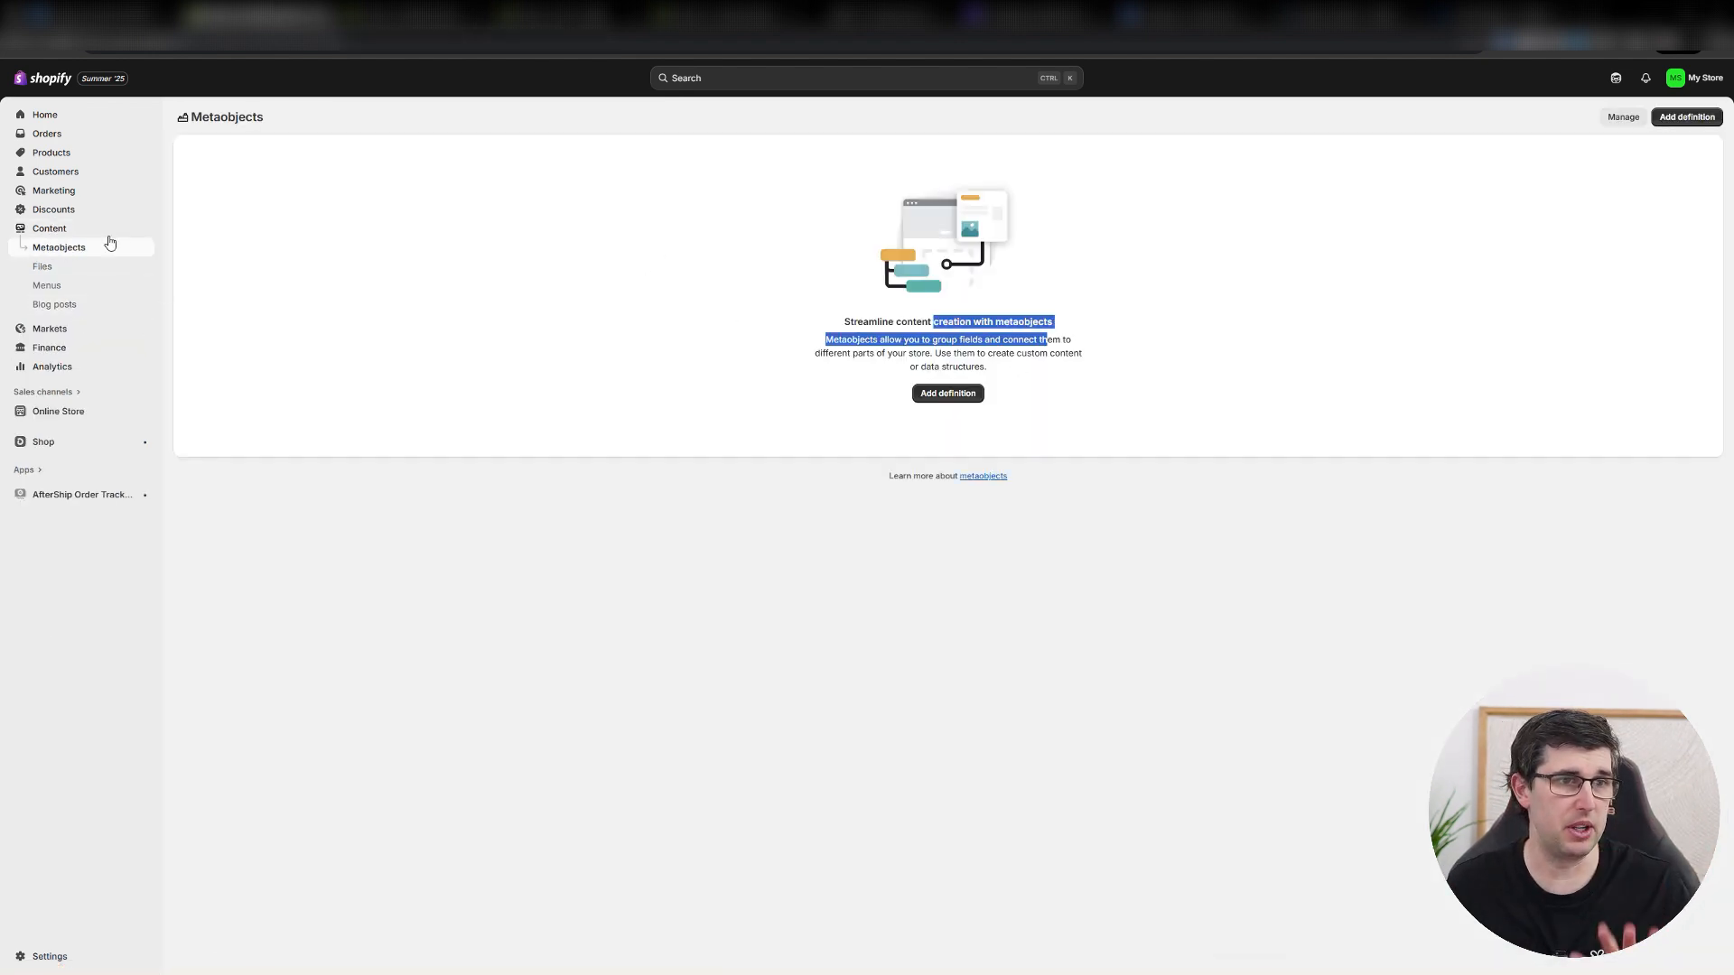
pyautogui.click(33, 273)
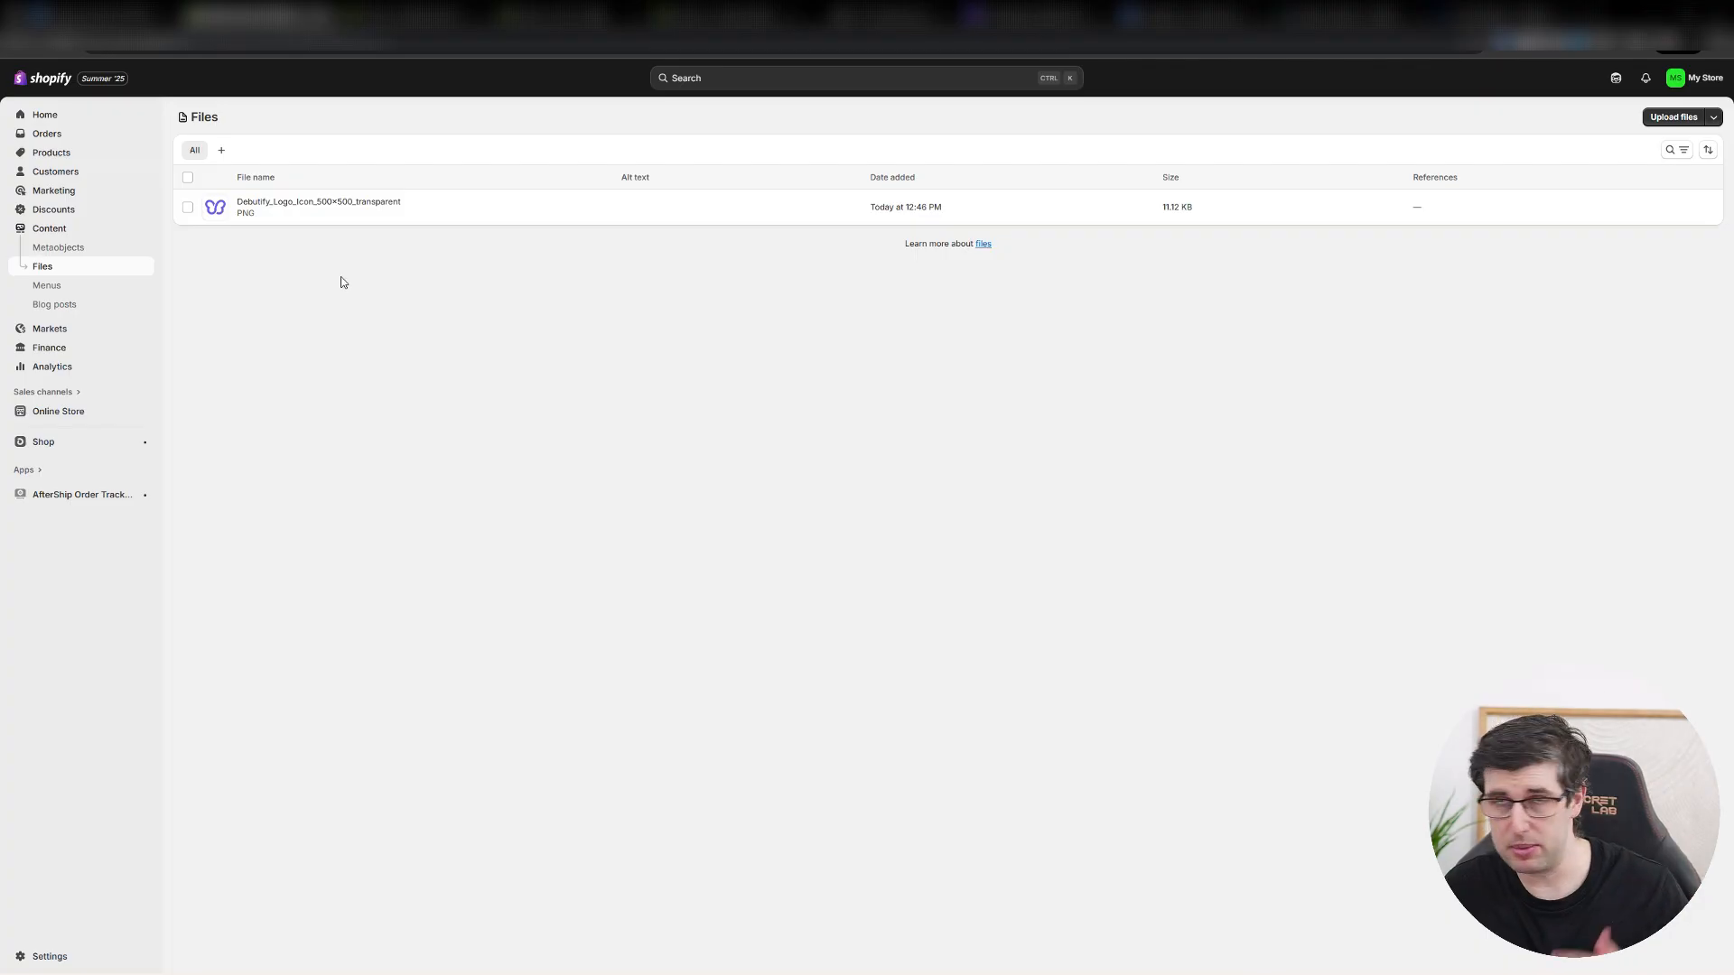
pyautogui.click(437, 215)
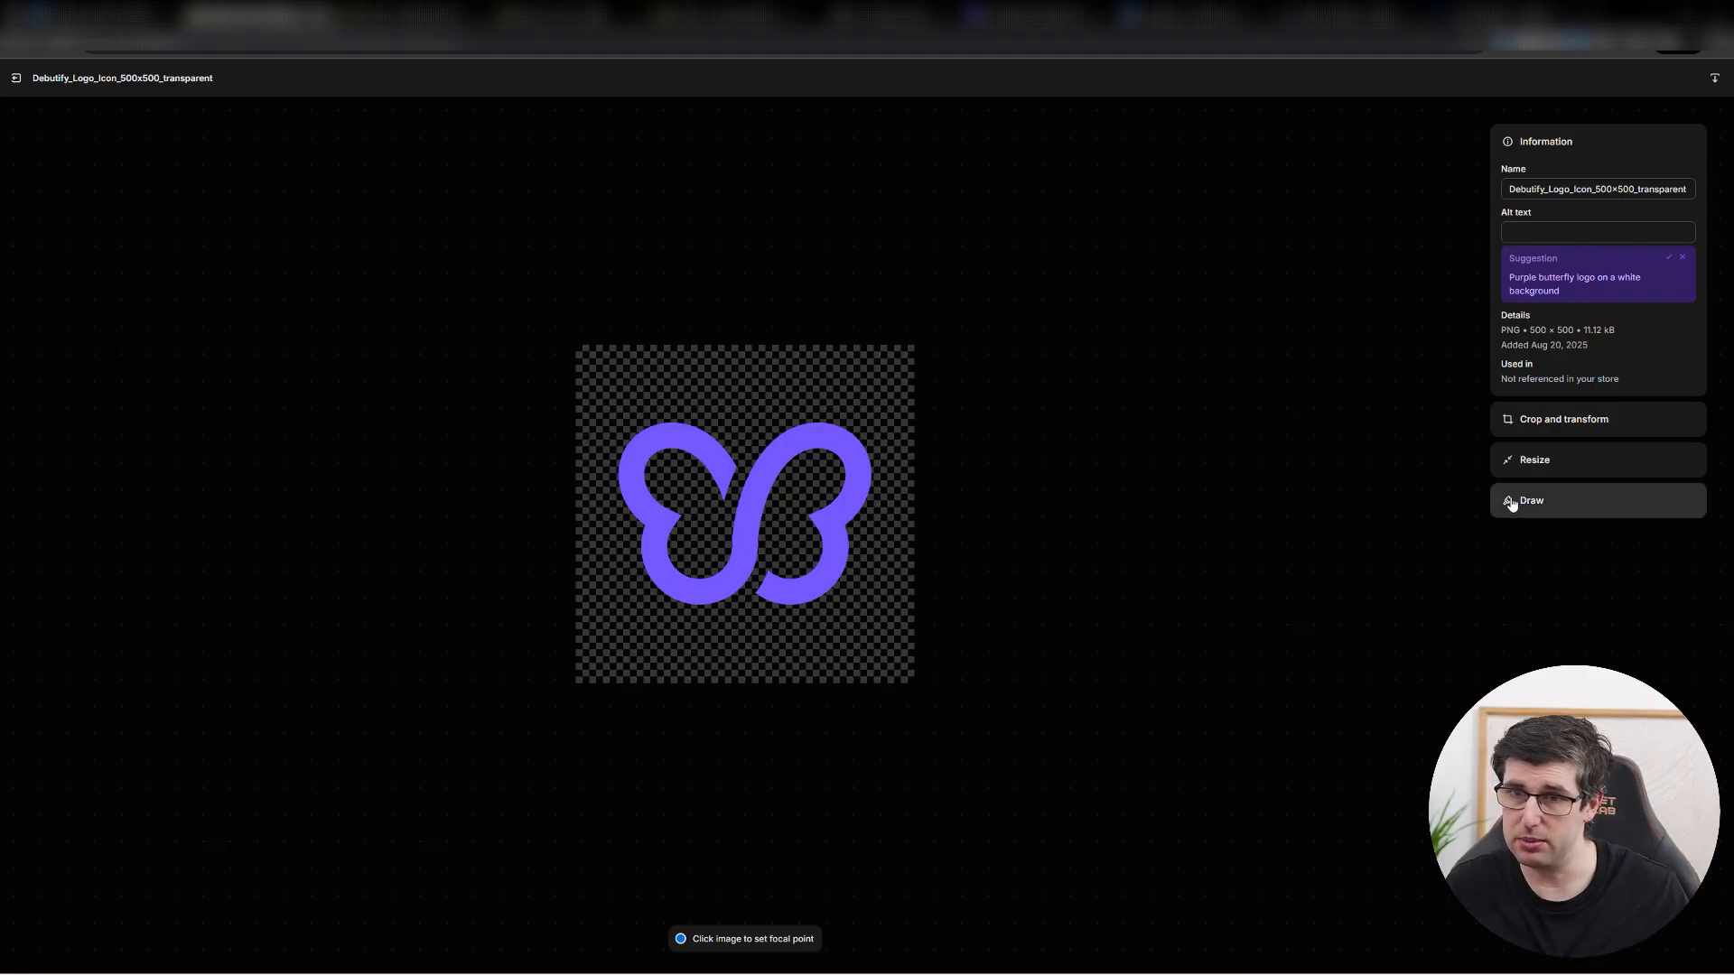
pyautogui.click(16, 78)
pyautogui.click(52, 285)
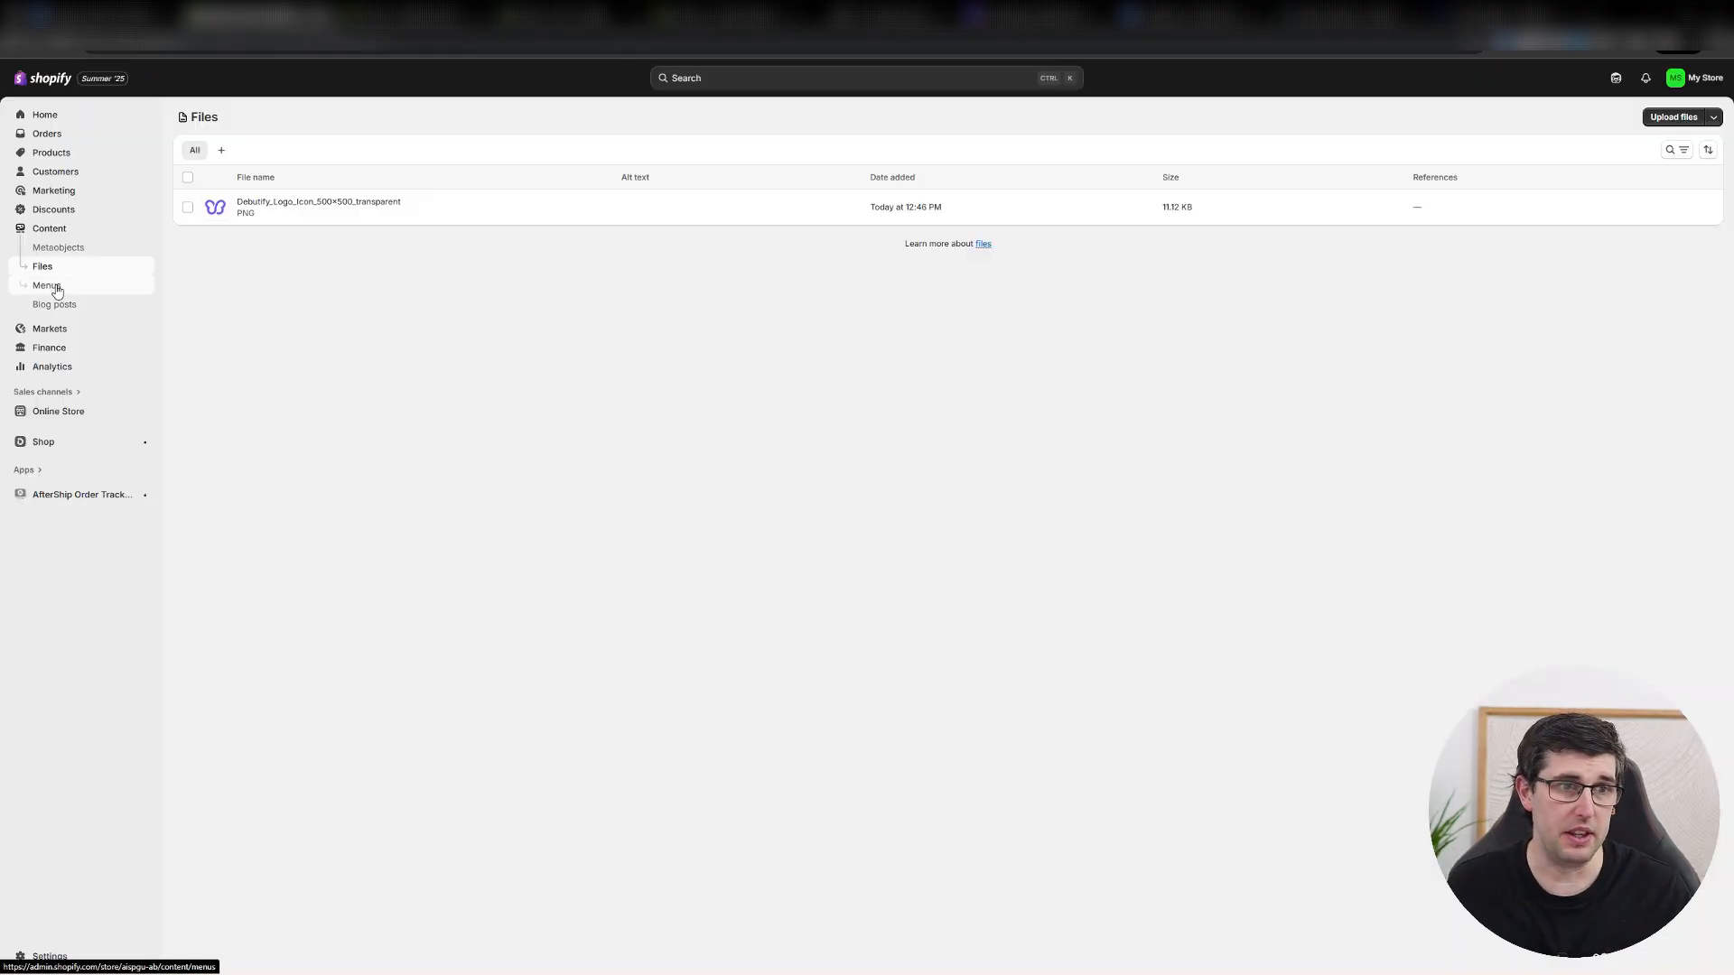
pyautogui.click(718, 172)
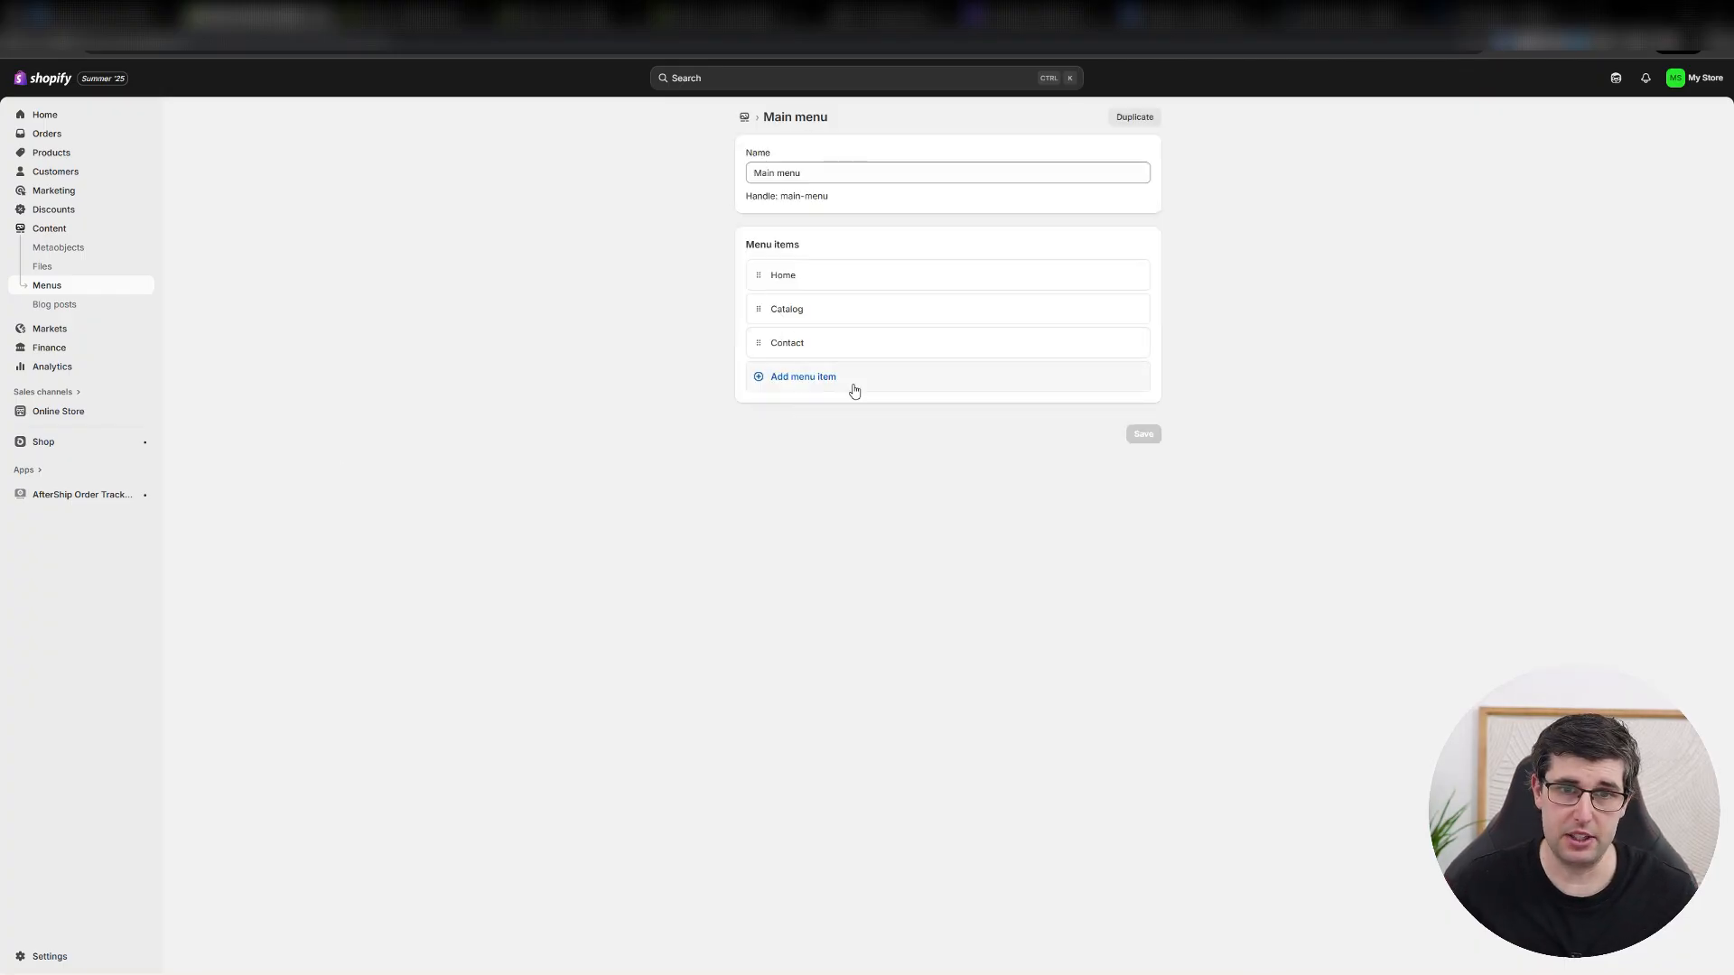
pyautogui.click(819, 378)
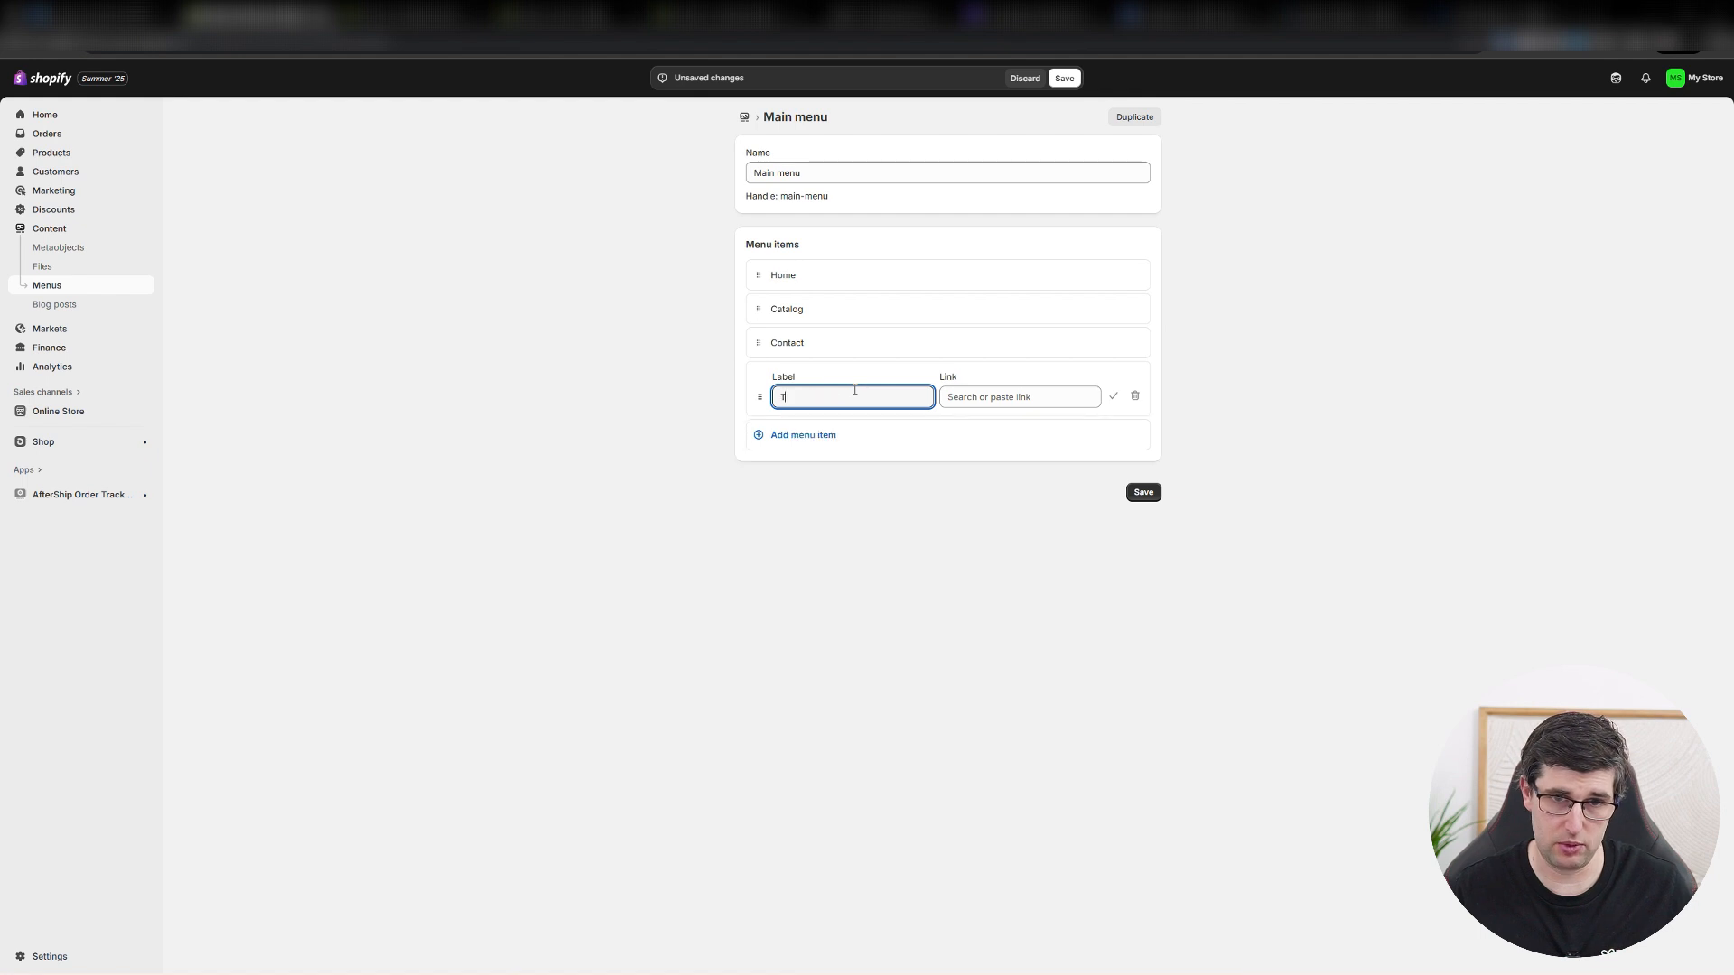
pyautogui.write('Track Order')
pyautogui.press('Tab')
pyautogui.hotkey('ctrl', 'v')
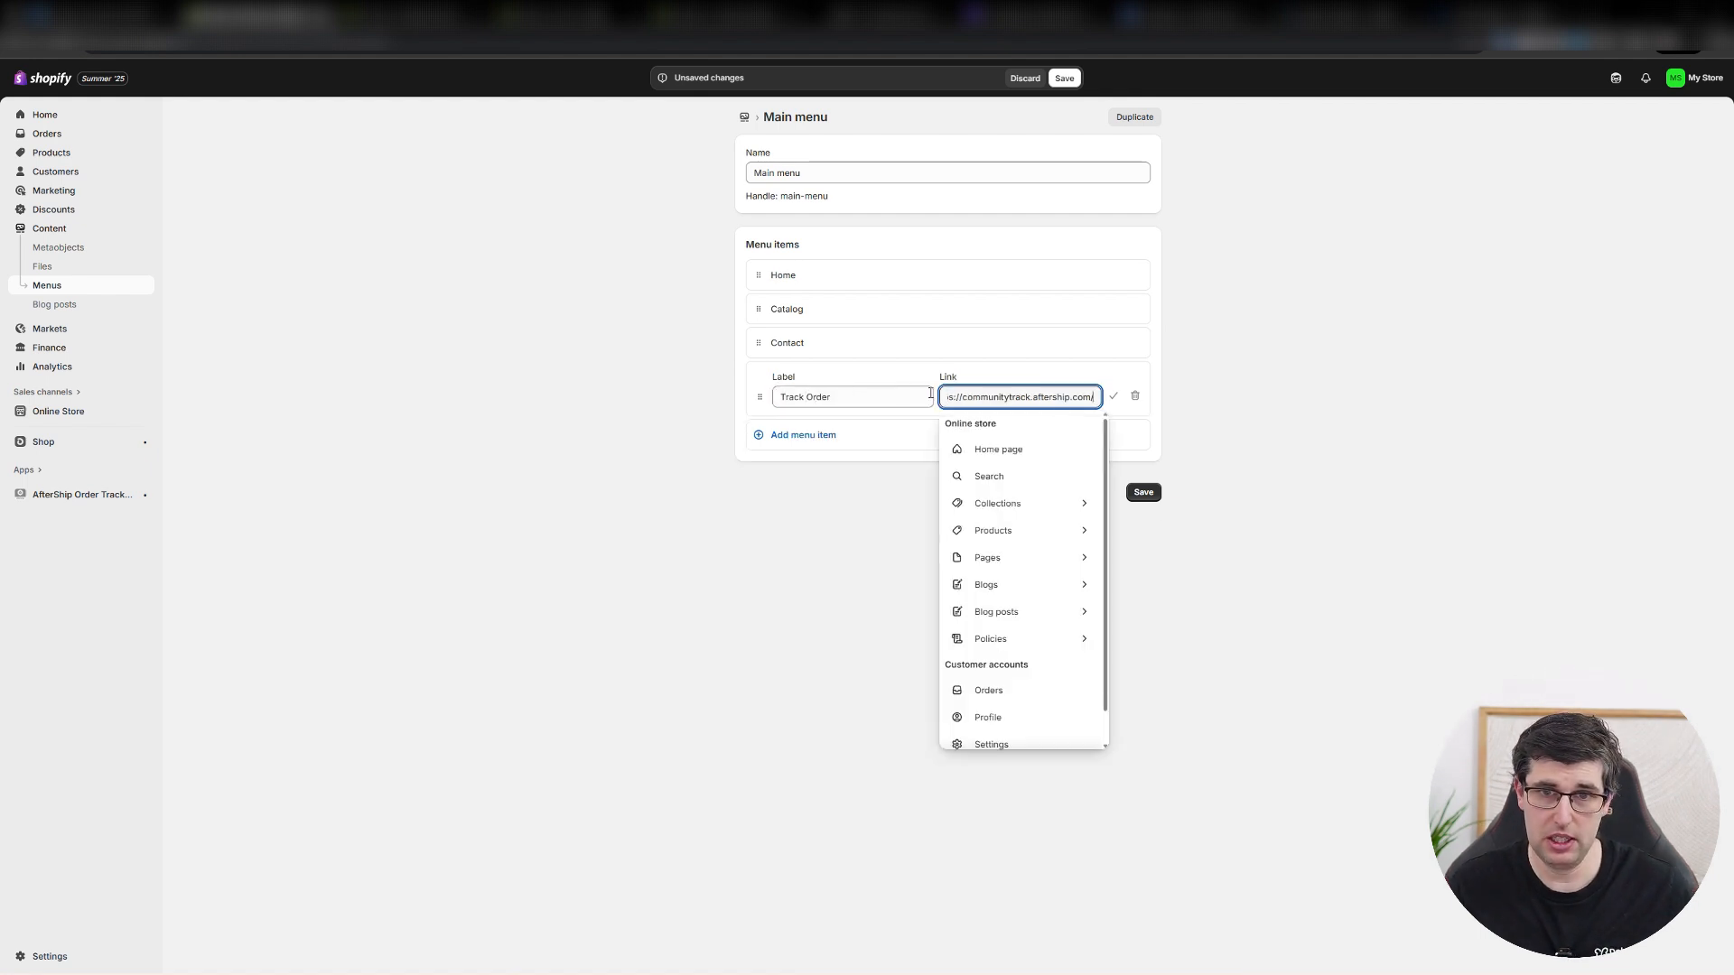
pyautogui.click(988, 426)
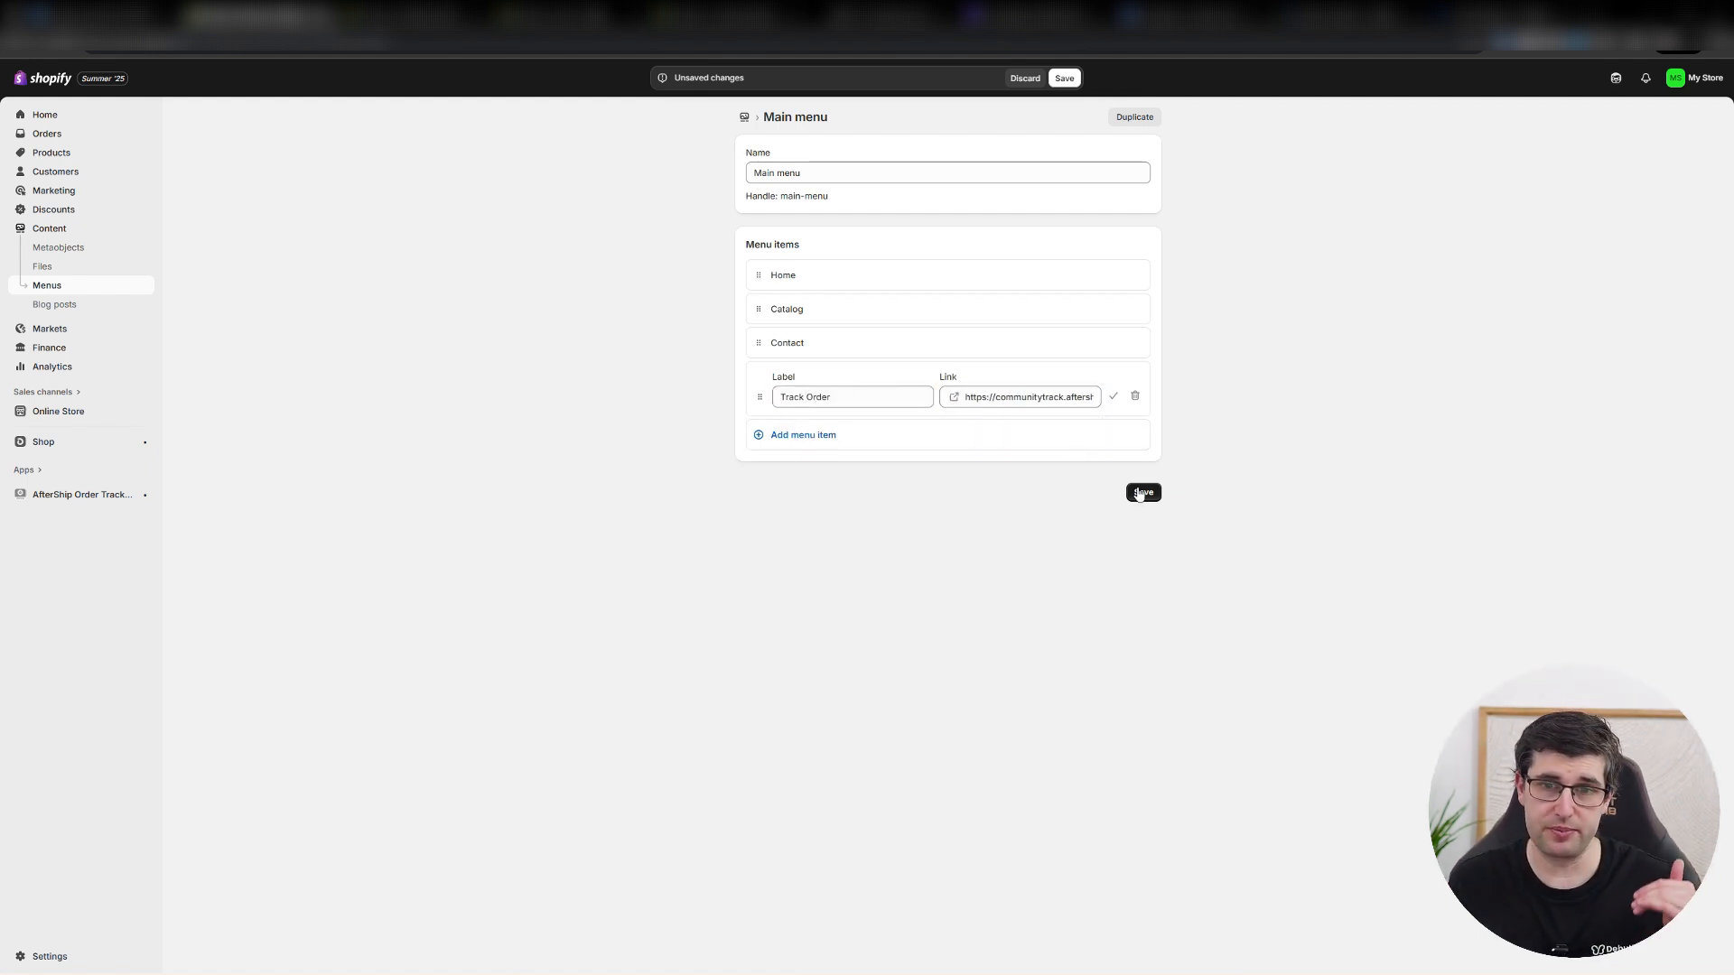
pyautogui.click(1142, 493)
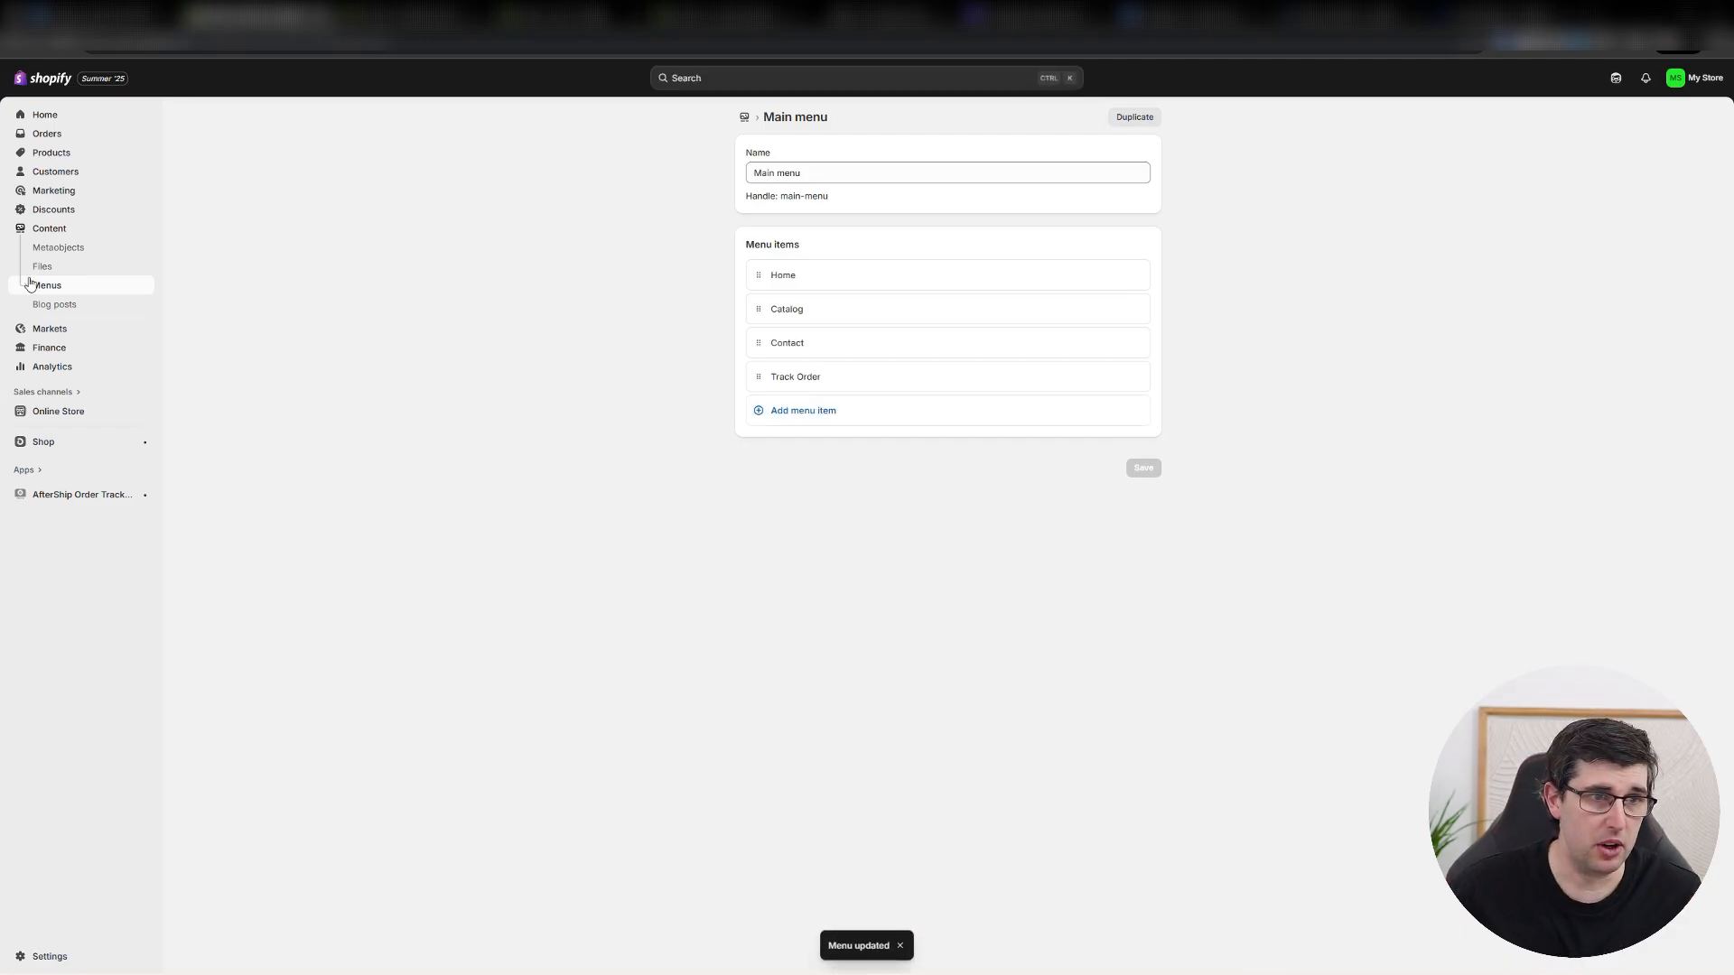
# Open the Footer menu and add a menu item labelled Track Order.
pyautogui.click(84, 291)
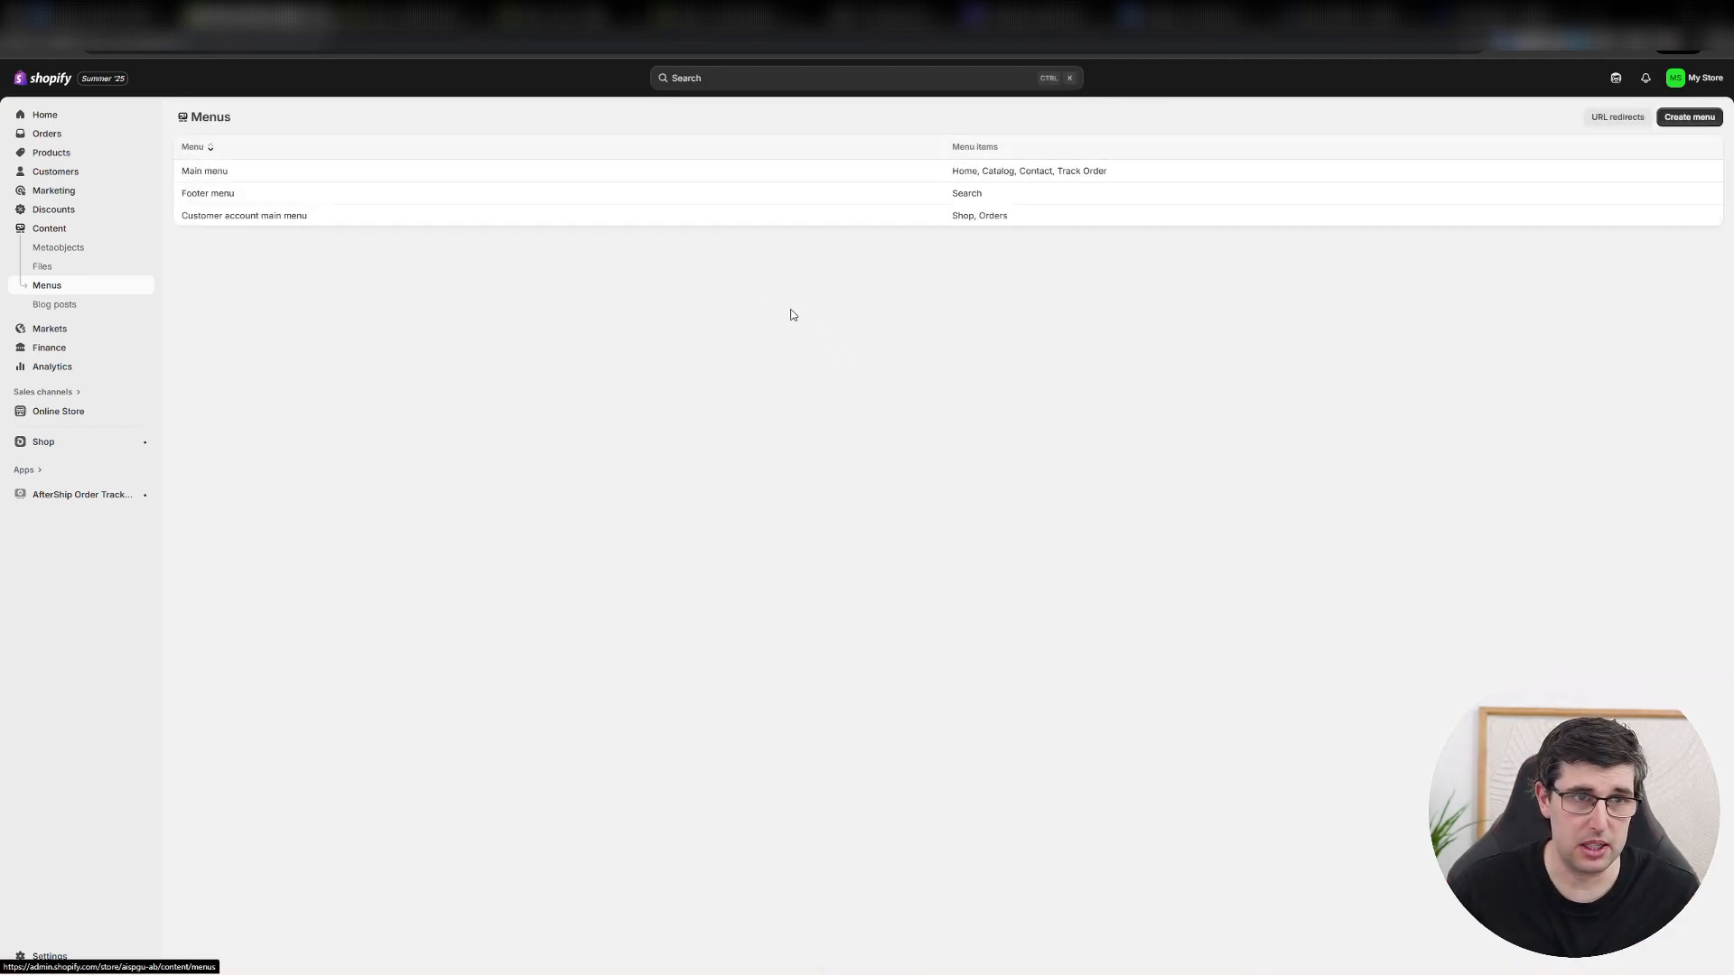
pyautogui.click(215, 193)
pyautogui.click(768, 314)
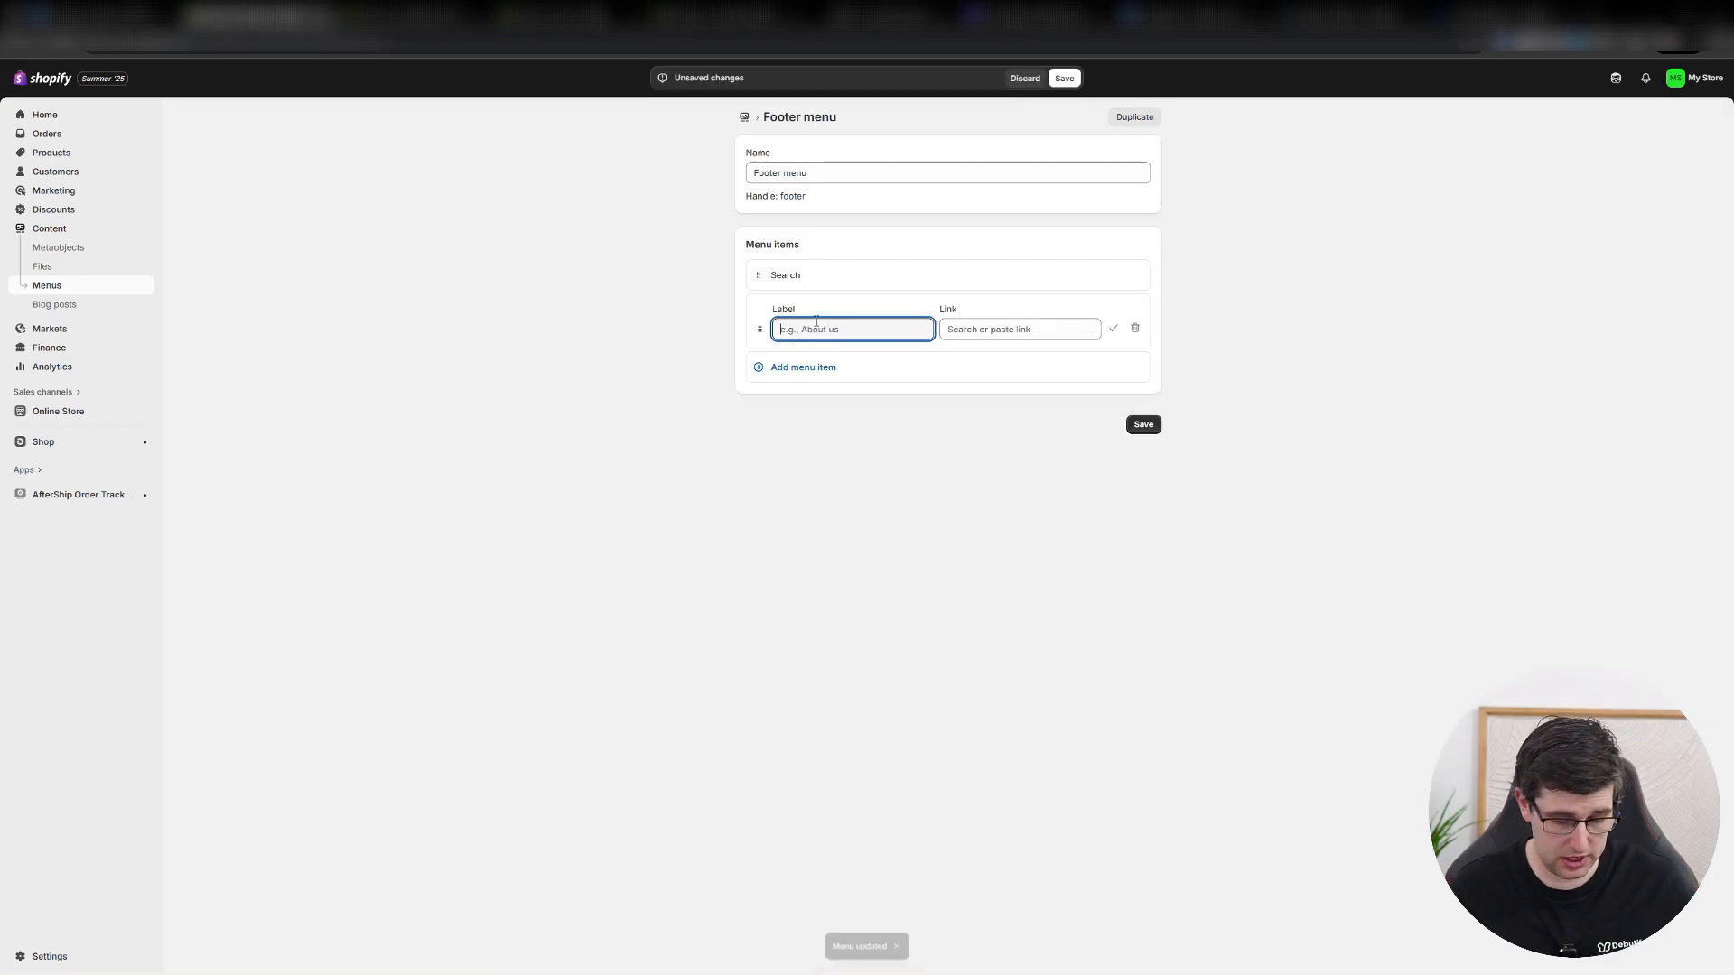
pyautogui.write('Track Orde')
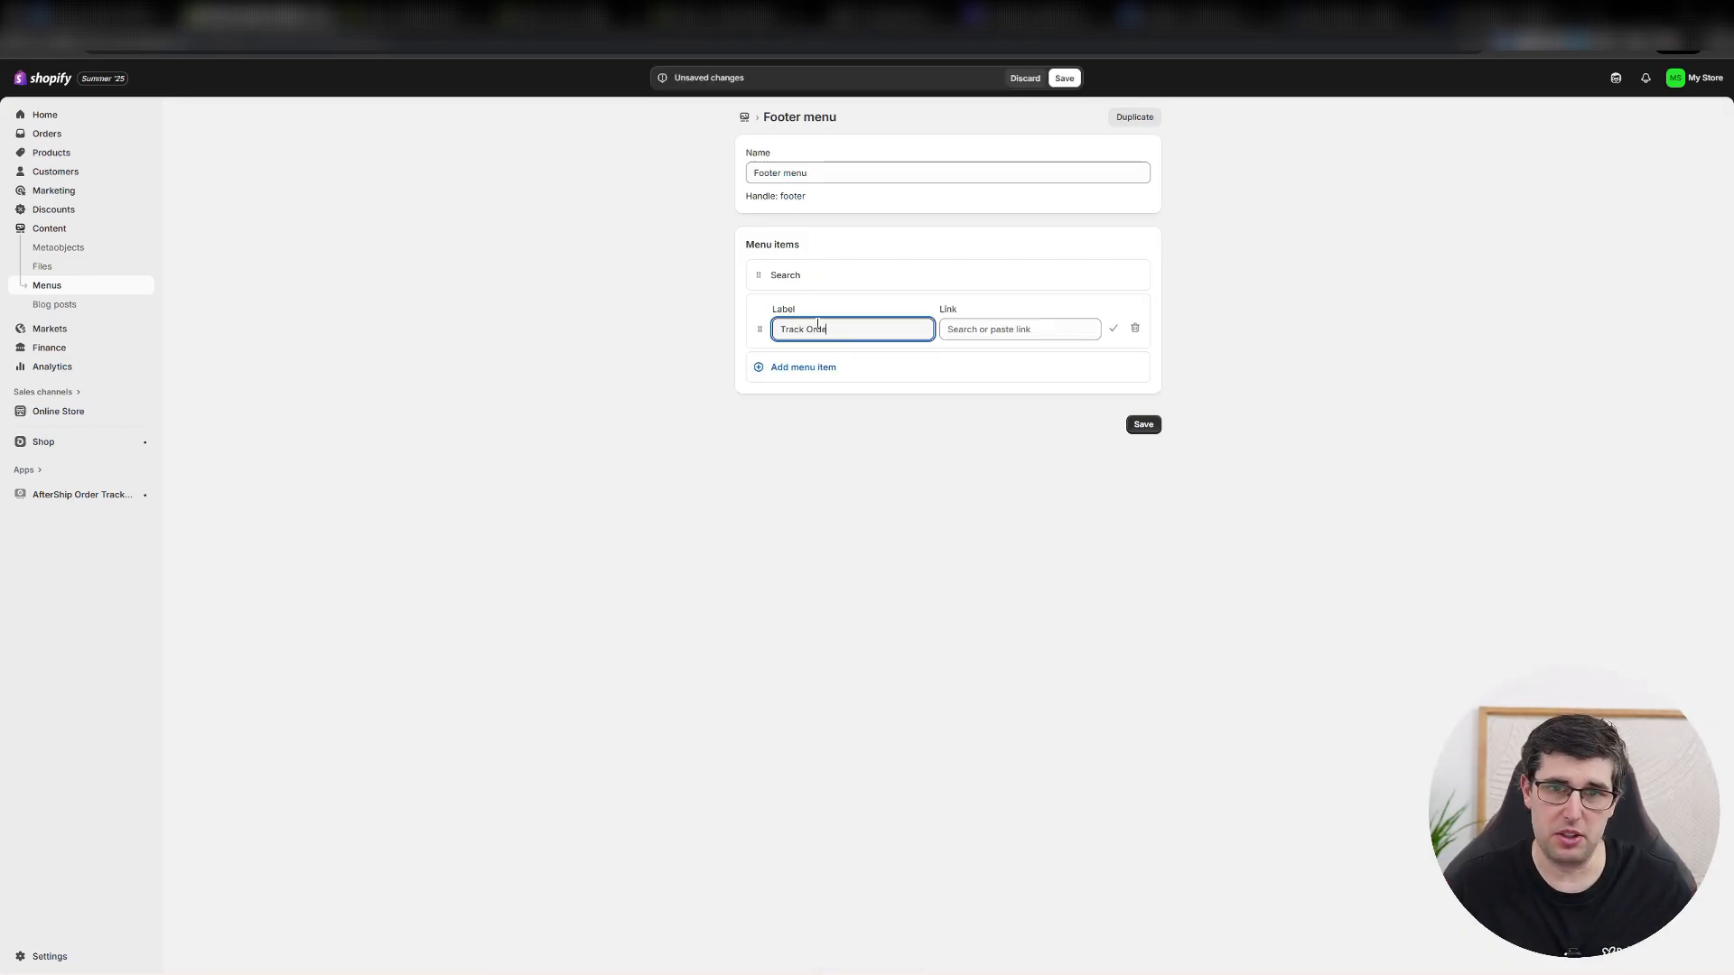
pyautogui.write('r')
# Link the footer's Track Order item to the copied AfterShip tracking page URL and save the Footer menu.
pyautogui.click(1015, 330)
pyautogui.hotkey('ctrl', 'v')
pyautogui.click(1006, 362)
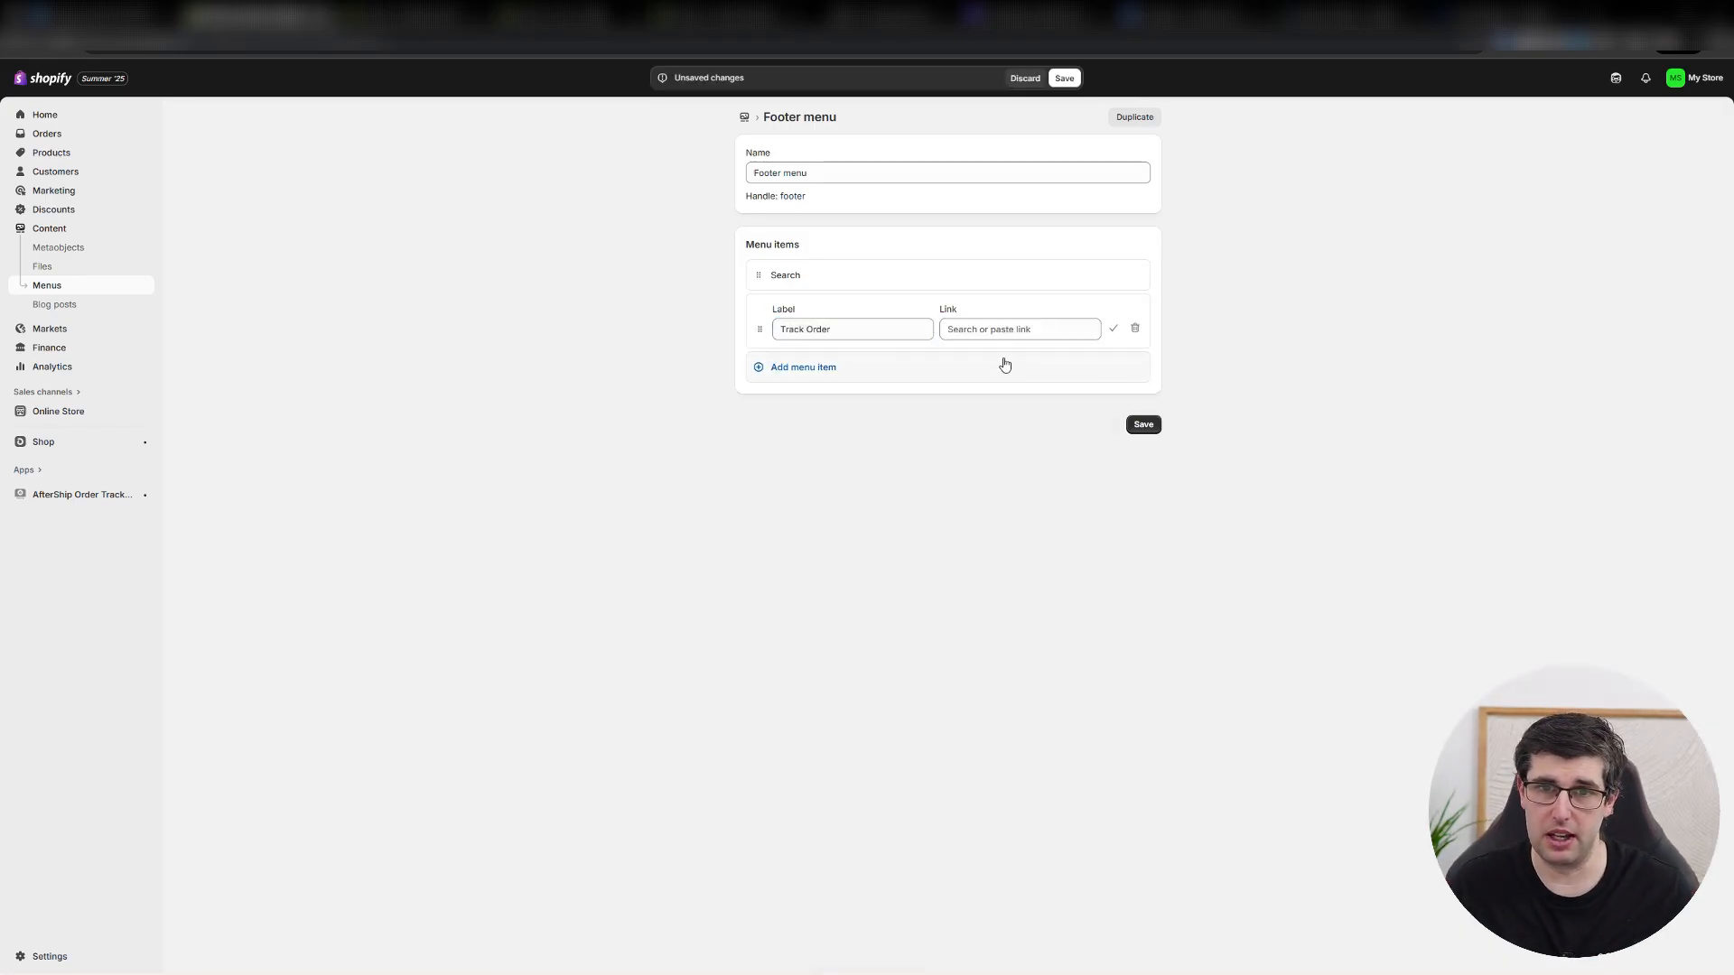
pyautogui.click(1000, 331)
pyautogui.hotkey('ctrl', 'v')
pyautogui.click(1017, 357)
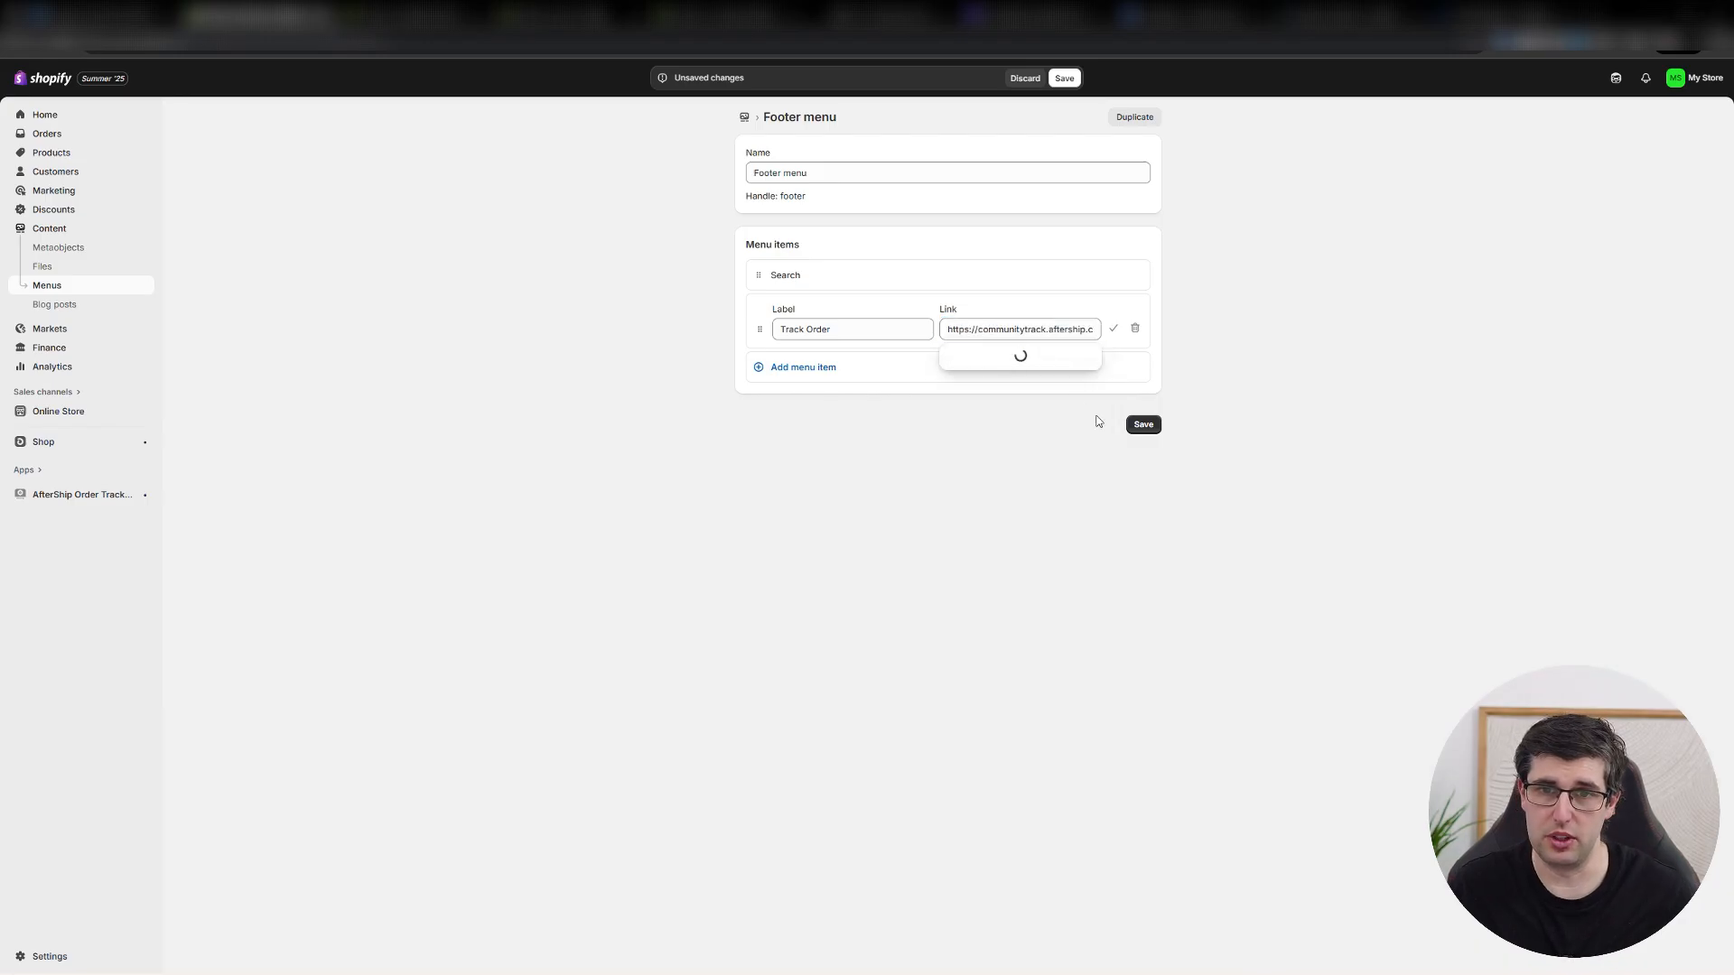
pyautogui.click(1143, 424)
pyautogui.click(1003, 402)
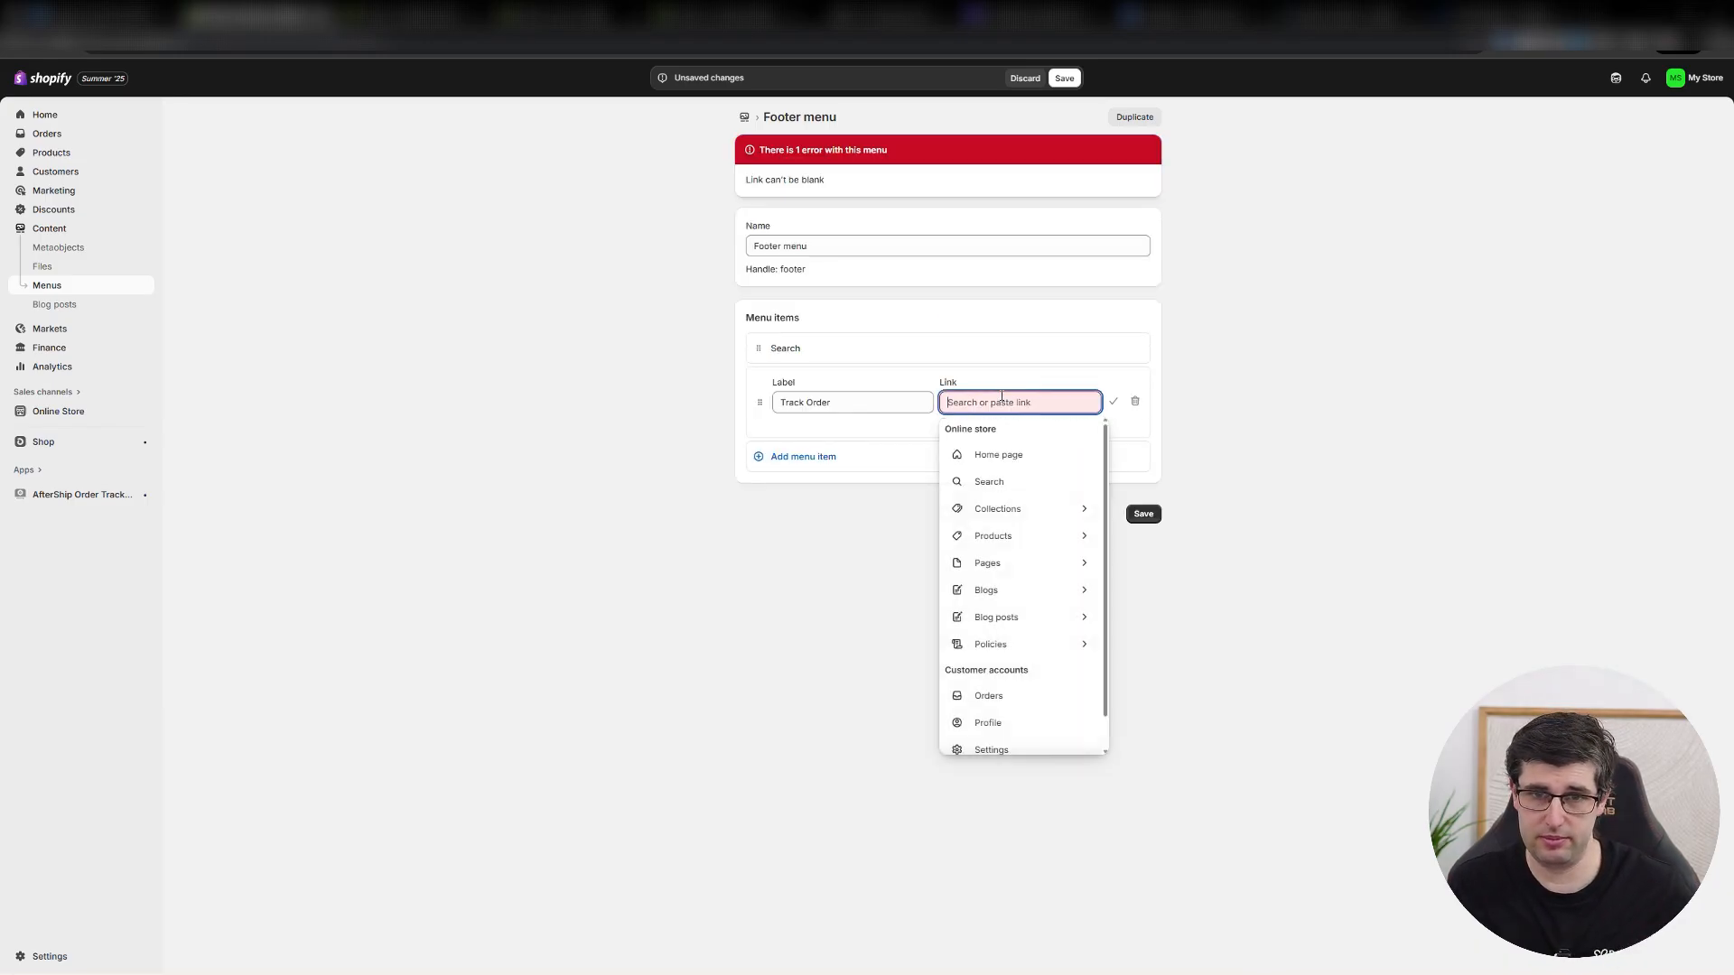
pyautogui.hotkey('ctrl', 'v')
pyautogui.click(1018, 429)
pyautogui.click(1017, 431)
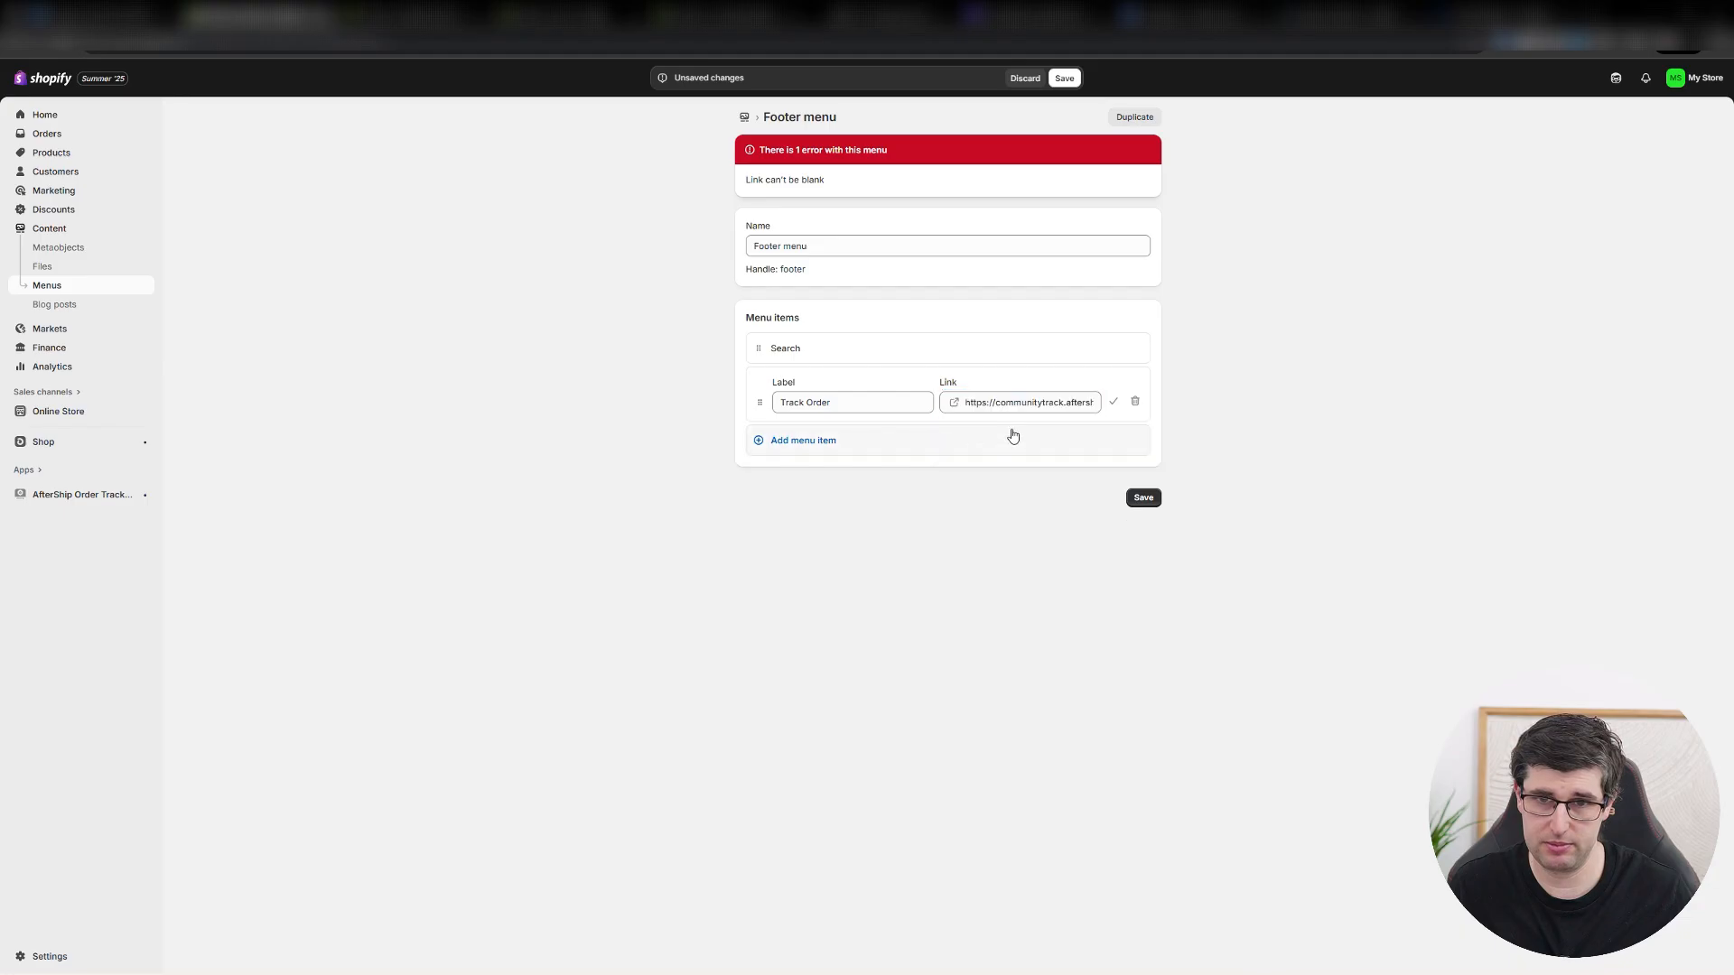
pyautogui.click(1143, 495)
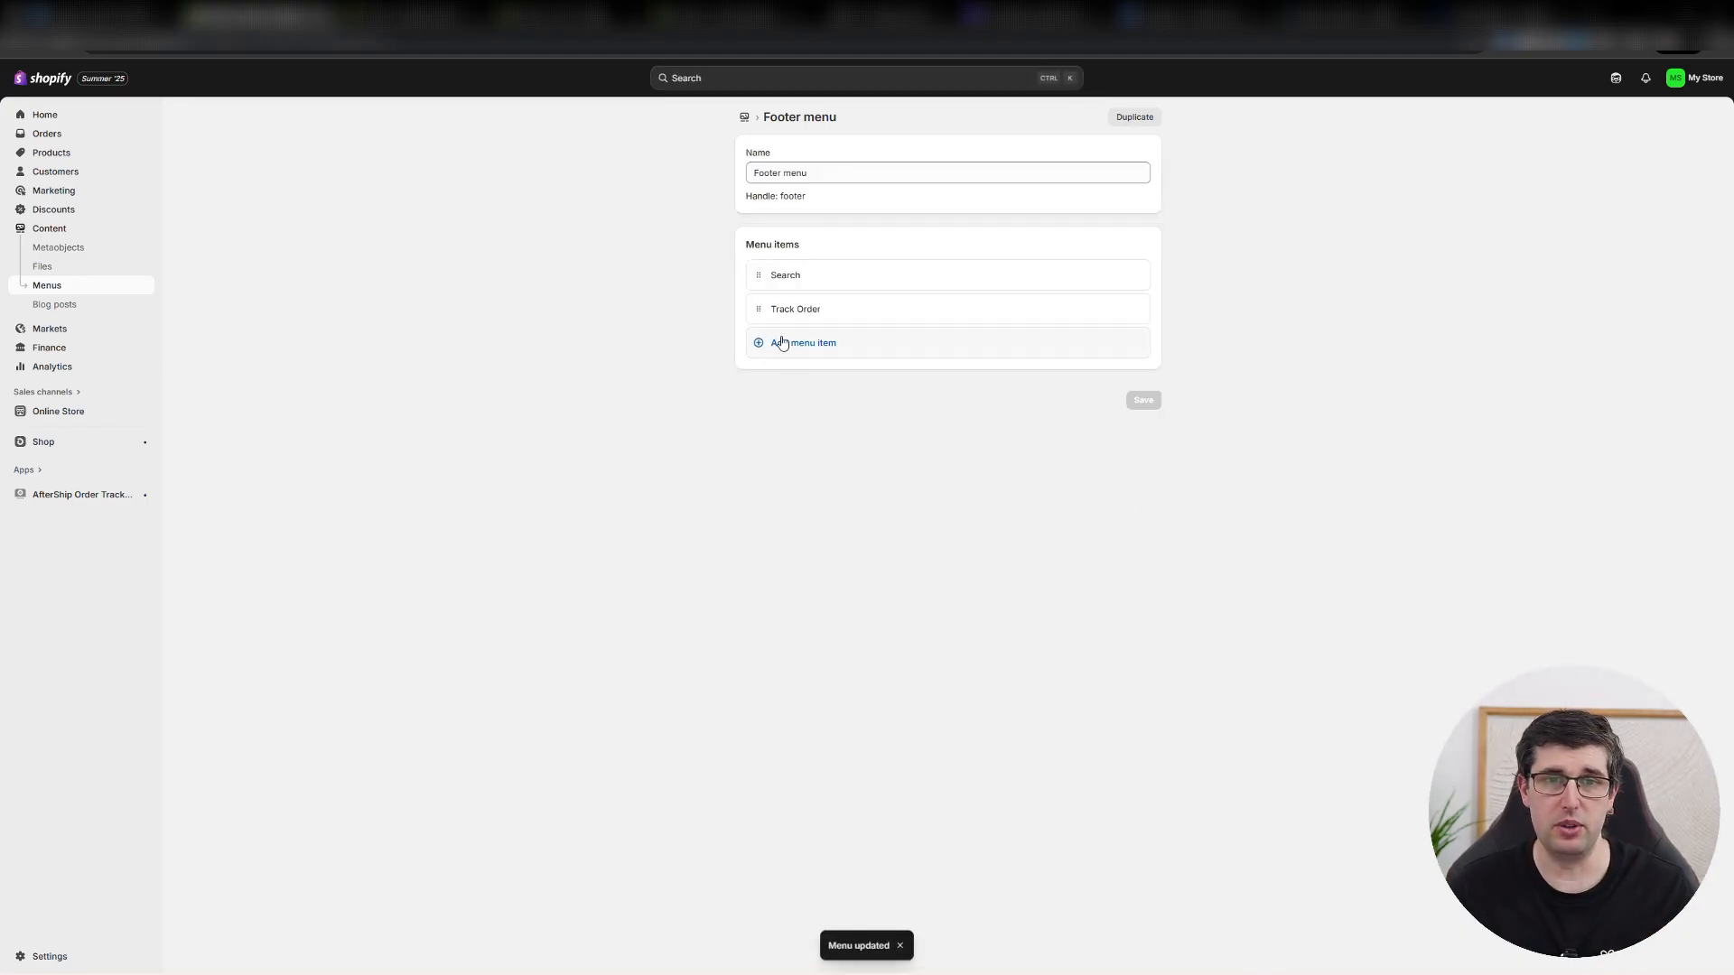
pyautogui.click(782, 343)
pyautogui.write('About')
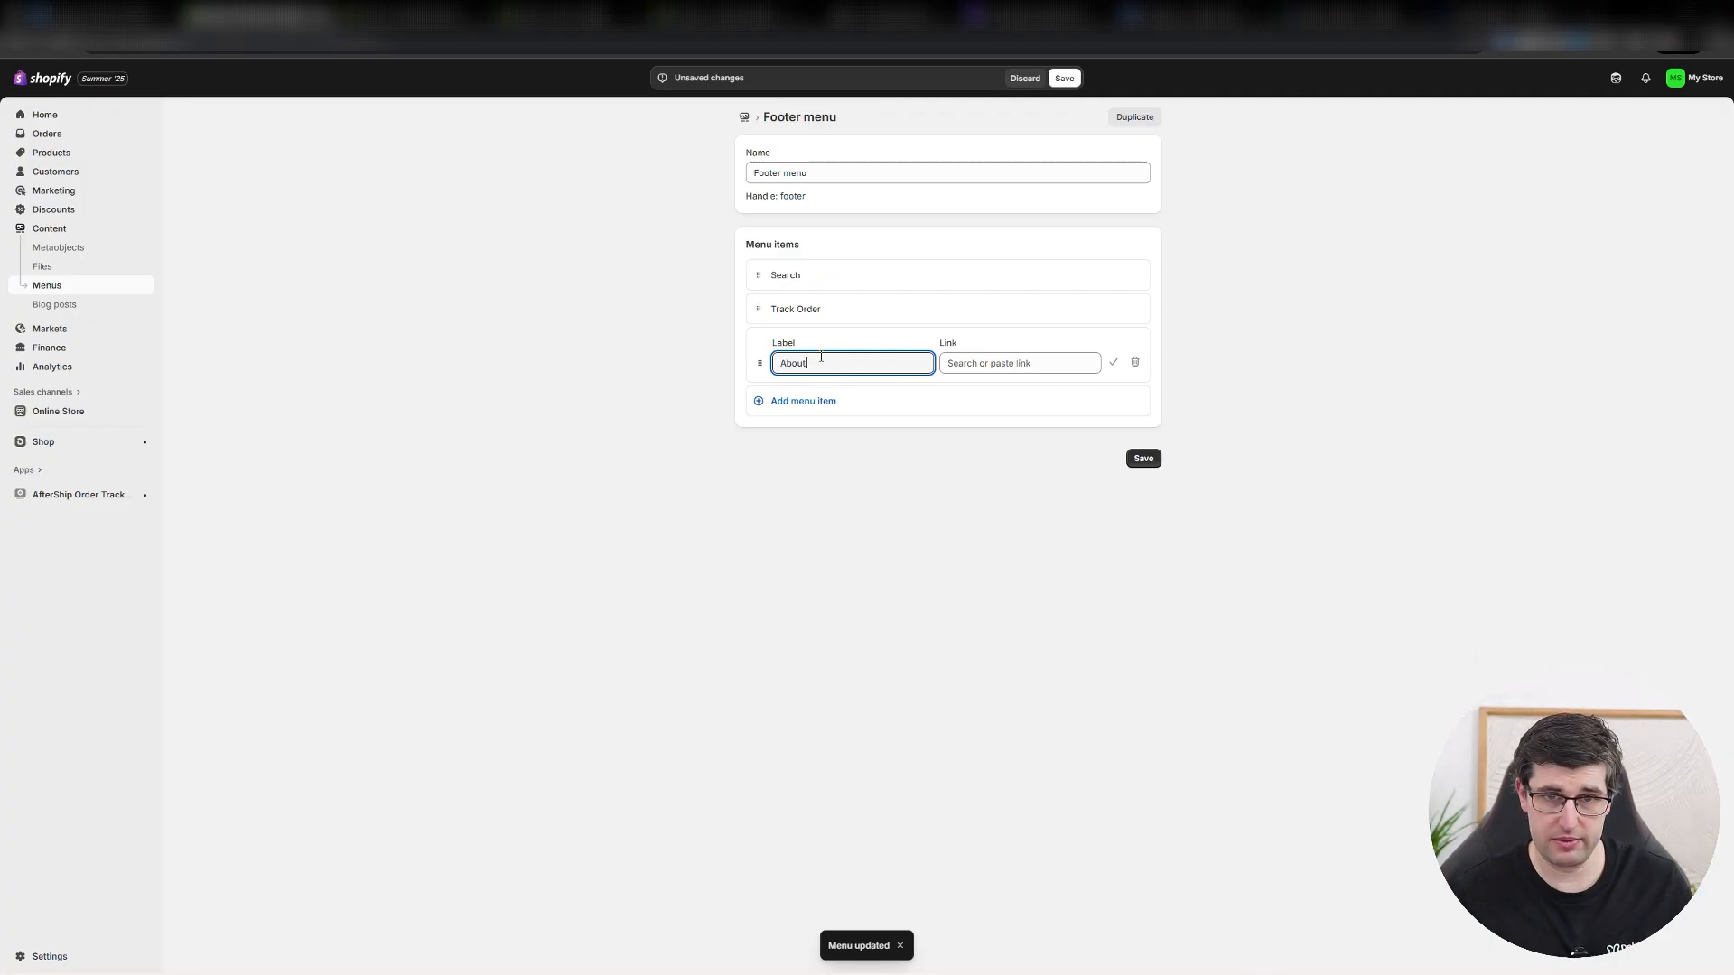
pyautogui.write(' Us')
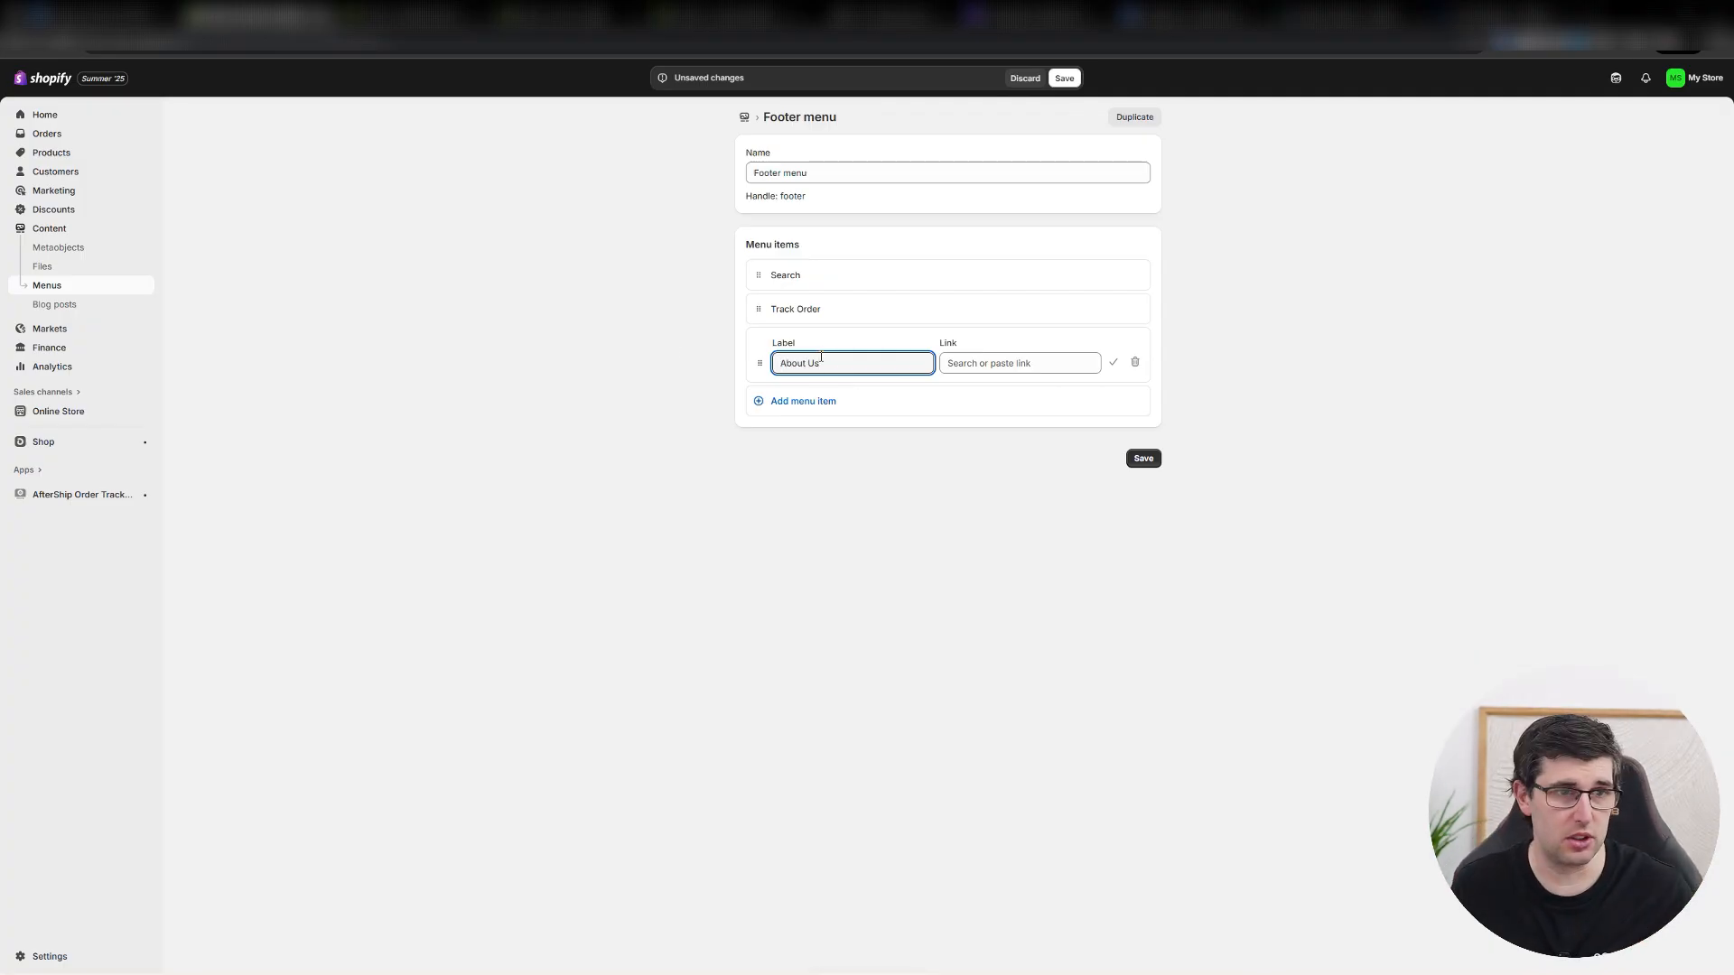
pyautogui.click(45, 414)
pyautogui.click(1025, 78)
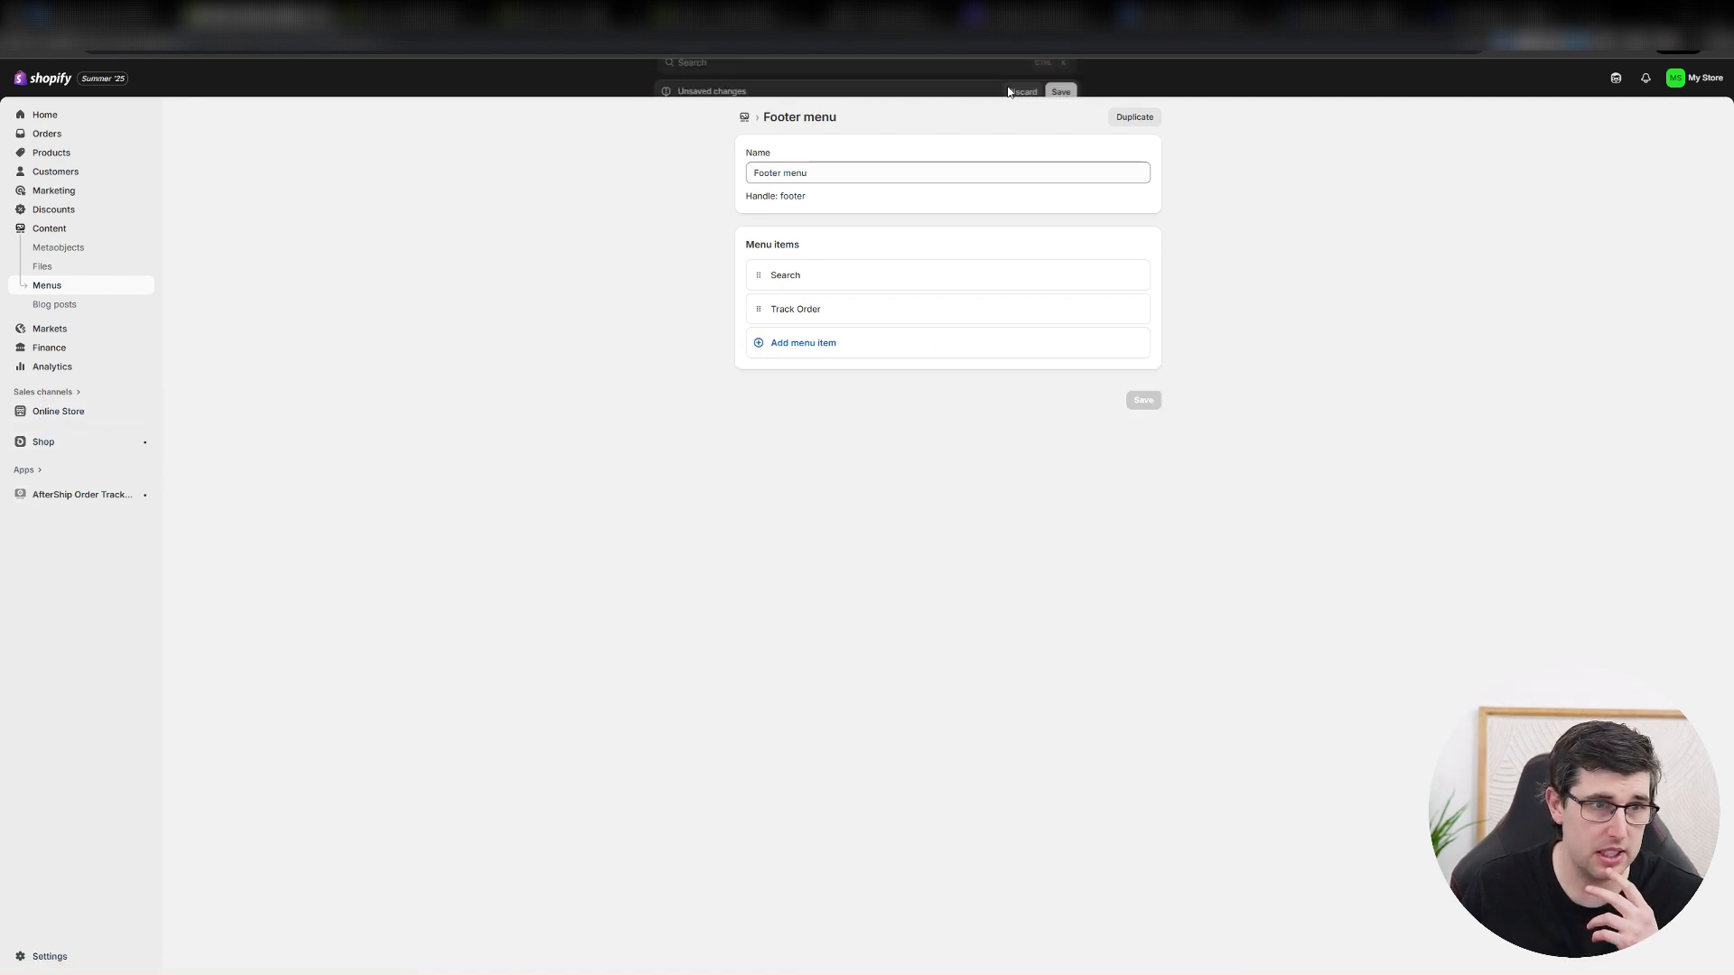
# Create an online store page titled Contact Us using the contact template, save it and preview it down to the footer.
pyautogui.click(56, 411)
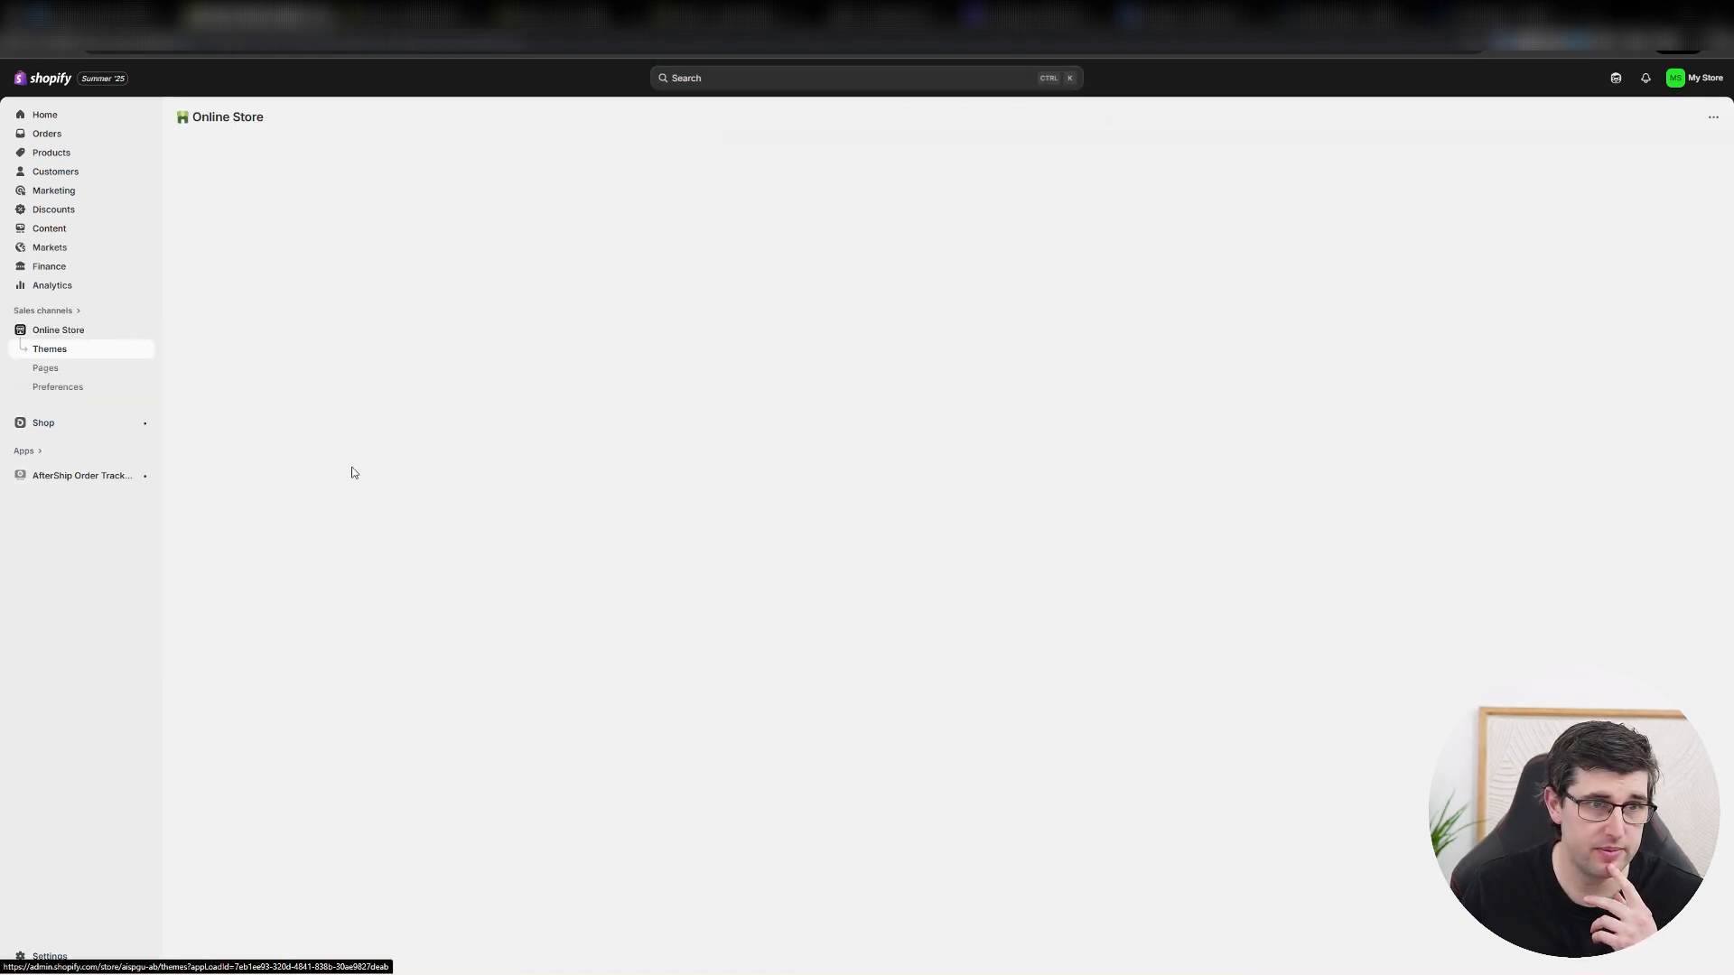
pyautogui.click(45, 368)
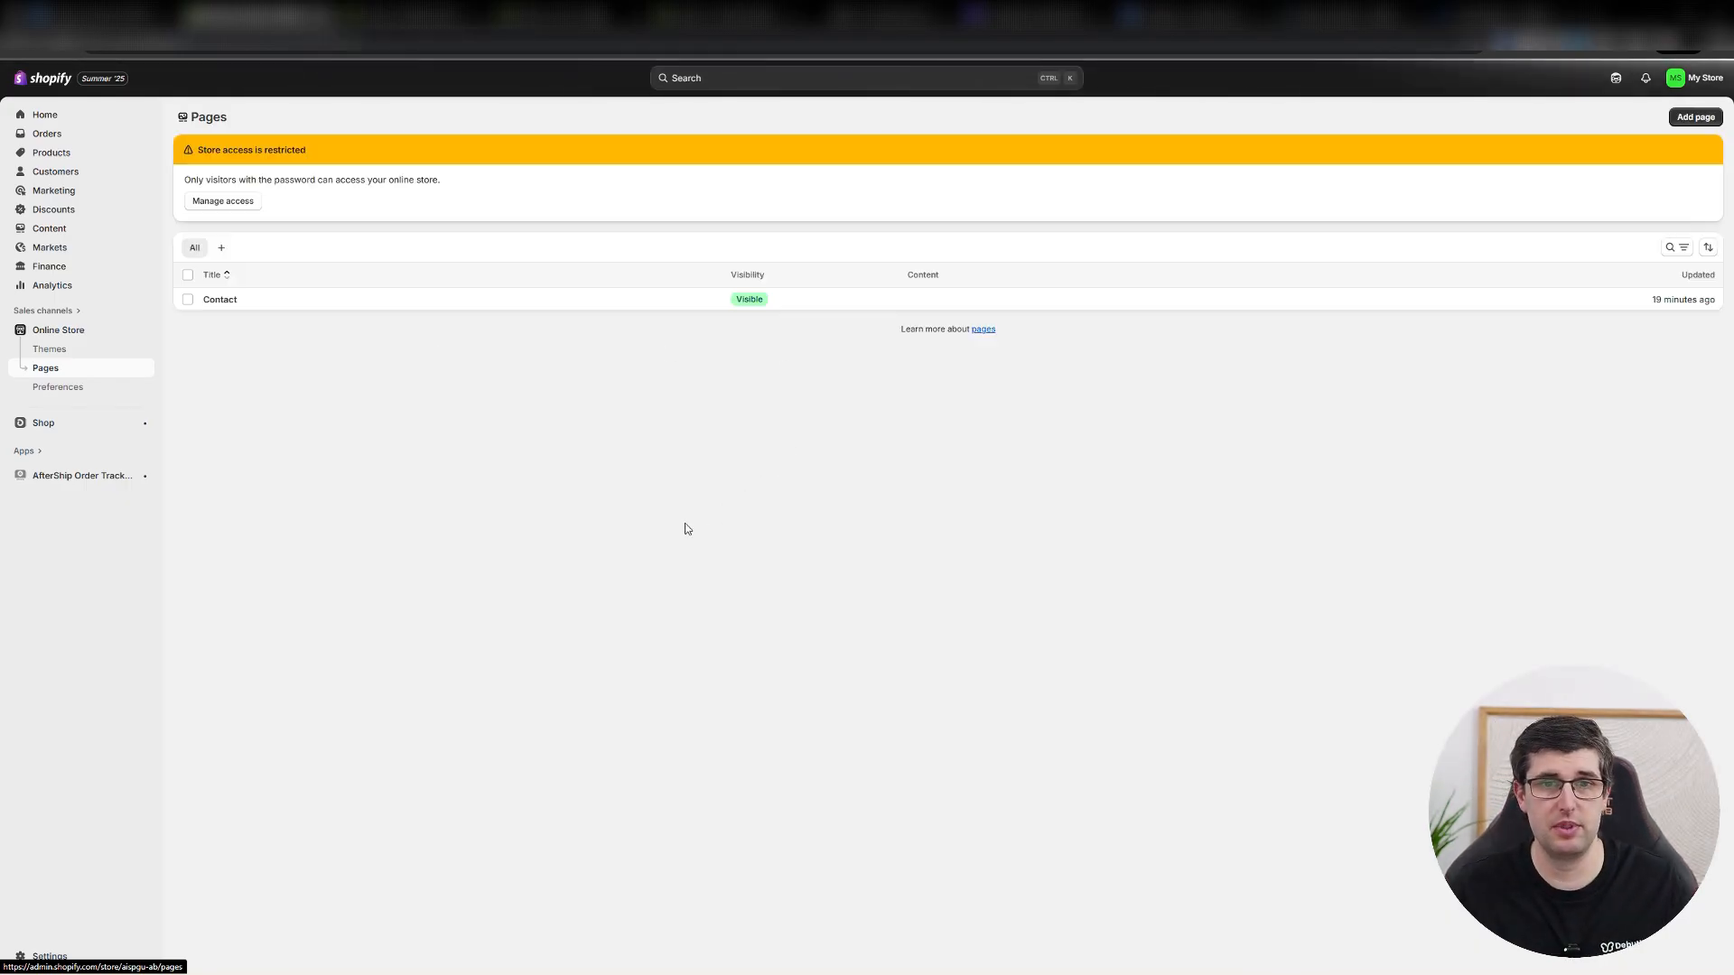
pyautogui.click(1697, 118)
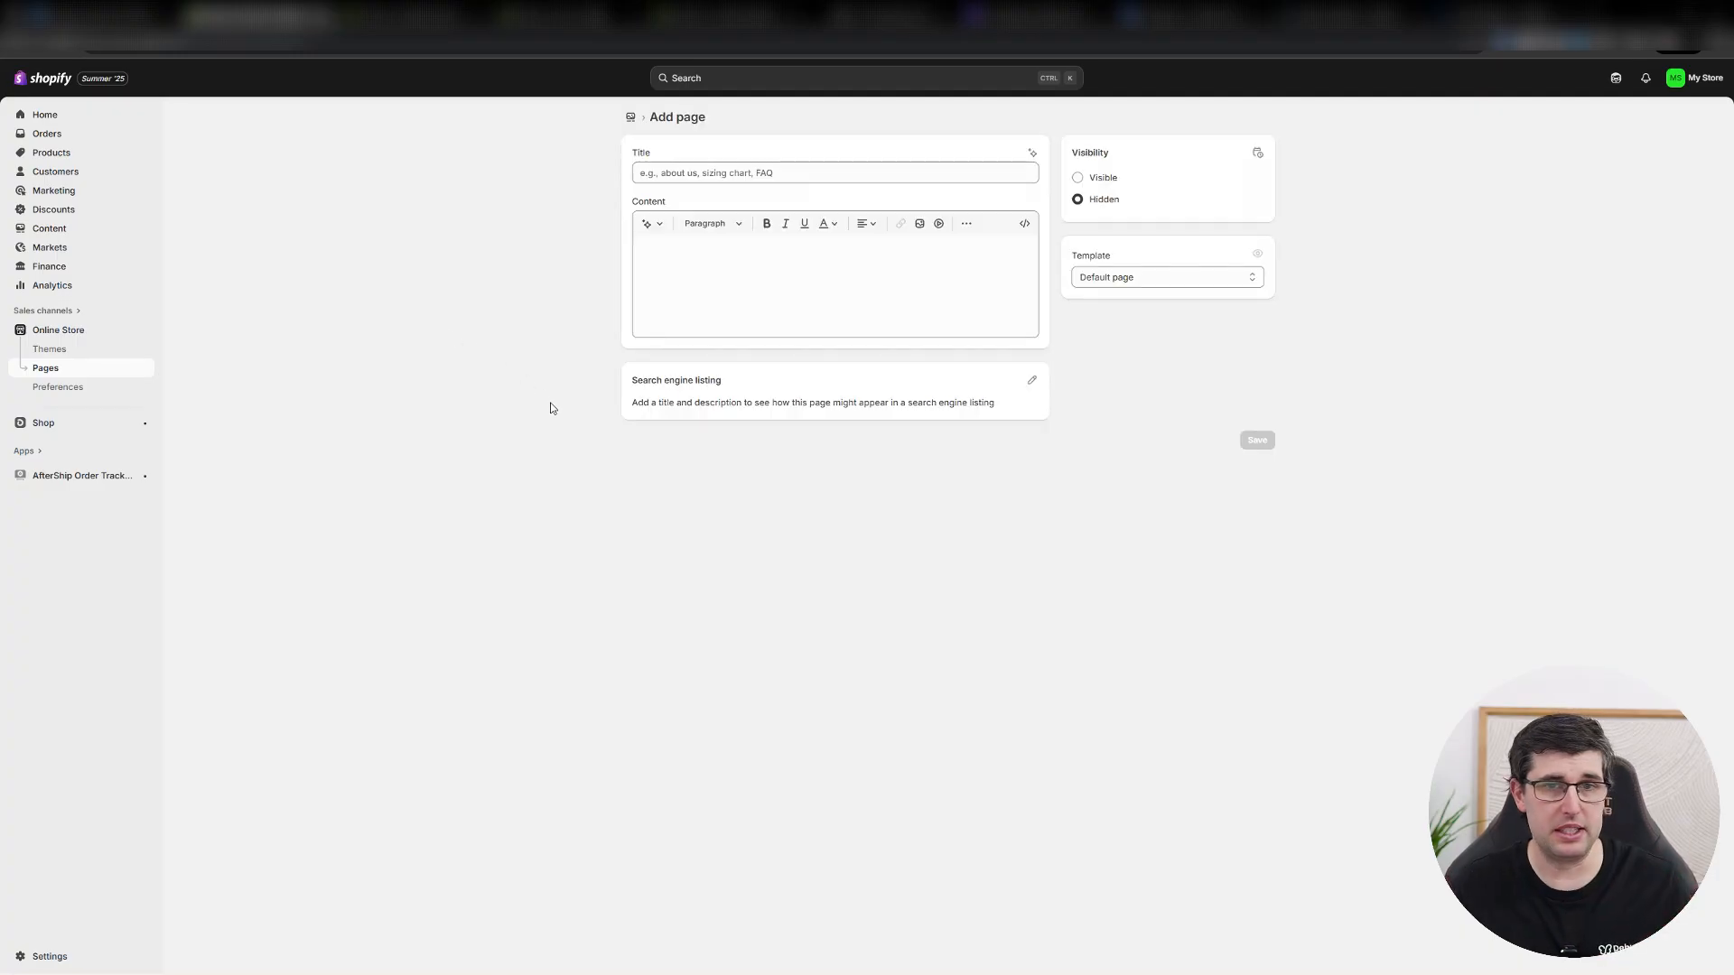
pyautogui.click(672, 174)
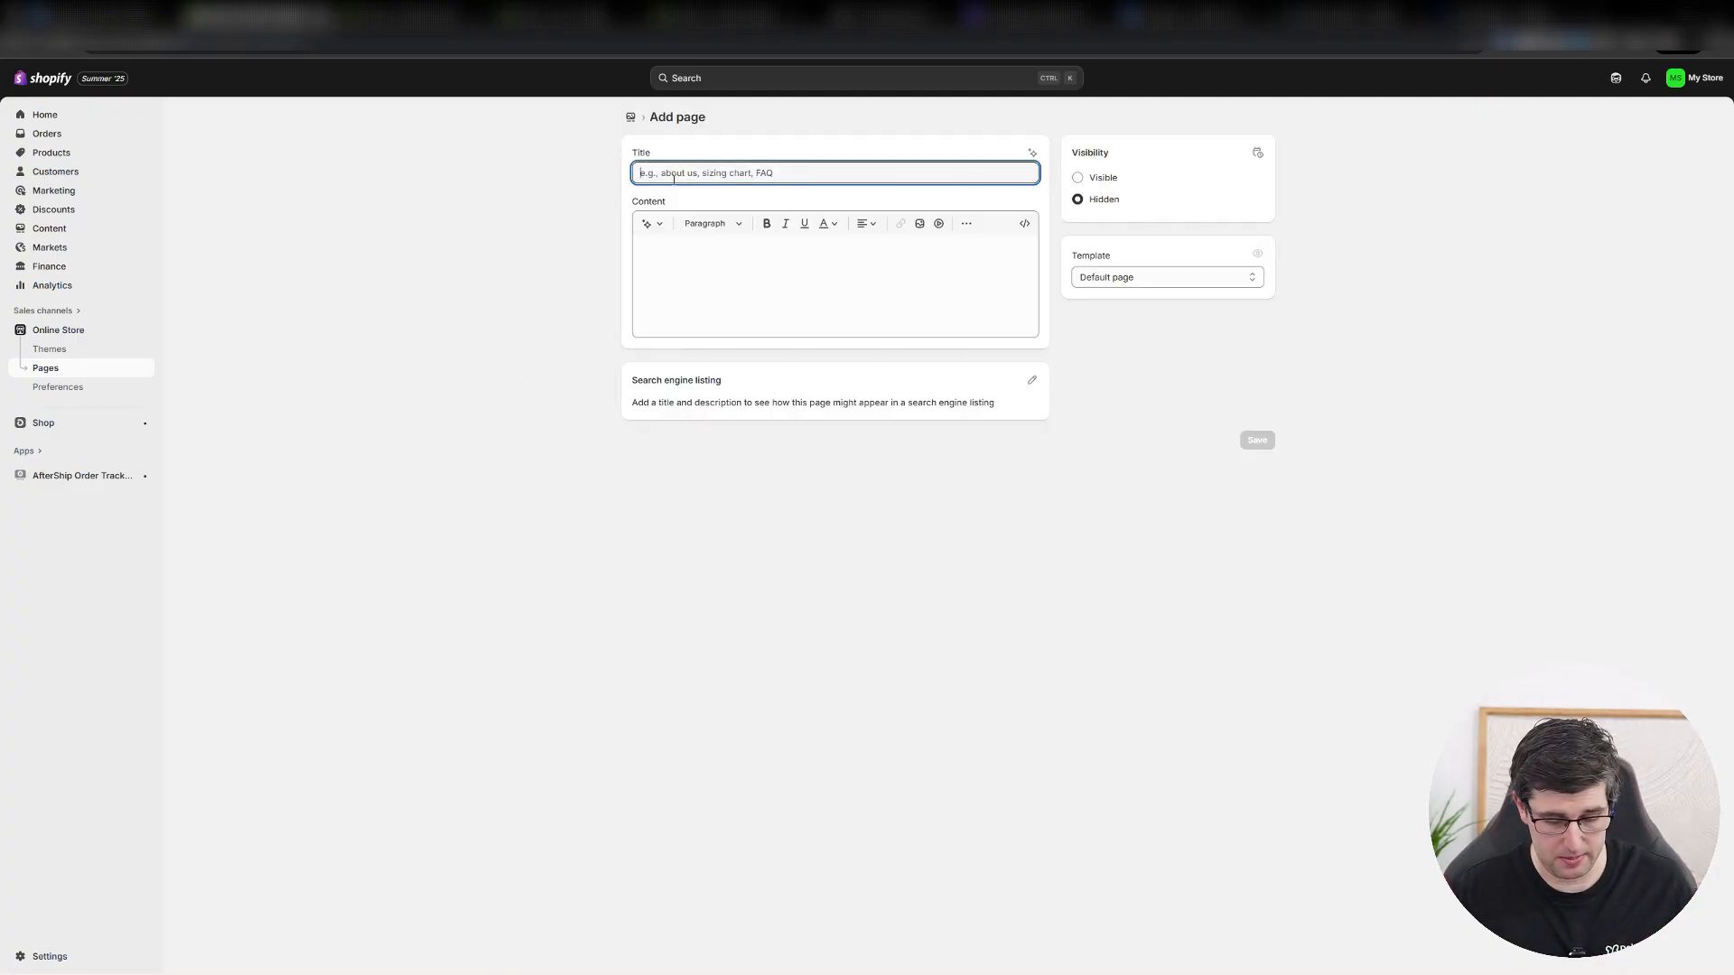
pyautogui.write('Contact Us')
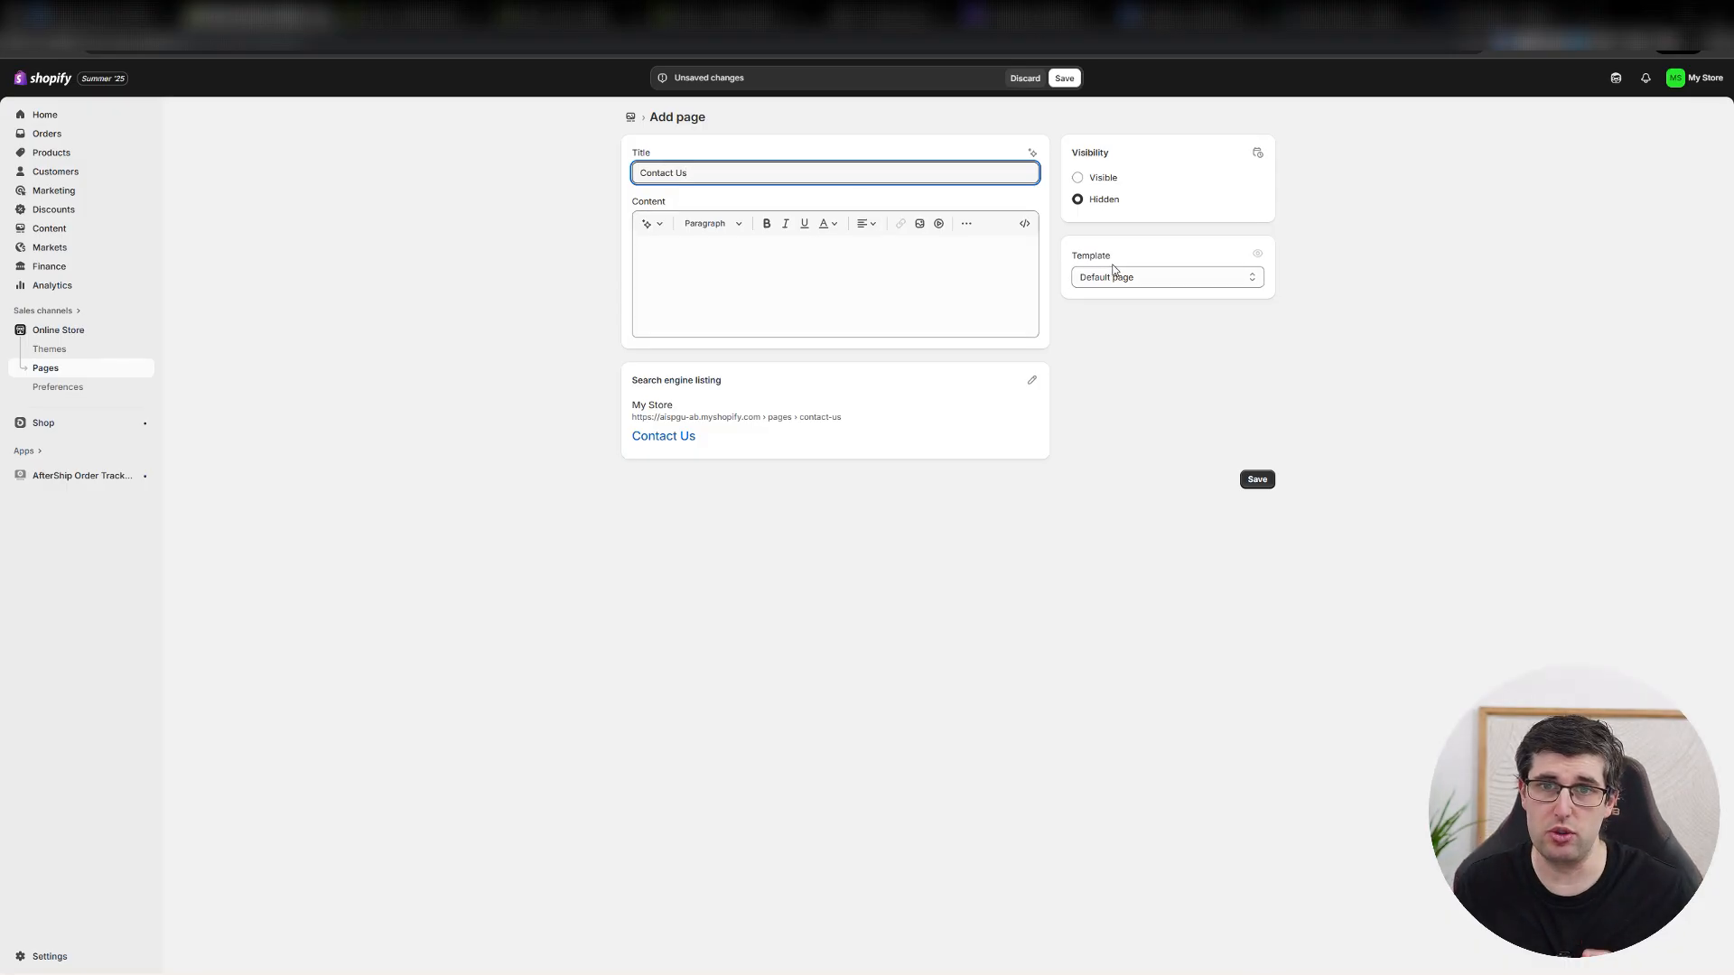
pyautogui.click(1166, 276)
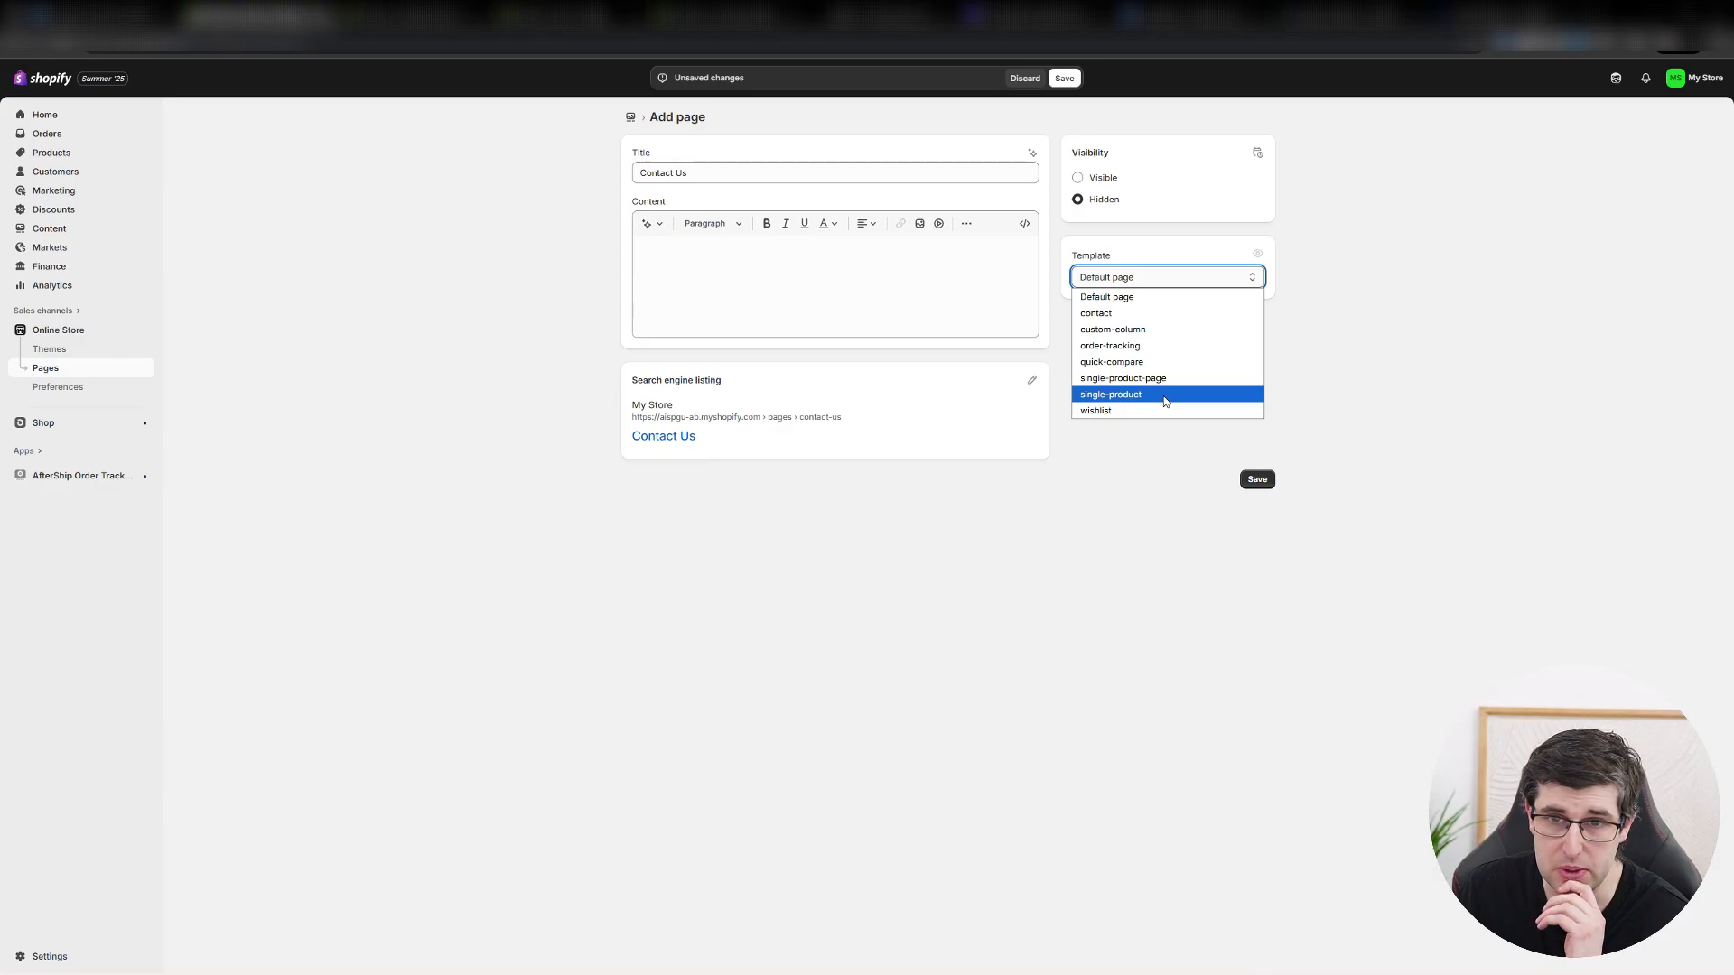
pyautogui.click(1137, 316)
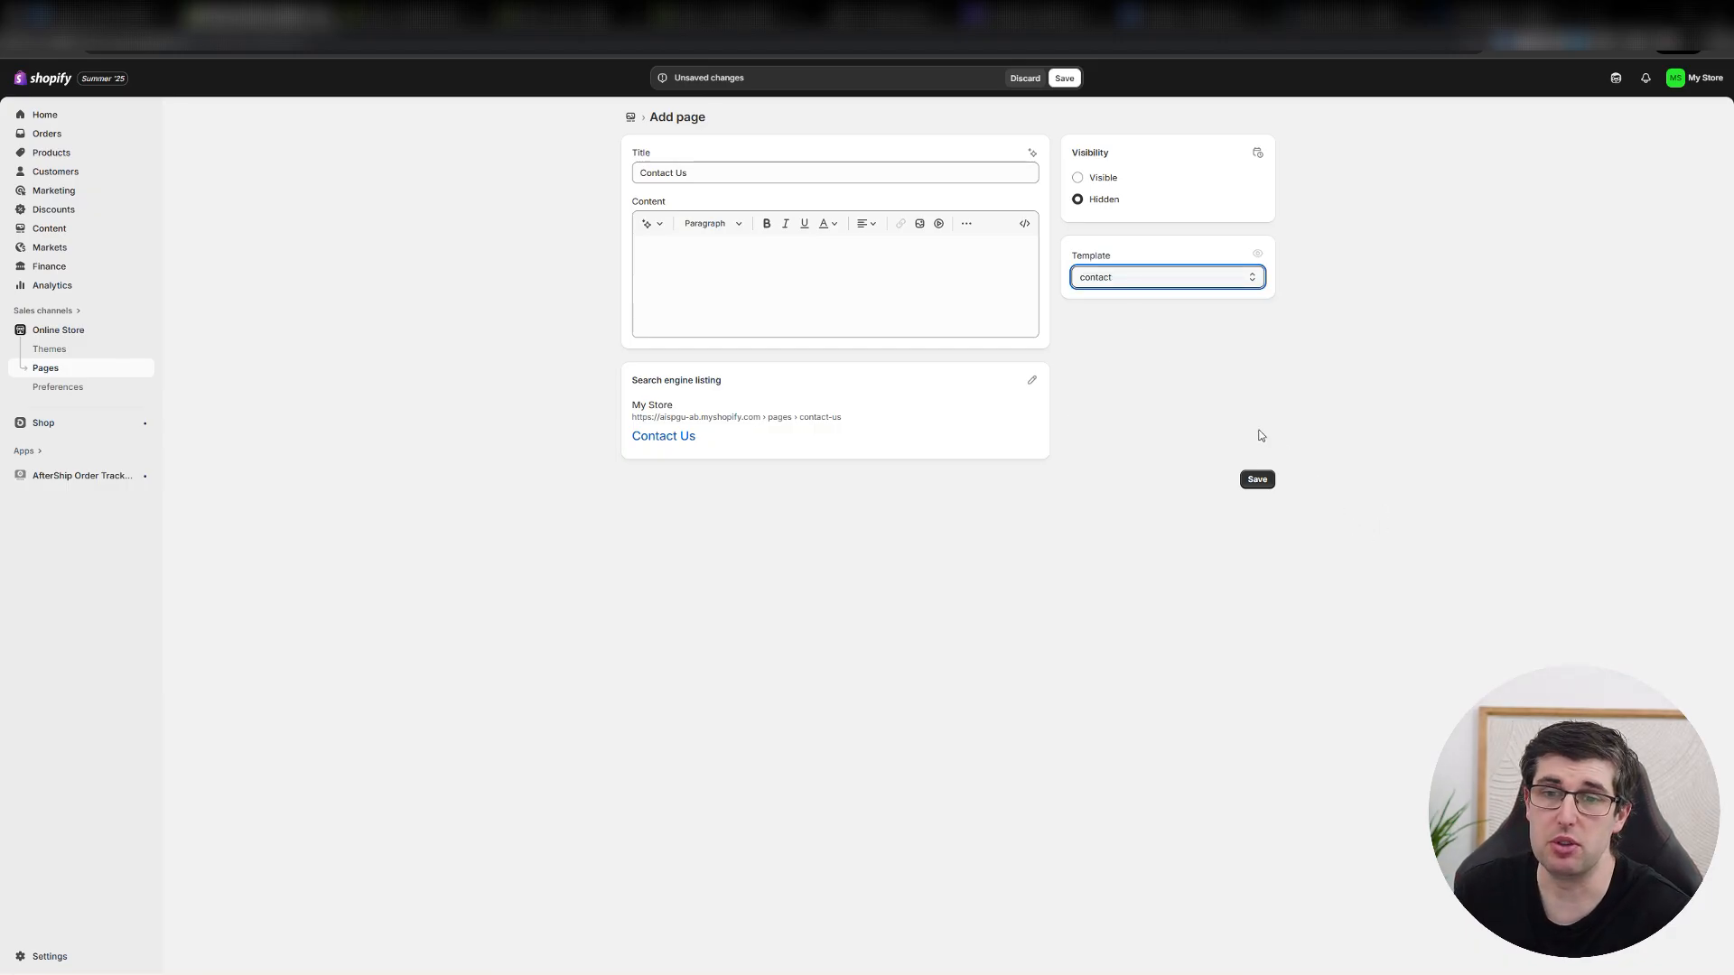
pyautogui.click(1255, 478)
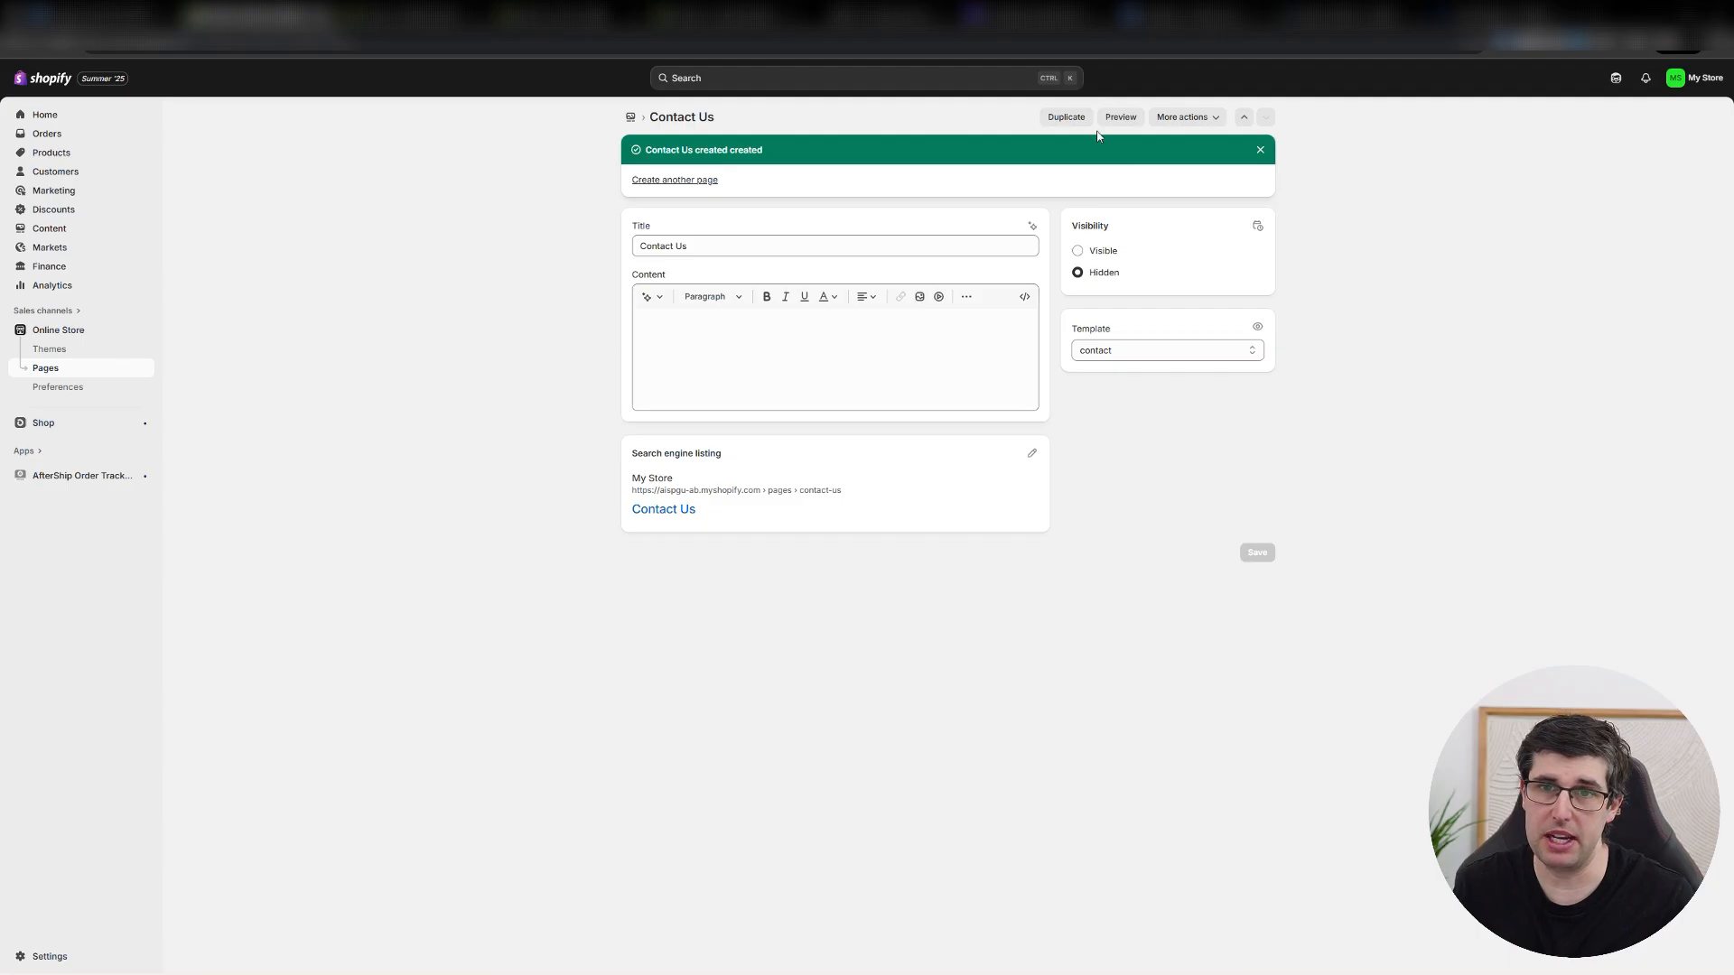
pyautogui.click(1120, 116)
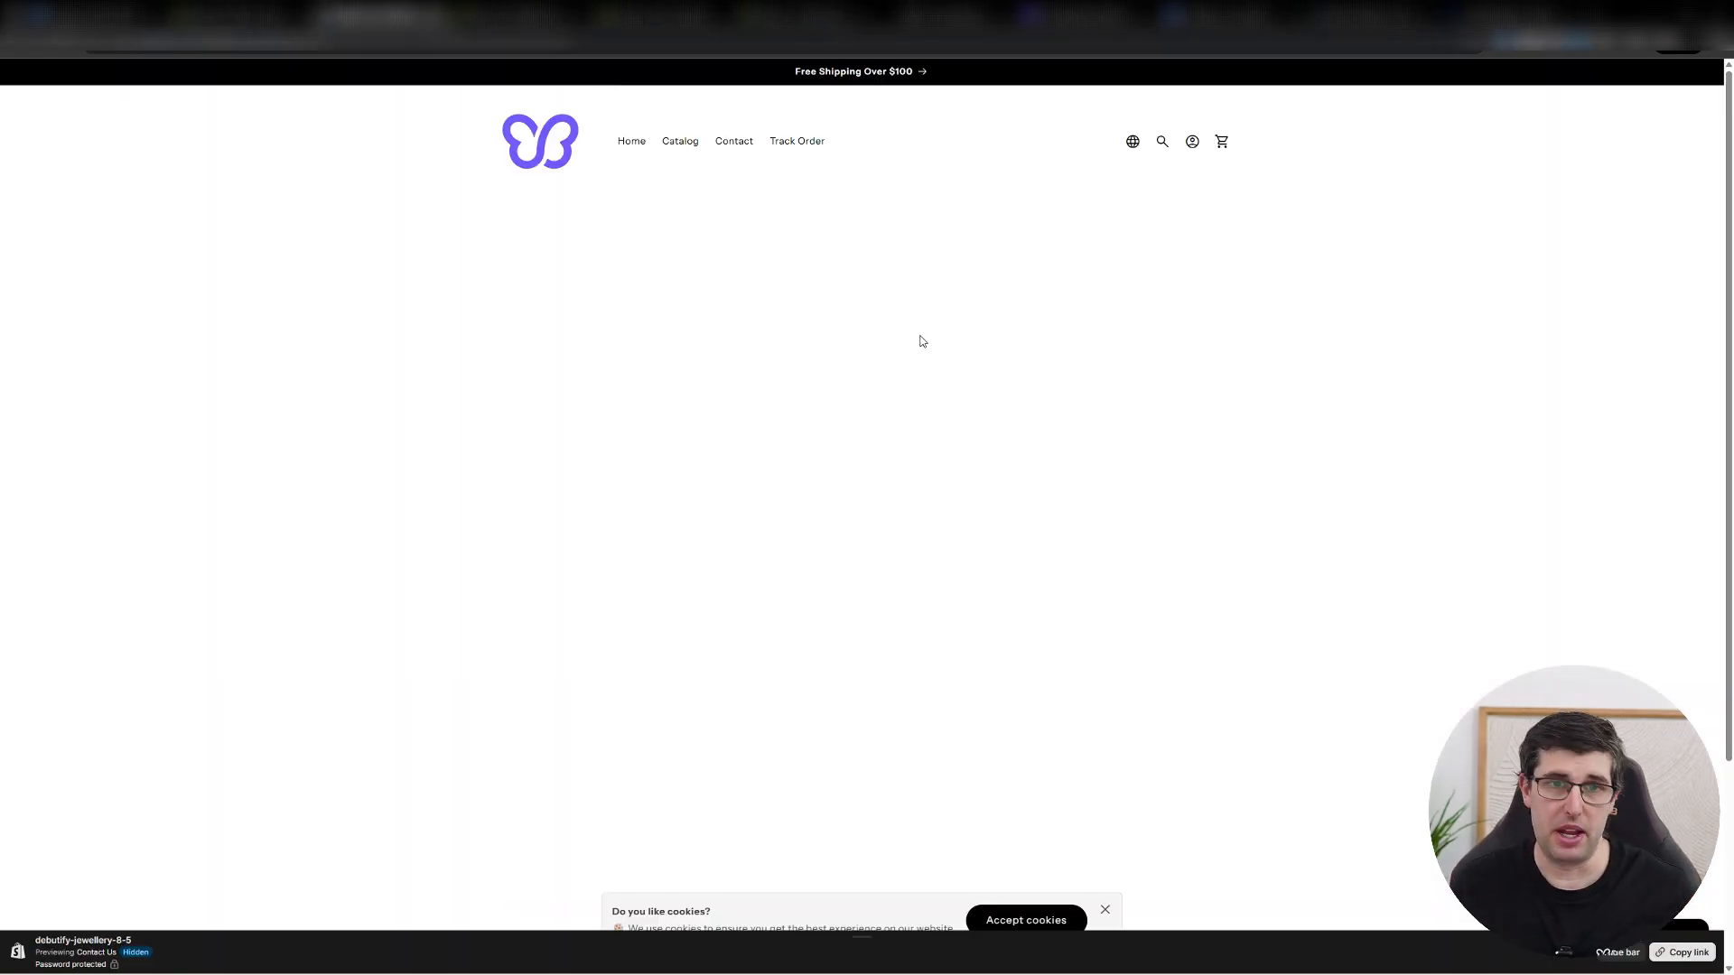
pyautogui.scroll(-5, 1029, 424)
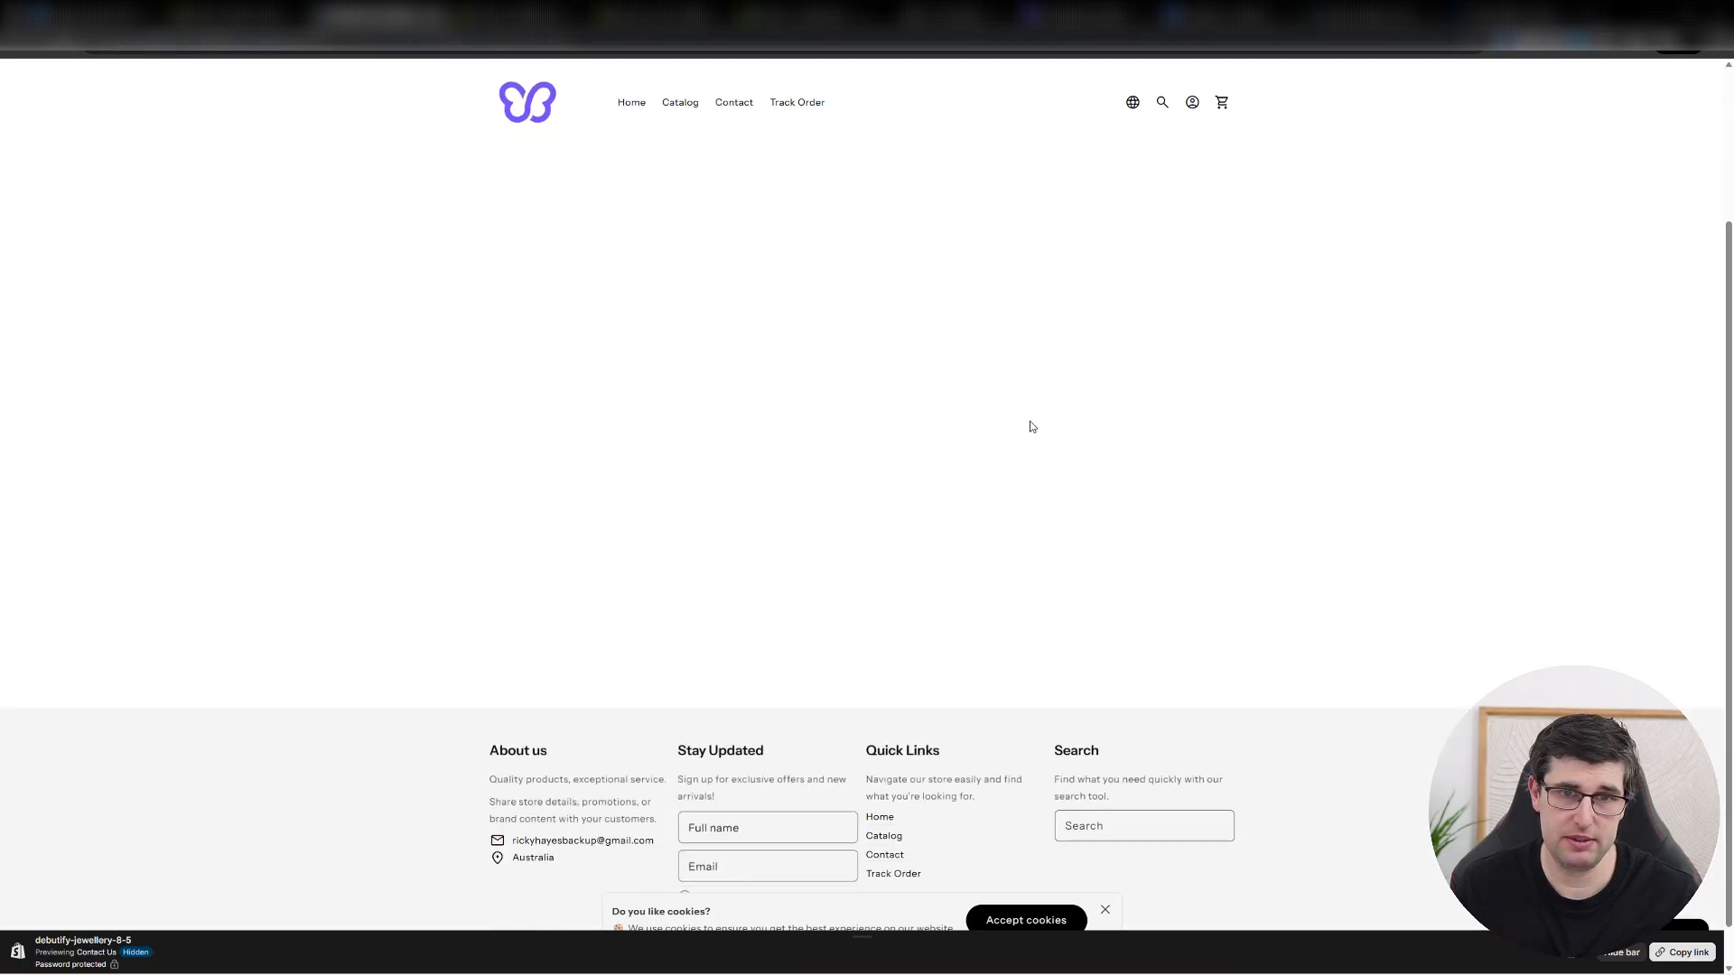
# Check the Contact Us page's store preview and template options, keep the contact template, and dismiss the page creation notice.
pyautogui.scroll(5, 1029, 424)
pyautogui.click(269, 12)
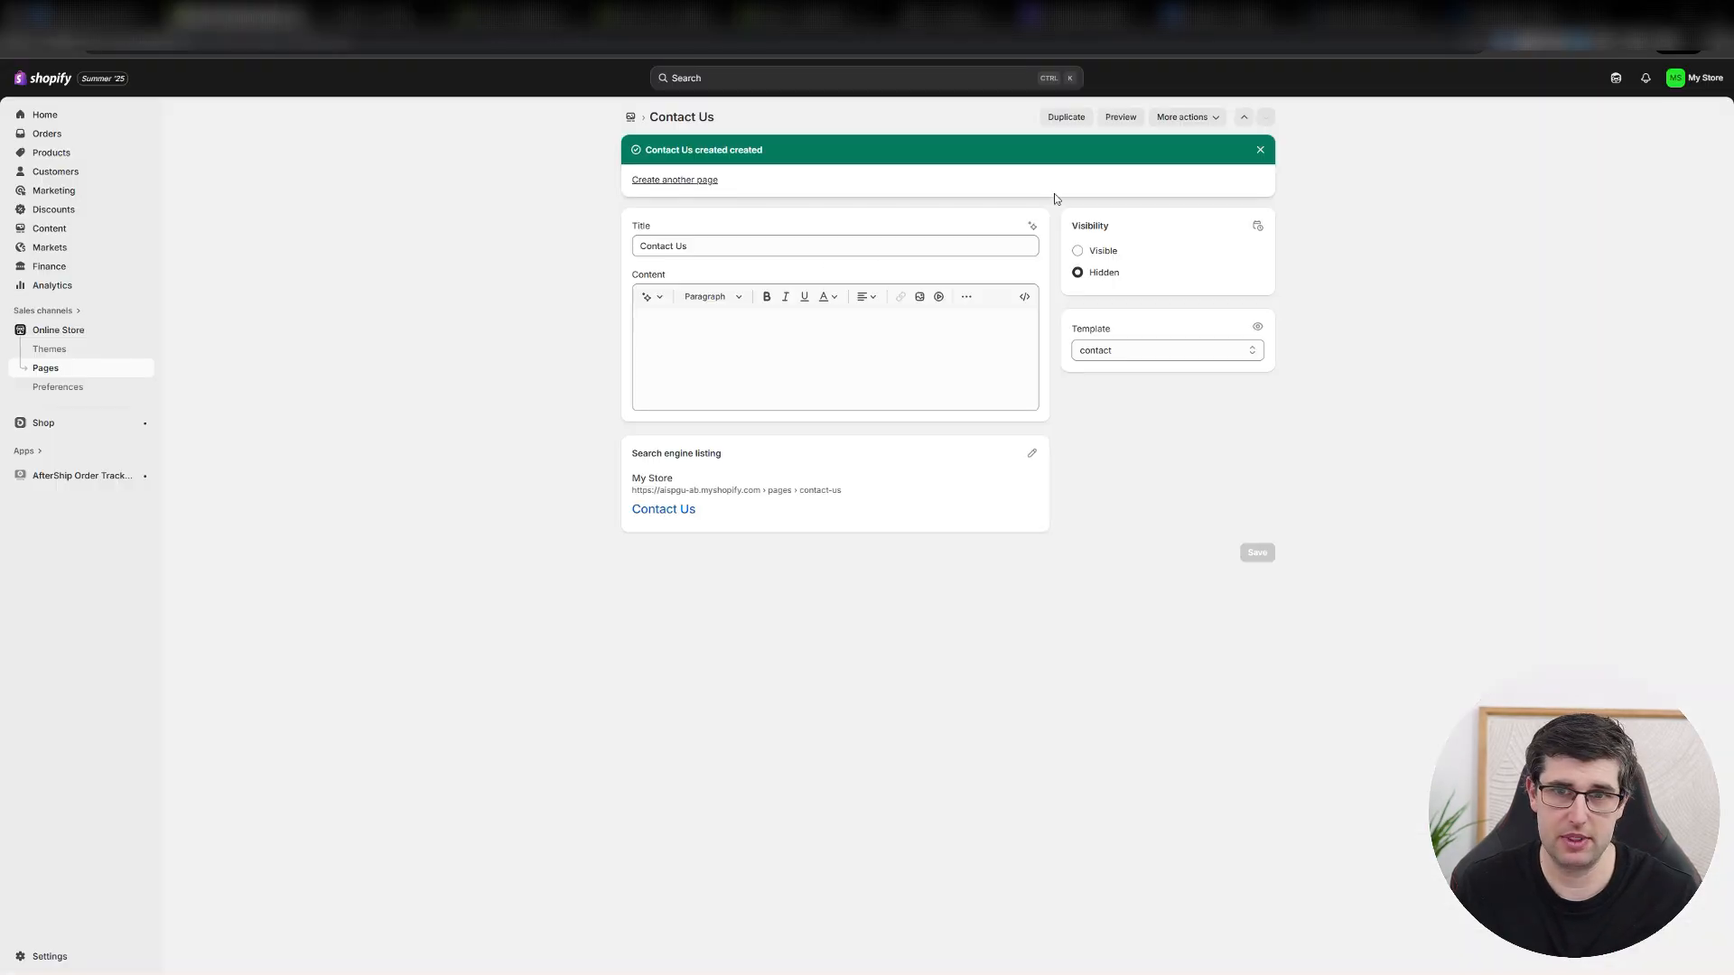
pyautogui.click(1118, 352)
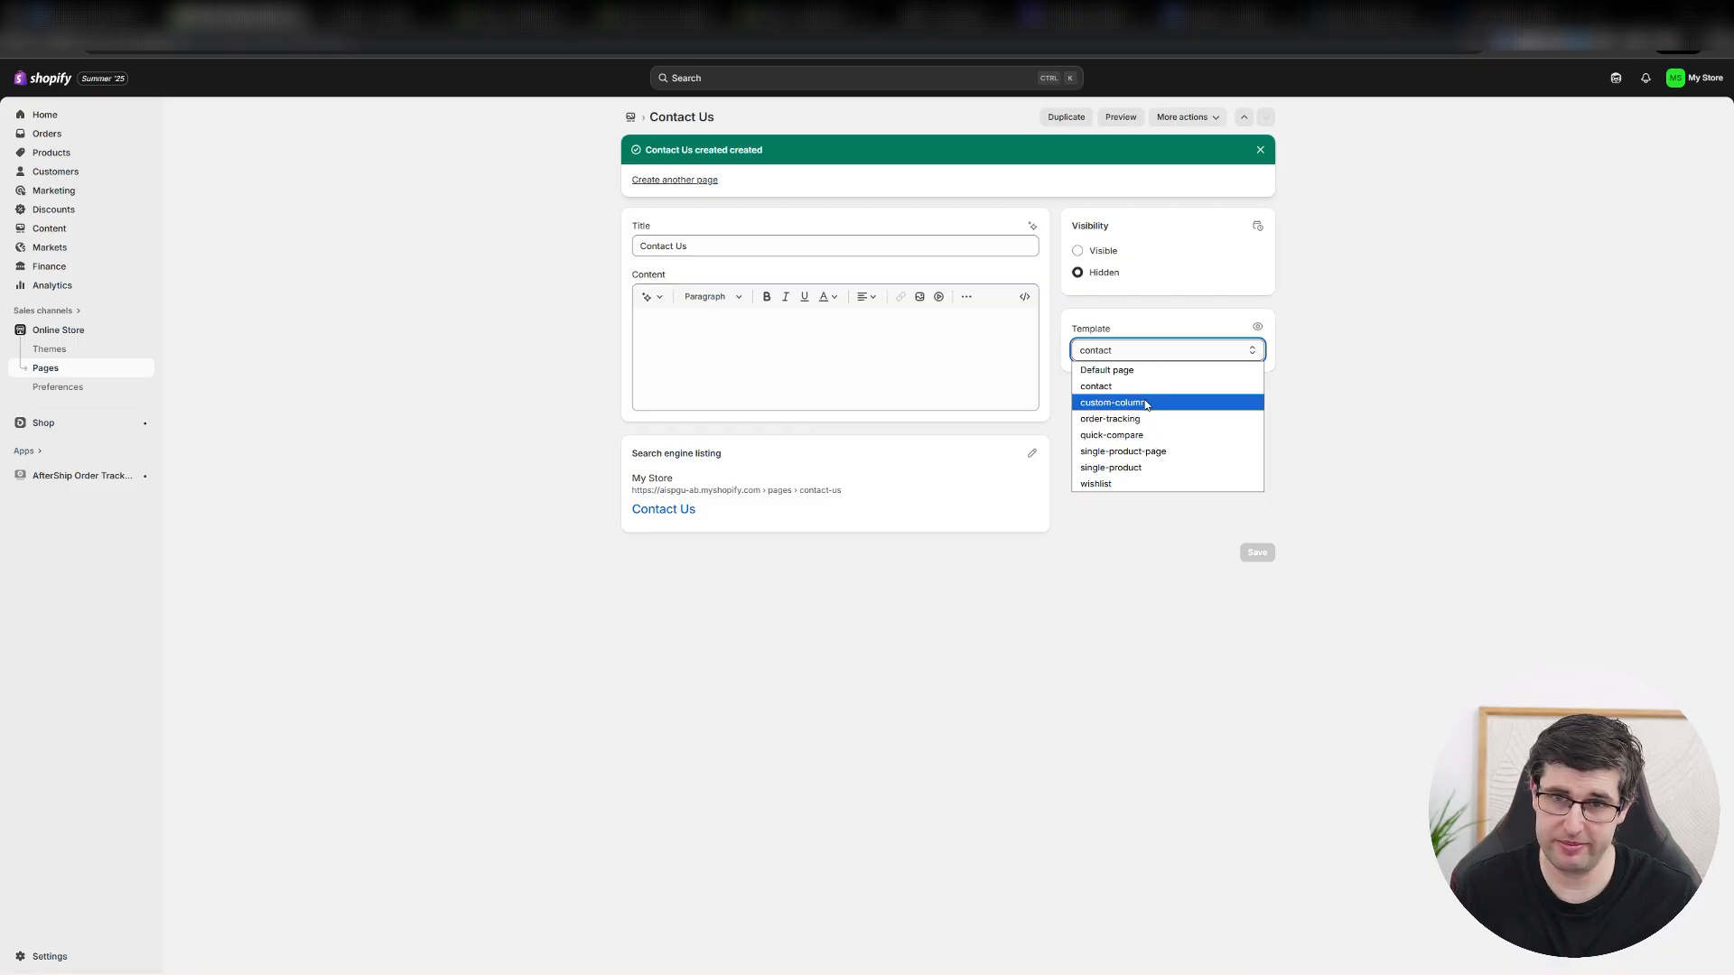
pyautogui.click(1129, 392)
pyautogui.click(411, 16)
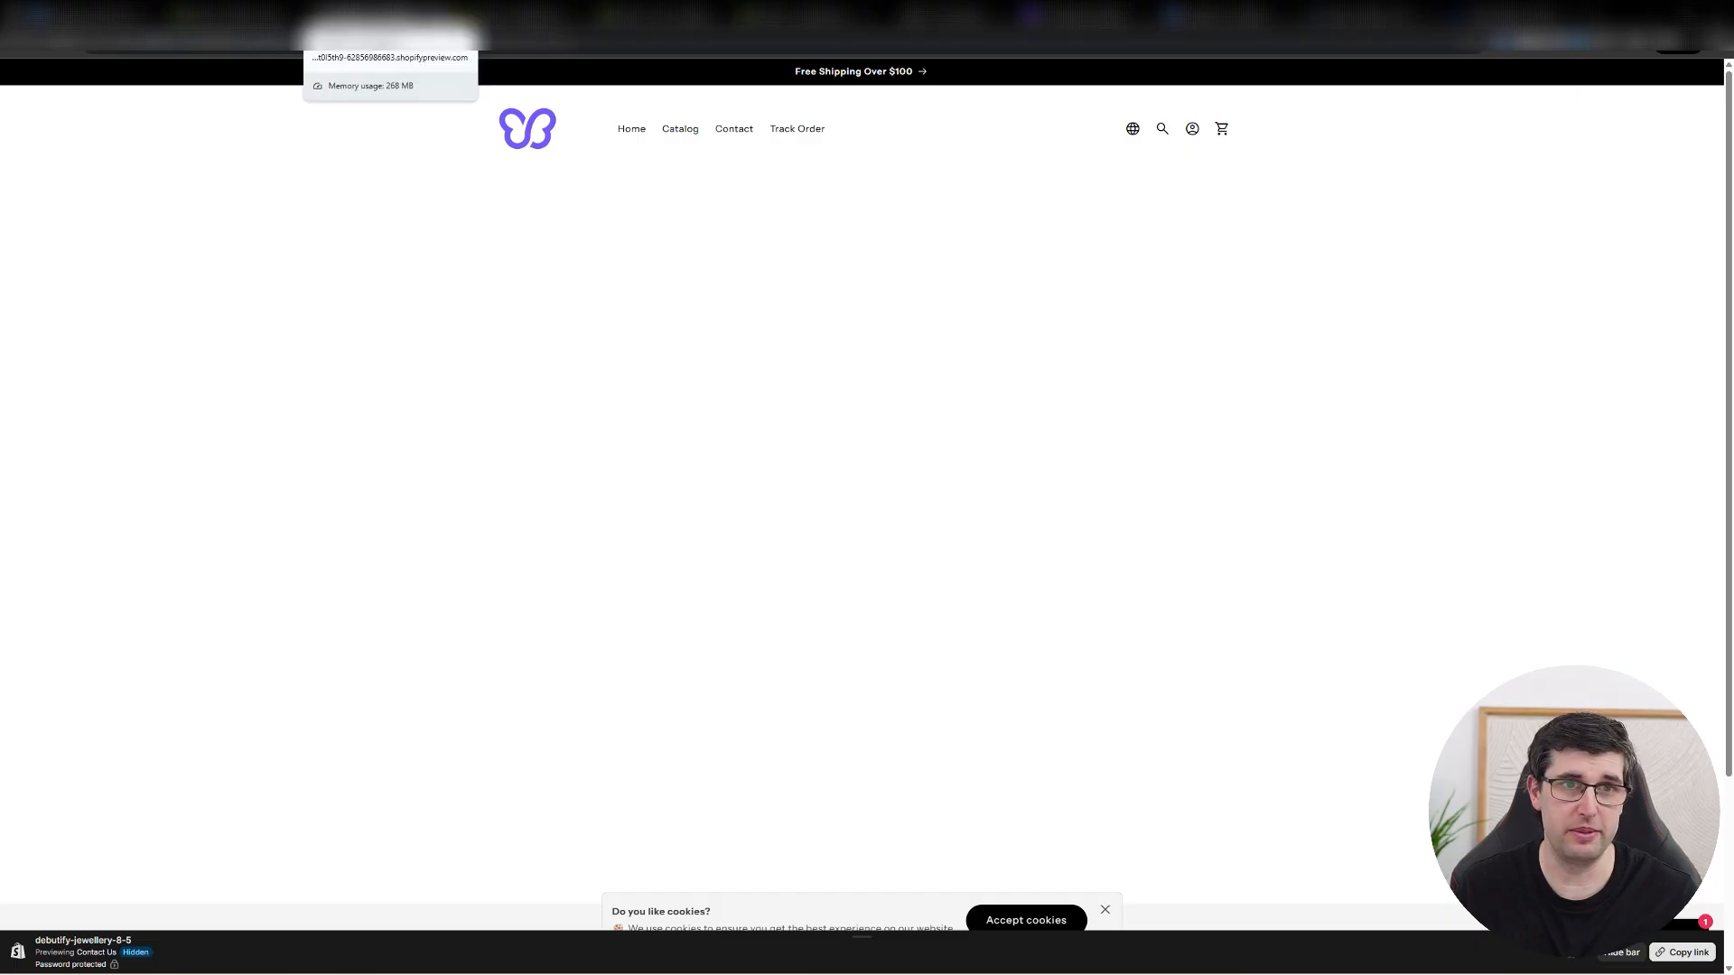
pyautogui.click(262, 16)
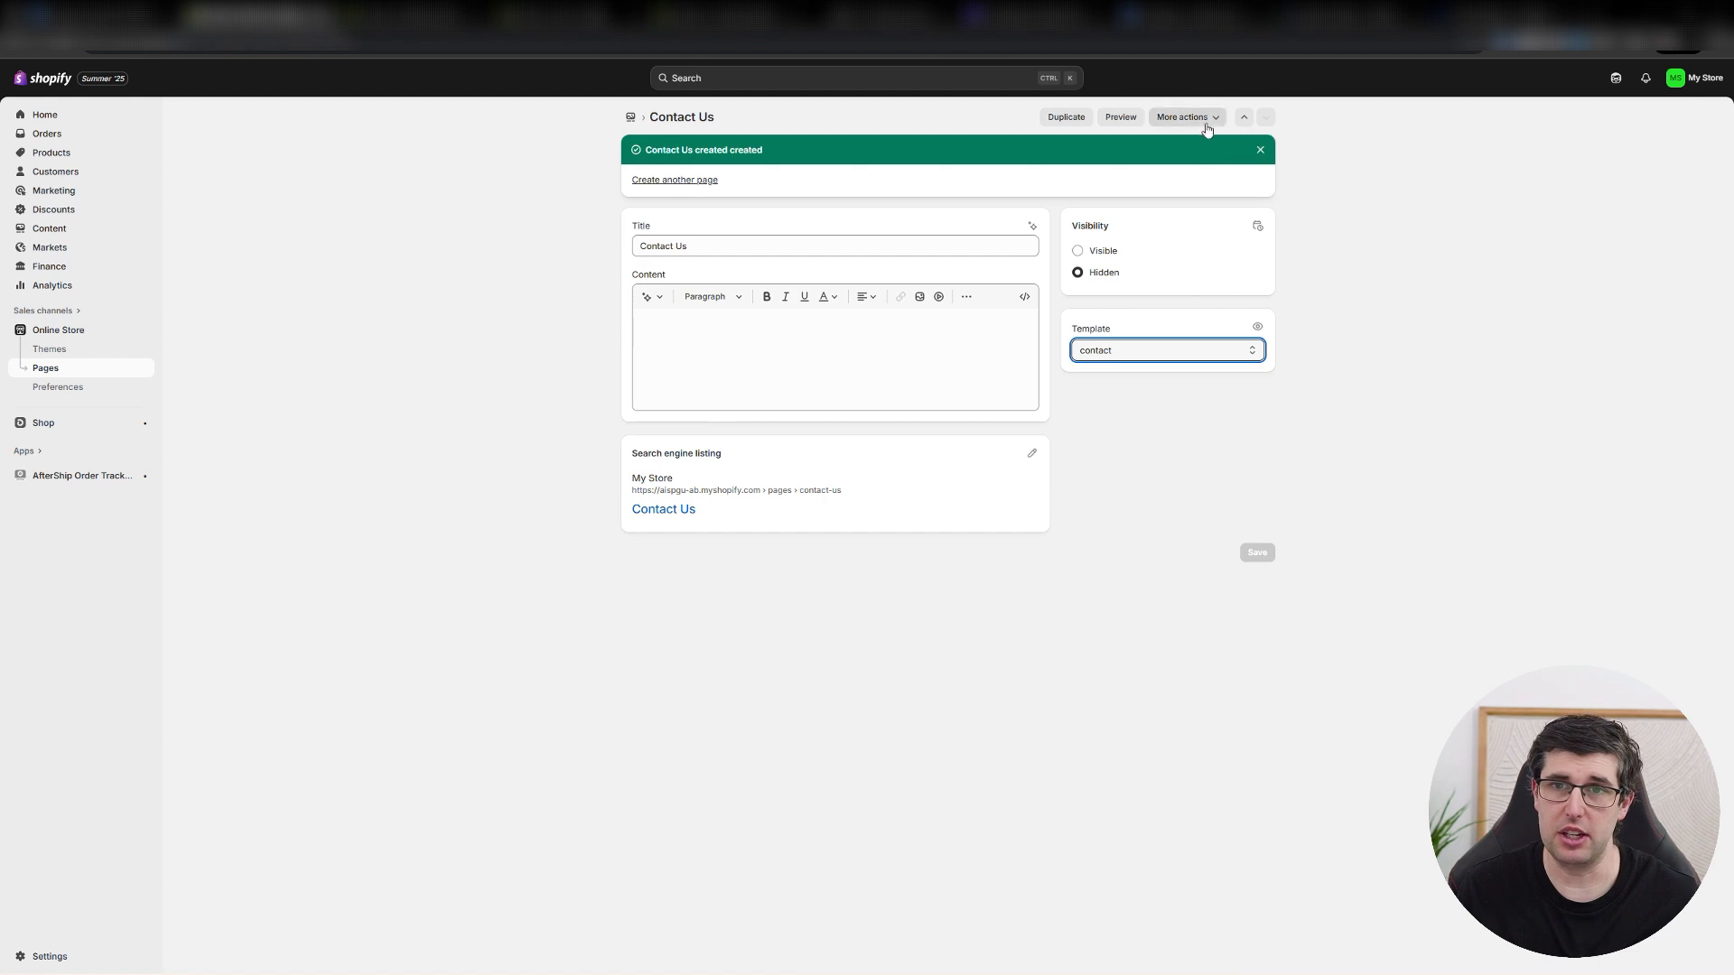
pyautogui.click(1266, 152)
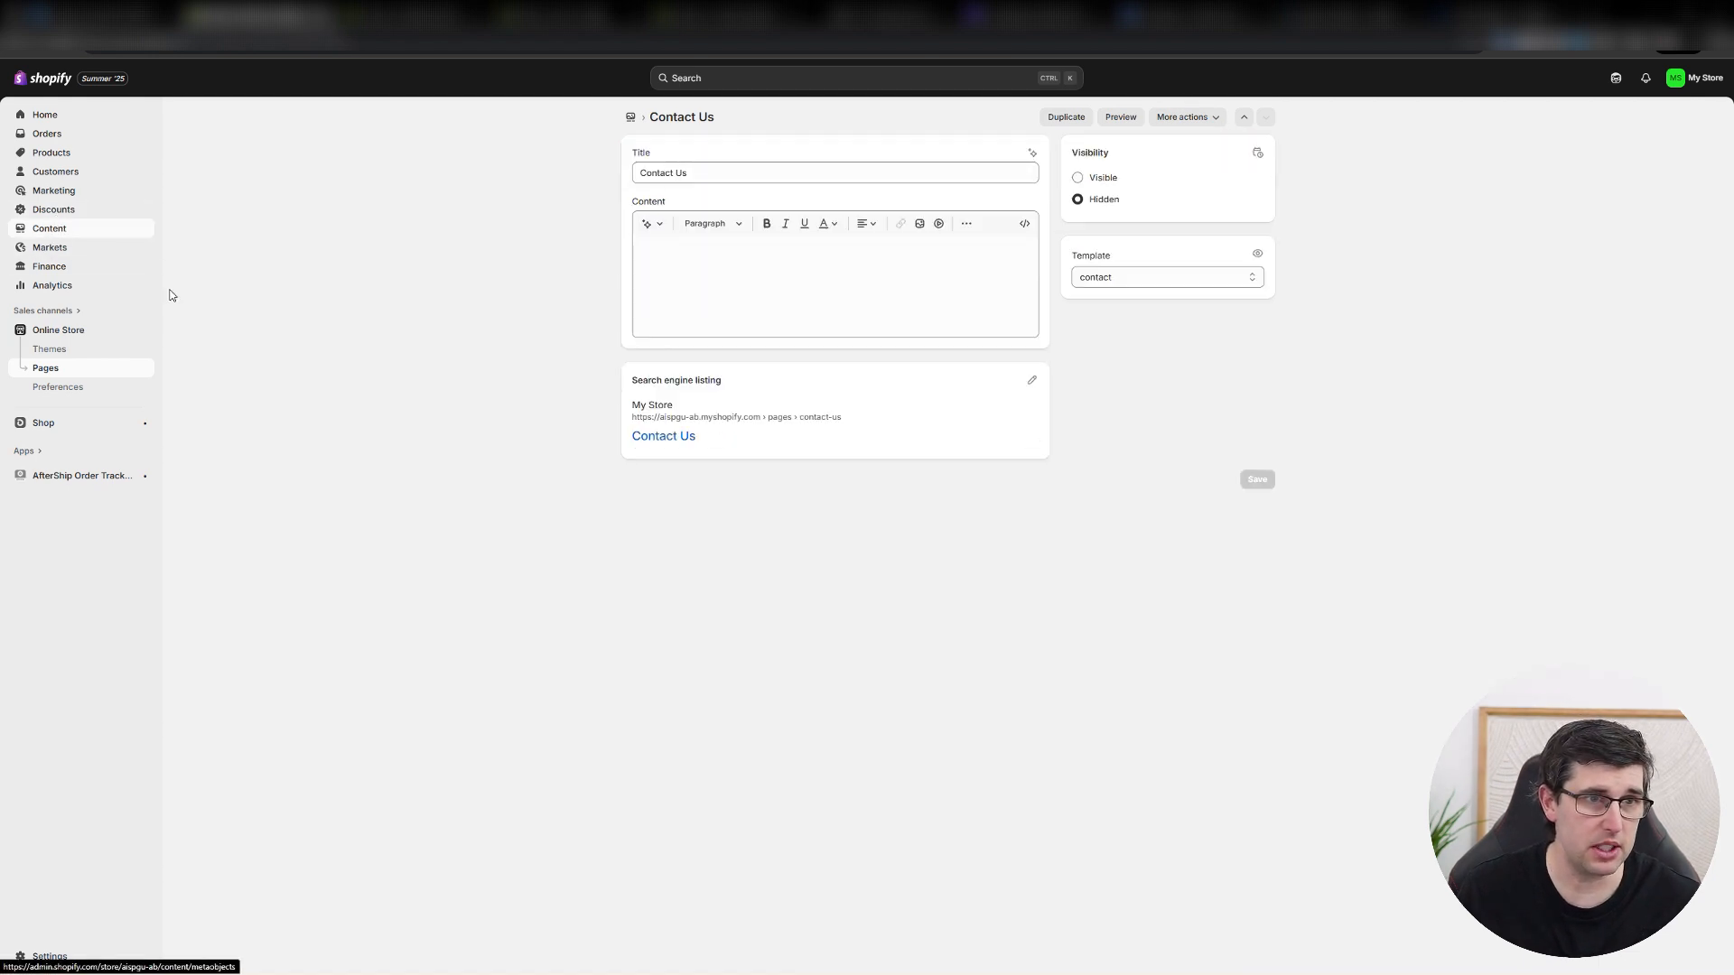
pyautogui.click(55, 230)
pyautogui.click(50, 288)
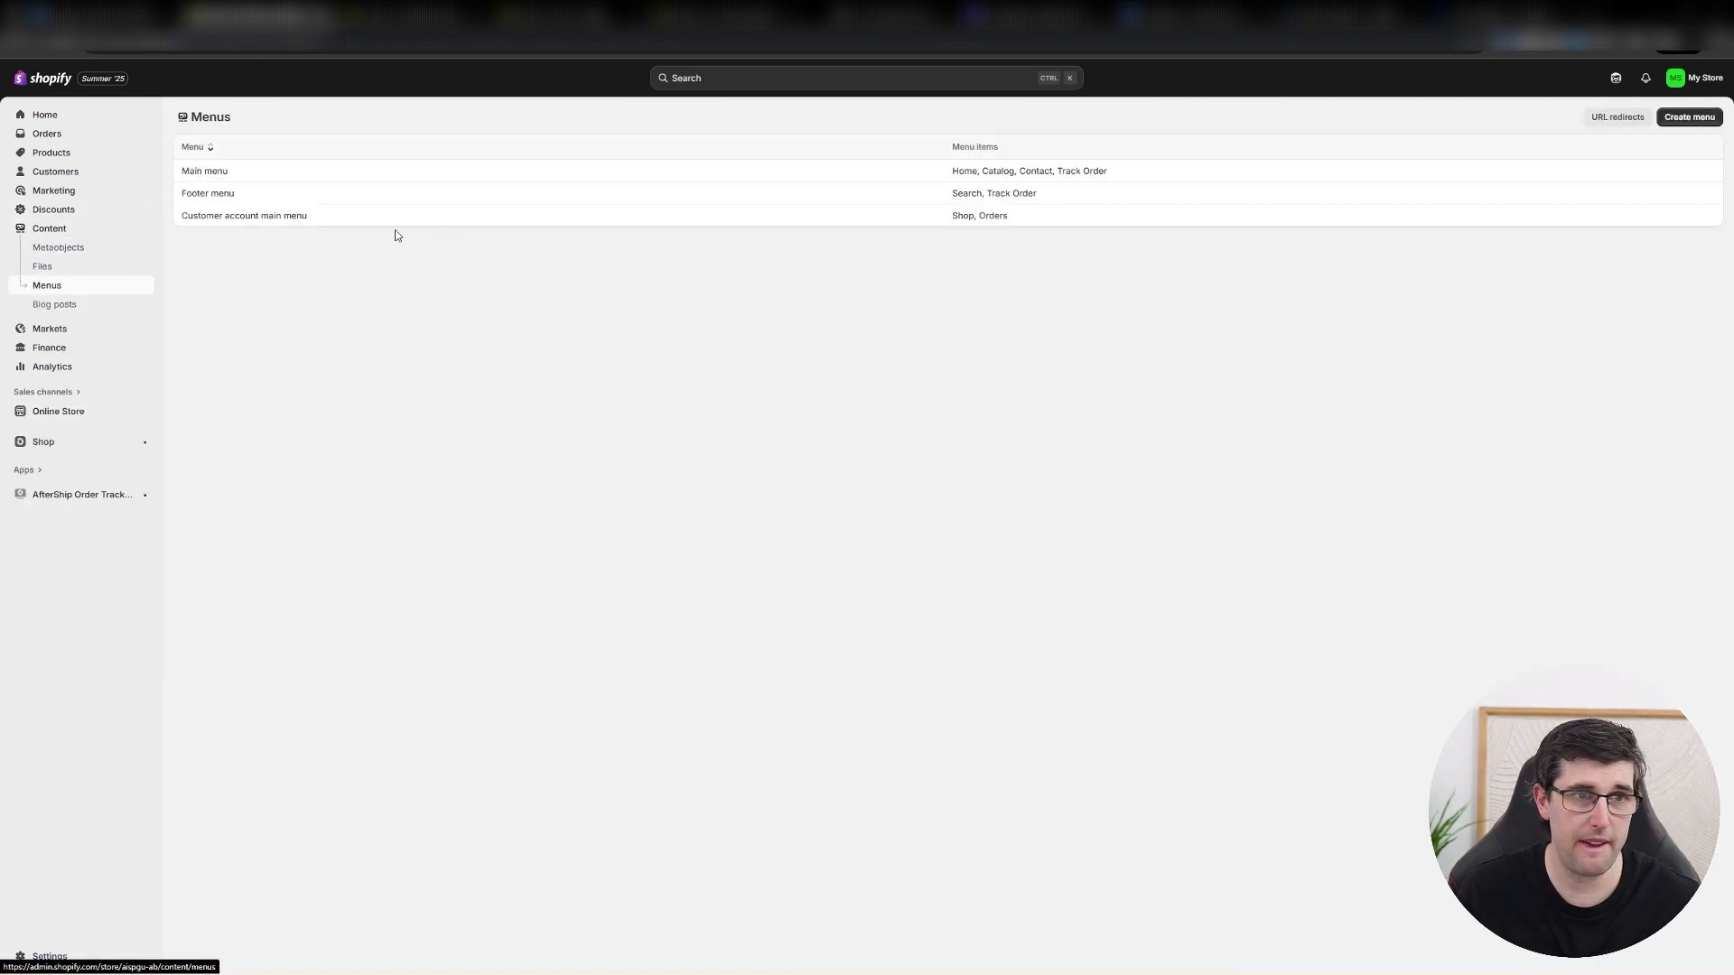
pyautogui.click(239, 189)
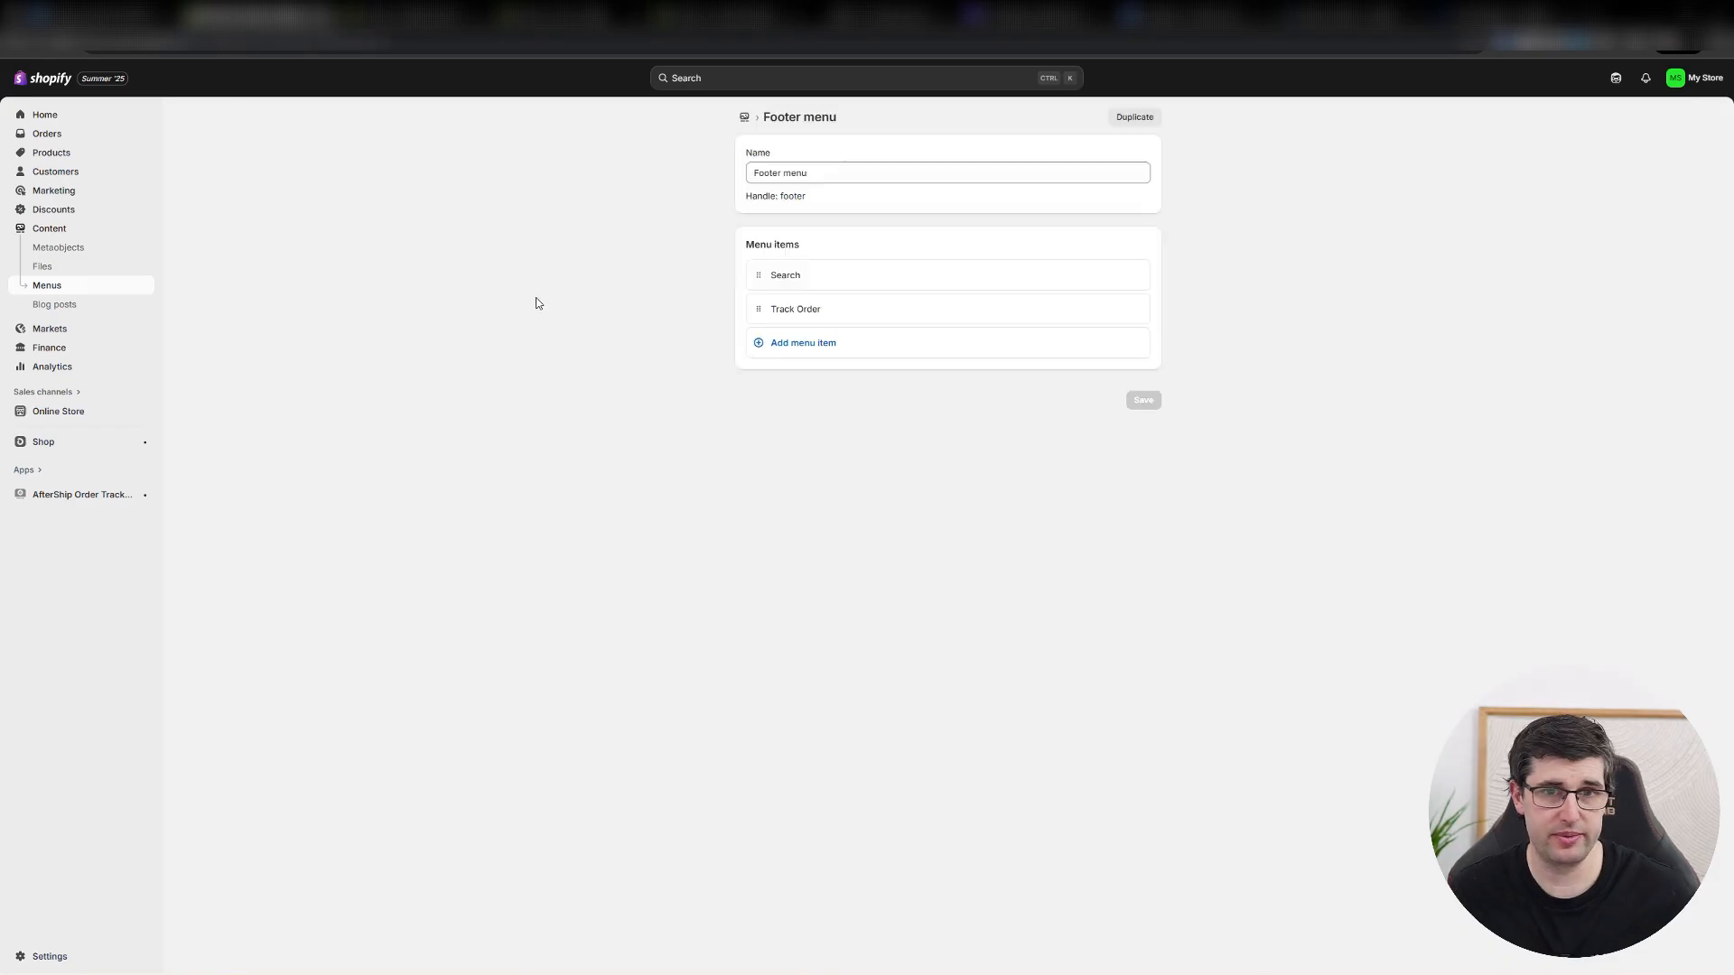
pyautogui.click(815, 352)
pyautogui.write('Contac')
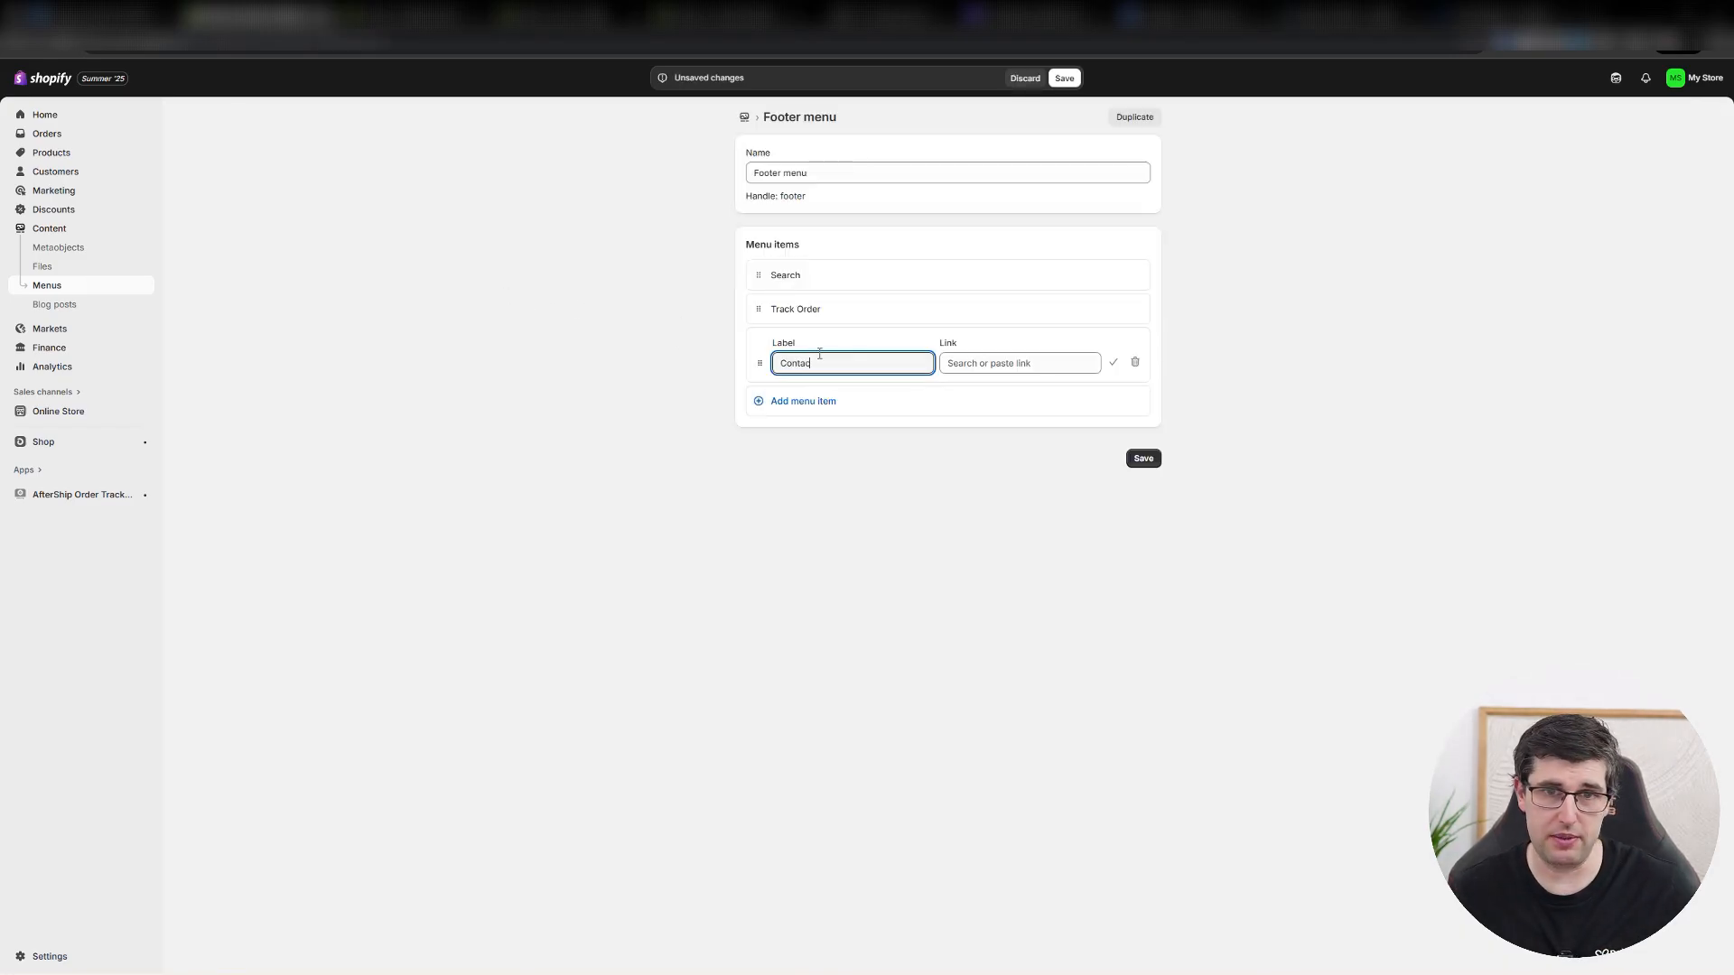
pyautogui.write('t')
pyautogui.click(984, 362)
pyautogui.write('cont')
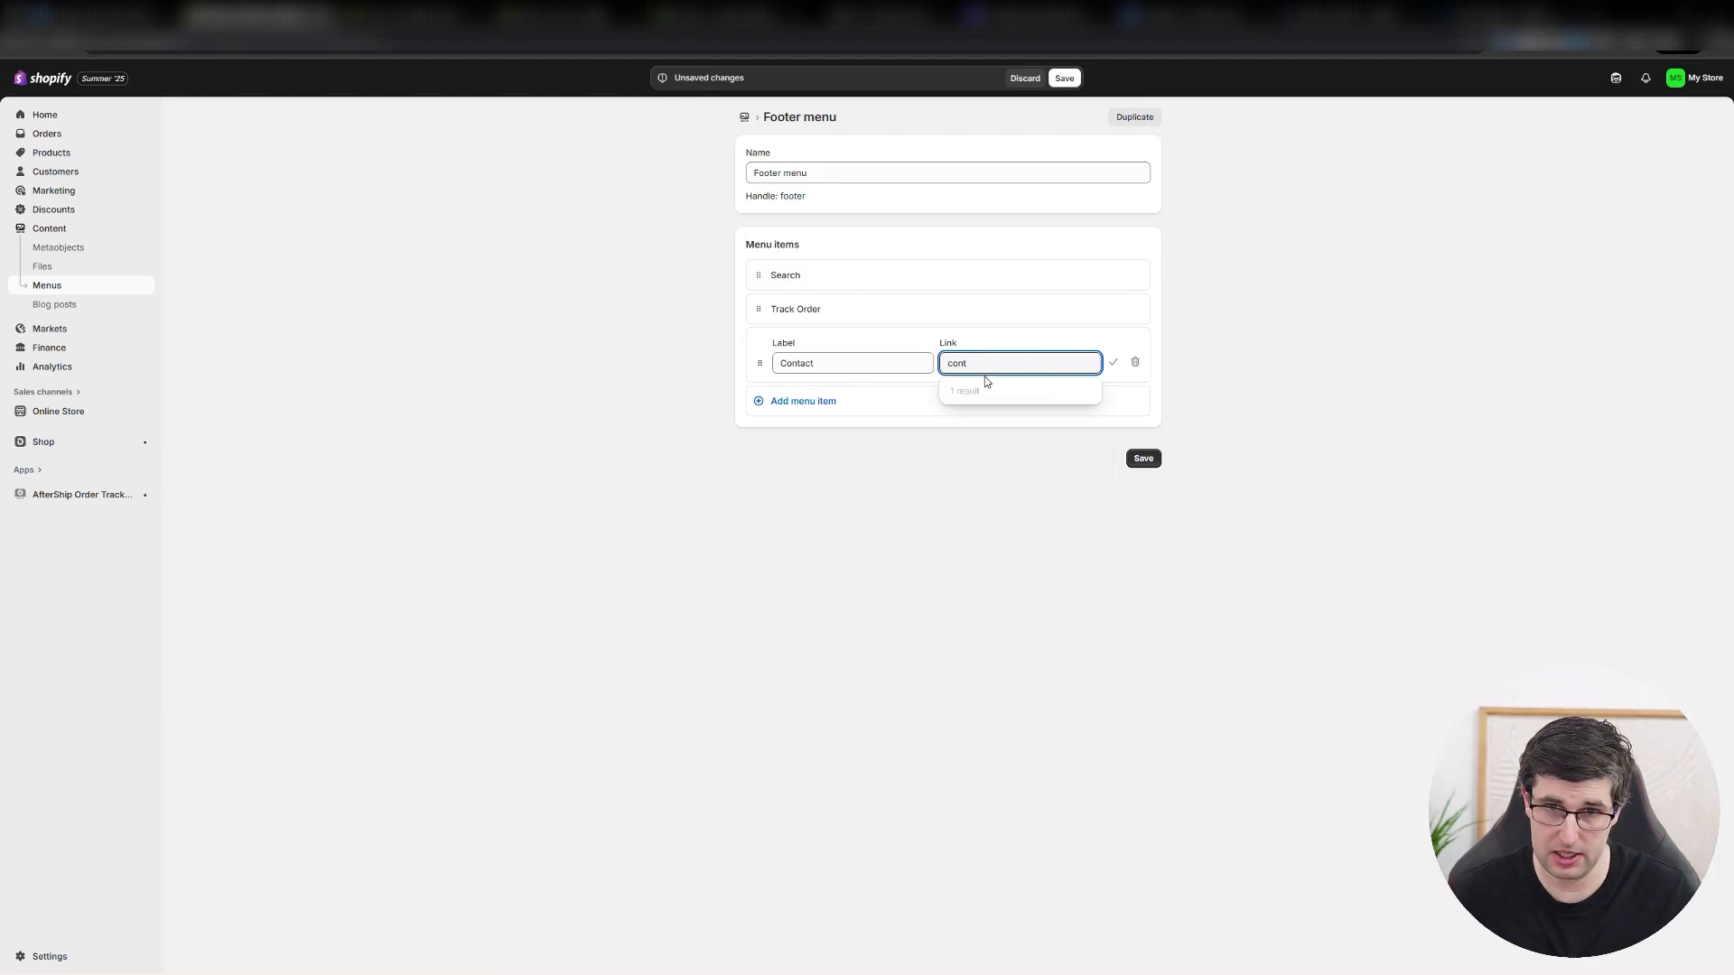
pyautogui.press('BackSpace')
pyautogui.press('BackSpace')
pyautogui.press('BackSpace')
pyautogui.press('BackSpace')
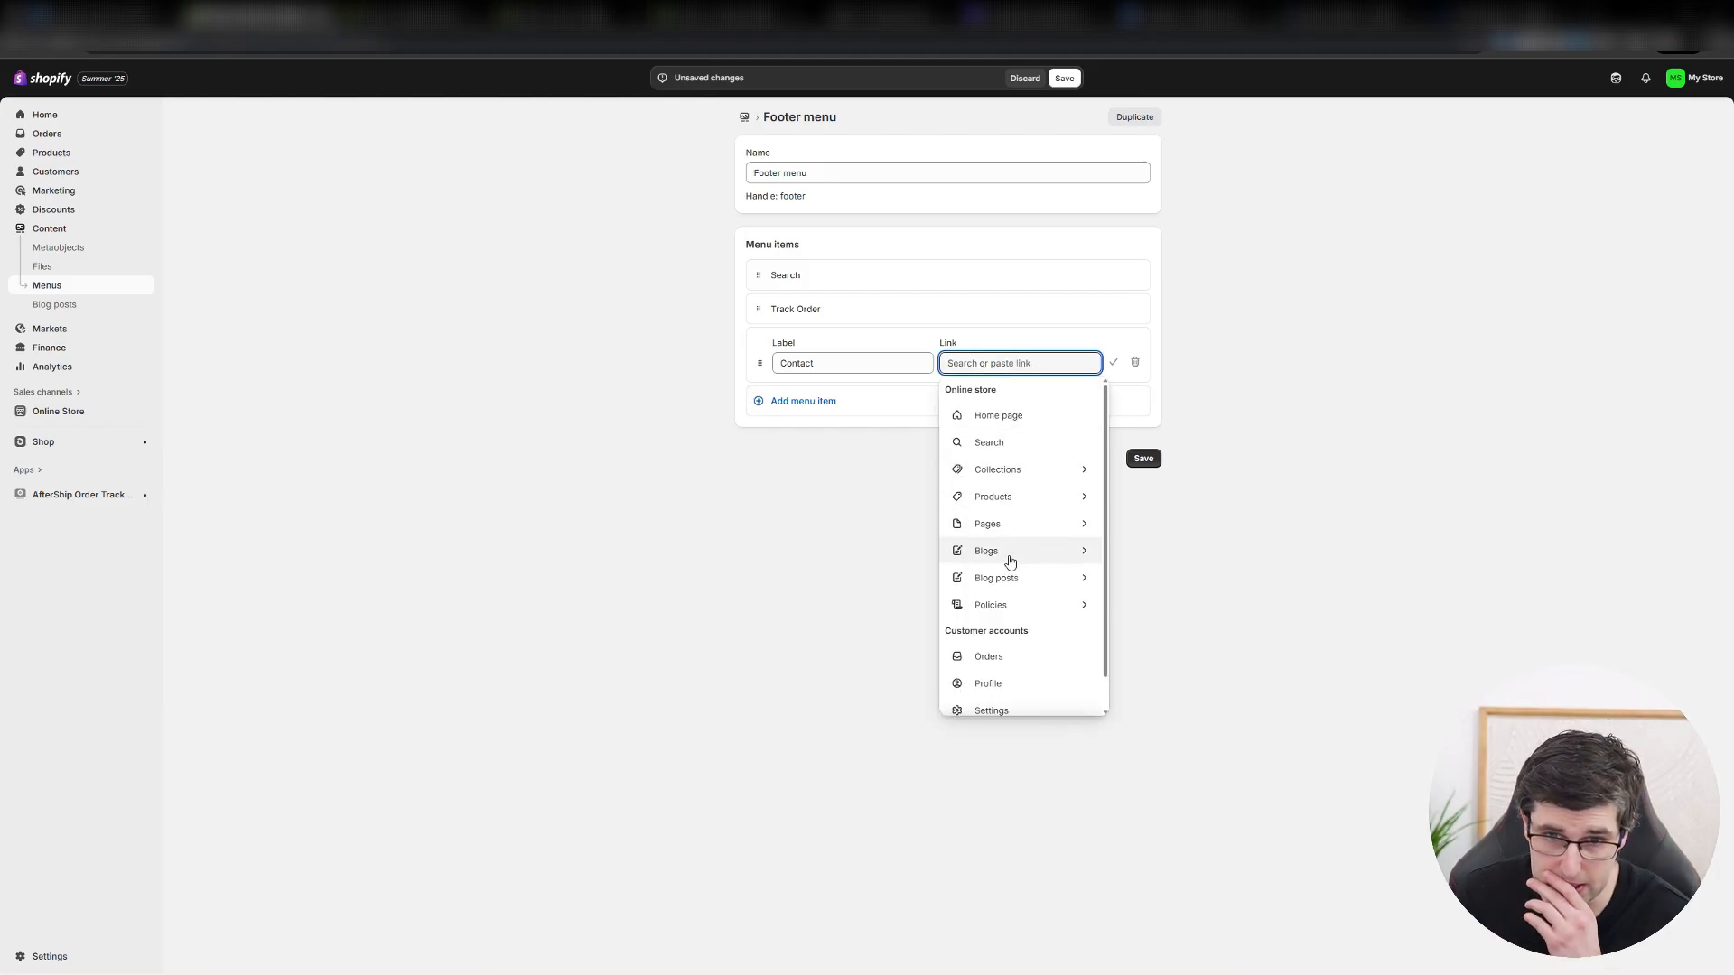
pyautogui.click(1009, 552)
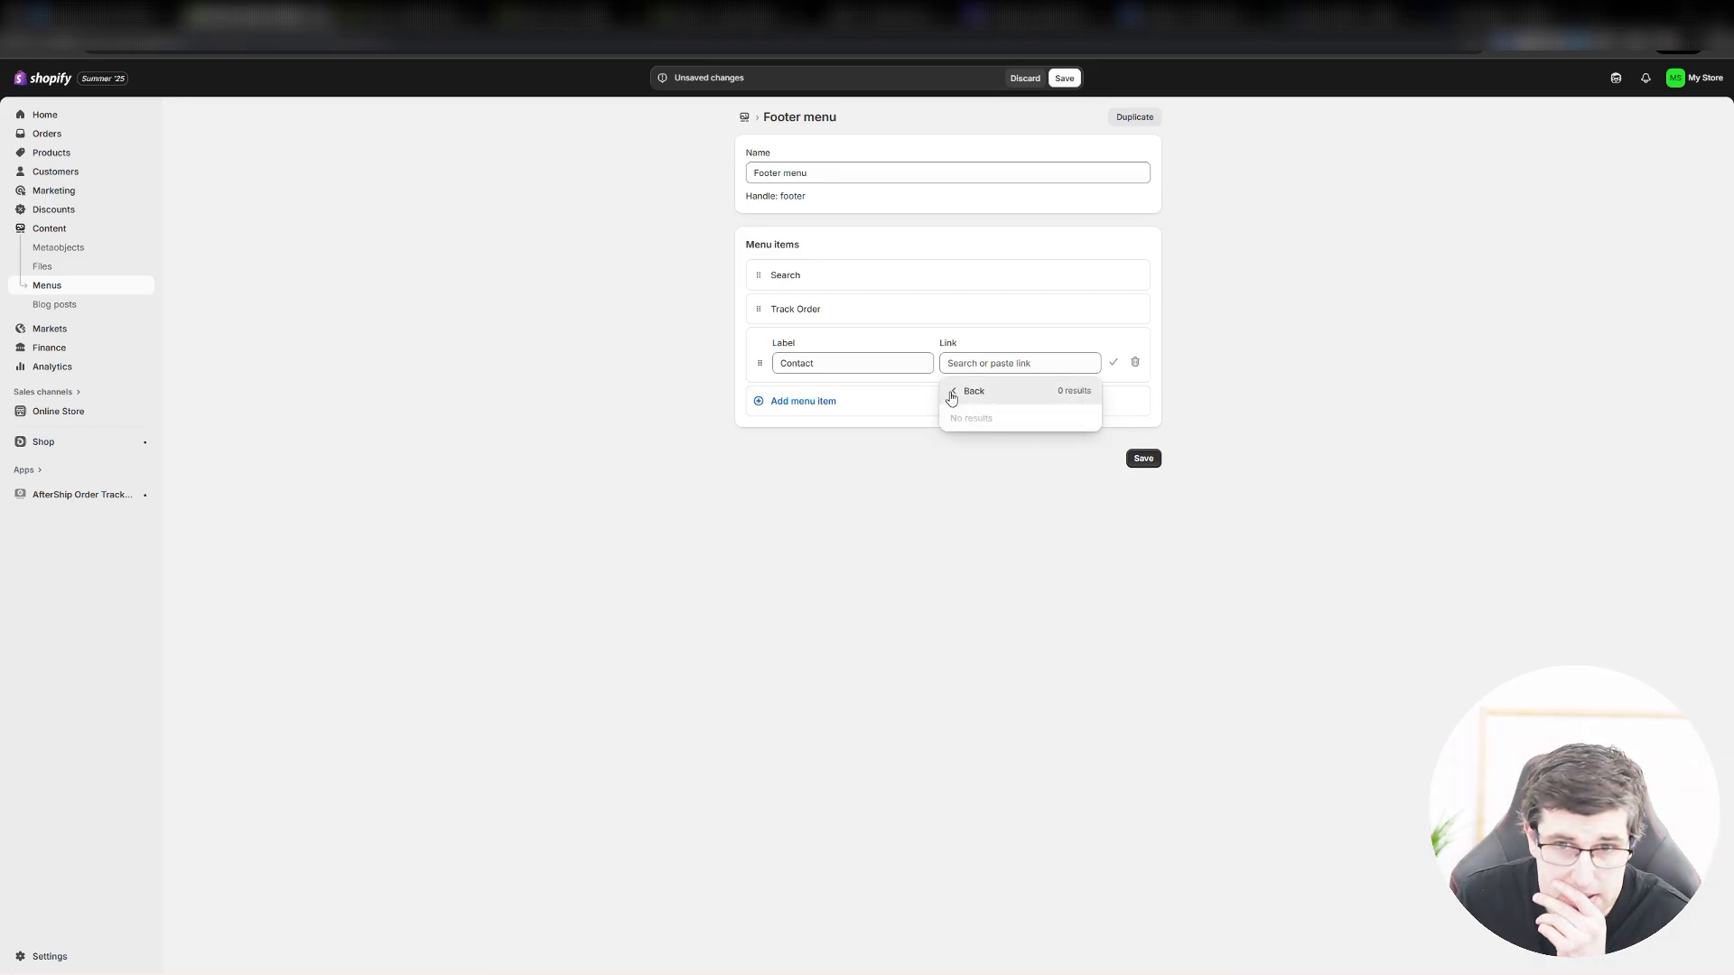
pyautogui.click(951, 397)
pyautogui.click(723, 514)
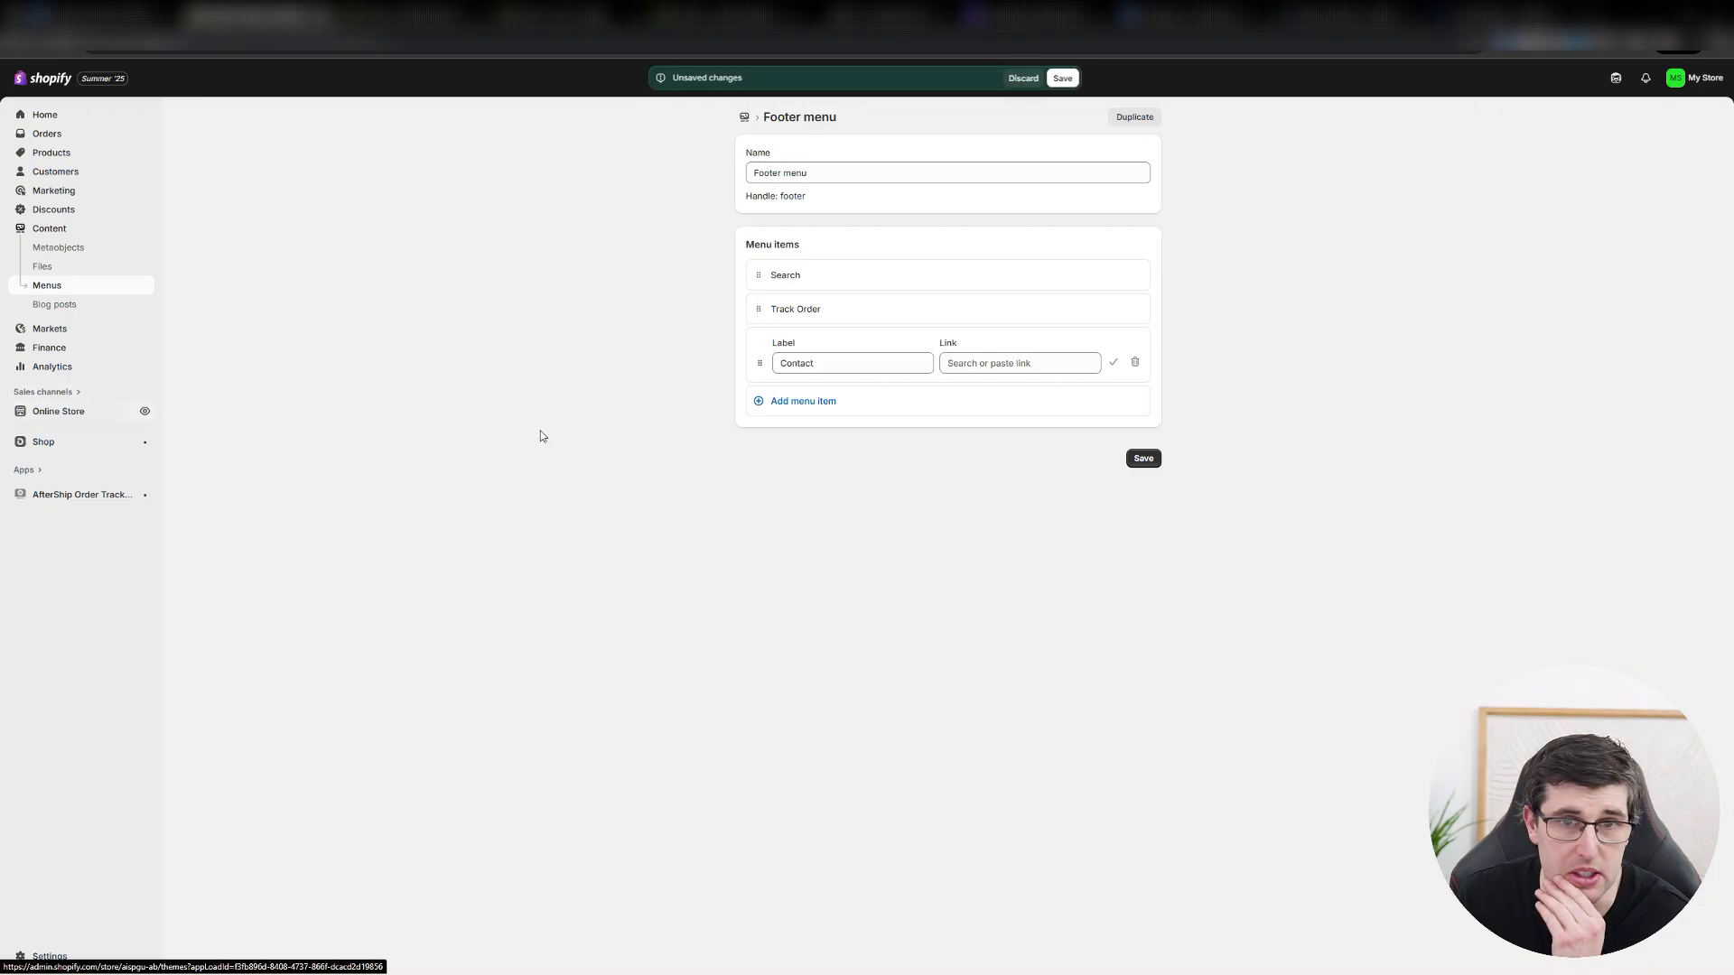
pyautogui.click(1026, 85)
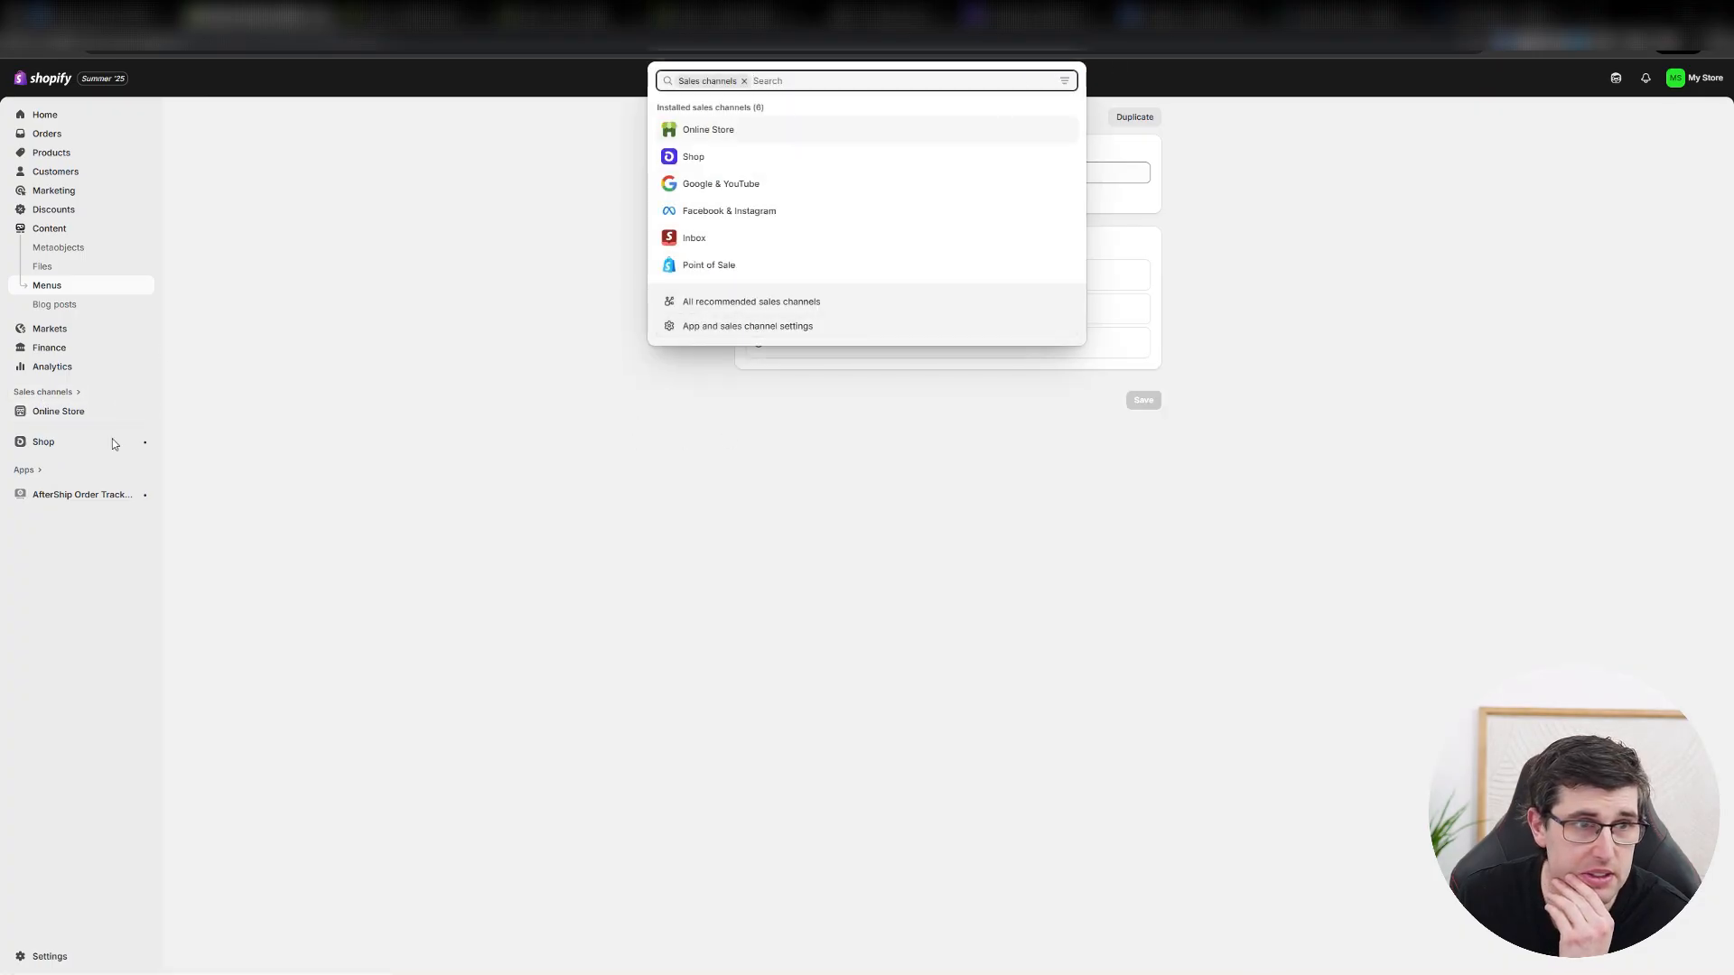
# Set the Contact Us page's visibility to Visible, save it, and check its template choice.
pyautogui.click(50, 414)
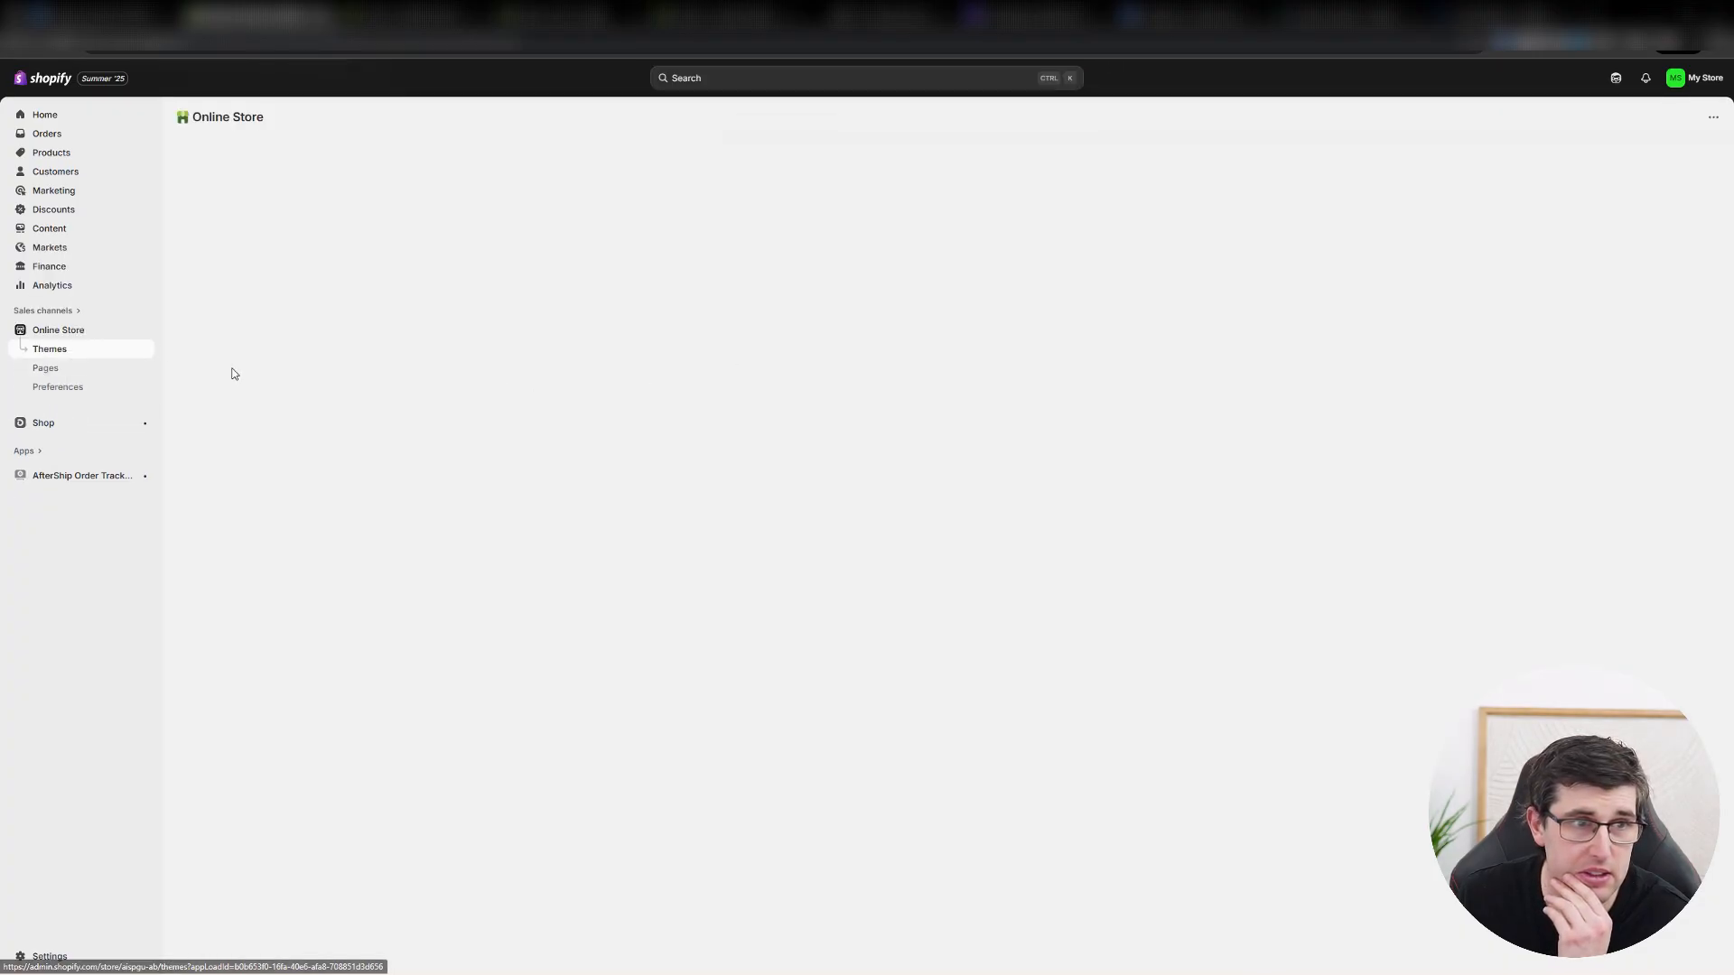
pyautogui.click(47, 370)
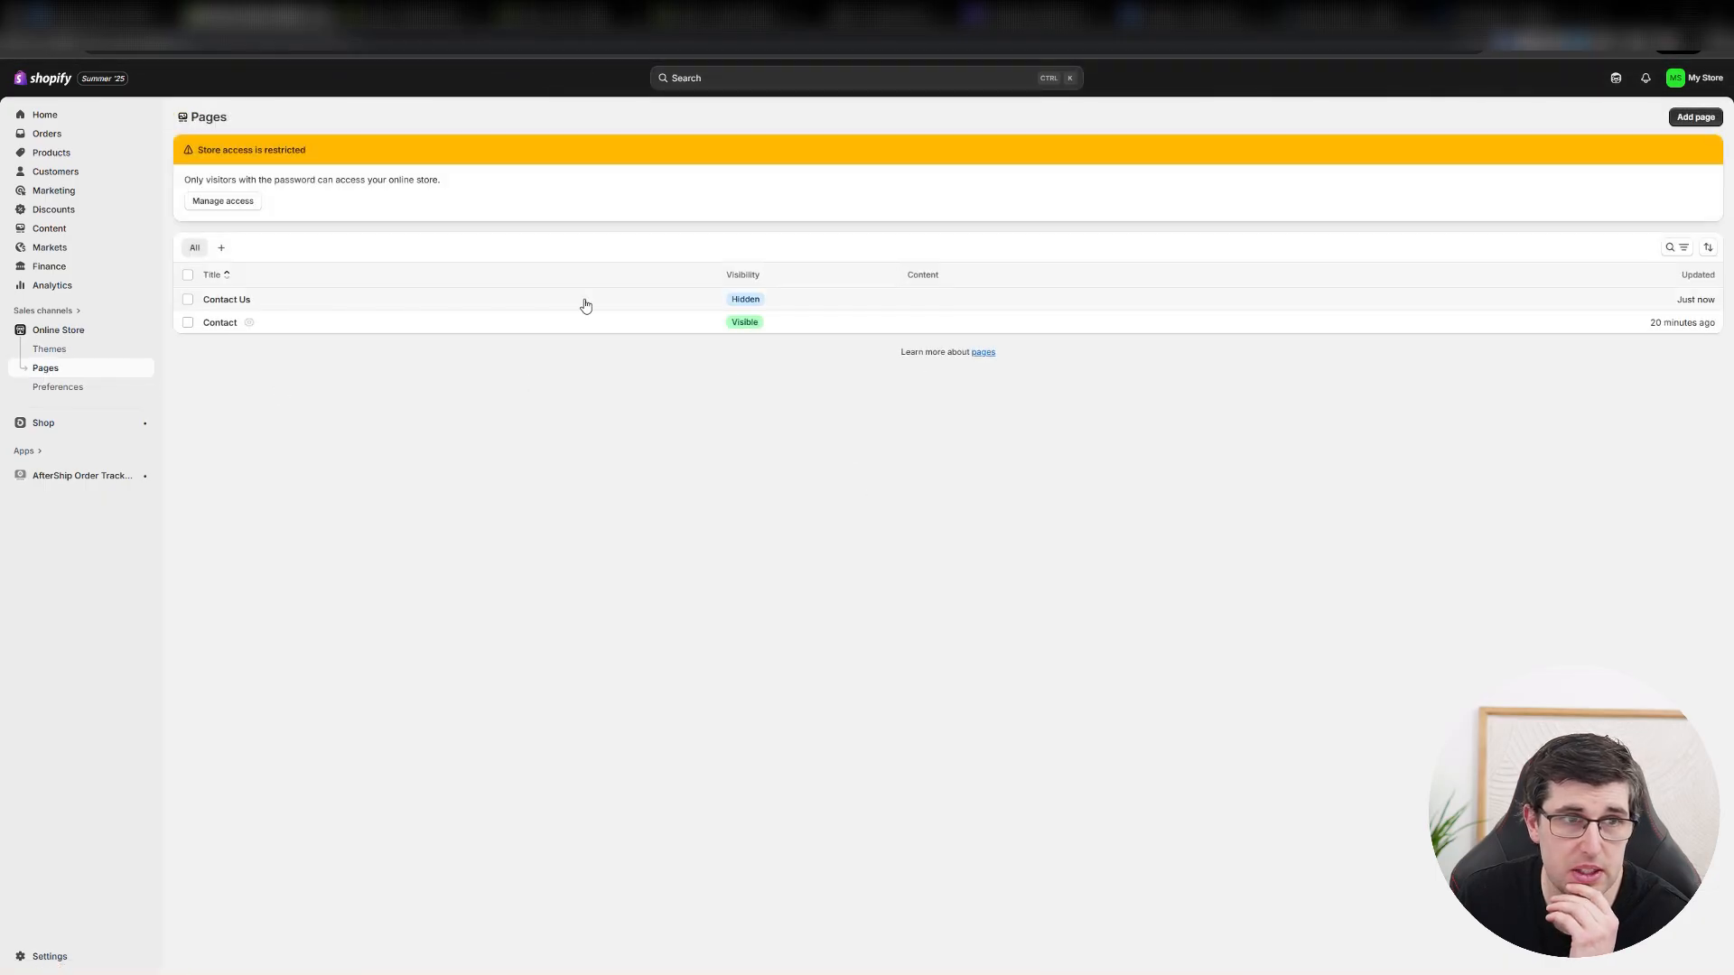
pyautogui.click(546, 309)
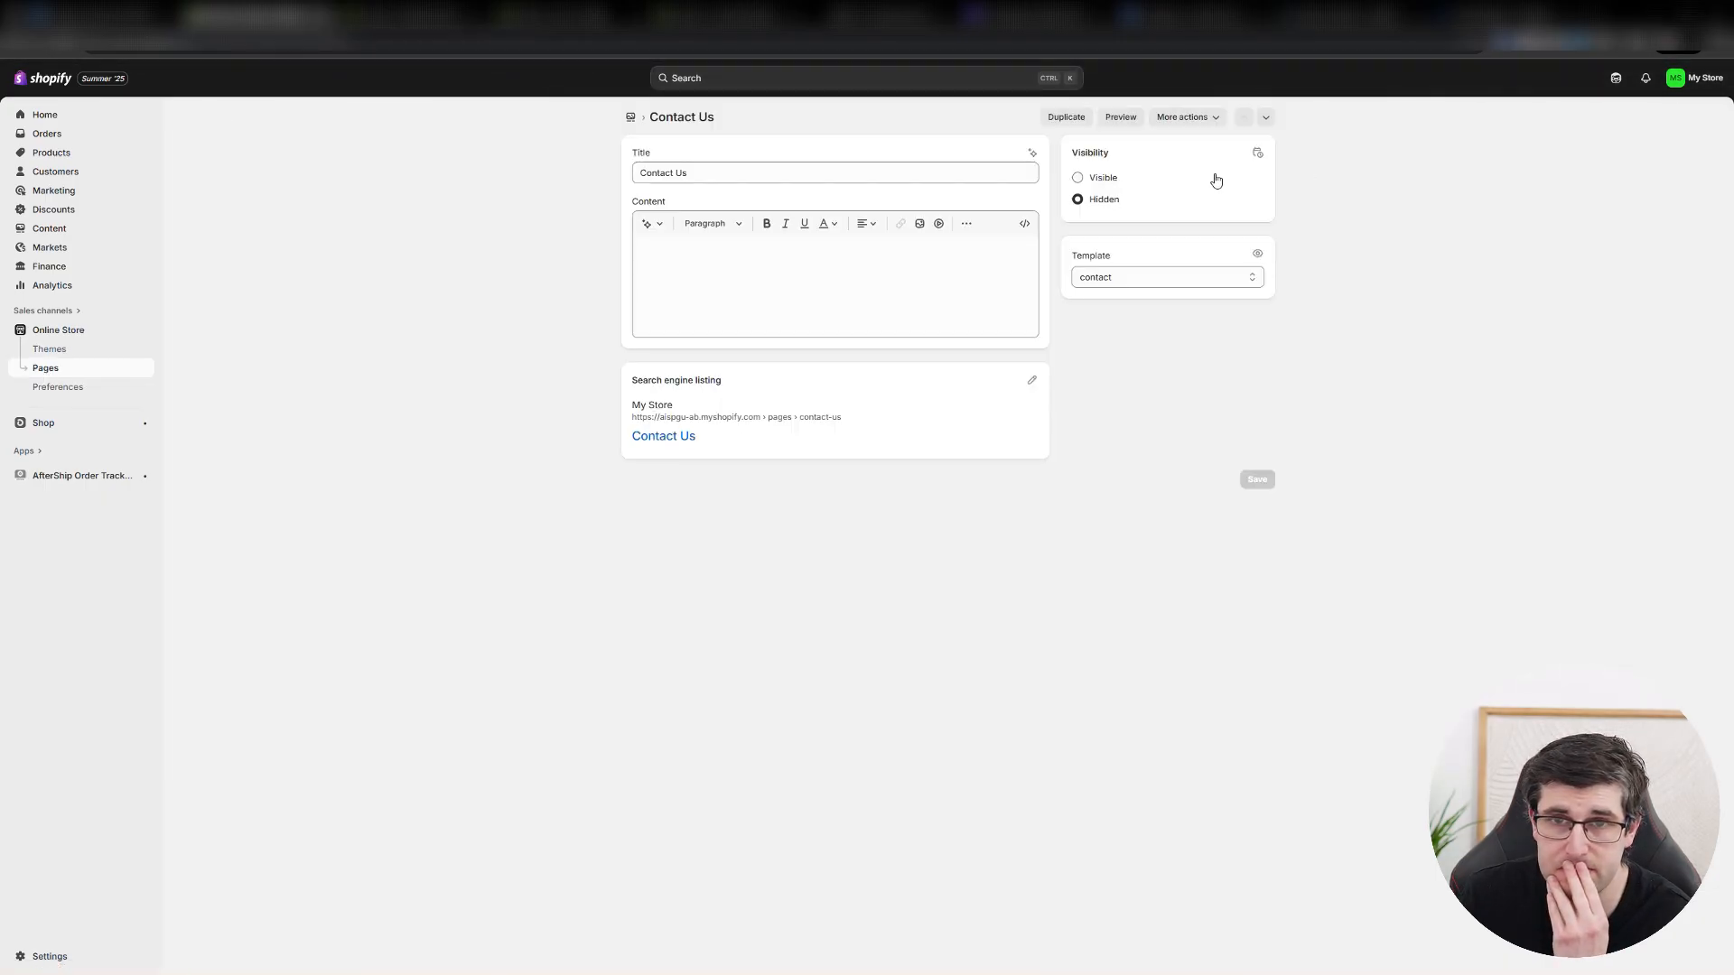
pyautogui.click(1078, 176)
pyautogui.click(1259, 482)
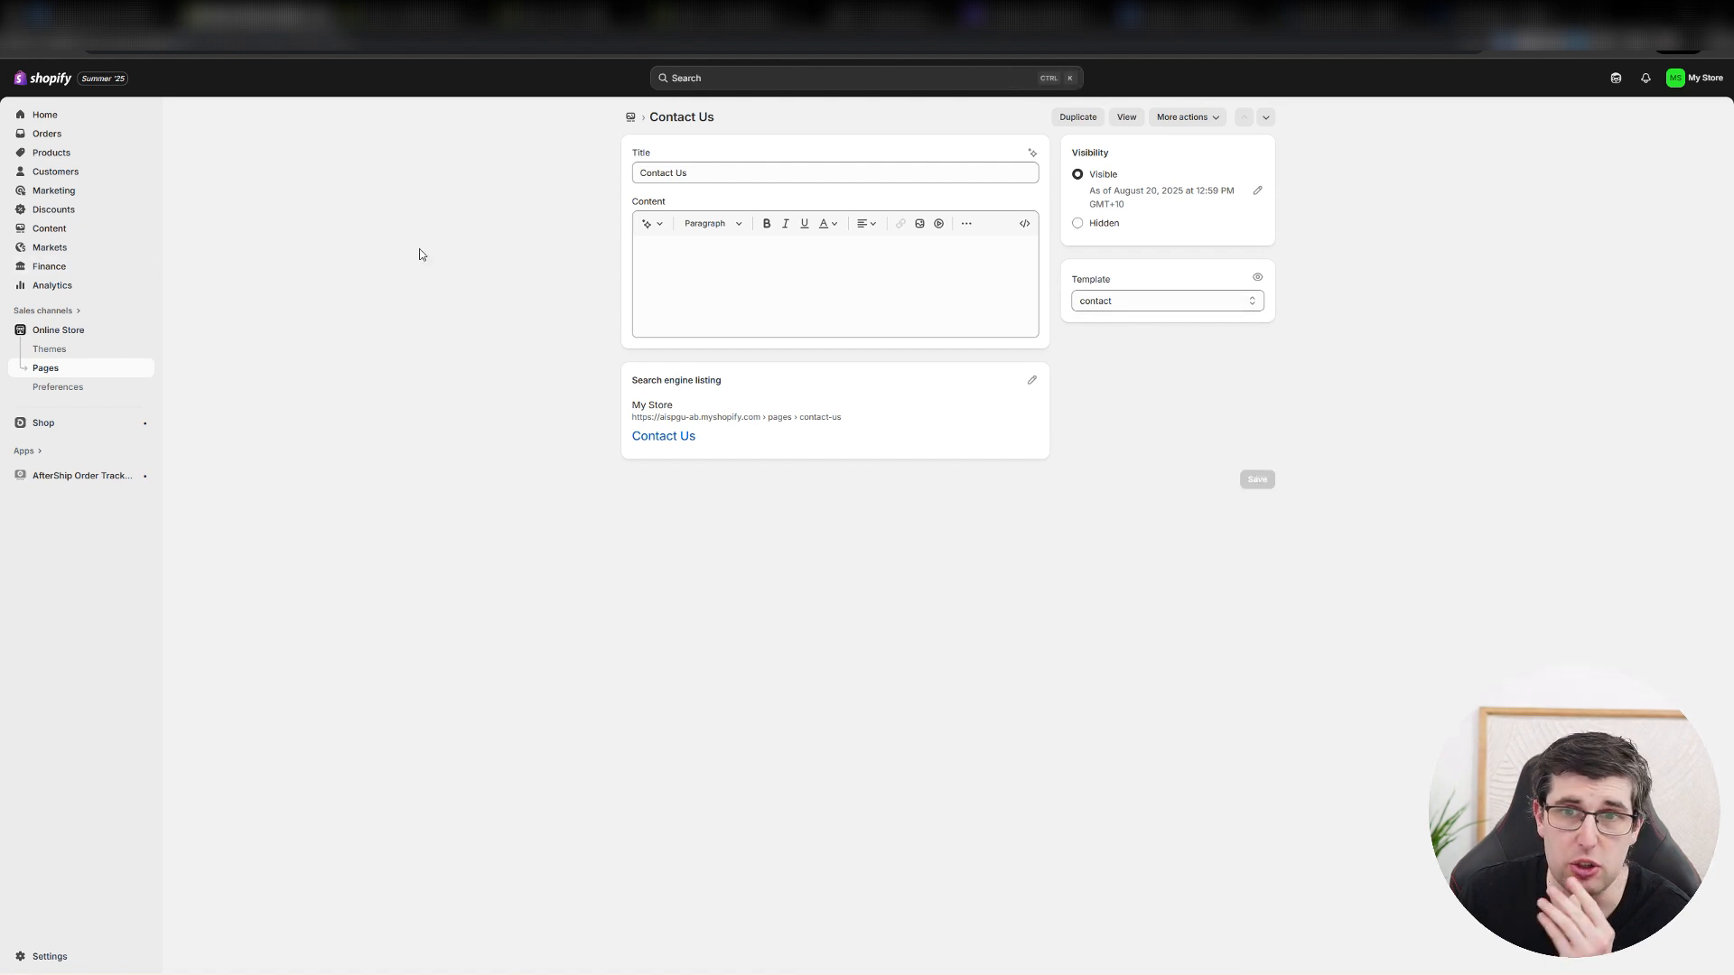
pyautogui.click(1119, 299)
pyautogui.click(1117, 299)
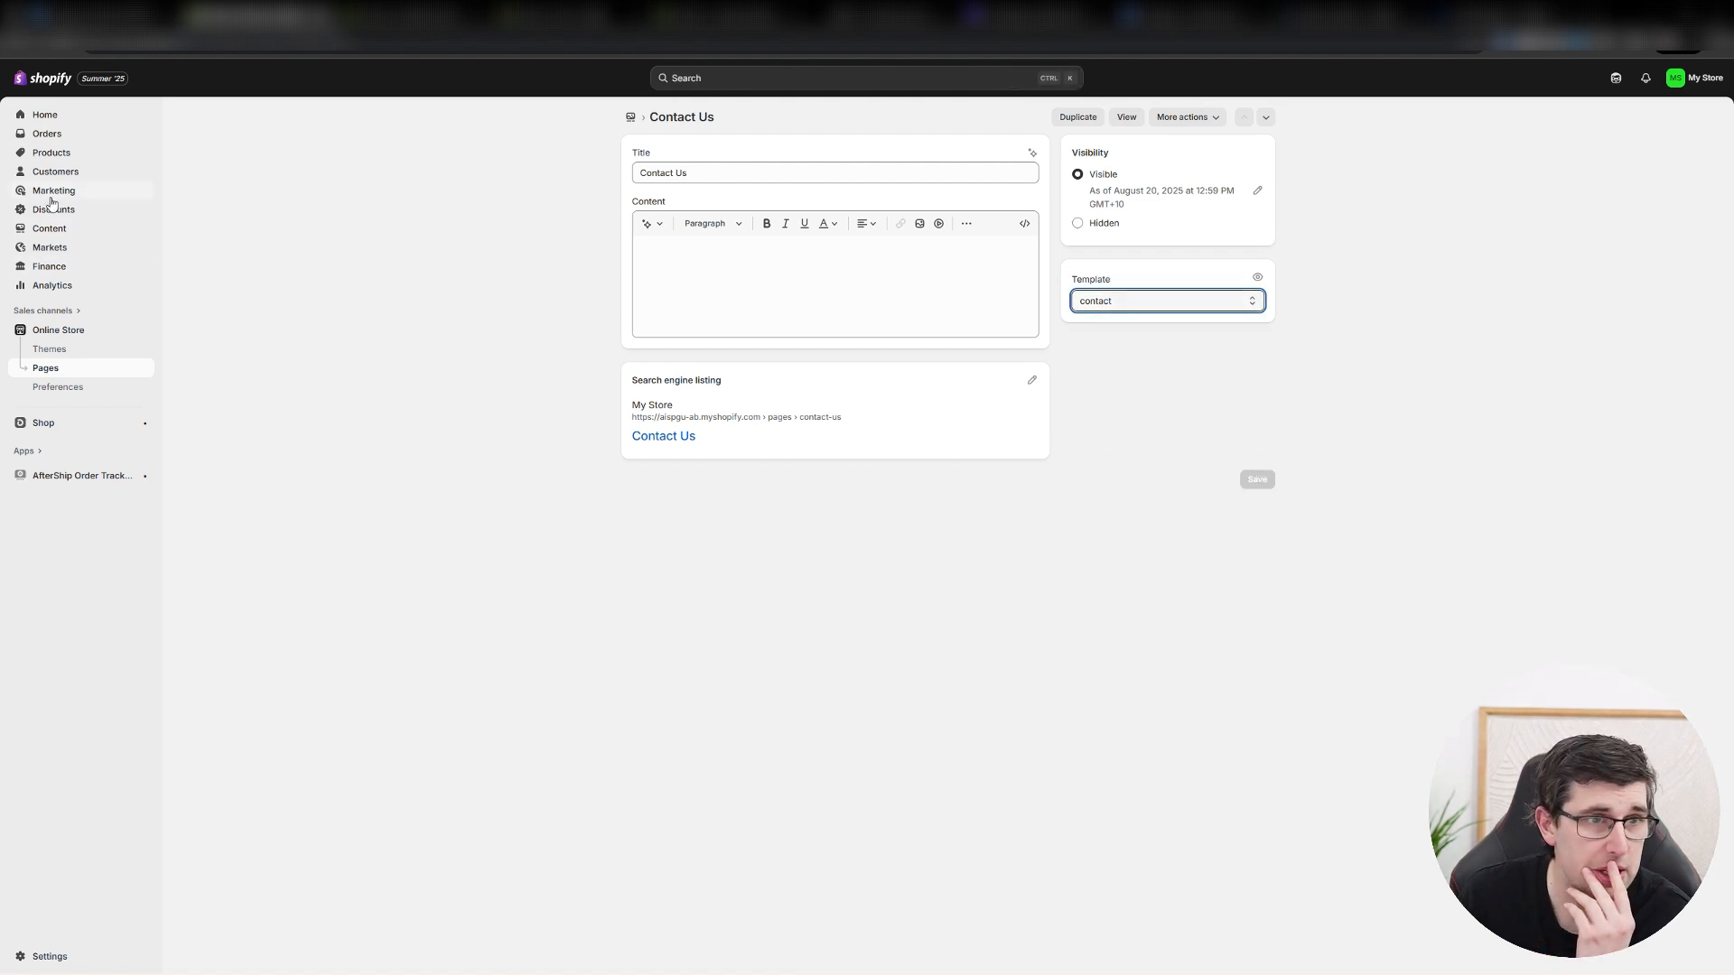
# Add a Footer menu item labelled contact, link it to the Contact Us page, and save the menu.
pyautogui.click(45, 231)
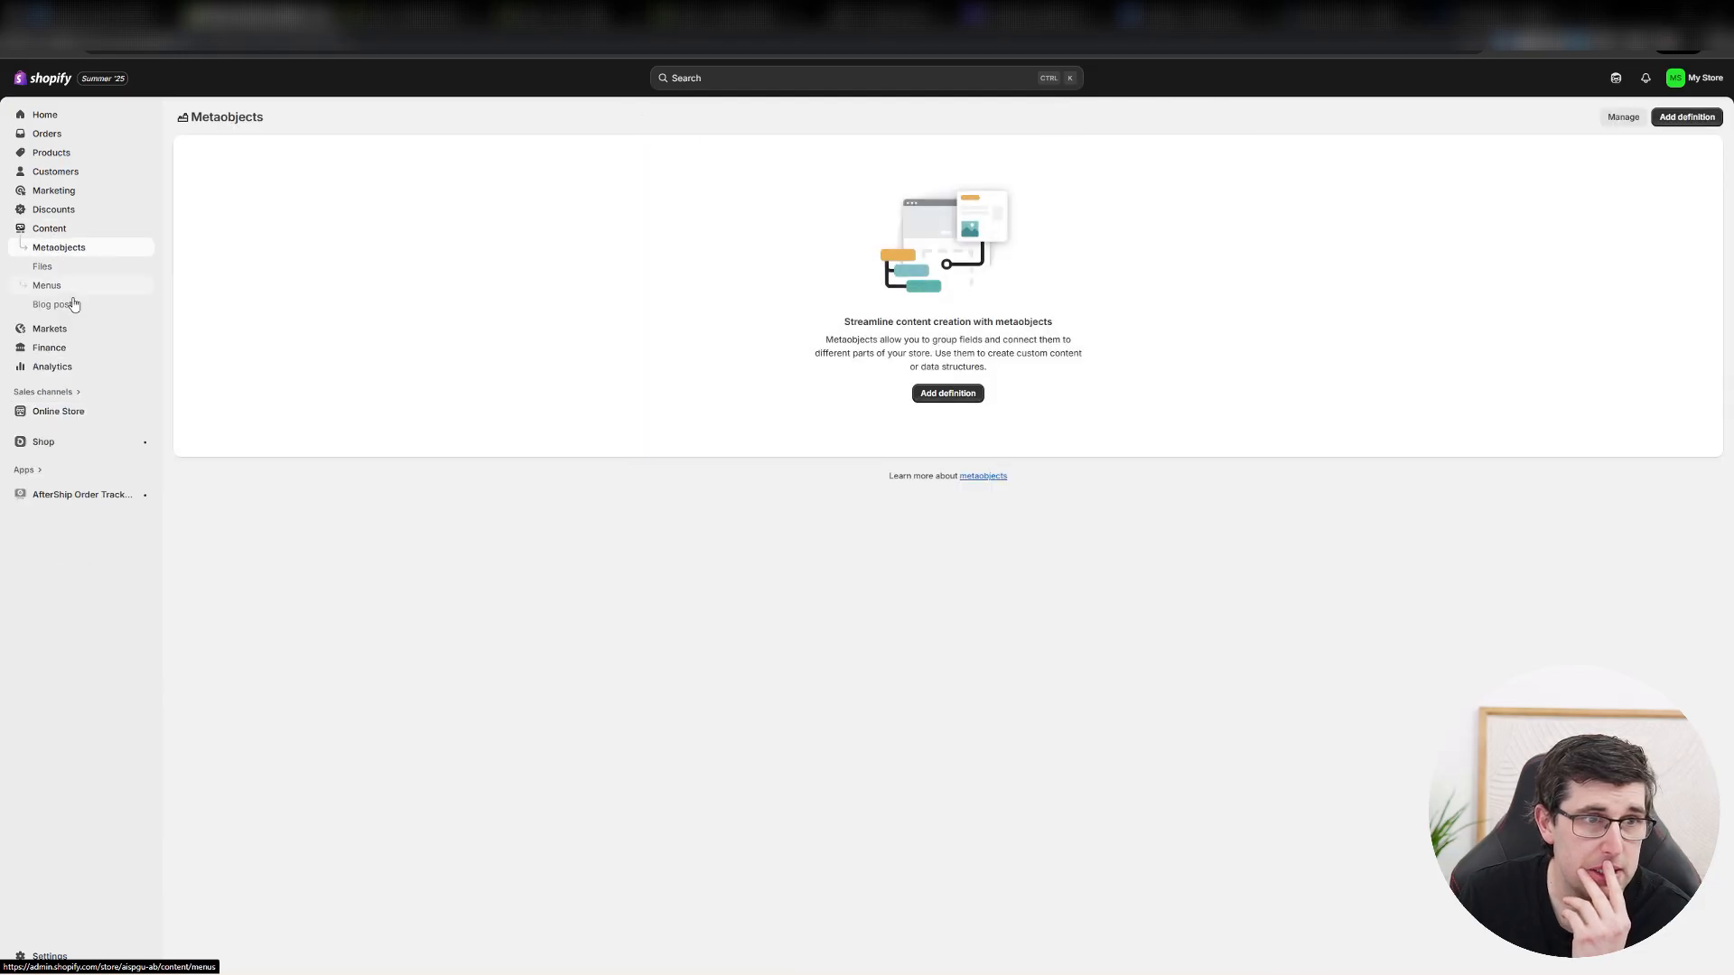
pyautogui.click(49, 285)
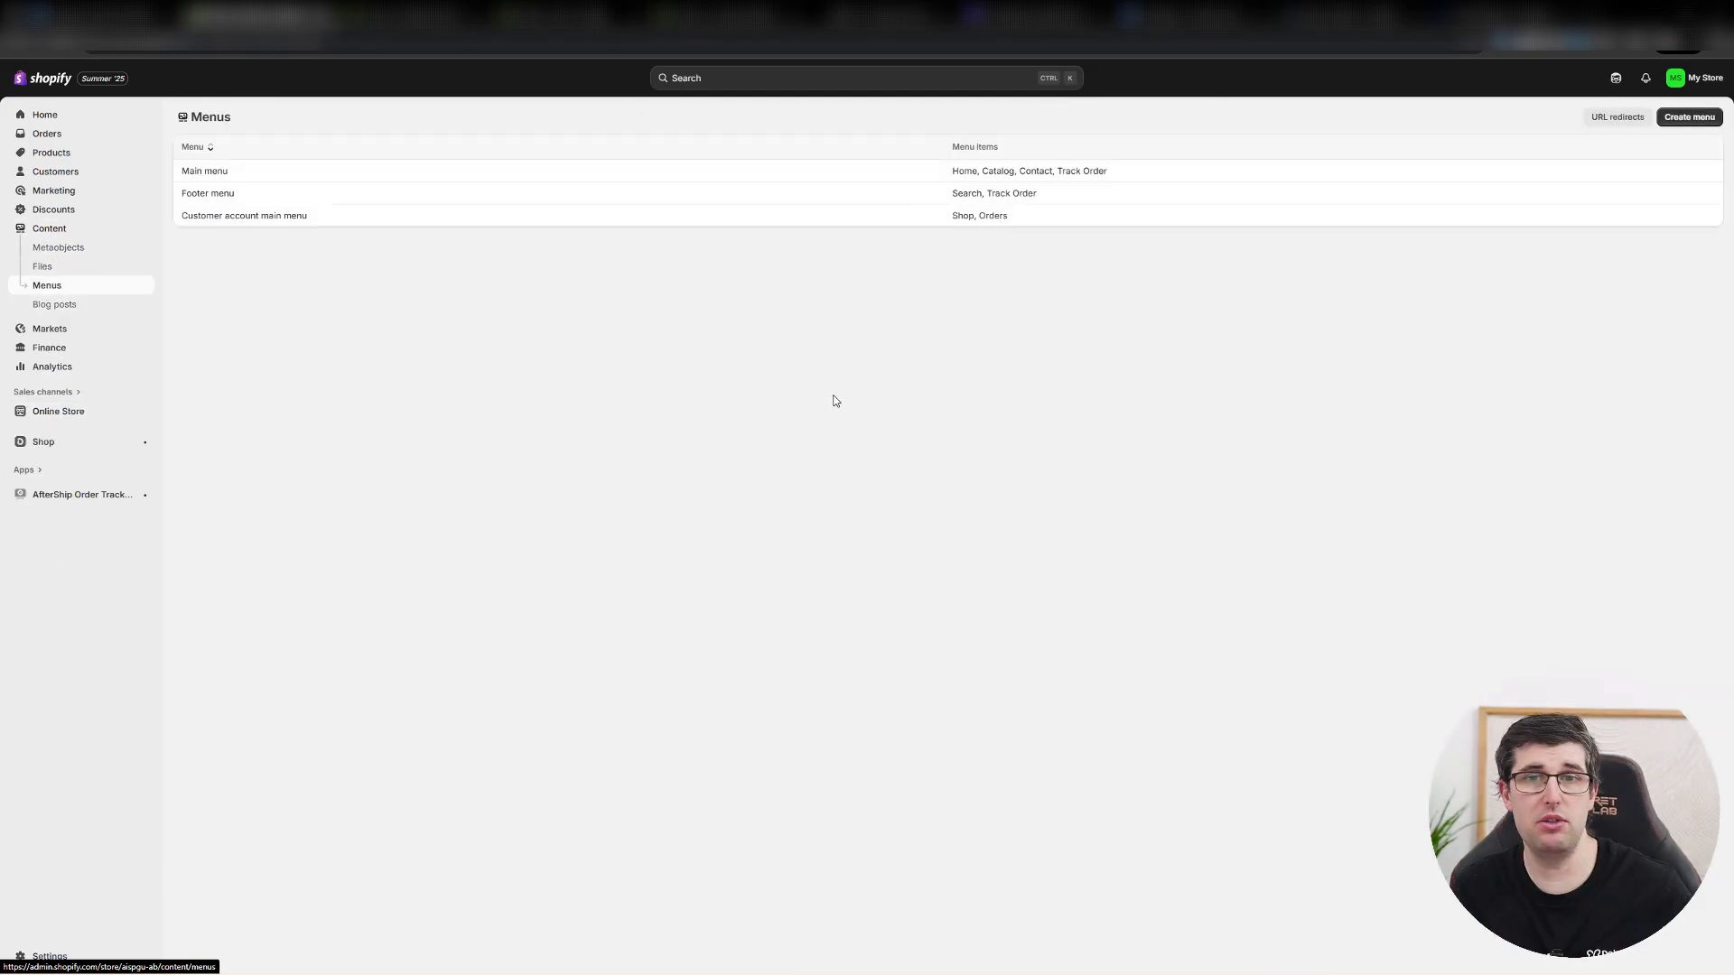
pyautogui.click(456, 194)
pyautogui.click(790, 342)
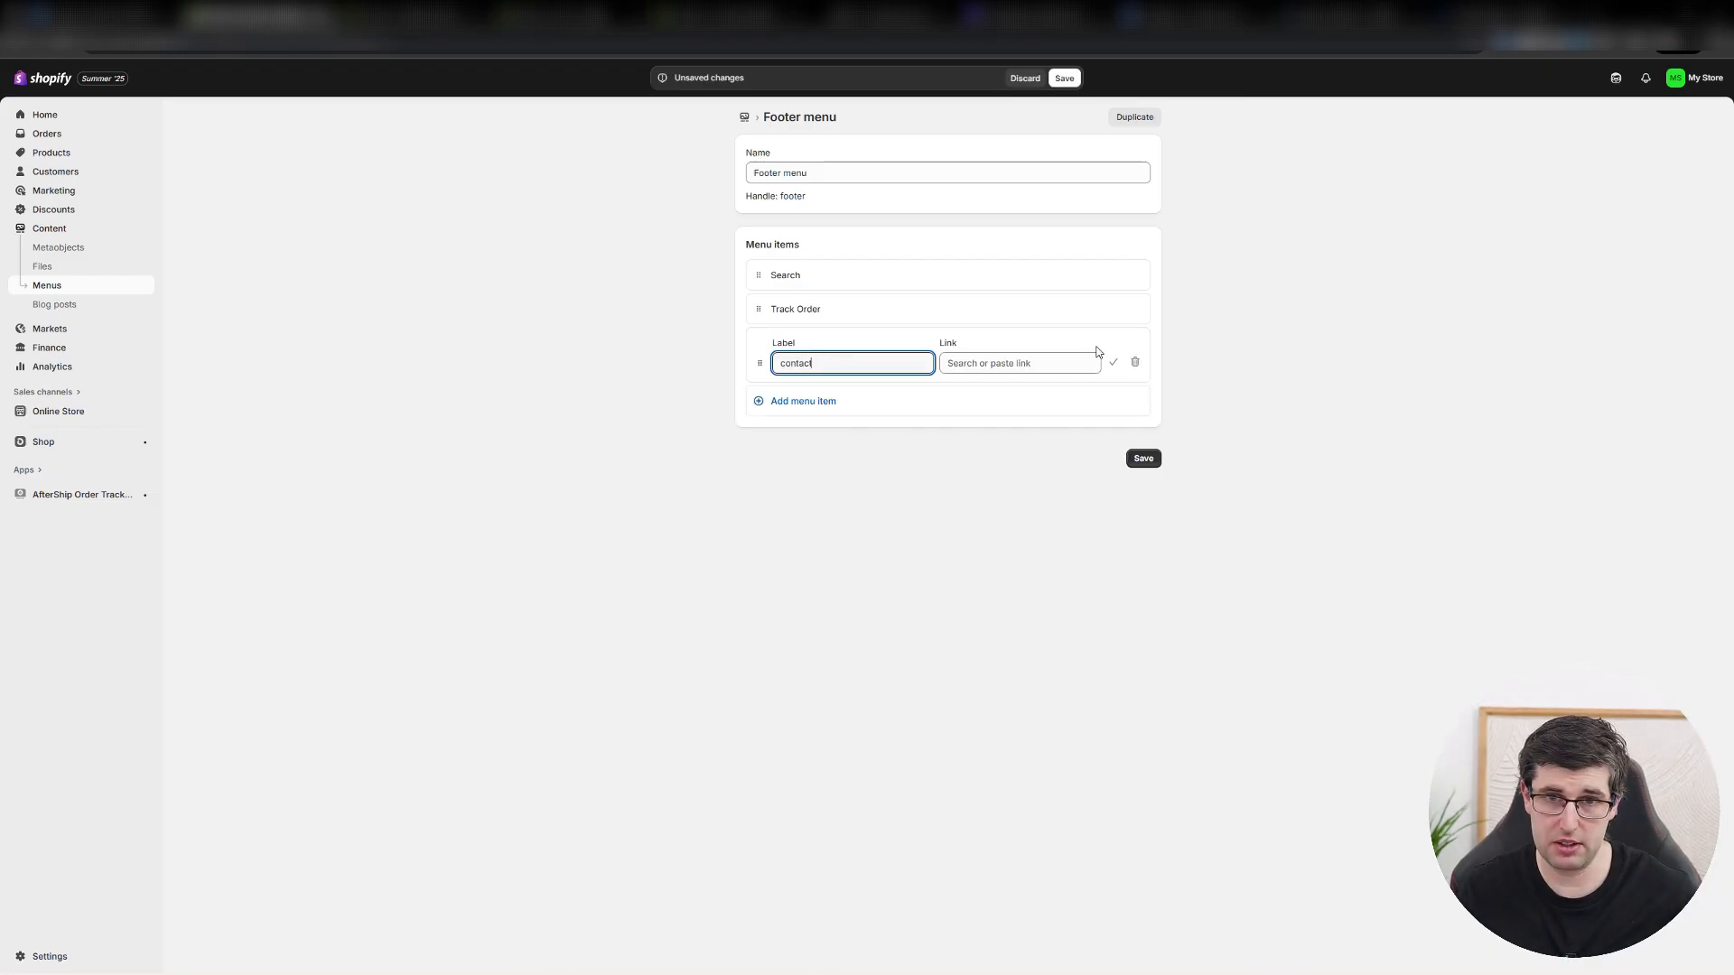
pyautogui.click(1017, 363)
pyautogui.write('cont')
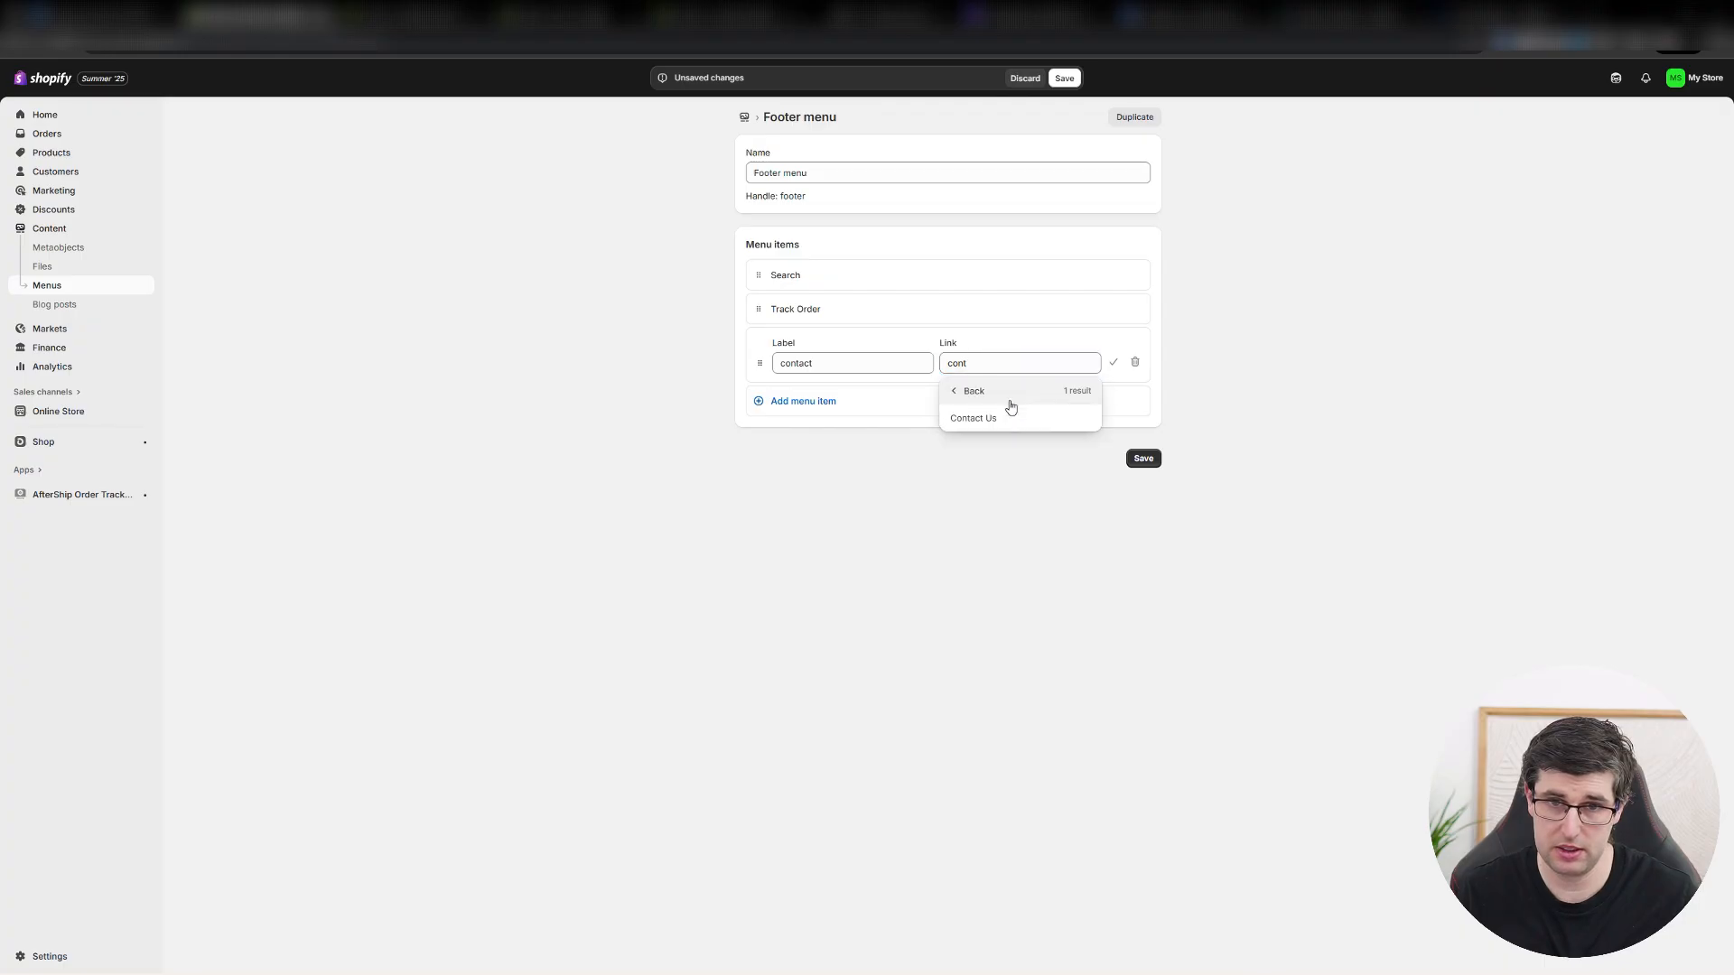
pyautogui.click(973, 418)
pyautogui.click(1140, 459)
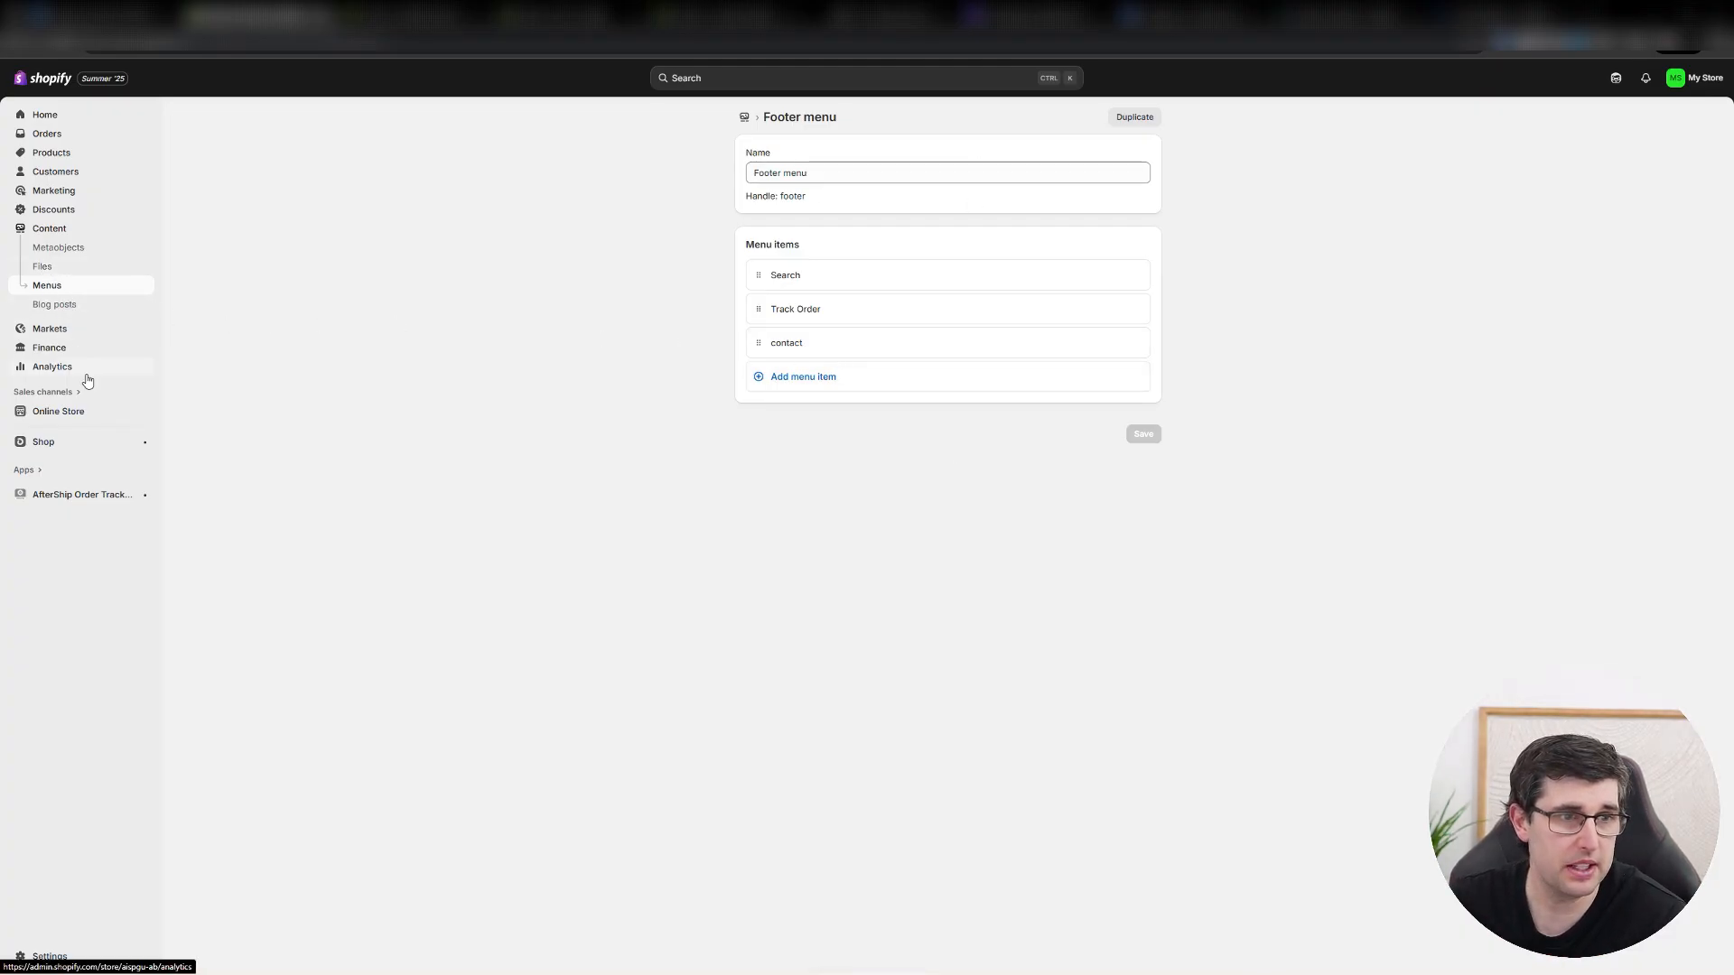
# Change the page title in the Contact Us page's search engine listing to "Community Gift Store - Debutify Contact Us".
pyautogui.click(52, 393)
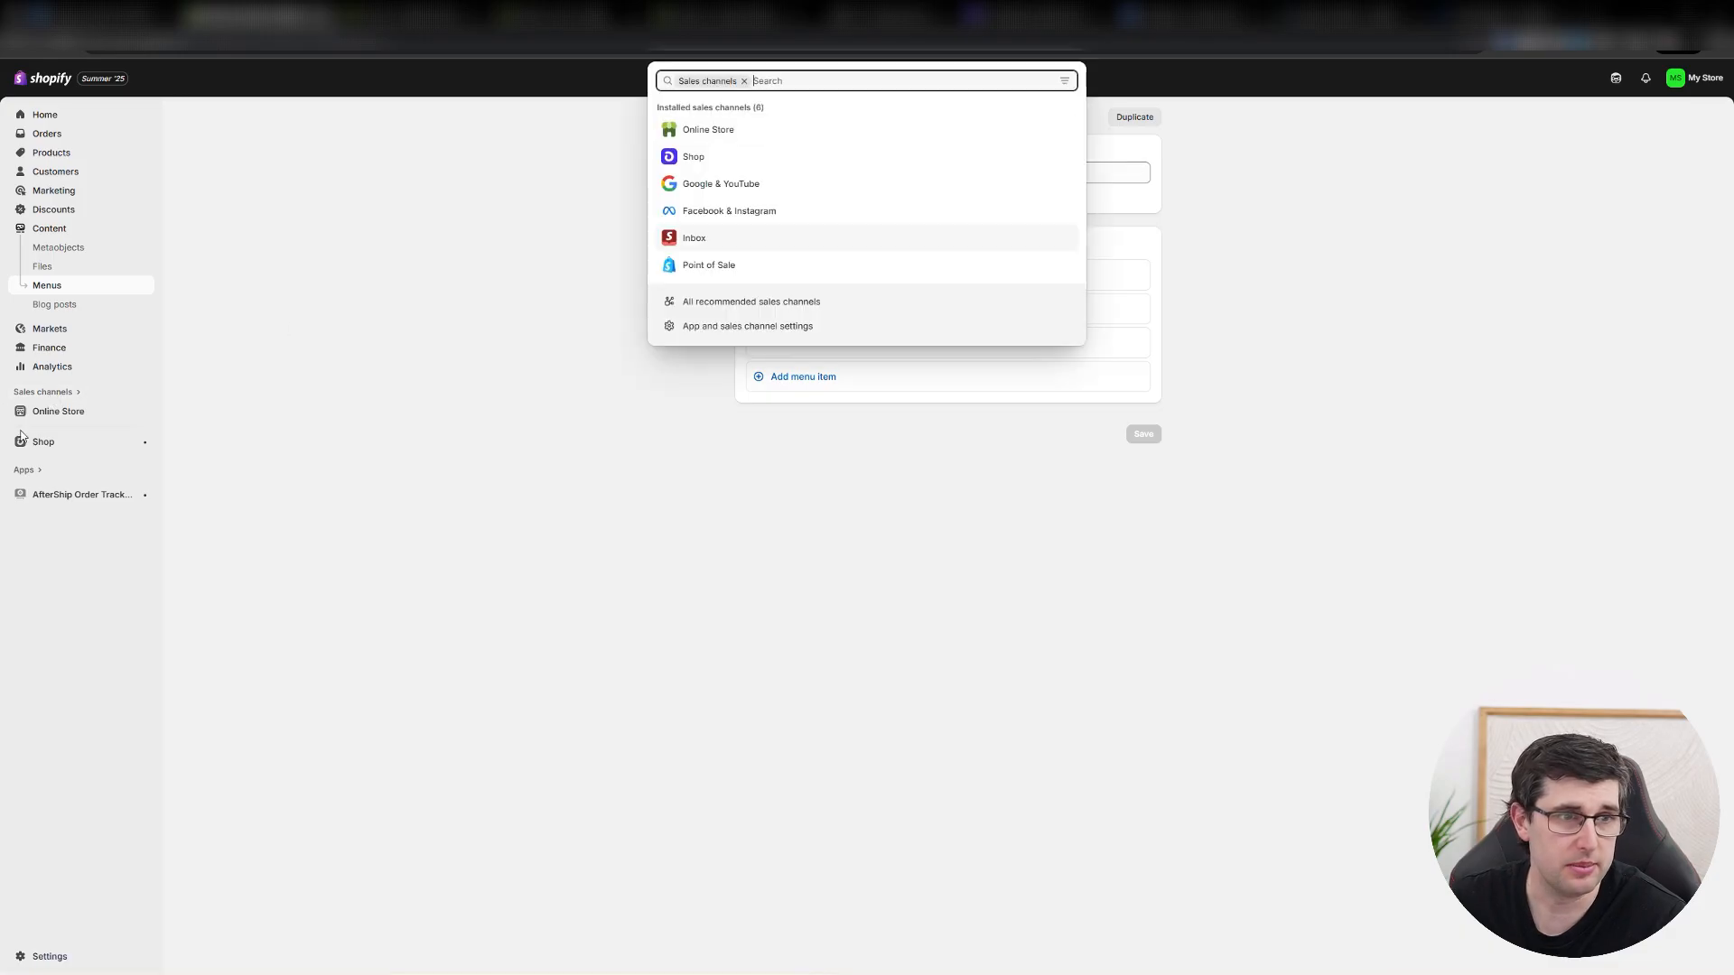
pyautogui.click(58, 411)
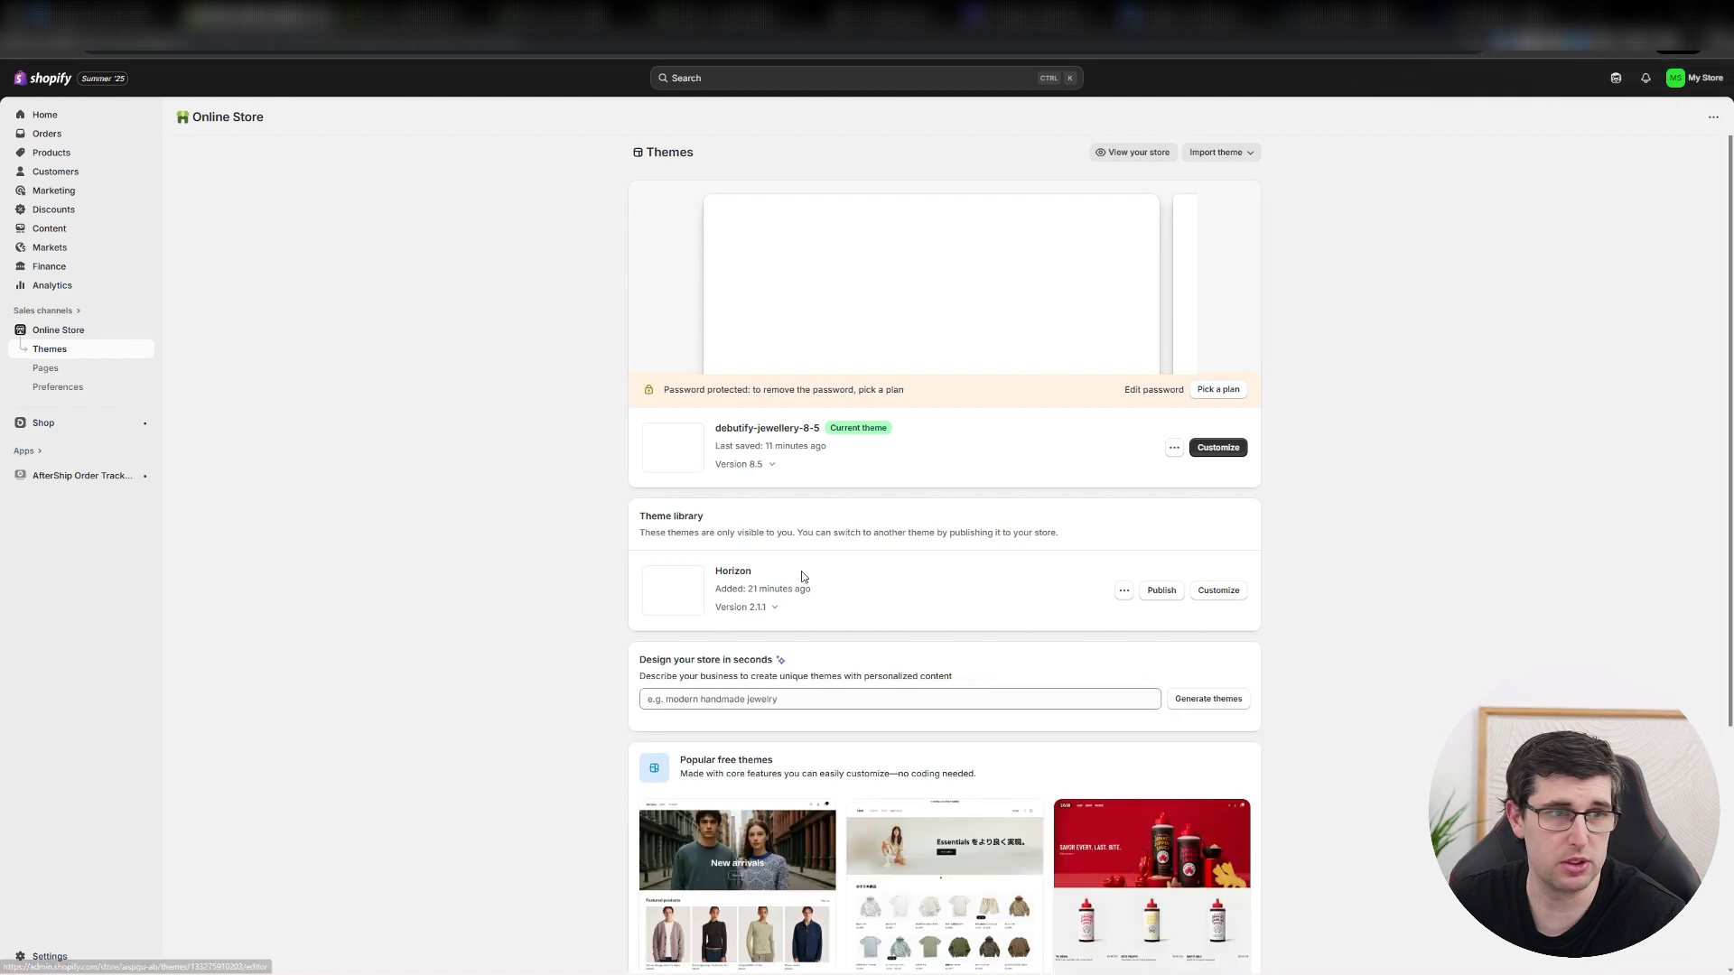
pyautogui.click(77, 367)
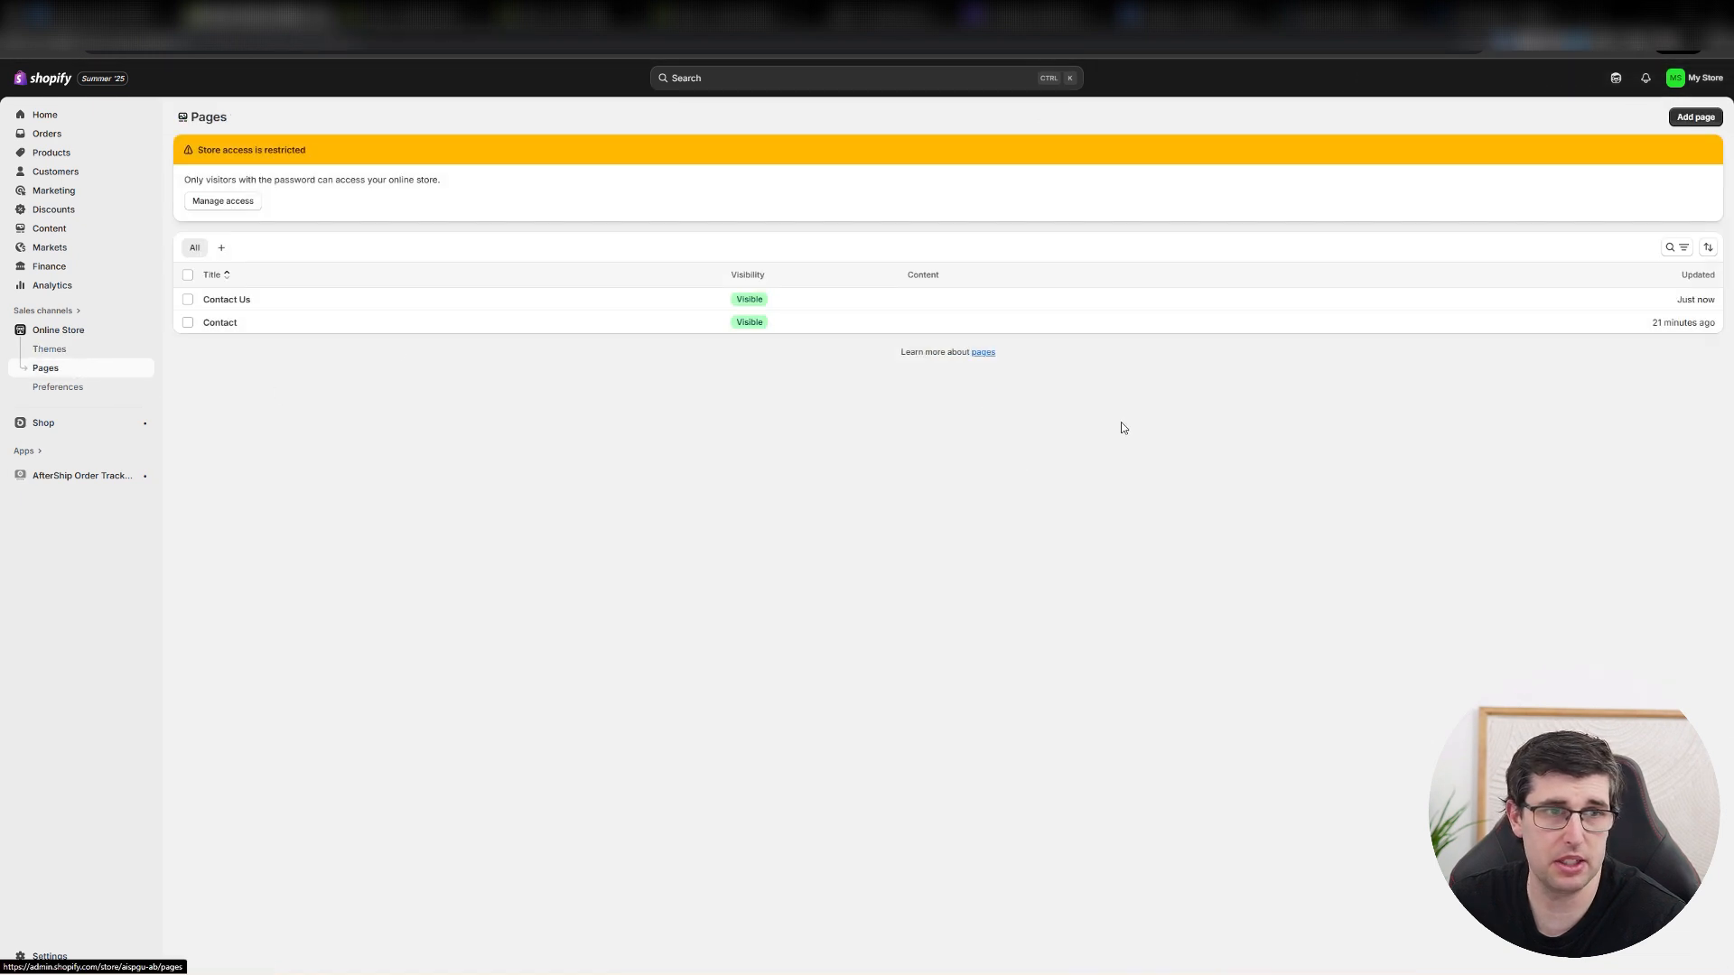
pyautogui.click(383, 305)
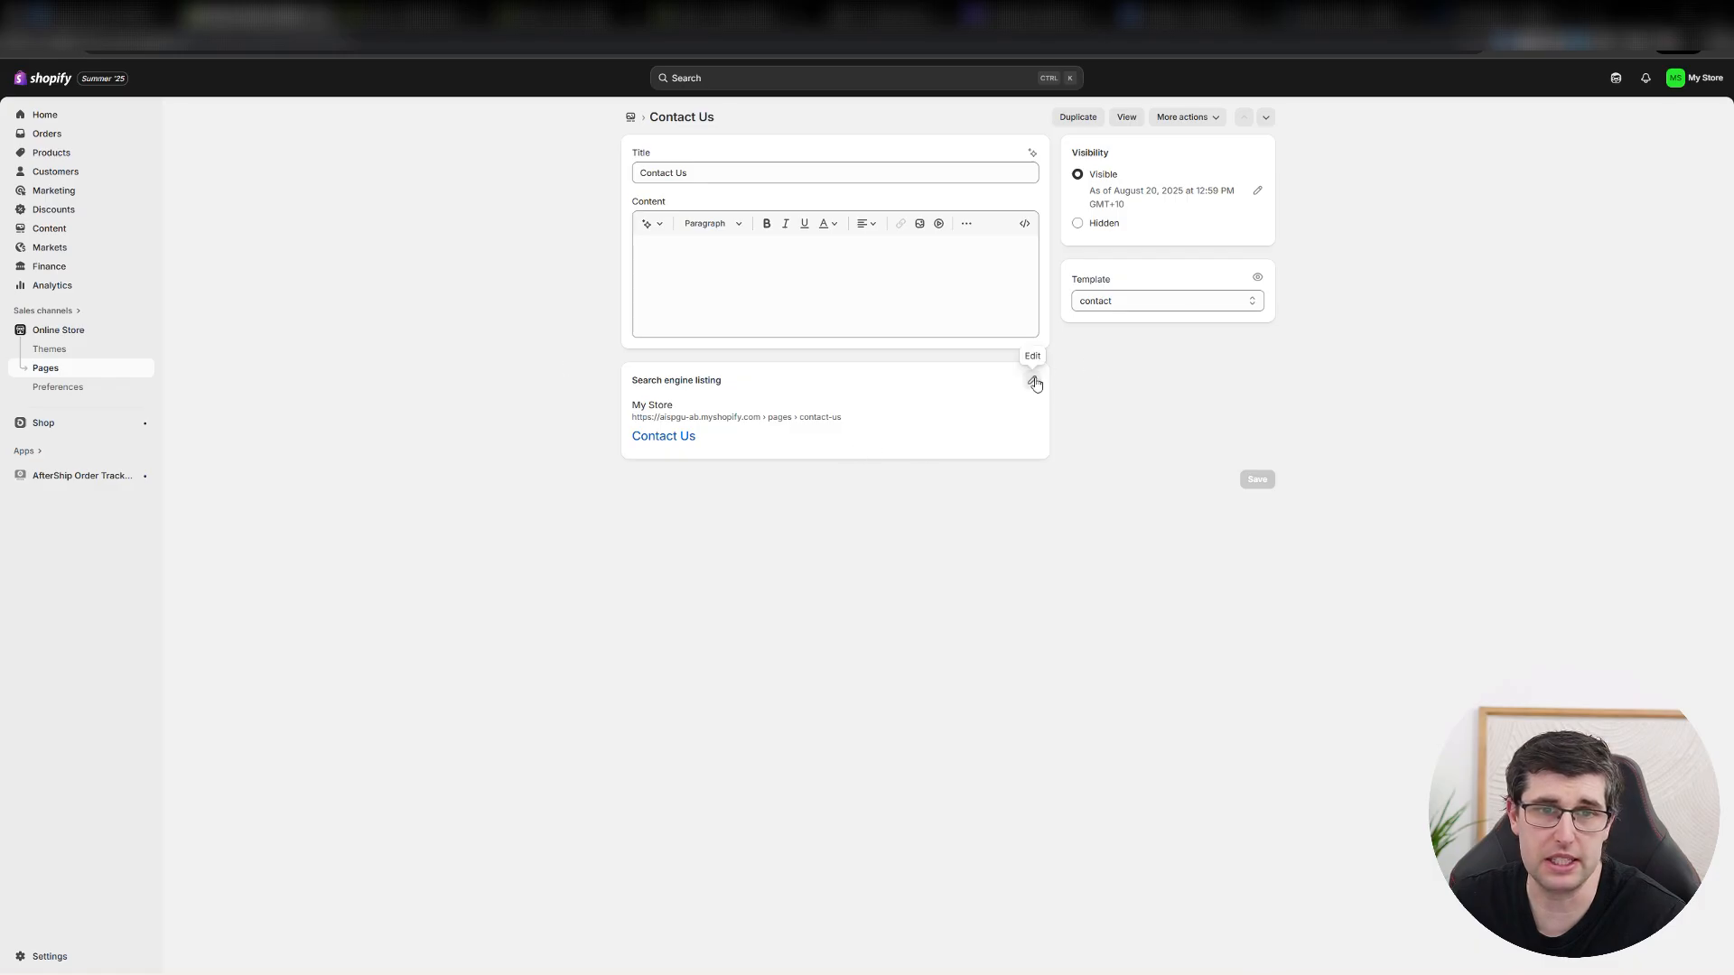
pyautogui.click(1034, 382)
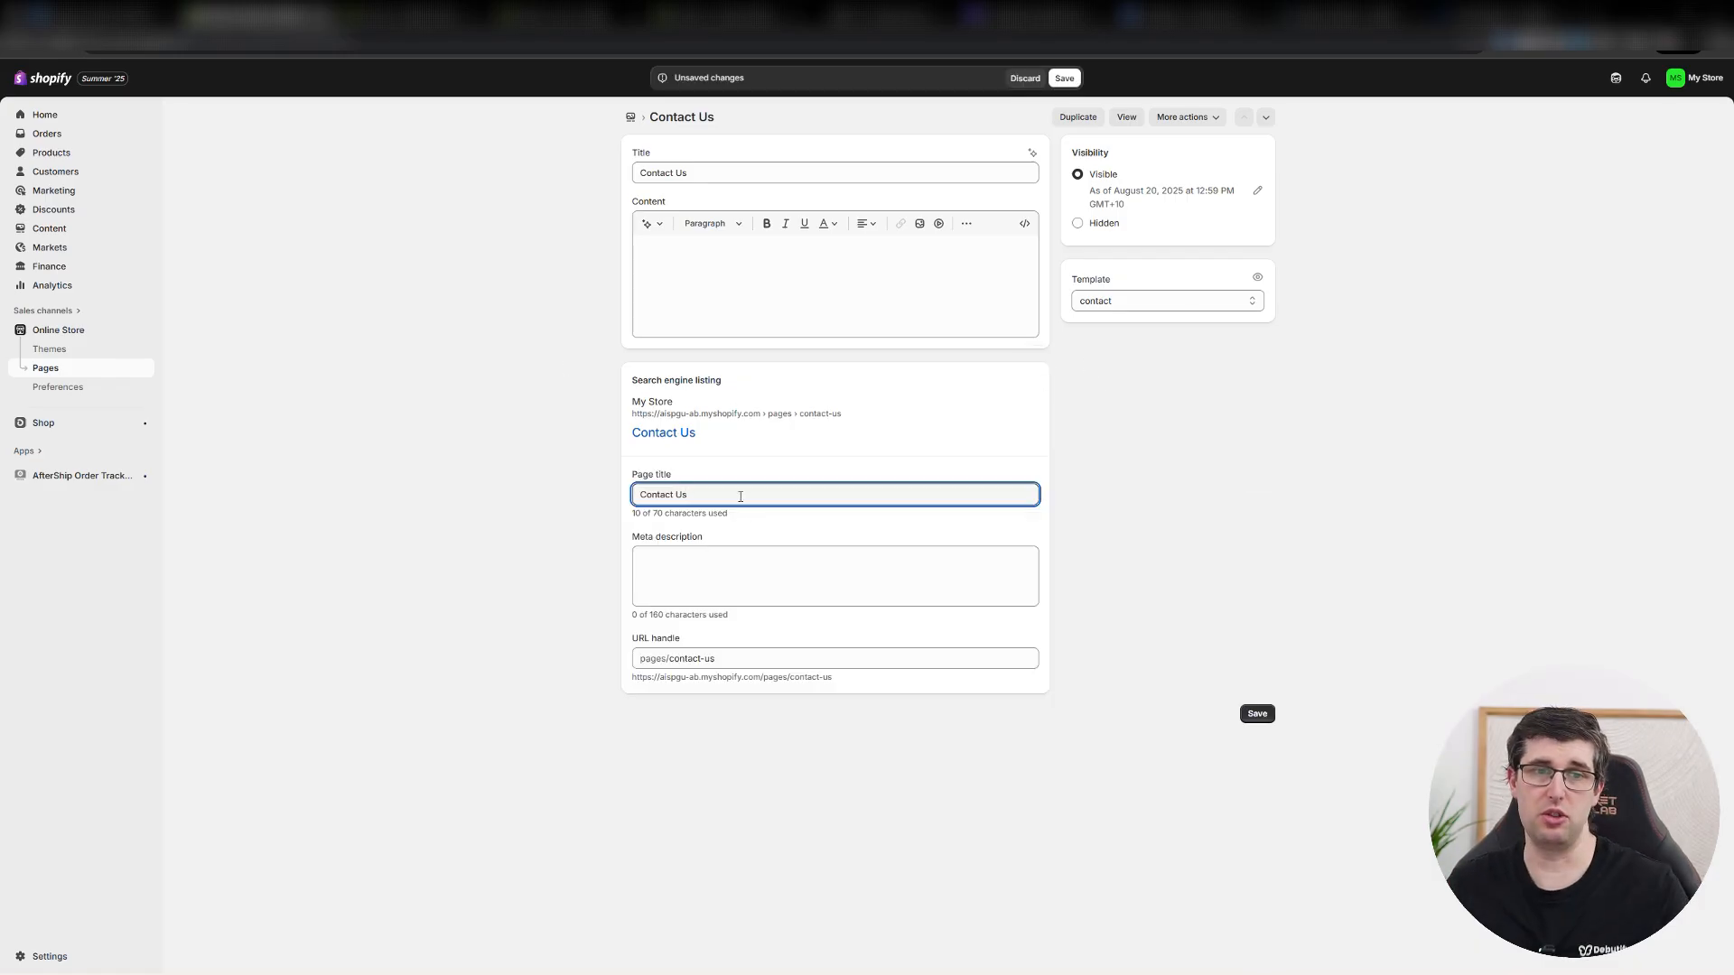
pyautogui.click(641, 494)
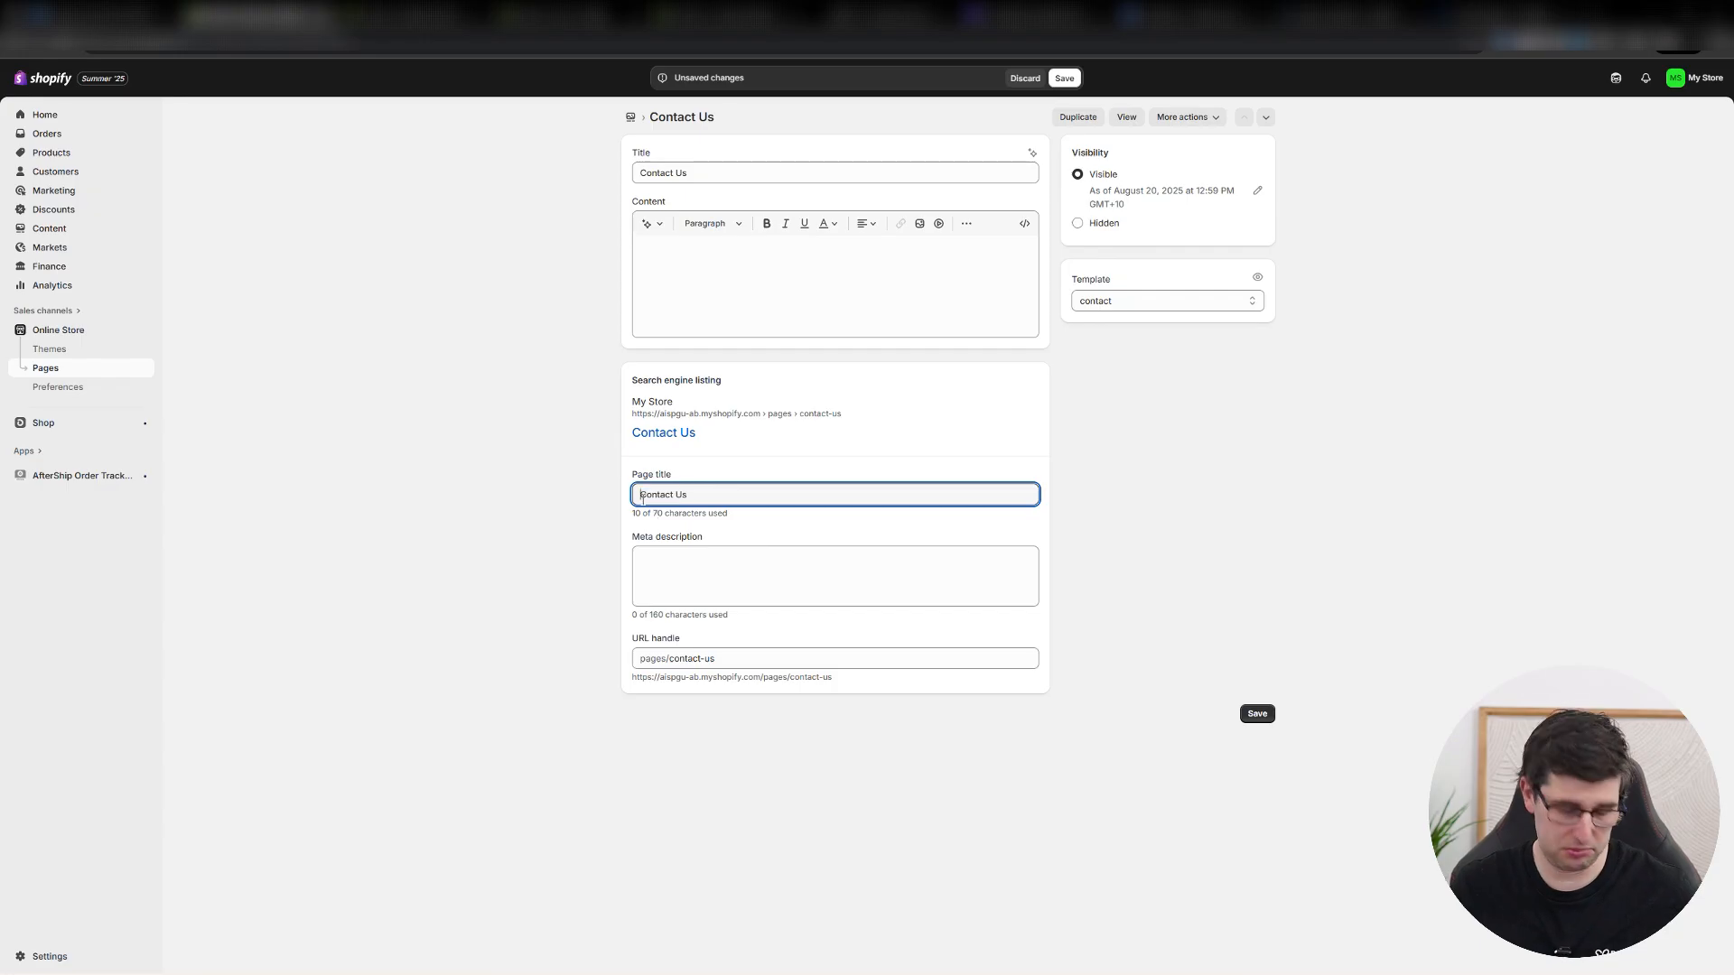
pyautogui.write('Community Gift S')
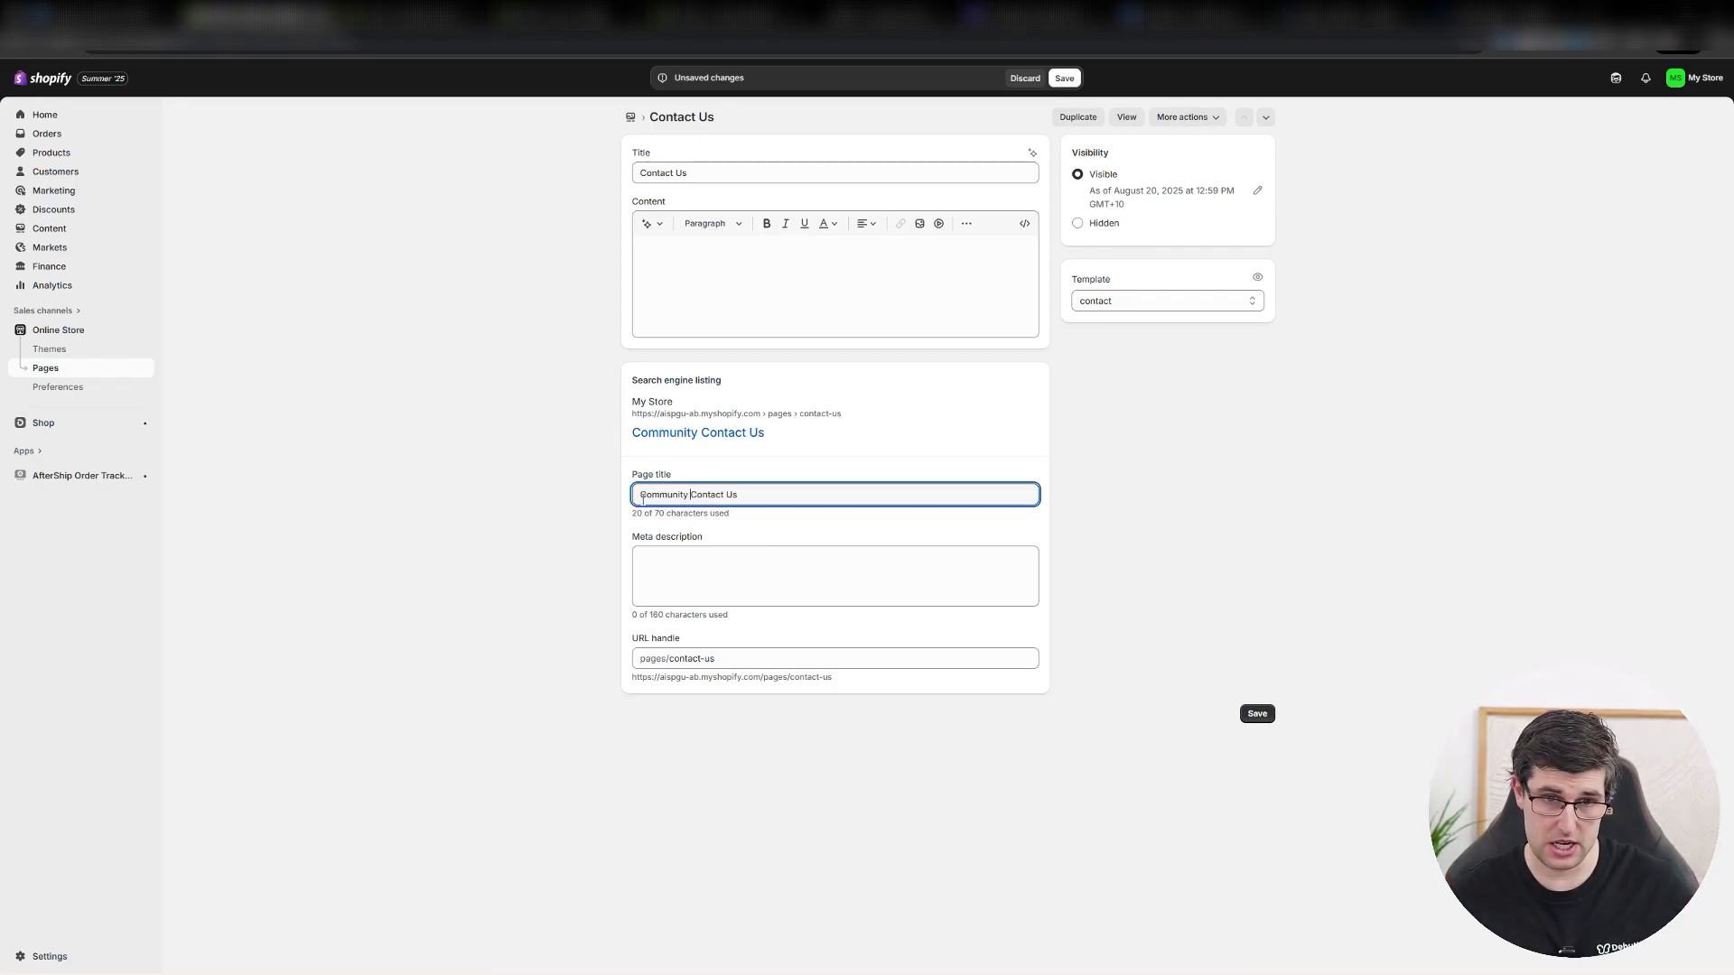
pyautogui.write('tore =')
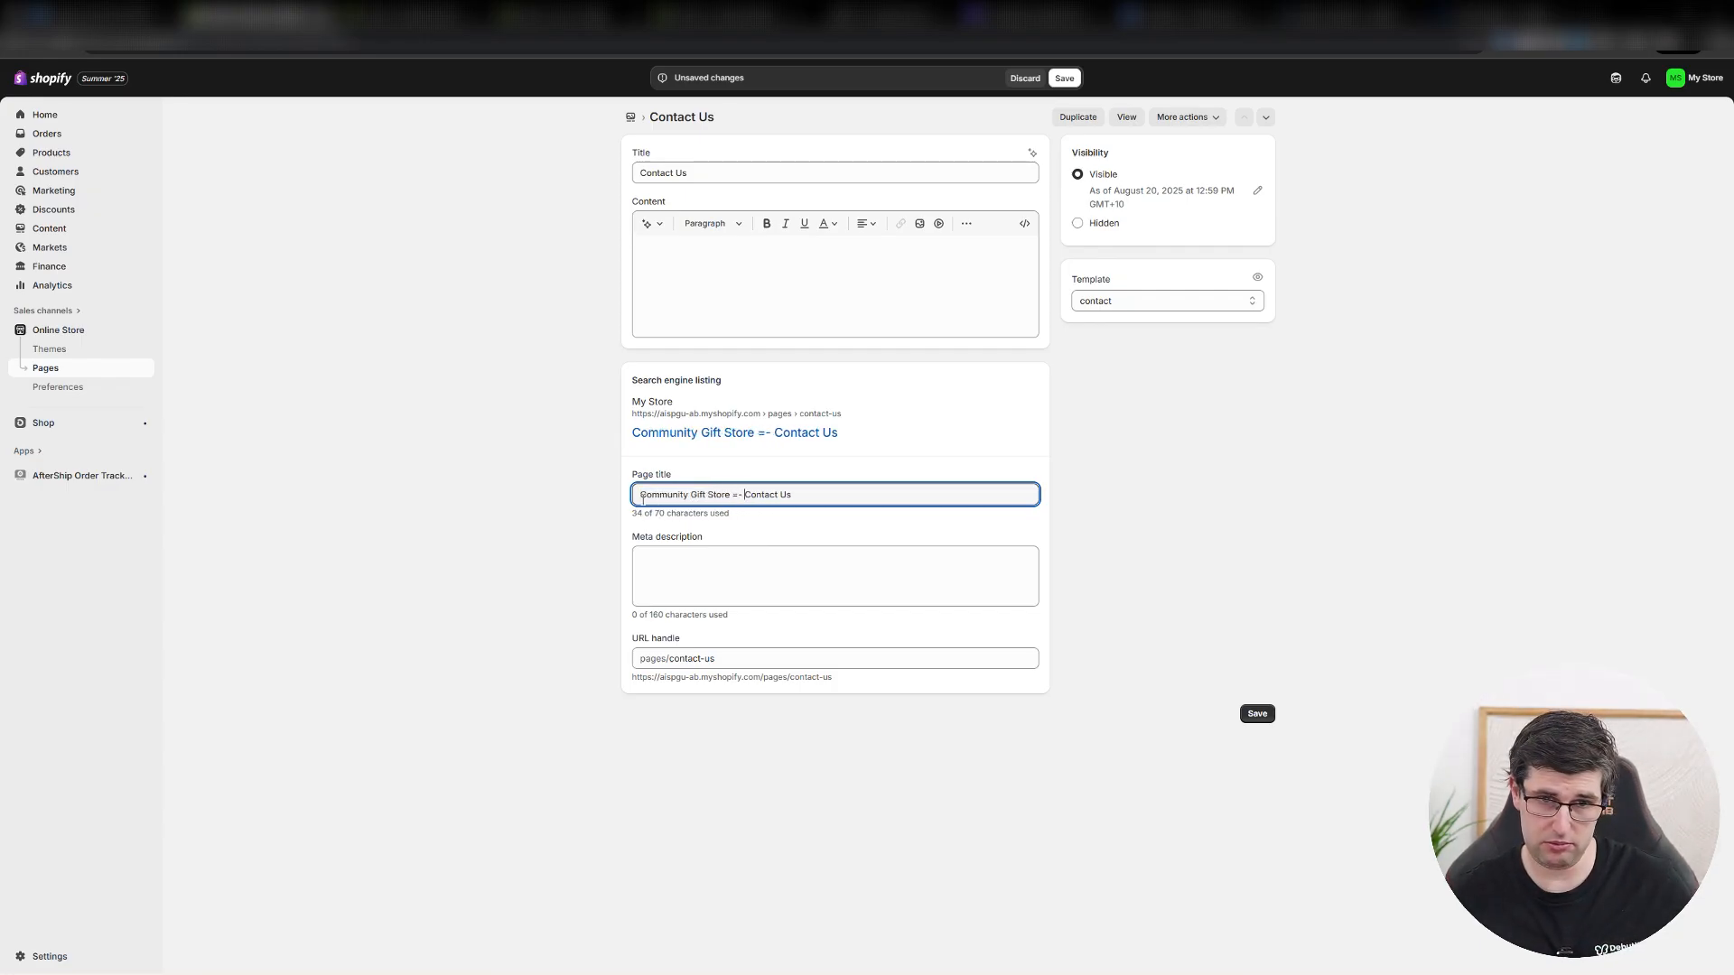
pyautogui.press('BackSpace')
pyautogui.press('BackSpace')
pyautogui.write('- Debutify')
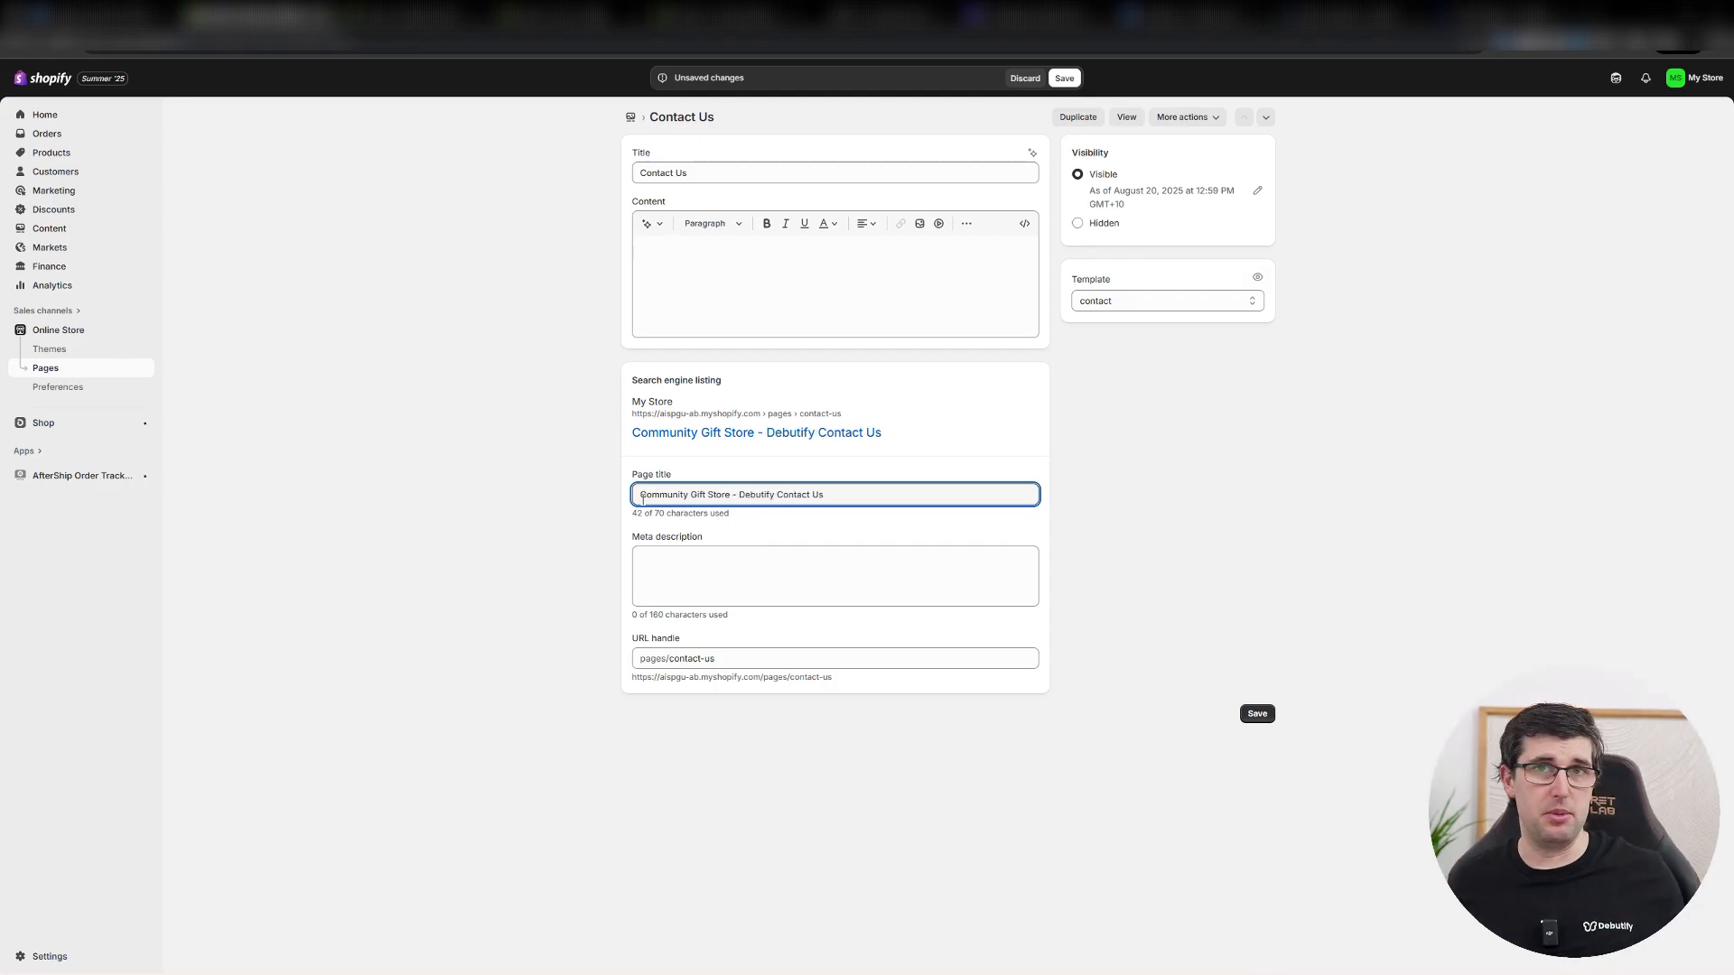
# Switch to ChatGPT and request "make a shopify meta description for community gift store all around womens shoes".
pyautogui.click(712, 588)
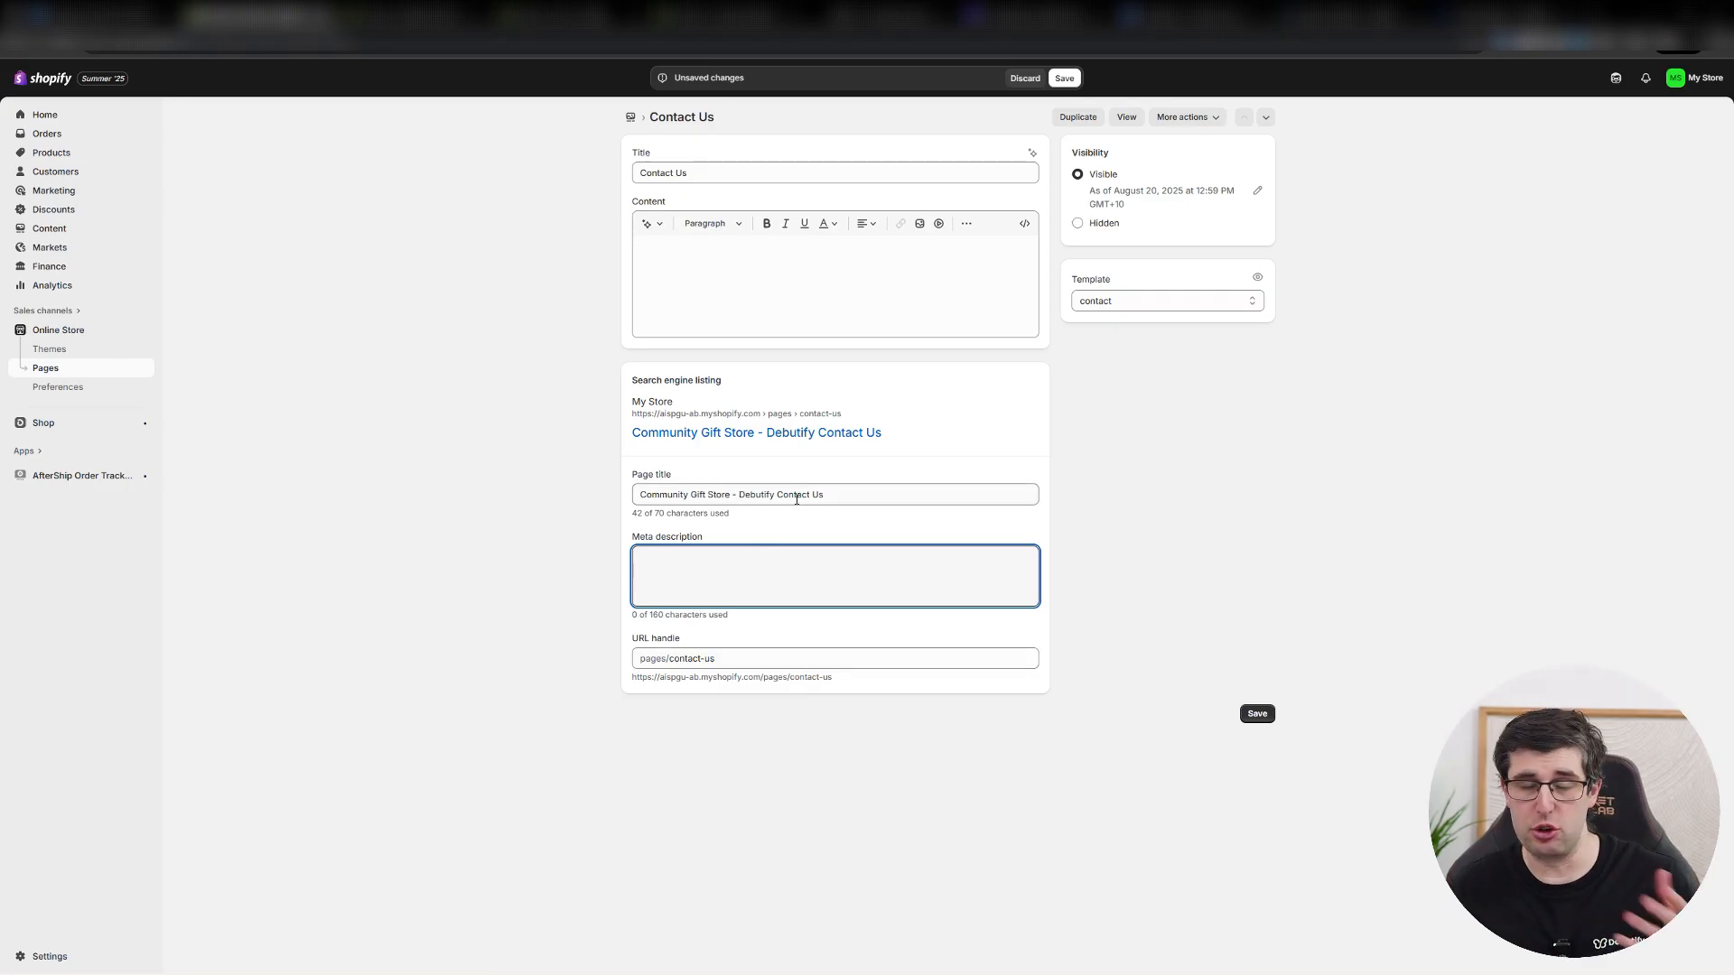
pyautogui.click(110, 14)
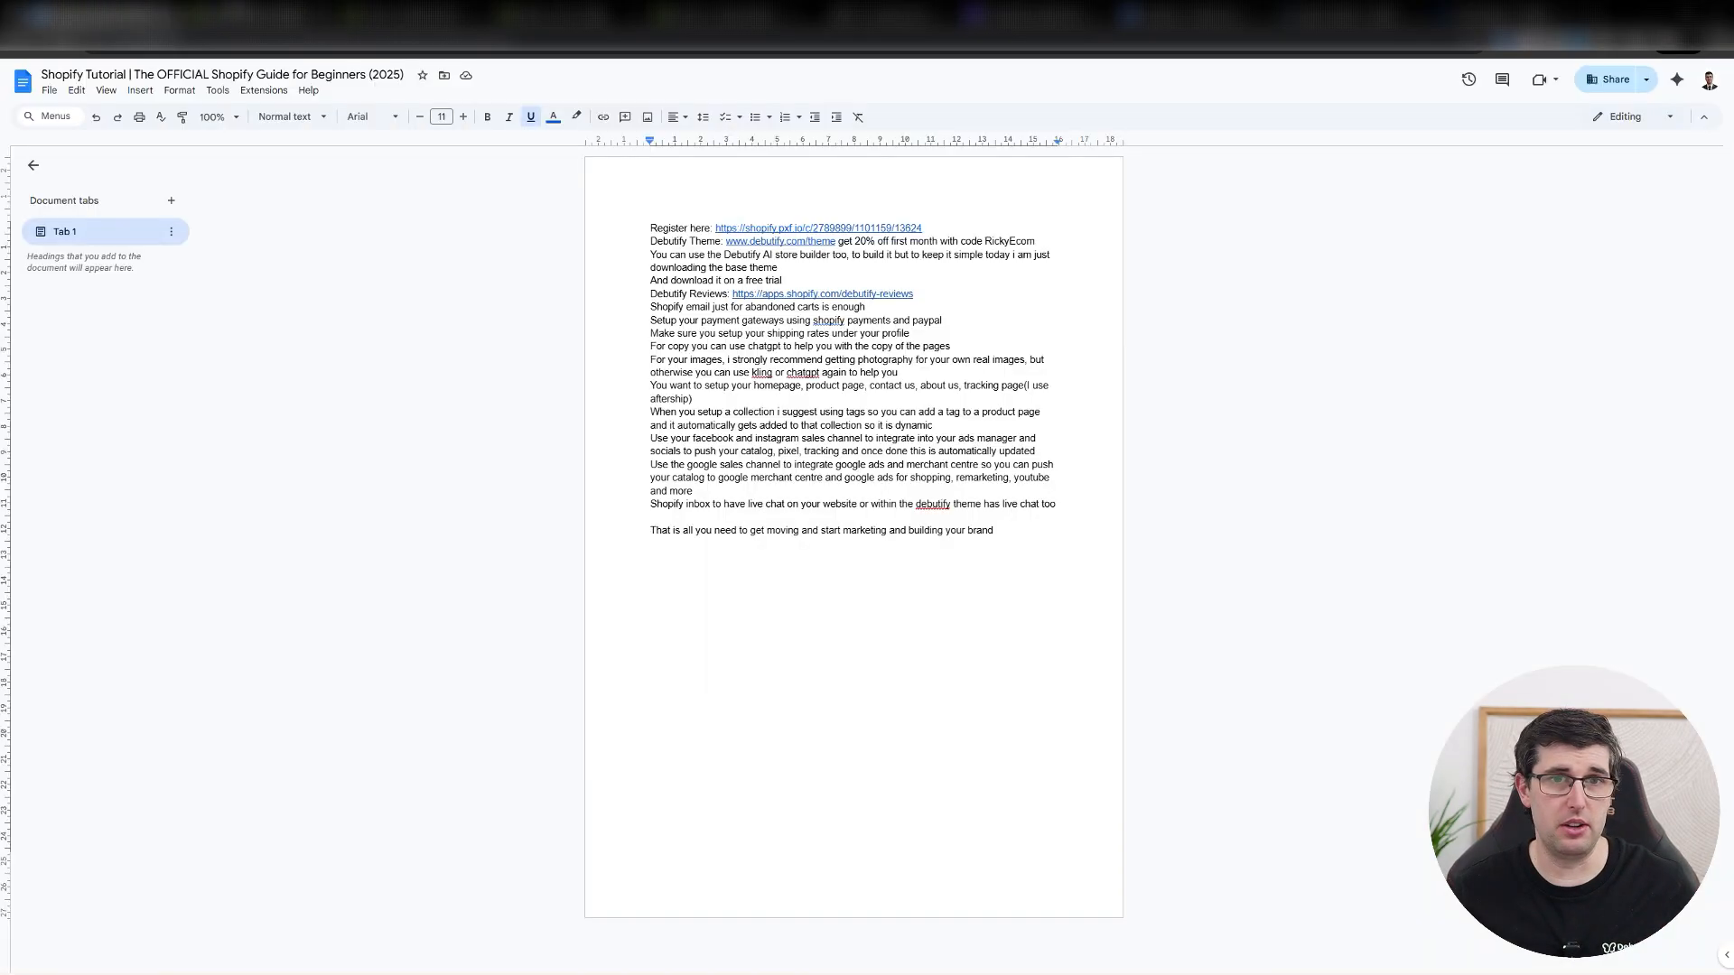
pyautogui.click(262, 15)
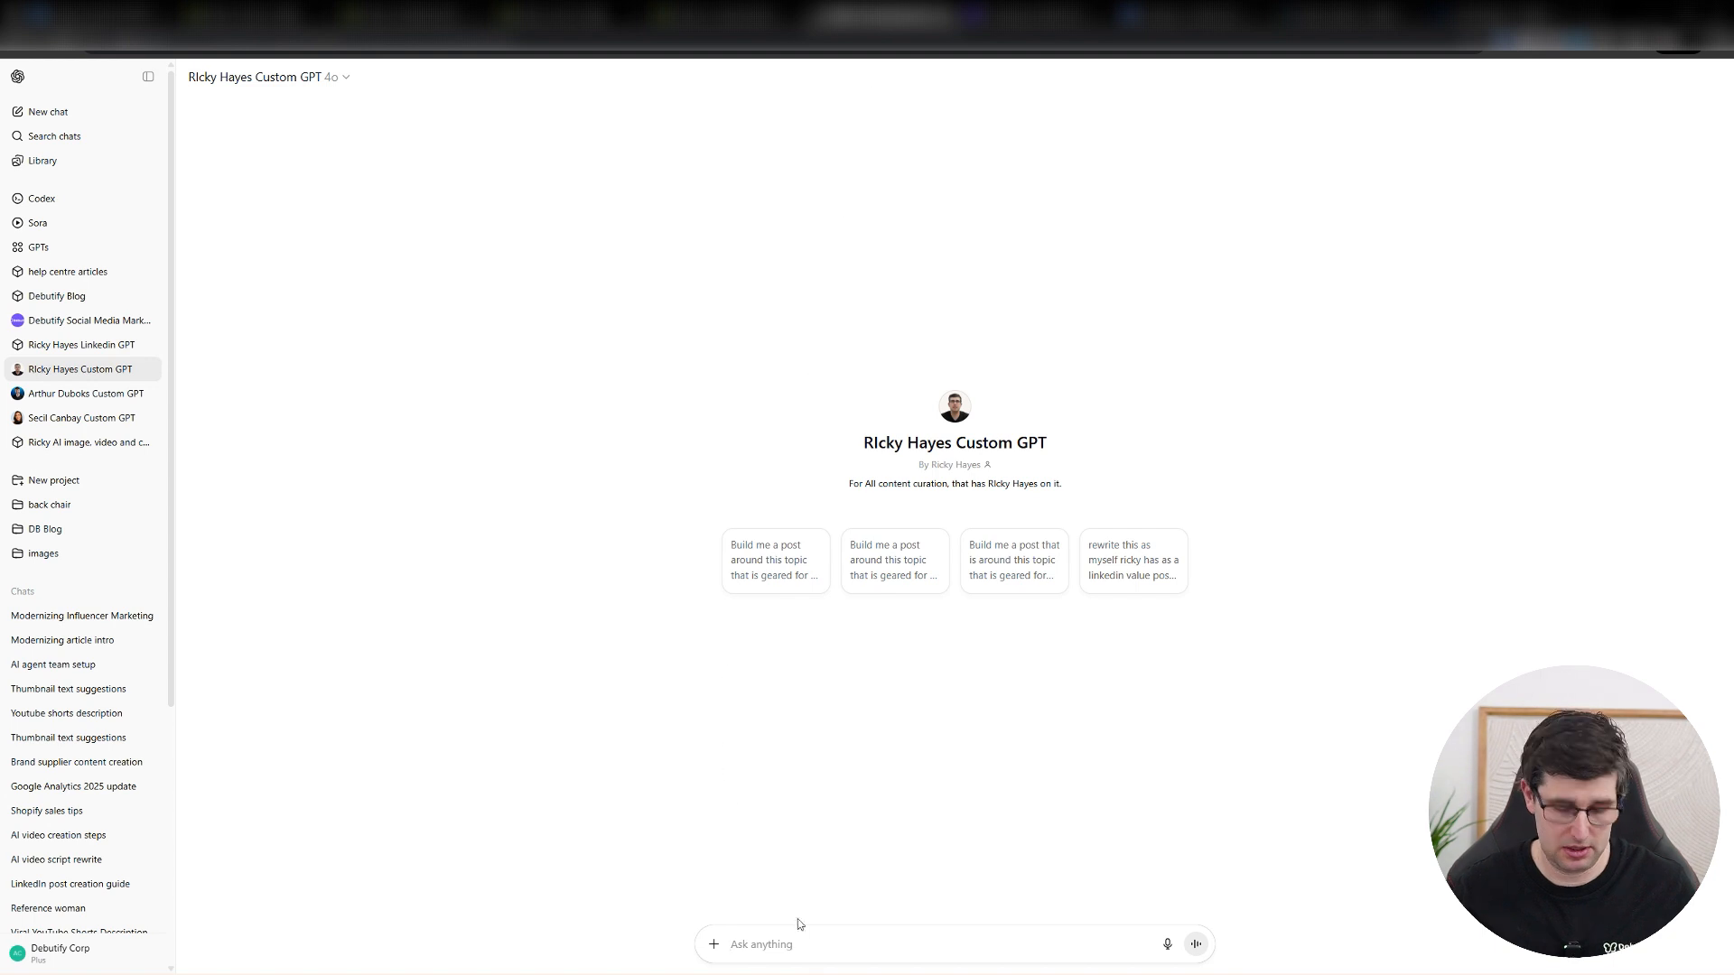
pyautogui.write('make a shopif')
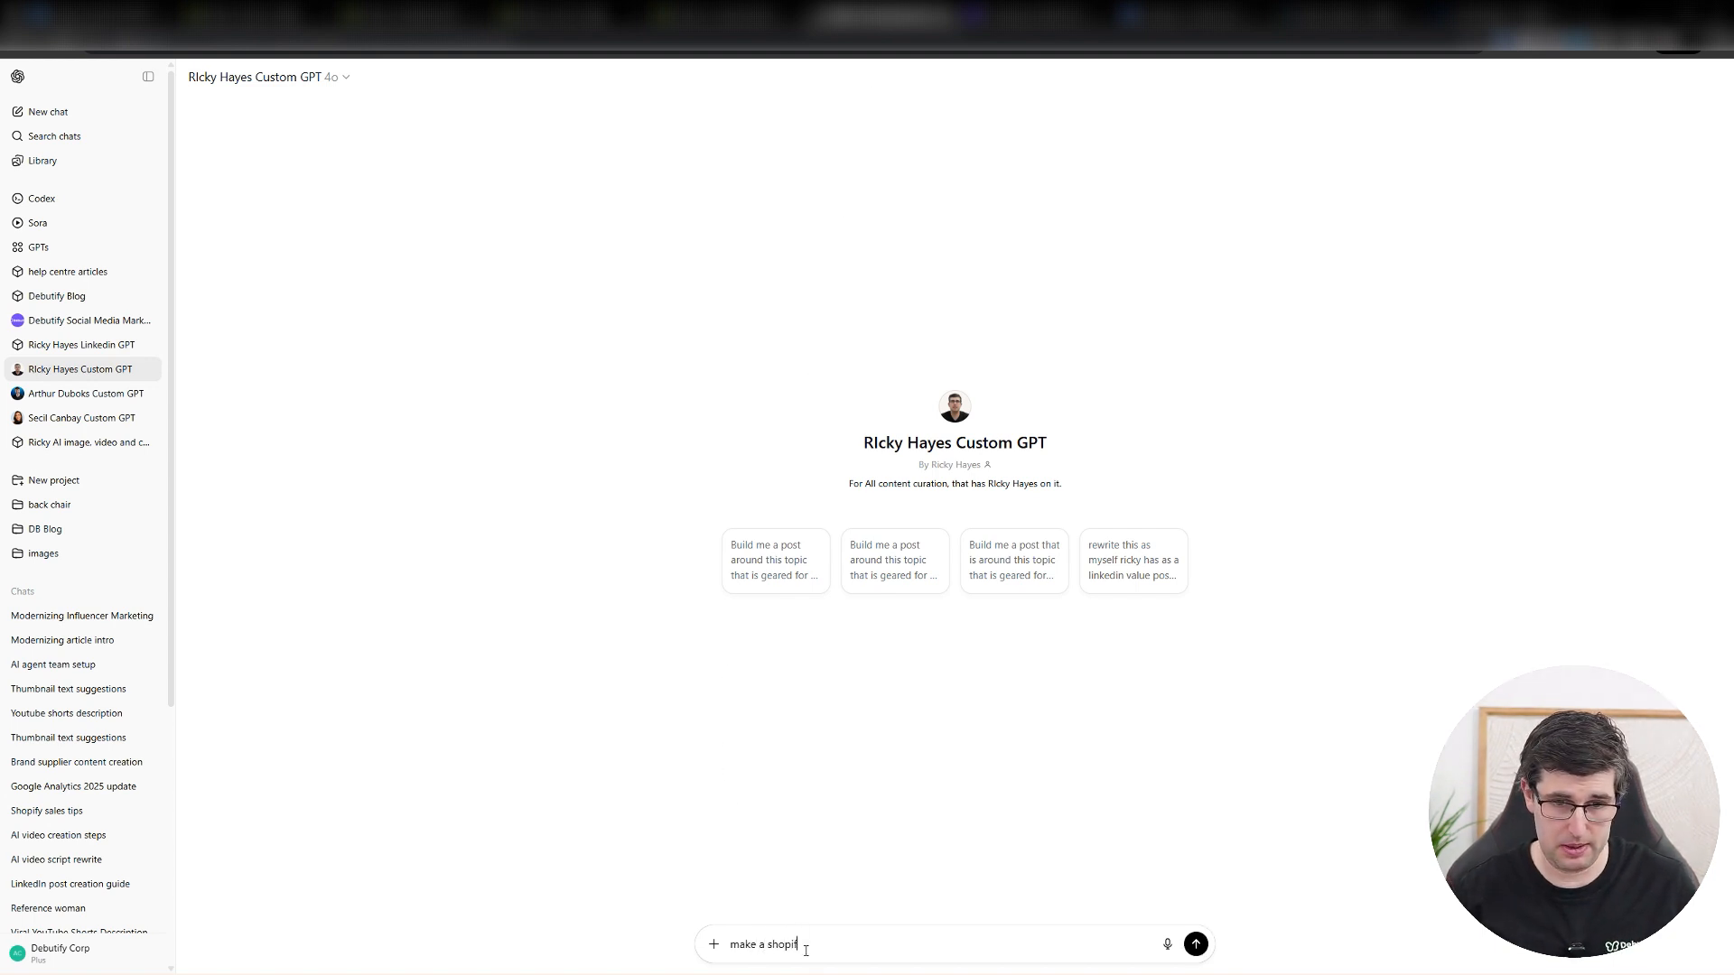
pyautogui.write('y meta description fo')
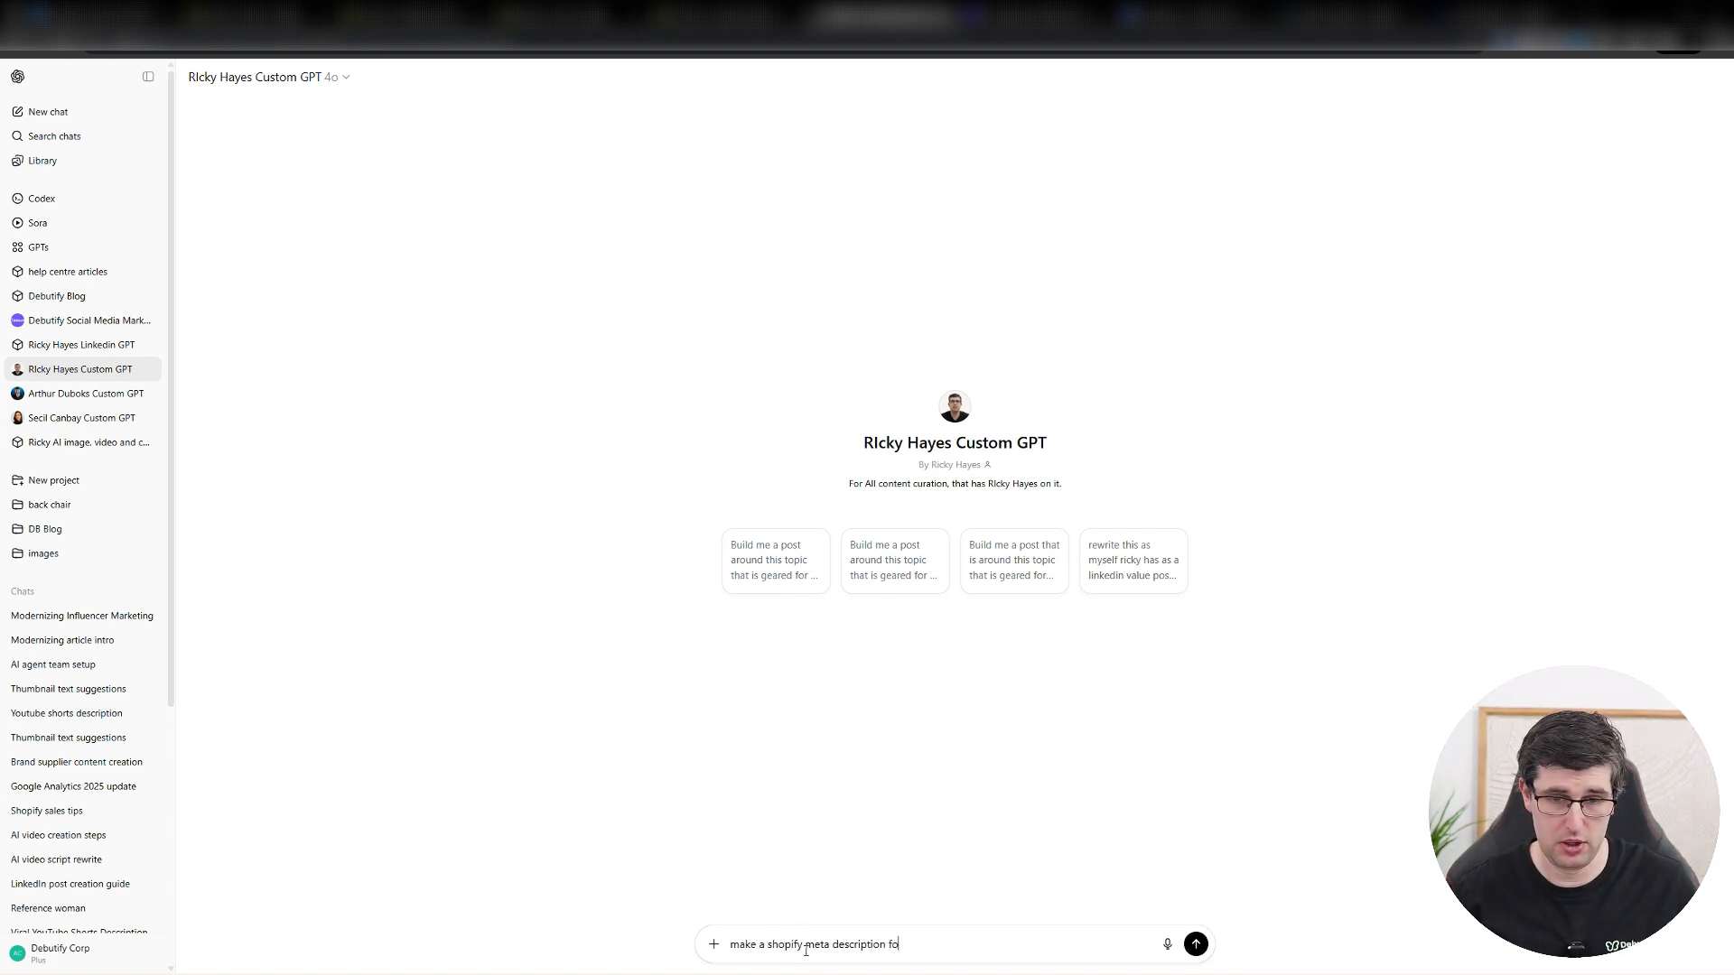
pyautogui.write('r community gifty ')
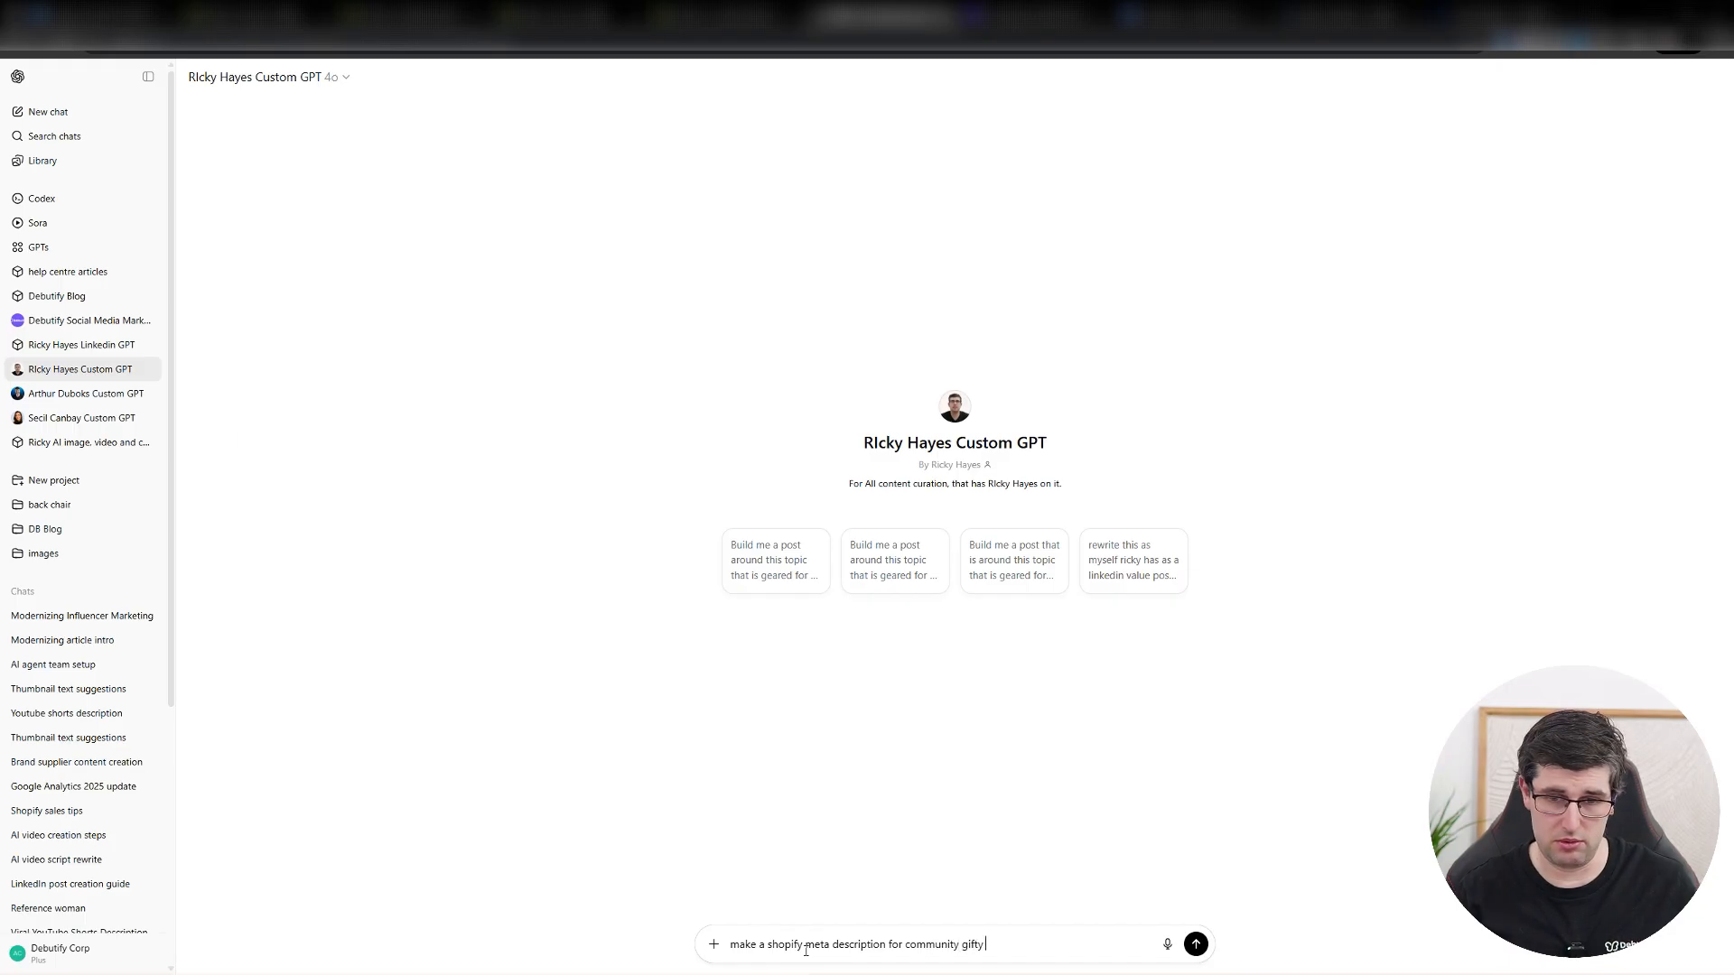
pyautogui.press('BackSpace')
pyautogui.press('BackSpace')
pyautogui.write(' store all arou')
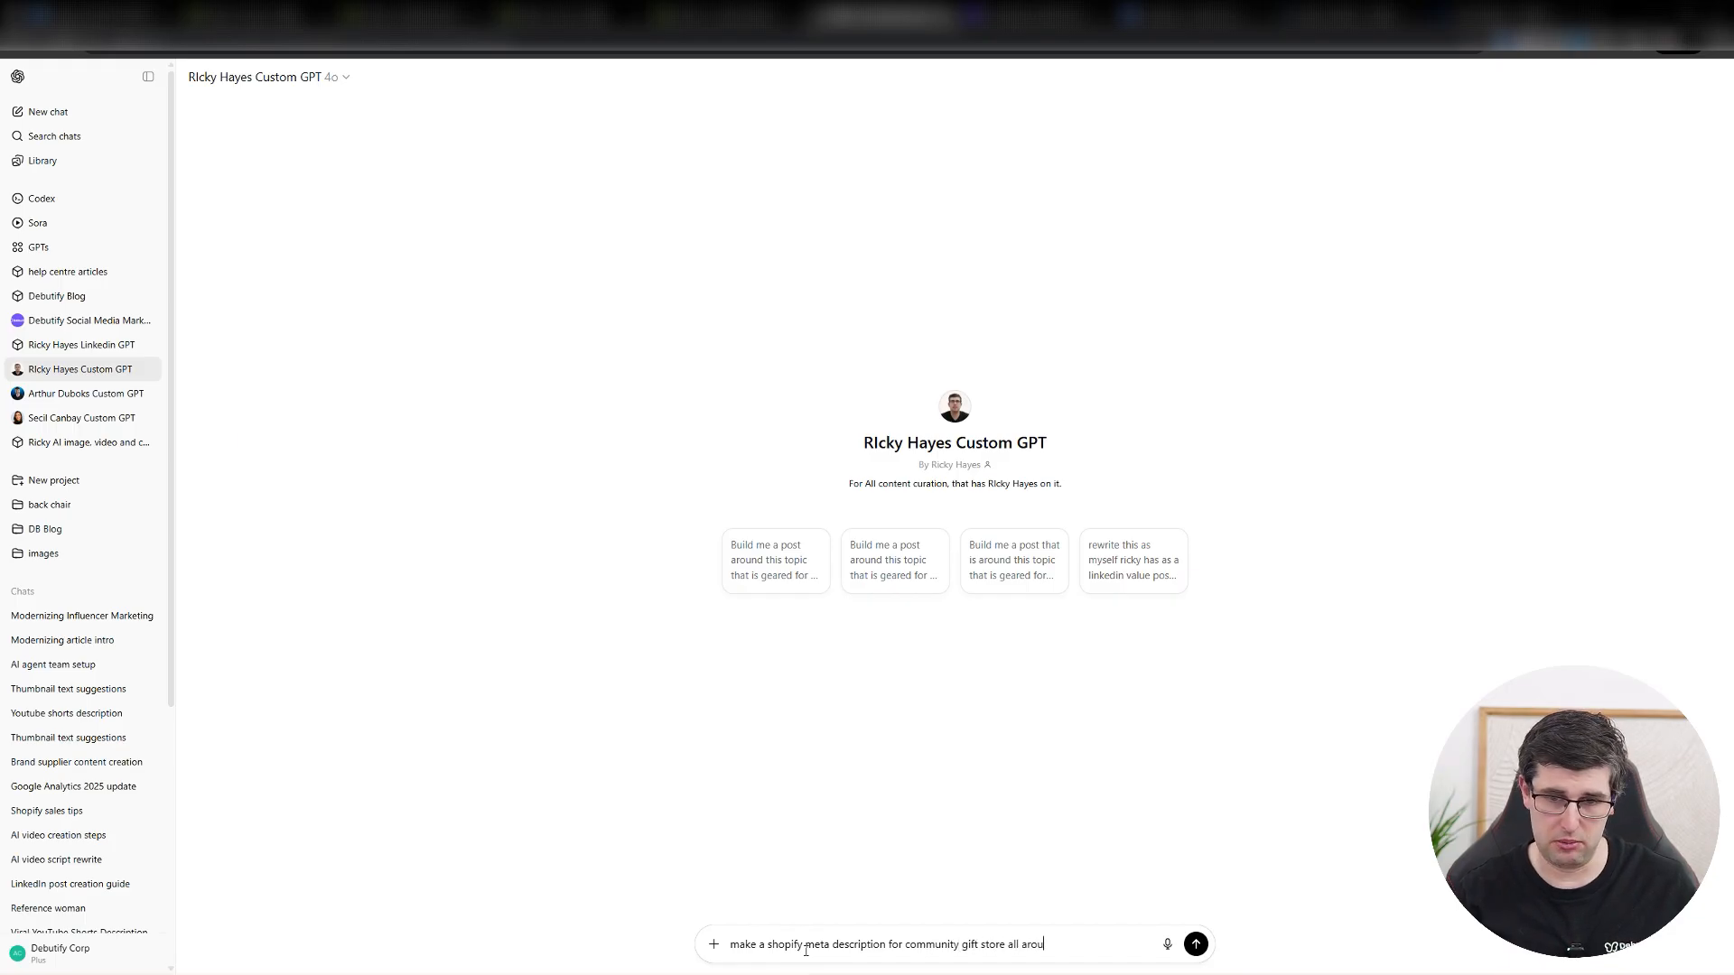
pyautogui.write('nd womens shoes')
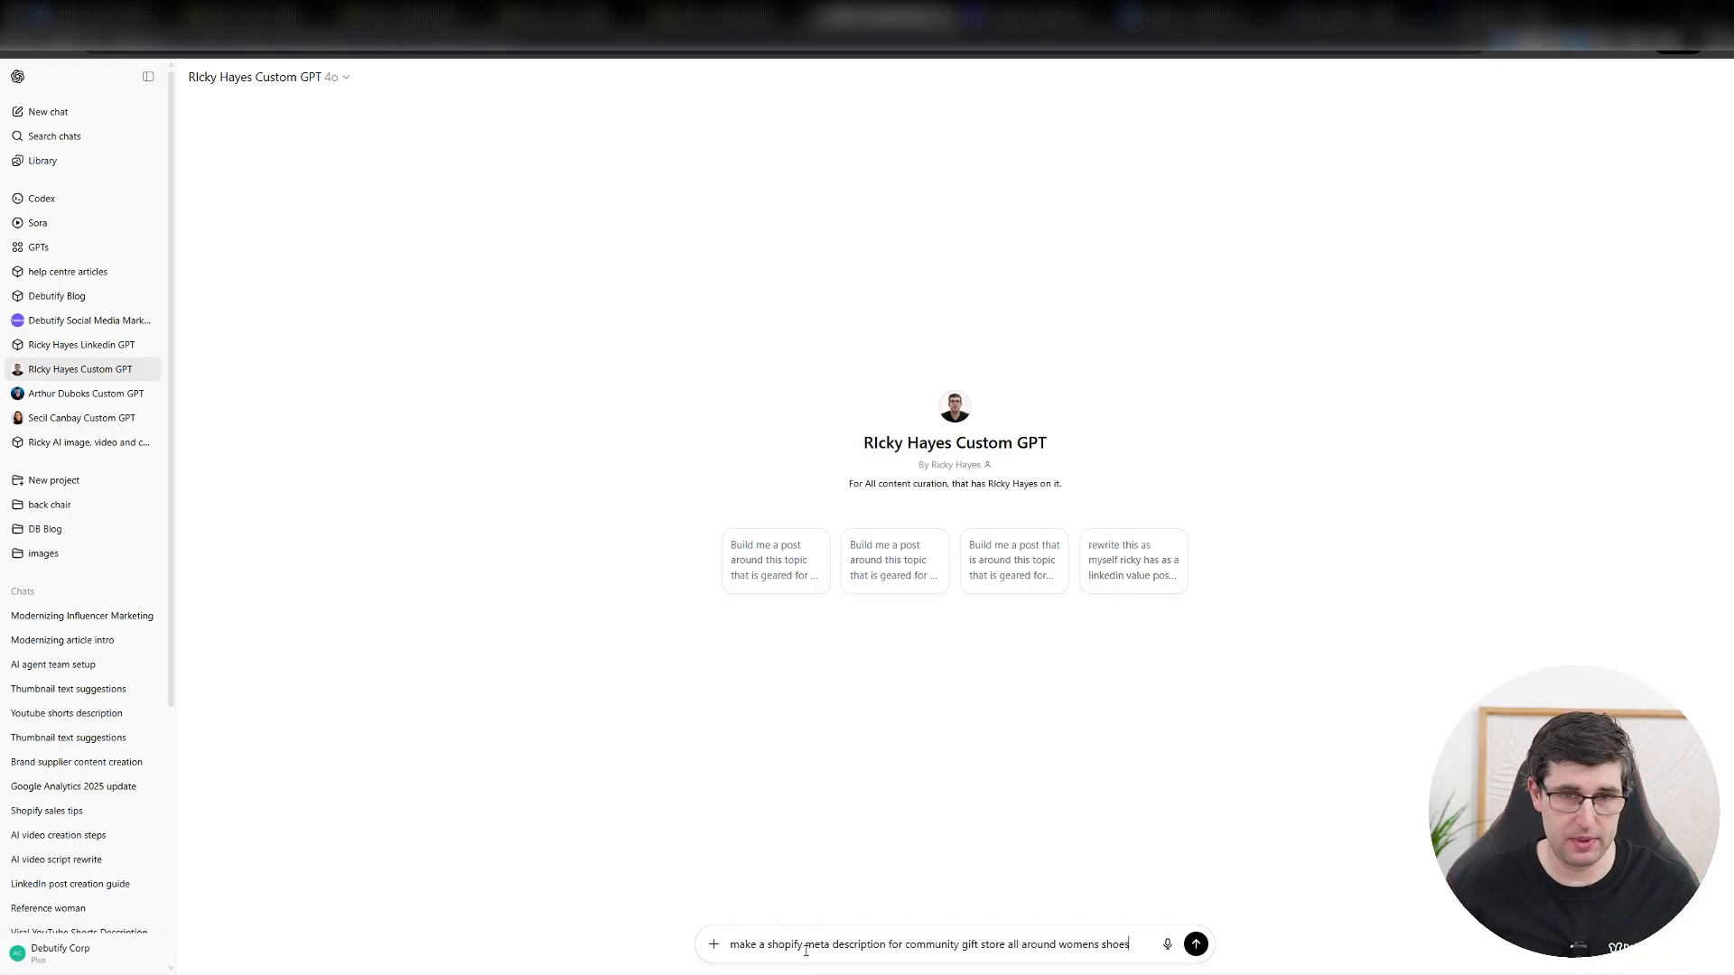
pyautogui.press('Return')
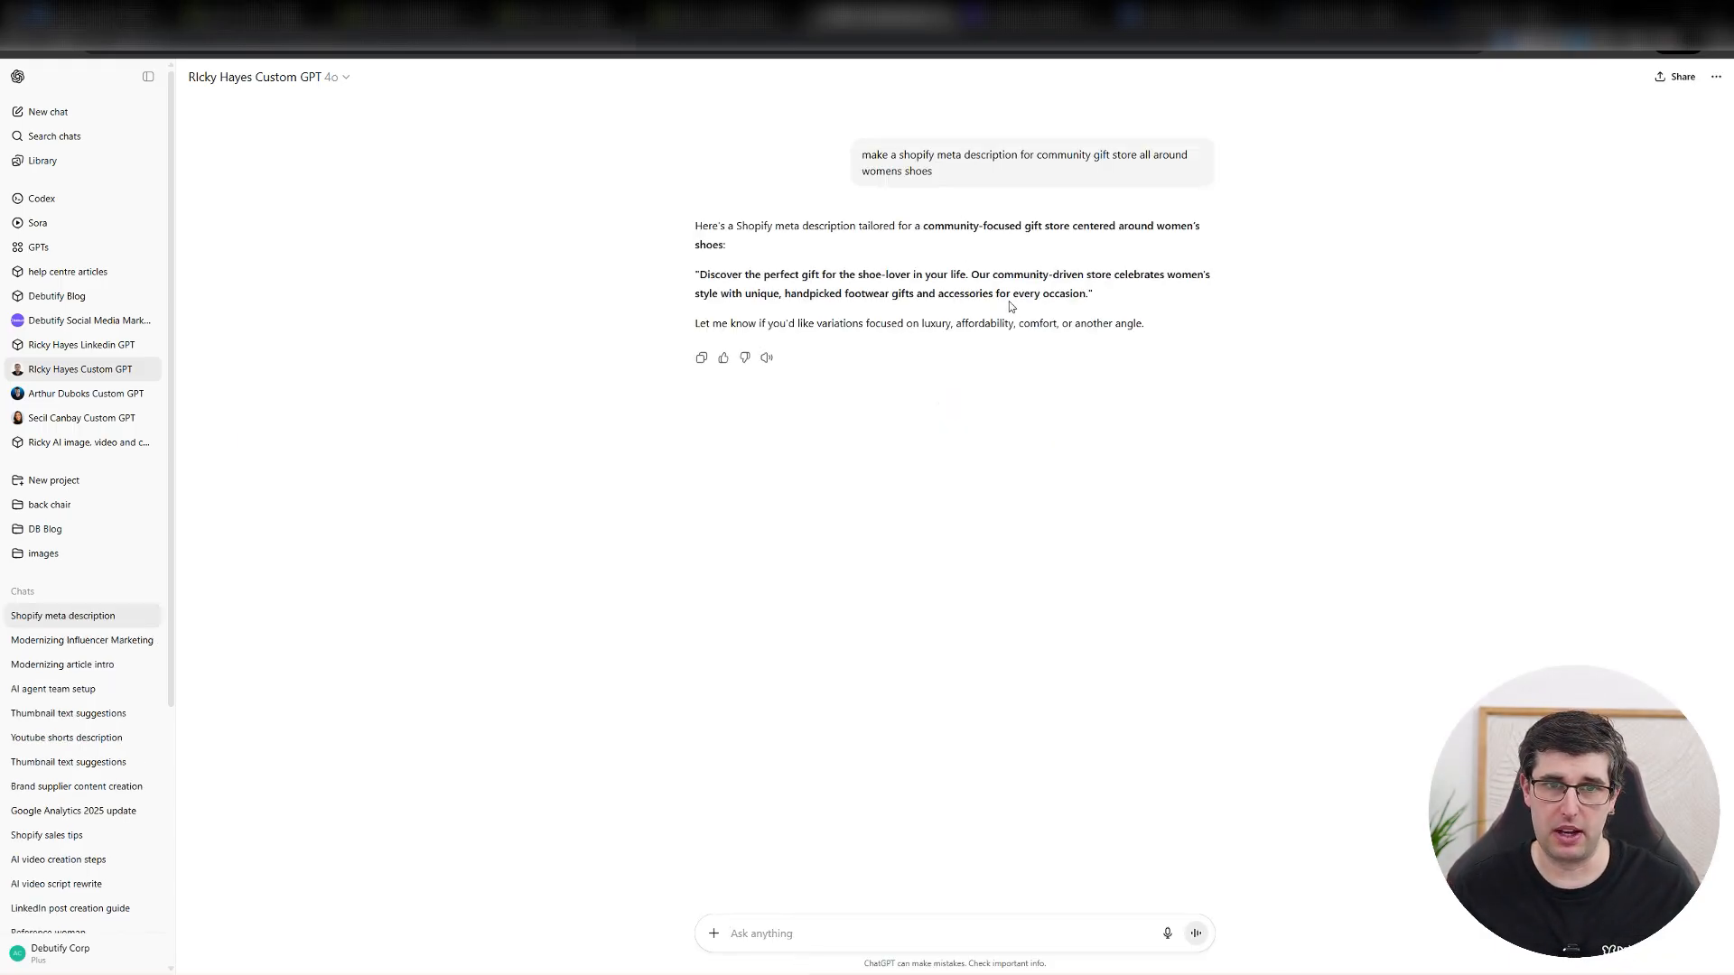
# Copy the generated description into the Contact Us page's meta description in Shopify, without its quotation marks, and check the URL handle.
pyautogui.moveTo(1090, 294); pyautogui.dragTo(699, 274)
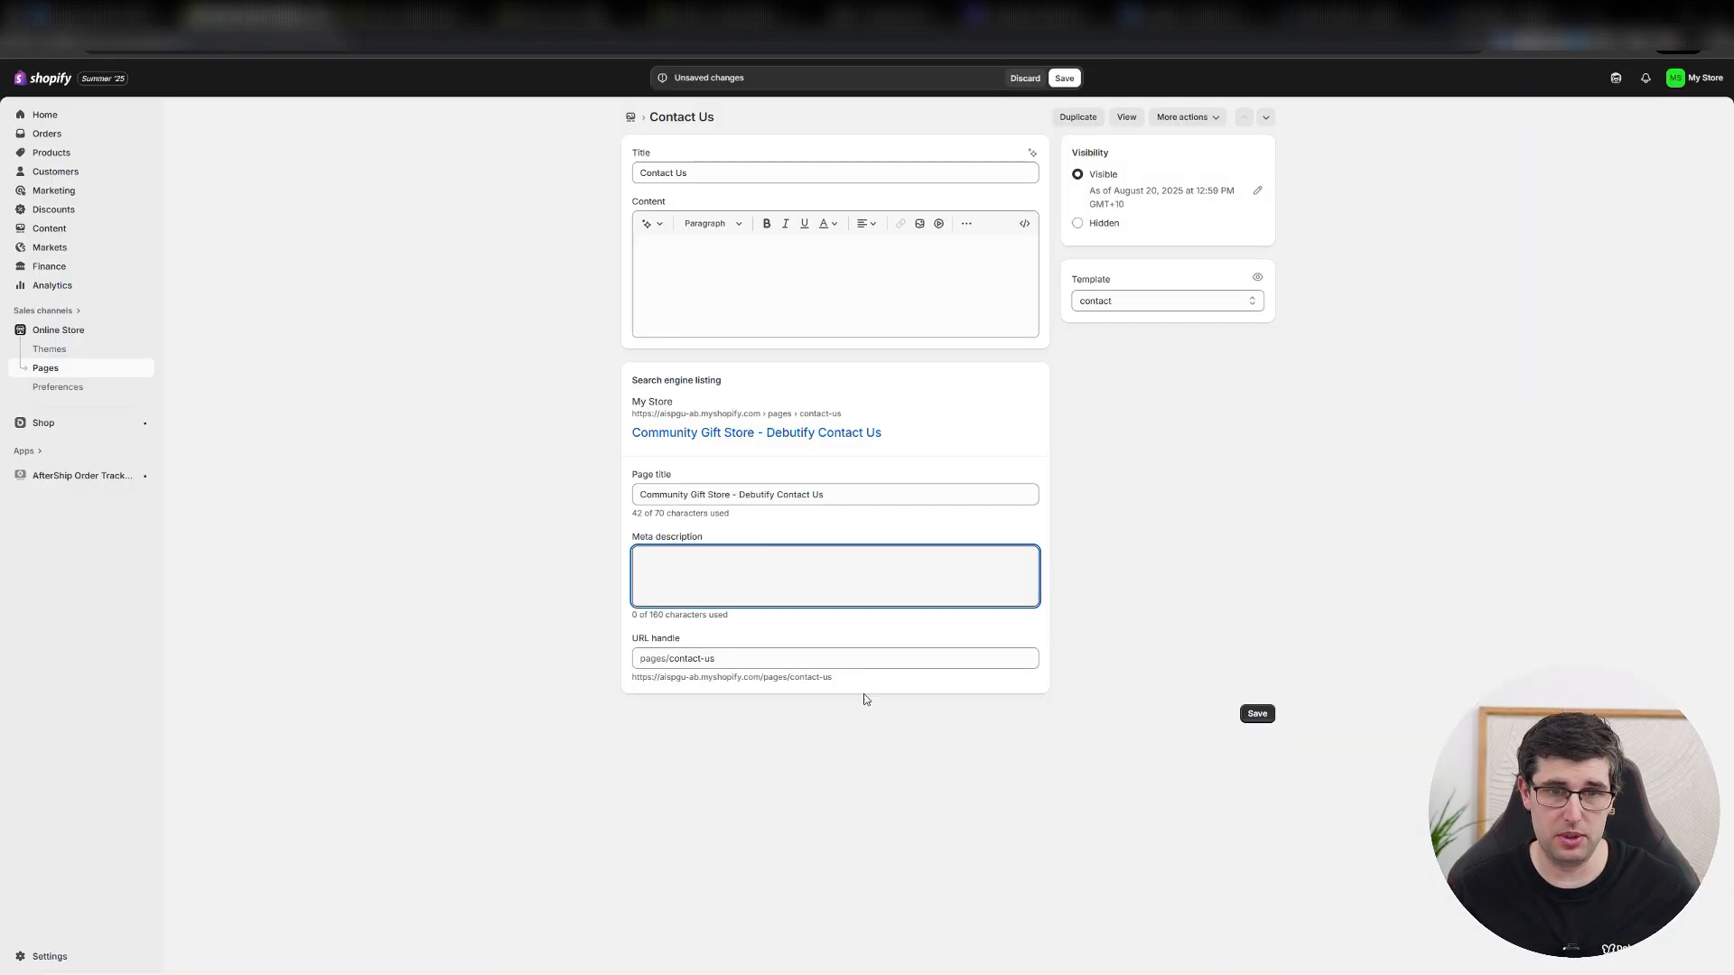
pyautogui.write("Discover the perfect gift for the shoe-lover in your life. Our community-driven store celebrates women's style with unique, handpicked footwear gifts and accessories for every occasion.")
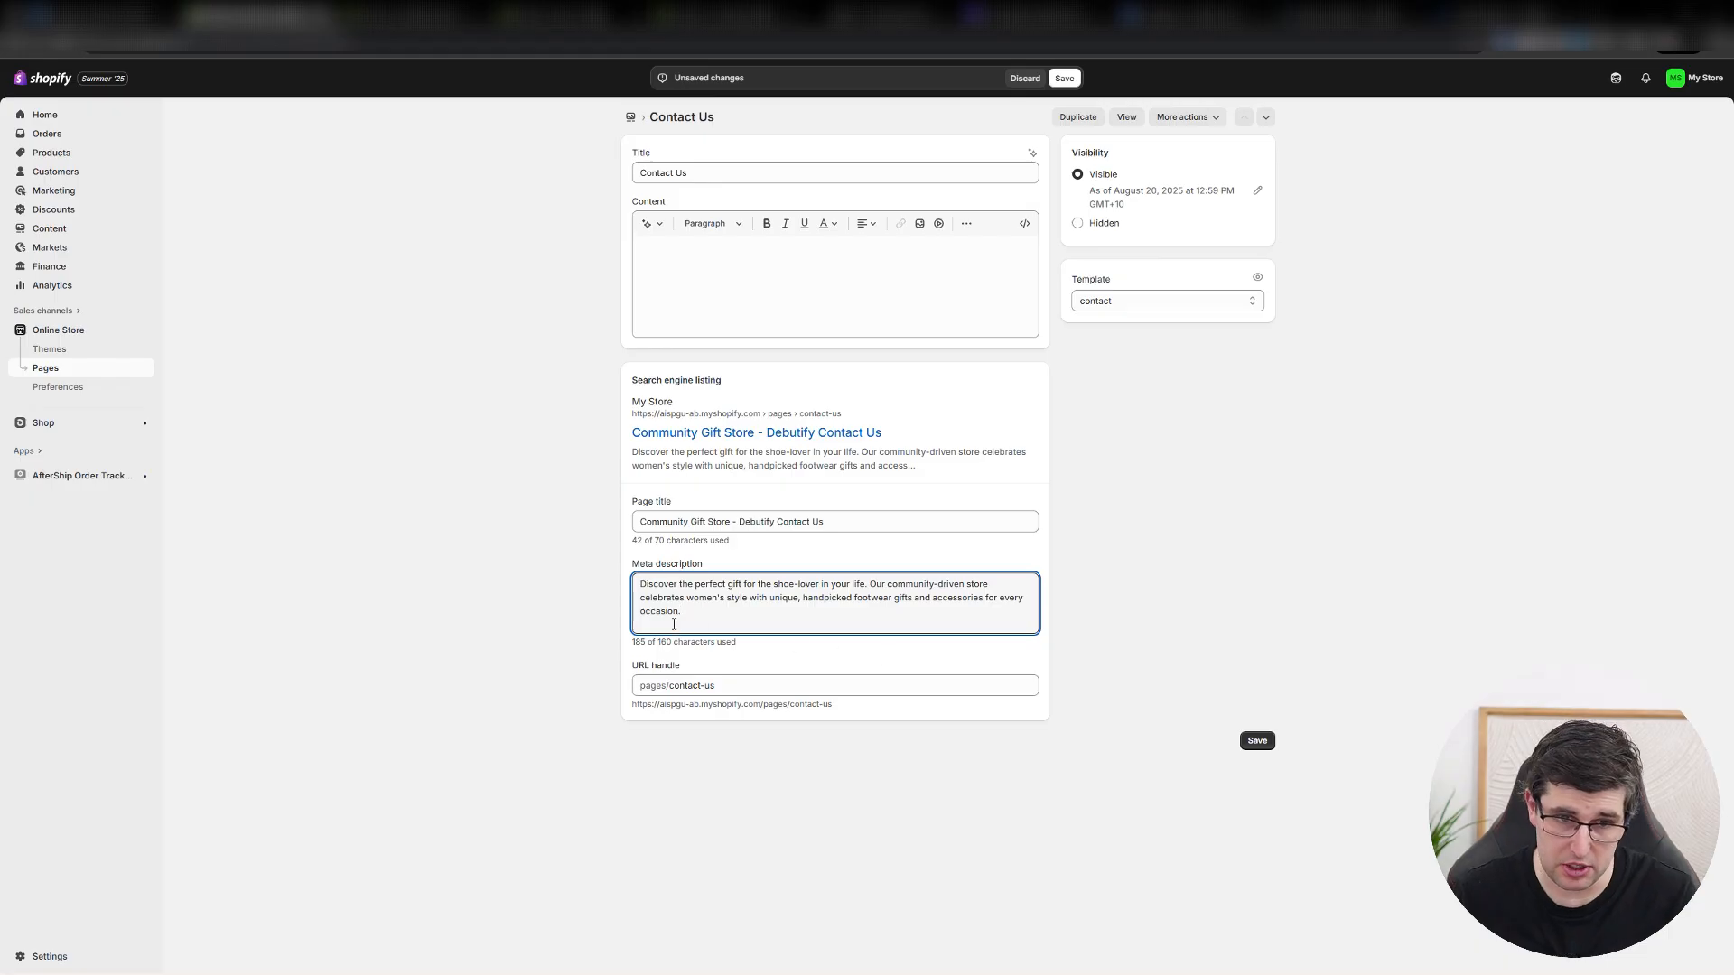
pyautogui.click(1252, 635)
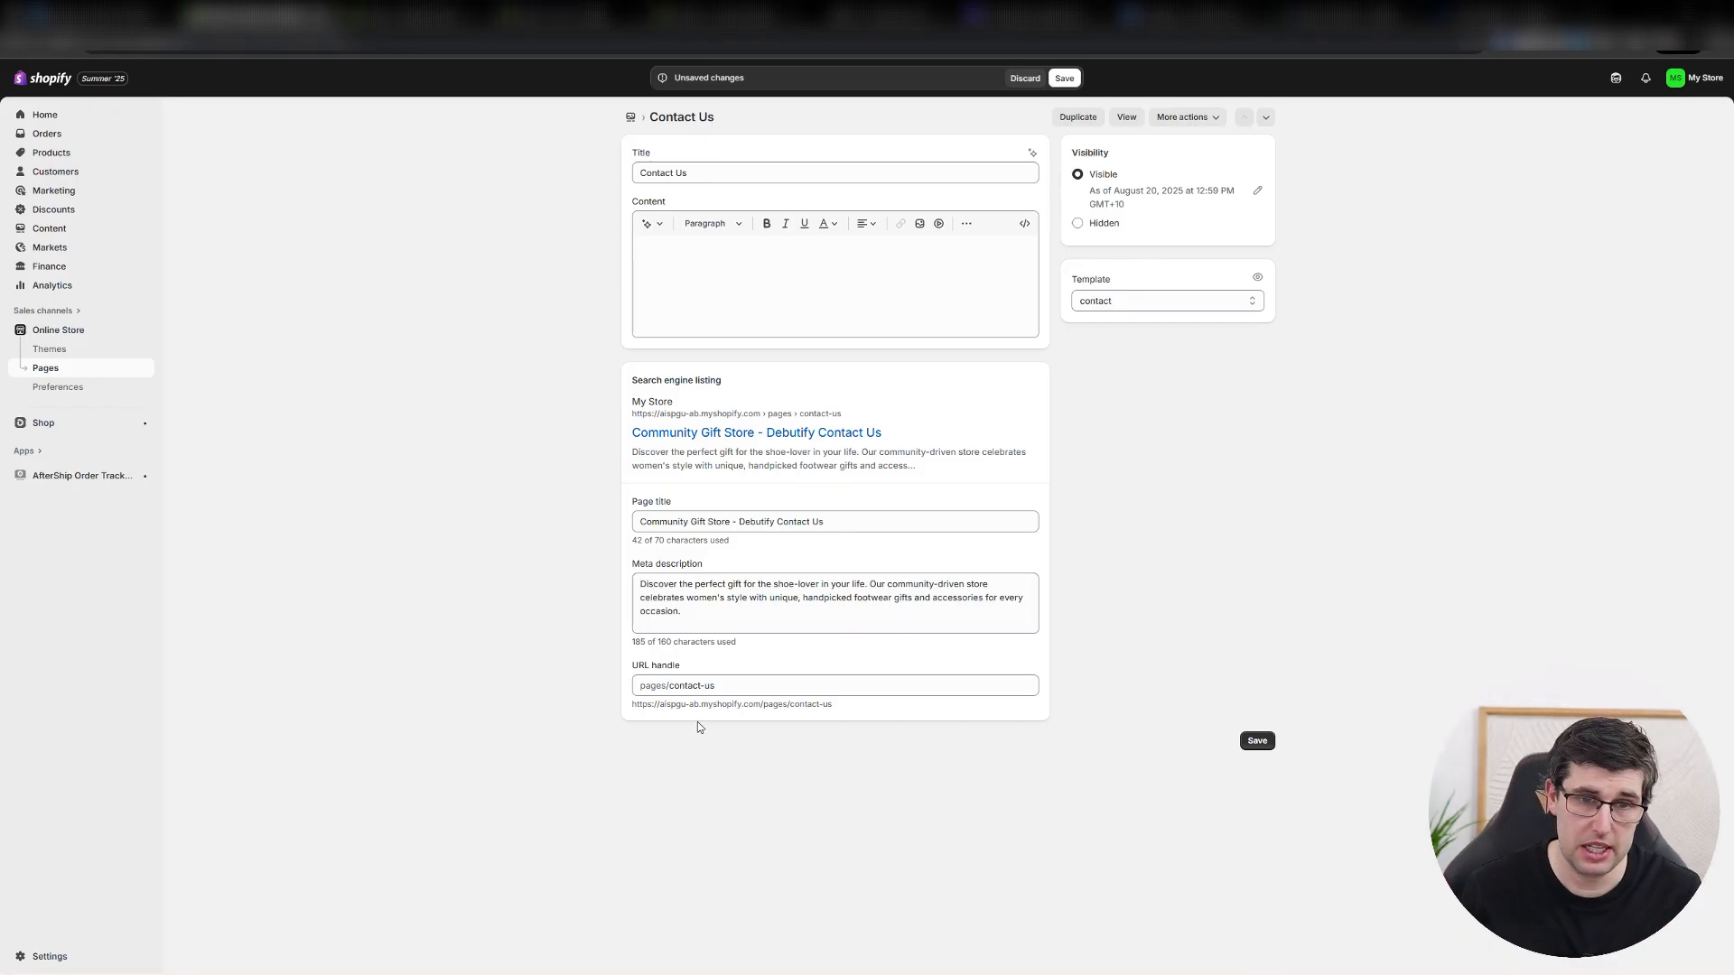
pyautogui.moveTo(722, 686); pyautogui.dragTo(680, 684)
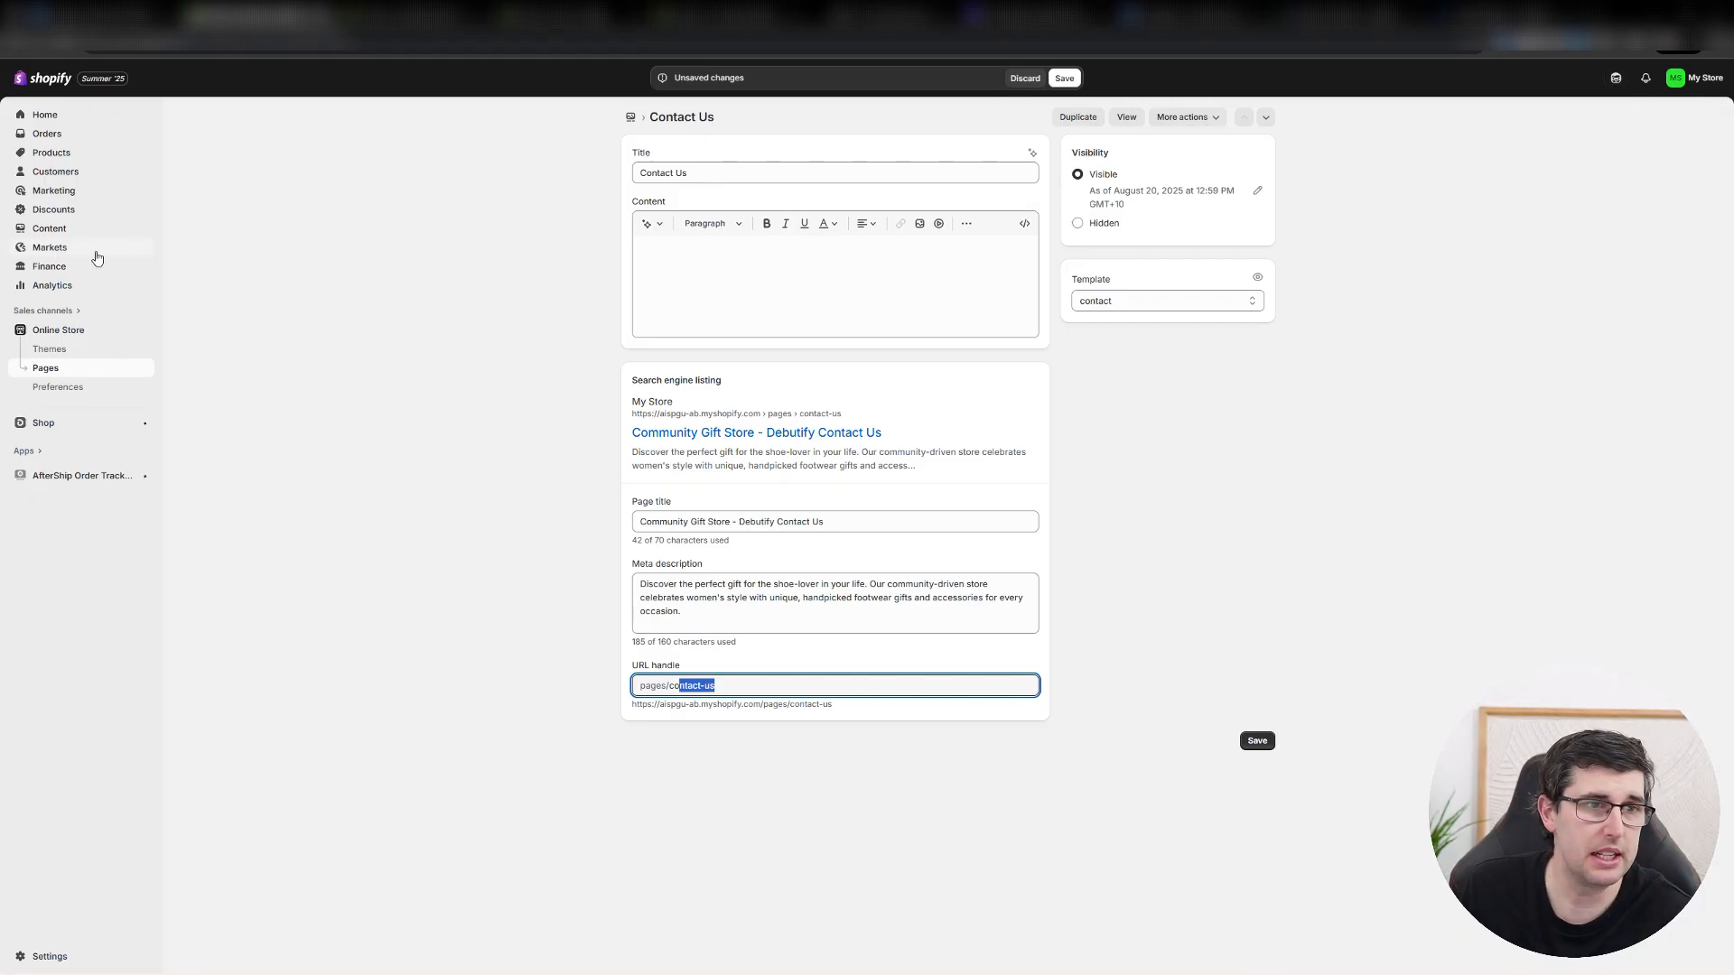
# Discard the unsaved Contact Us page changes and return to the store admin home.
pyautogui.click(47, 116)
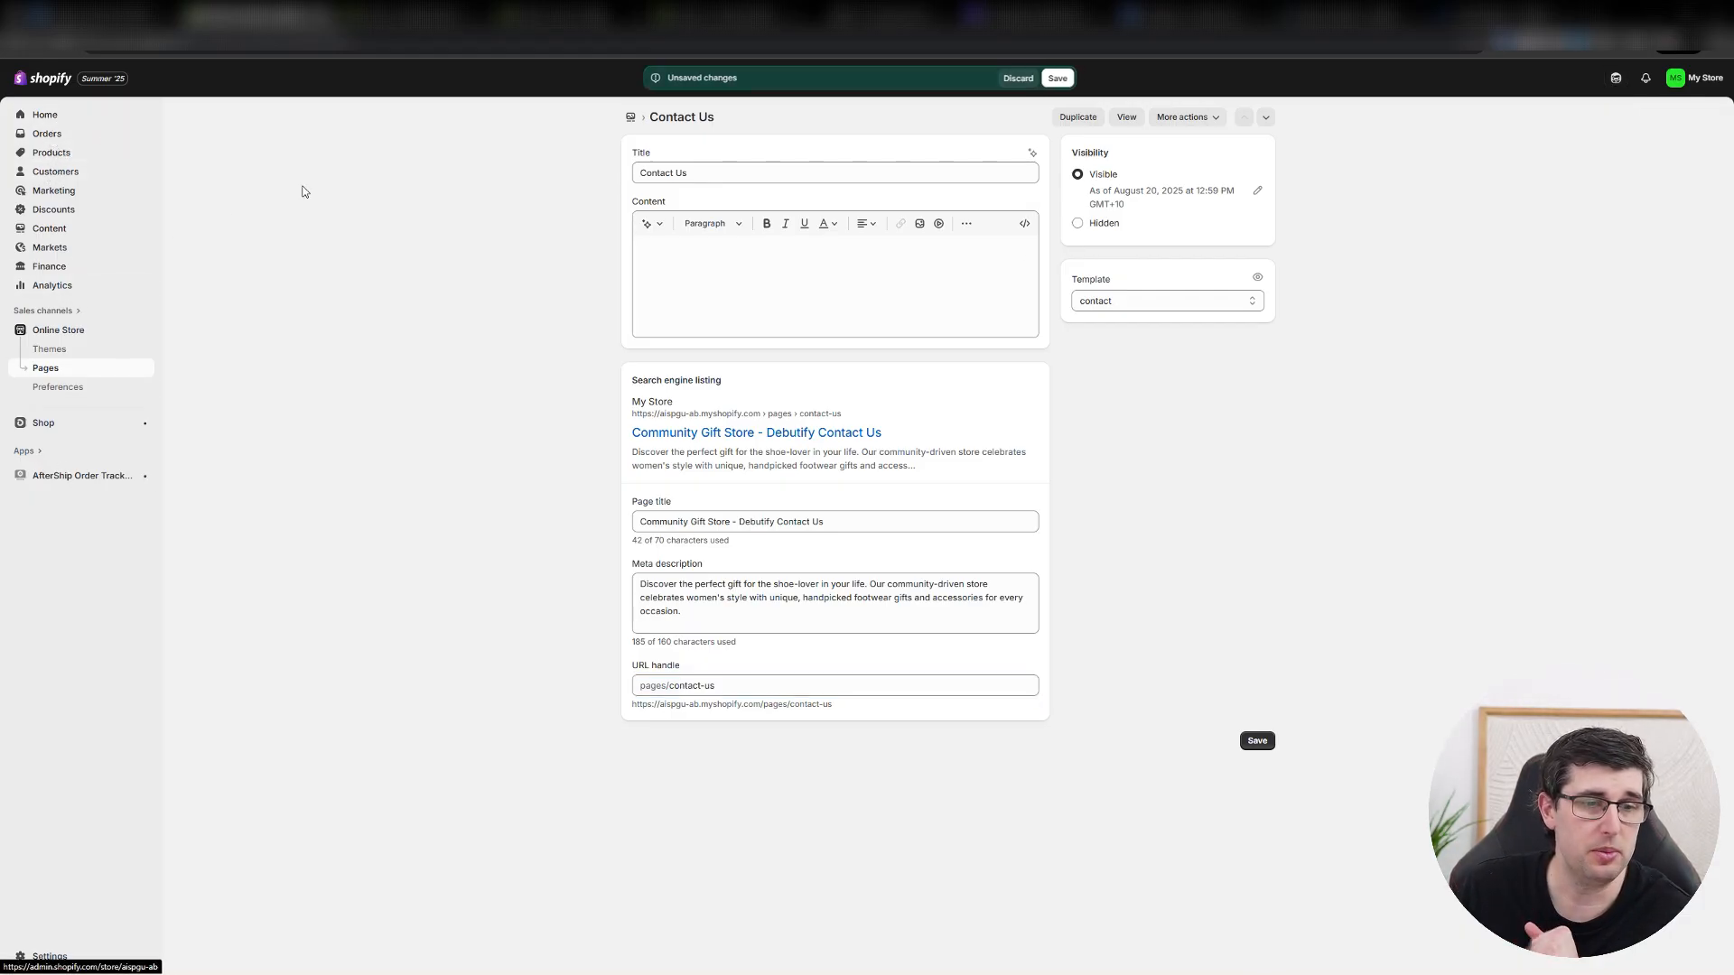
pyautogui.click(1022, 79)
pyautogui.click(43, 116)
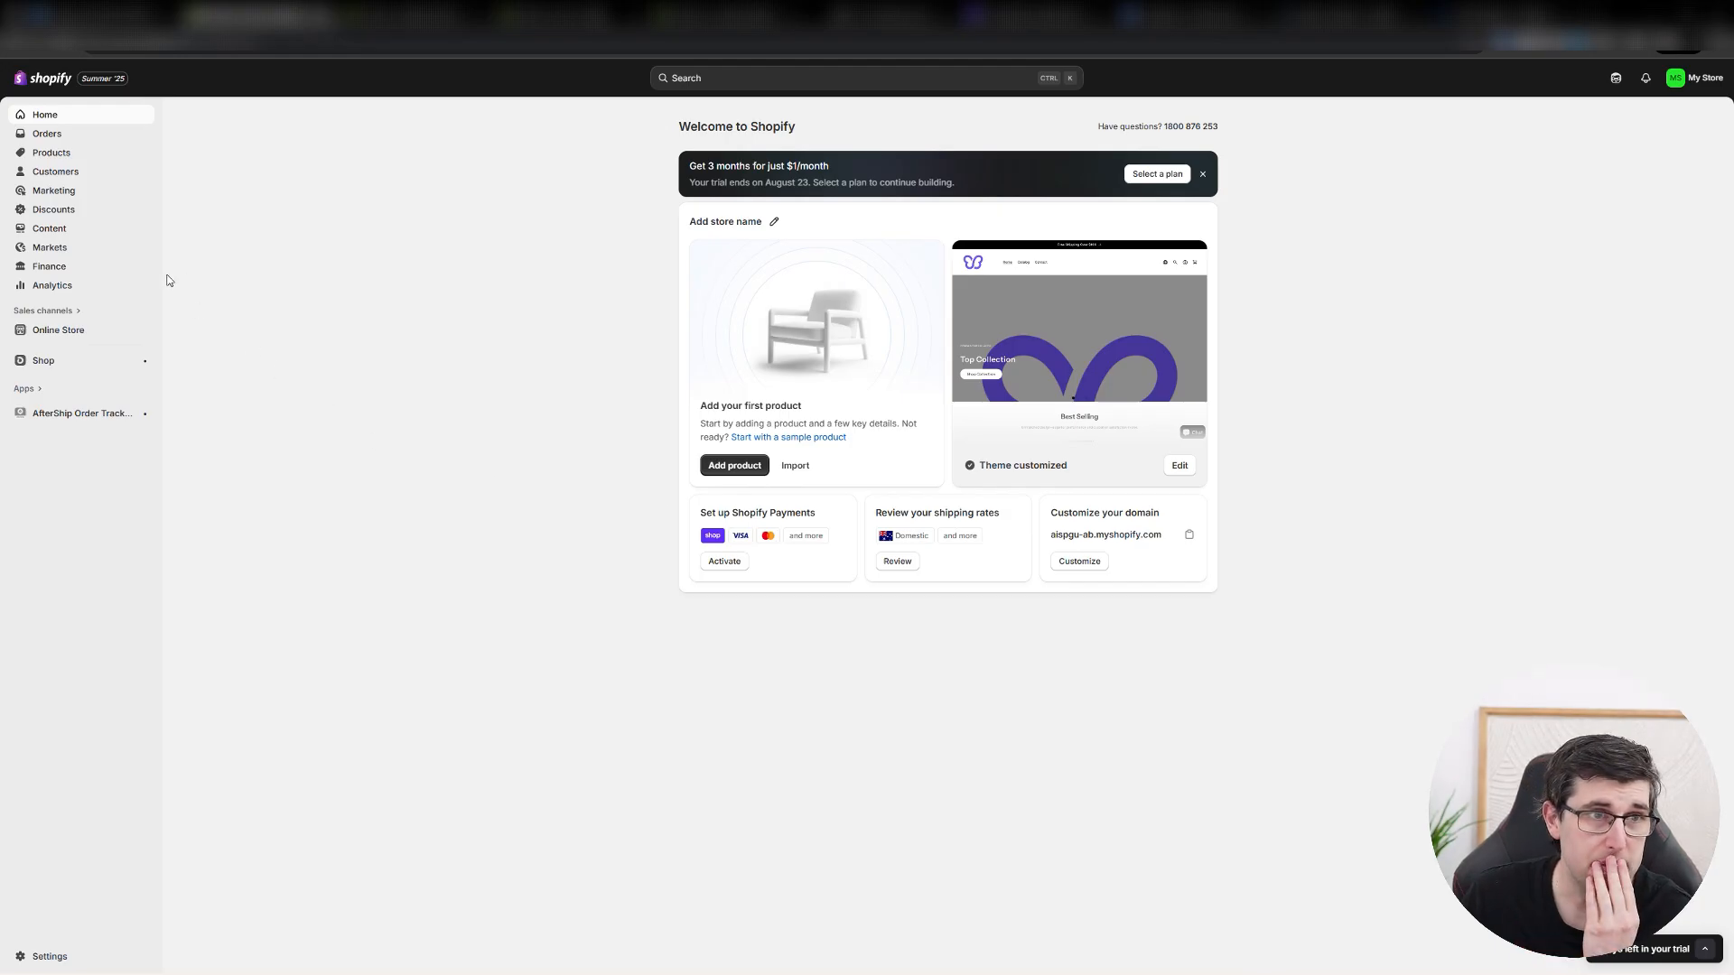
# Review the order management pages: orders, drafts, shipping labels and abandoned checkouts.
pyautogui.click(44, 134)
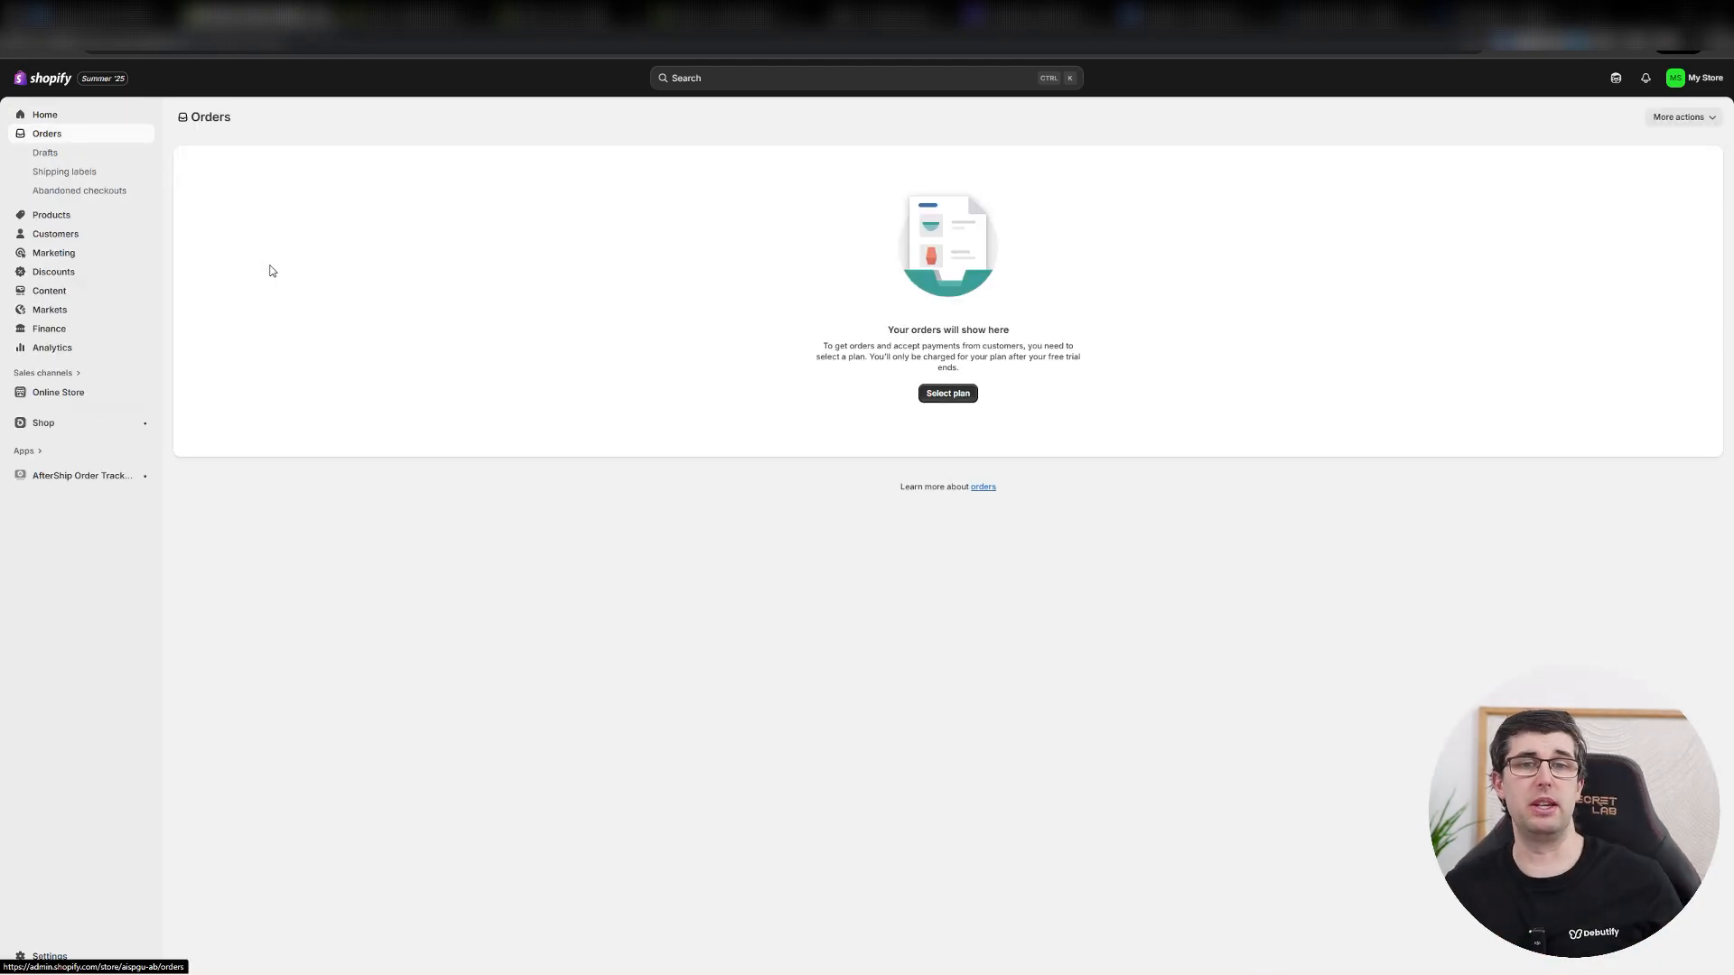
pyautogui.click(46, 157)
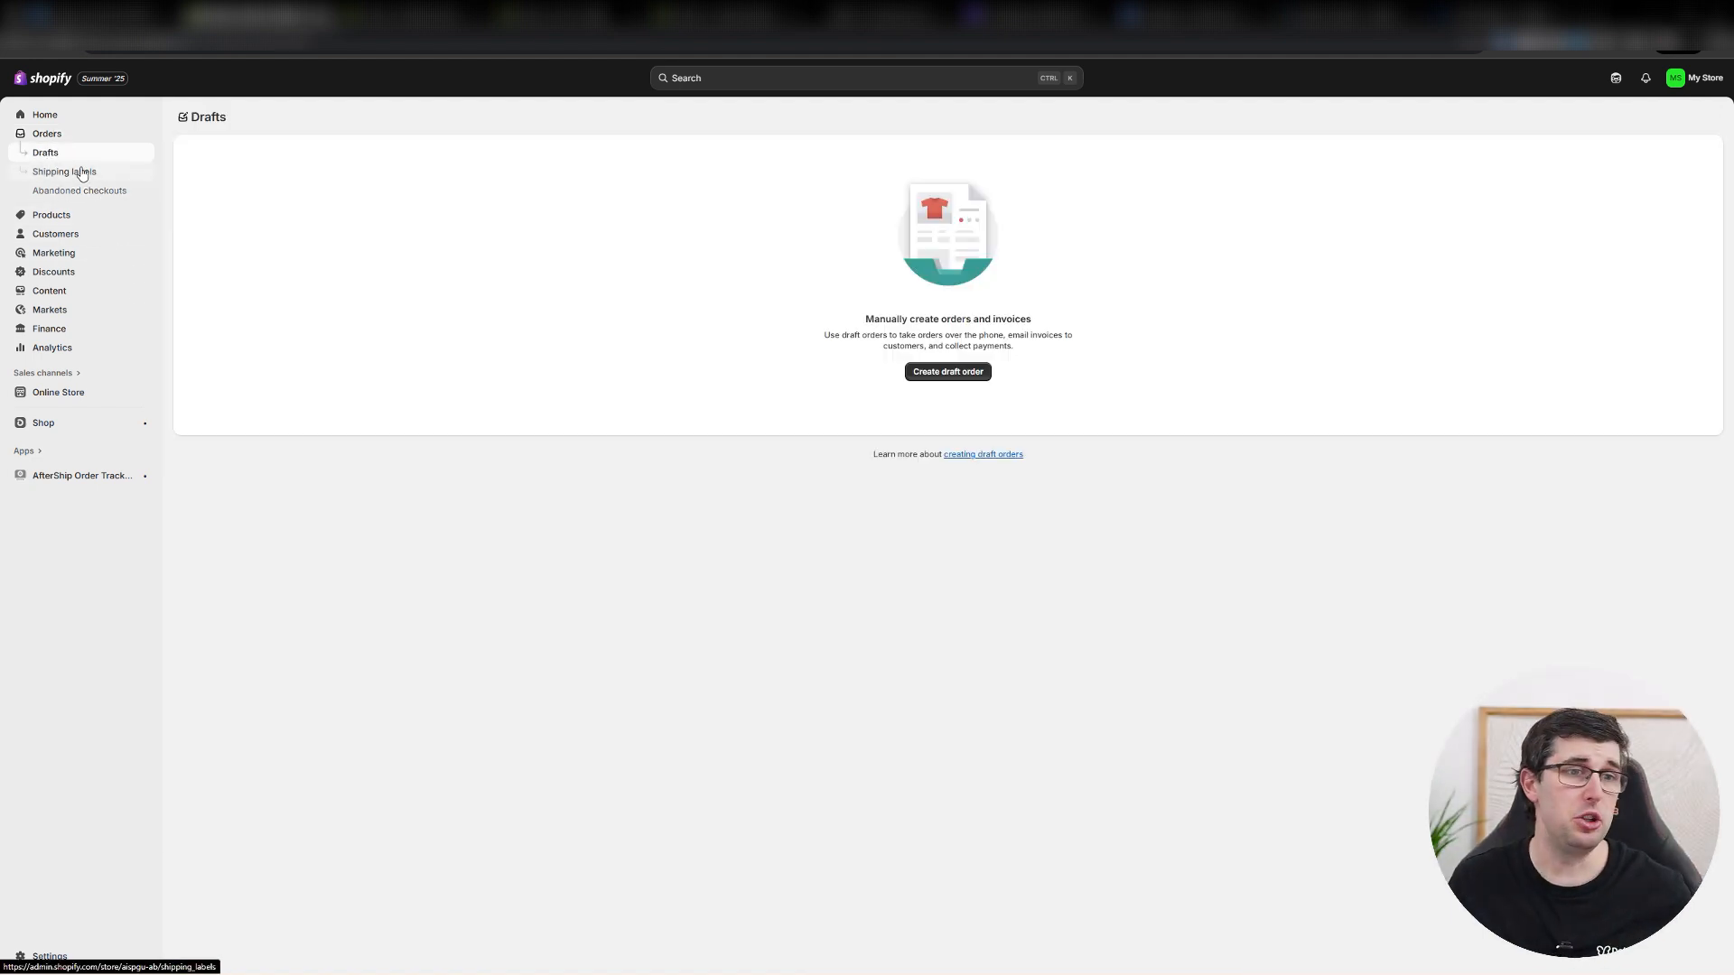
pyautogui.click(81, 176)
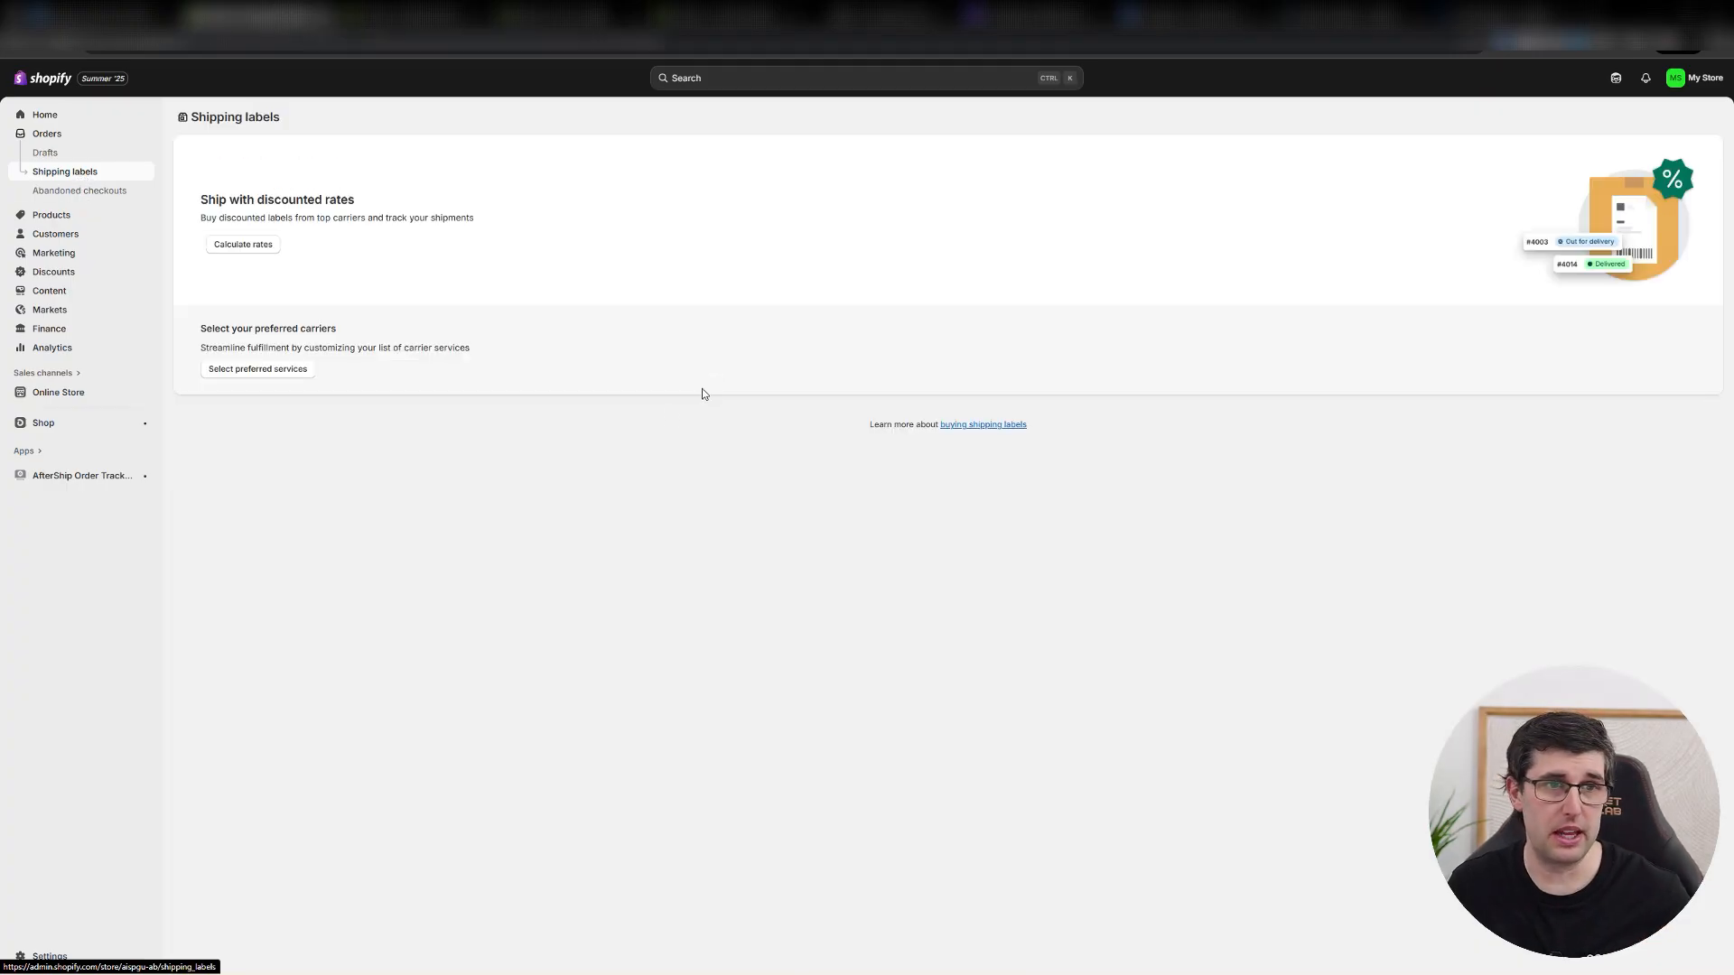
pyautogui.moveTo(229, 200); pyautogui.dragTo(338, 216)
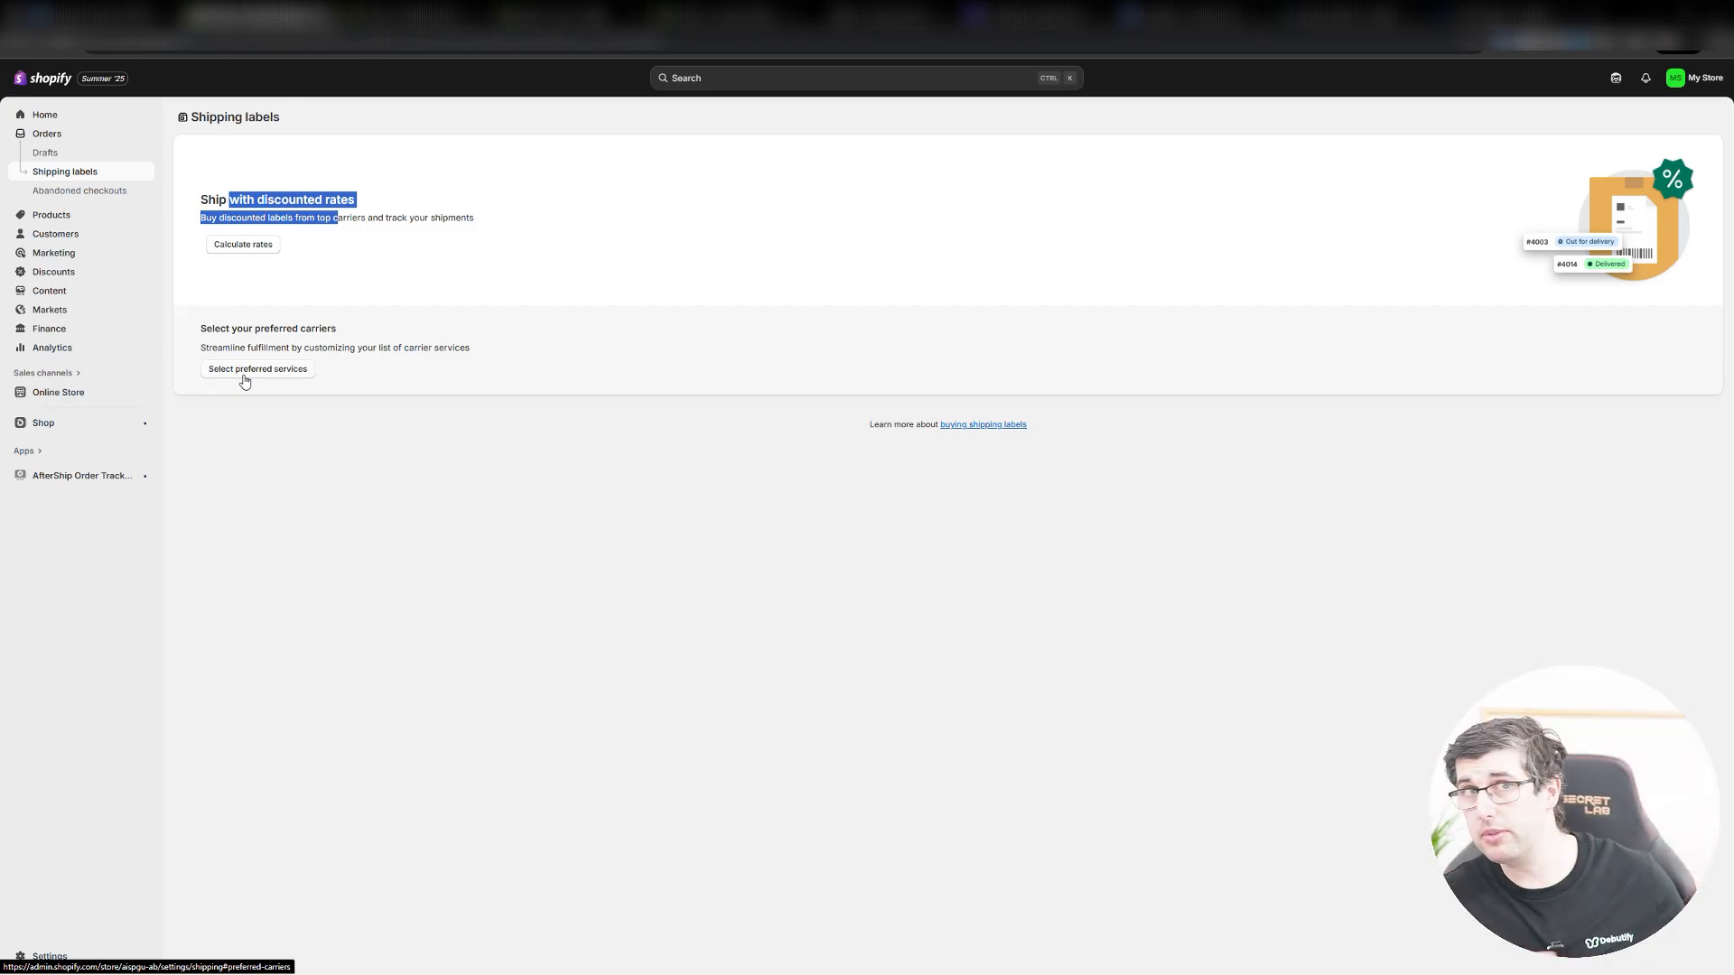
pyautogui.click(72, 192)
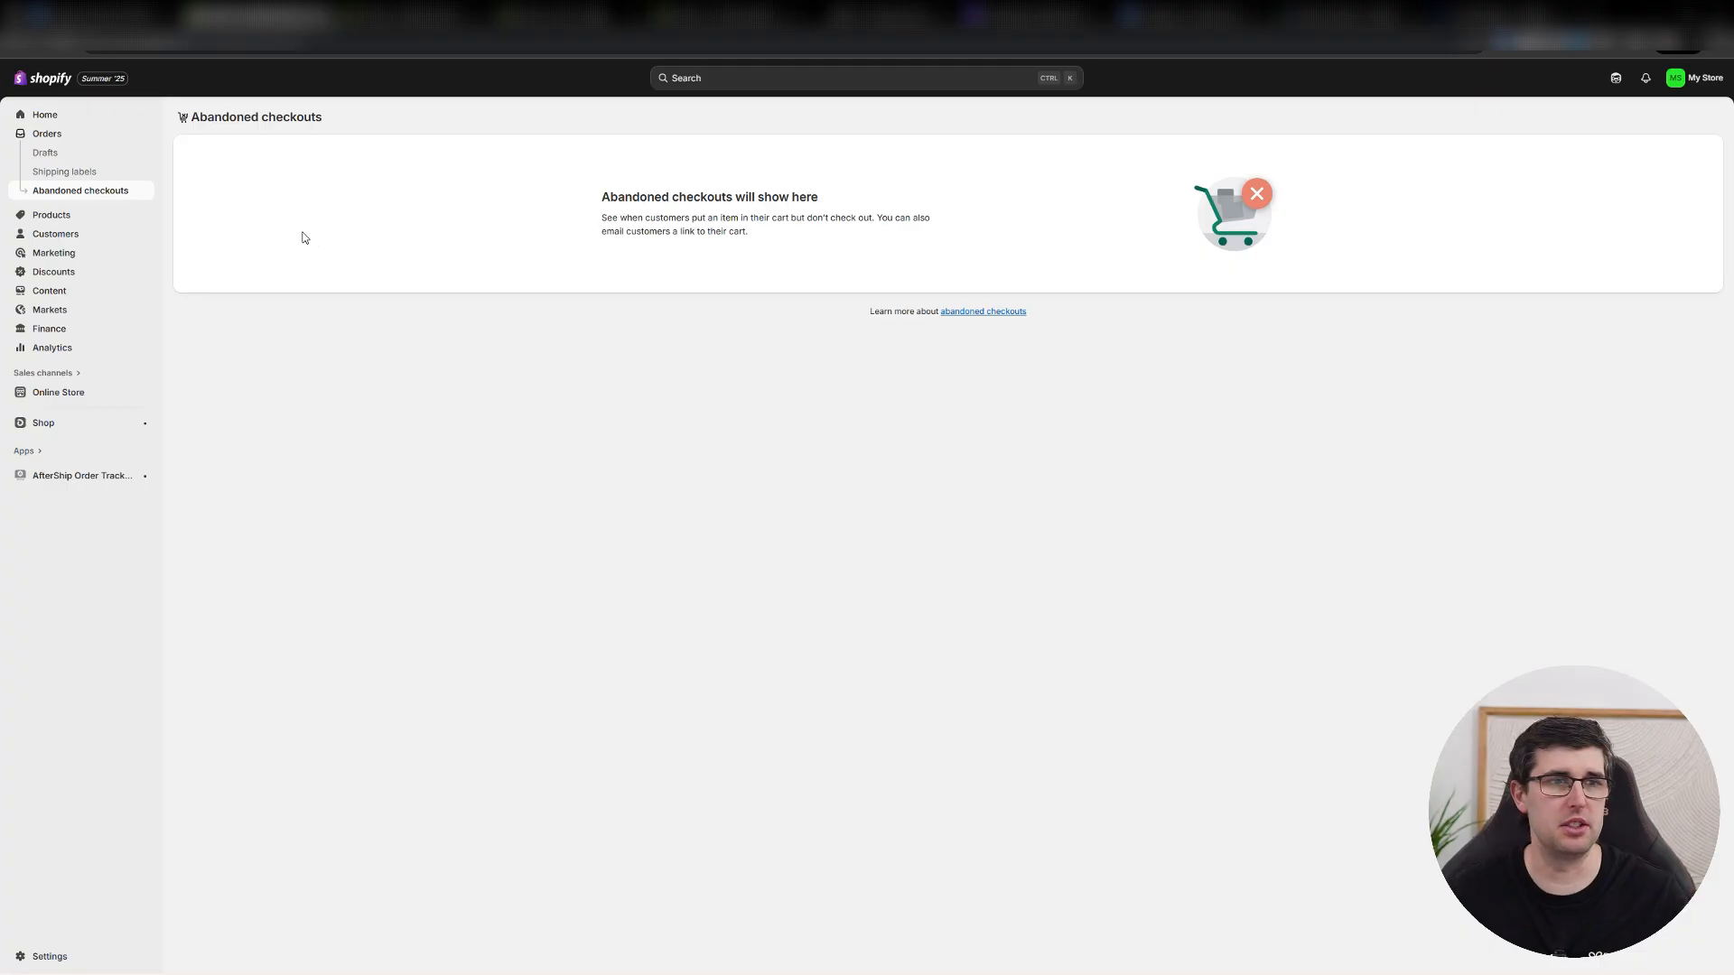
# Start a new product and title it "test shirt".
pyautogui.click(51, 216)
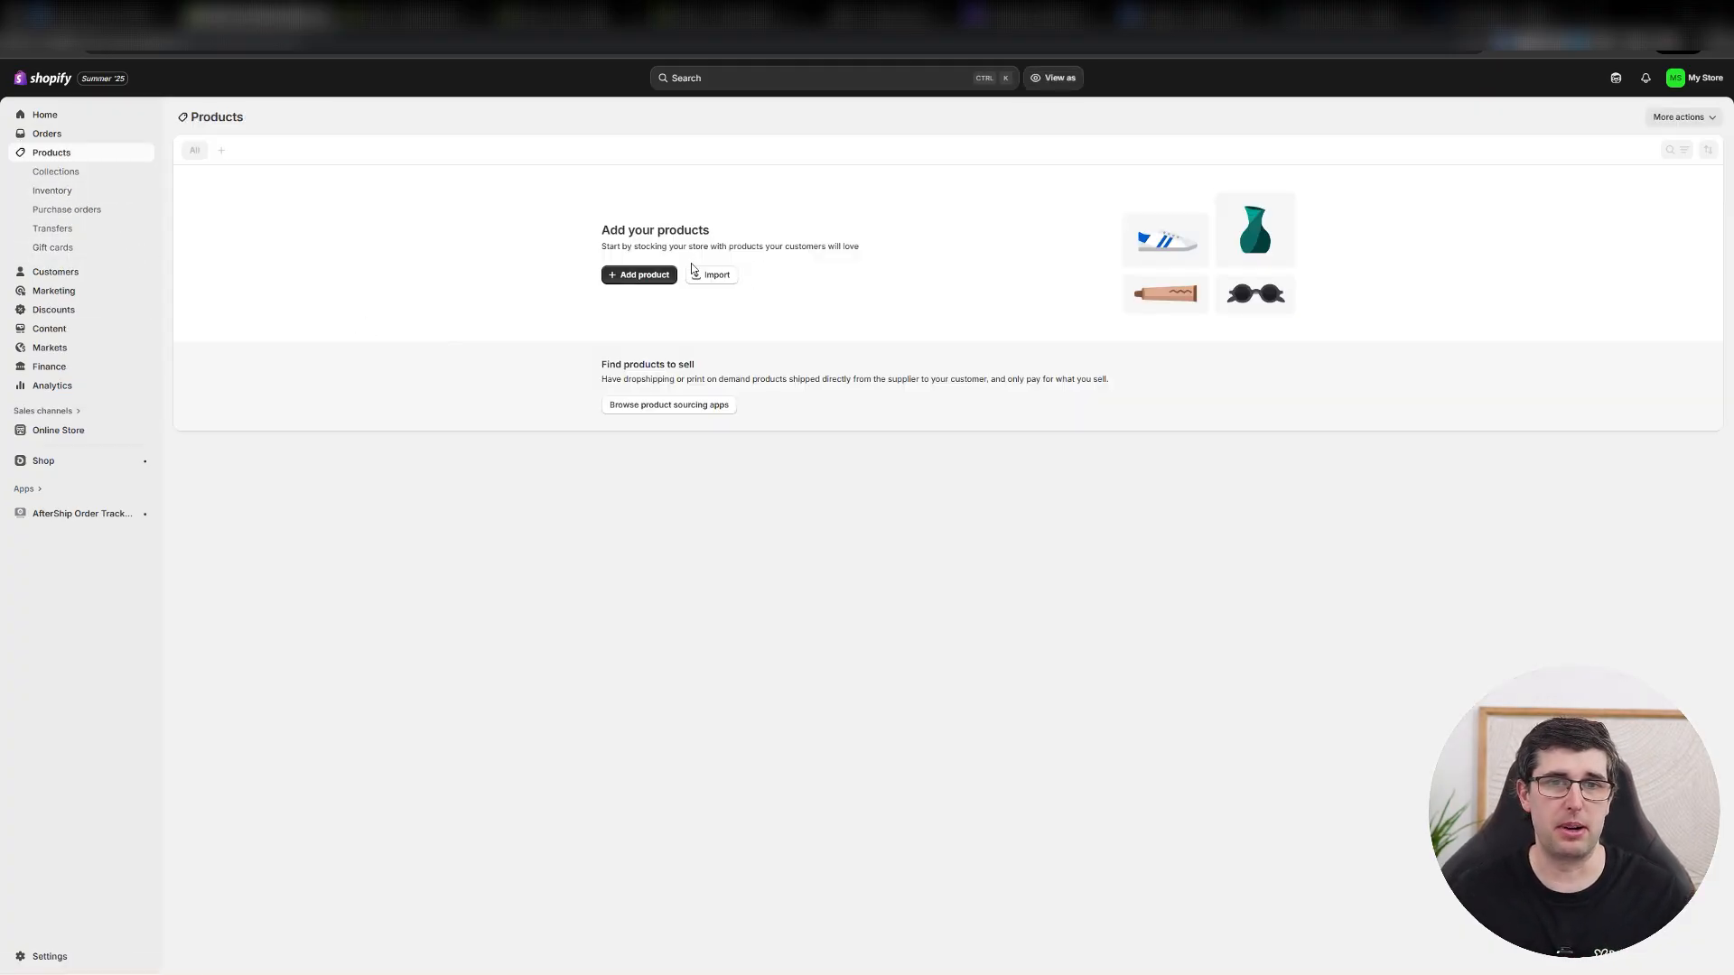
pyautogui.click(639, 274)
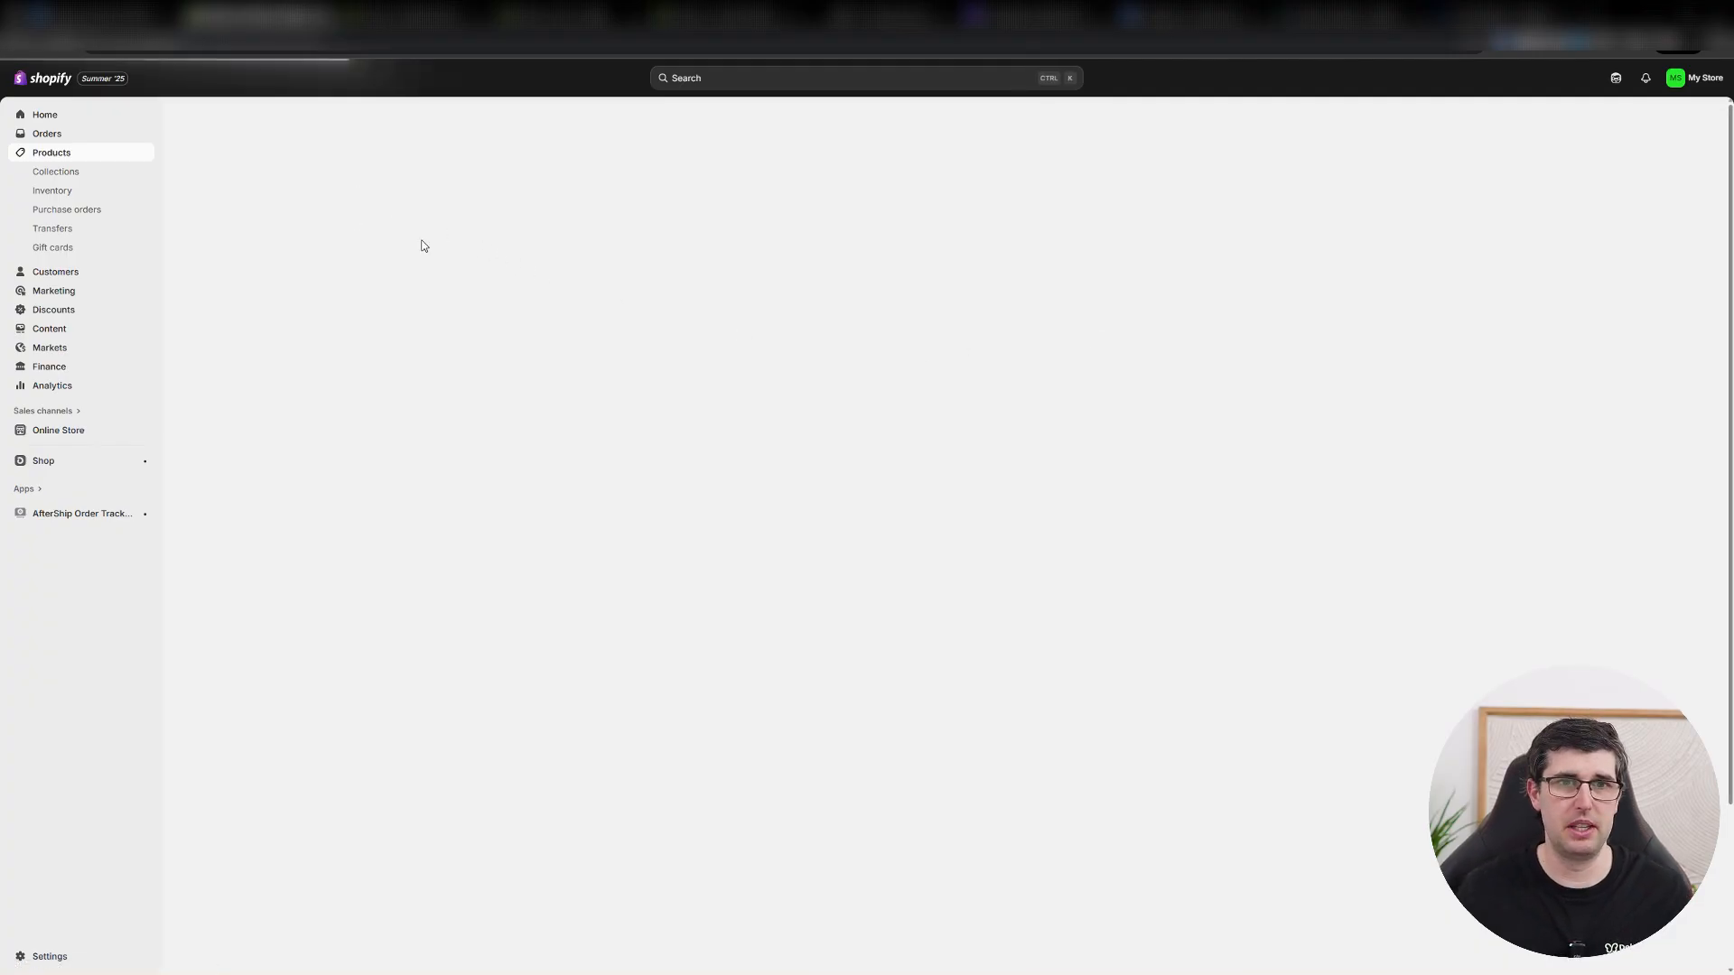
pyautogui.click(782, 180)
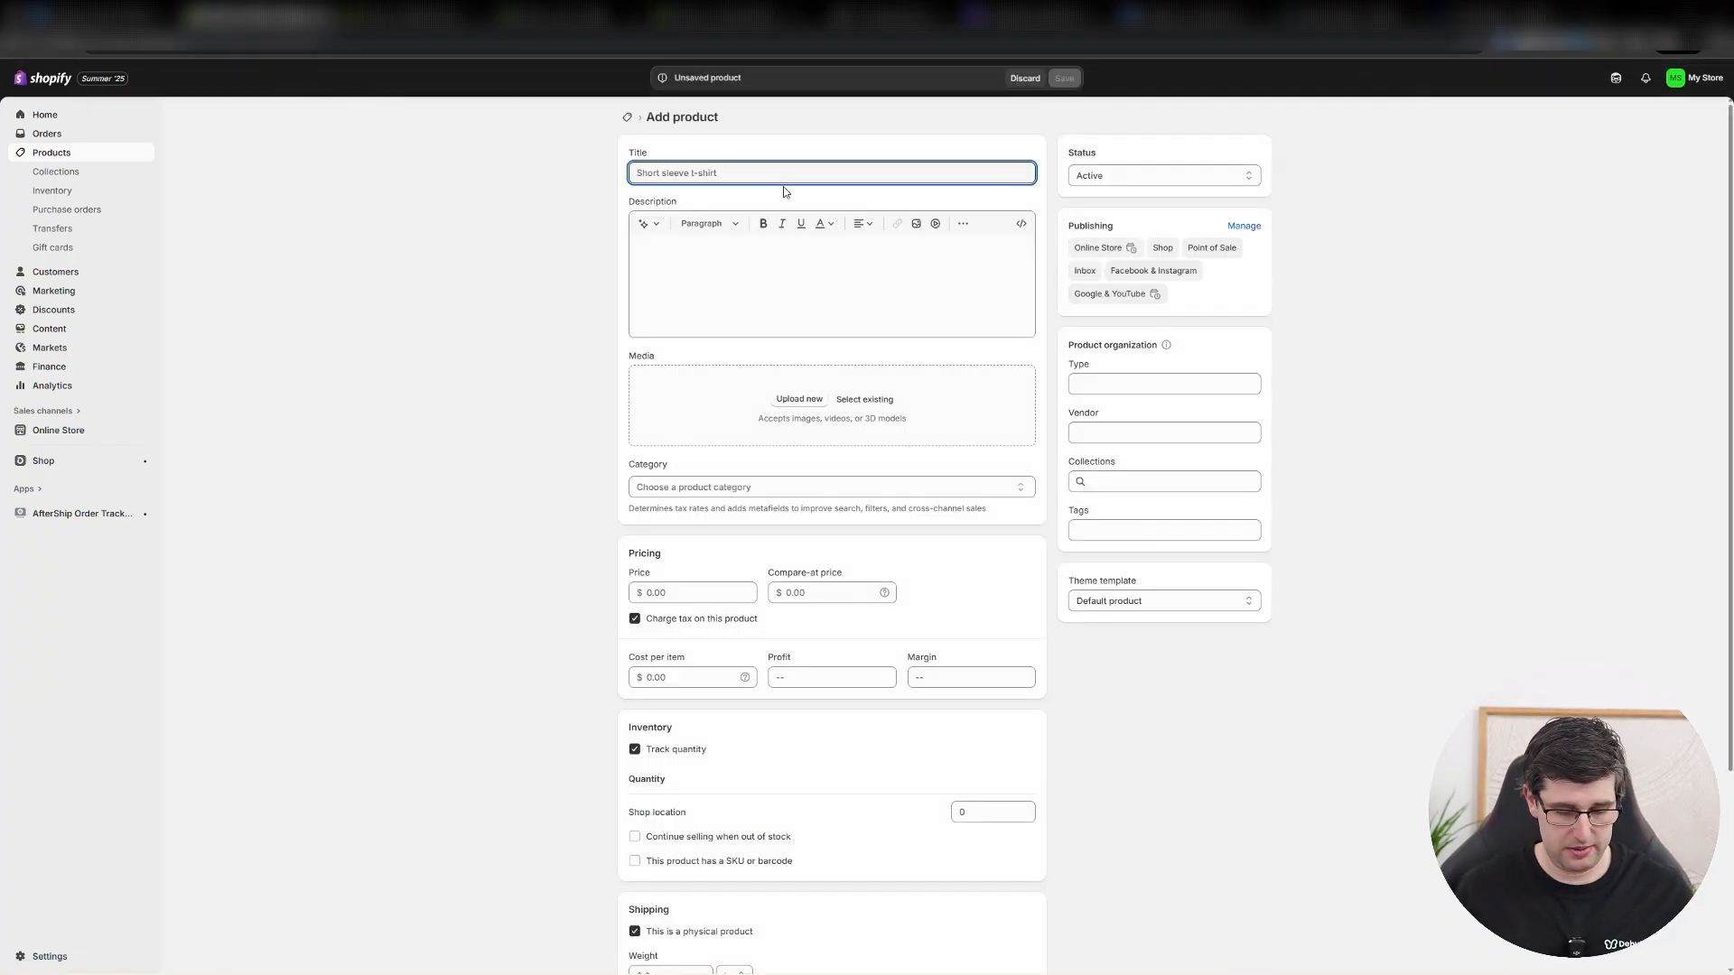
pyautogui.write('test shi')
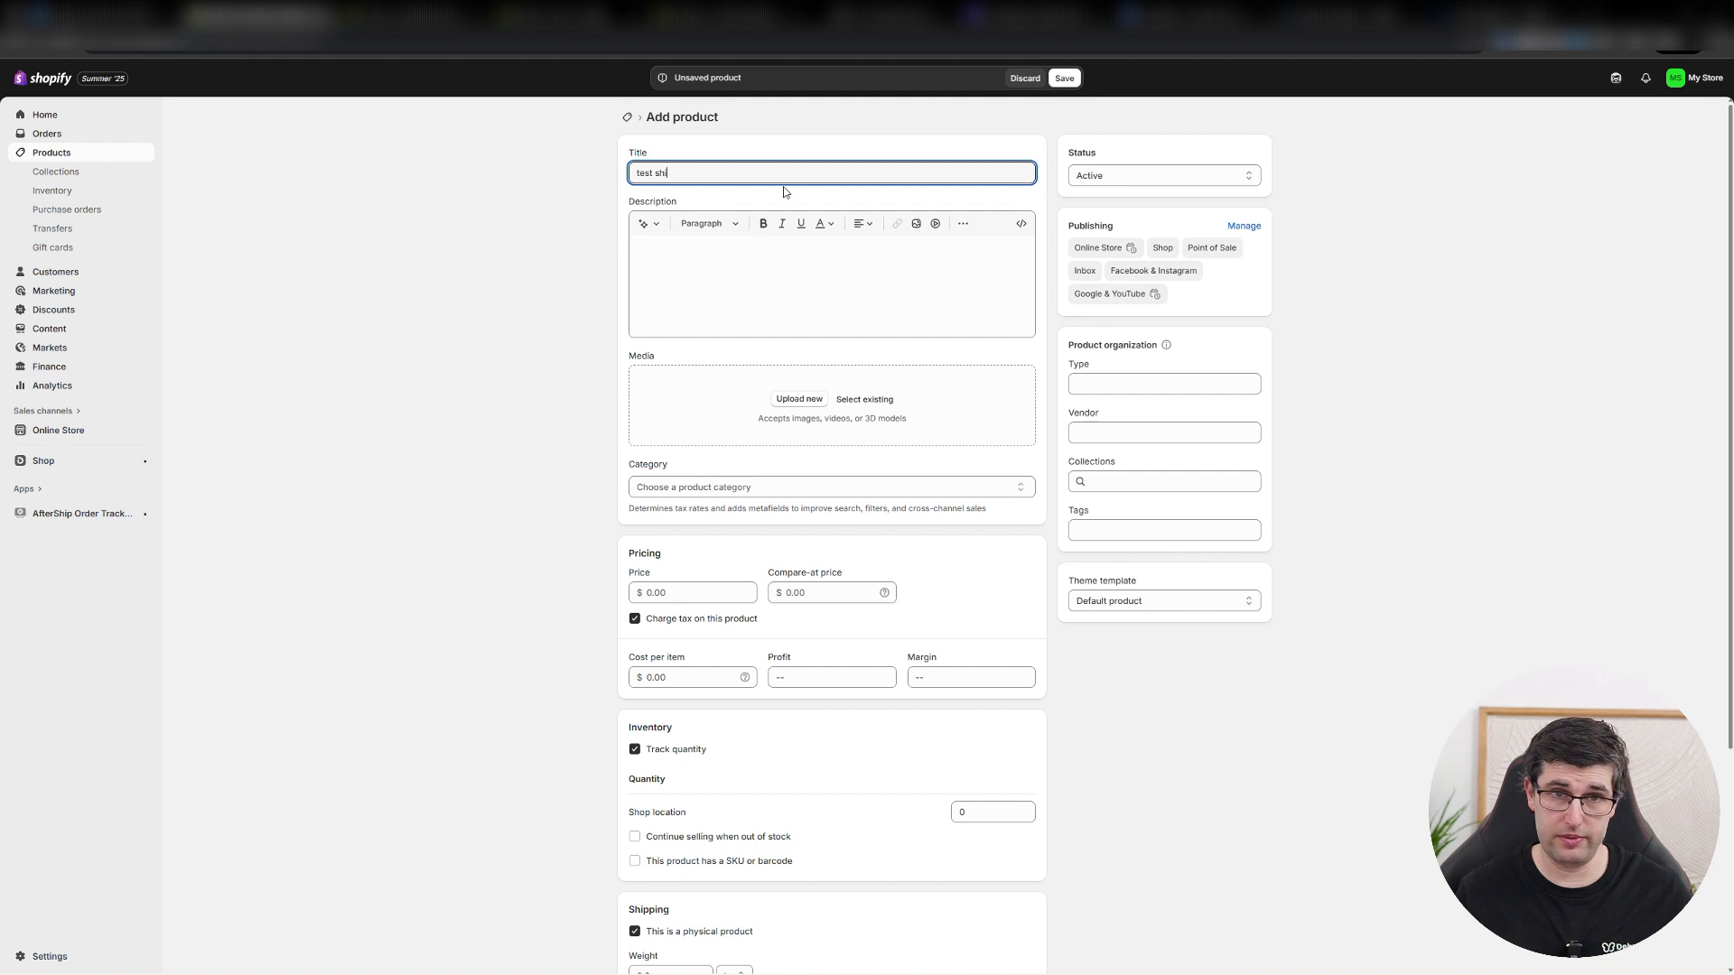
pyautogui.write('rt')
pyautogui.press('Tab')
pyautogui.press('Tab')
pyautogui.press('Tab')
pyautogui.press('Tab')
pyautogui.press('Tab')
pyautogui.press('Tab')
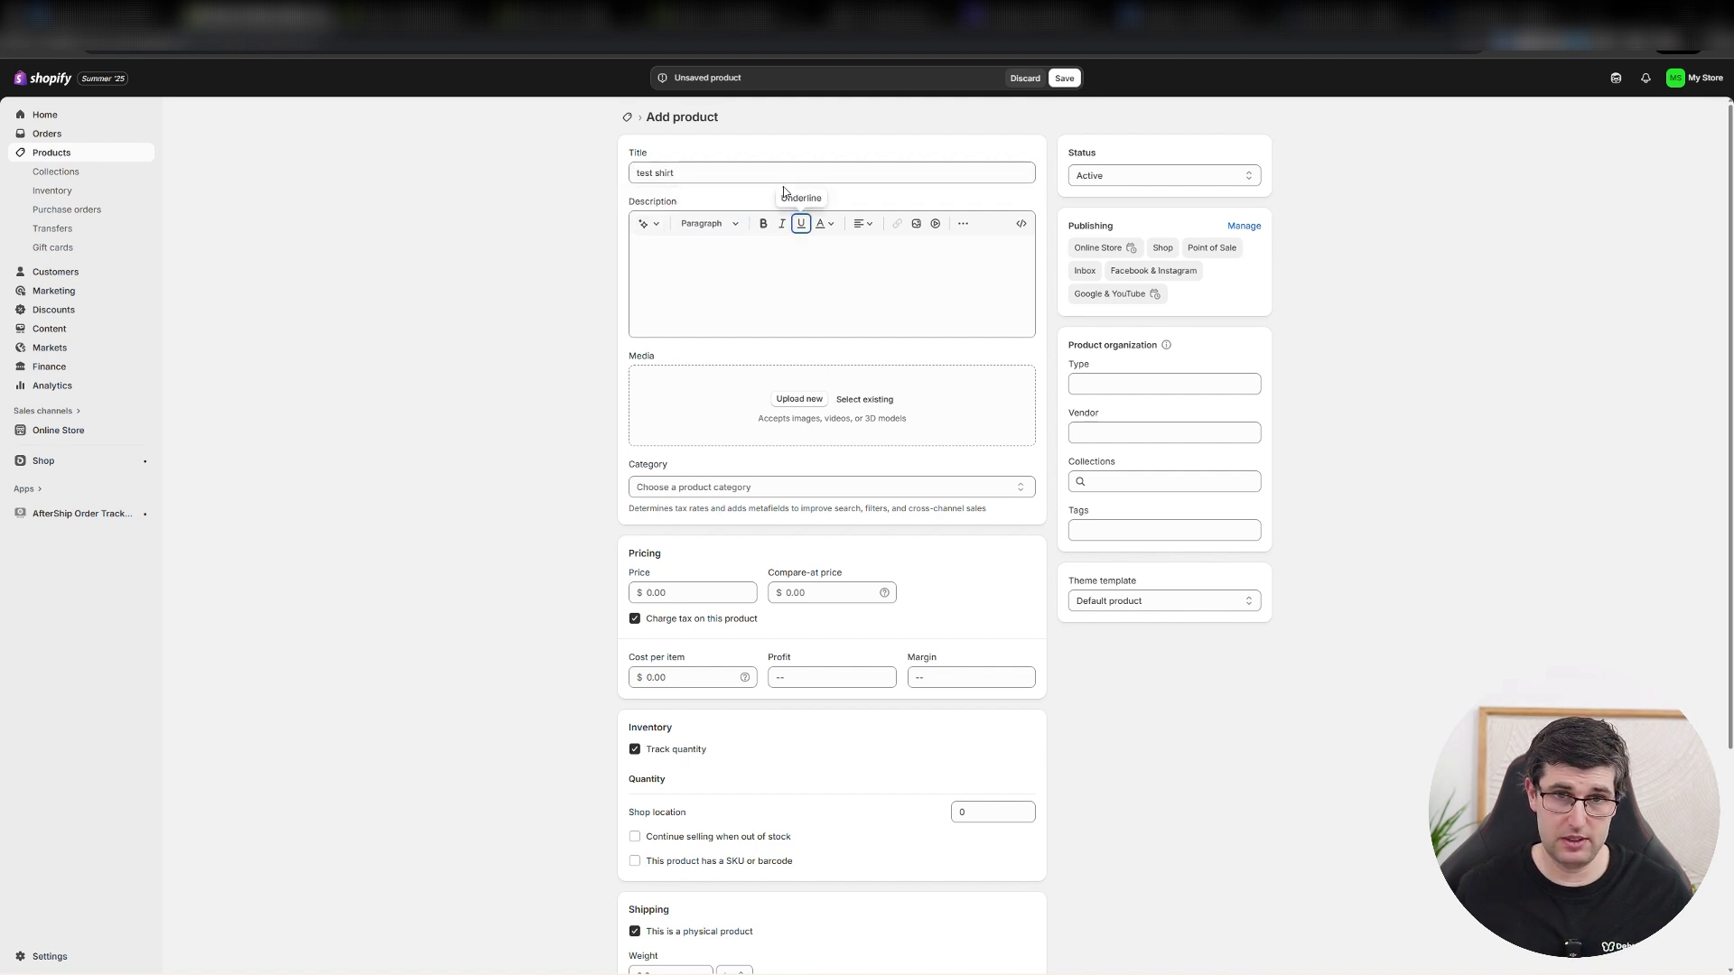
# Enter "test shirt" as the new product's description.
pyautogui.click(728, 309)
pyautogui.write('te')
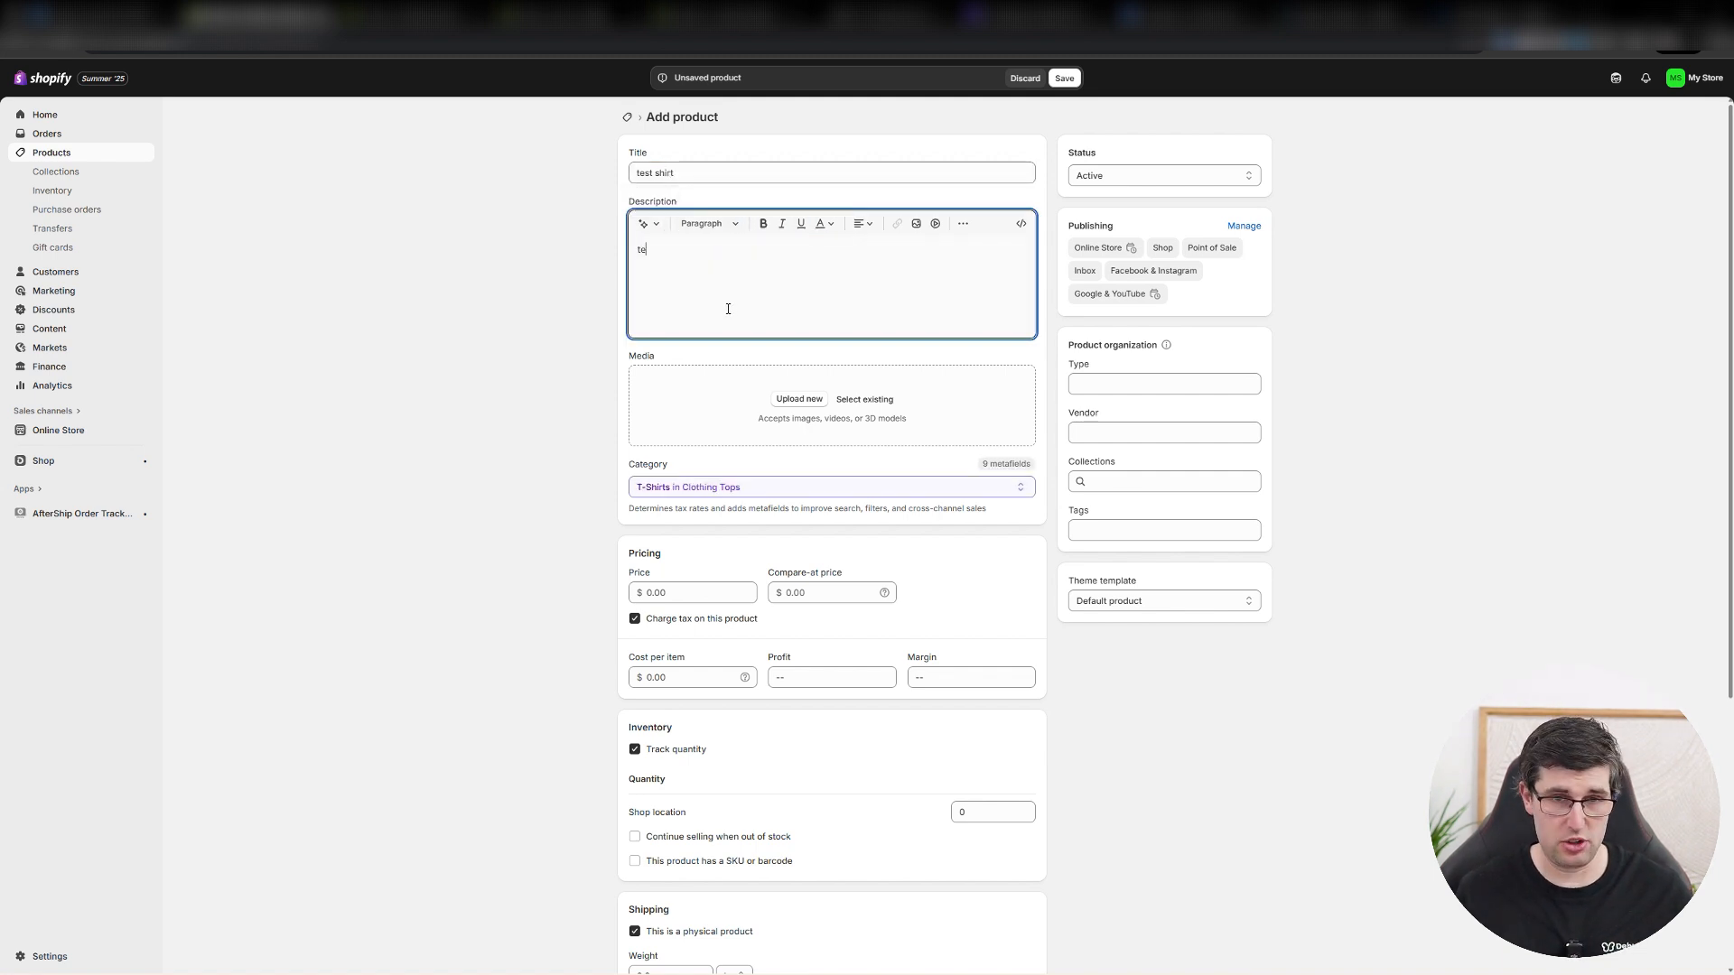
pyautogui.write('st shirt')
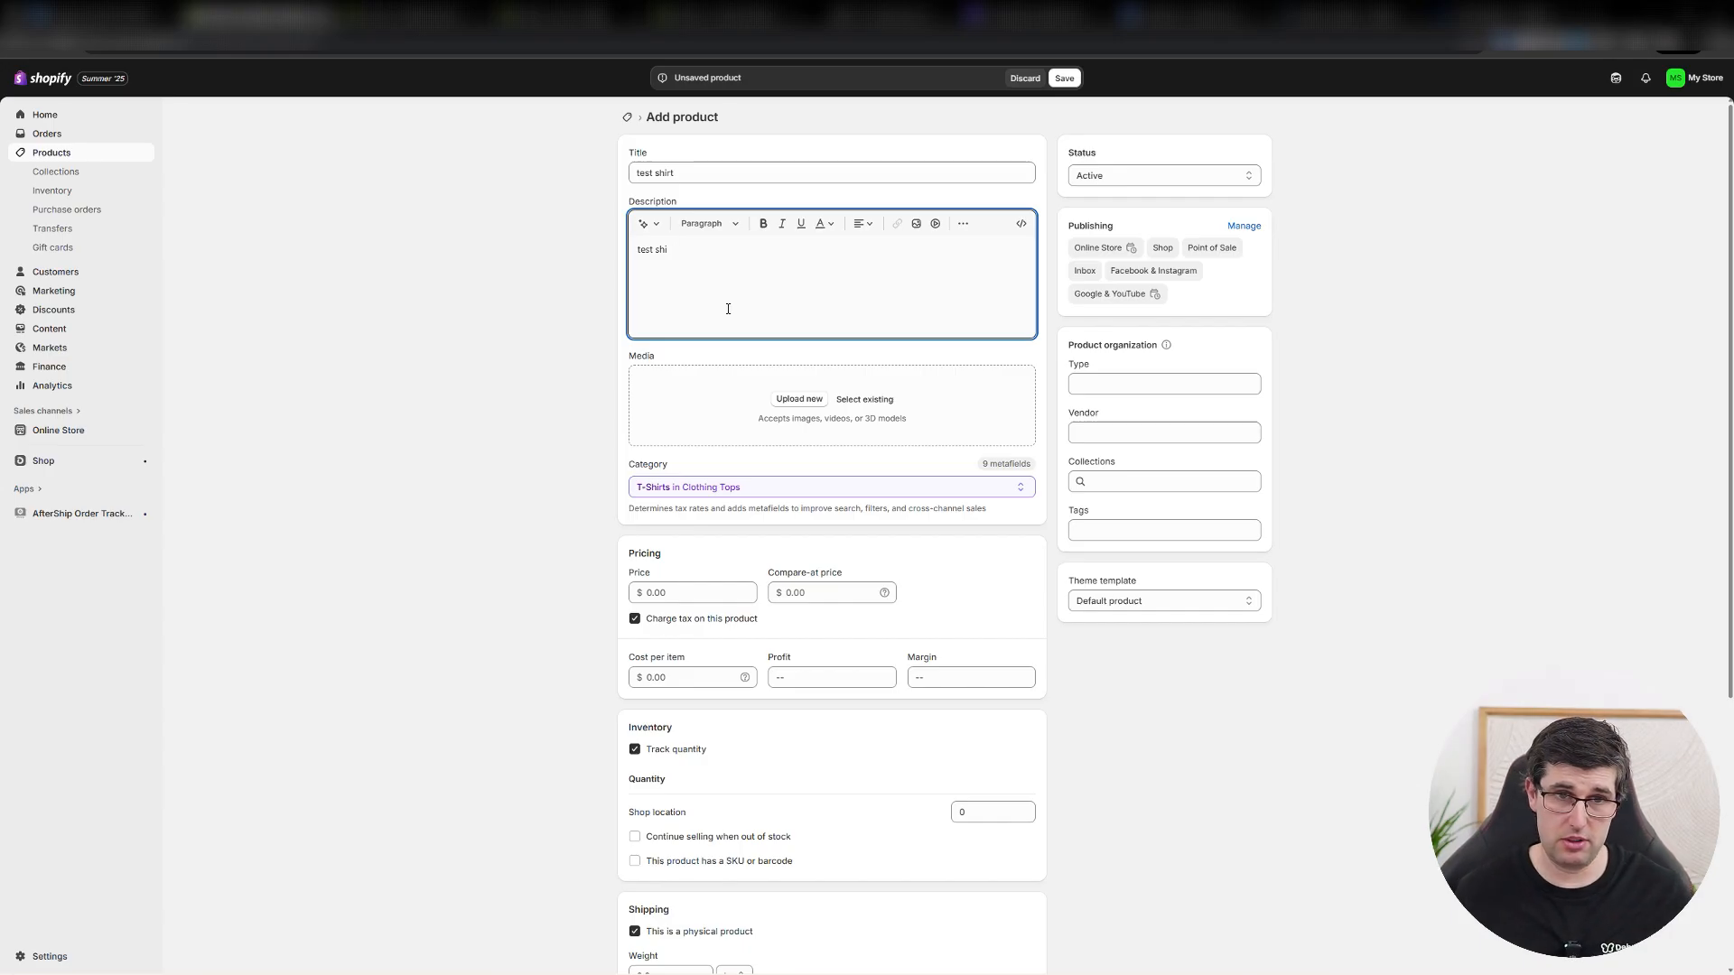
# Add the existing Debutify logo icon PNG from the store's files as the product's media.
pyautogui.click(795, 405)
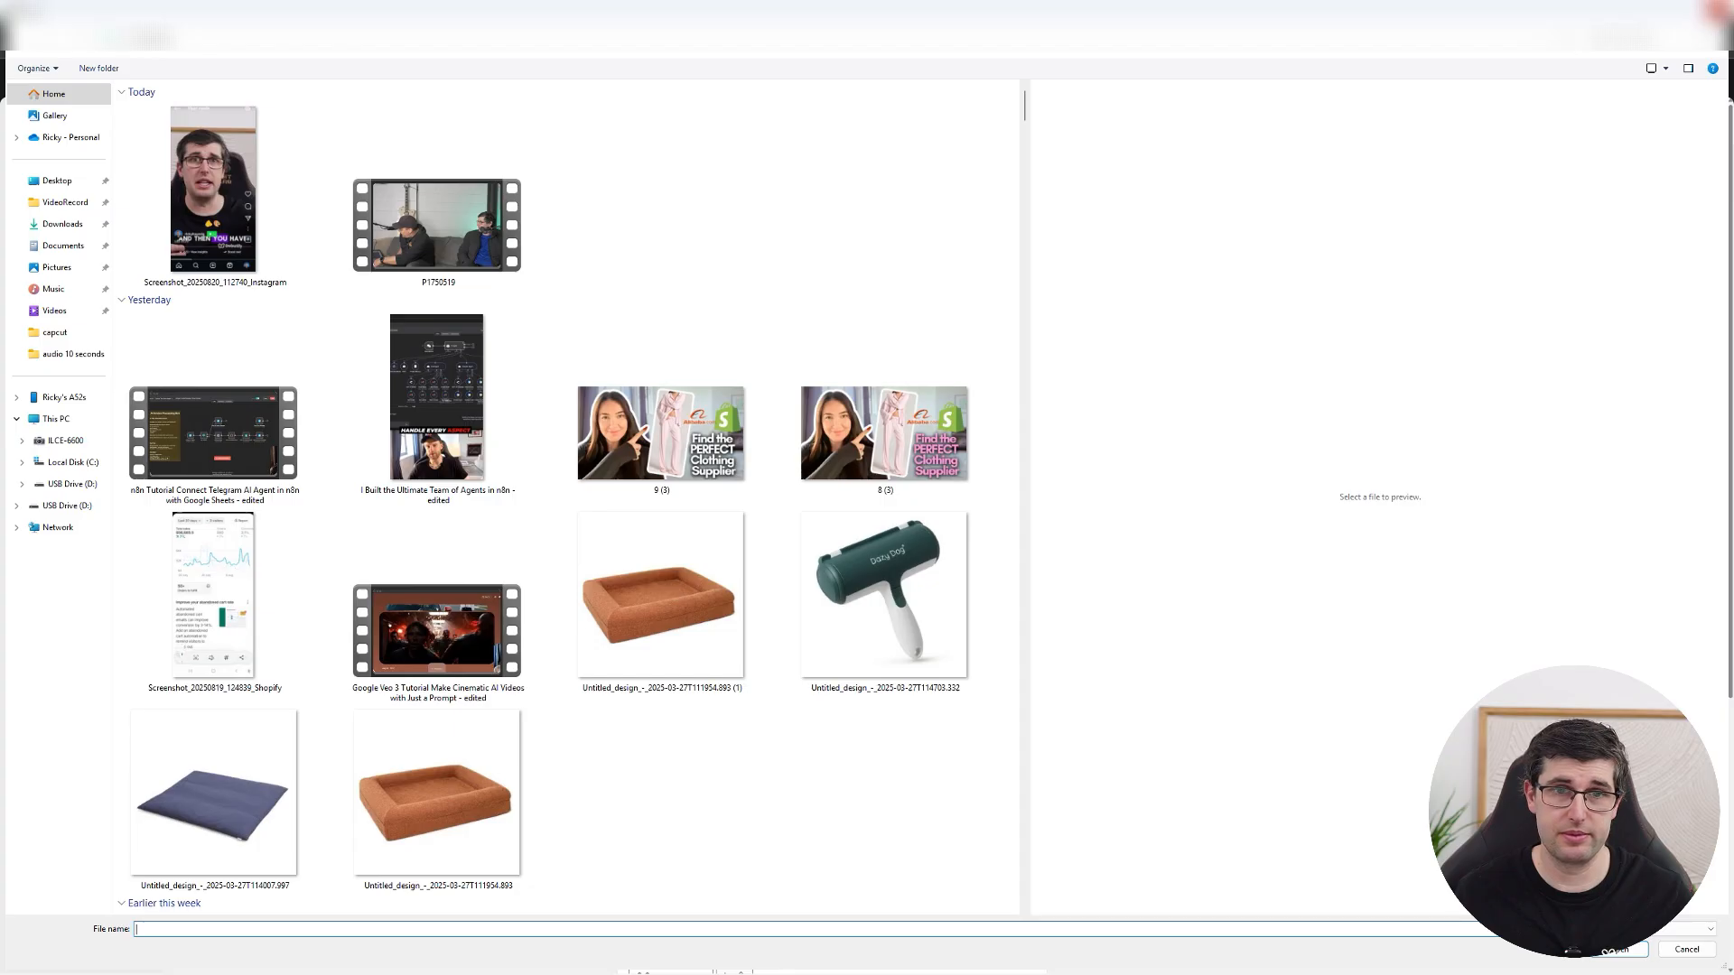
pyautogui.press('Escape')
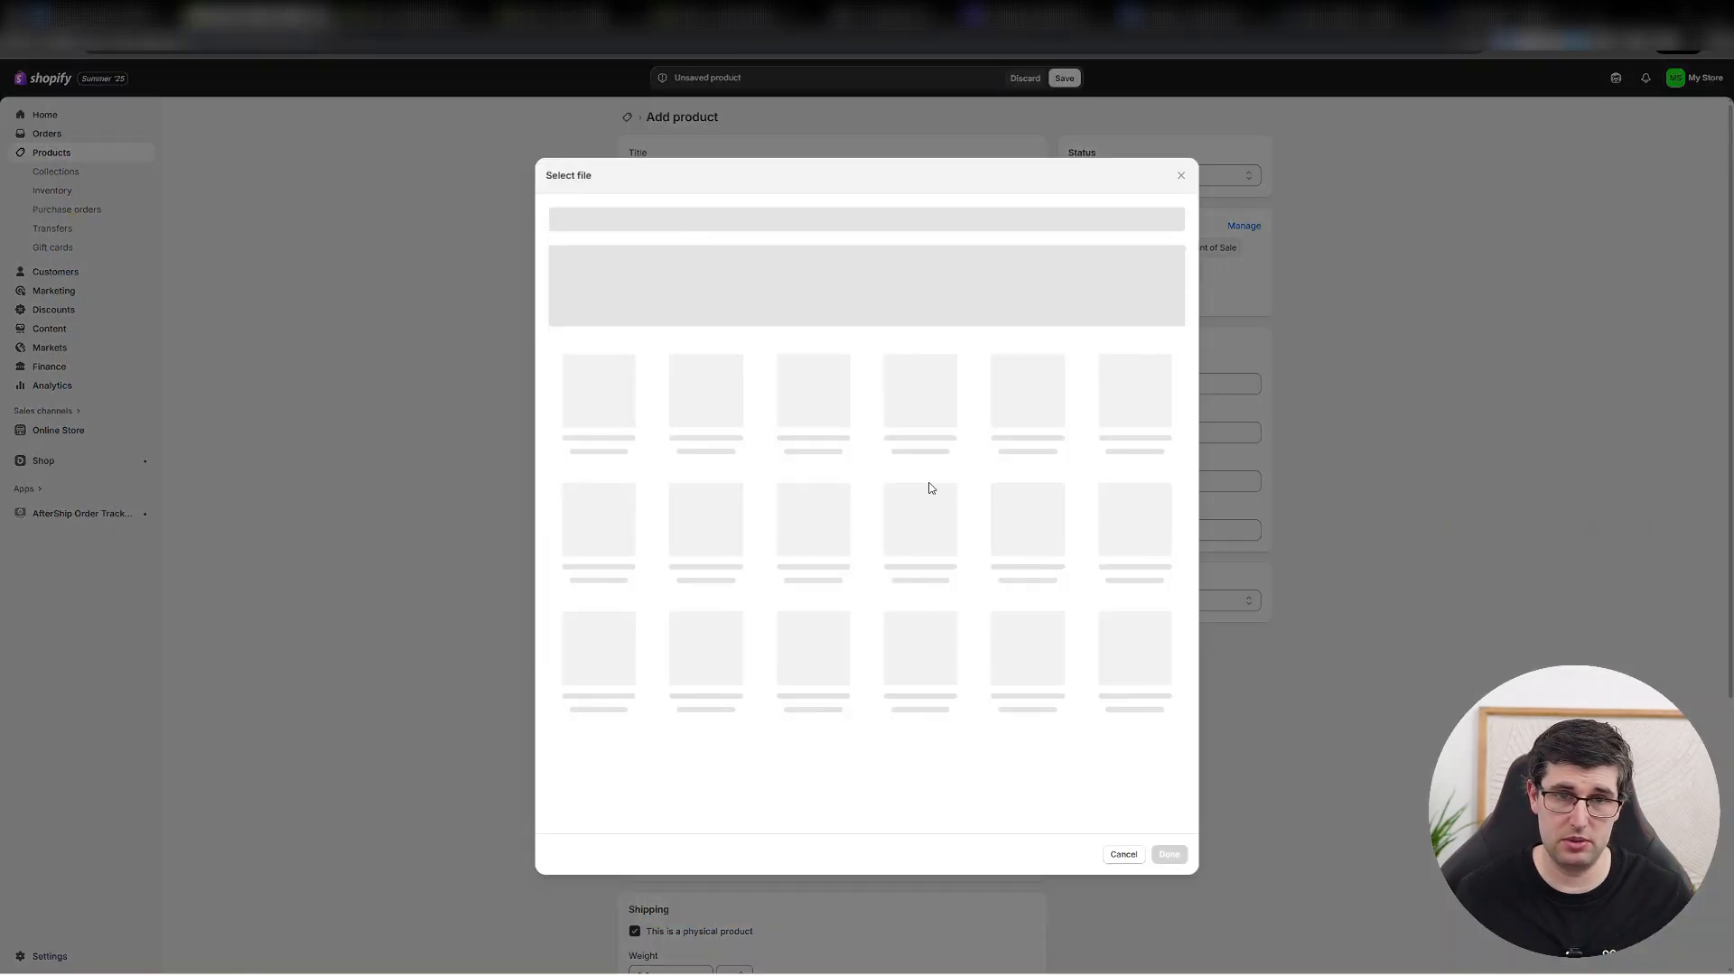
pyautogui.click(894, 400)
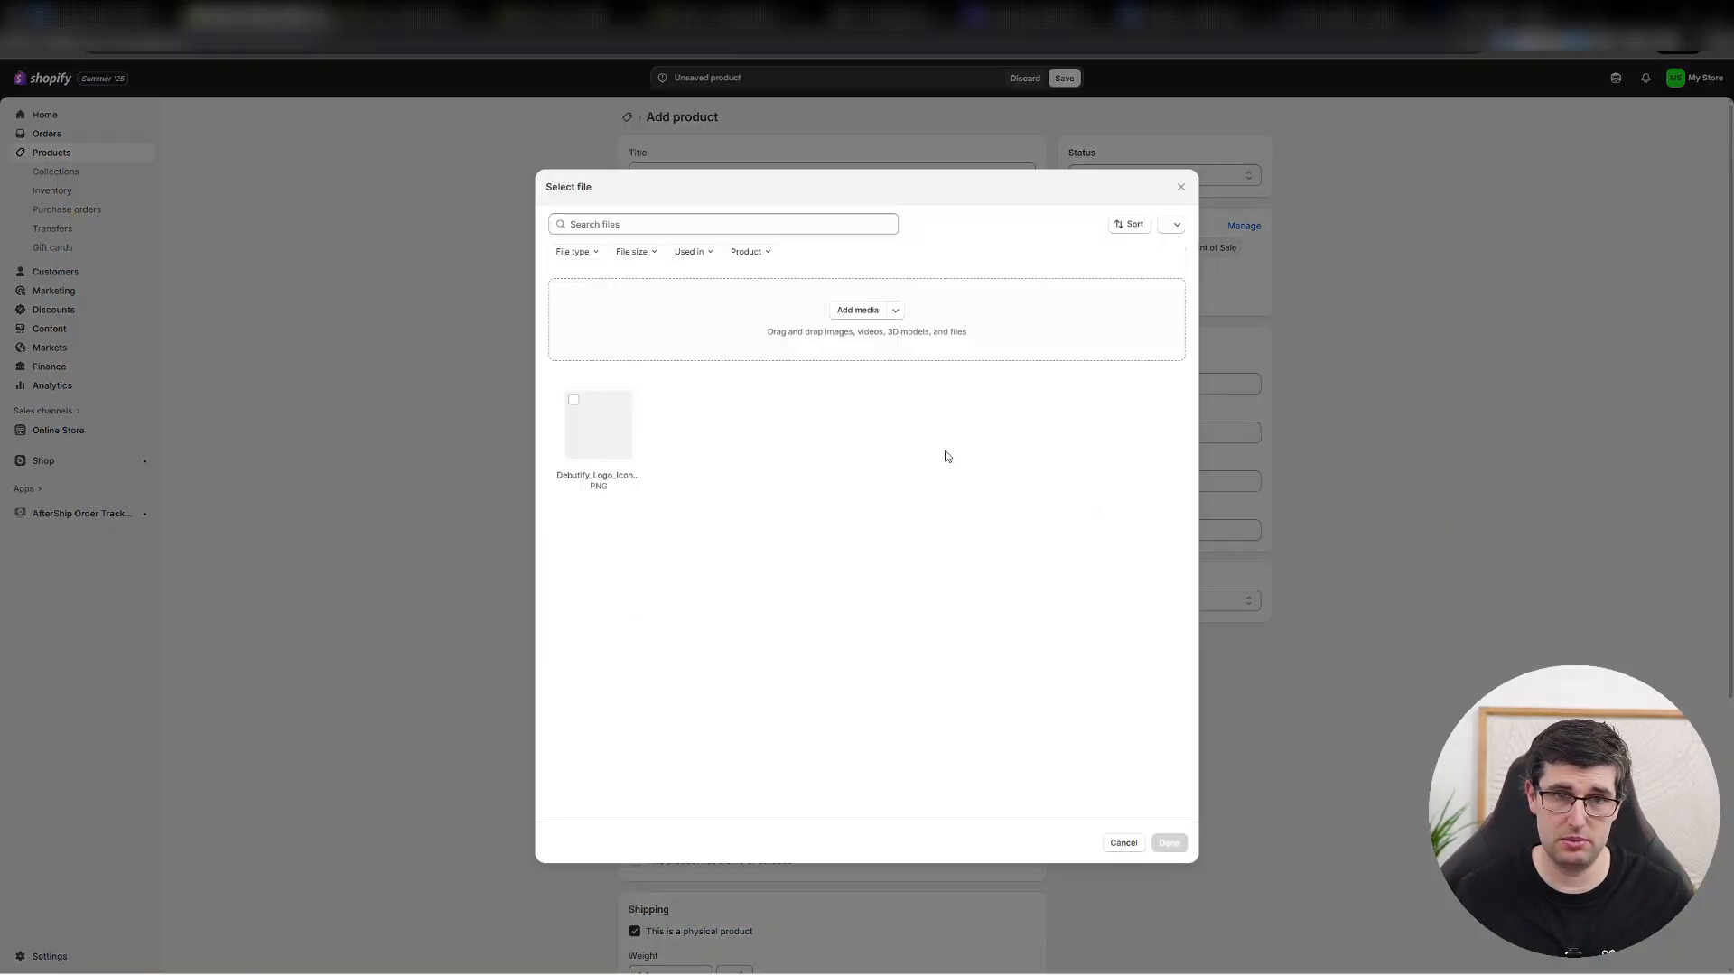
pyautogui.click(589, 418)
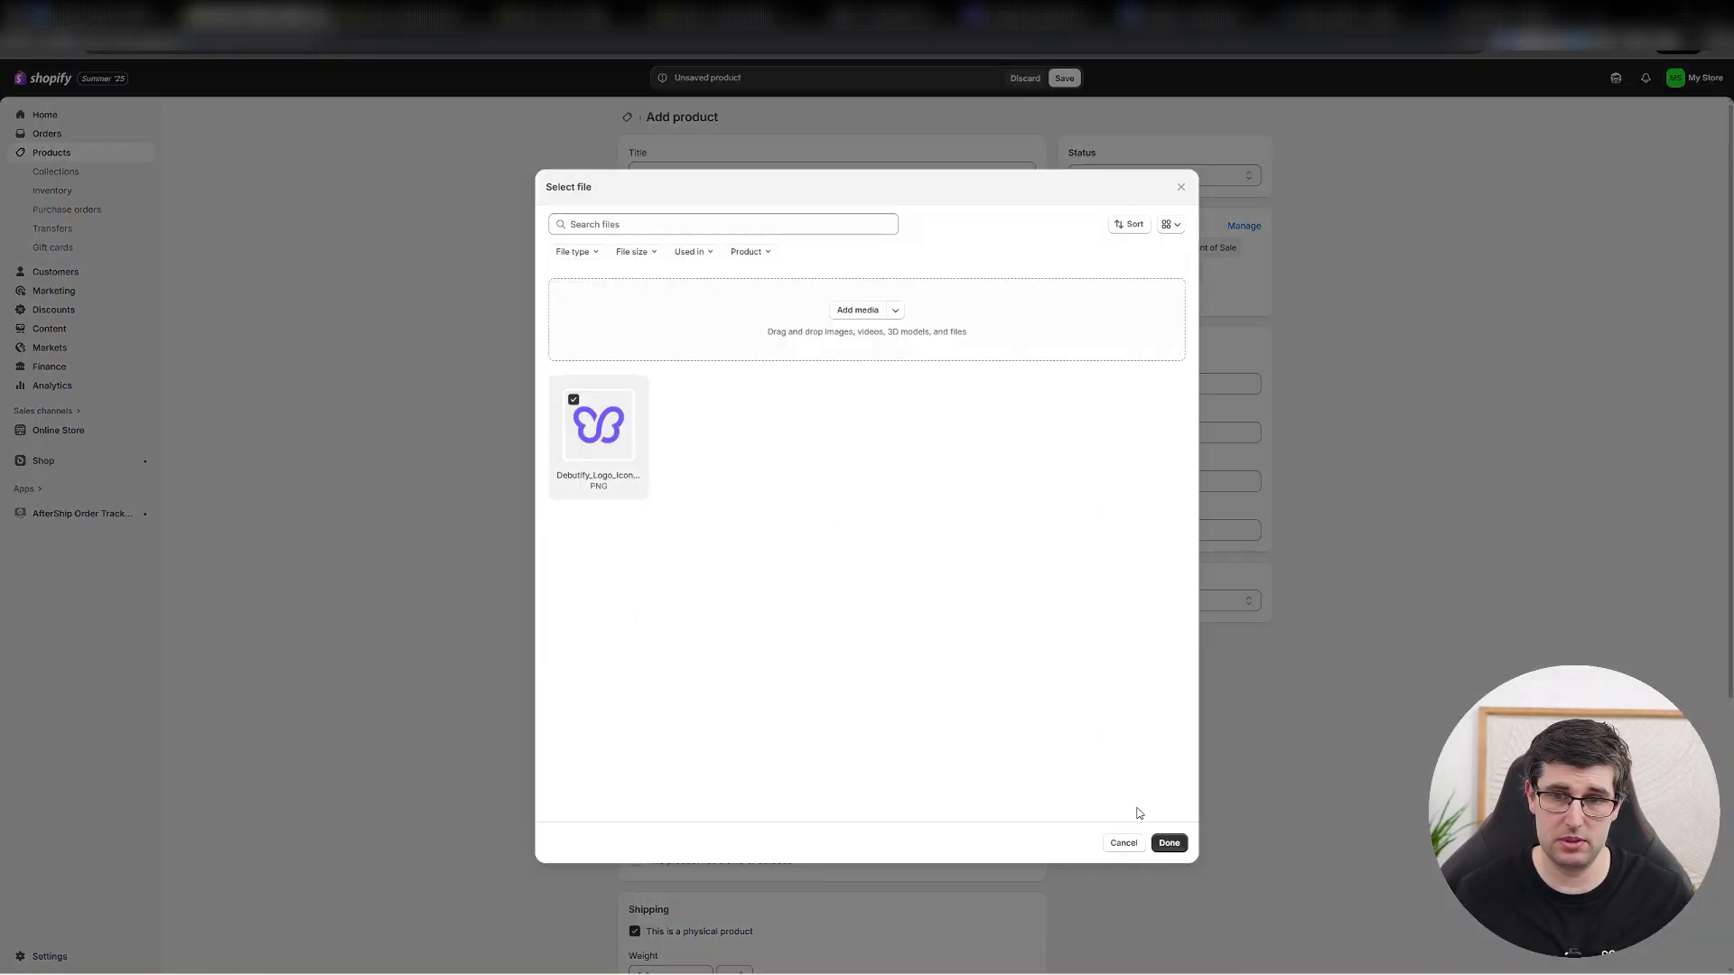
pyautogui.click(1168, 843)
# Browse the product's category choices within Clothing Tops and its parent Clothing category.
pyautogui.scroll(-3, 487, 425)
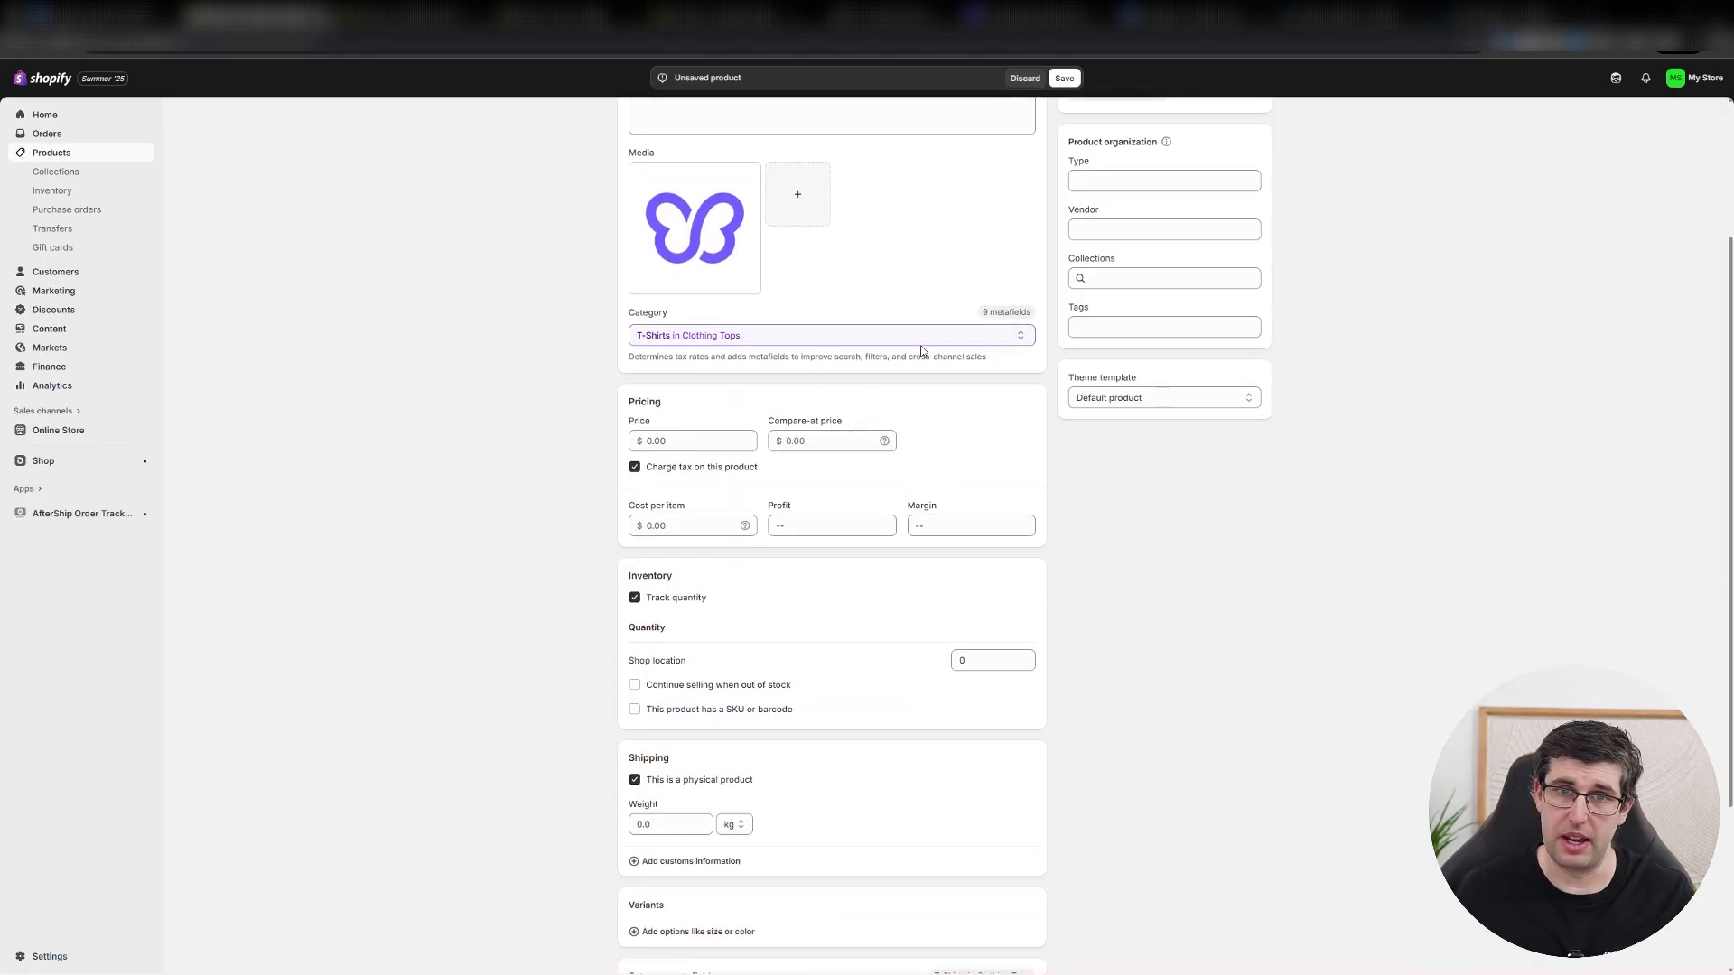
pyautogui.click(1011, 335)
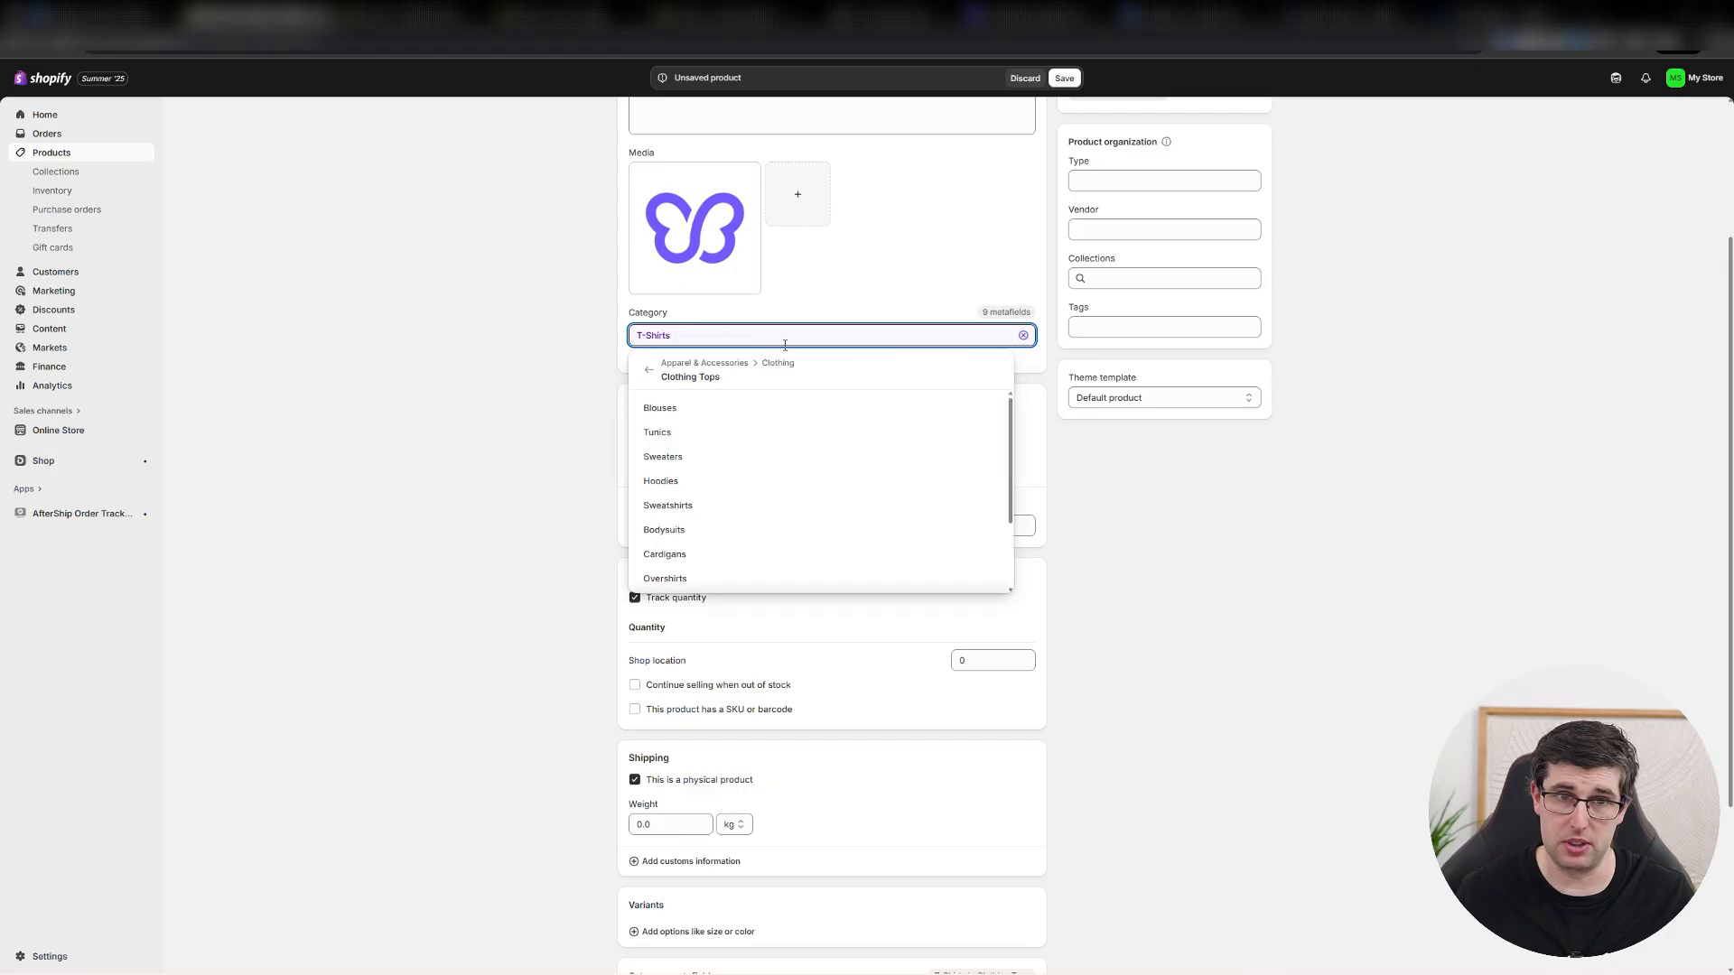
pyautogui.click(704, 373)
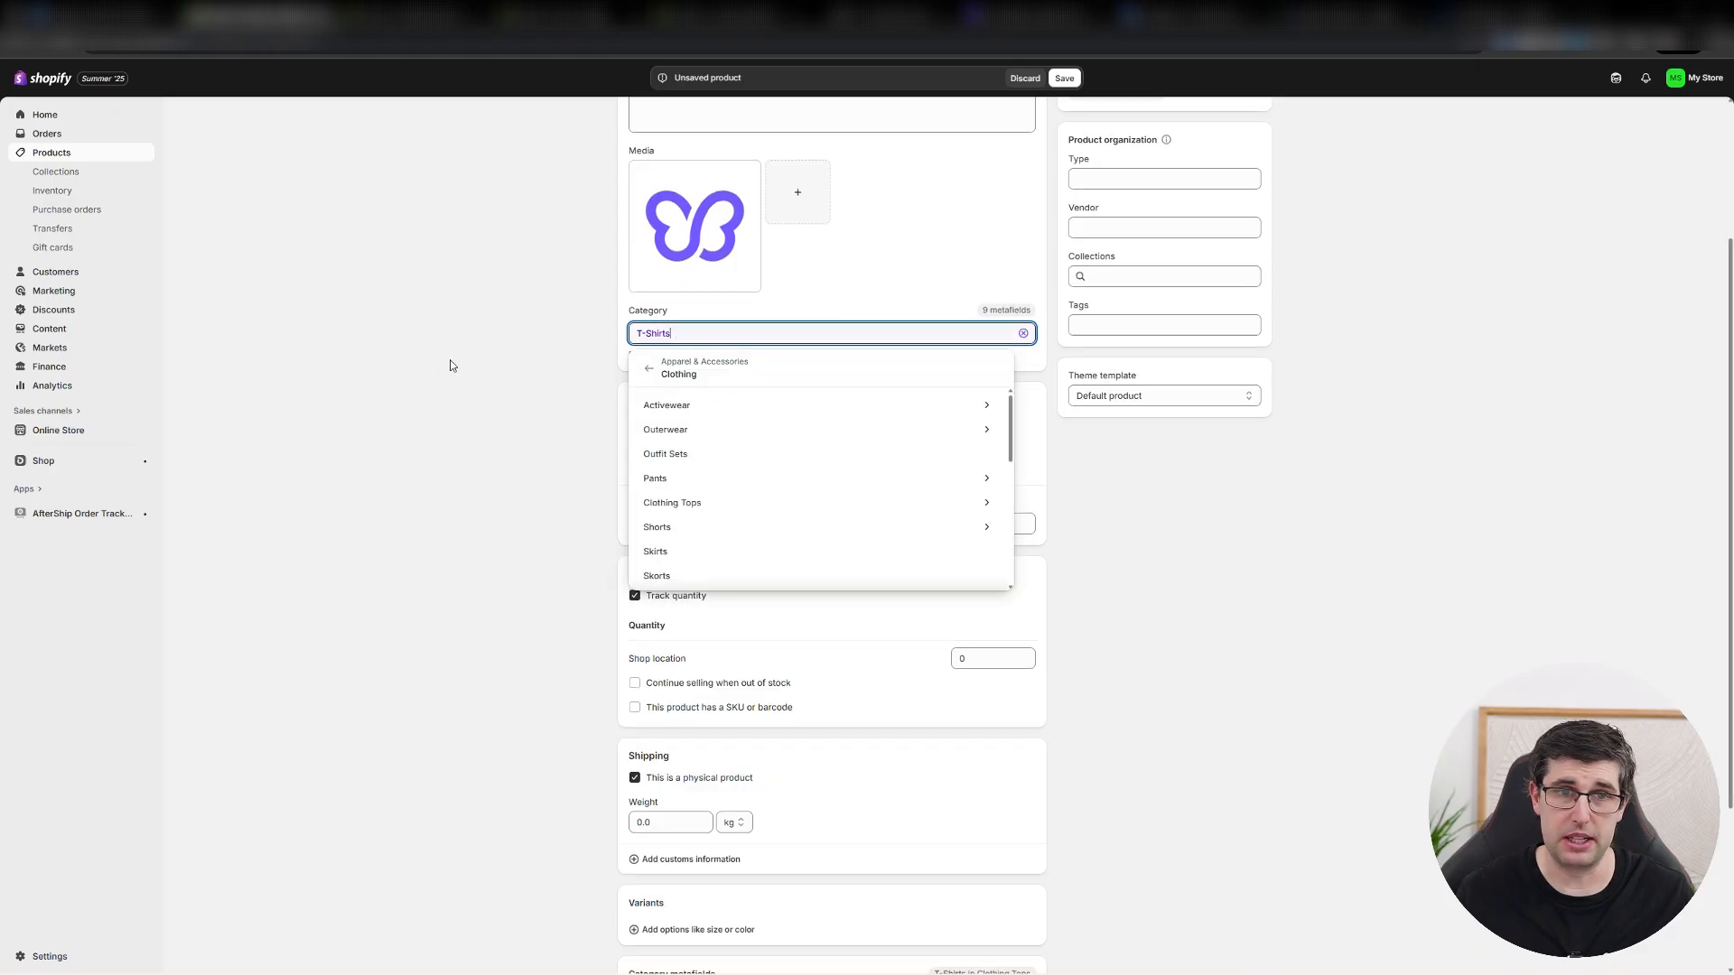
# Set the product's price to $19.95.
pyautogui.scroll(-1, 450, 364)
pyautogui.click(712, 377)
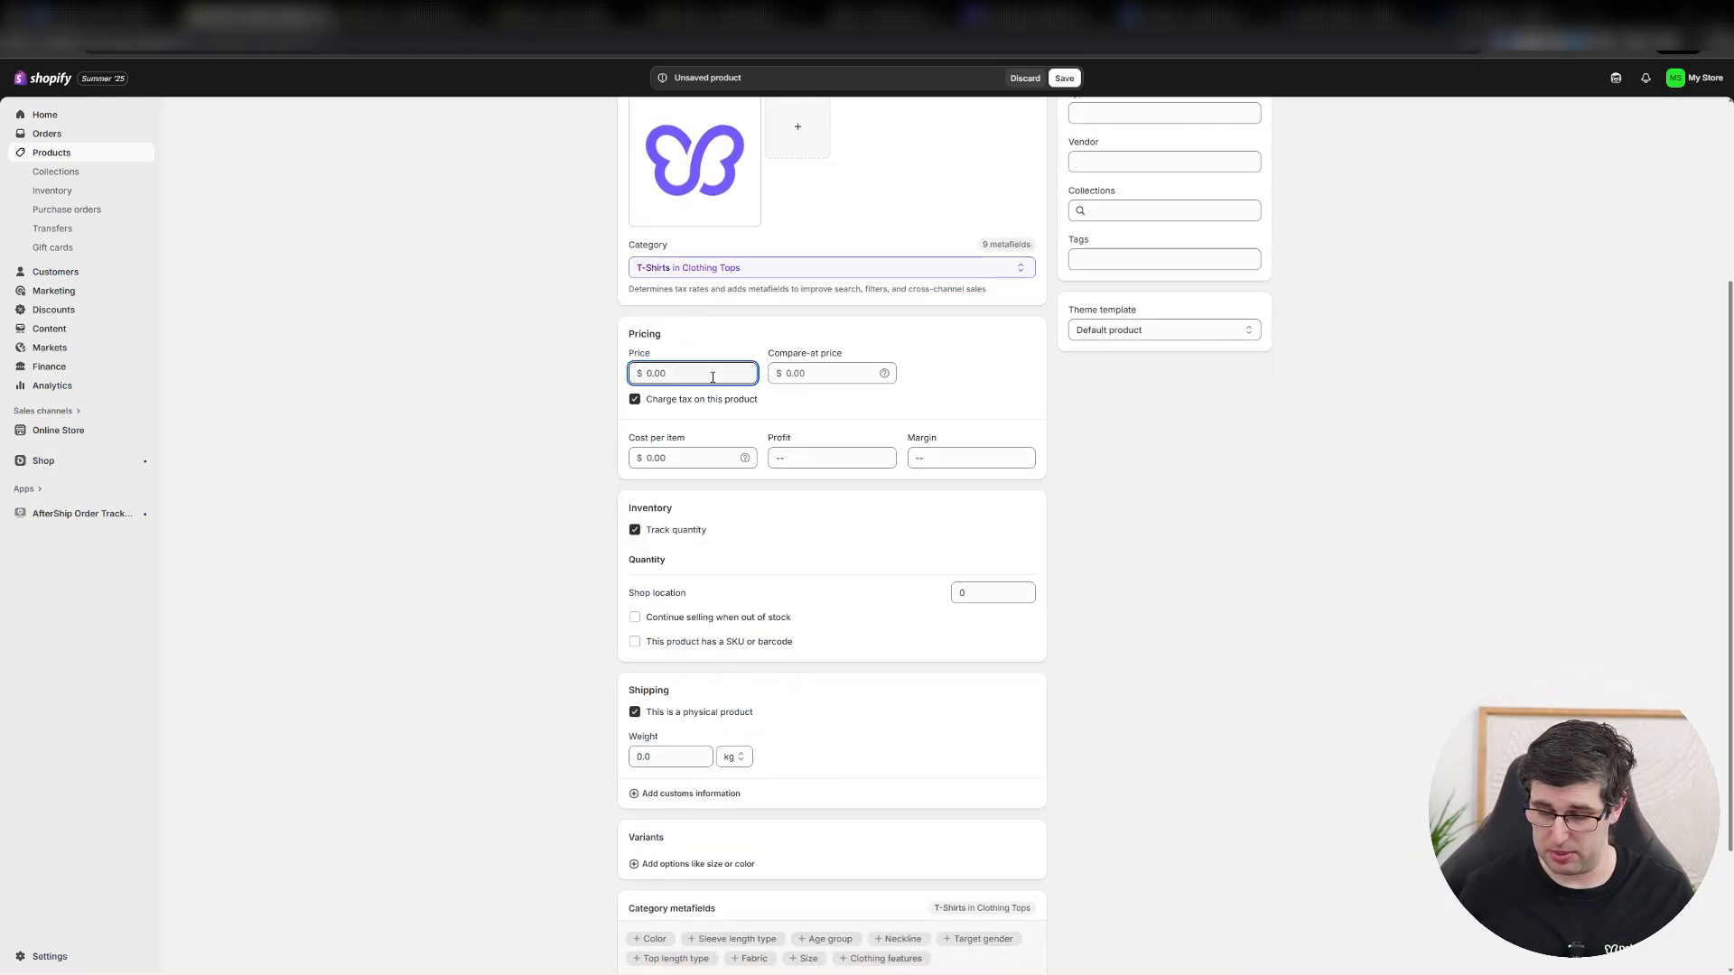
pyautogui.write('190')
pyautogui.press('BackSpace')
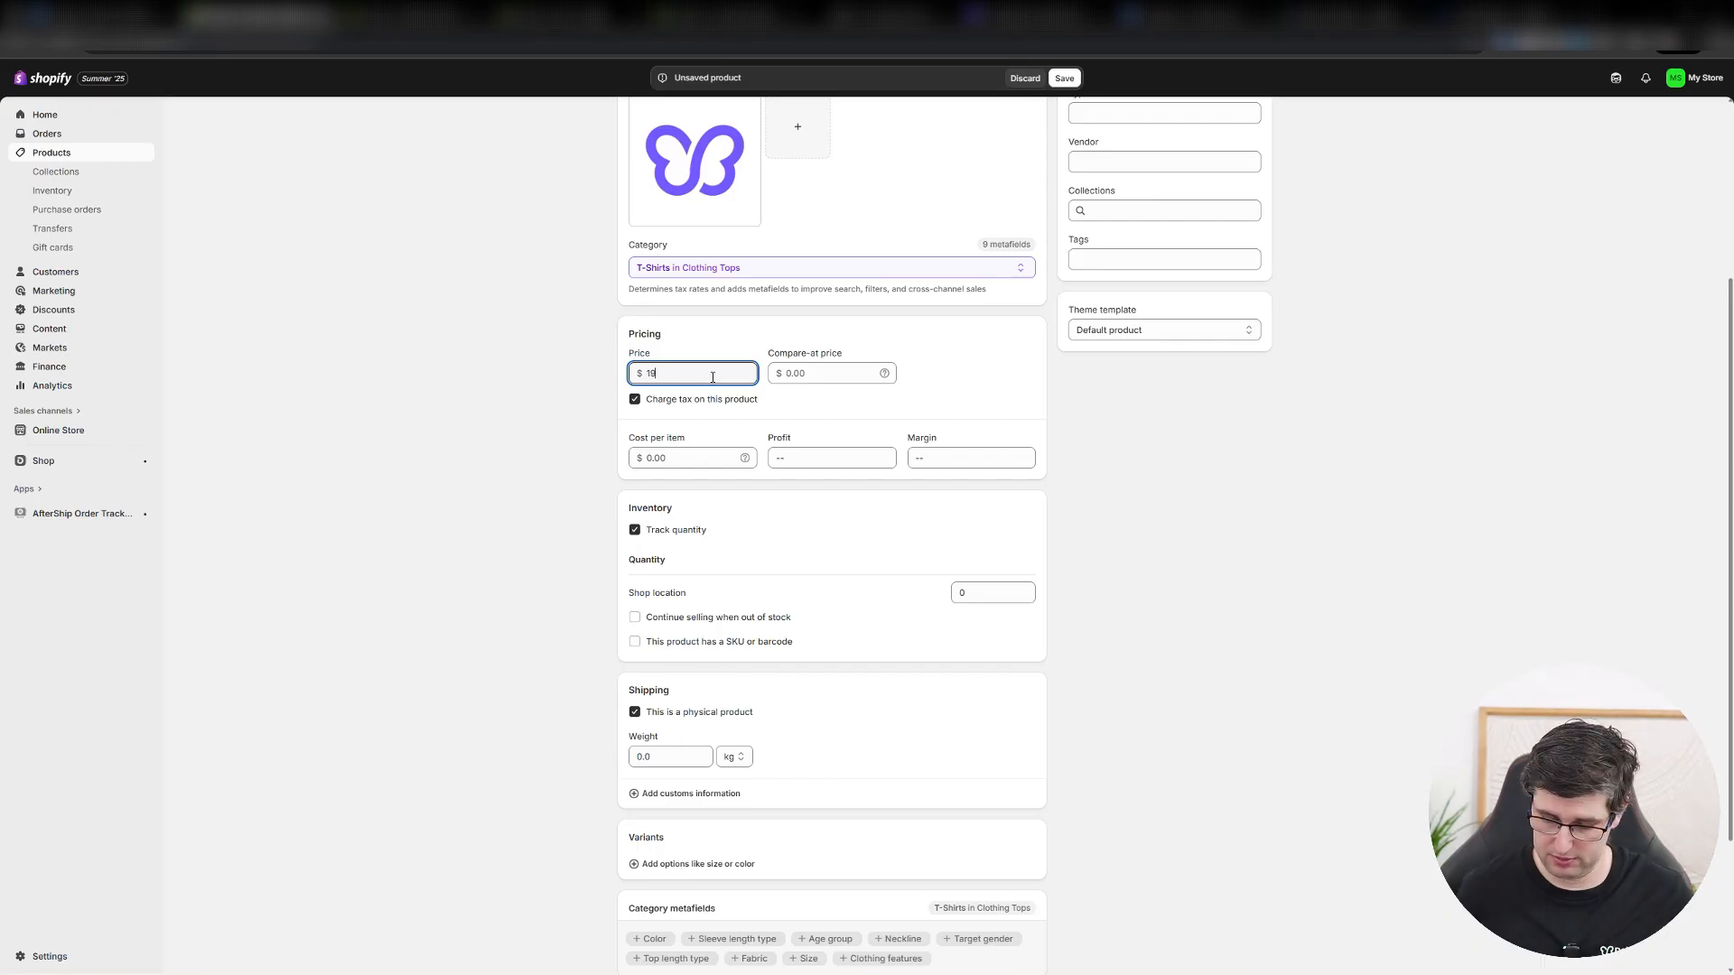
pyautogui.write('.95')
pyautogui.press('Tab')
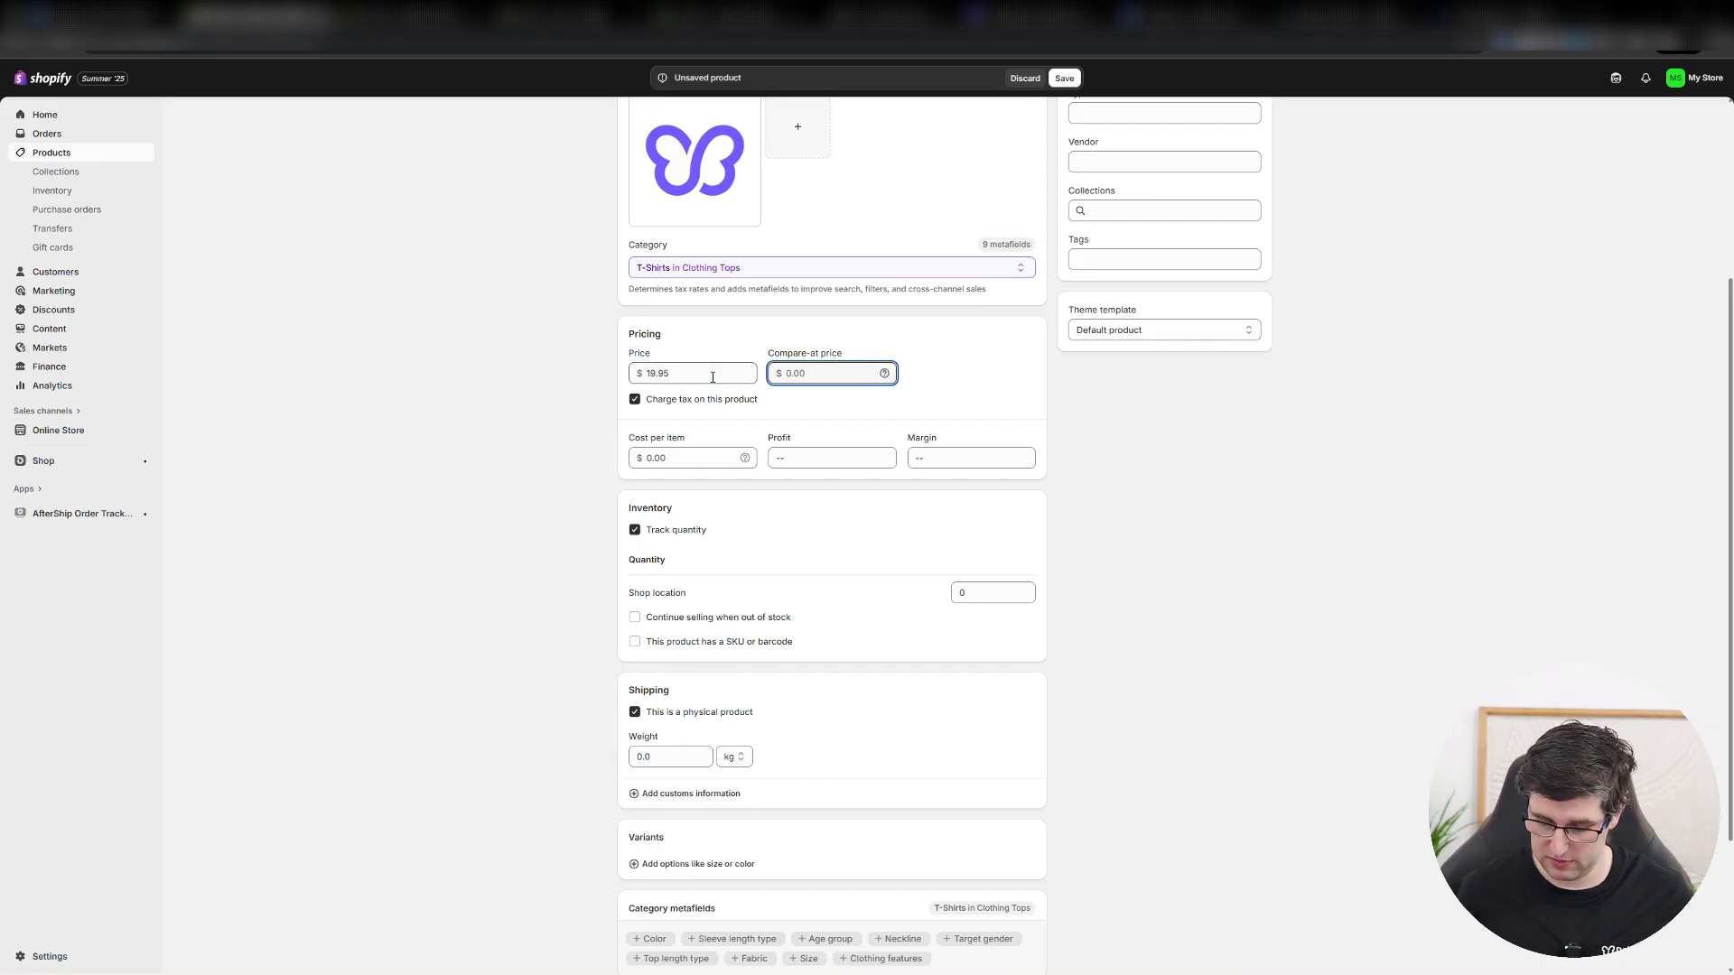
# Set the product's compare-at price to $29.95.
pyautogui.write('10')
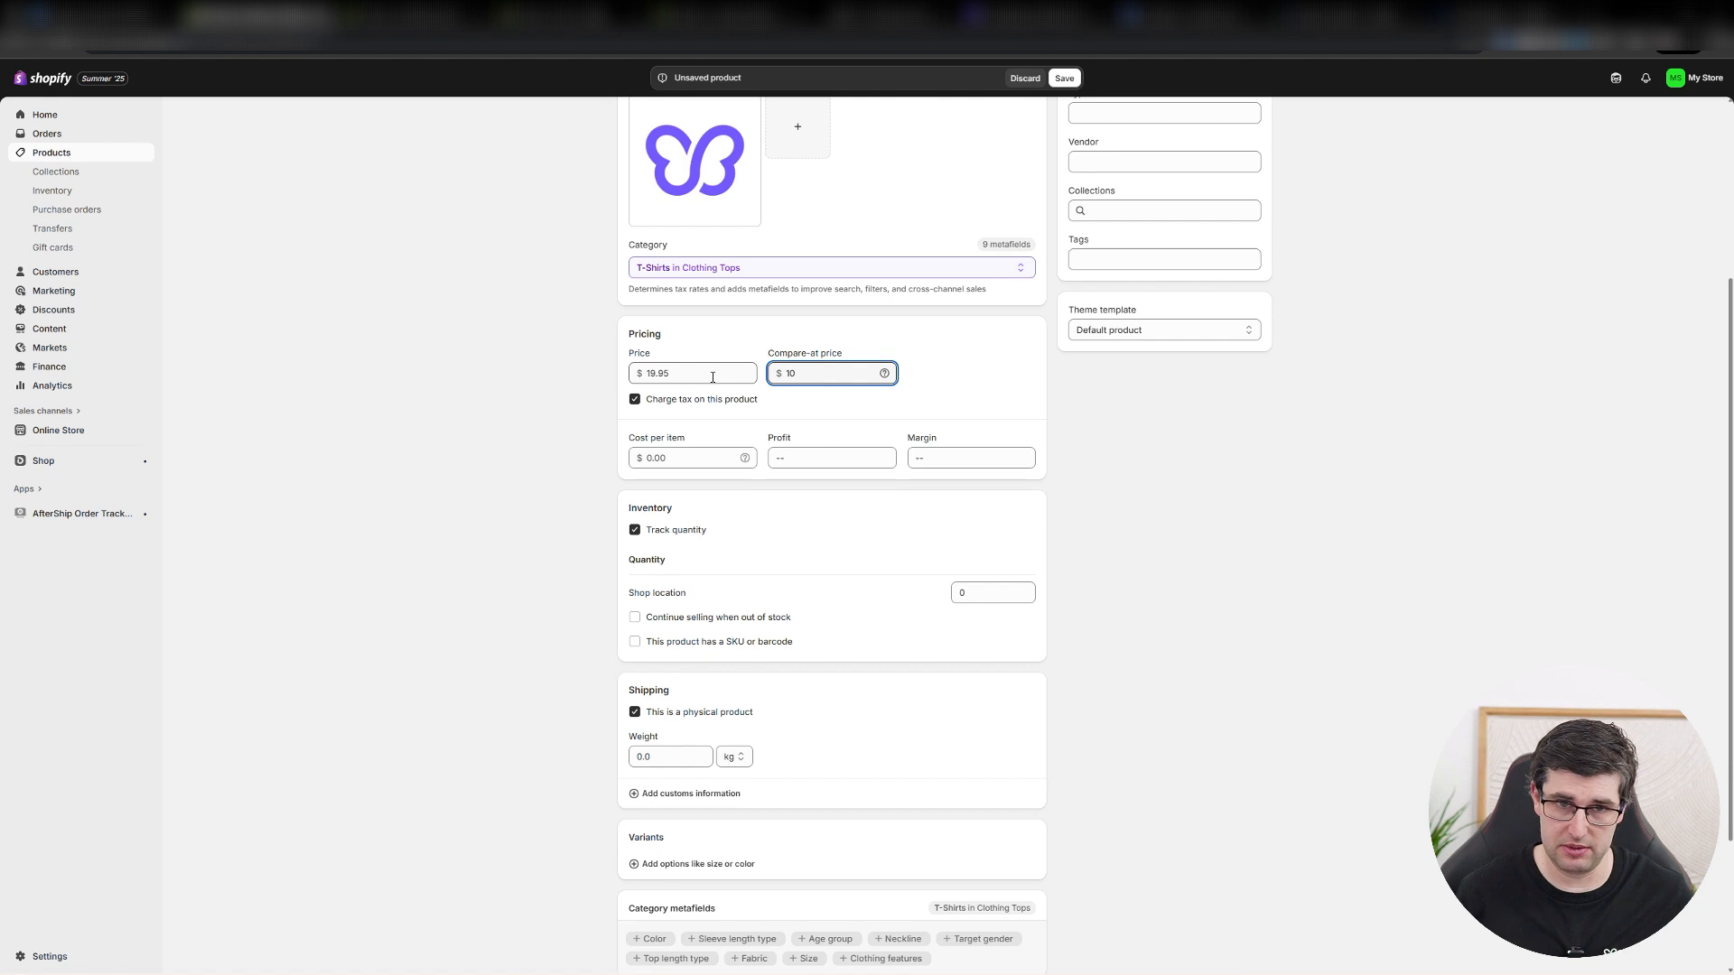
pyautogui.press('BackSpace')
pyautogui.press('BackSpace')
pyautogui.write('29.95')
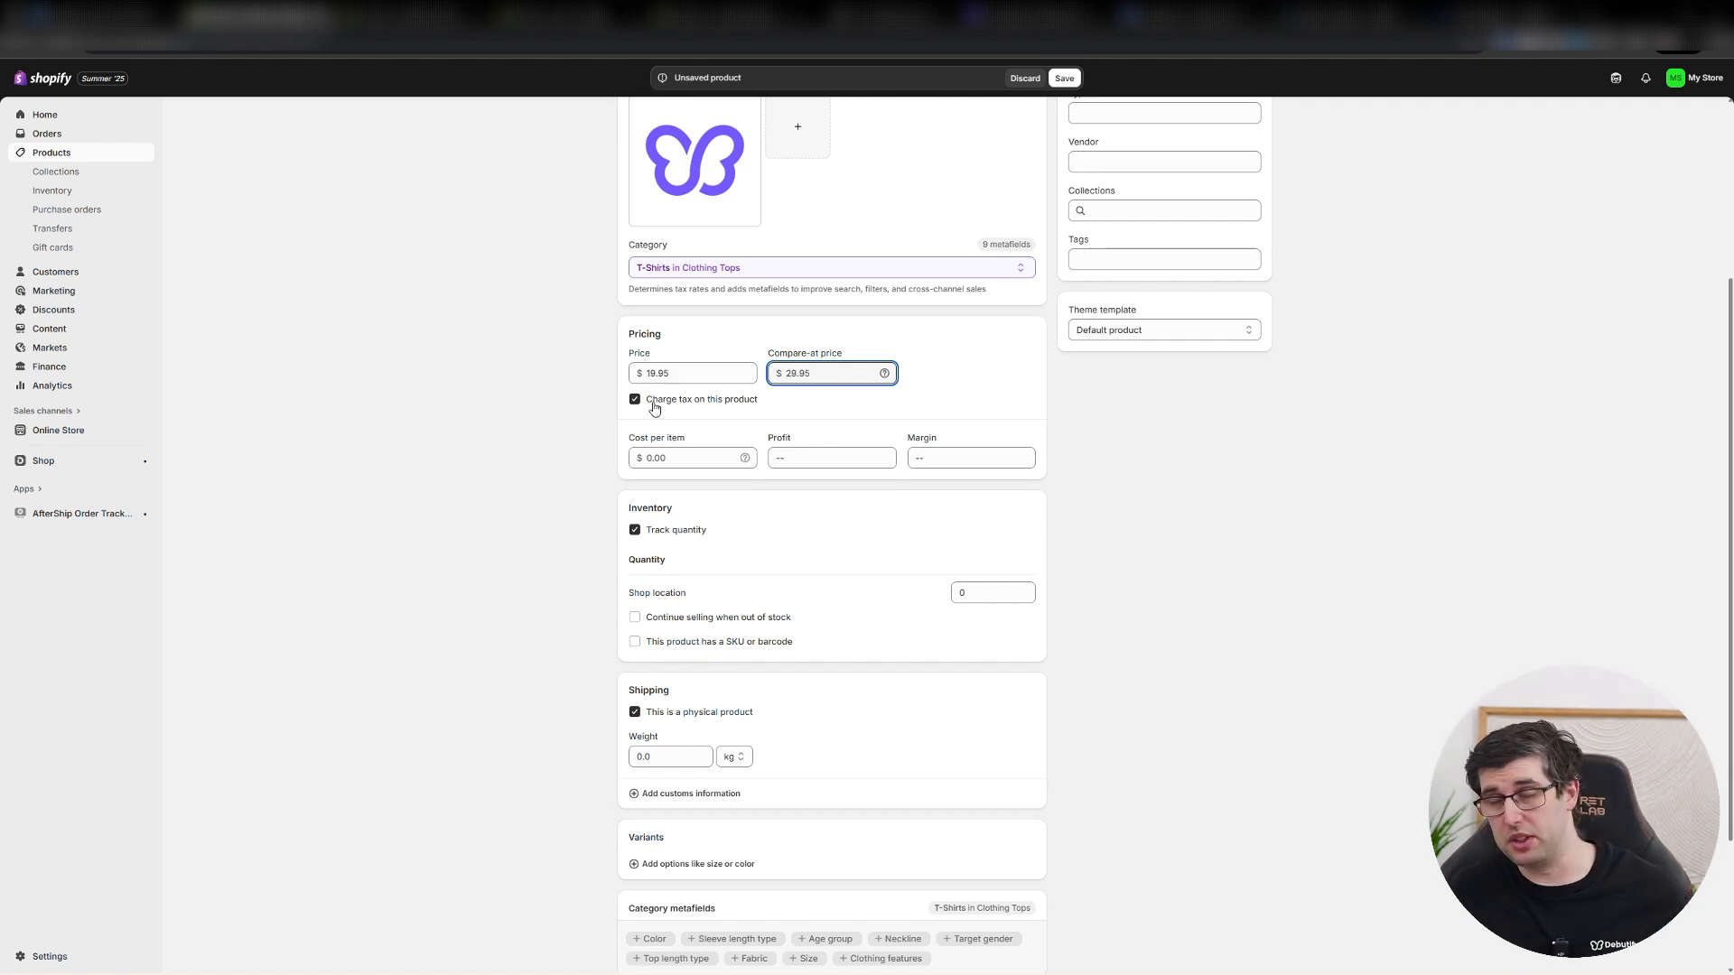
pyautogui.scroll(3, 1345, 452)
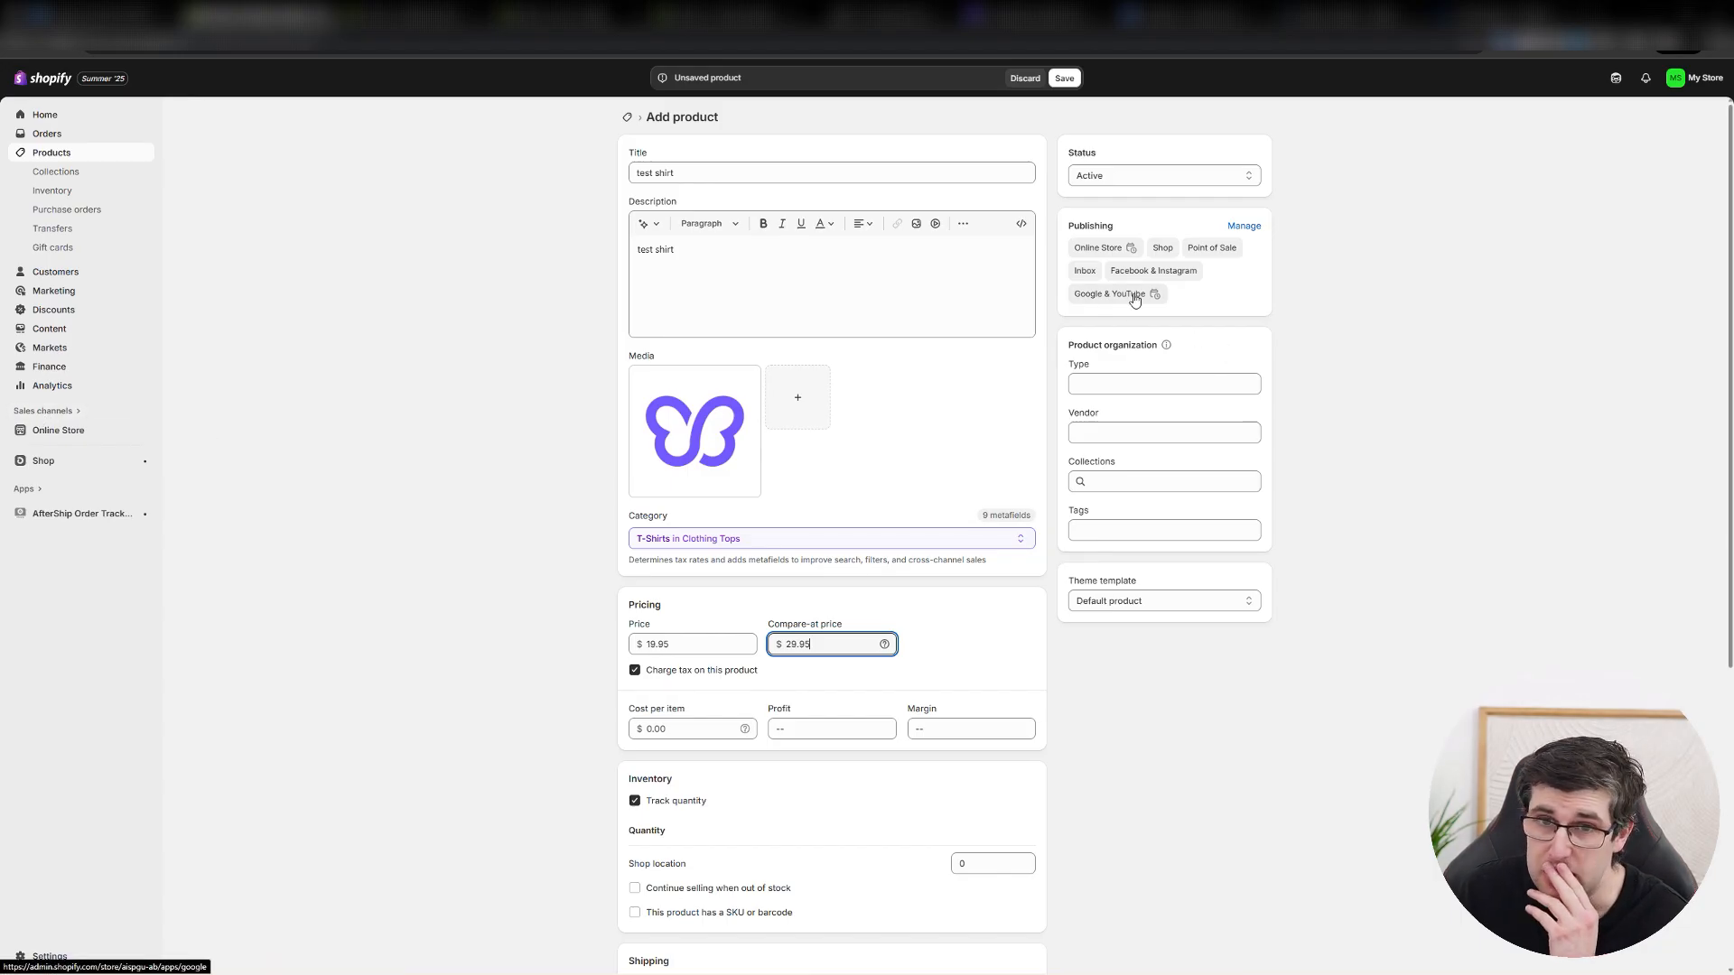
# Save the new product and check which sales channels it is published to.
pyautogui.click(1065, 78)
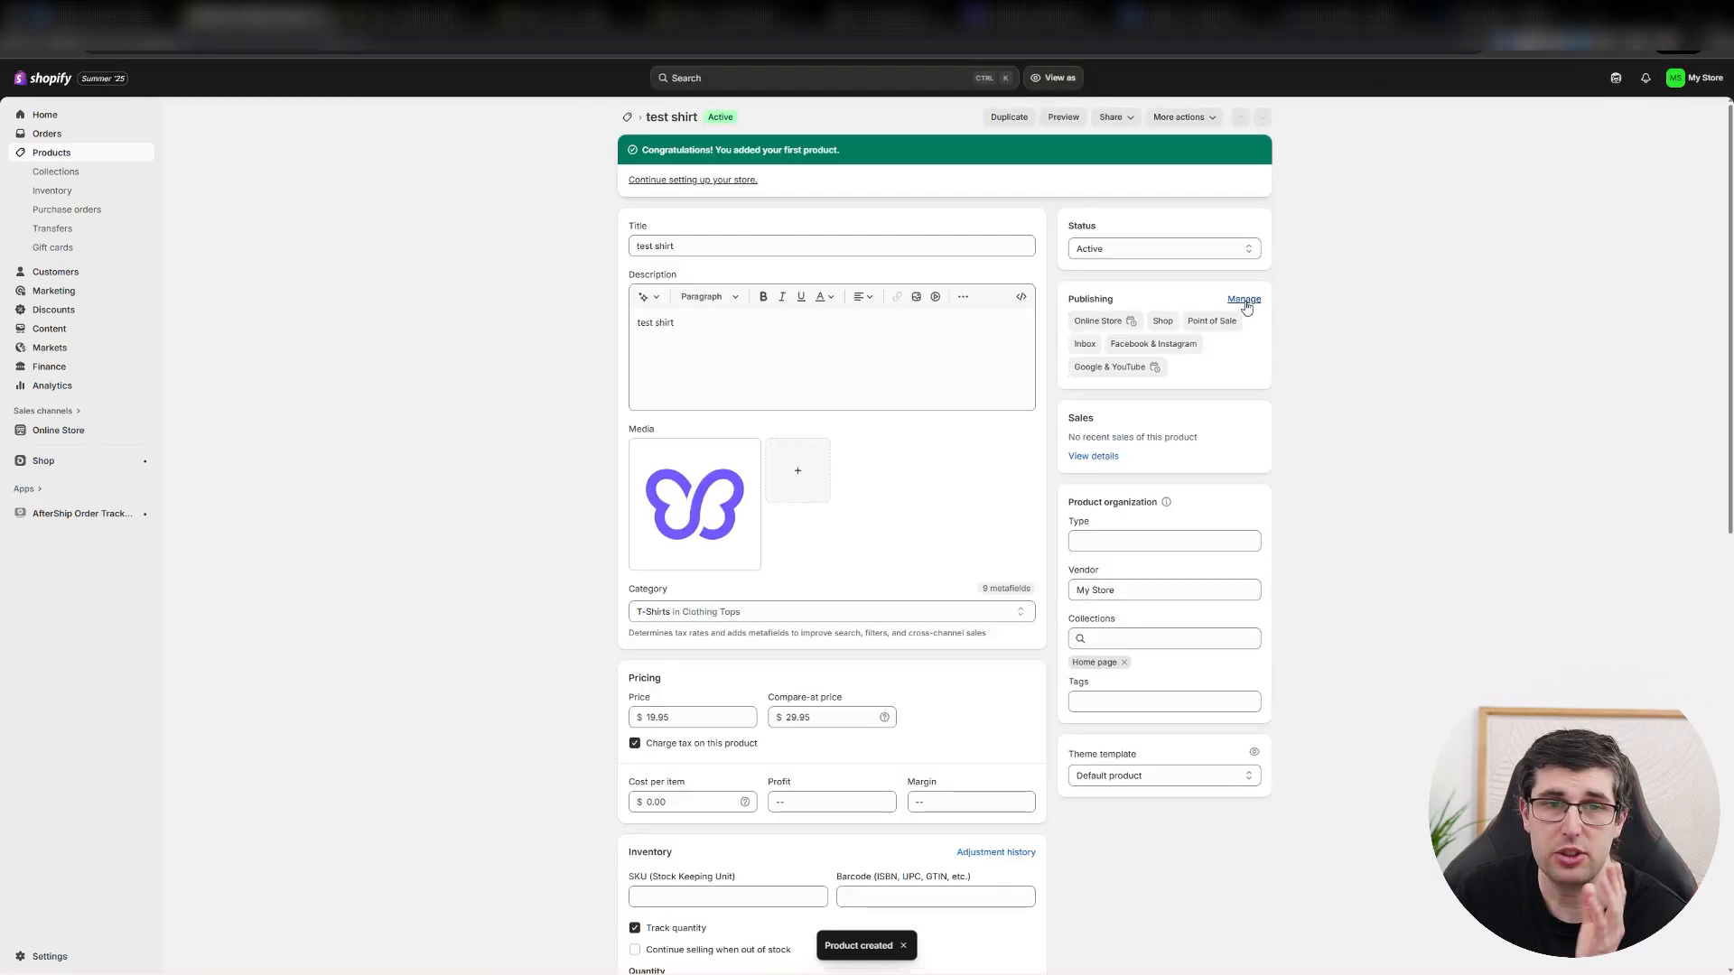
pyautogui.click(1243, 299)
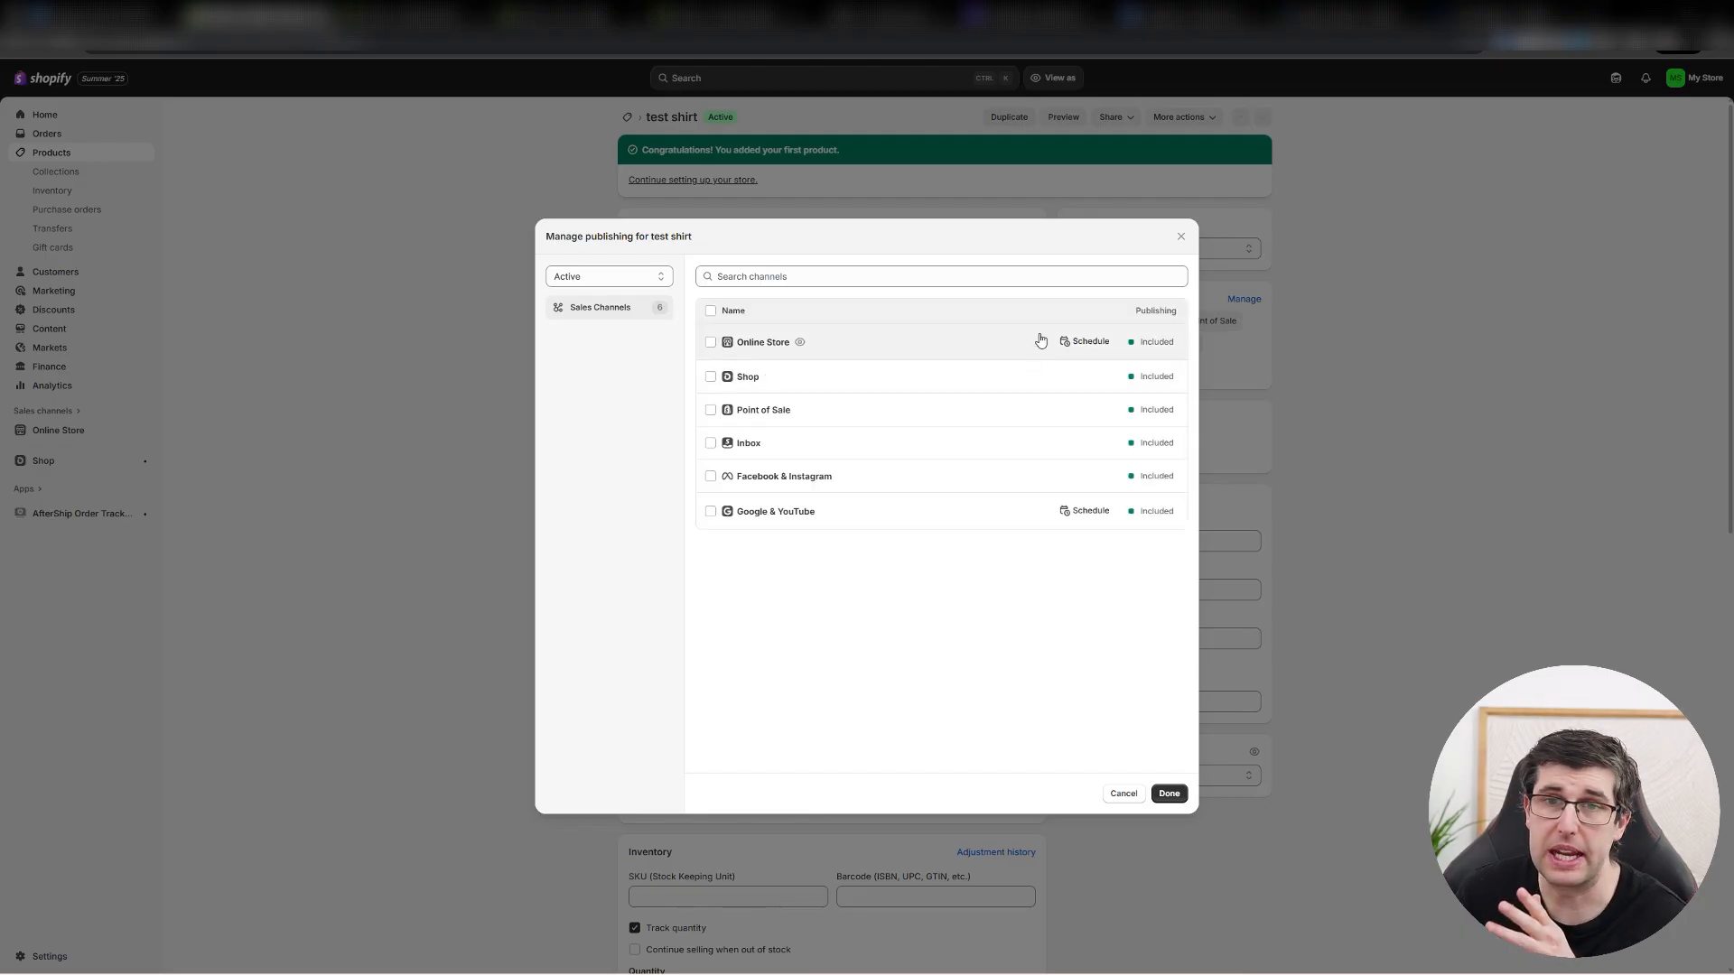
pyautogui.click(1178, 240)
# Set the product type to "shirt" and choose "My Store" as the vendor.
pyautogui.click(1128, 542)
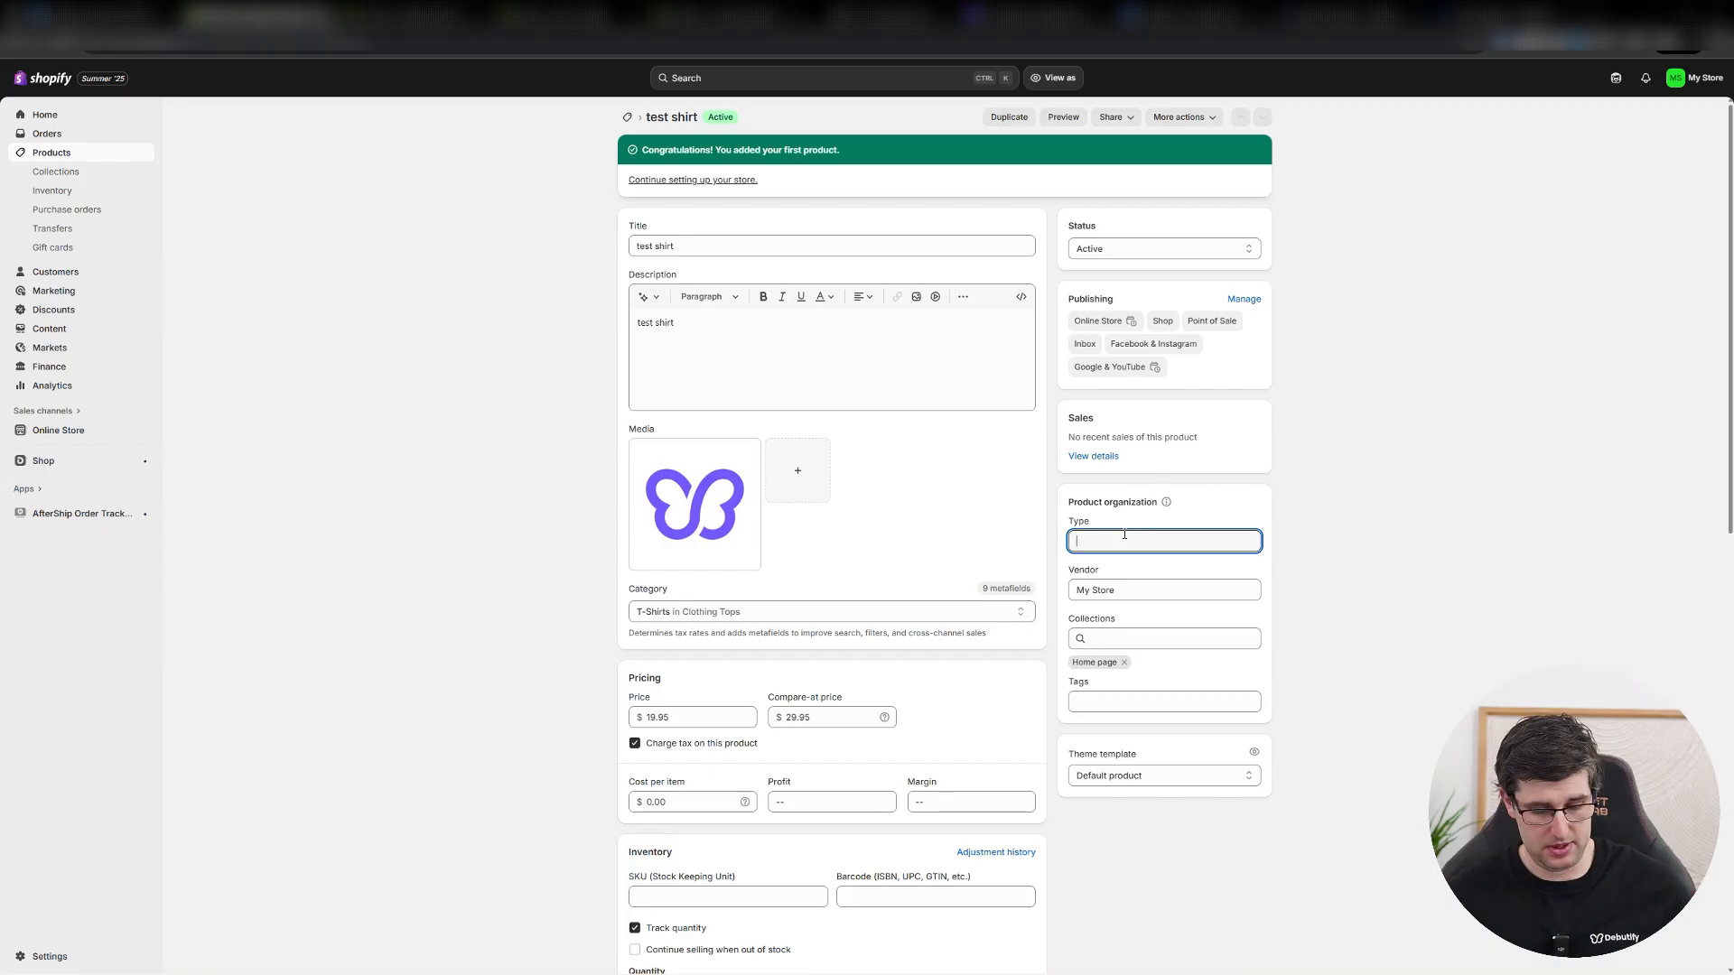
pyautogui.write('shirt')
pyautogui.press('Tab')
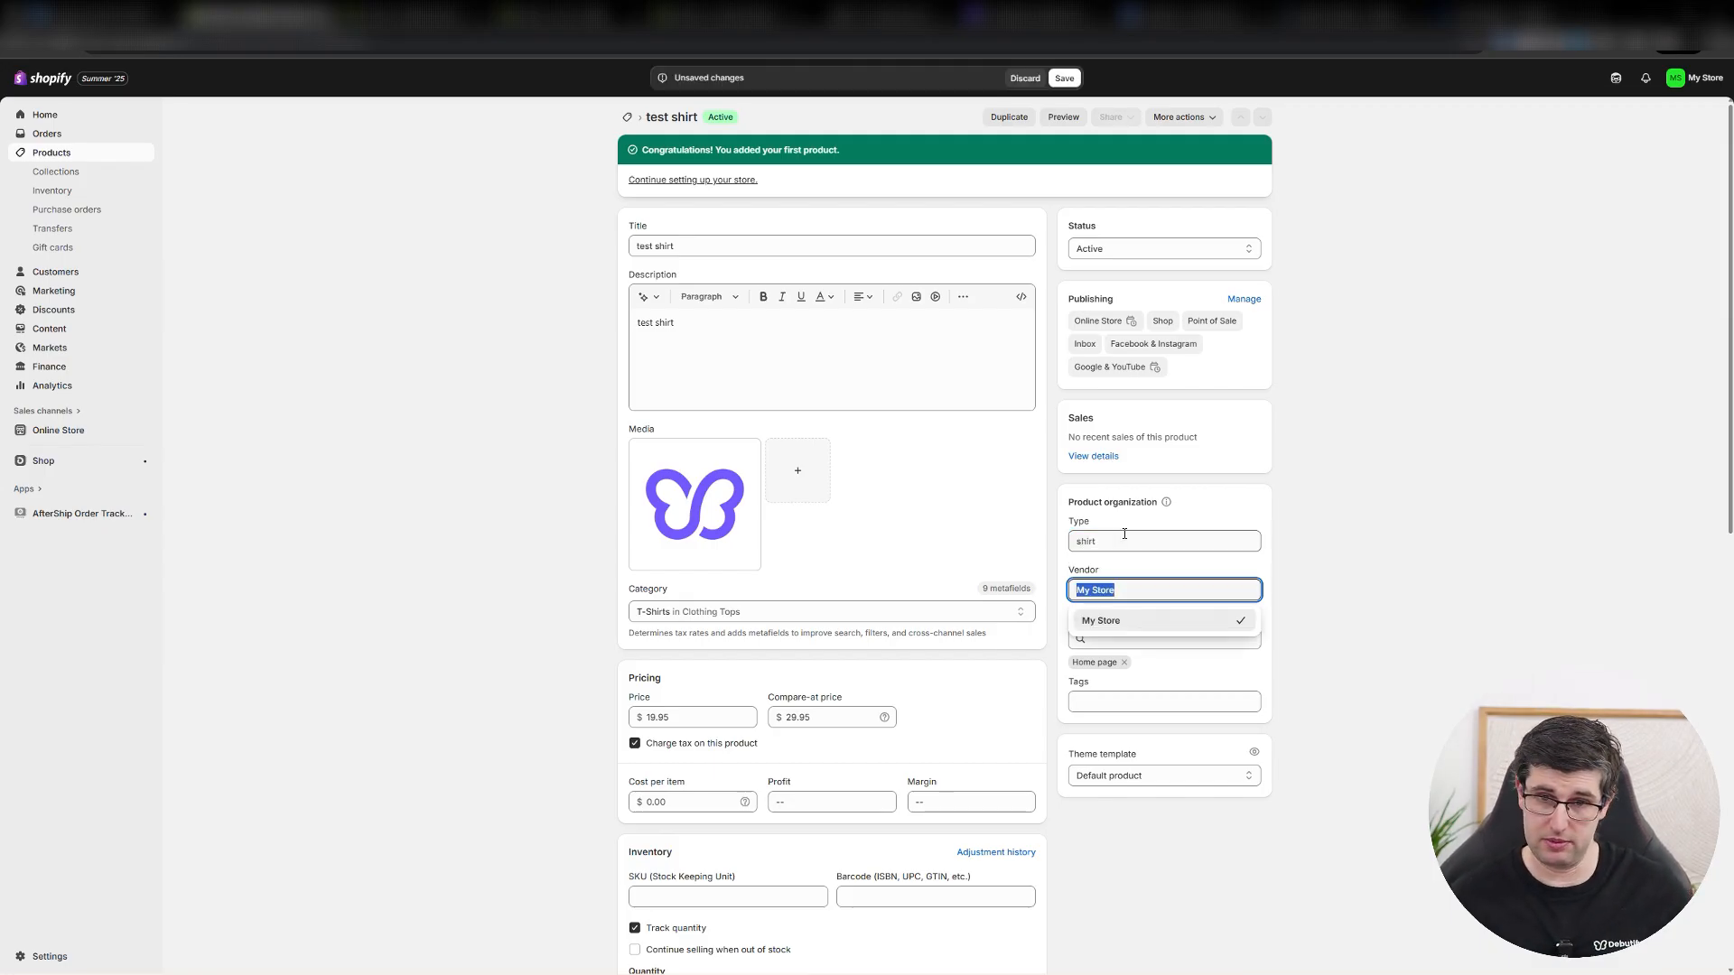
pyautogui.click(1124, 621)
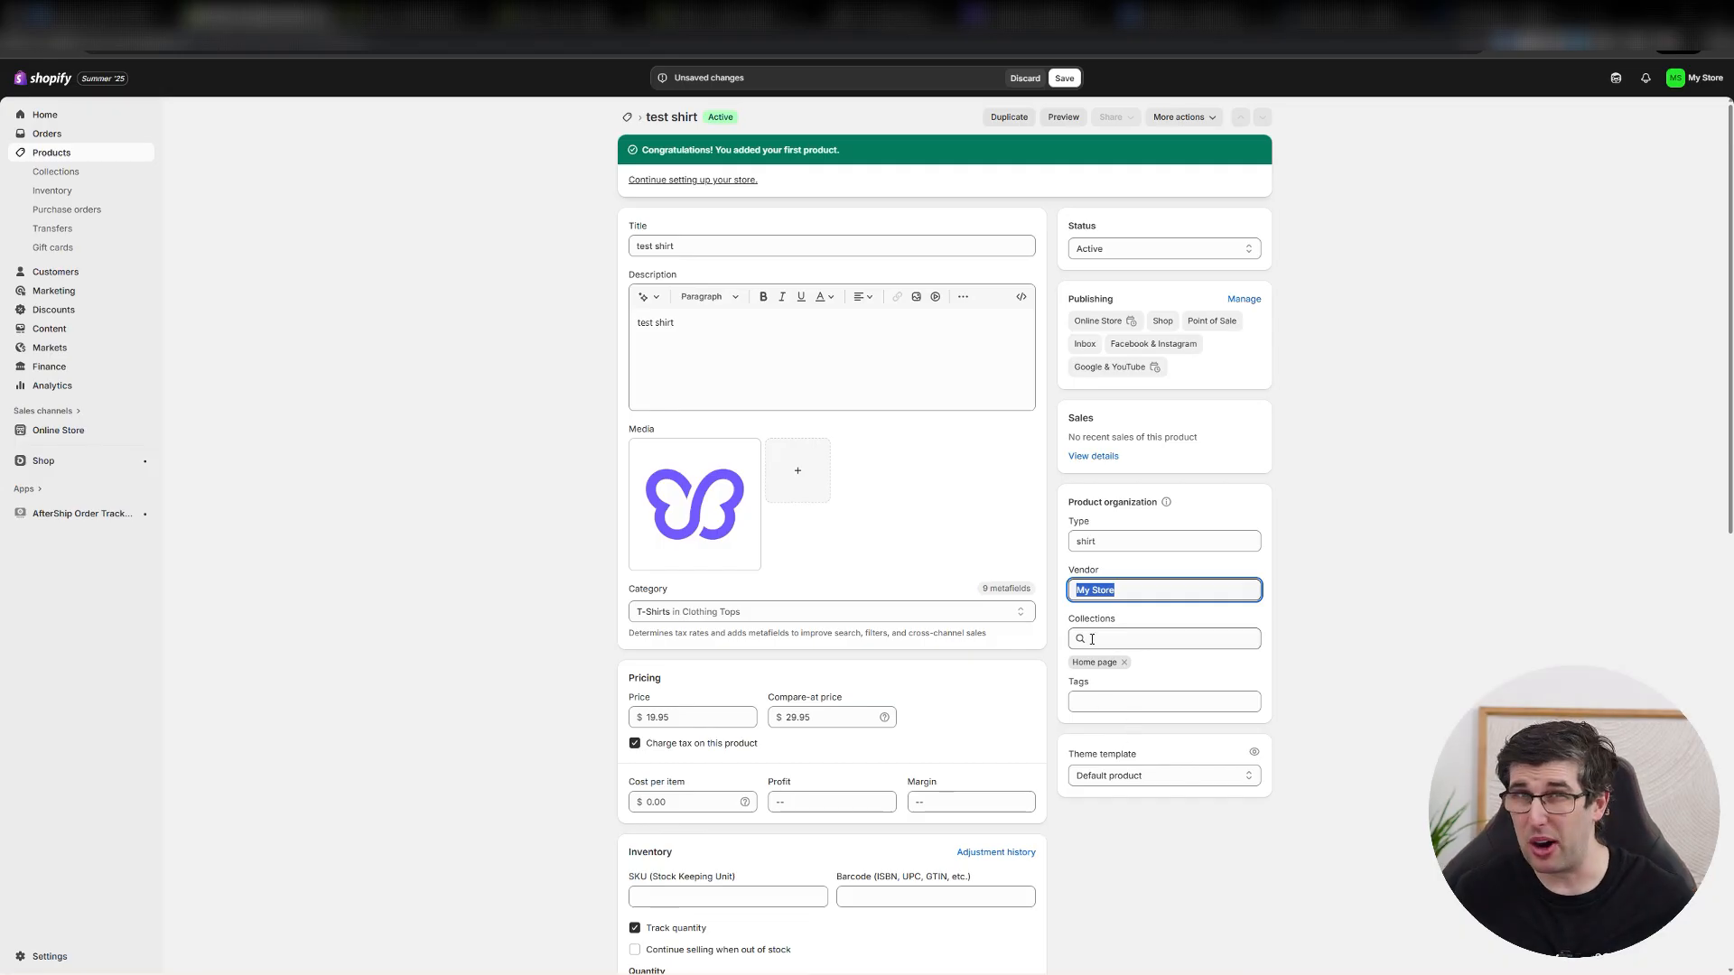
# Add the tag "test" to the product.
pyautogui.click(1098, 701)
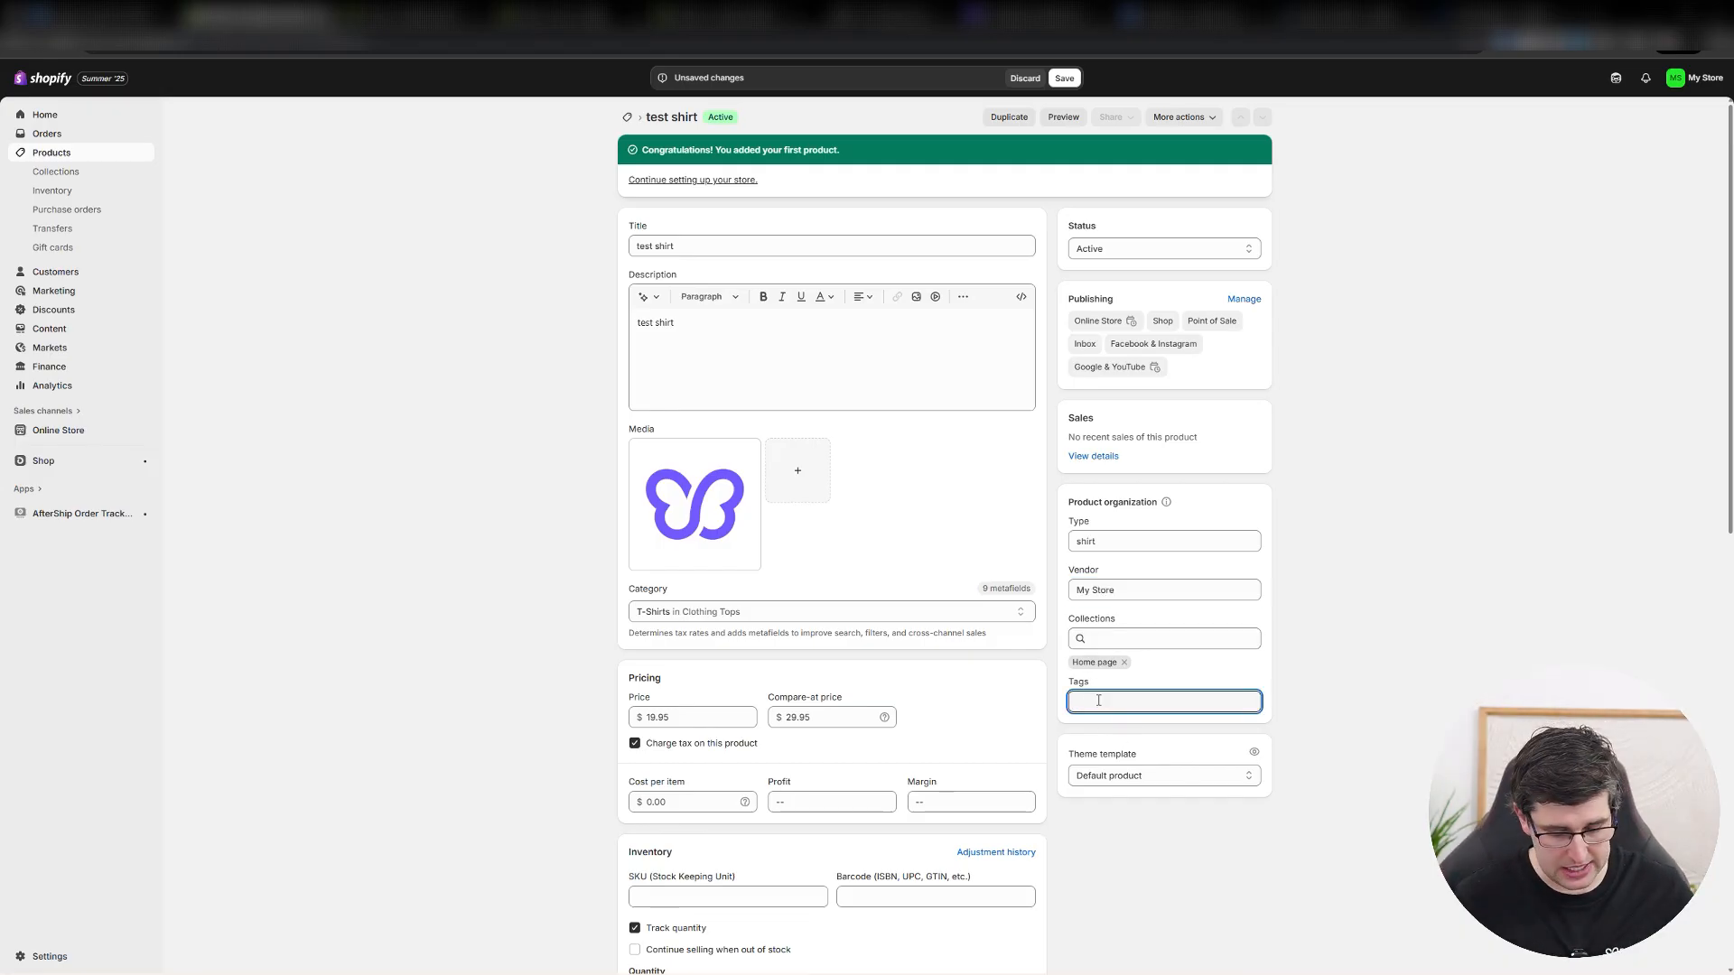
pyautogui.write('test')
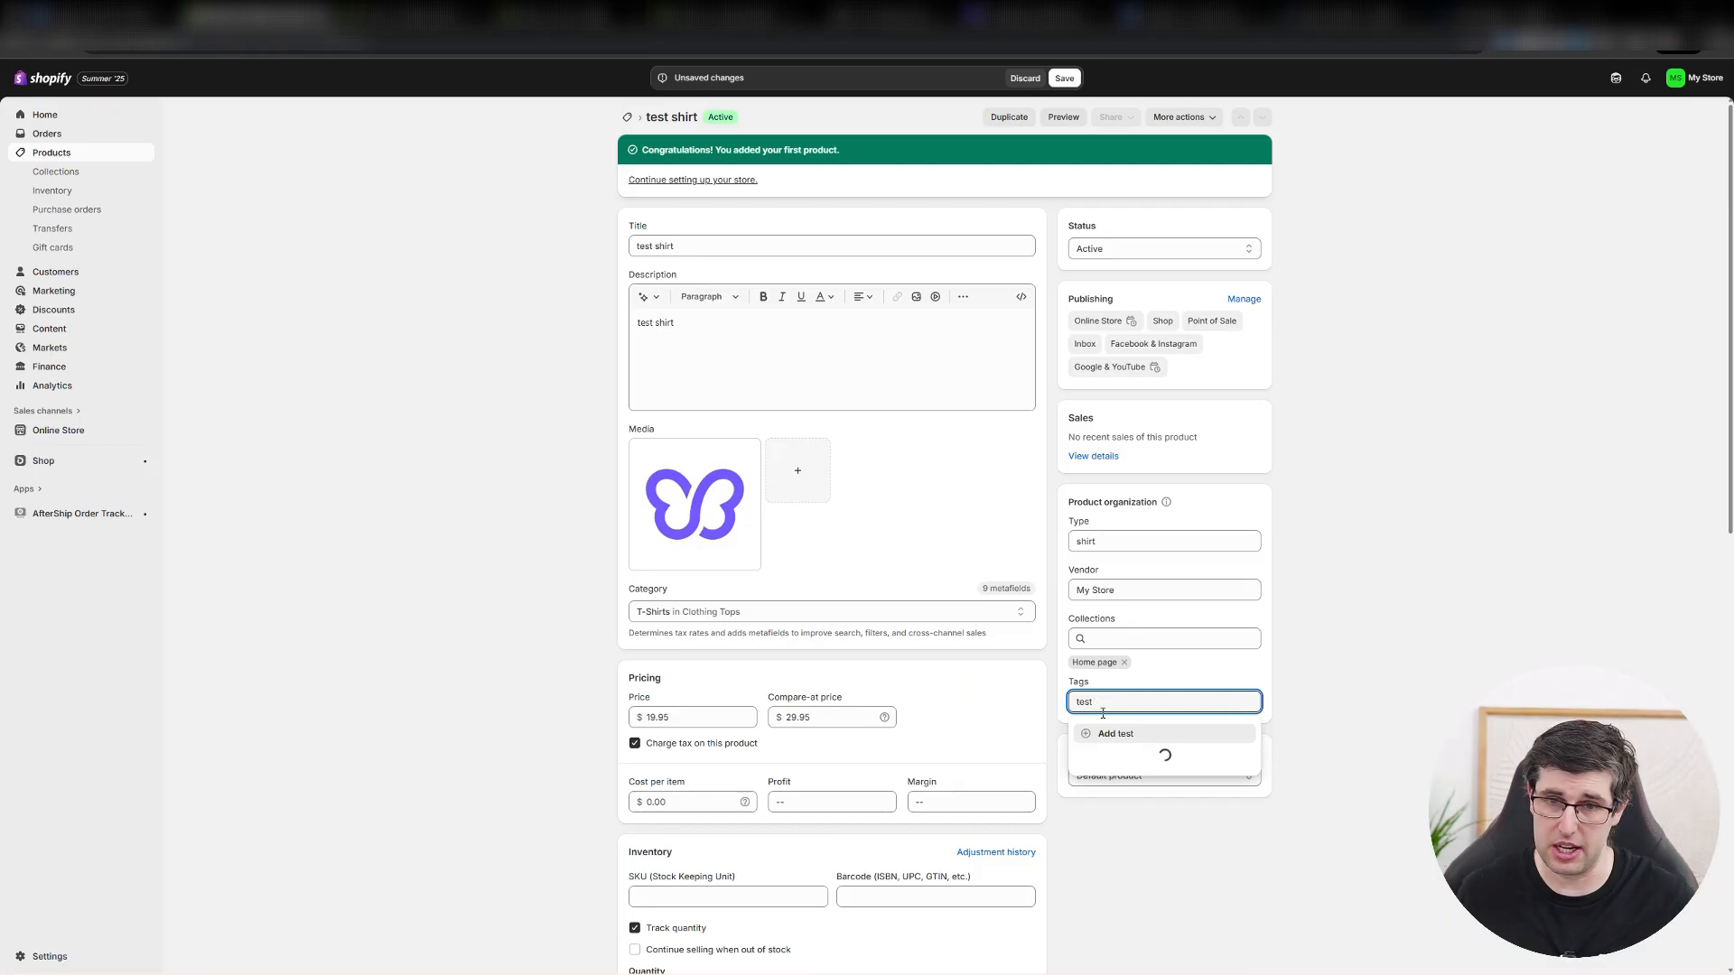
pyautogui.click(1116, 733)
# Assign the internal-quantity-break theme template to the product and save it.
pyautogui.click(1160, 797)
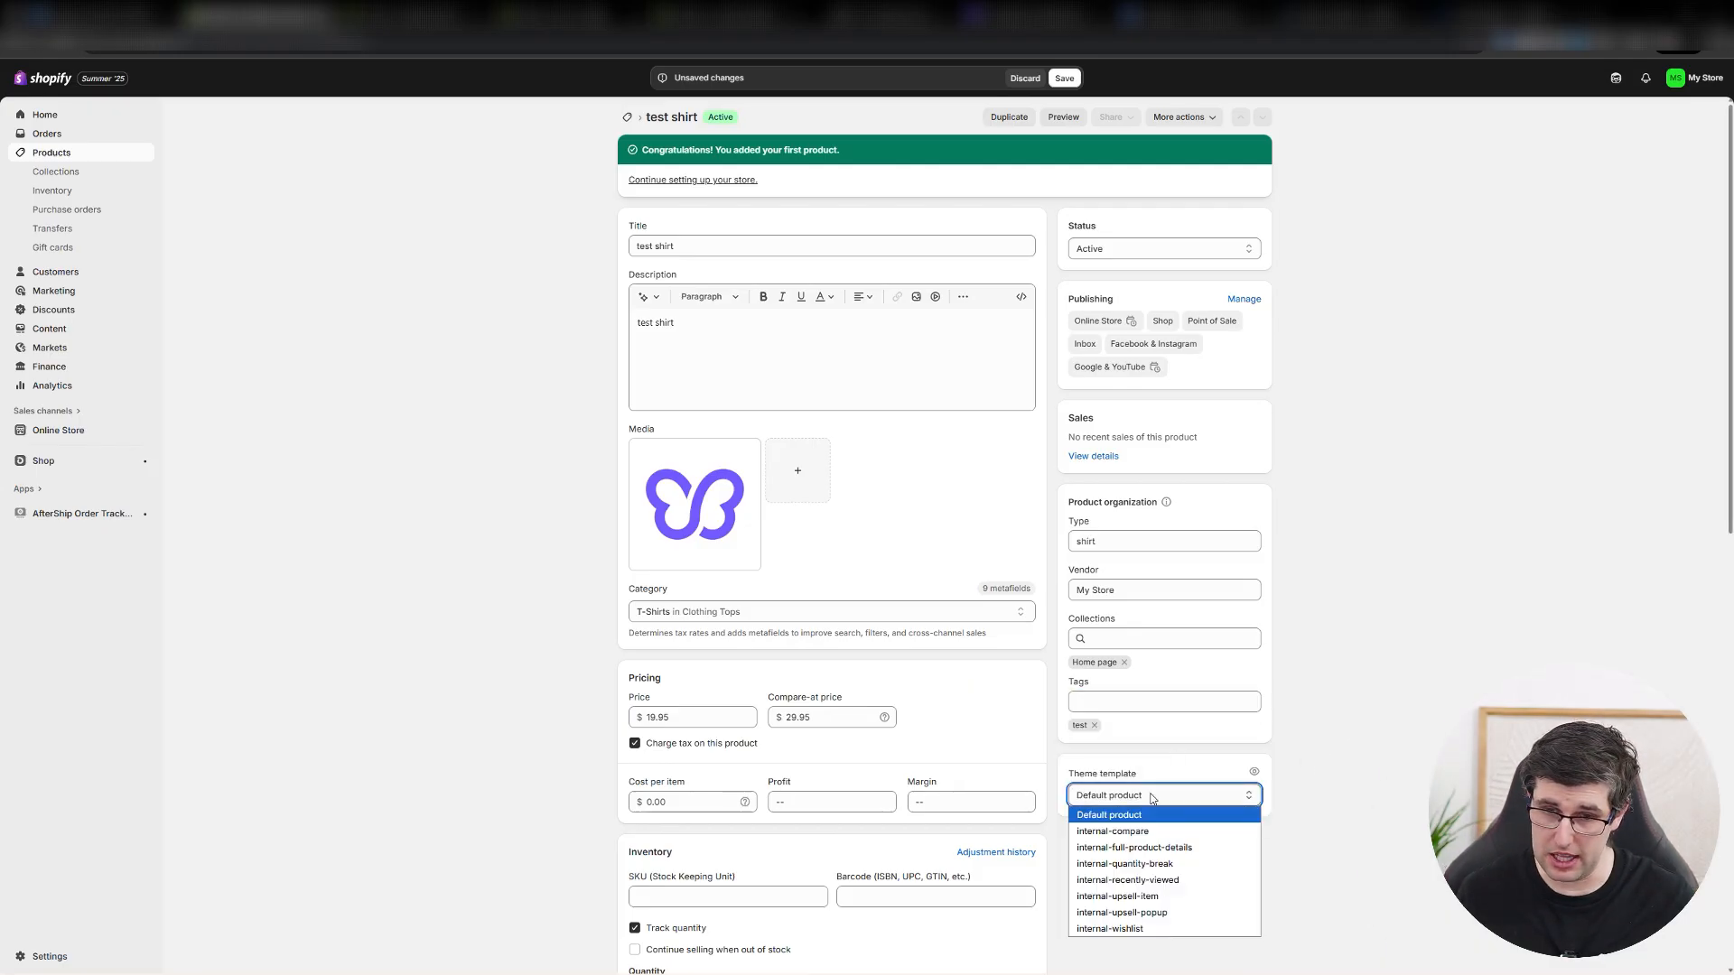
pyautogui.click(1170, 864)
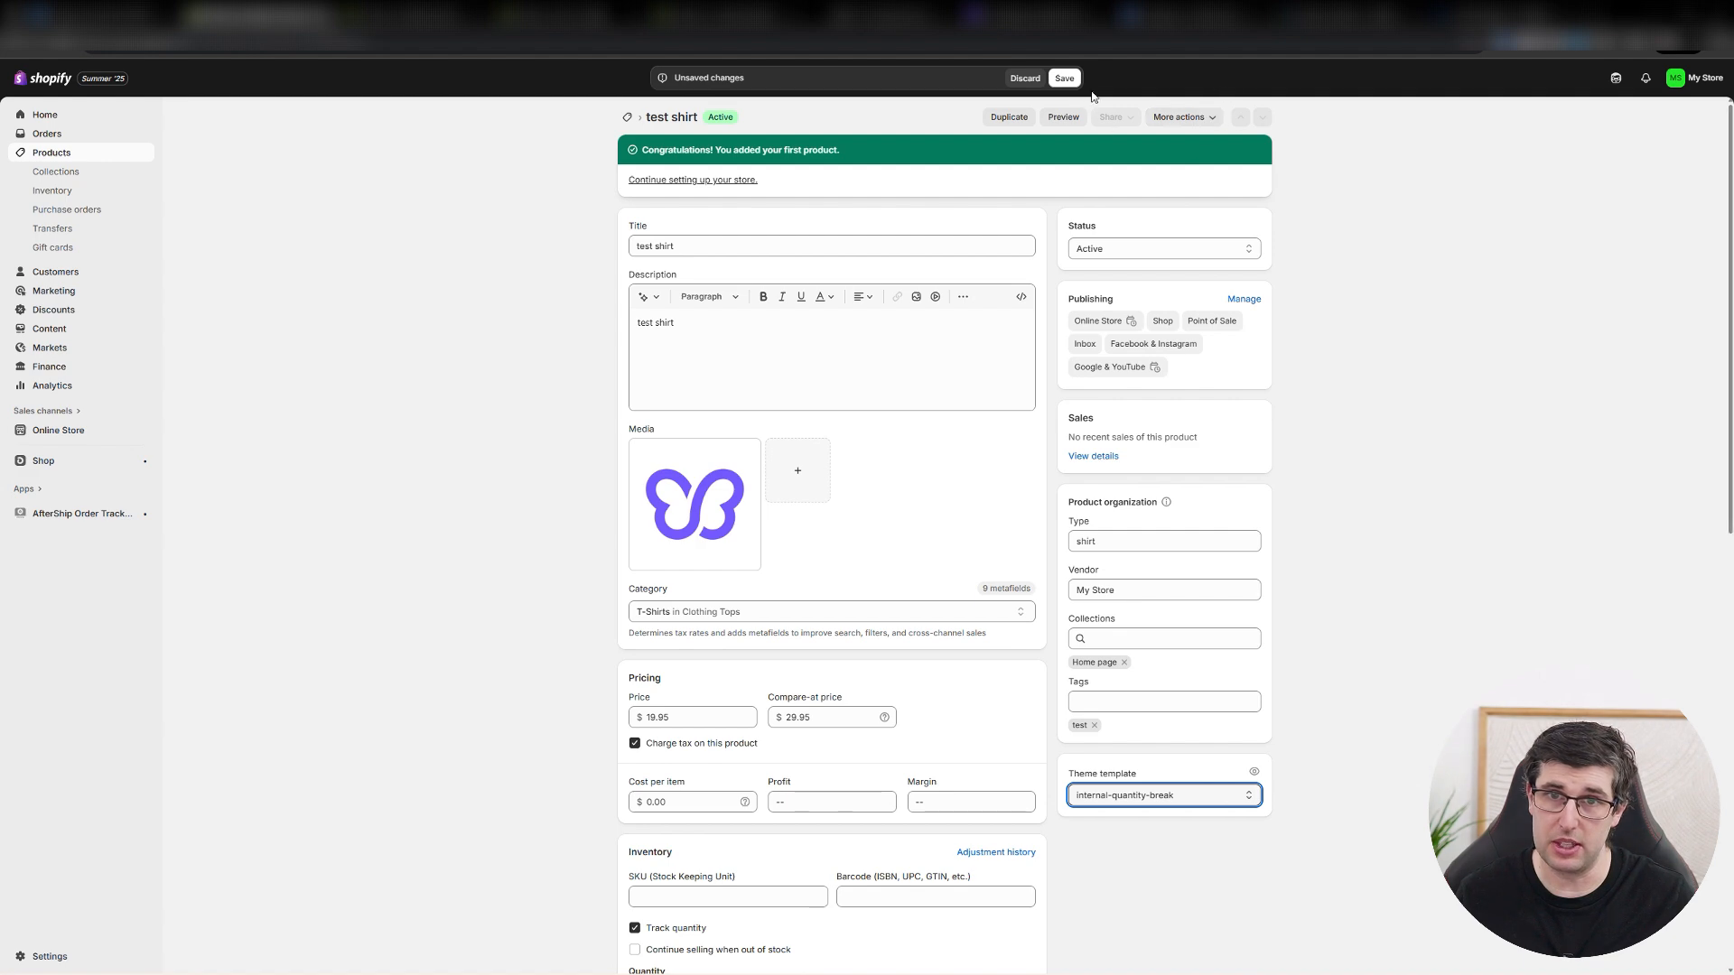
pyautogui.click(1064, 78)
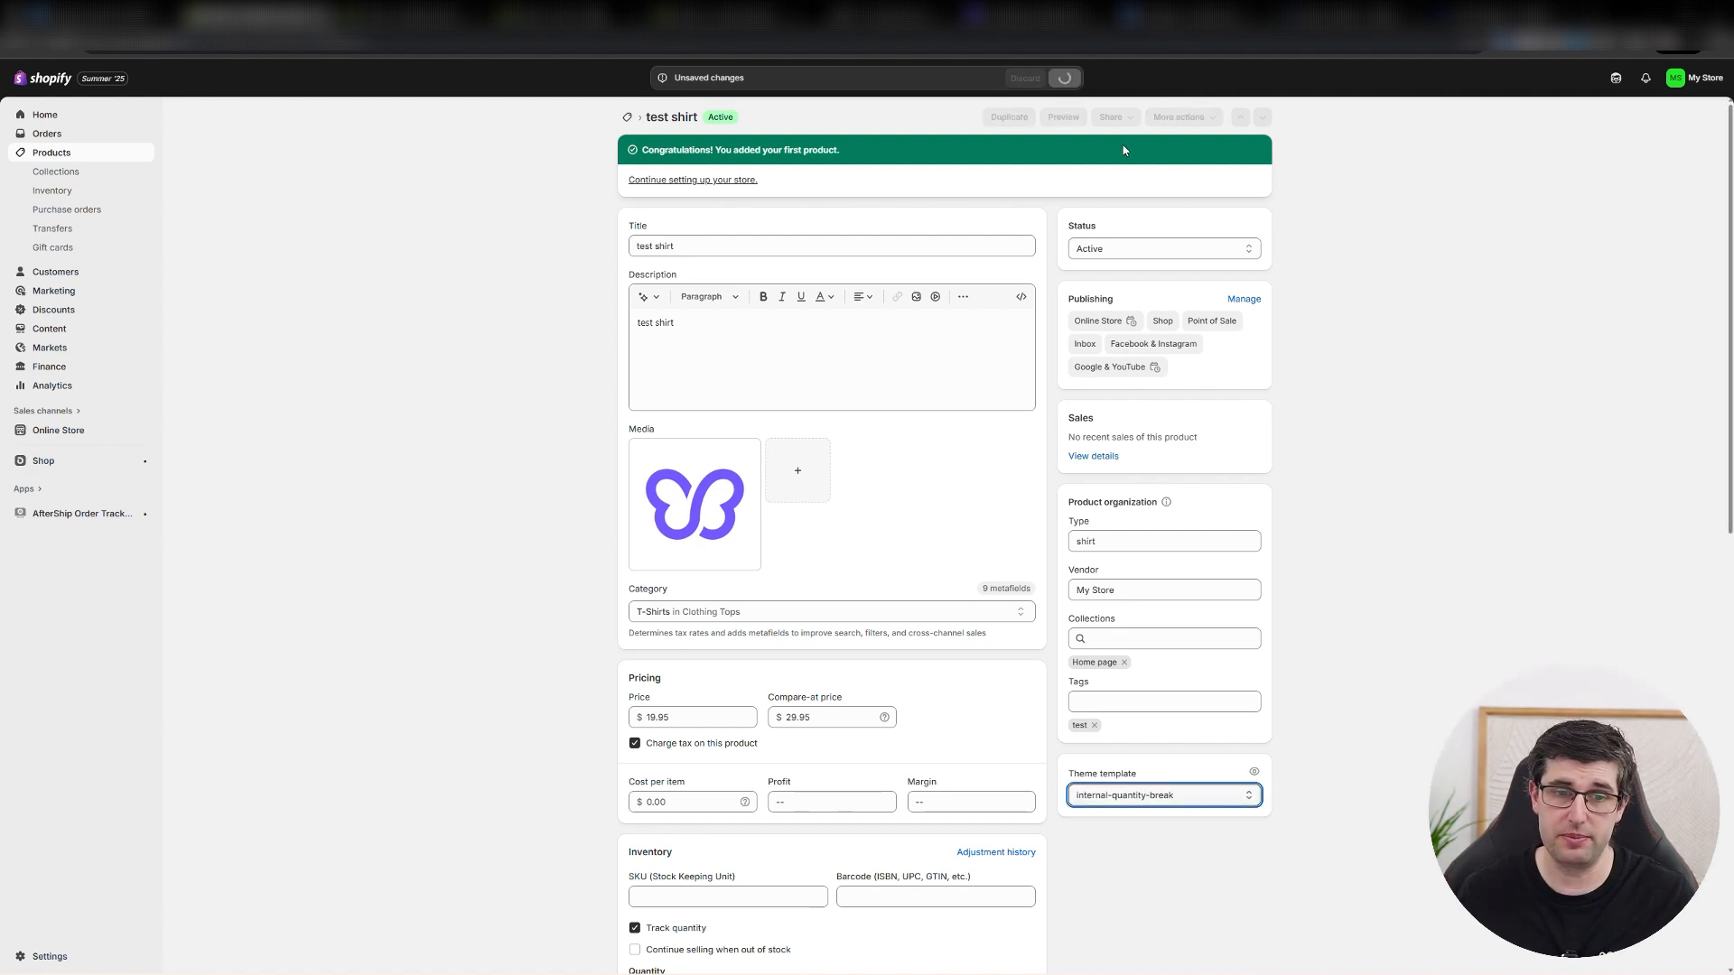
# Review the product's inventory and shipping settings, switching the physical product setting off and back on.
pyautogui.scroll(-4, 277, 604)
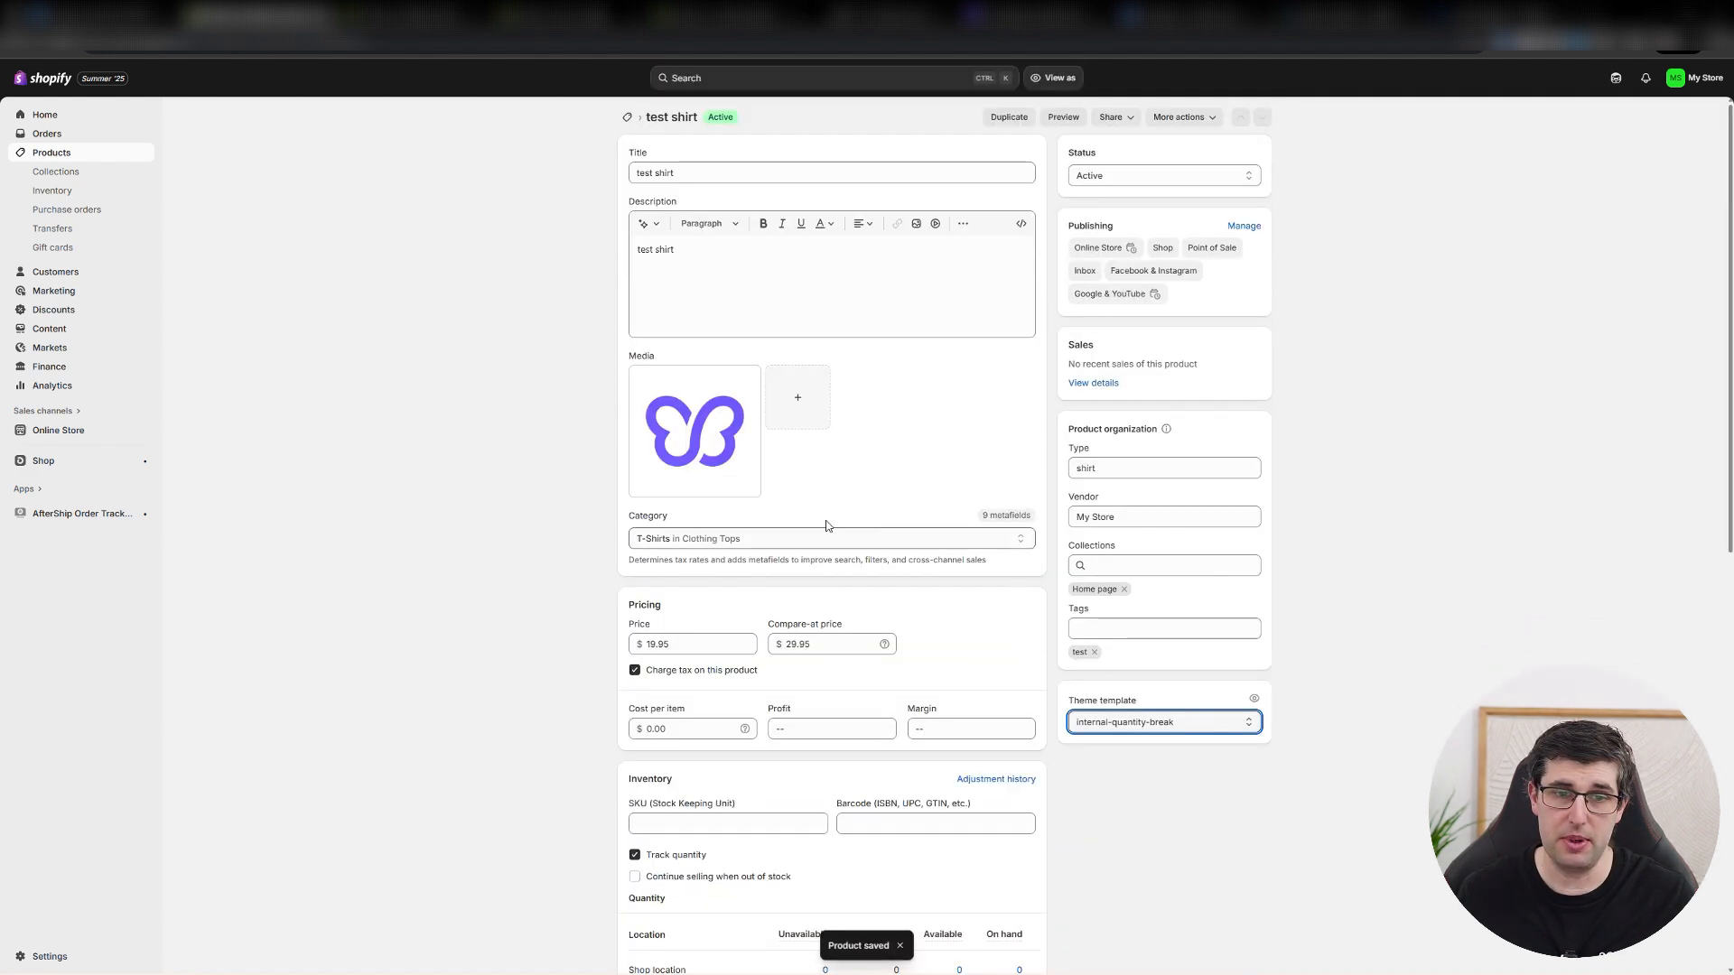
pyautogui.scroll(-5, 590, 537)
pyautogui.scroll(-1, 590, 537)
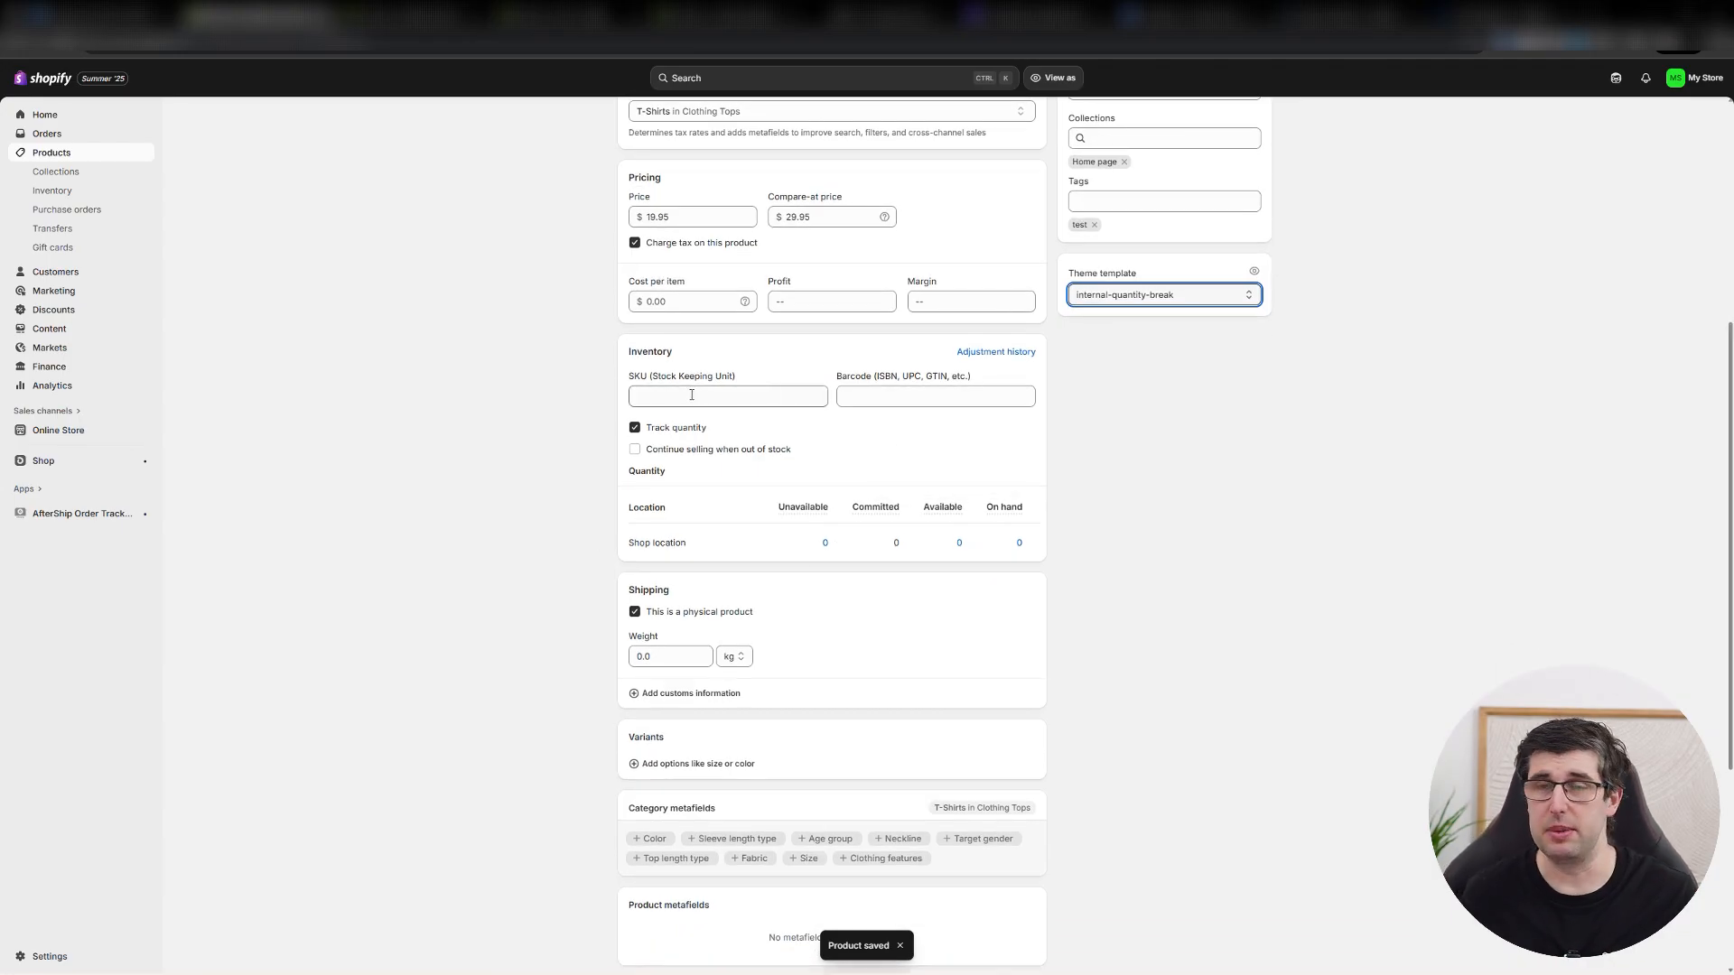
pyautogui.click(895, 397)
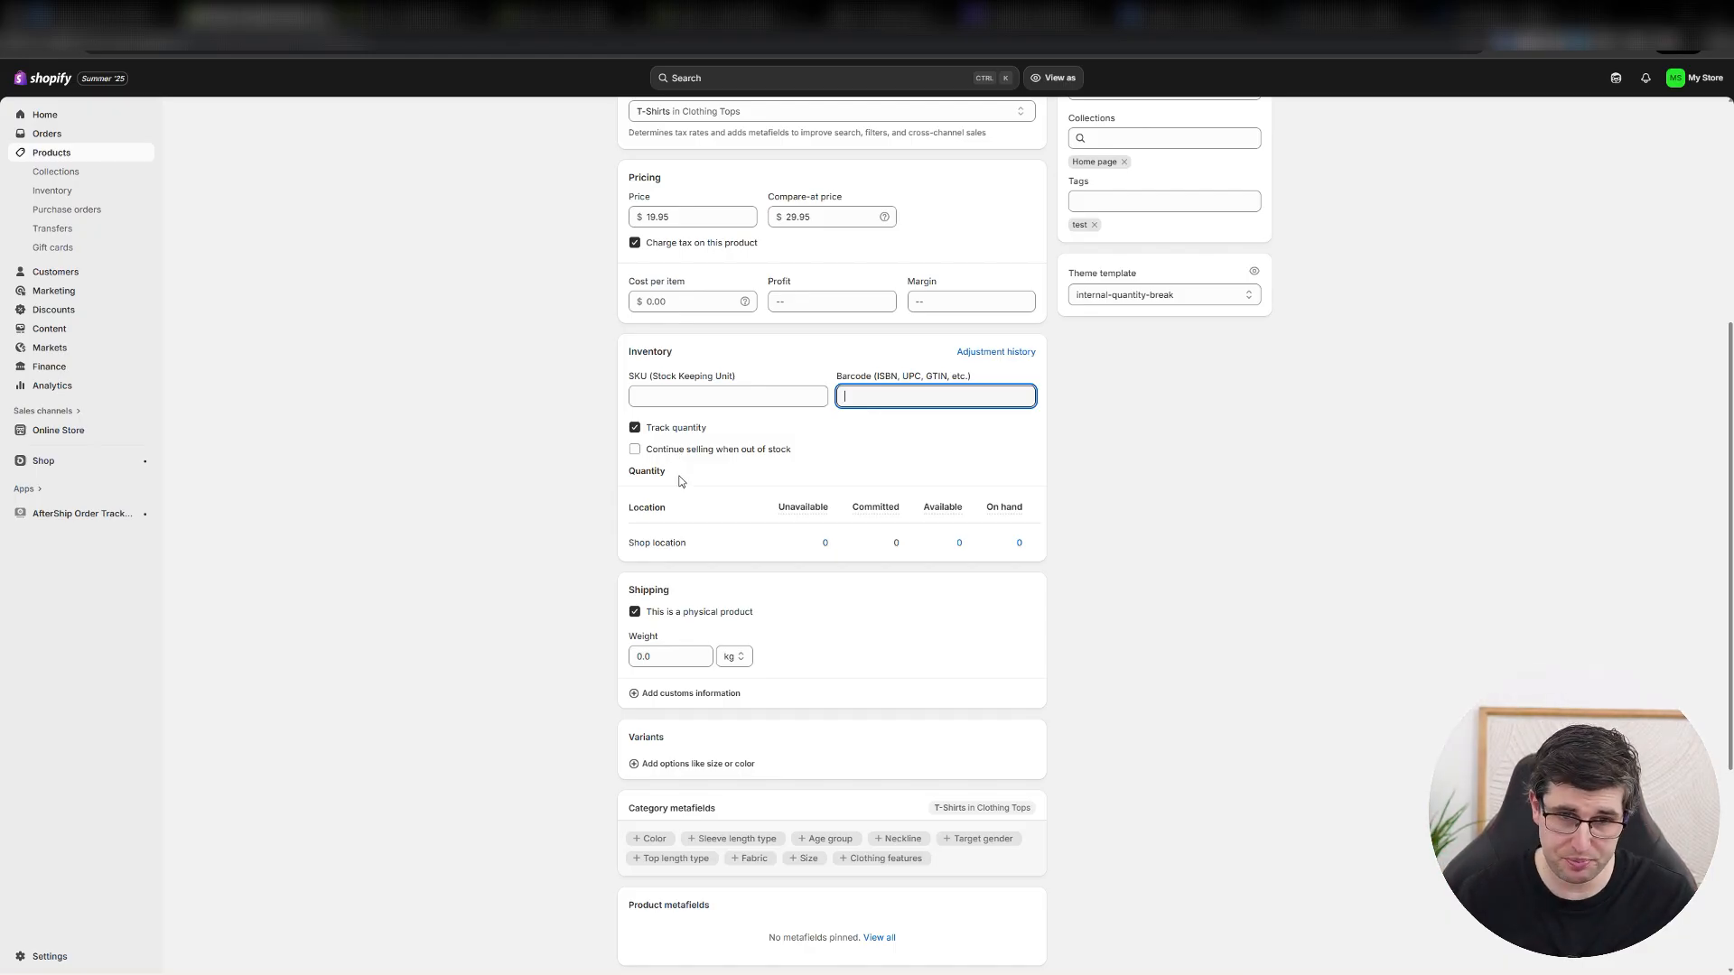
pyautogui.scroll(-1, 677, 506)
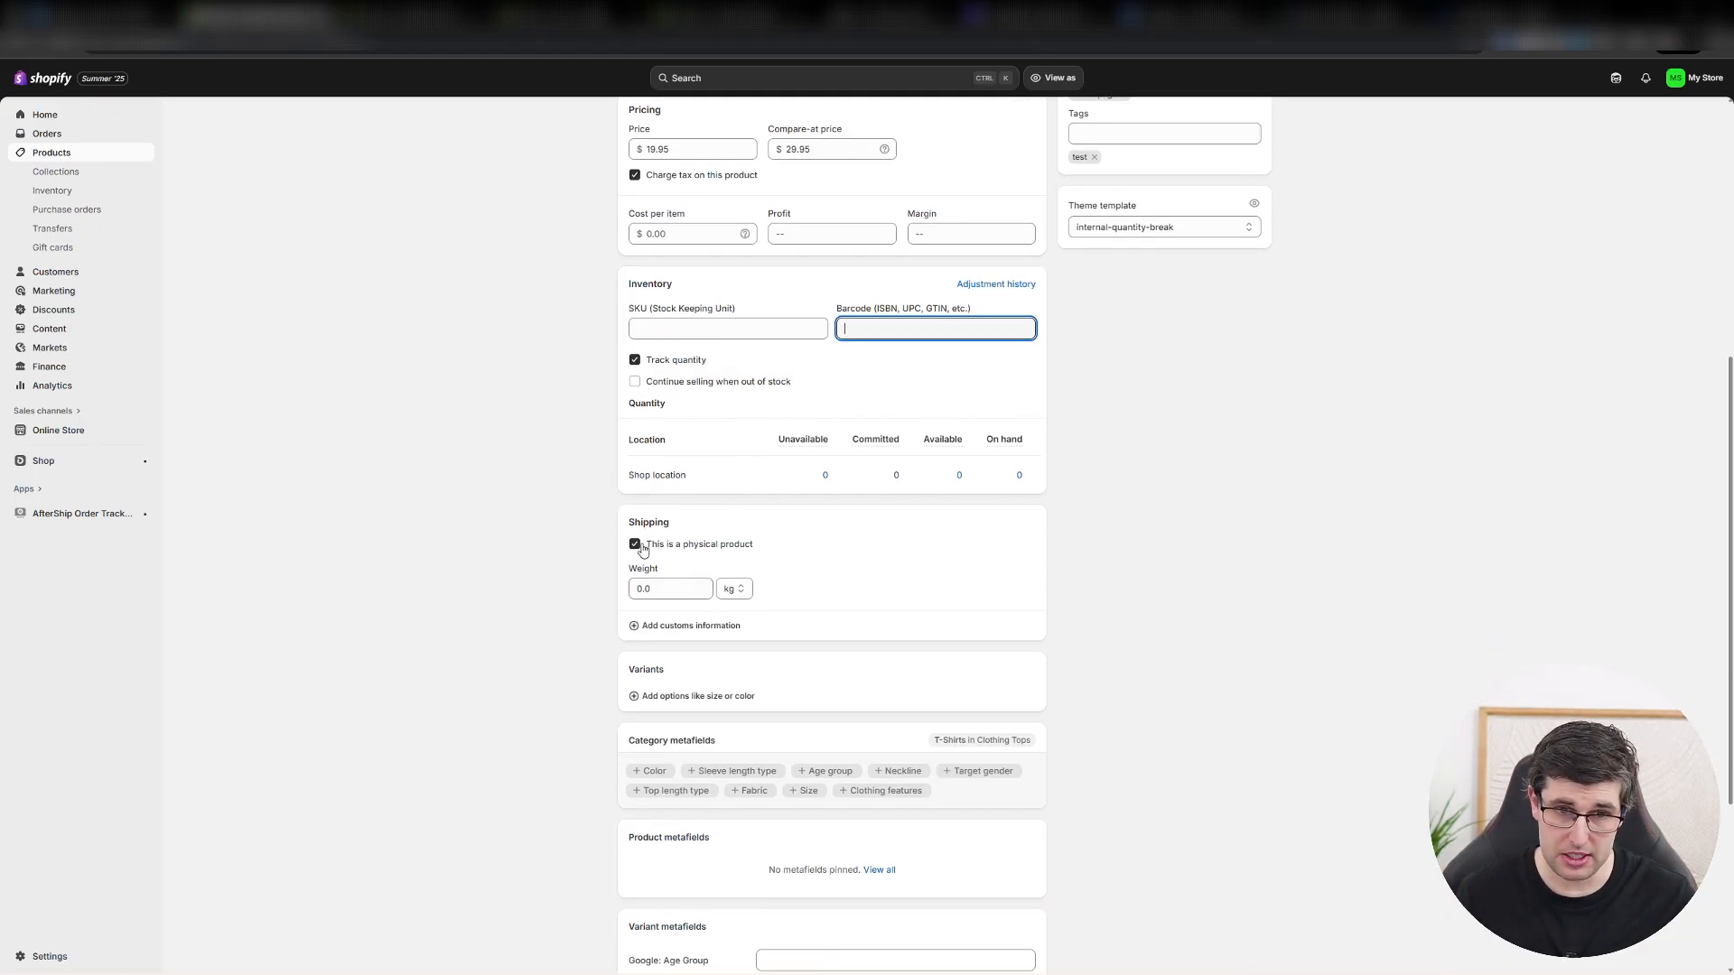
pyautogui.click(675, 545)
pyautogui.click(673, 547)
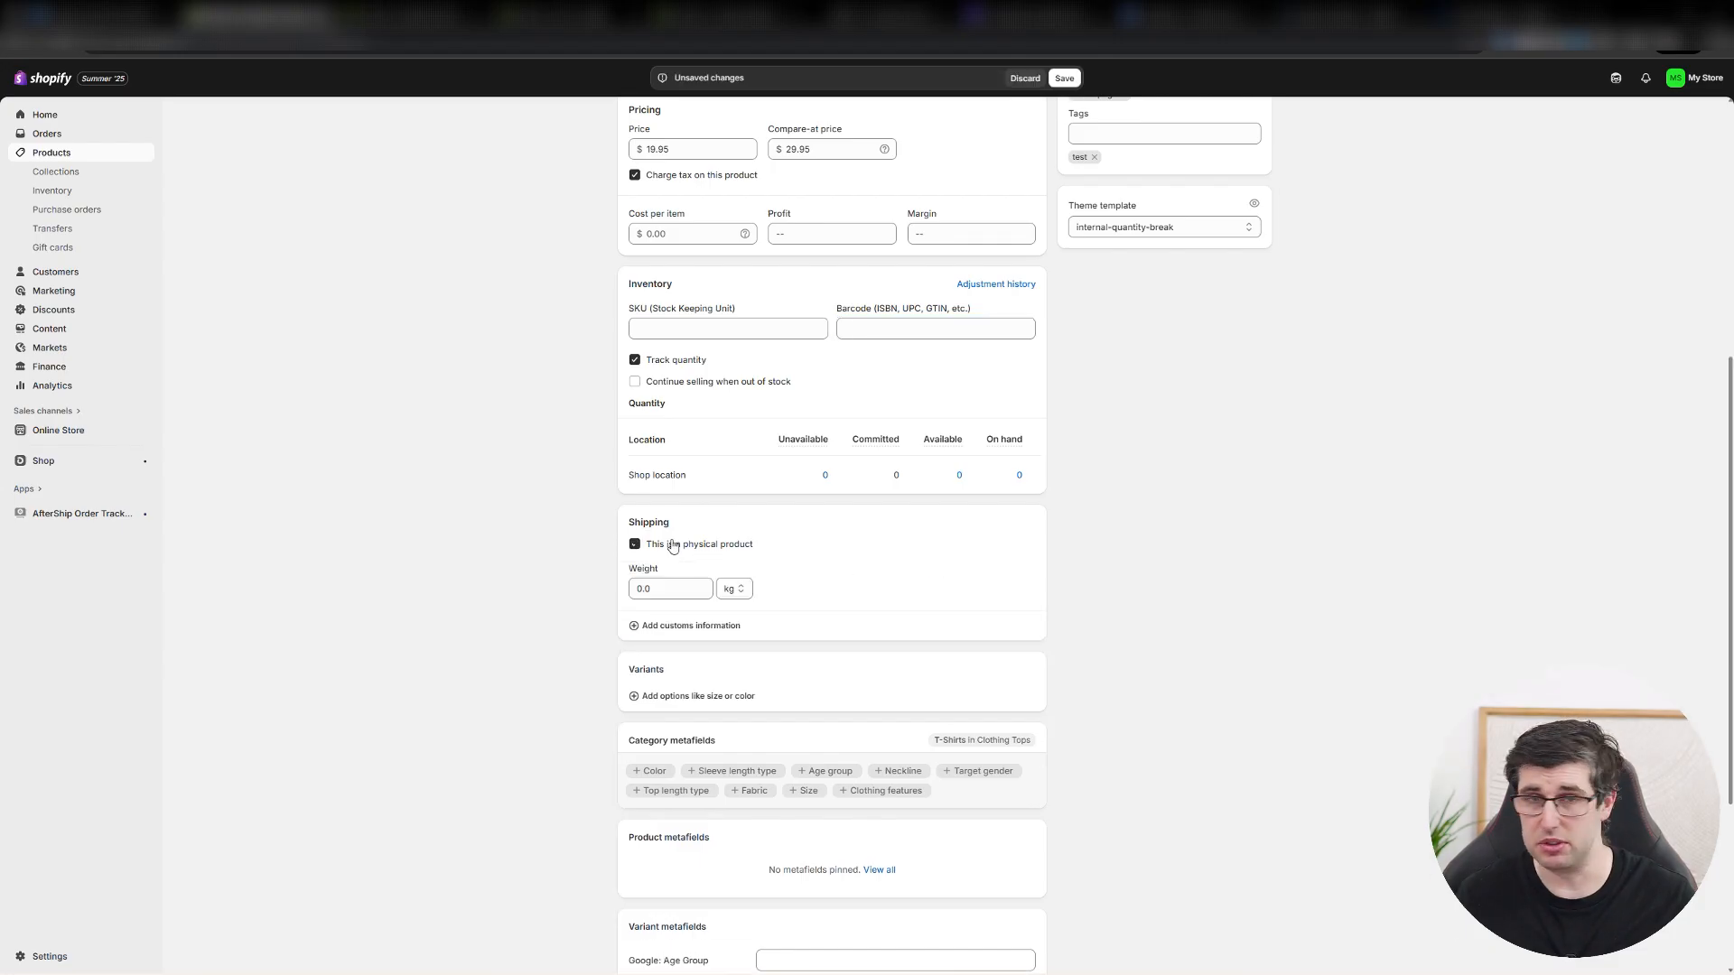
# Add the Color and Sleeve length type category metafields to the product.
pyautogui.scroll(-3, 1314, 388)
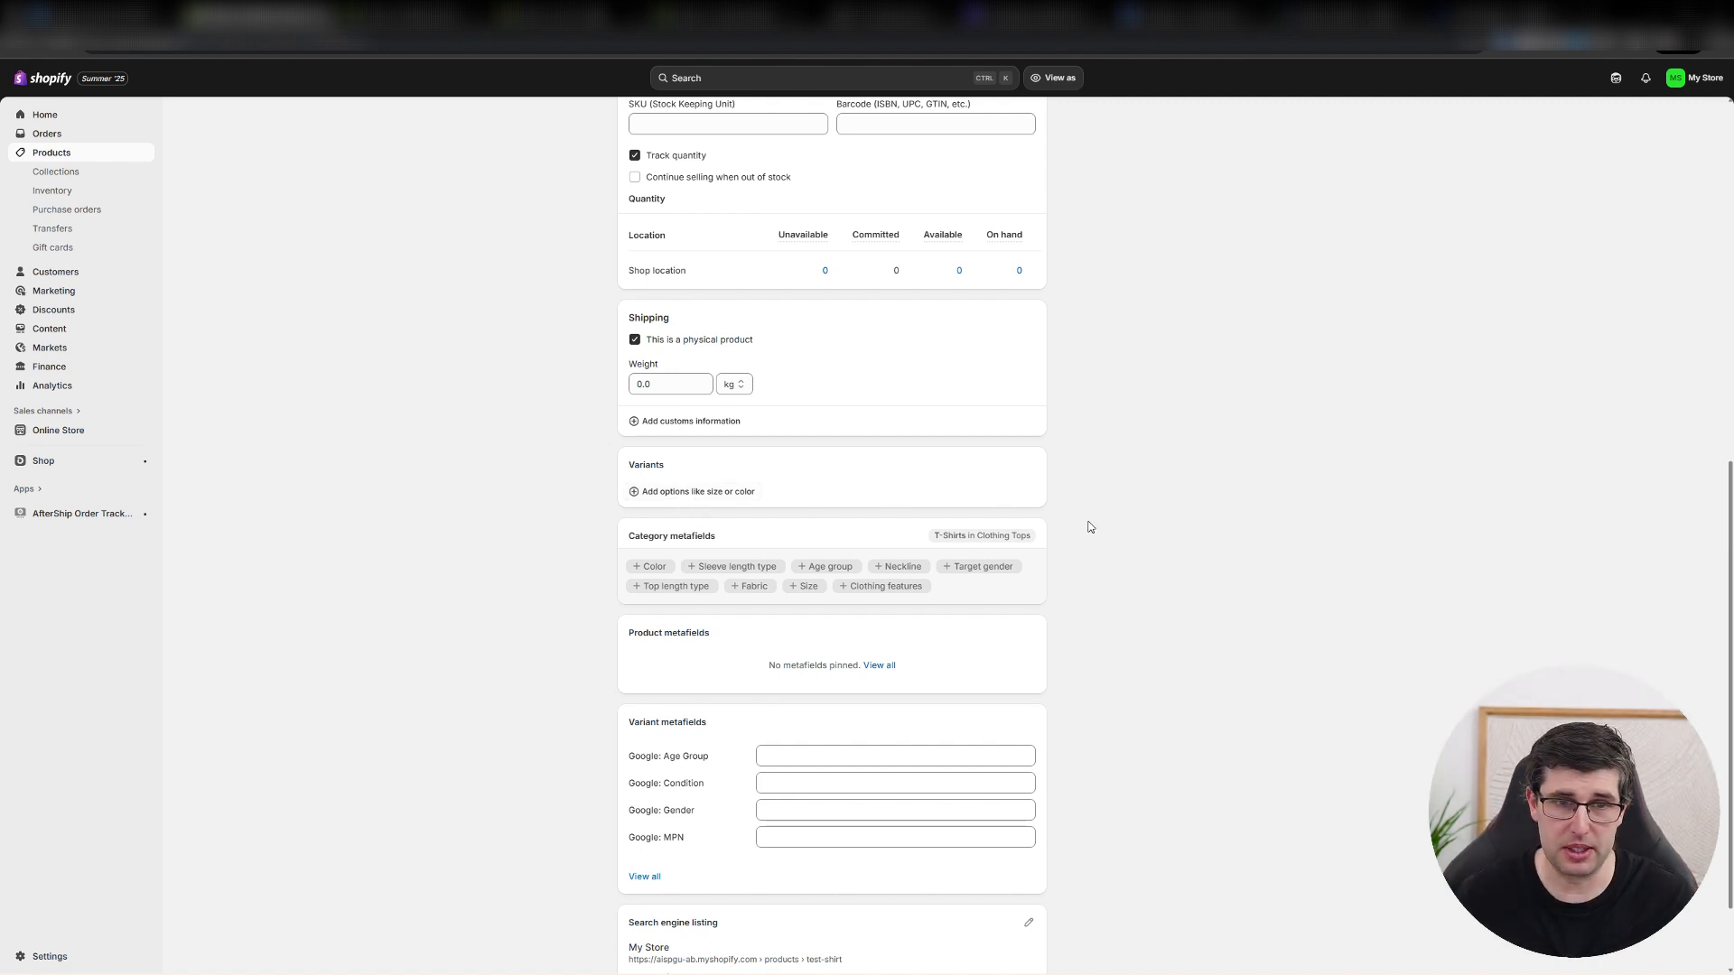
pyautogui.scroll(-1, 723, 581)
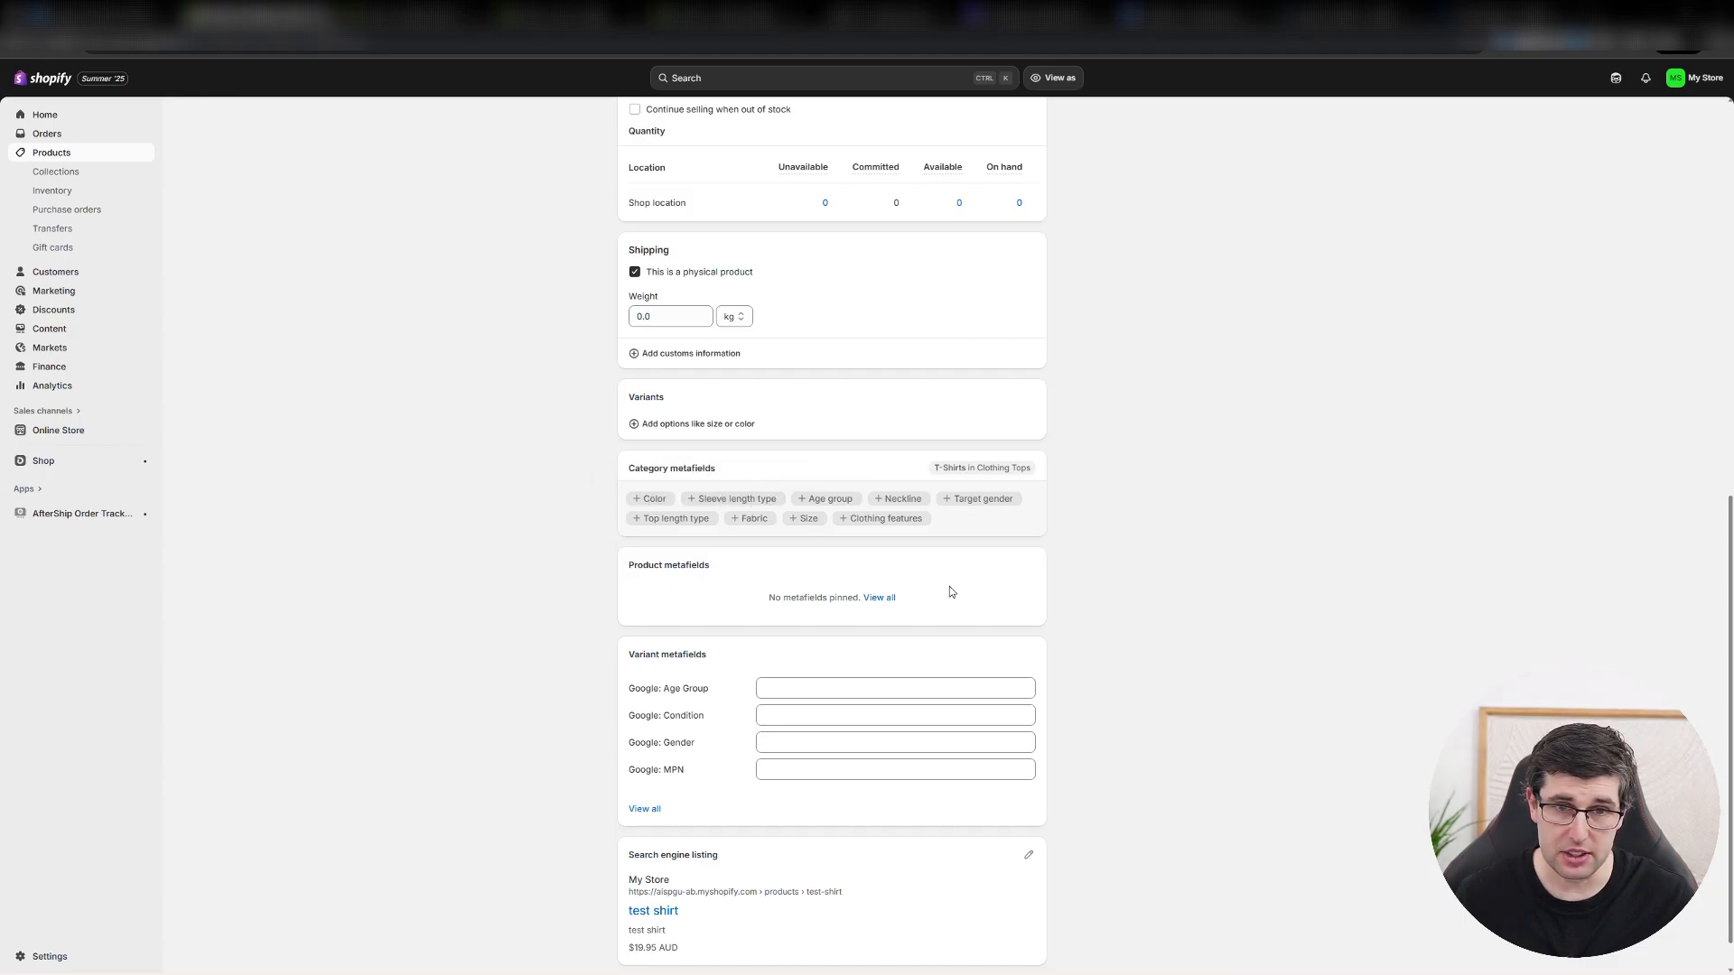
pyautogui.click(652, 499)
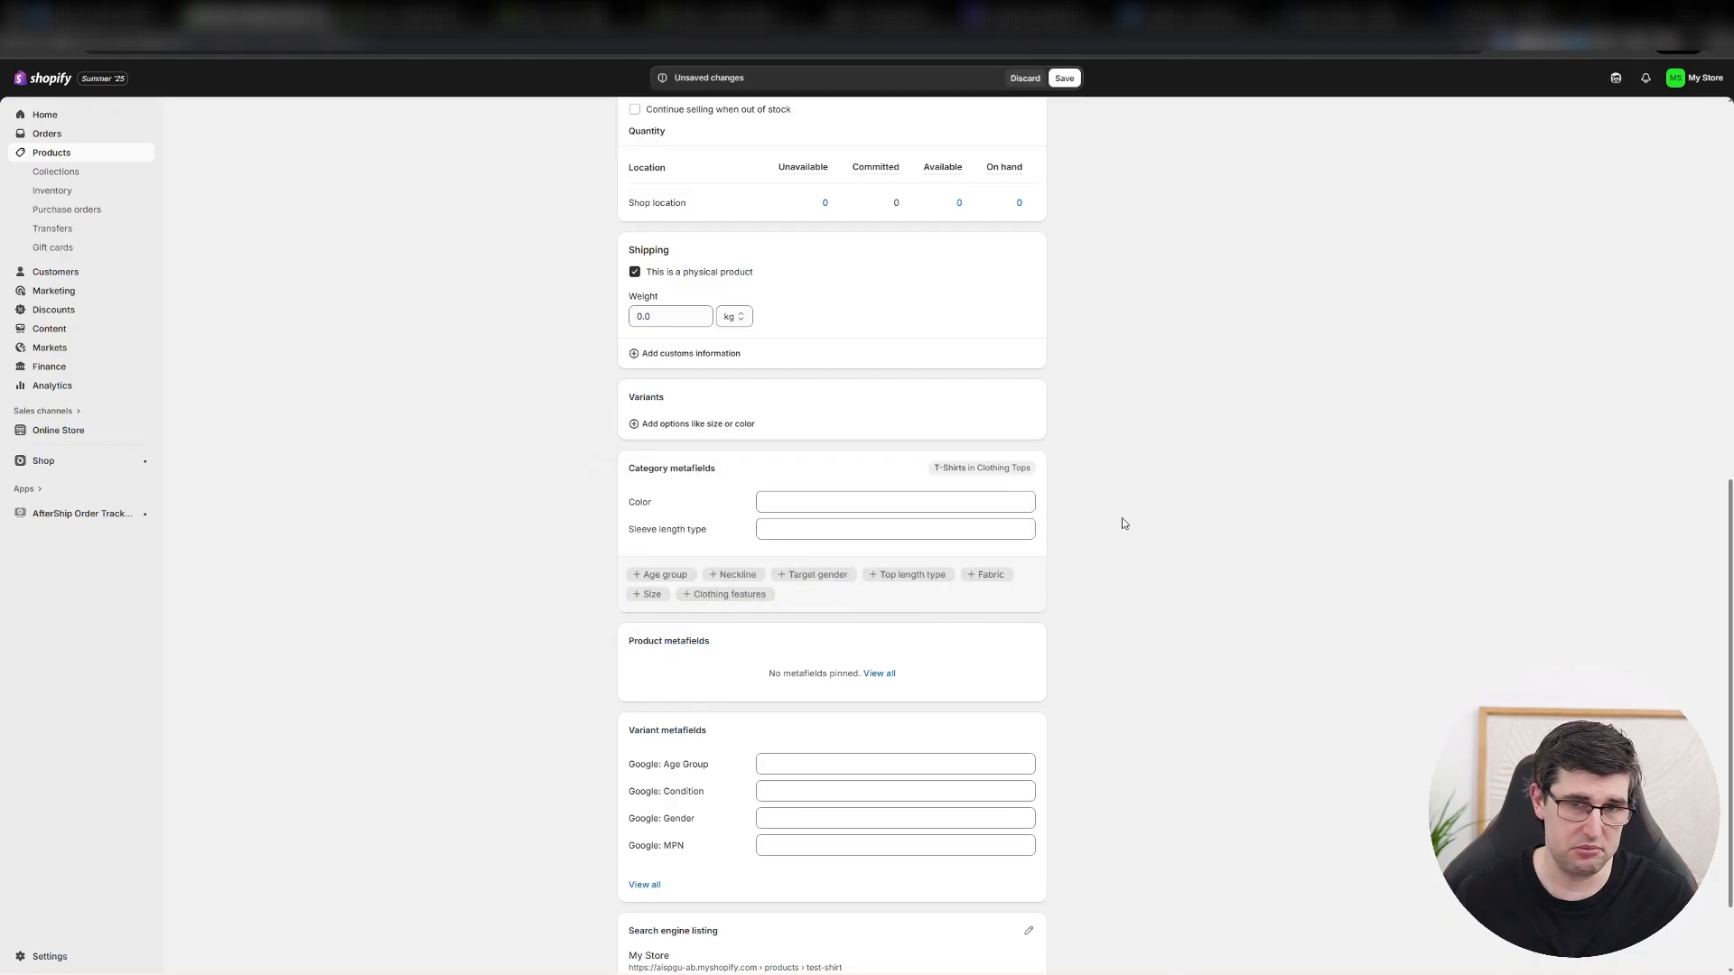
# Examine the recommended variant options and the Clothing Tops category choices without changing either.
pyautogui.click(661, 426)
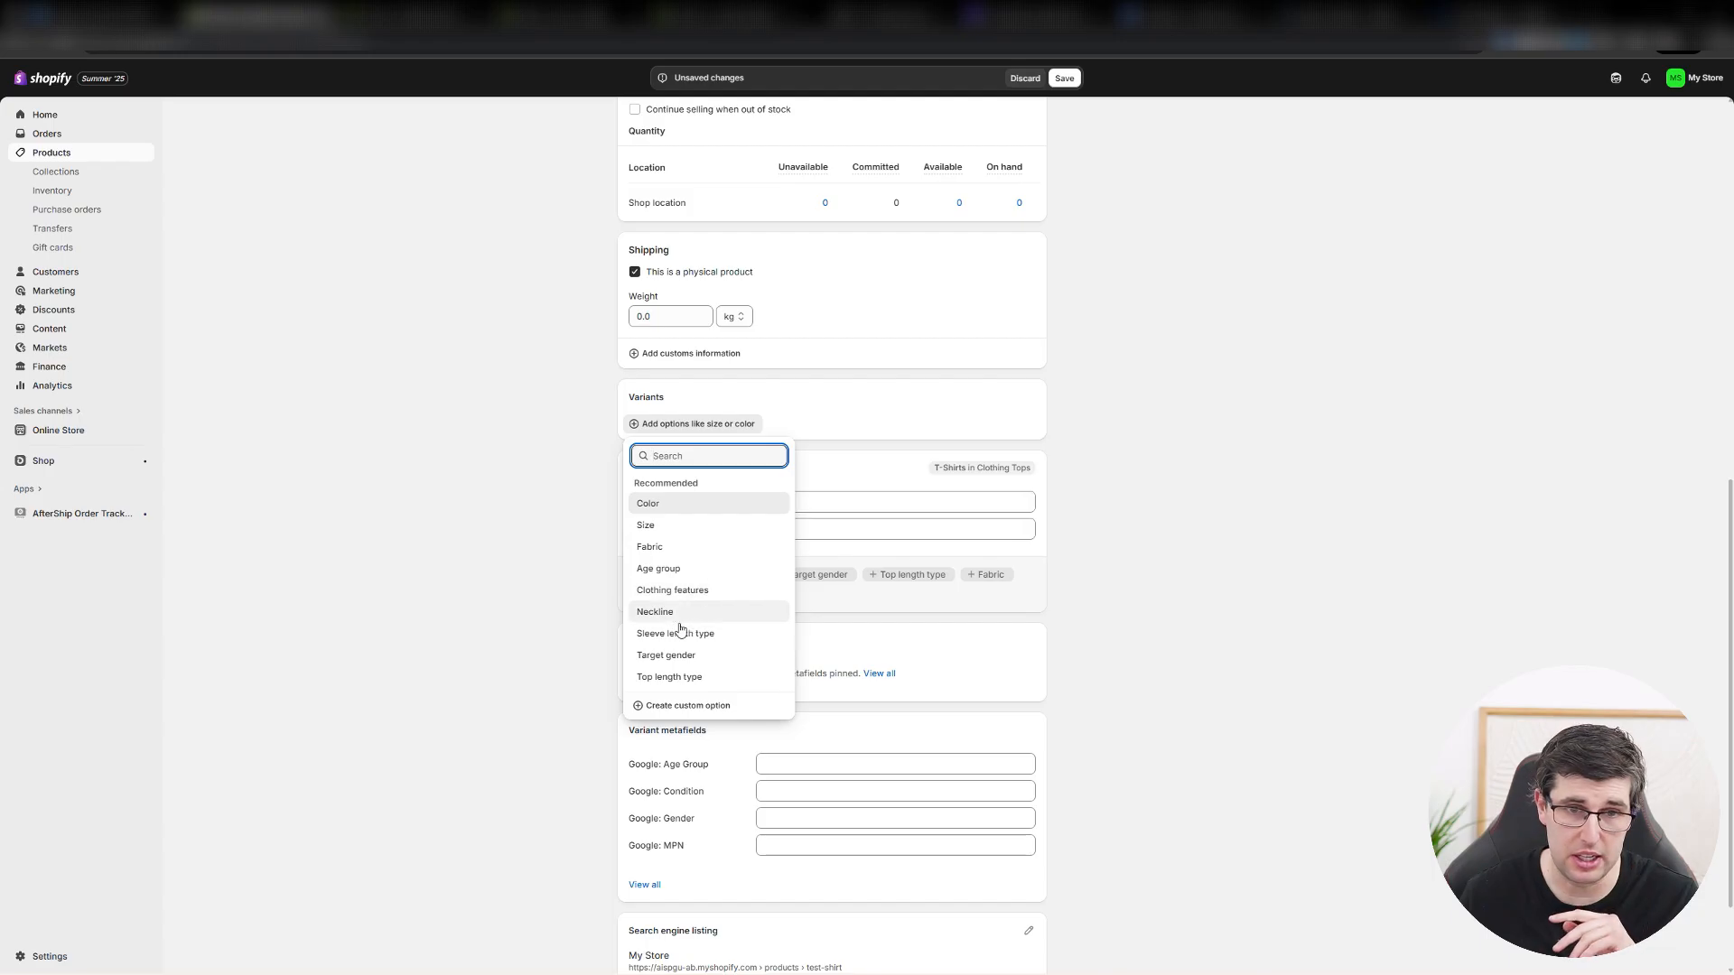
pyautogui.click(1145, 403)
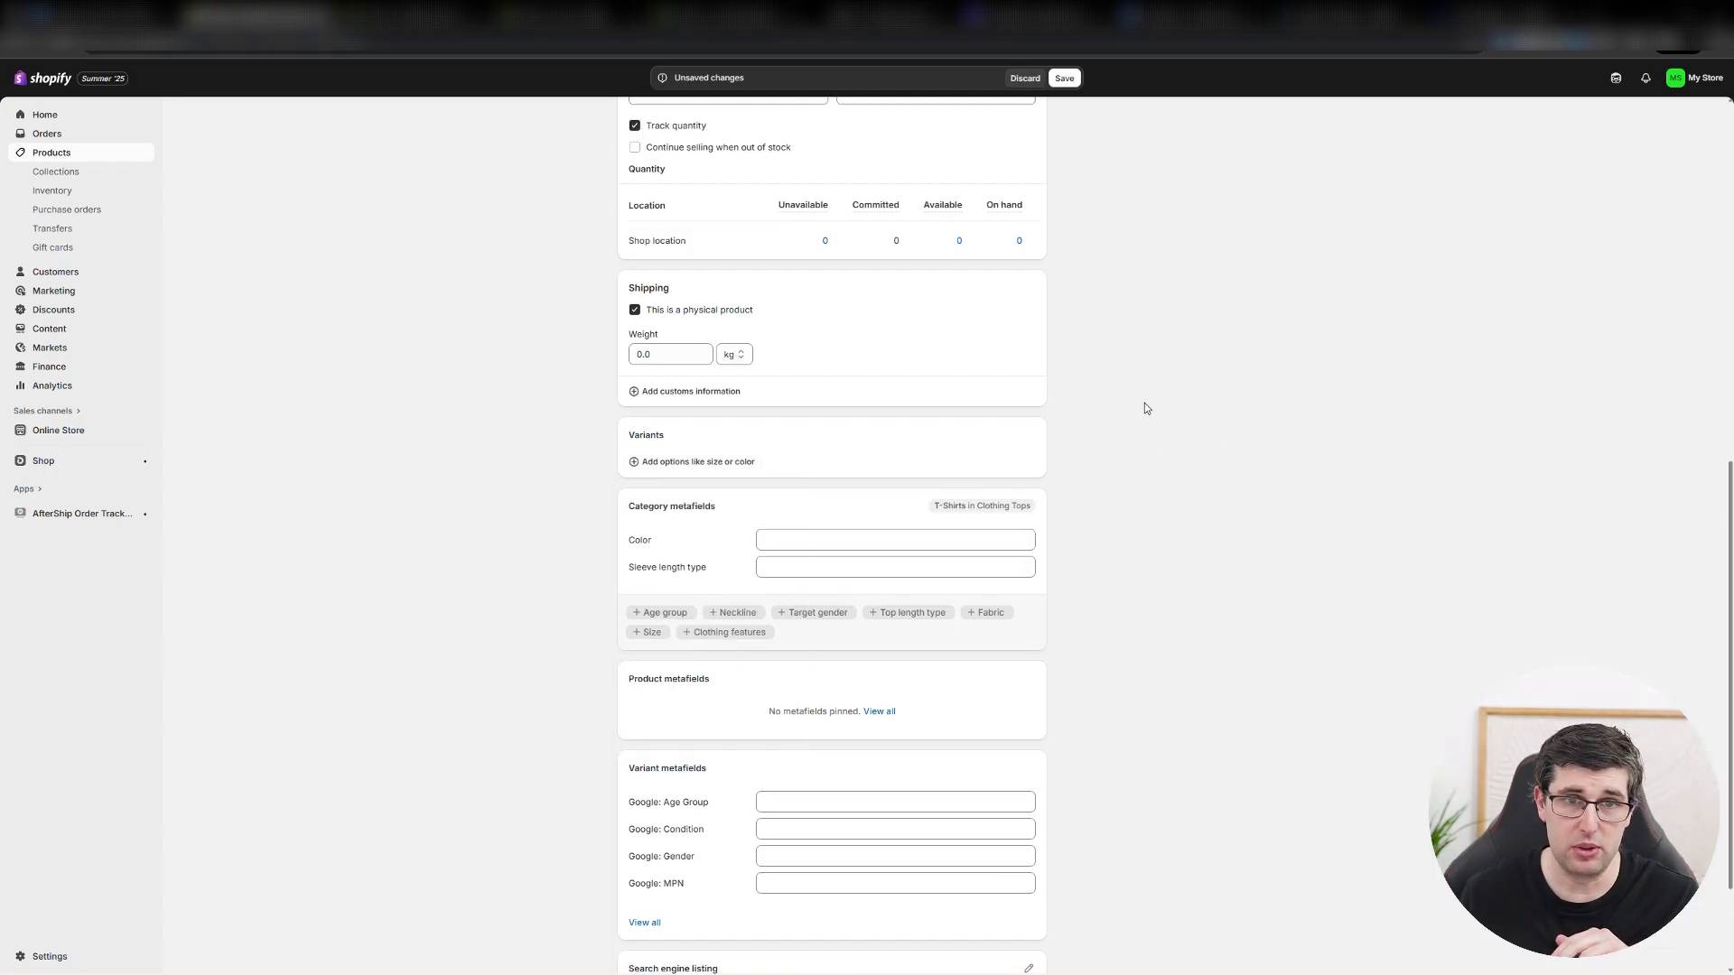
pyautogui.scroll(7, 1145, 403)
pyautogui.click(778, 452)
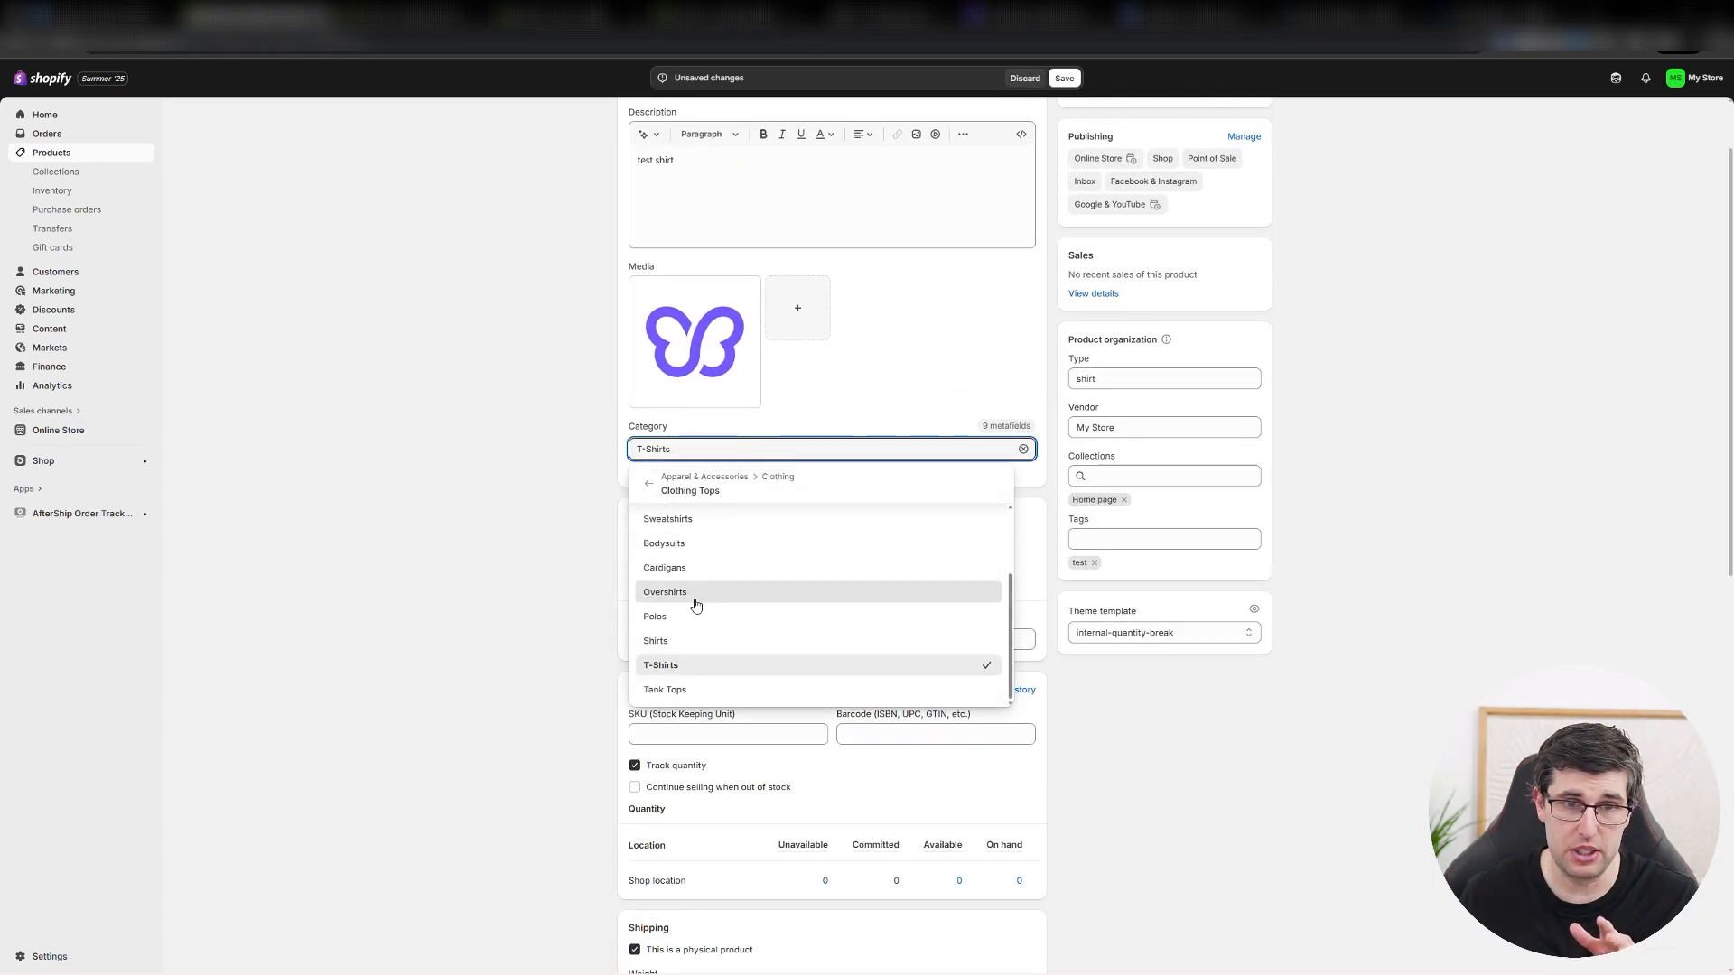
pyautogui.click(492, 543)
pyautogui.scroll(-6, 494, 545)
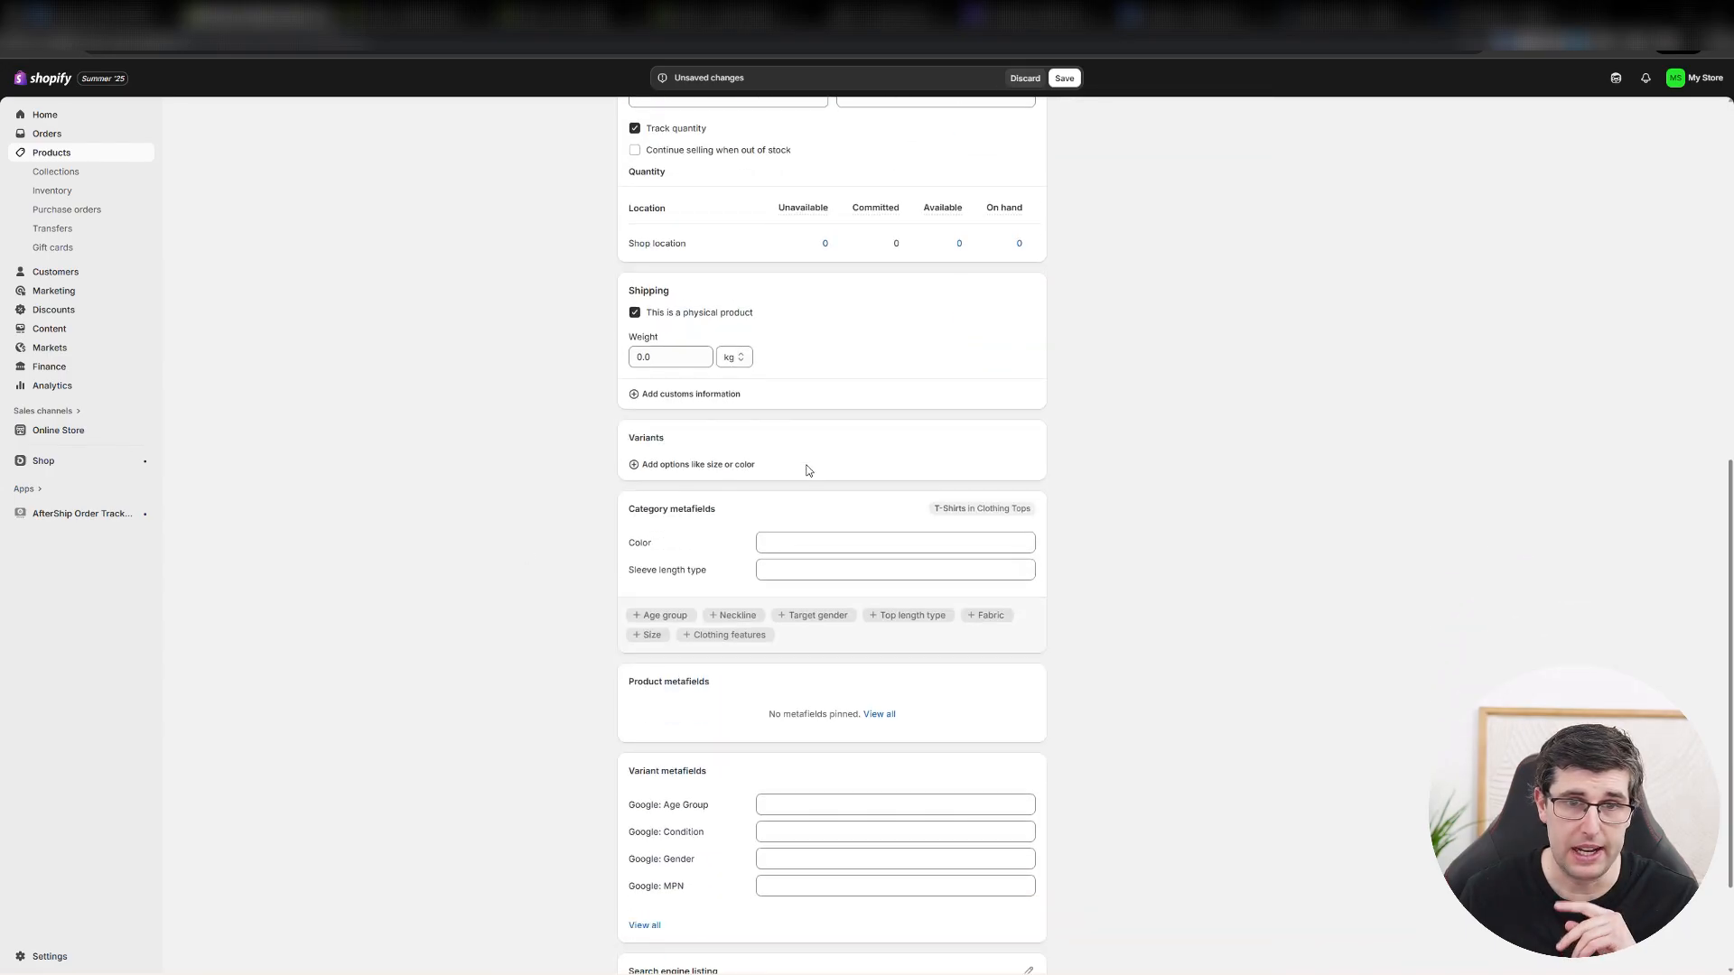
# Add a Color variant option to the product with the default entry Black as its value.
pyautogui.click(692, 461)
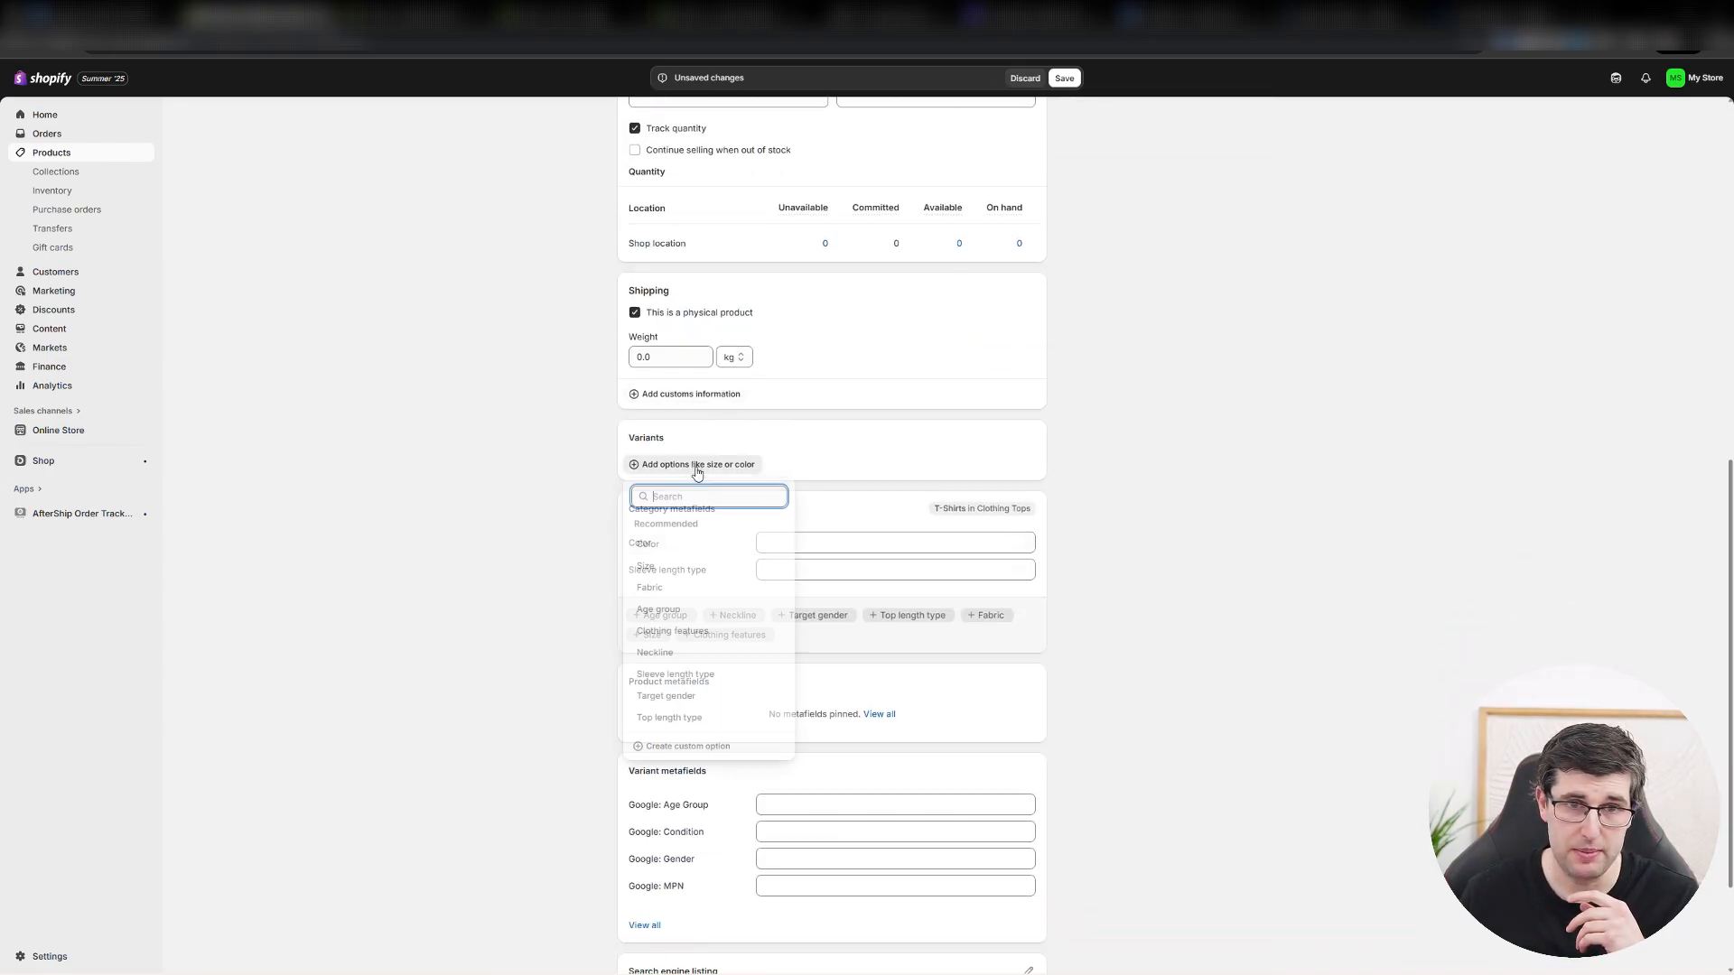
pyautogui.click(652, 546)
pyautogui.click(750, 526)
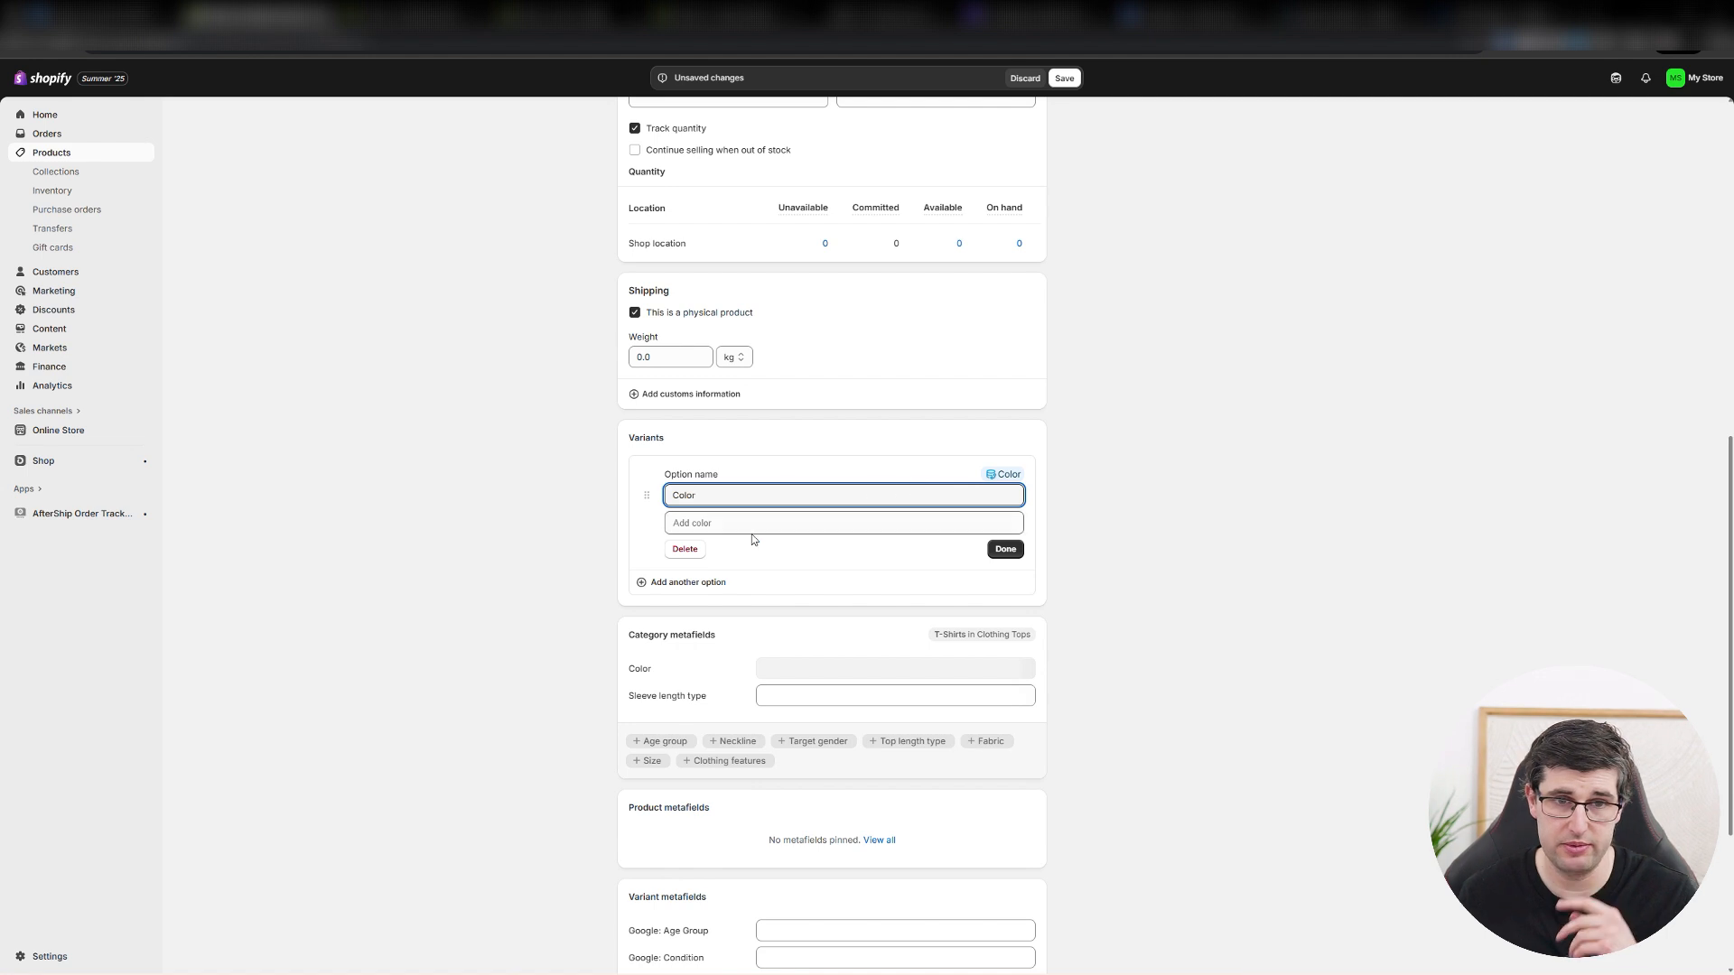
pyautogui.write('bla')
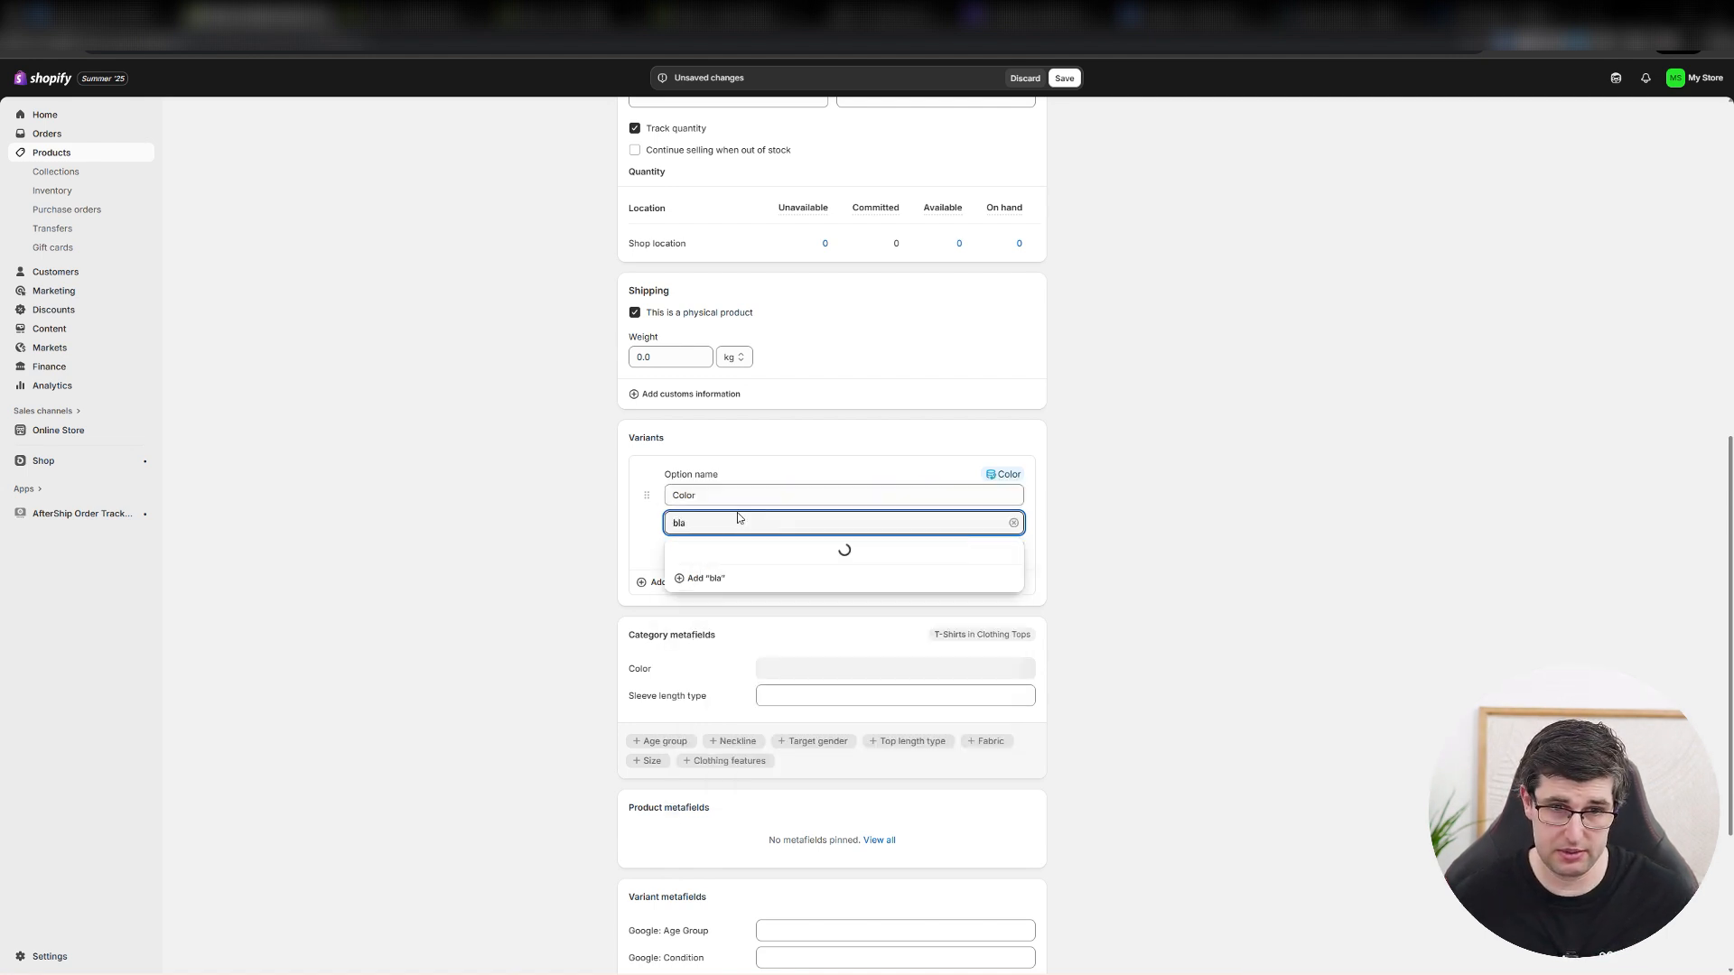
pyautogui.click(707, 584)
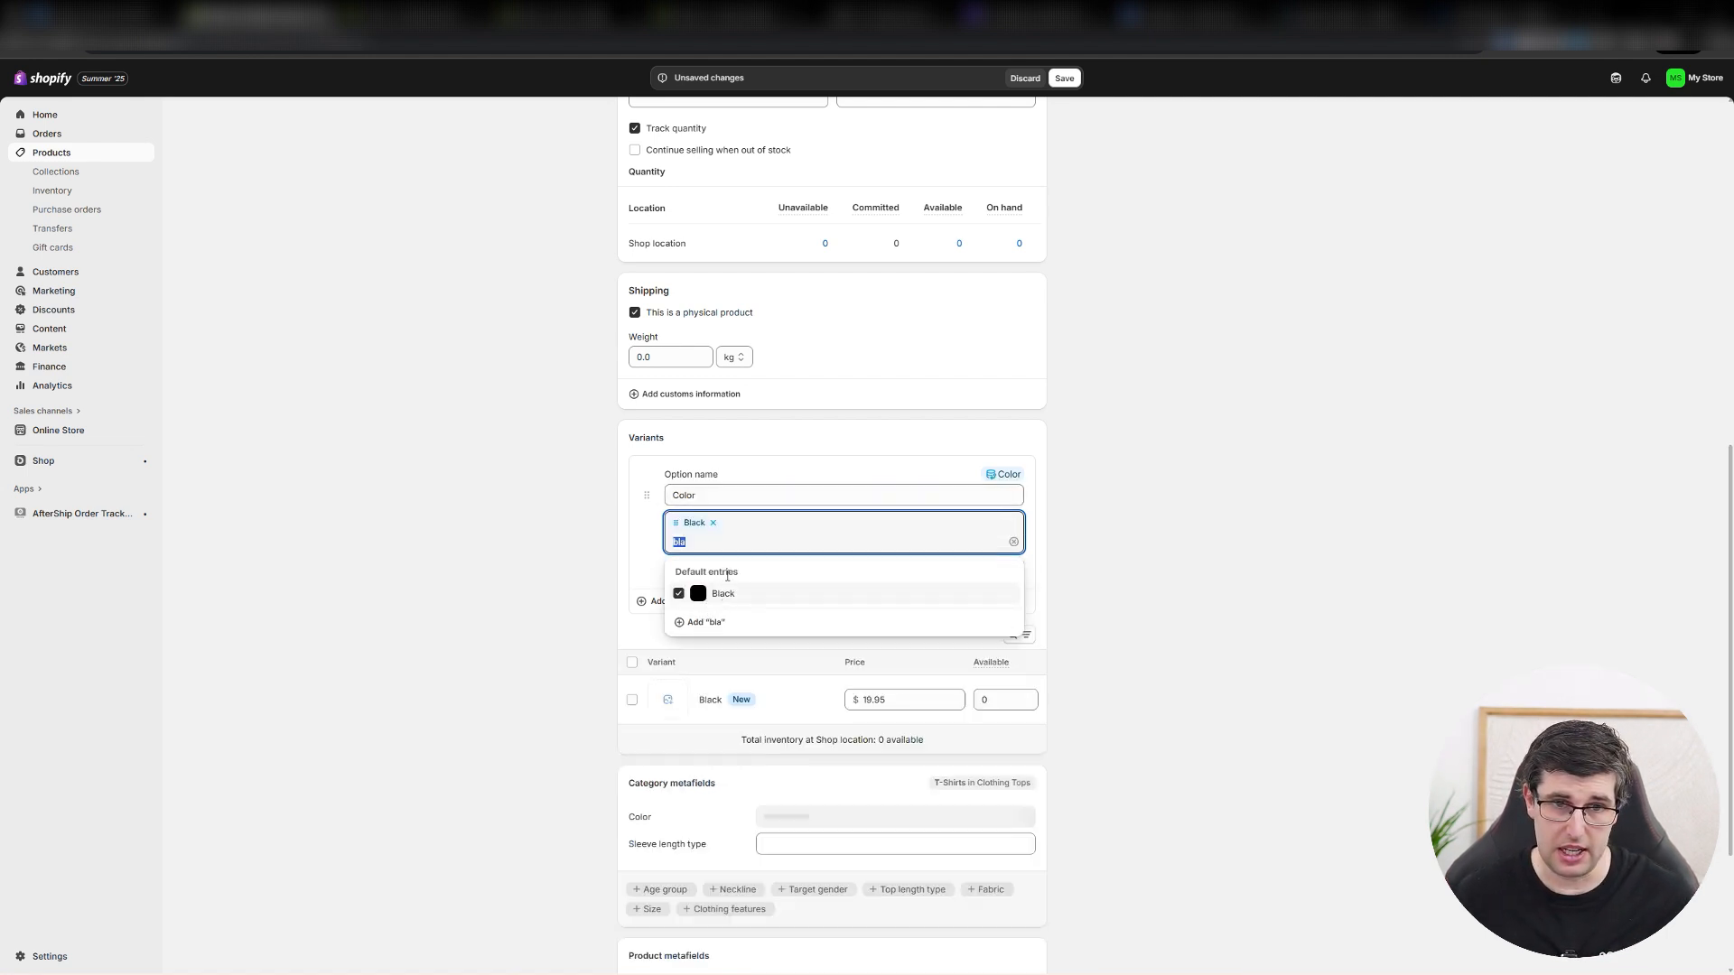
pyautogui.click(638, 551)
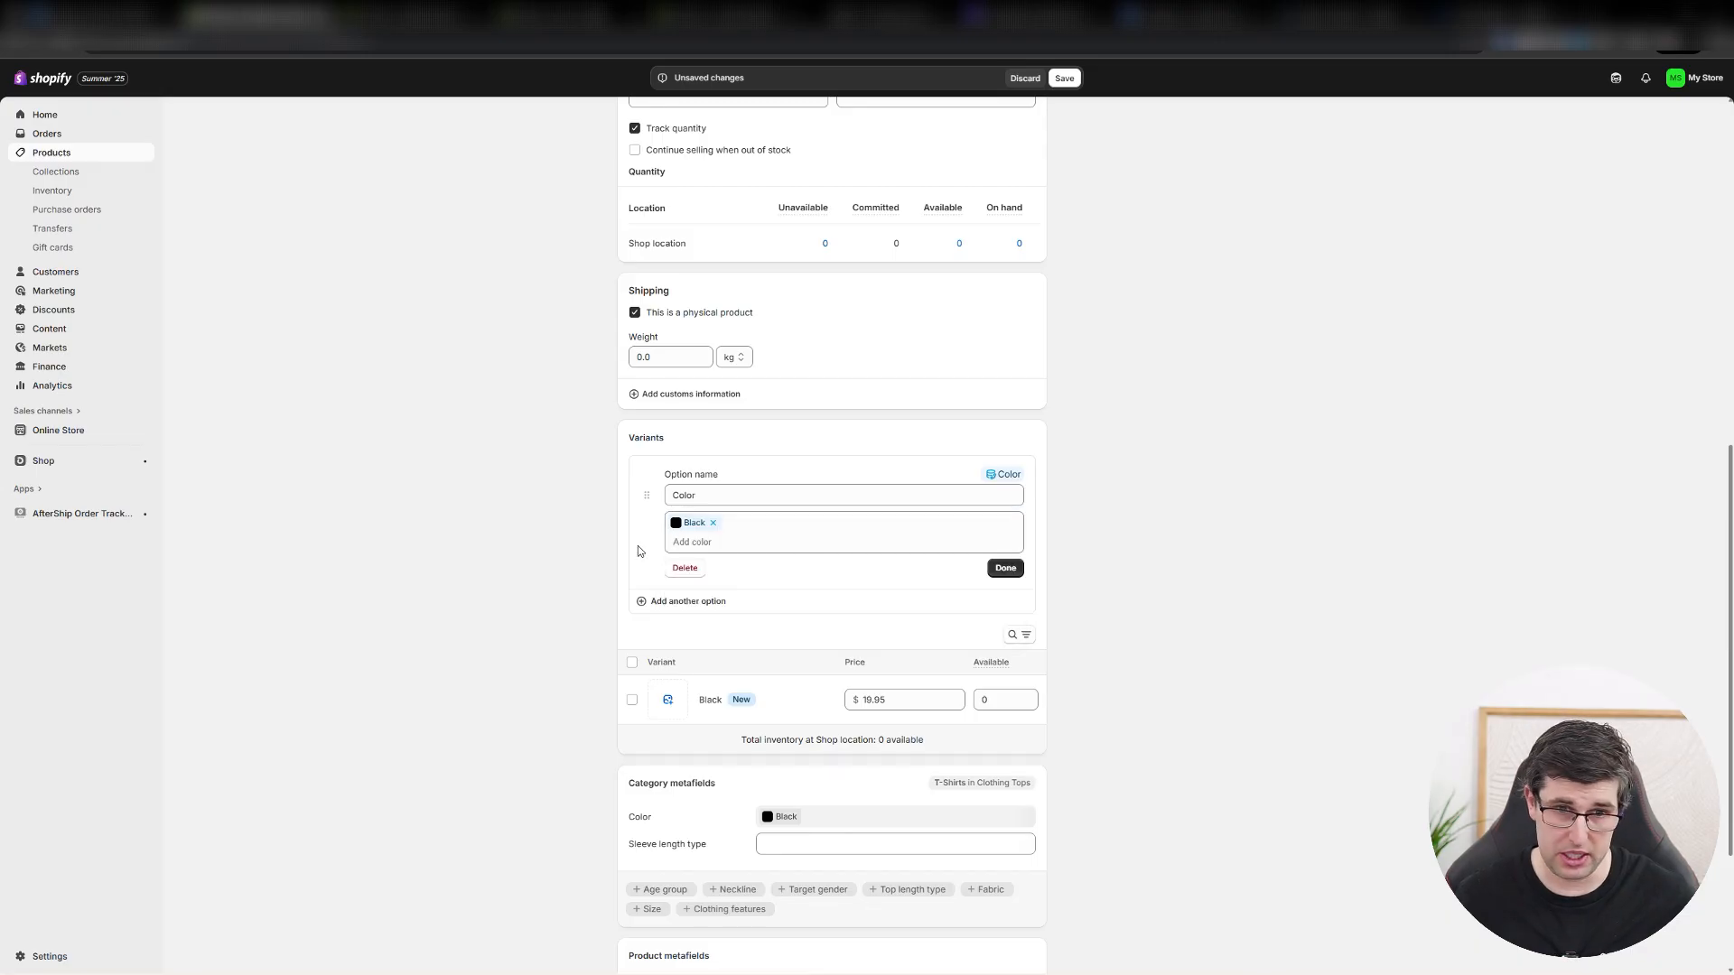
# Add the default entry Green as another value of the Color option.
pyautogui.click(732, 540)
pyautogui.write('gree')
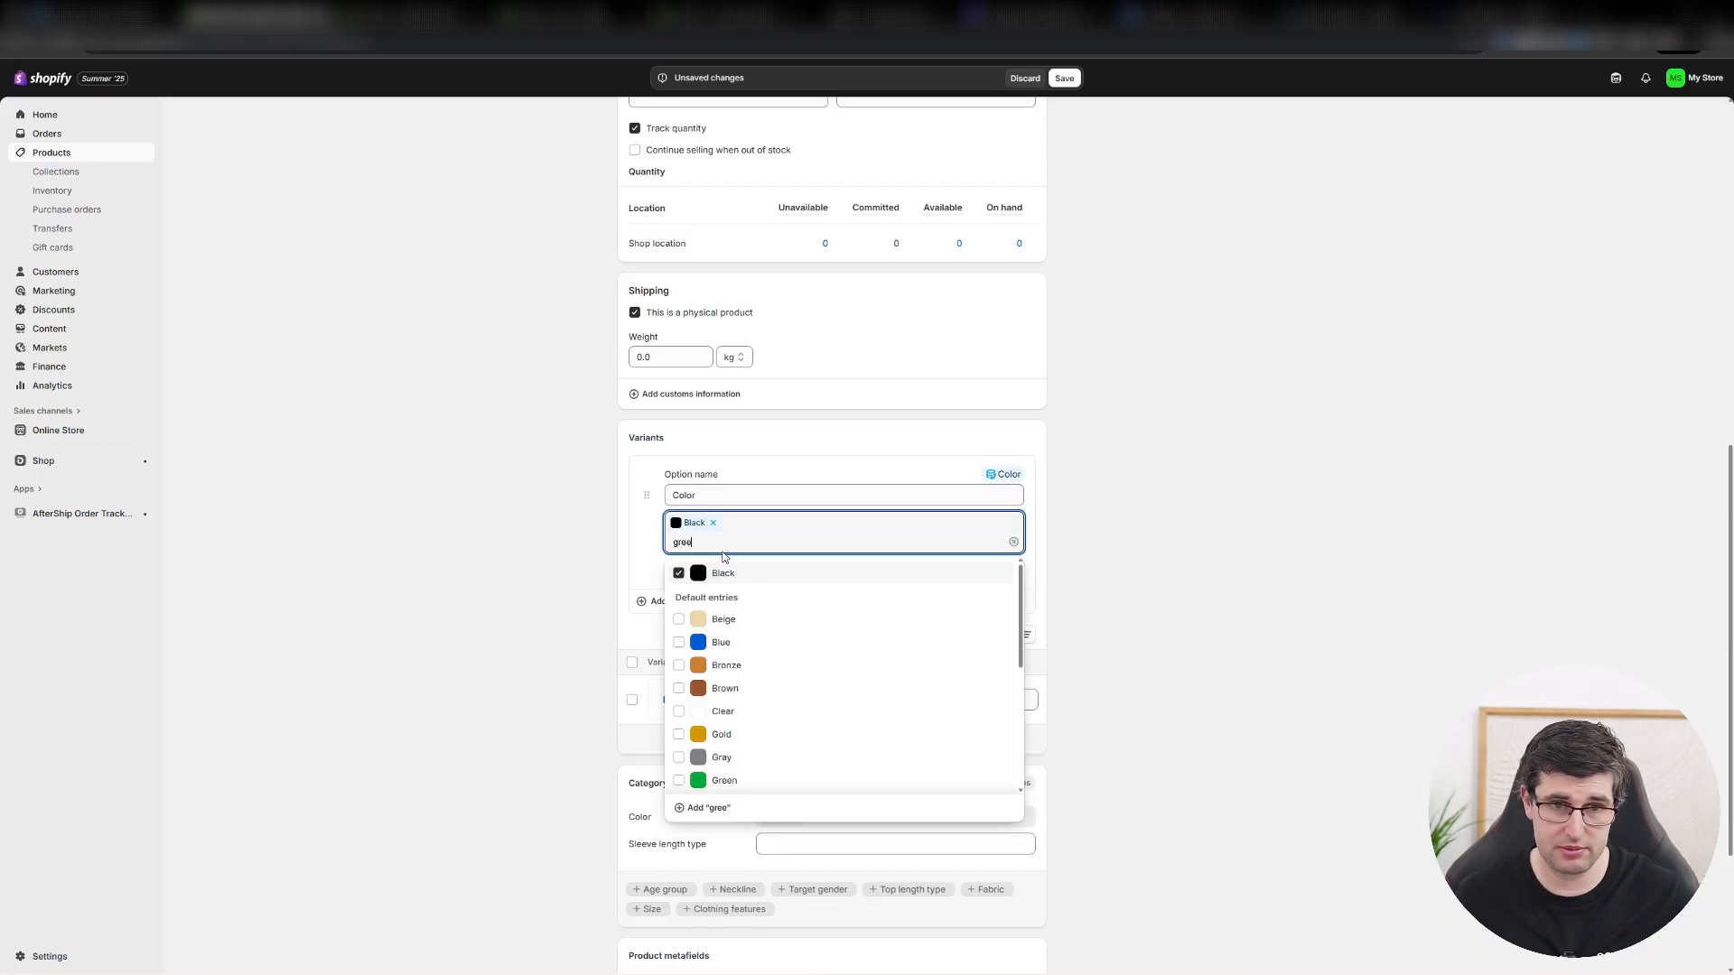
pyautogui.click(699, 619)
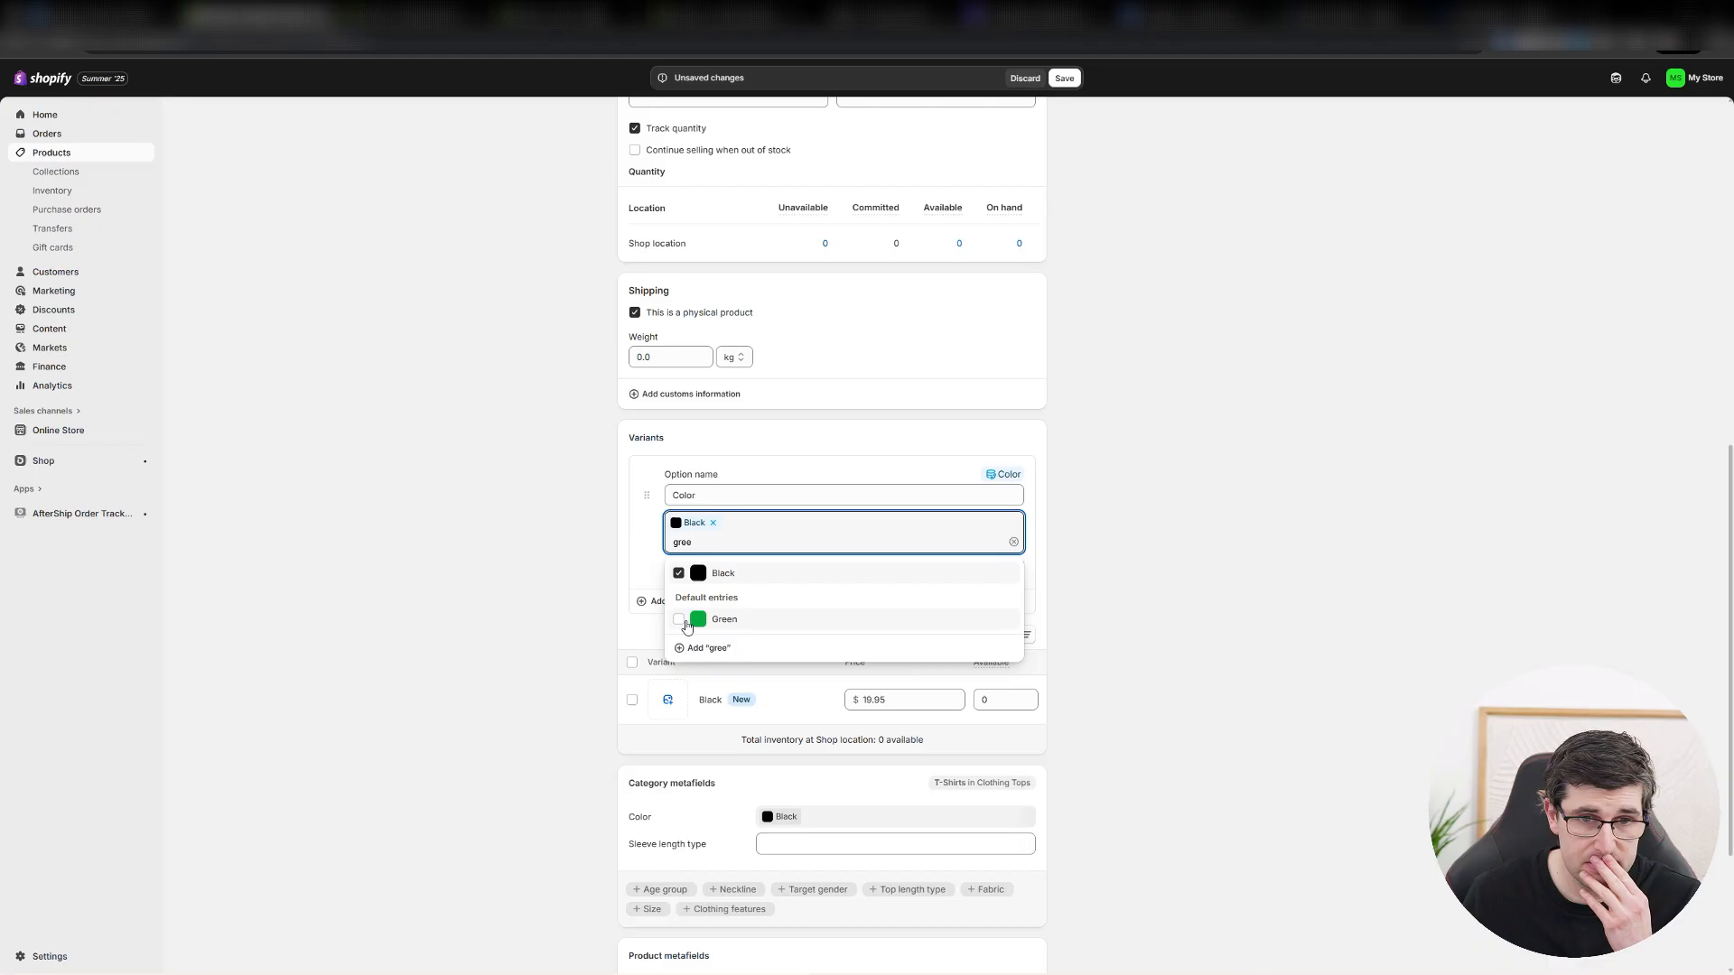
# Finish editing the Color variant option with its Black and Green values.
pyautogui.click(620, 578)
pyautogui.scroll(-3, 620, 559)
pyautogui.click(1002, 290)
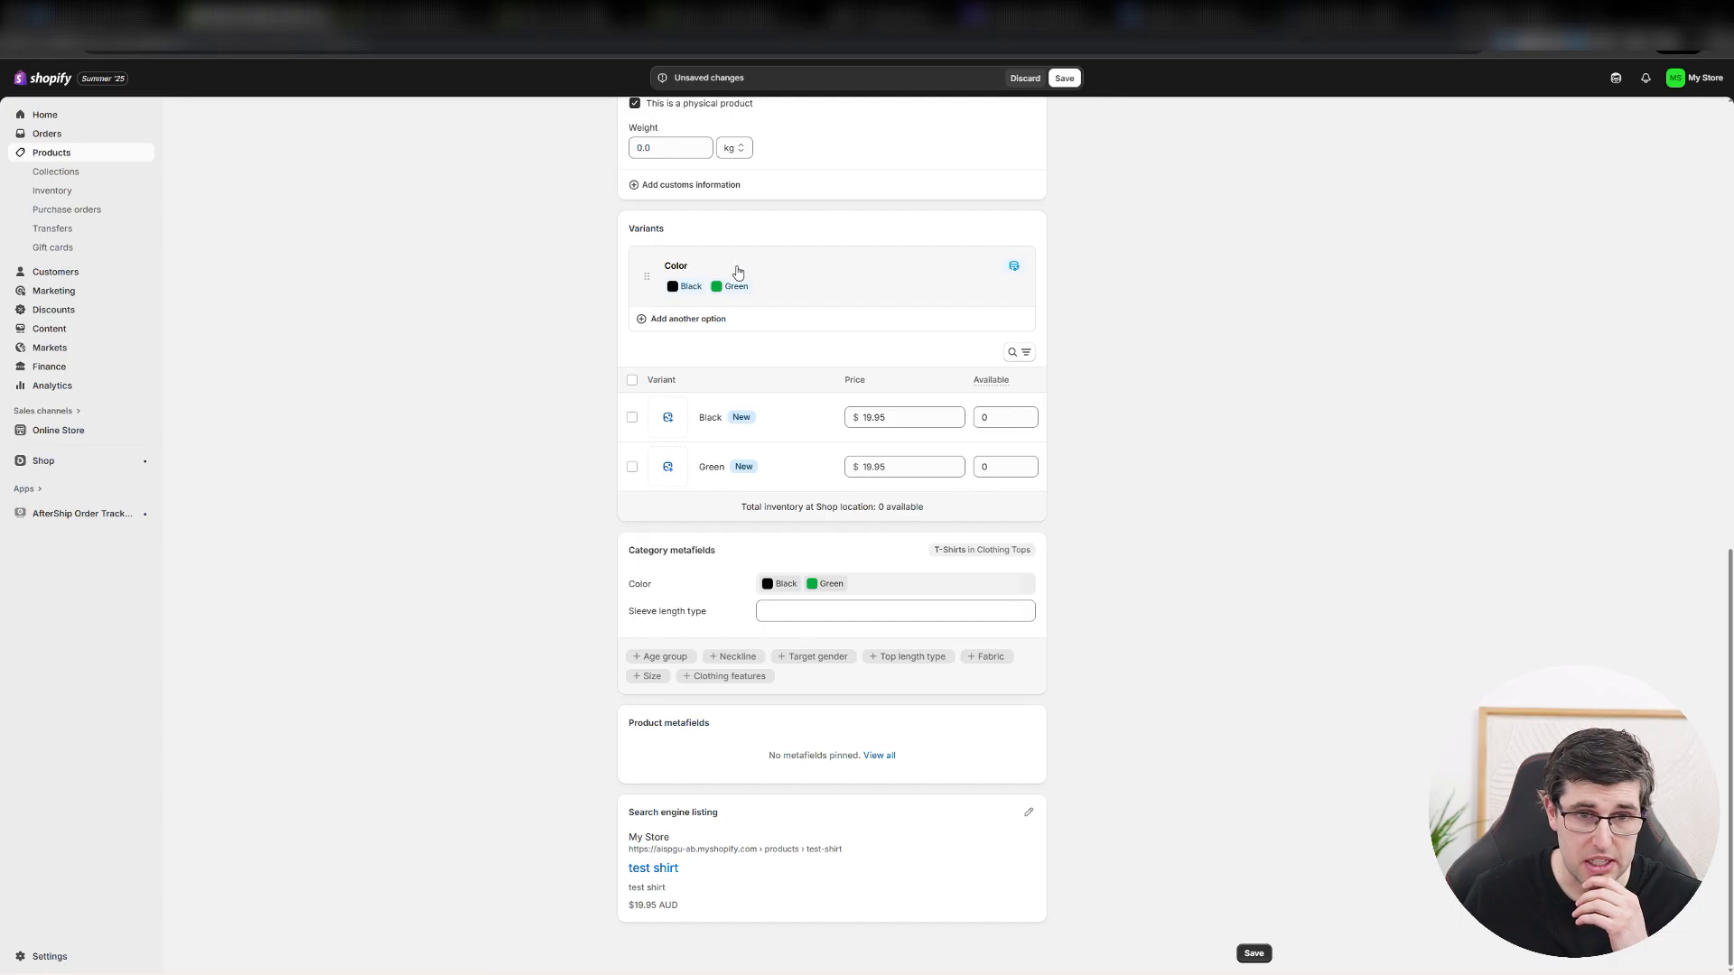
# Add an Age group variant option with the values 0-6 months, 6-12 months and 1-2 years, and save the product.
pyautogui.click(666, 325)
pyautogui.click(689, 442)
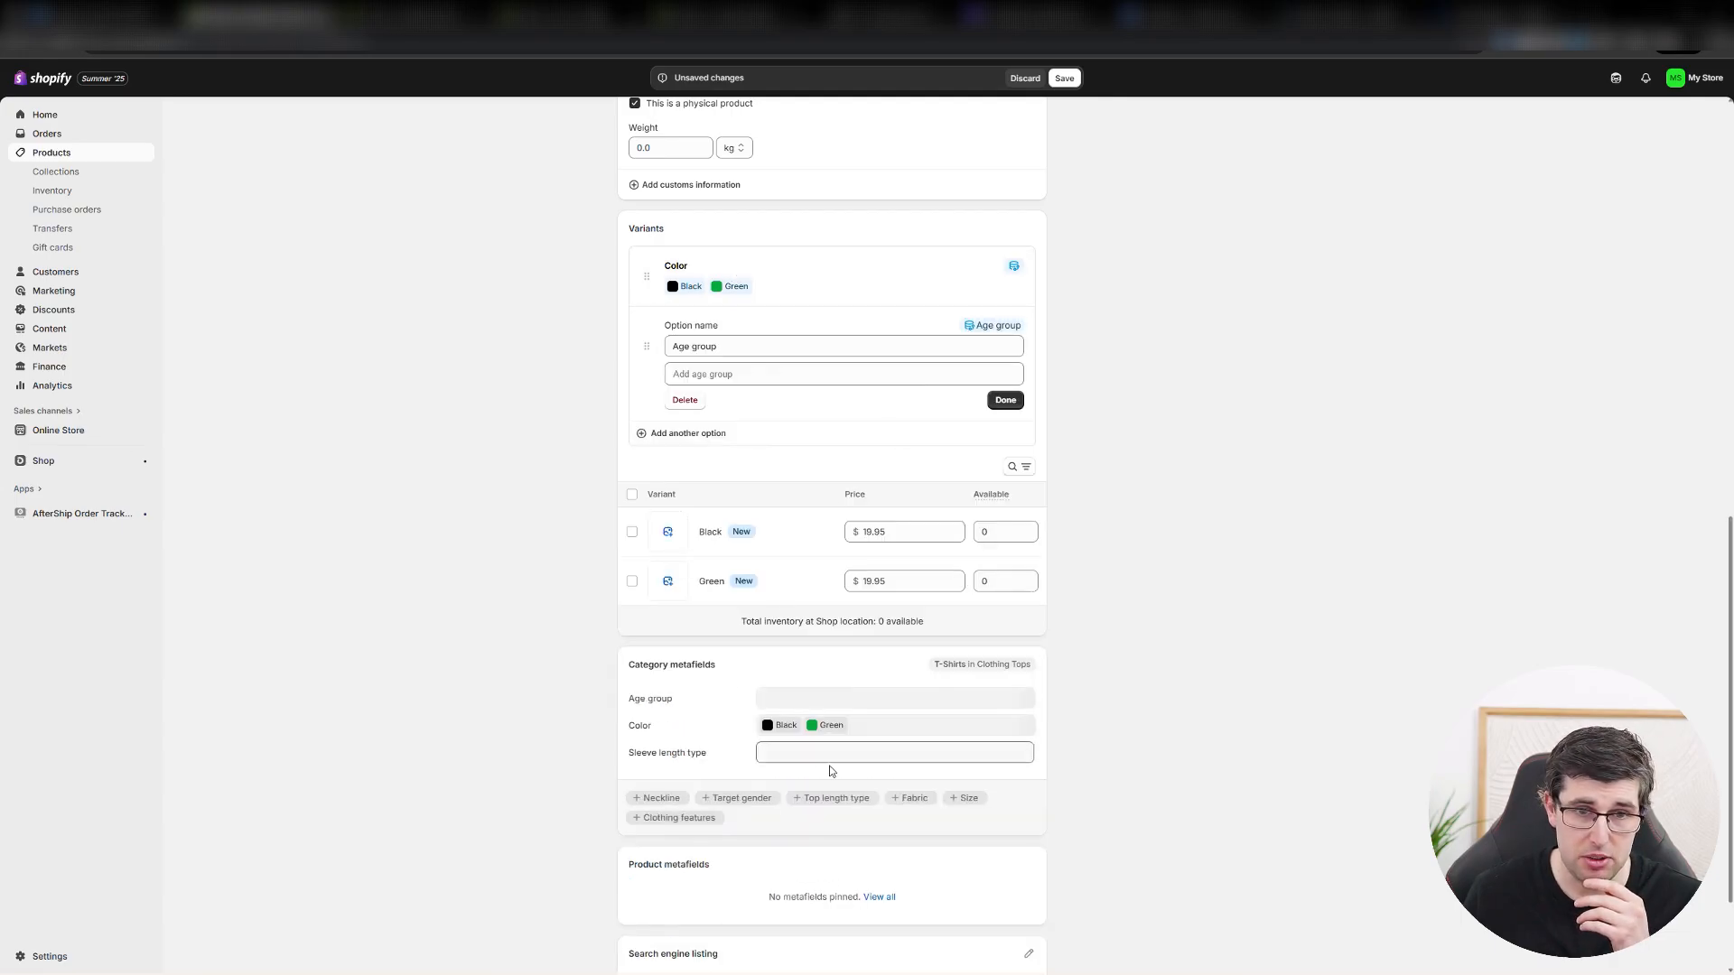
pyautogui.click(734, 375)
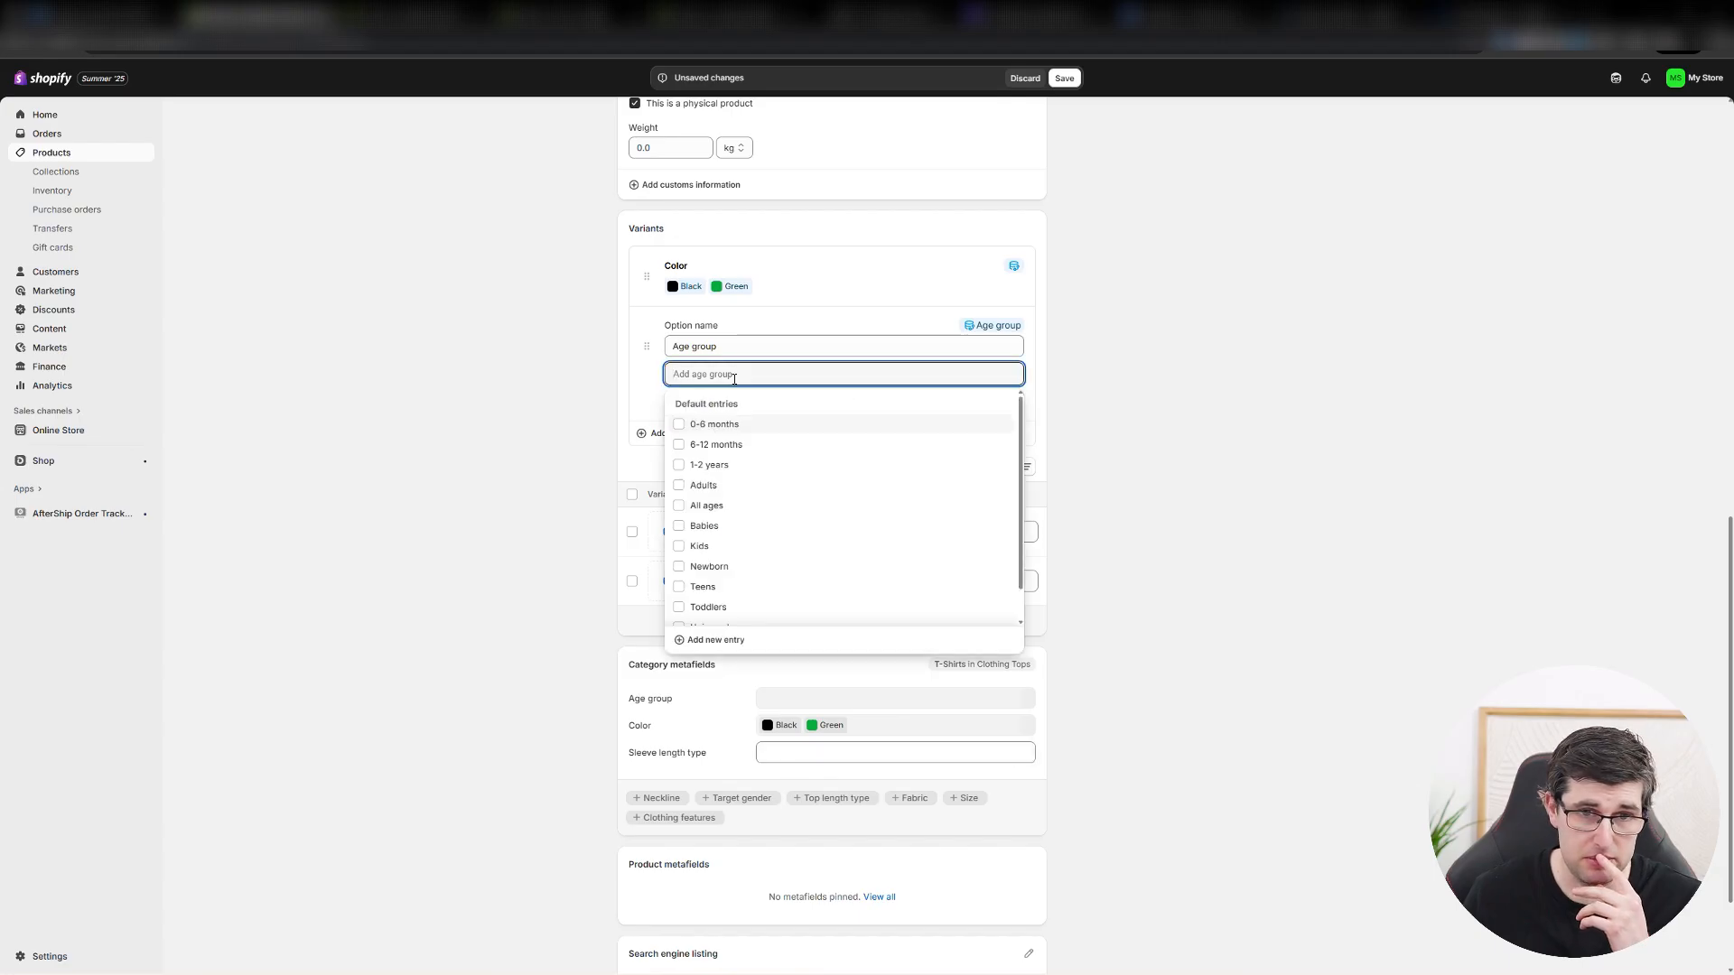
pyautogui.click(713, 425)
pyautogui.click(714, 463)
pyautogui.click(709, 484)
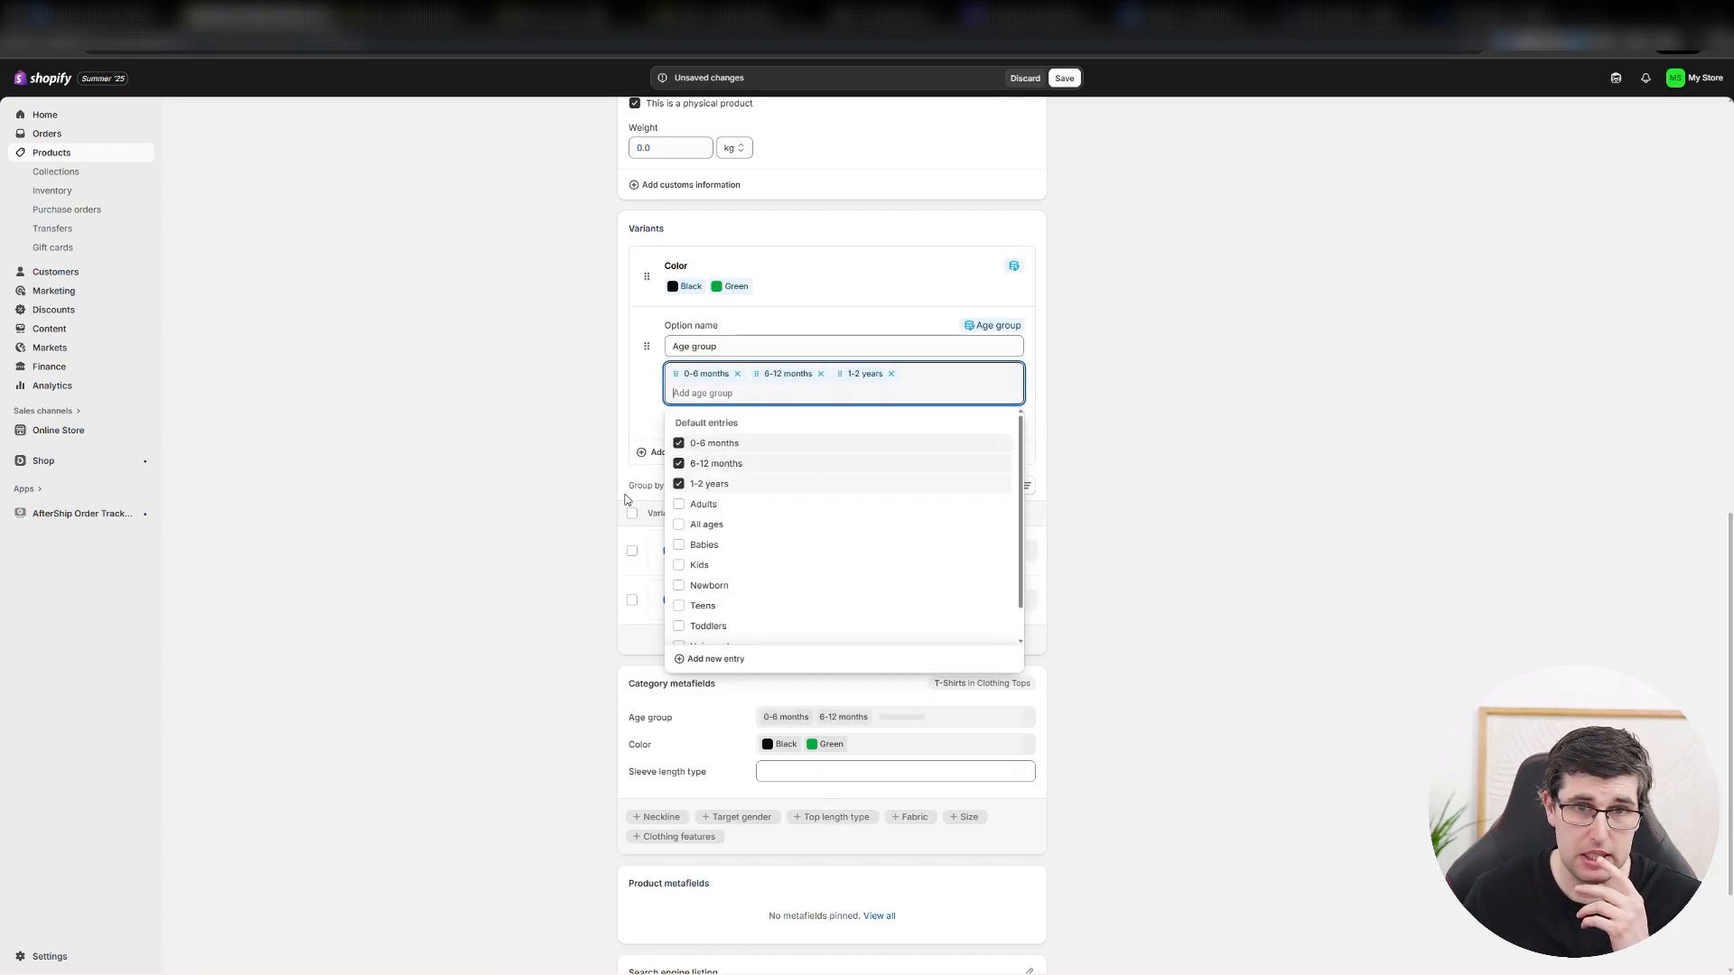
pyautogui.click(536, 484)
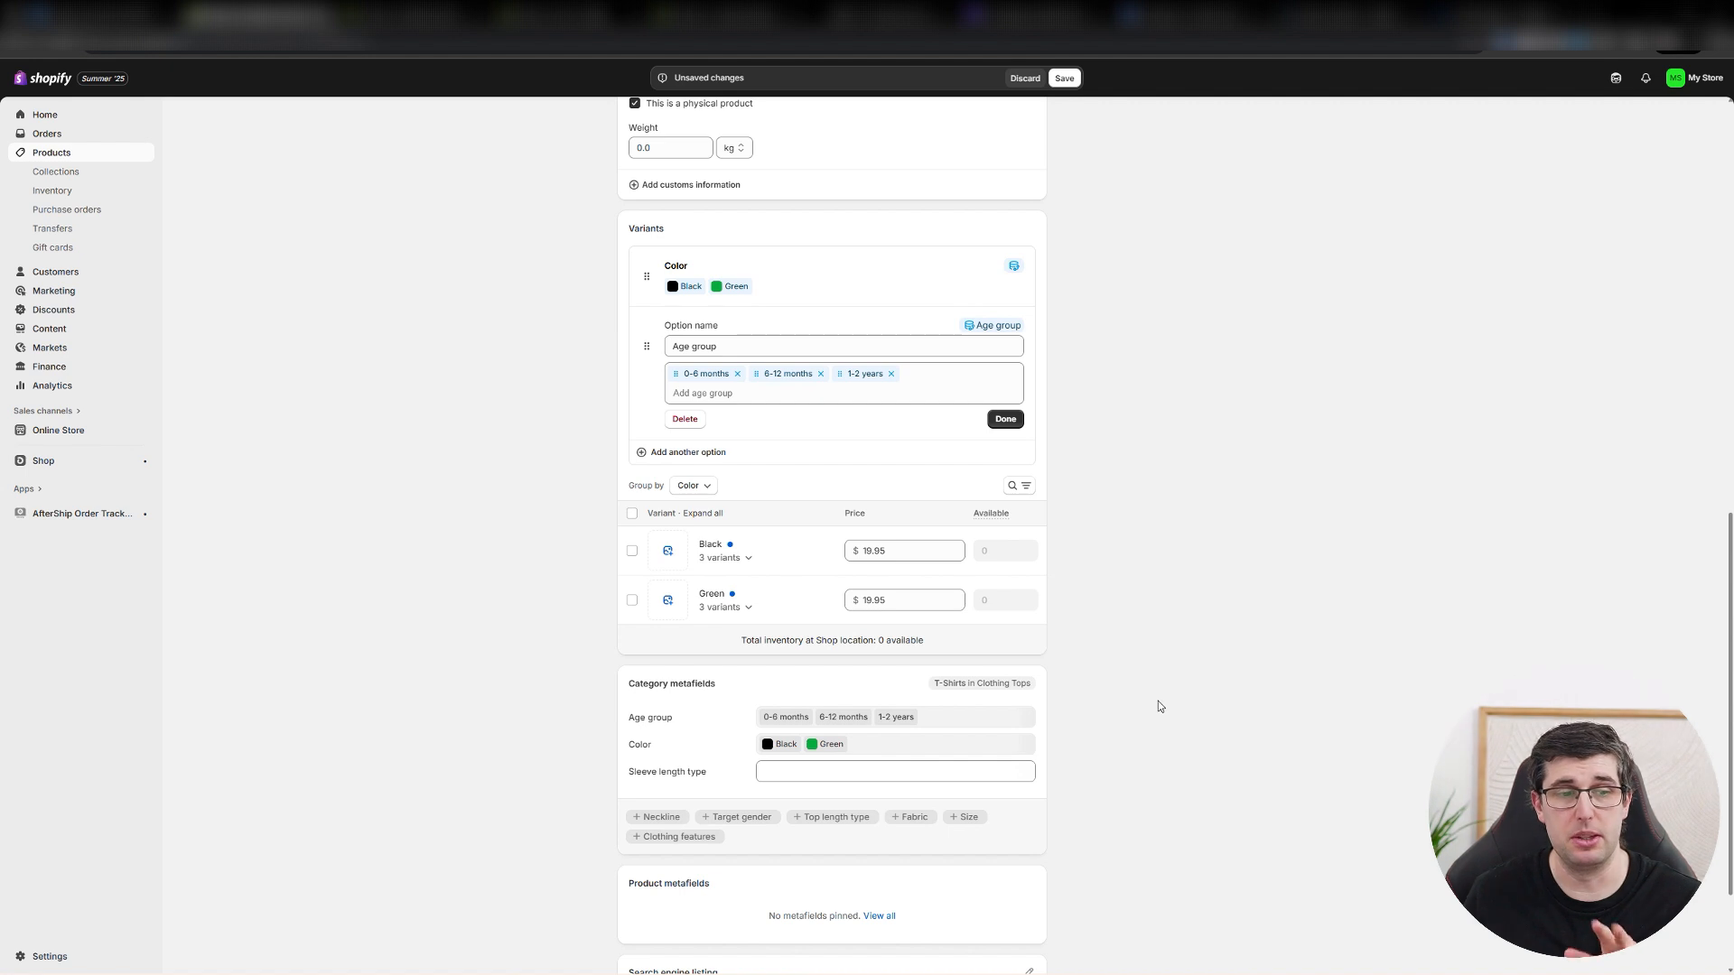
pyautogui.scroll(-2, 1159, 706)
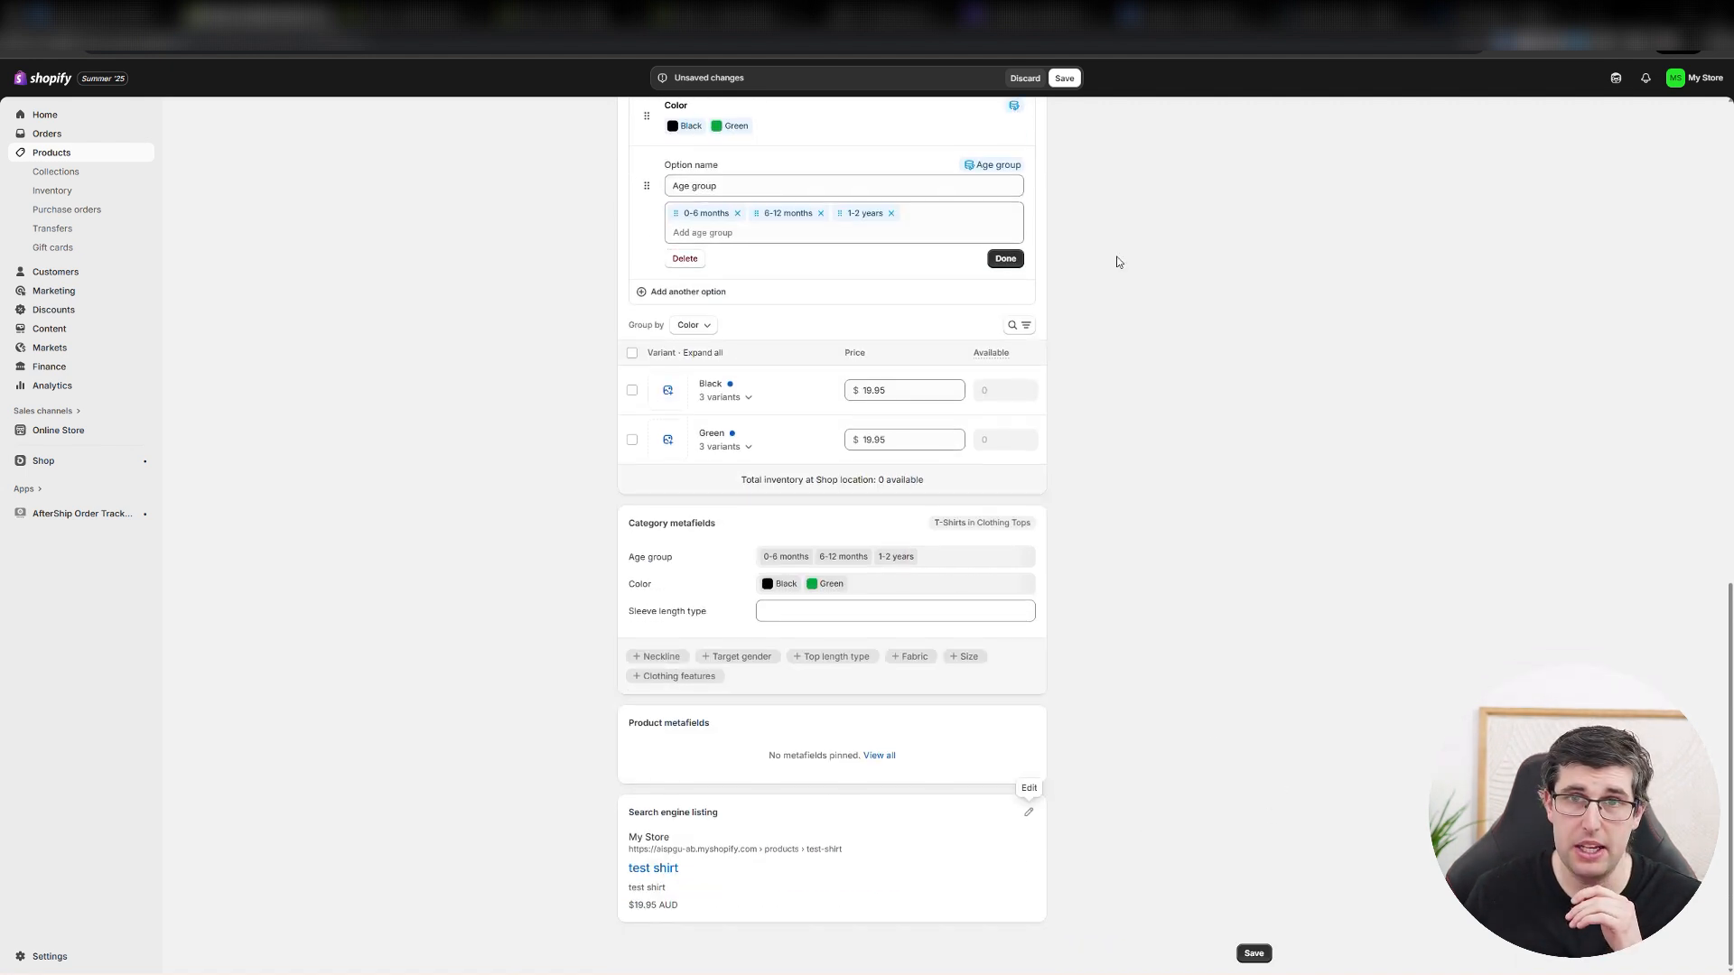
pyautogui.click(1062, 79)
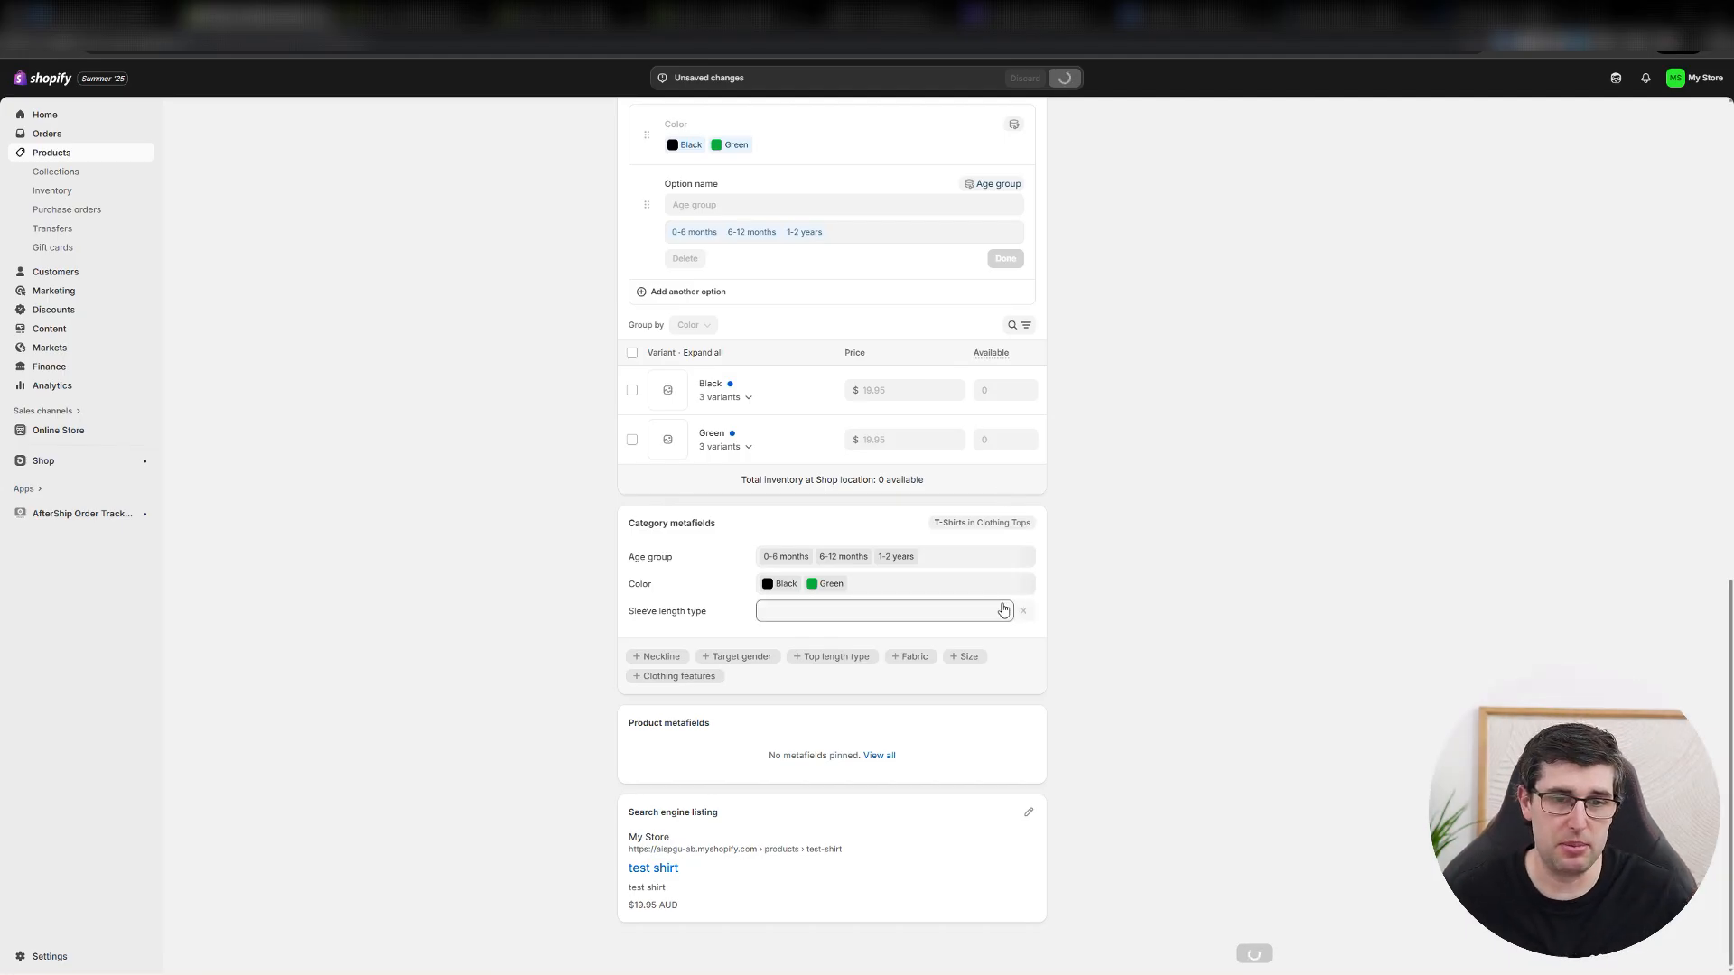
# Open the product's search engine listing for editing and examine its page title, meta description and URL handle fields.
pyautogui.click(1028, 818)
pyautogui.scroll(-3, 805, 824)
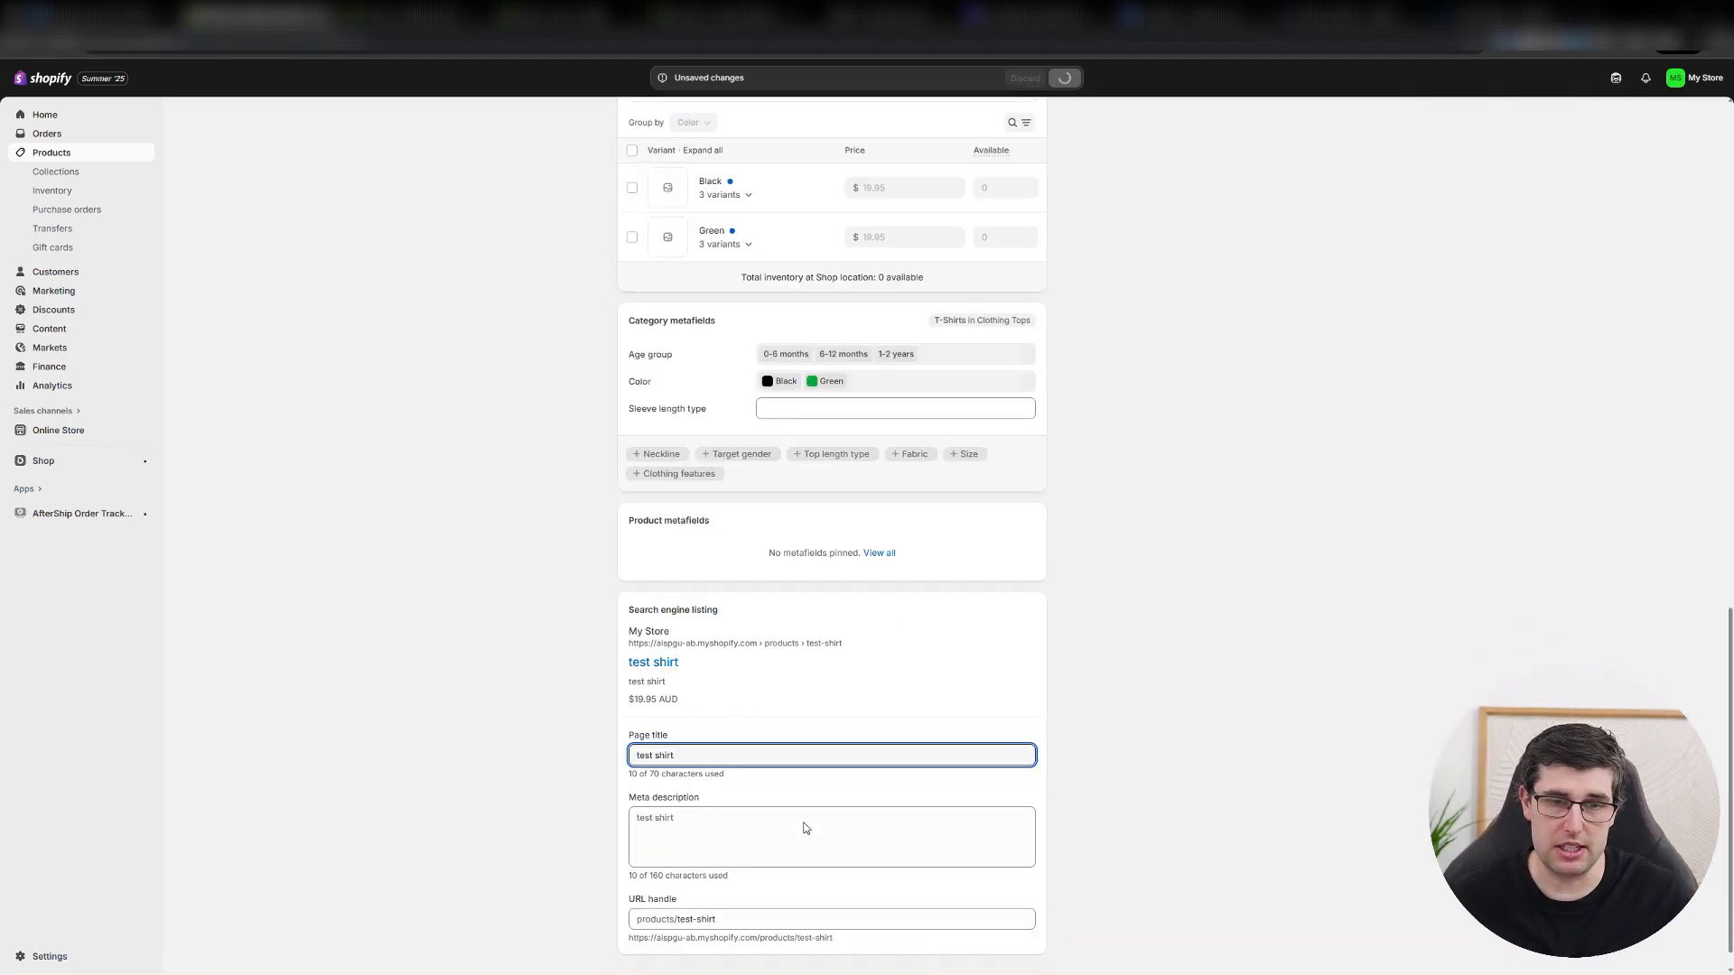
pyautogui.moveTo(709, 738); pyautogui.dragTo(522, 747)
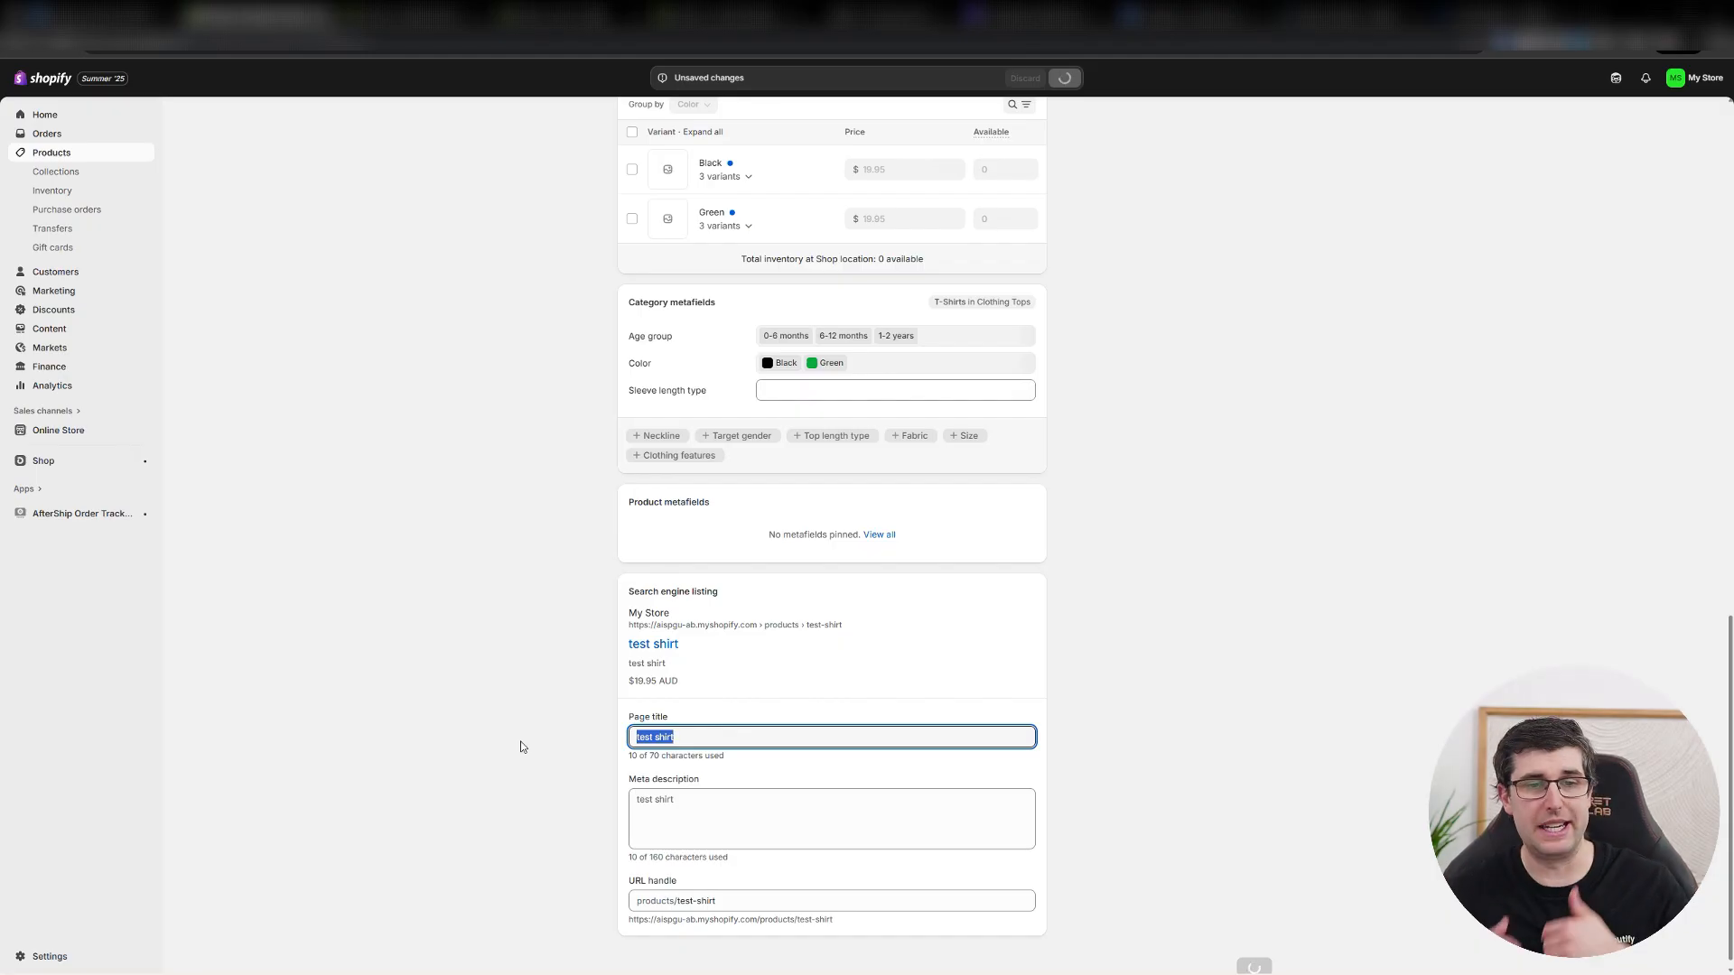
pyautogui.press('BackSpace')
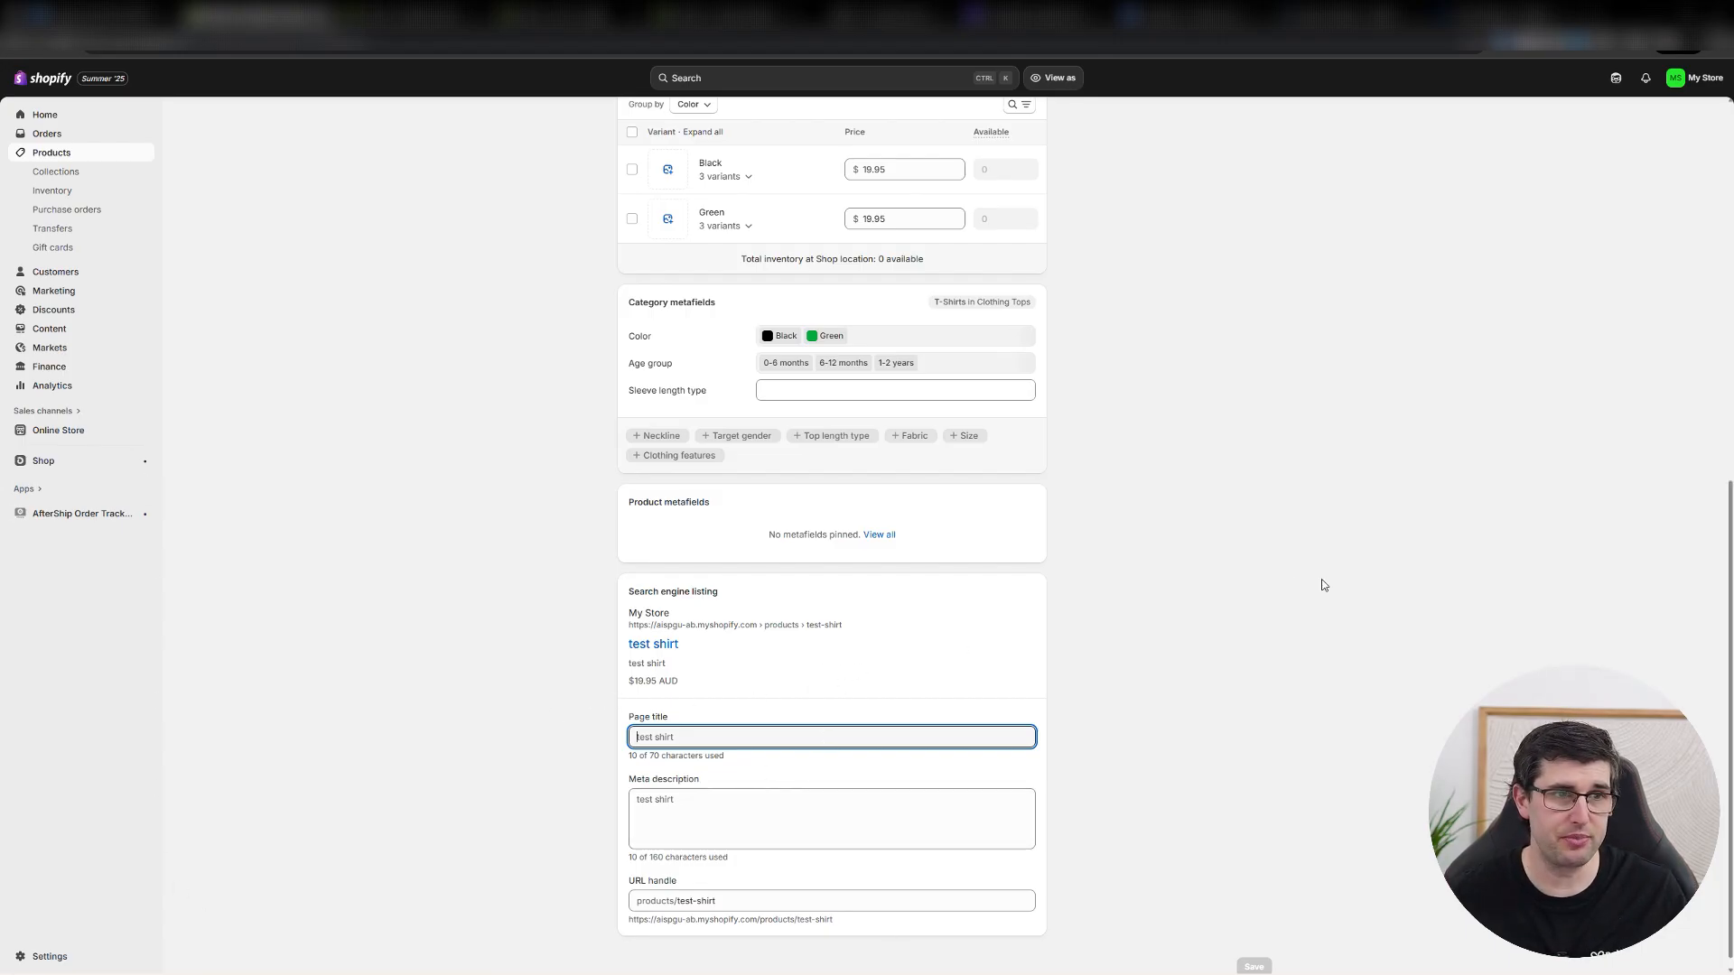
# Start a new collection titled "test collection" with the description "asdasdsad".
pyautogui.click(65, 172)
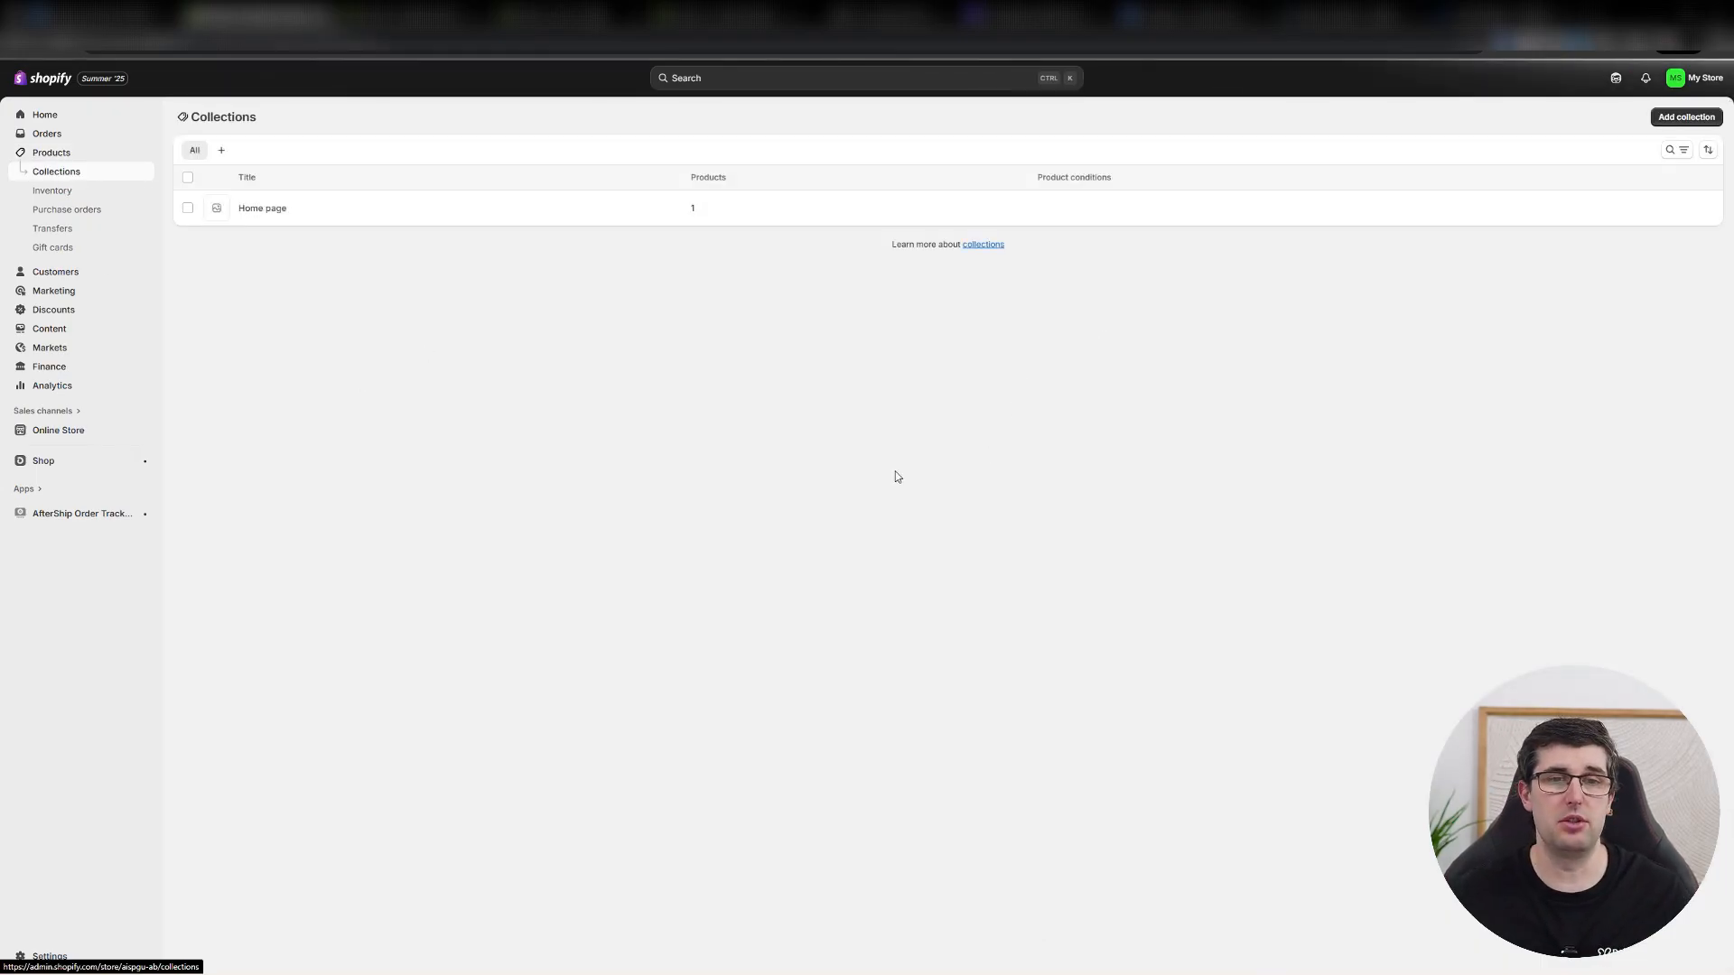
pyautogui.click(1679, 116)
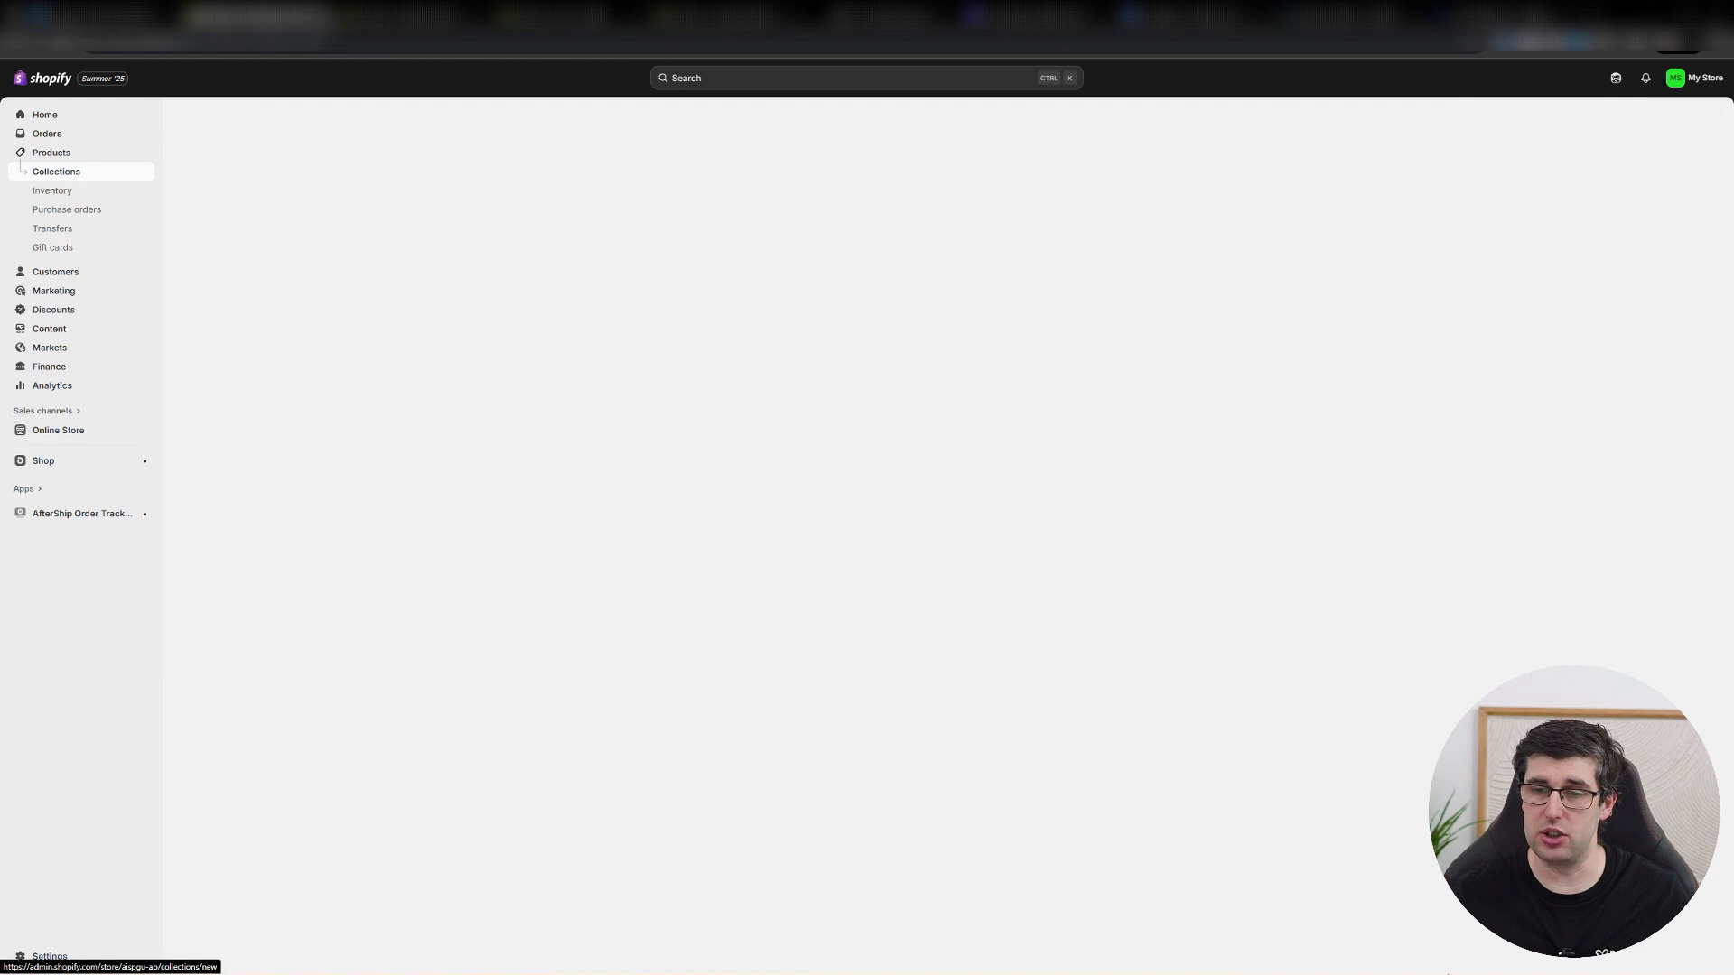
pyautogui.click(780, 173)
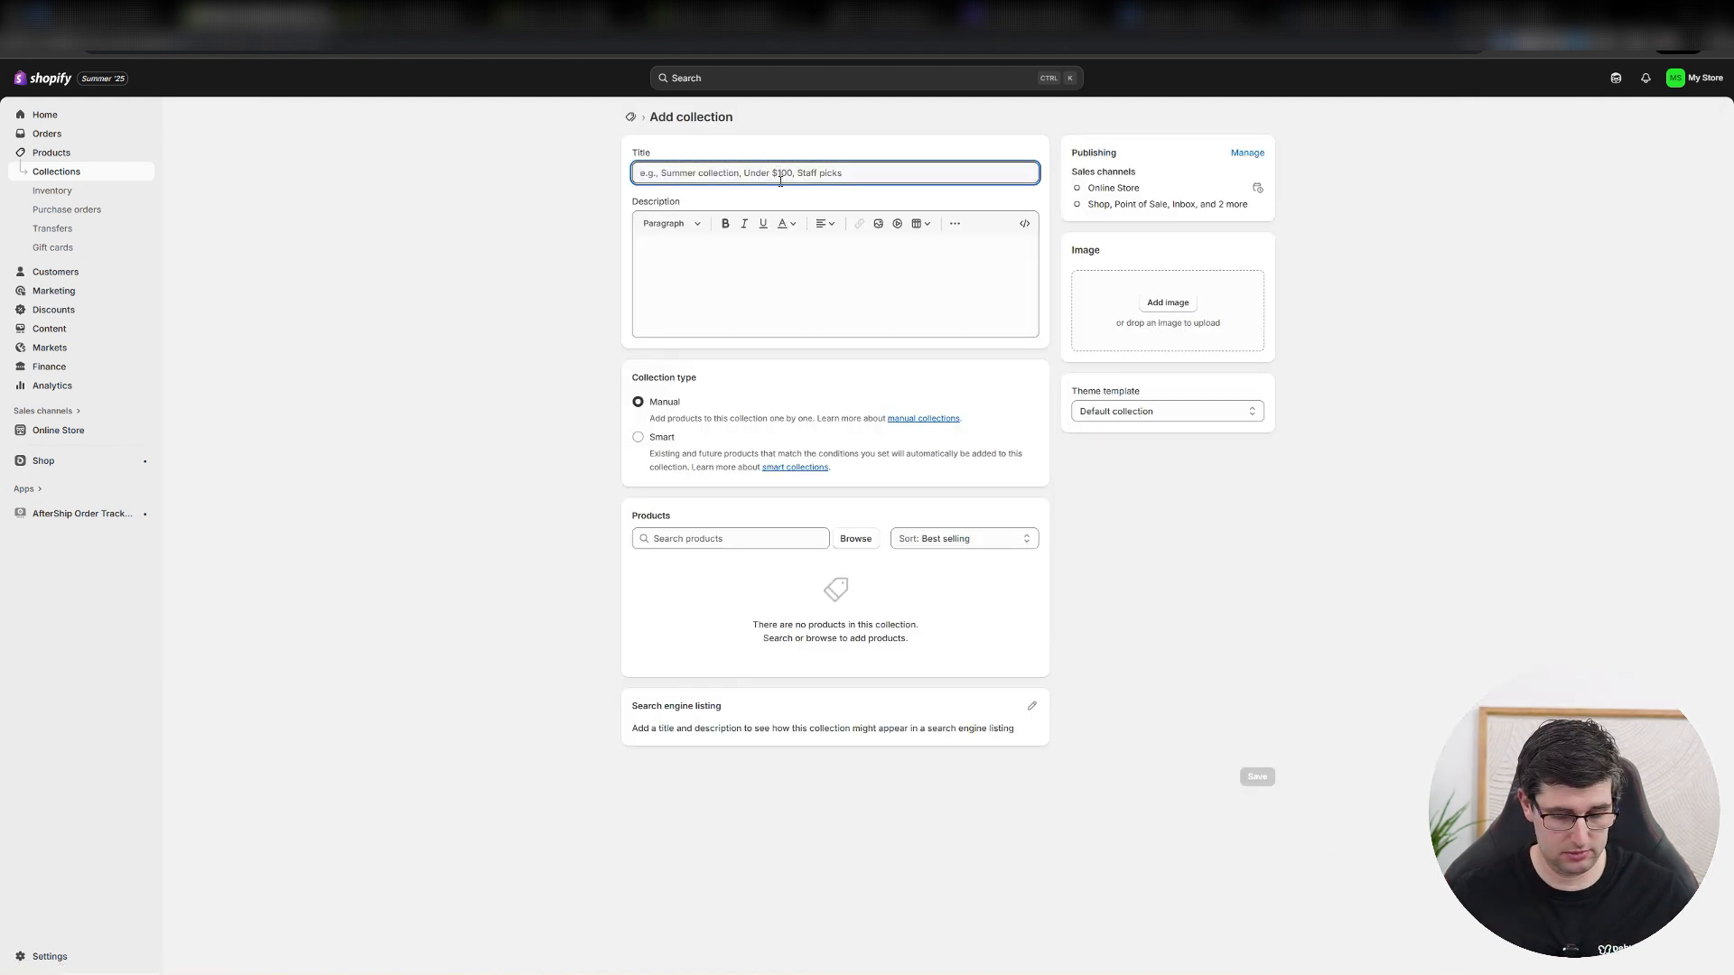
pyautogui.write('test collection')
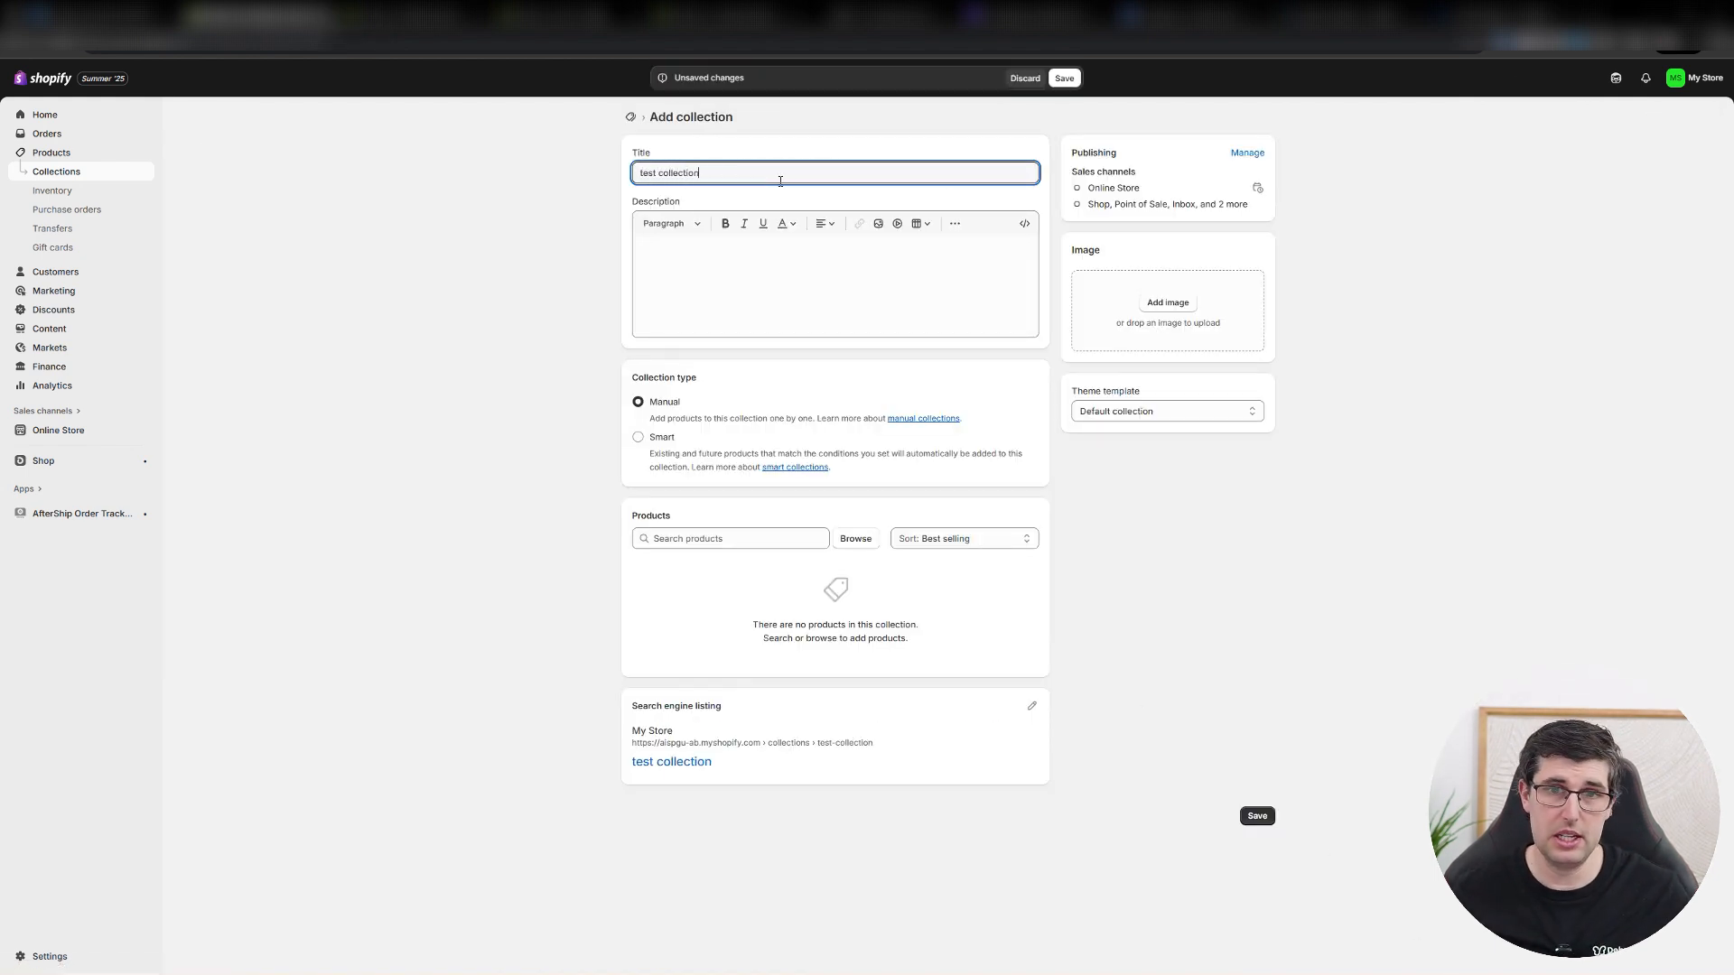
pyautogui.click(762, 279)
pyautogui.write('asdasdsad')
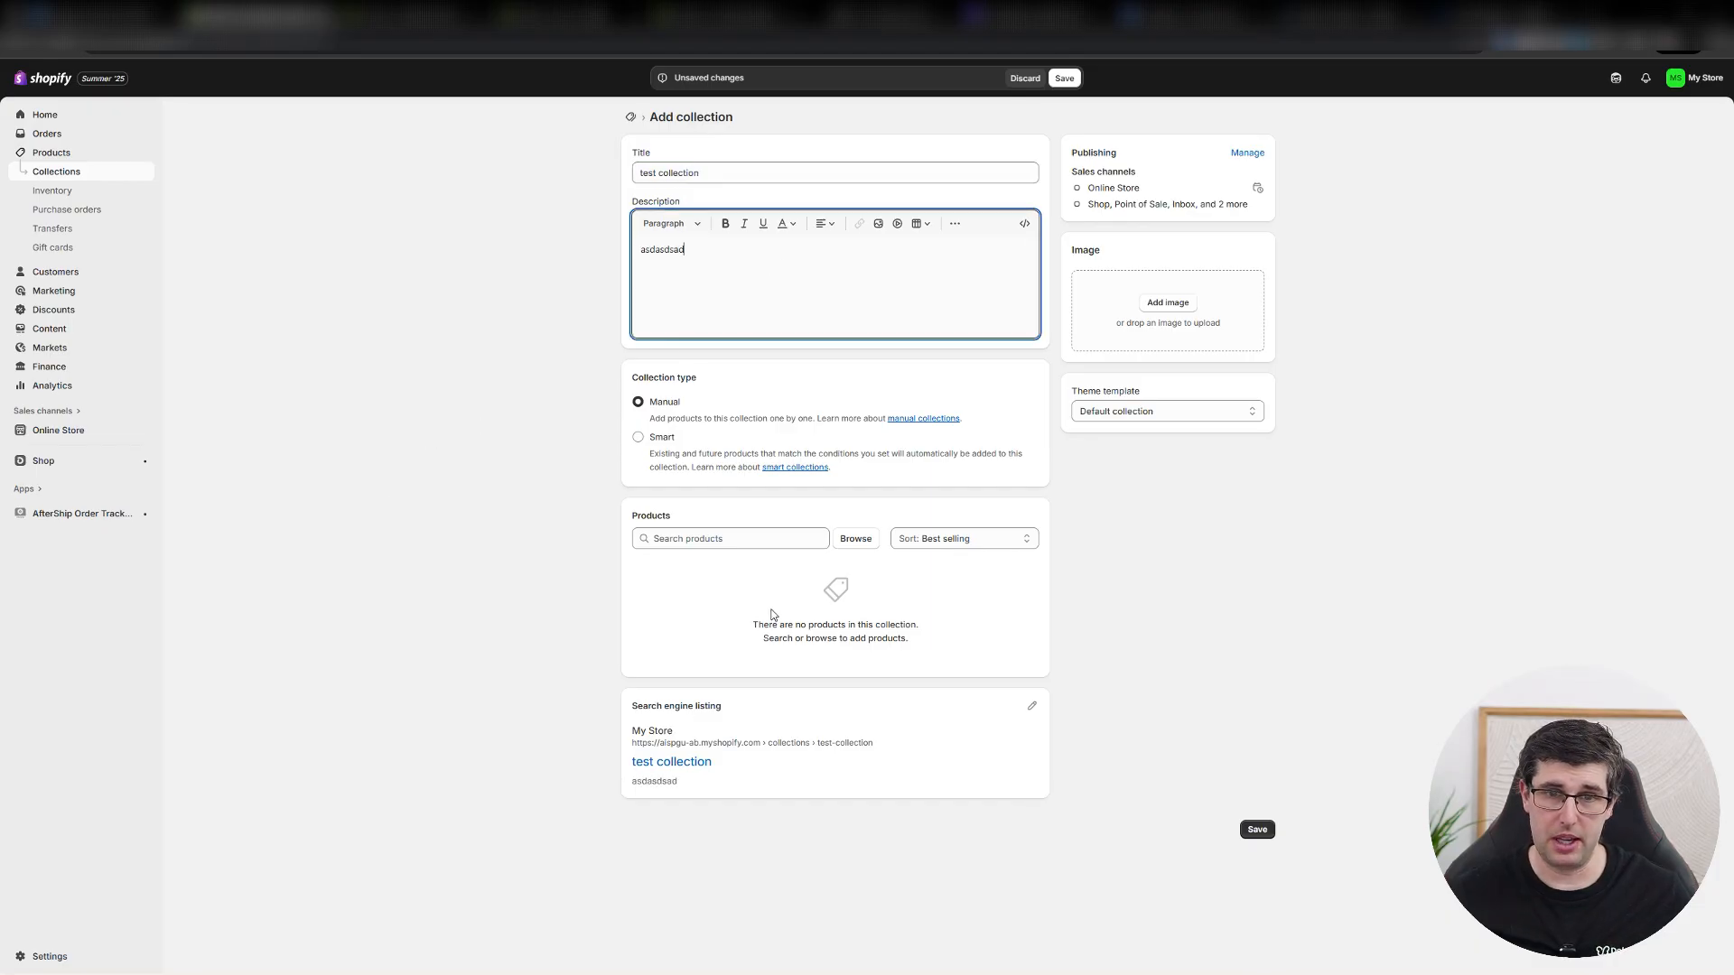
# Make the collection a smart one with the condition Tag is equal to "test", and save it.
pyautogui.click(655, 438)
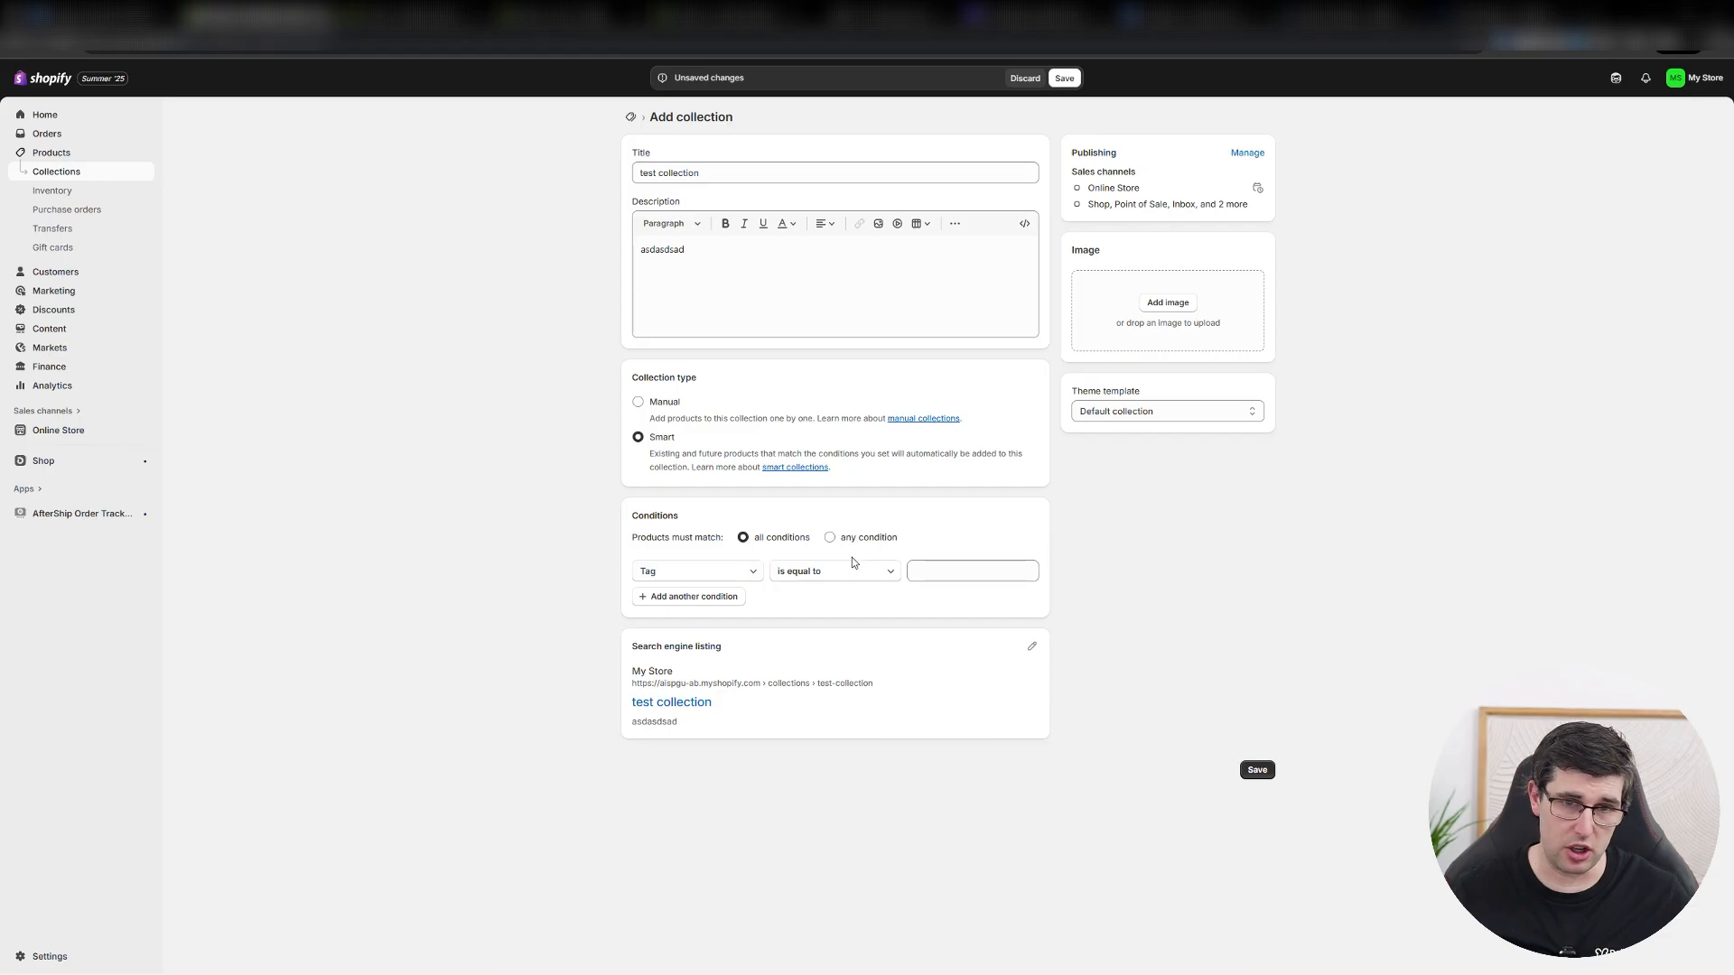
pyautogui.click(921, 569)
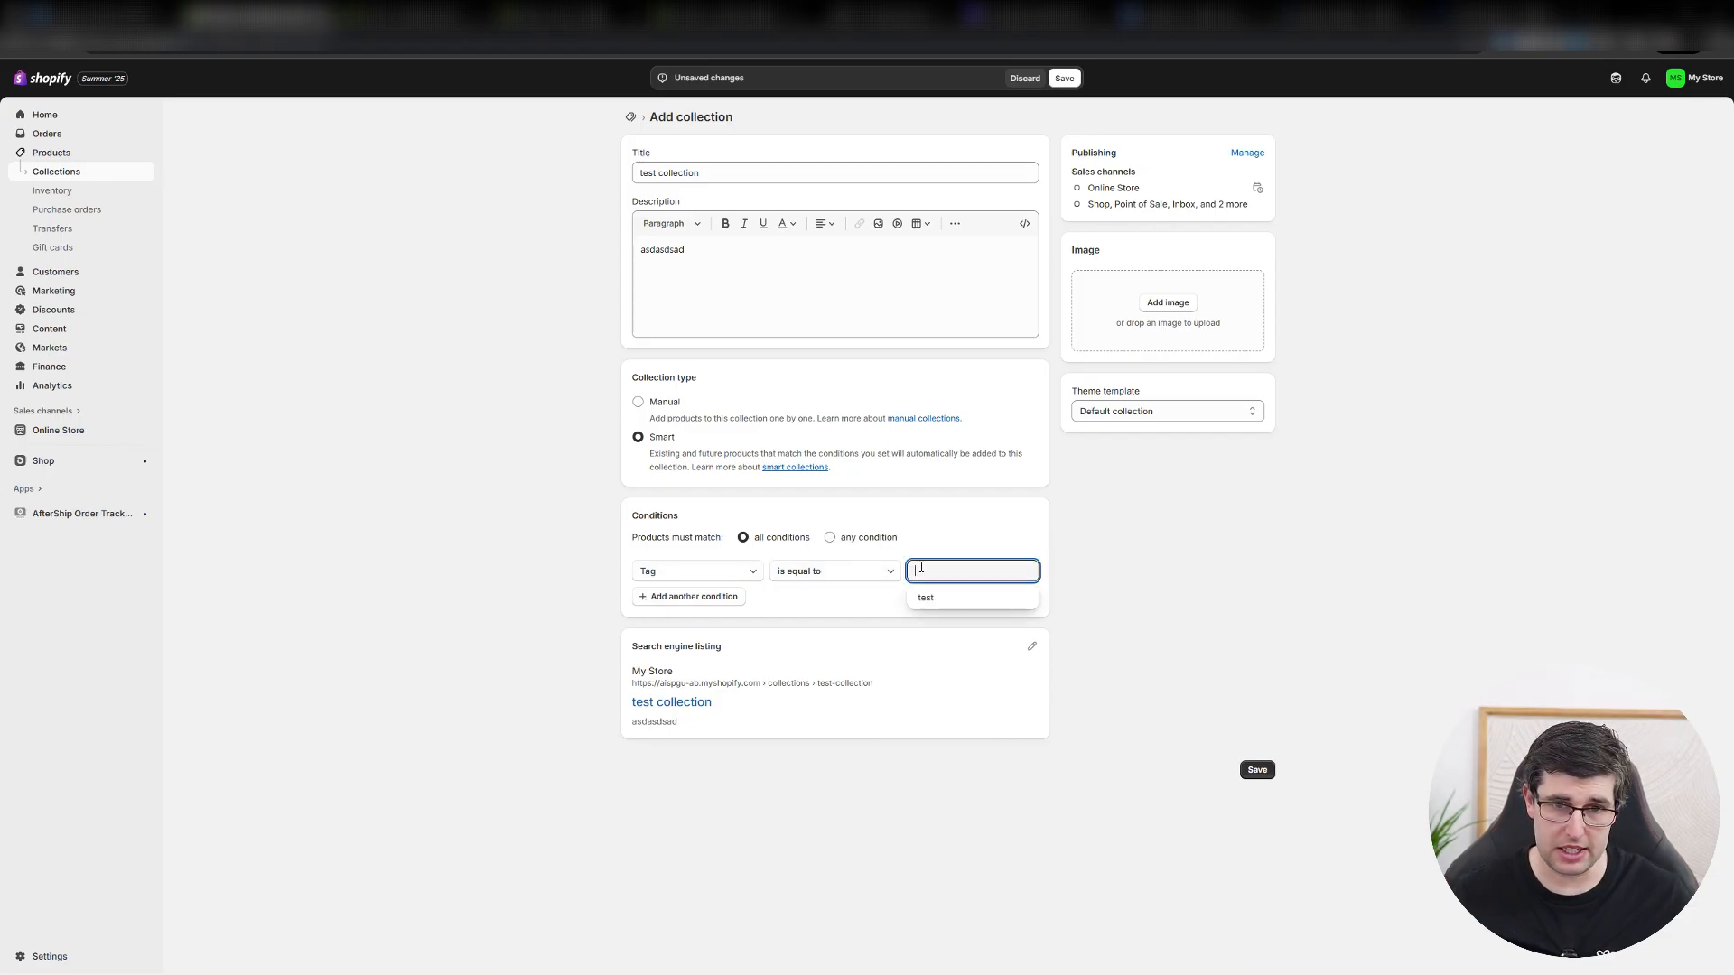
pyautogui.click(933, 591)
pyautogui.click(1260, 769)
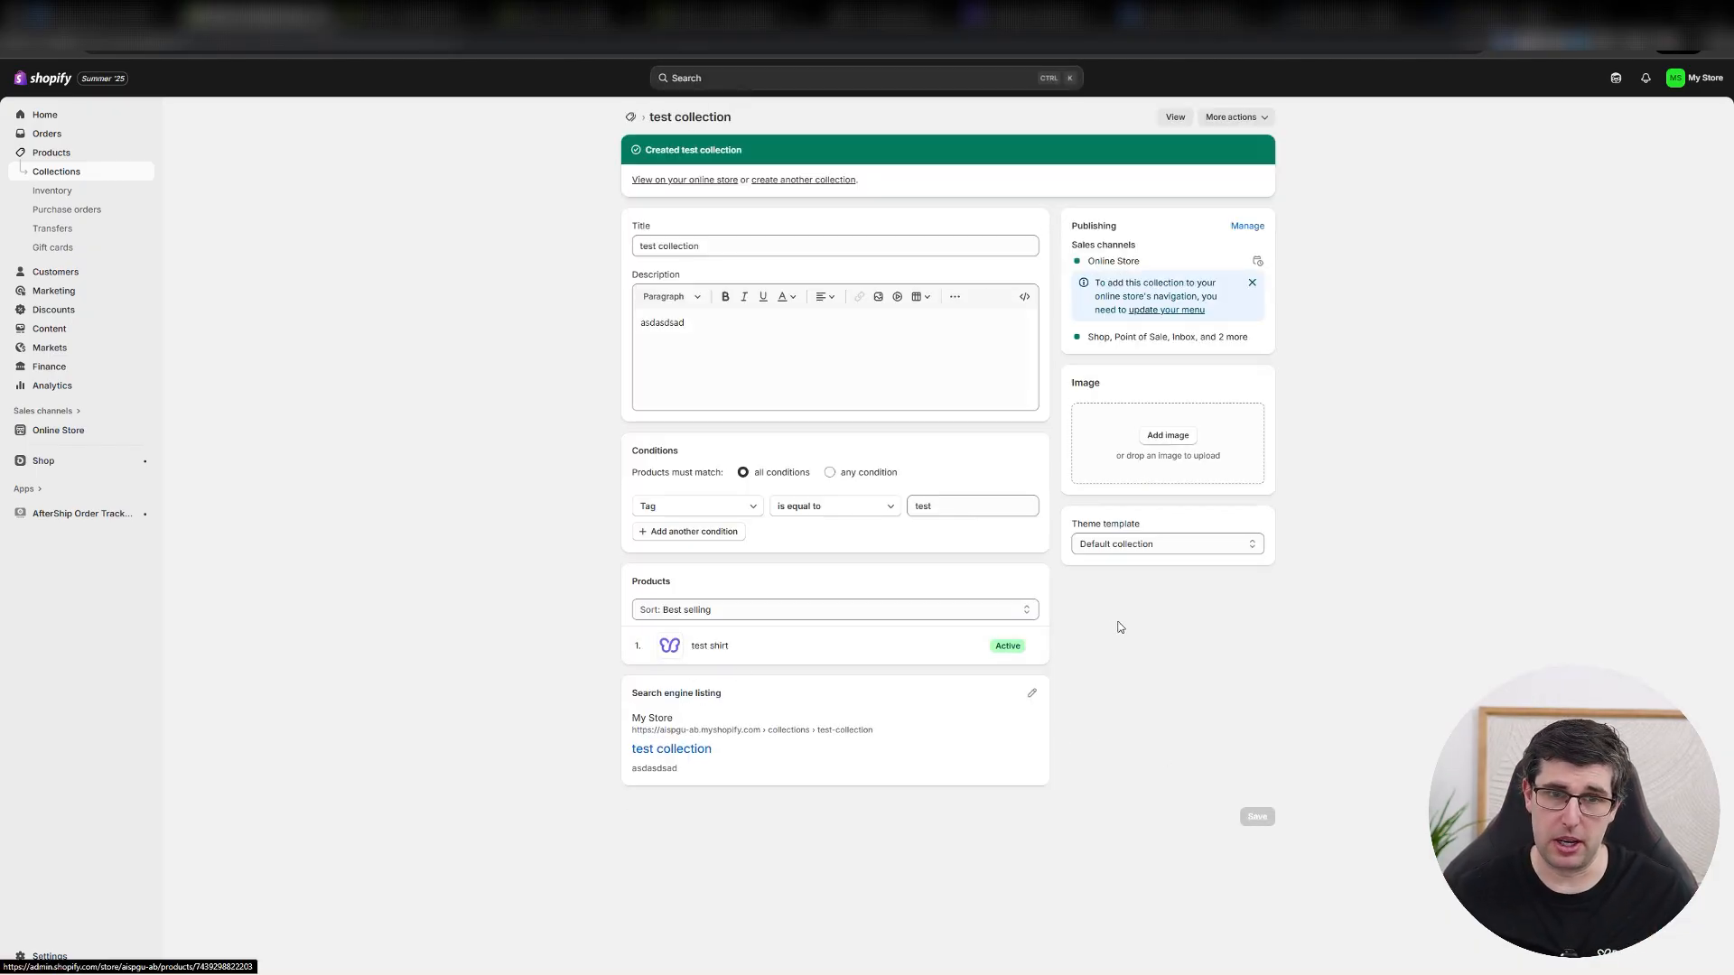
# Set the collection's tag condition value to "te" and save the collection.
pyautogui.moveTo(937, 508); pyautogui.dragTo(894, 508)
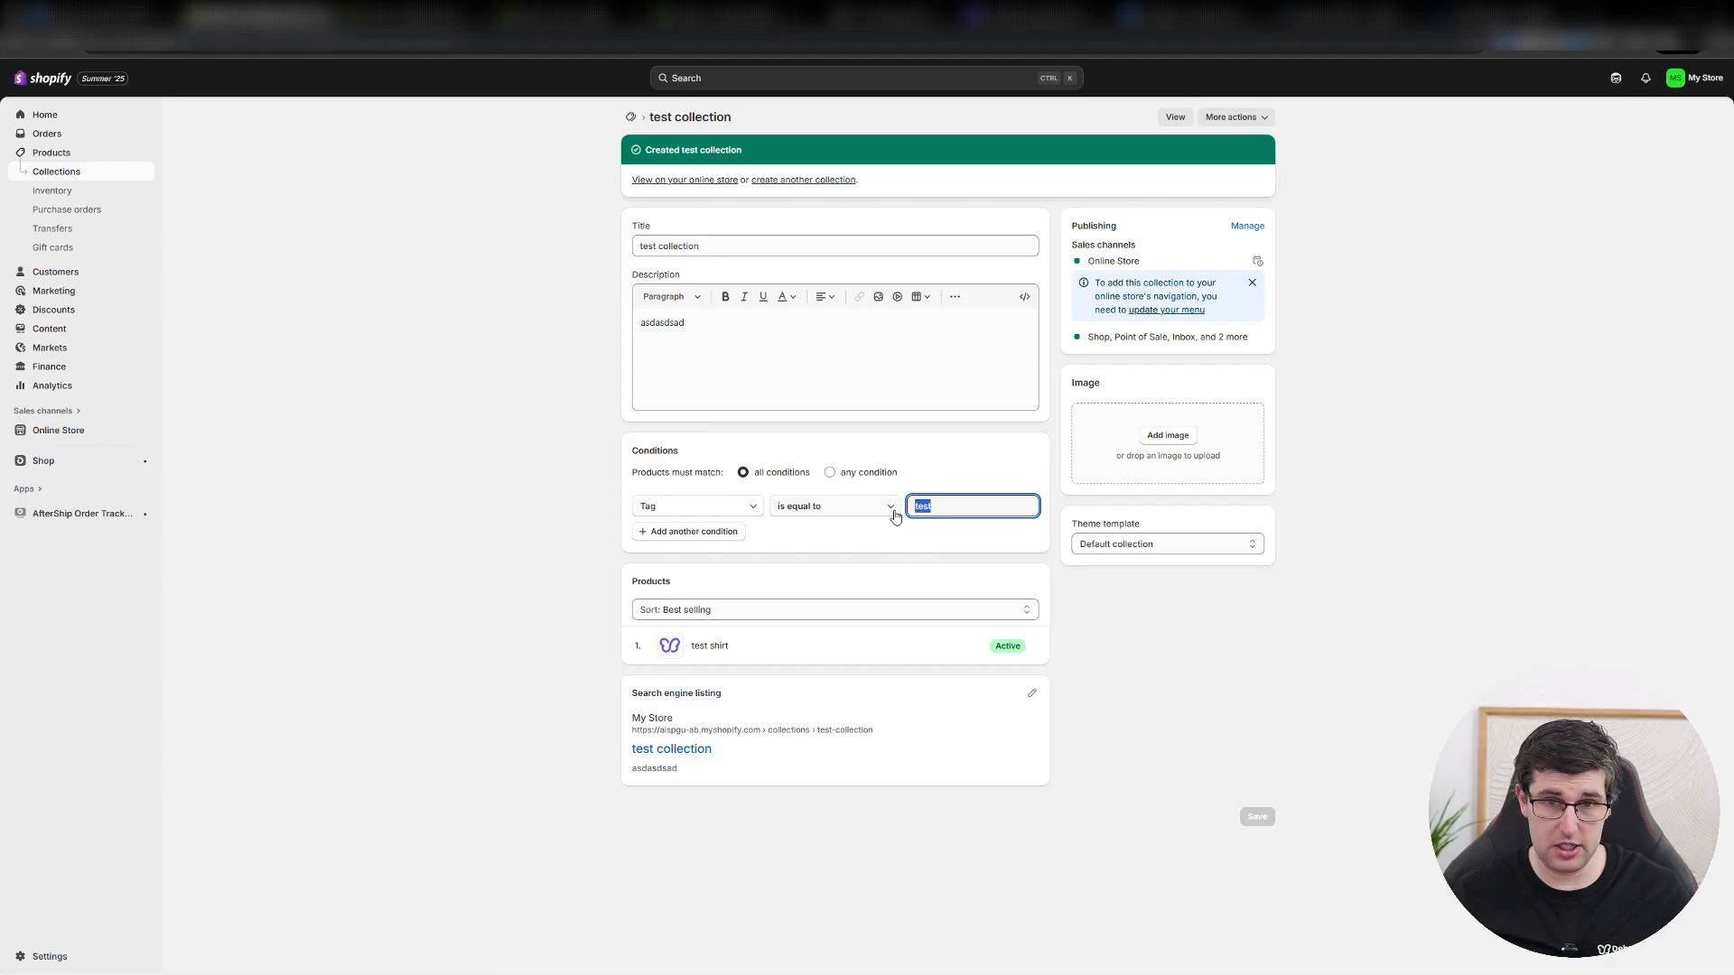
pyautogui.write('te')
pyautogui.click(1256, 816)
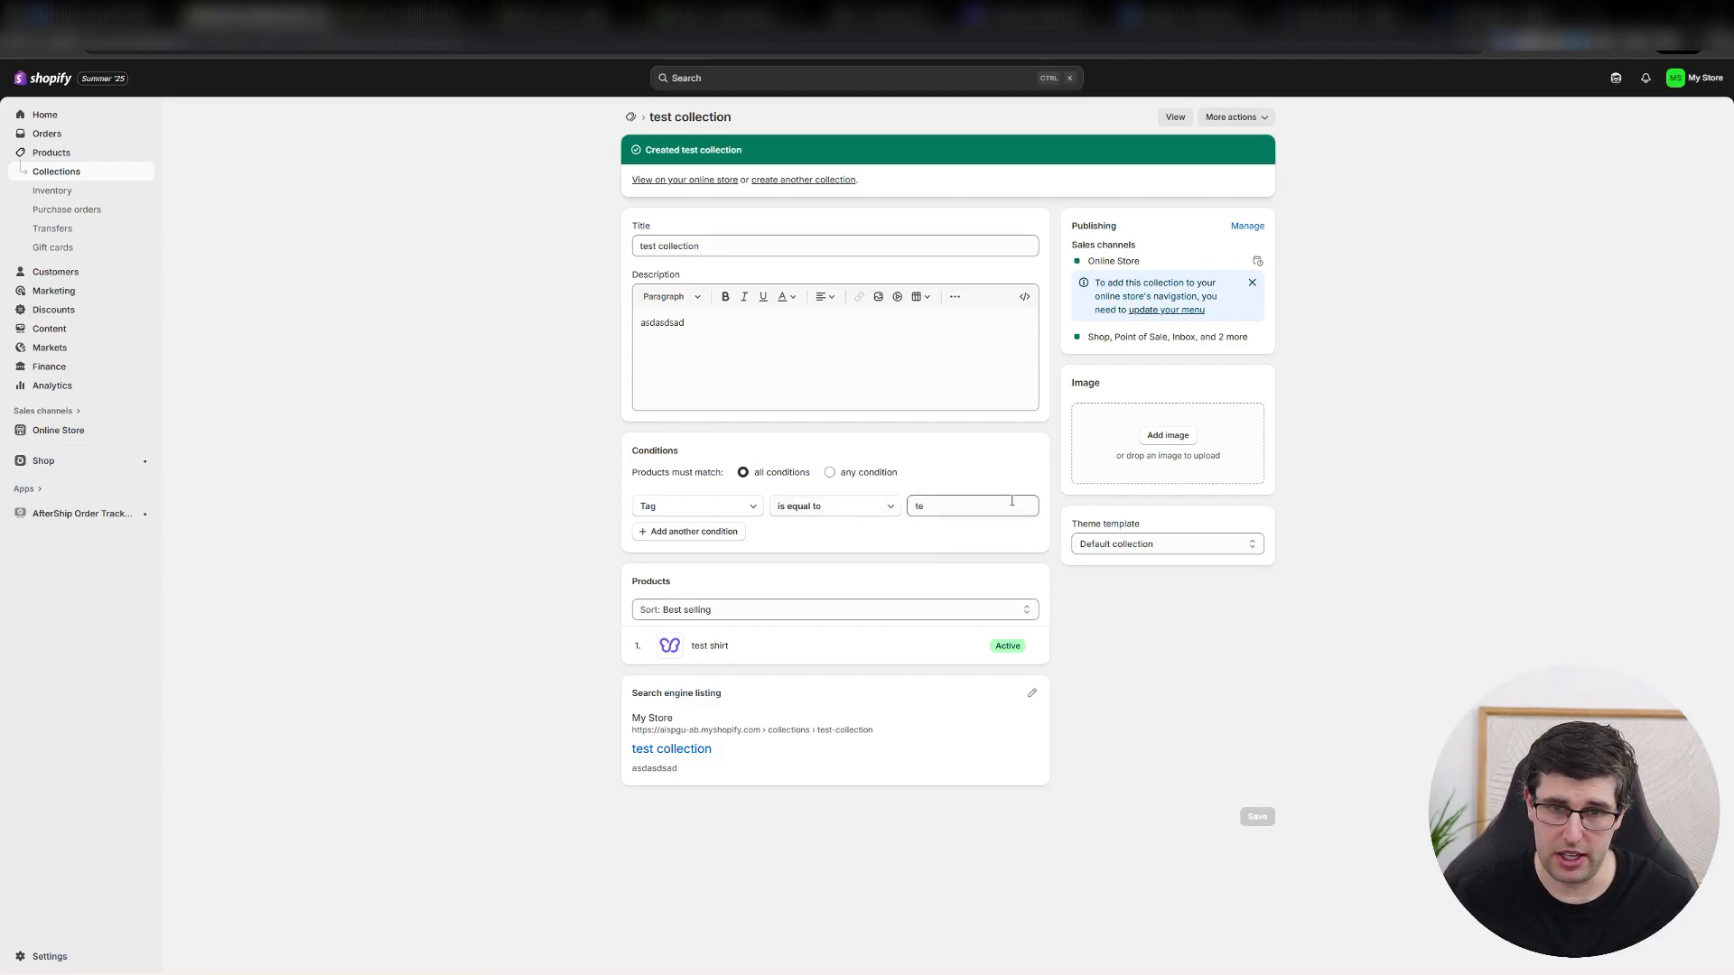
pyautogui.click(947, 512)
pyautogui.click(426, 274)
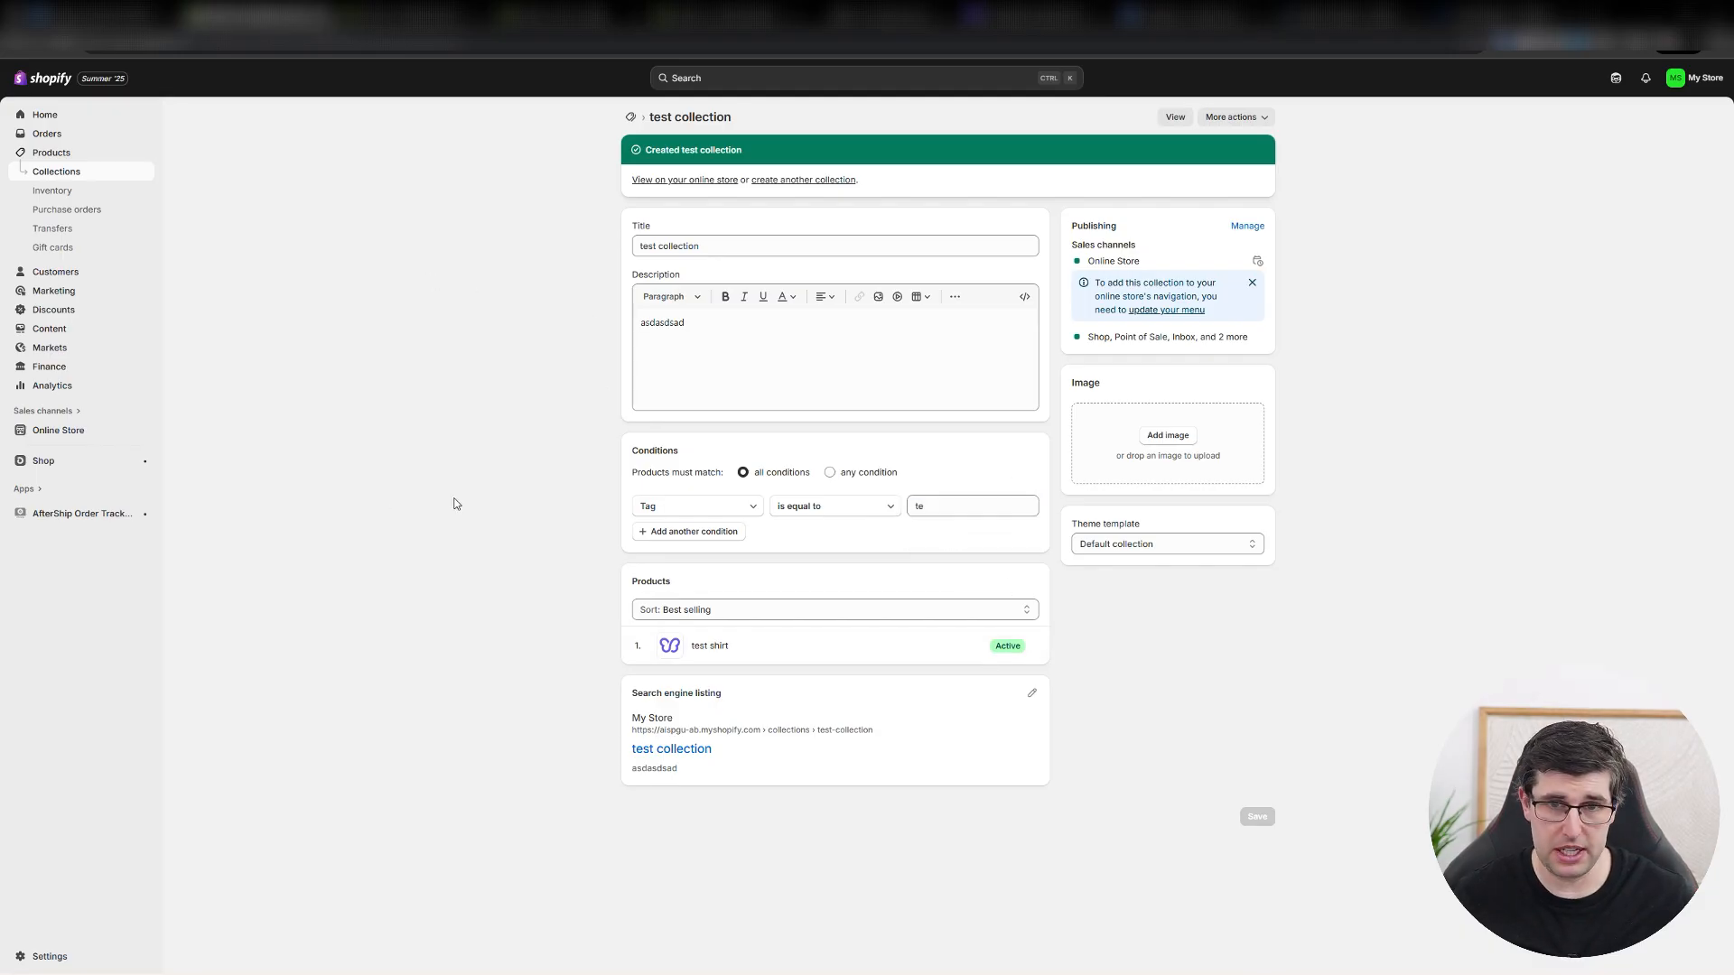
# Set the collection's tag condition value back to "test" and save the collection.
pyautogui.click(941, 506)
pyautogui.write('st')
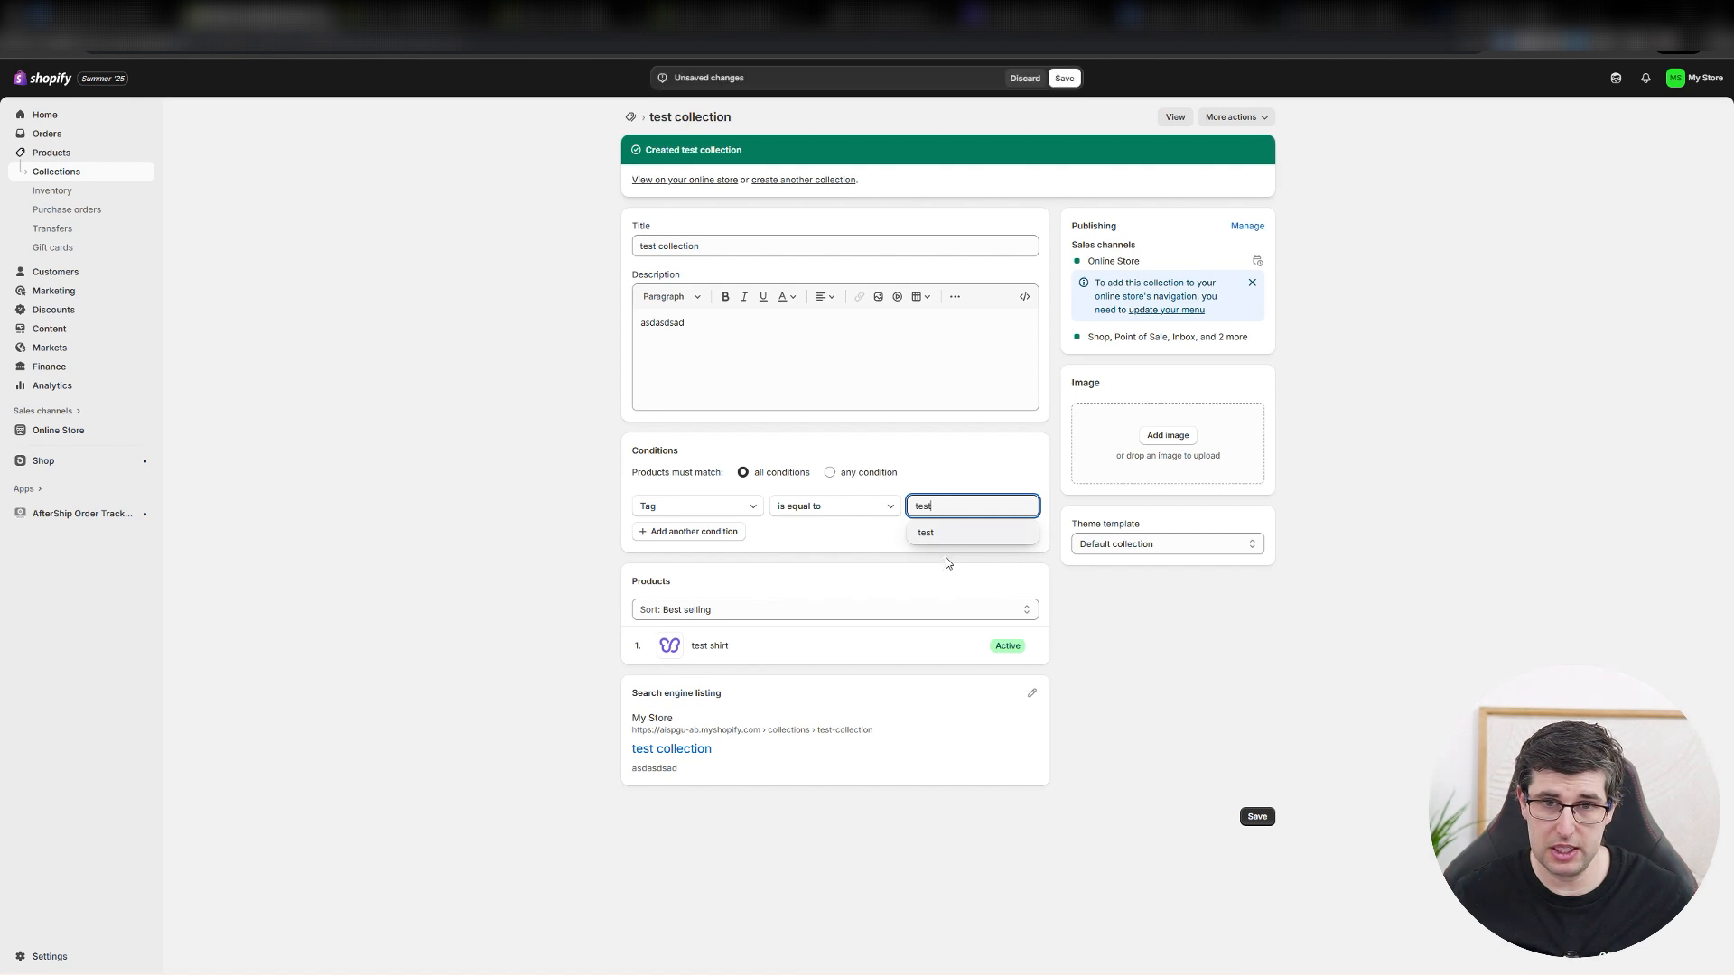
pyautogui.click(947, 564)
pyautogui.click(1257, 818)
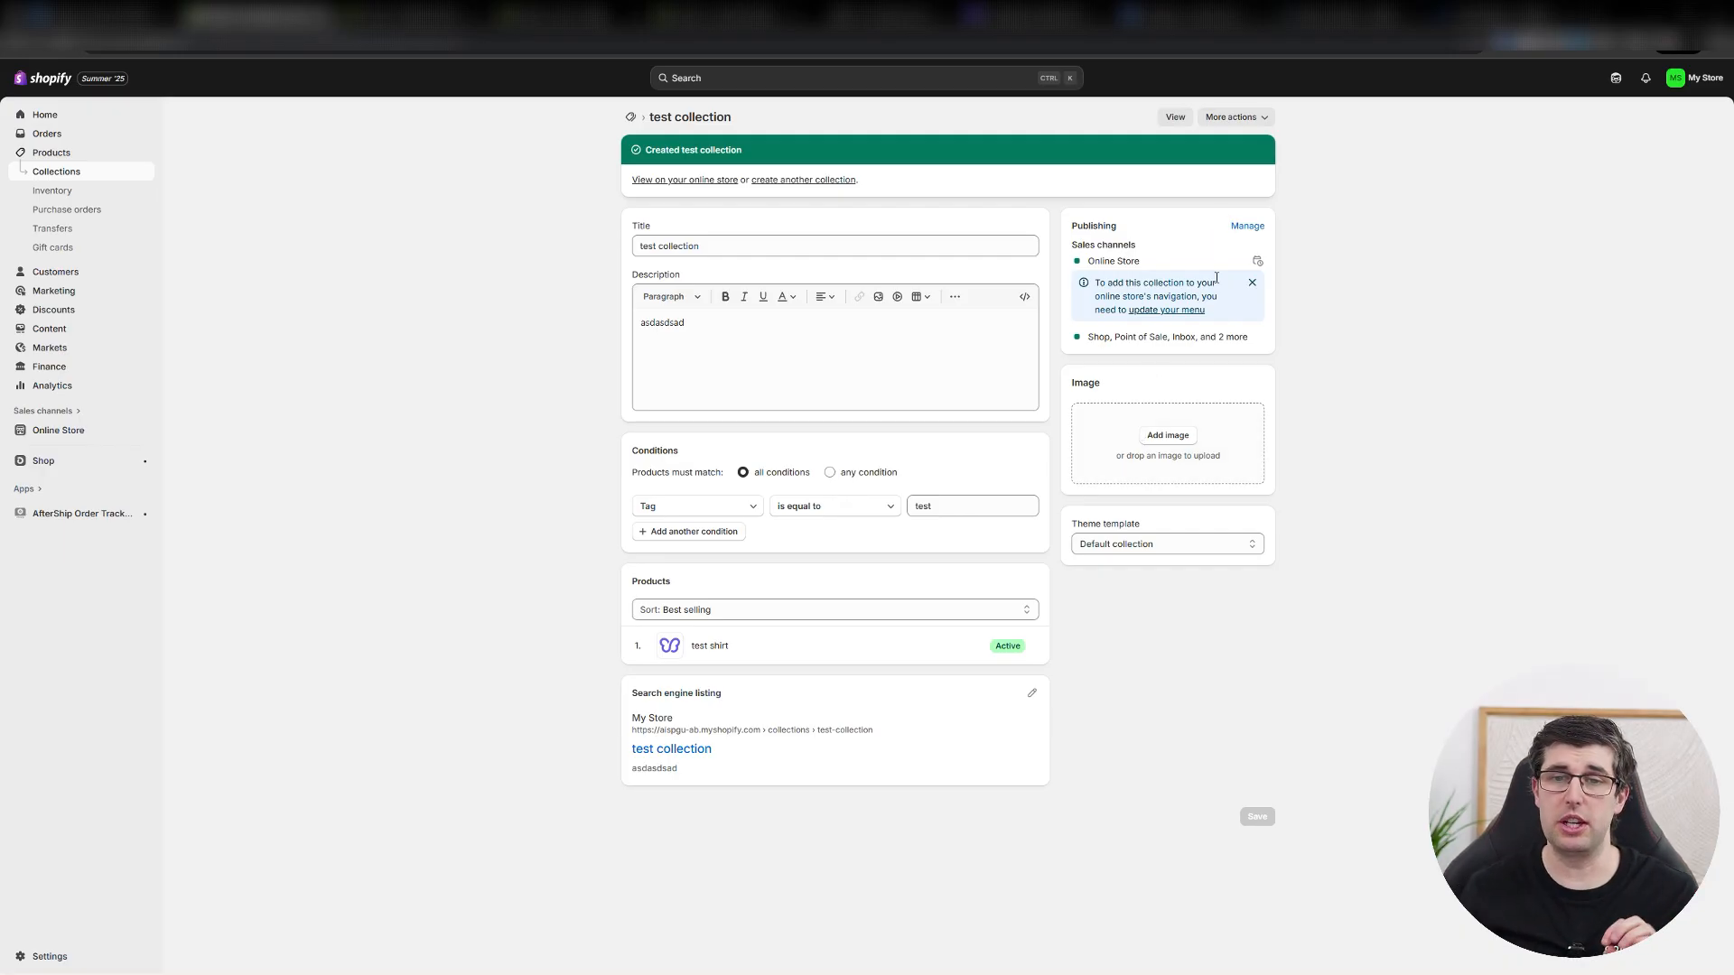
# Check the theme template choices for the test collection without changing the selection.
pyautogui.click(1156, 544)
pyautogui.click(1162, 547)
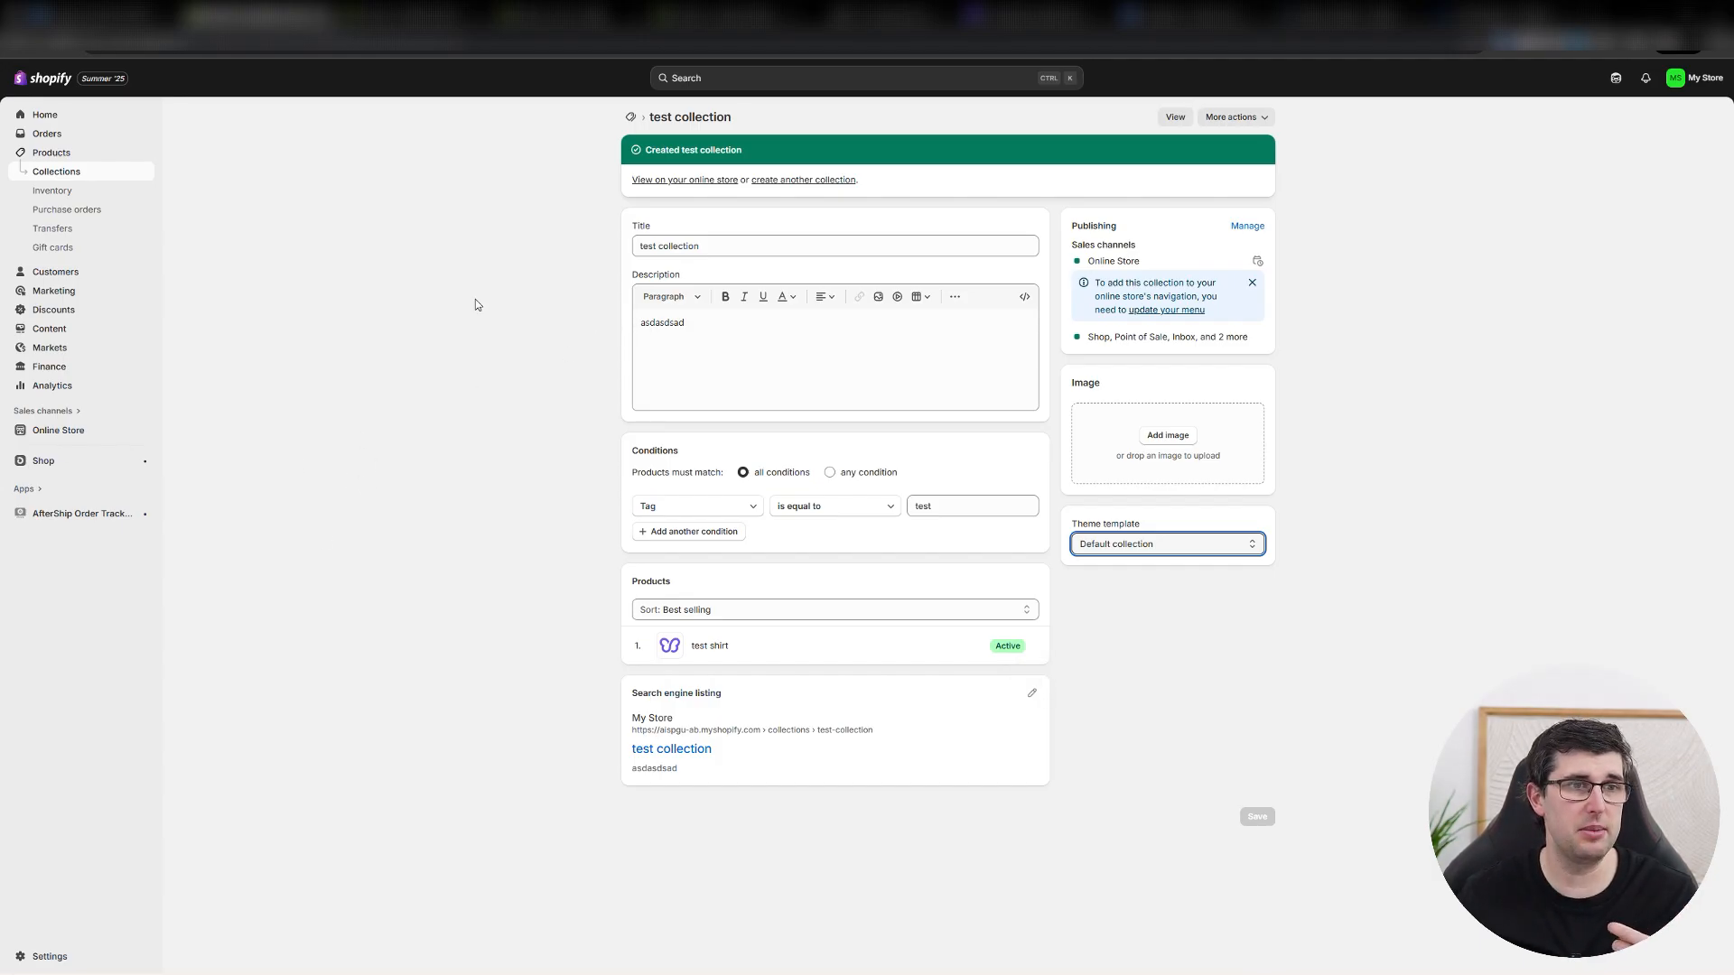
# View the Inventory page of the product variants and go on to the Transfers page.
pyautogui.click(61, 192)
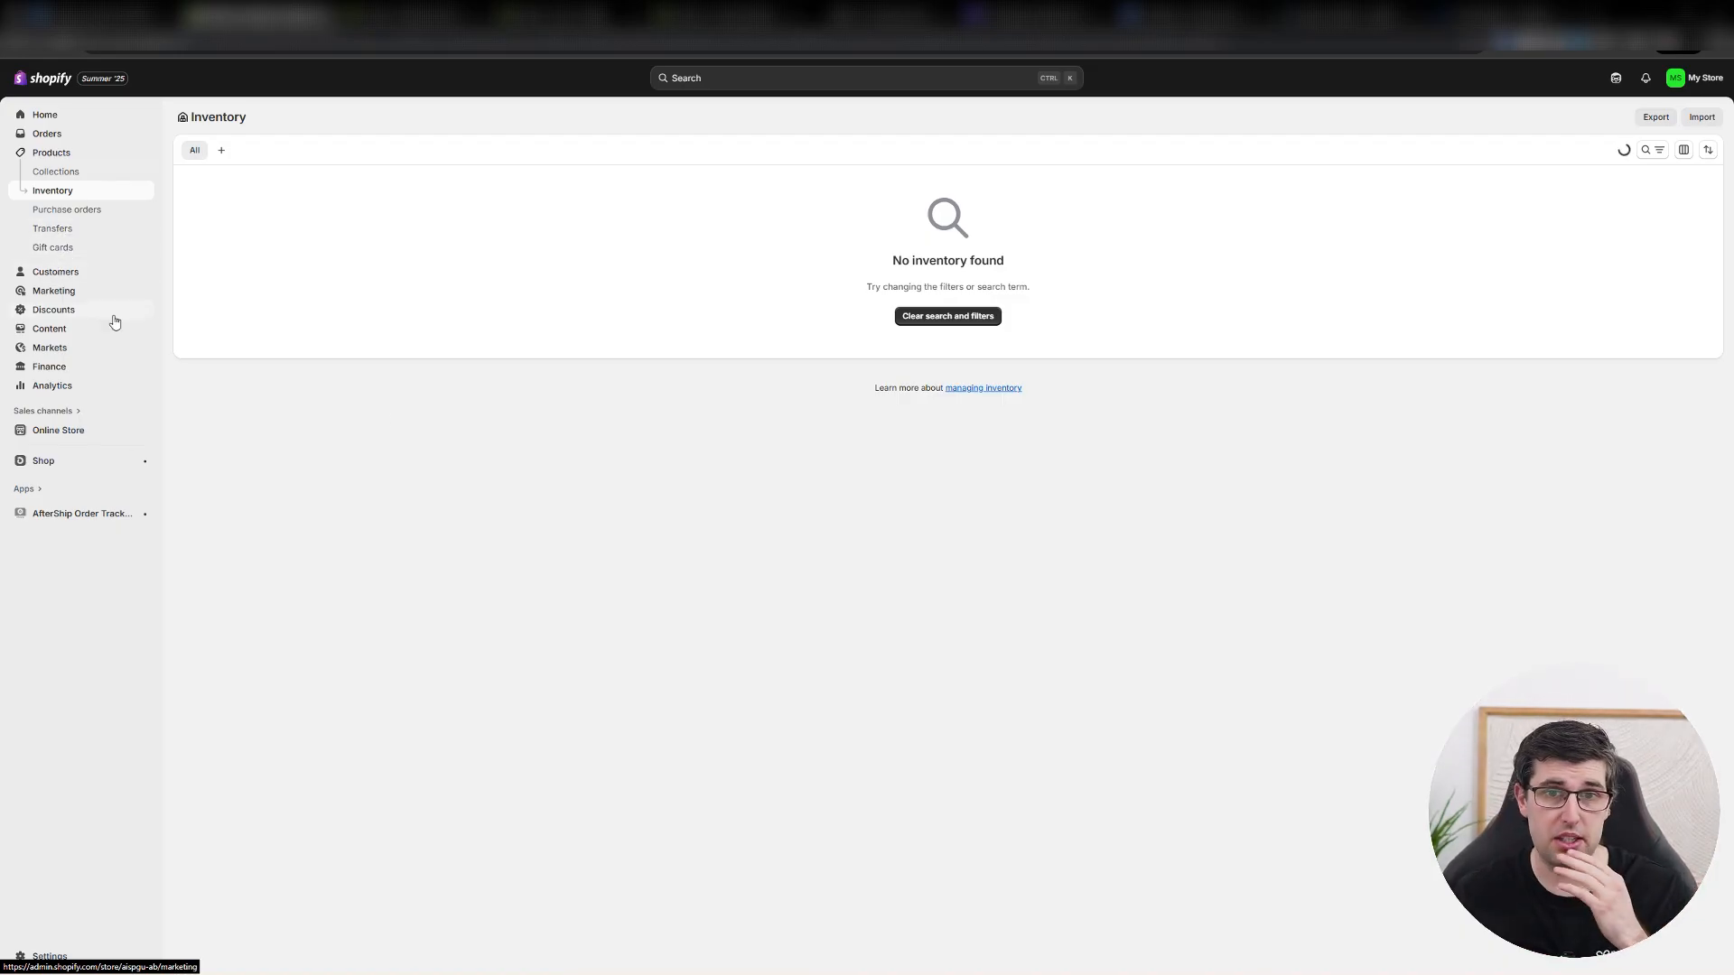
pyautogui.click(54, 230)
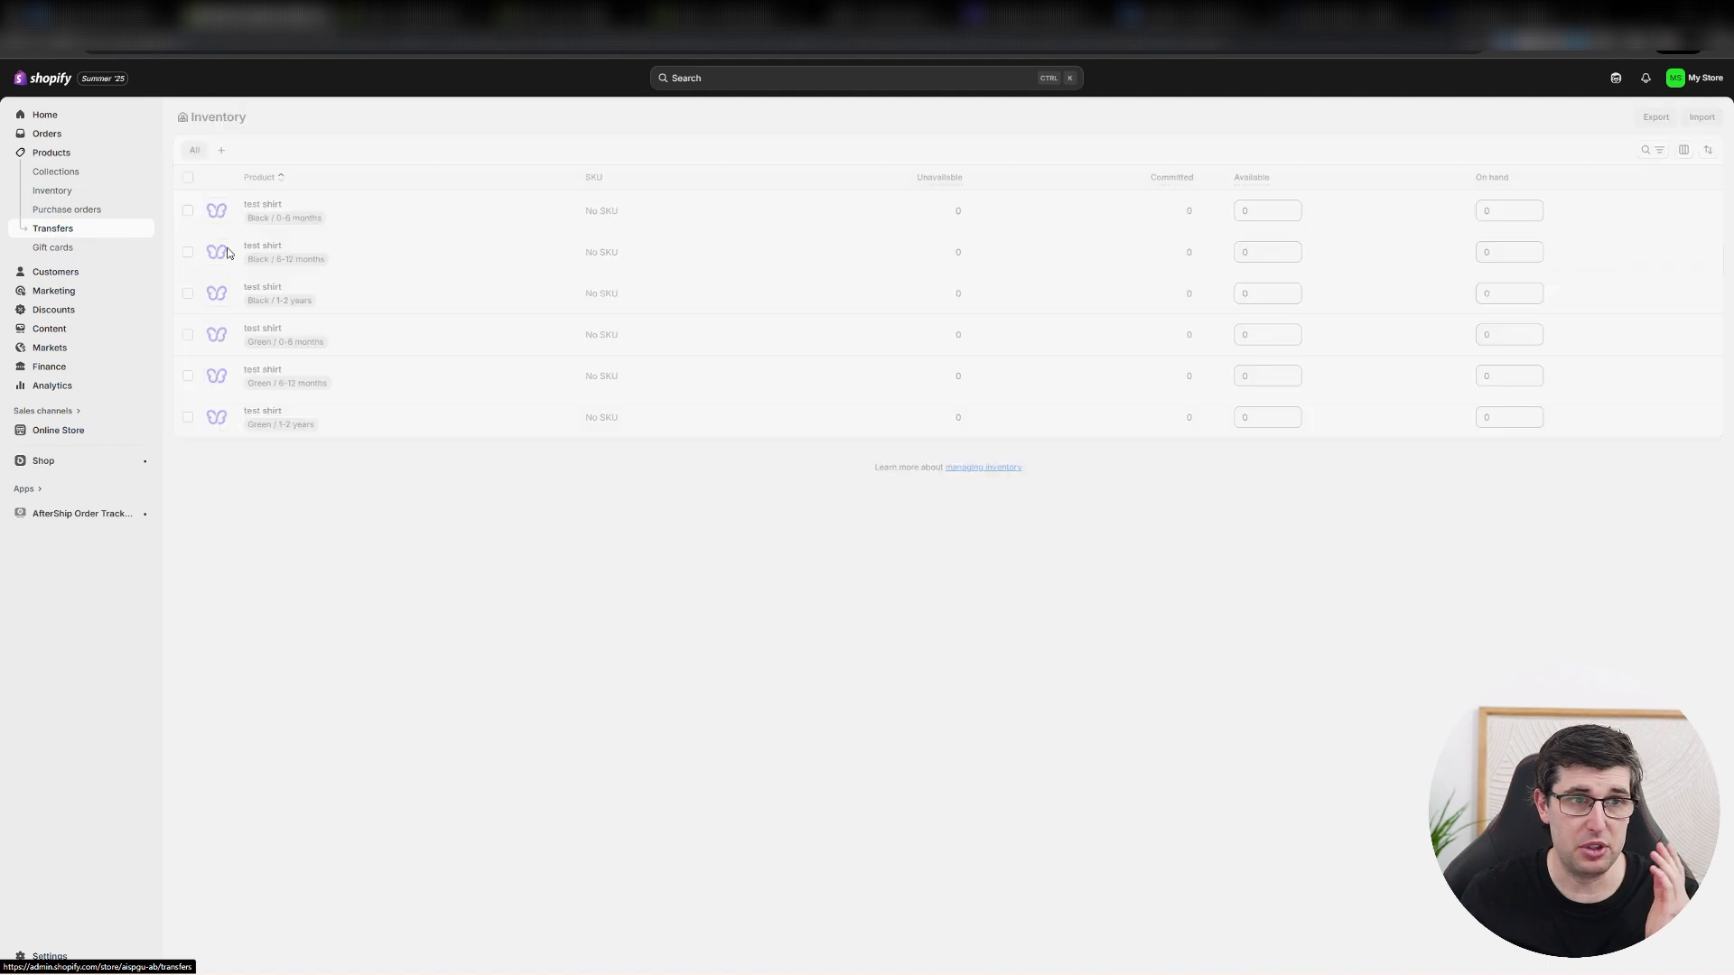
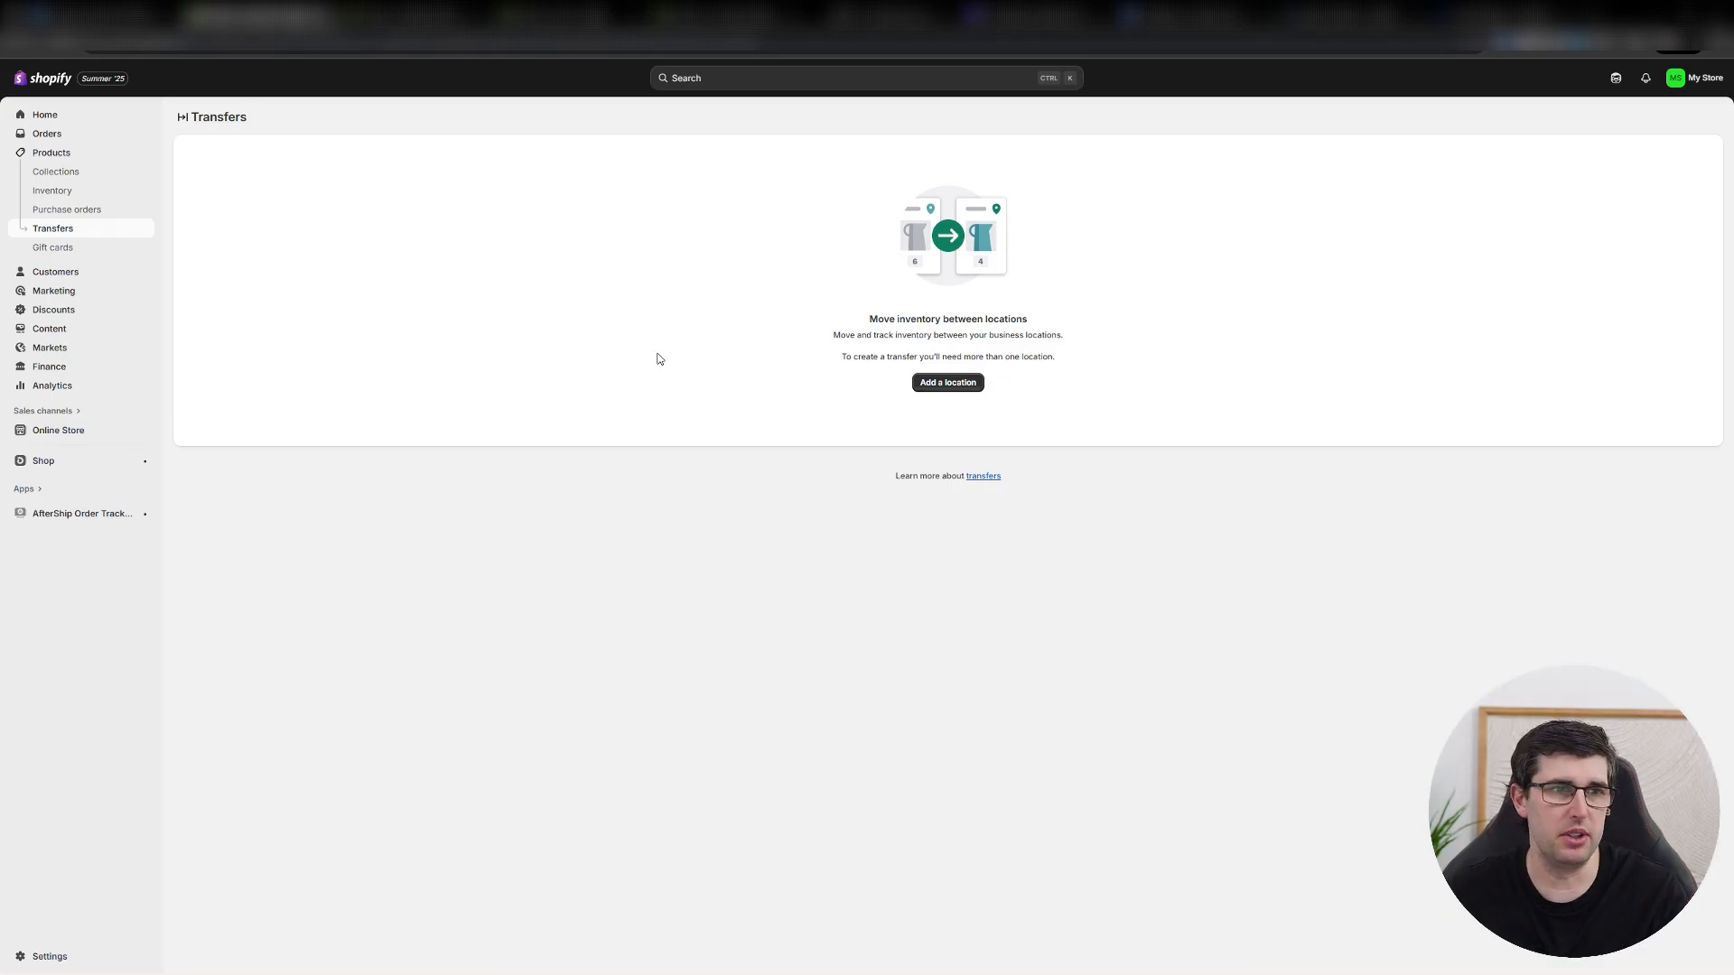
# Look through the Gift cards, Customers and Marketing pages, including Attribution, Campaigns and Automations.
pyautogui.click(56, 248)
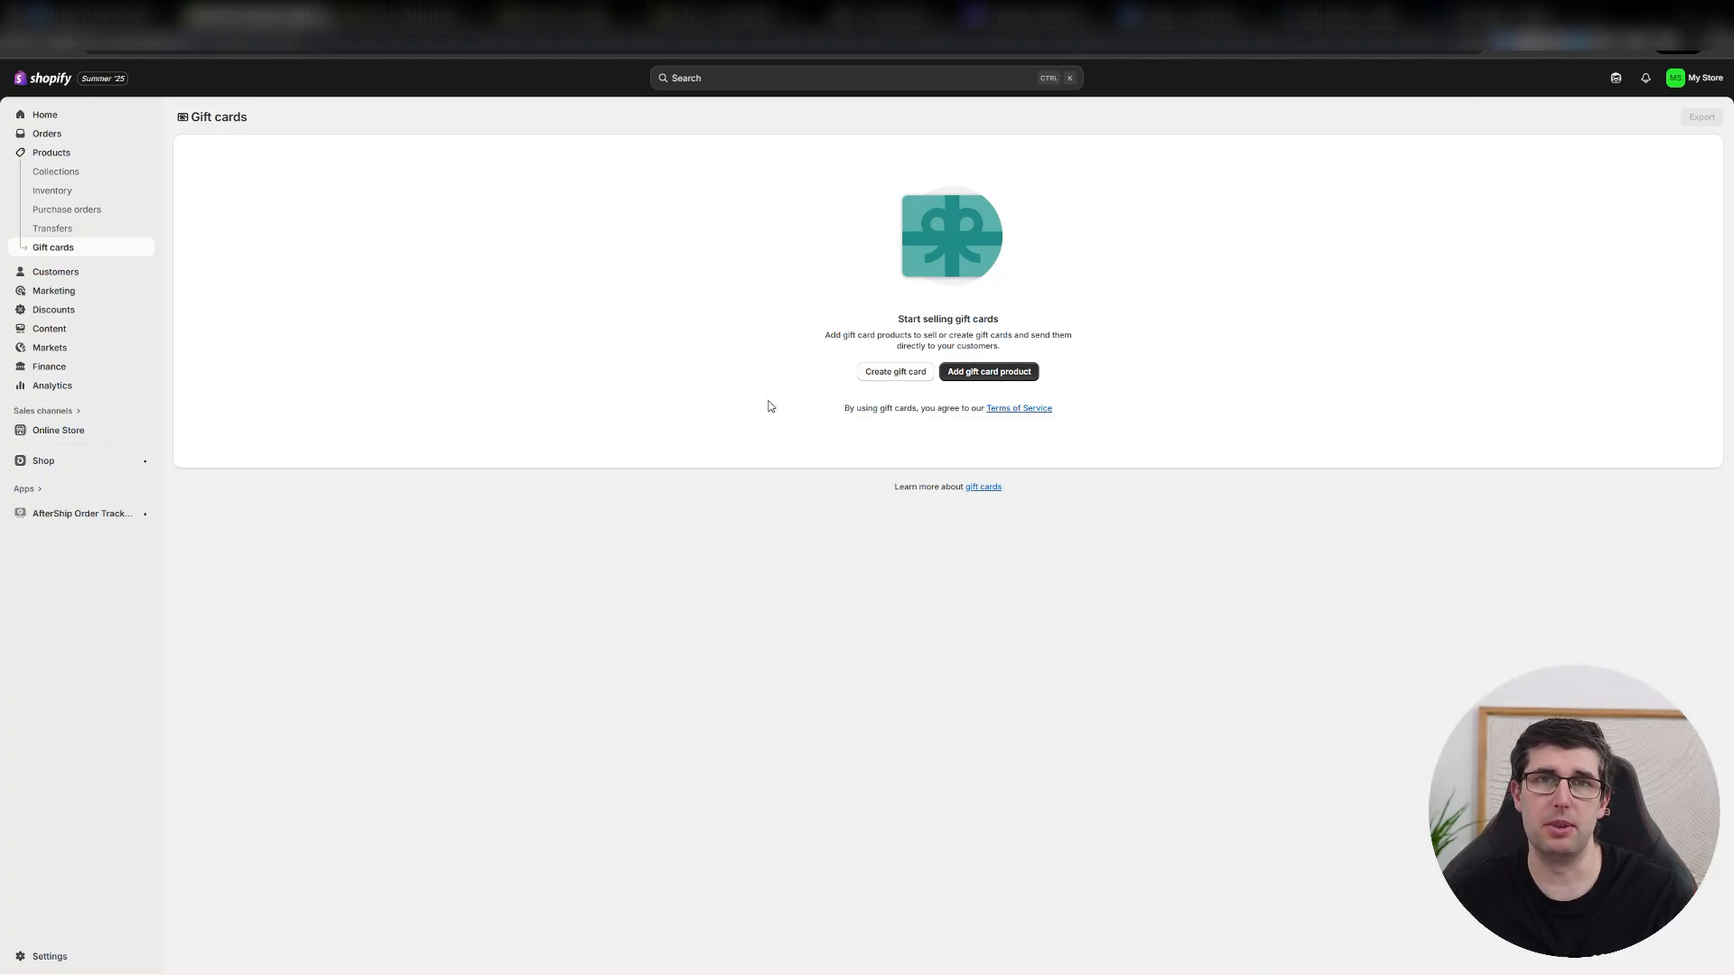
pyautogui.click(63, 271)
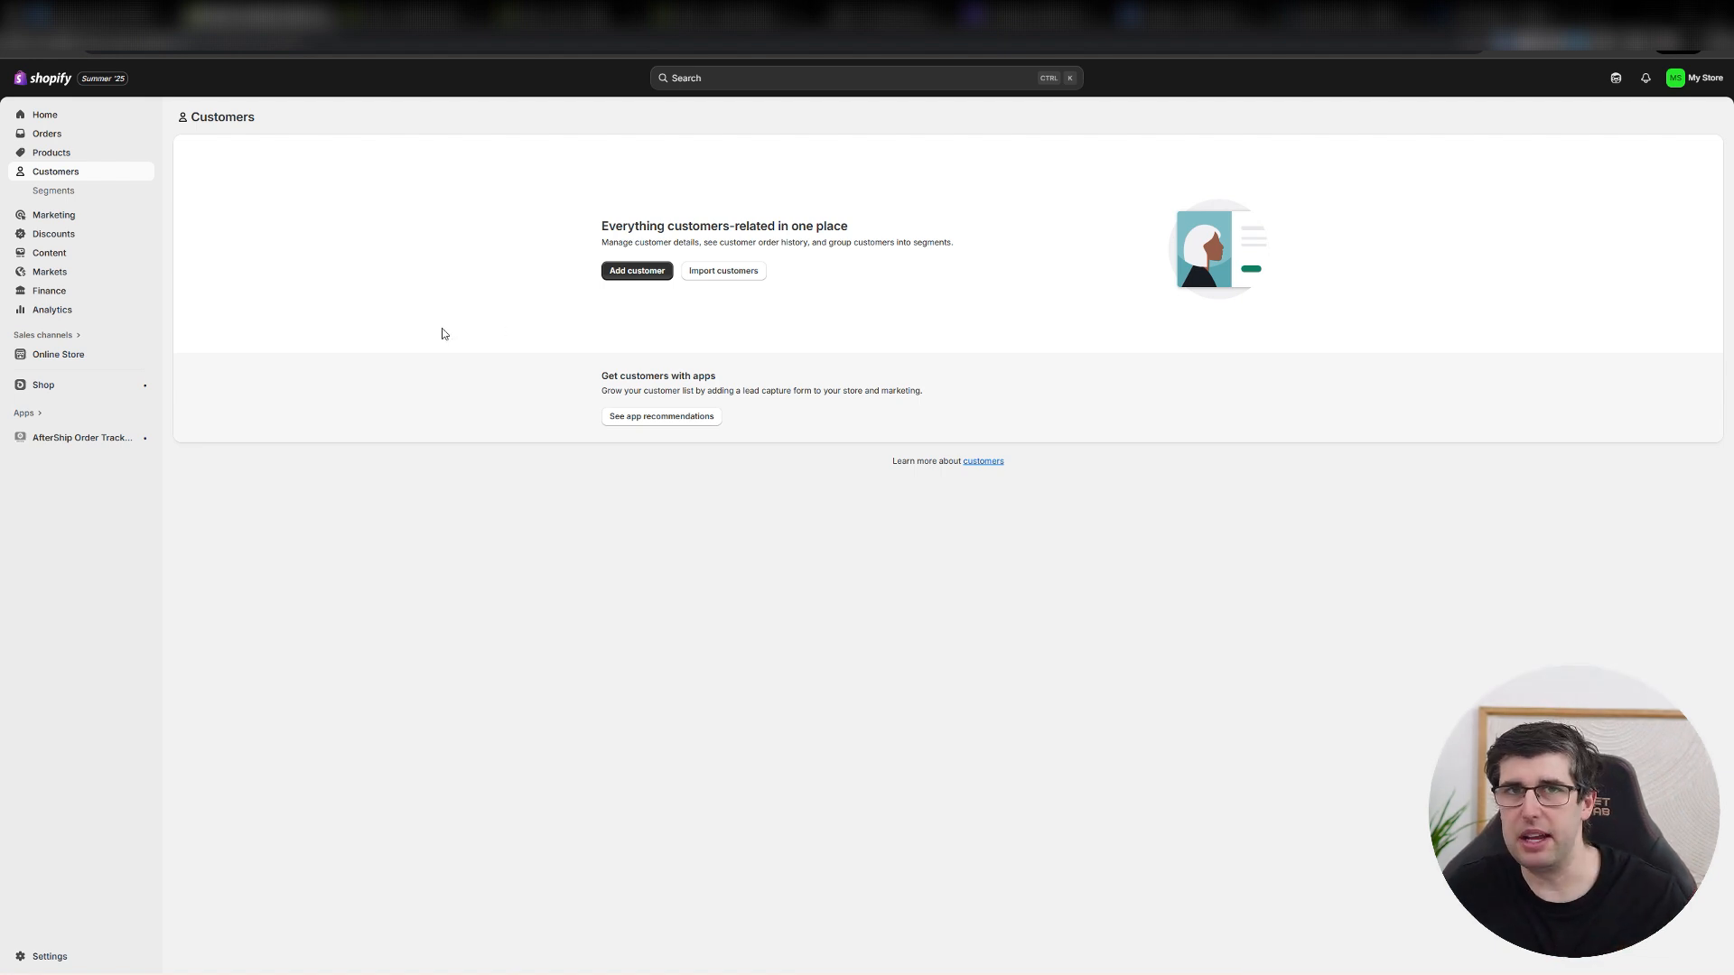
pyautogui.click(56, 215)
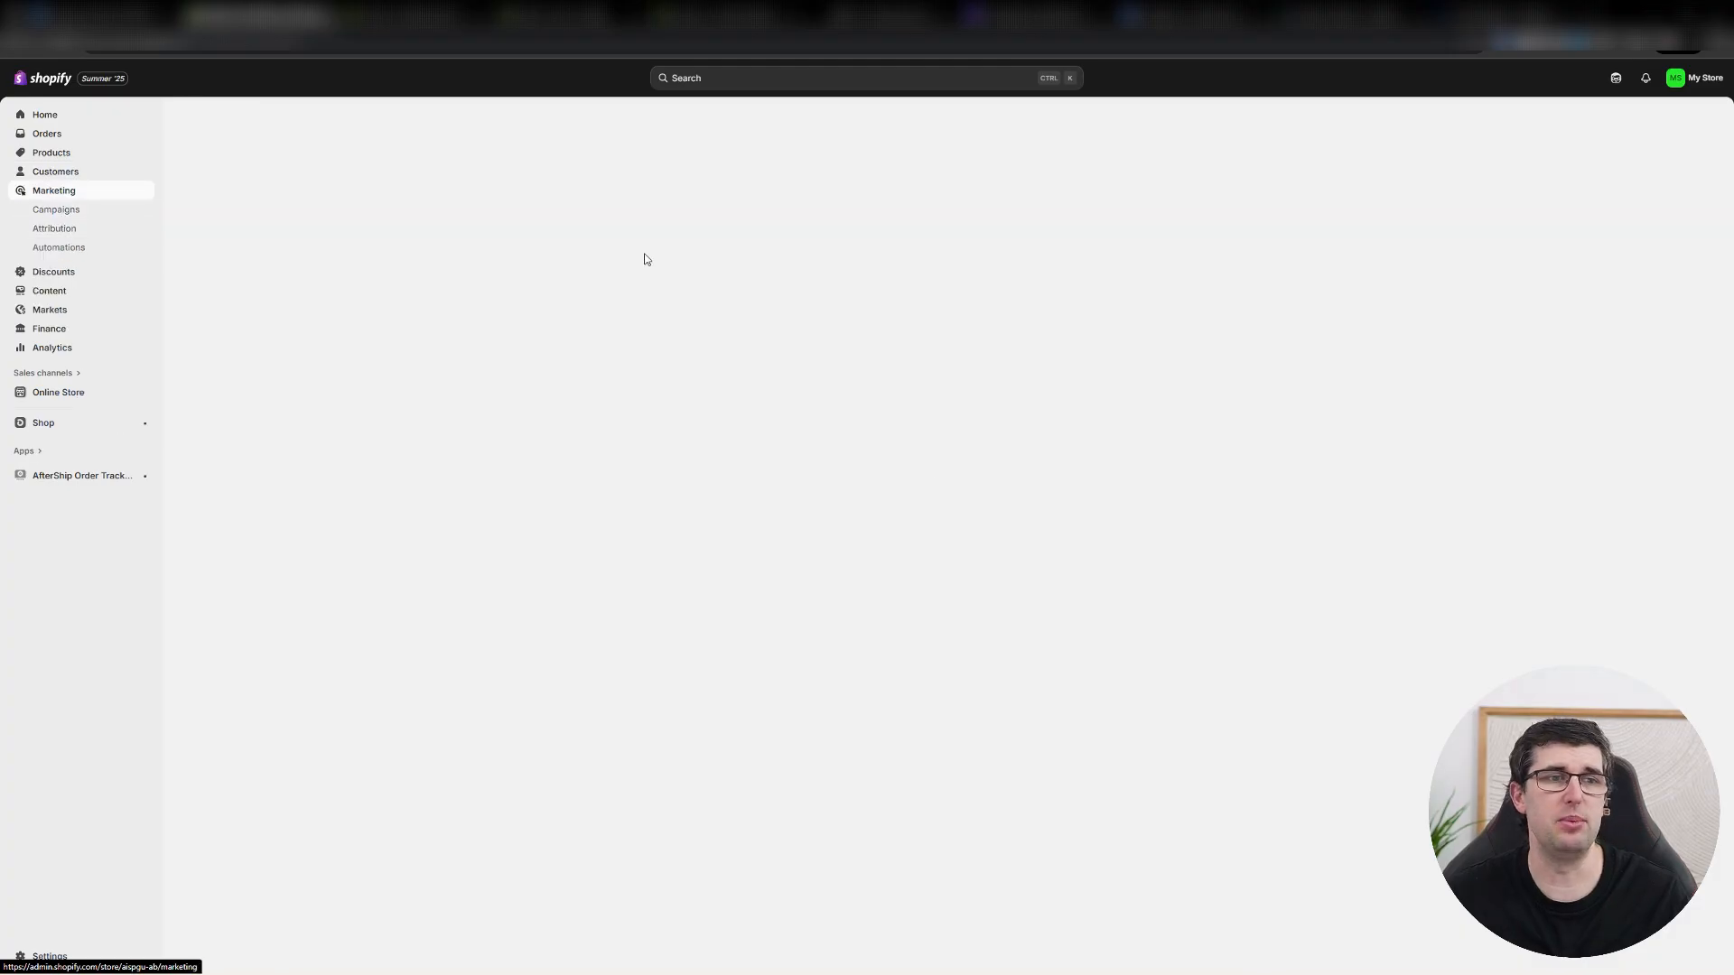
pyautogui.click(59, 228)
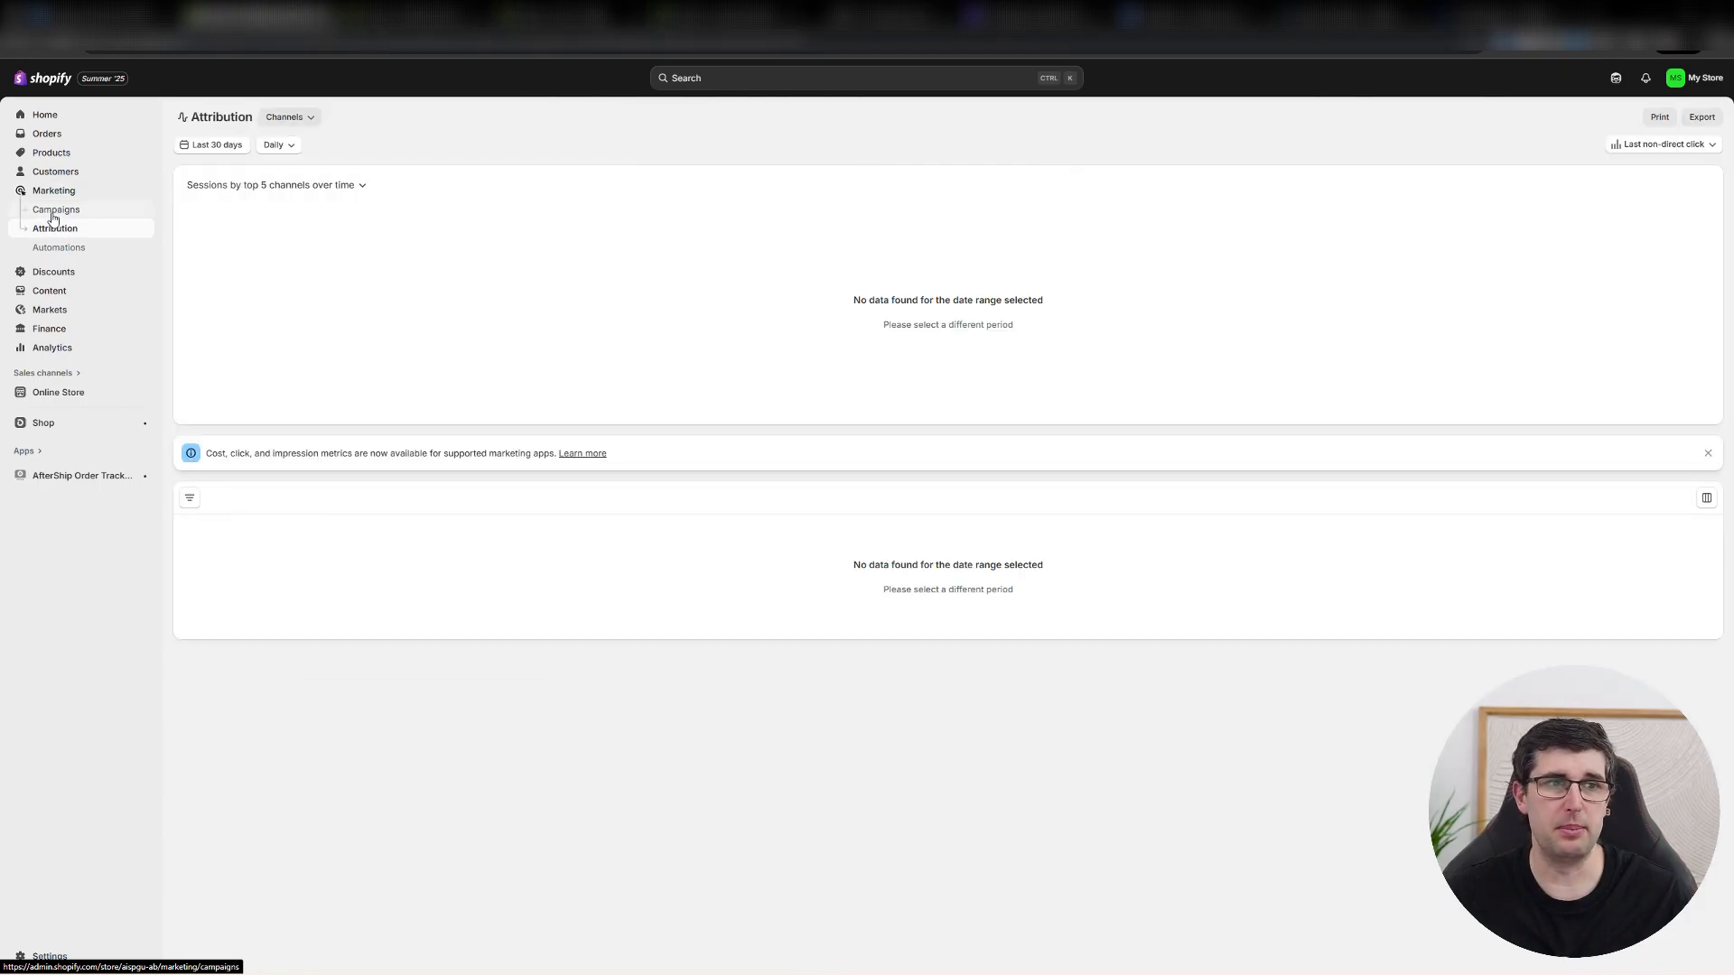
pyautogui.click(56, 212)
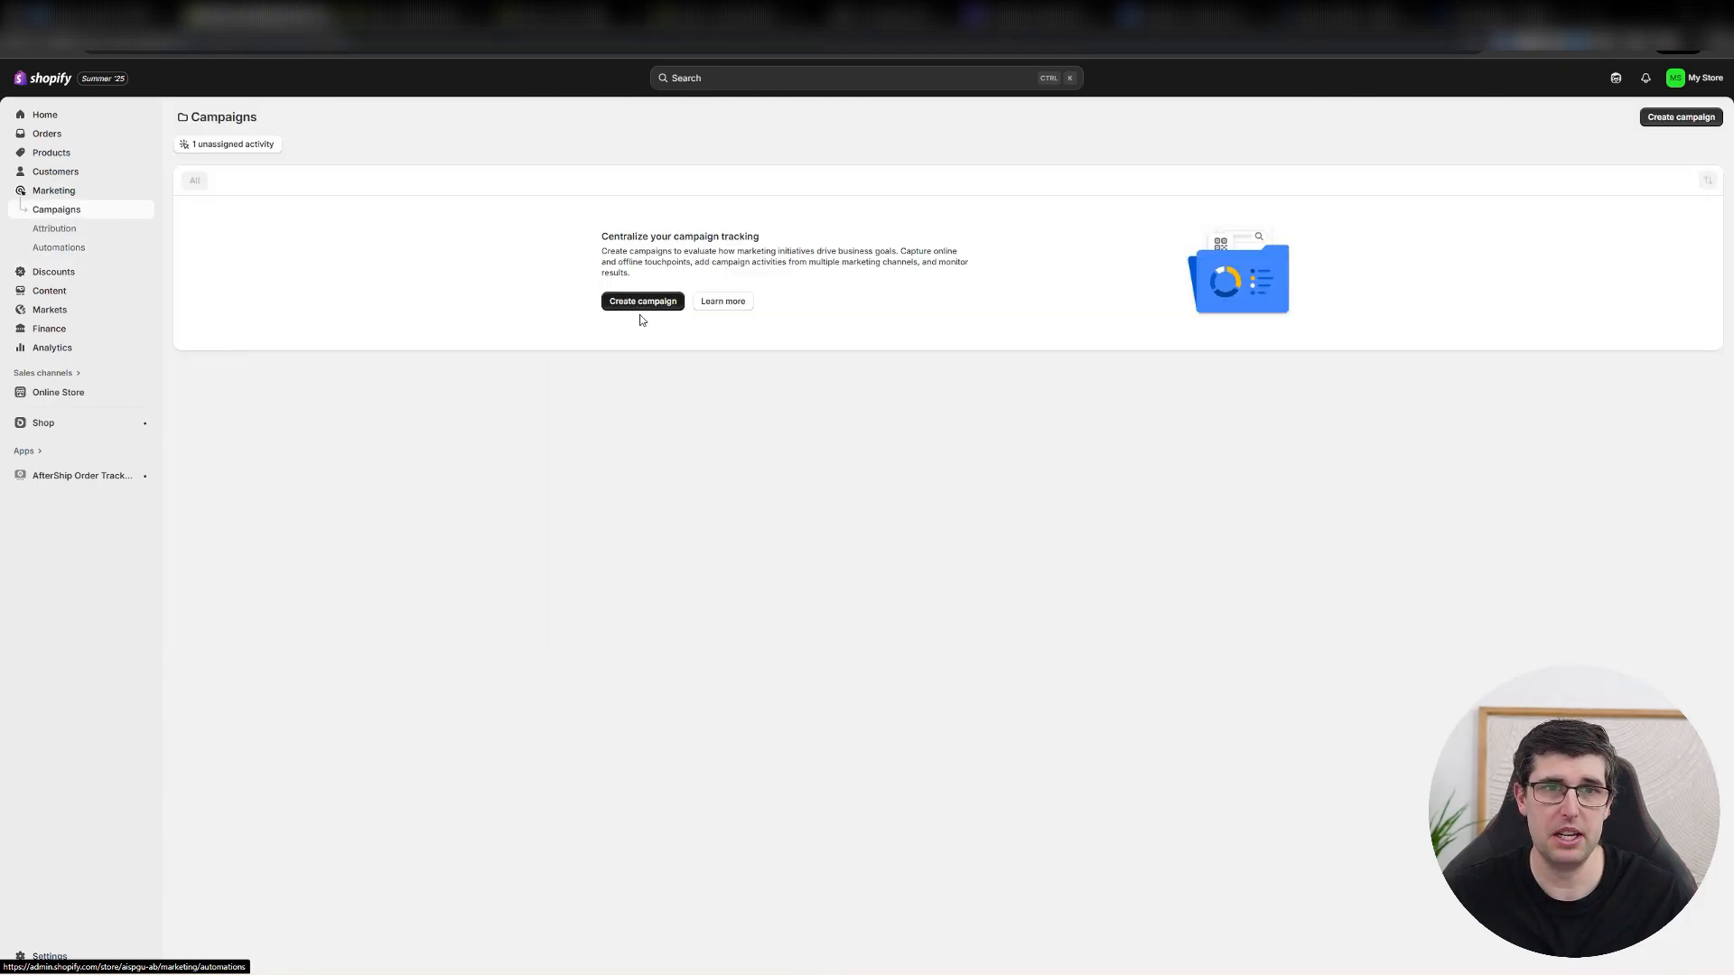
pyautogui.moveTo(648, 237); pyautogui.dragTo(895, 250)
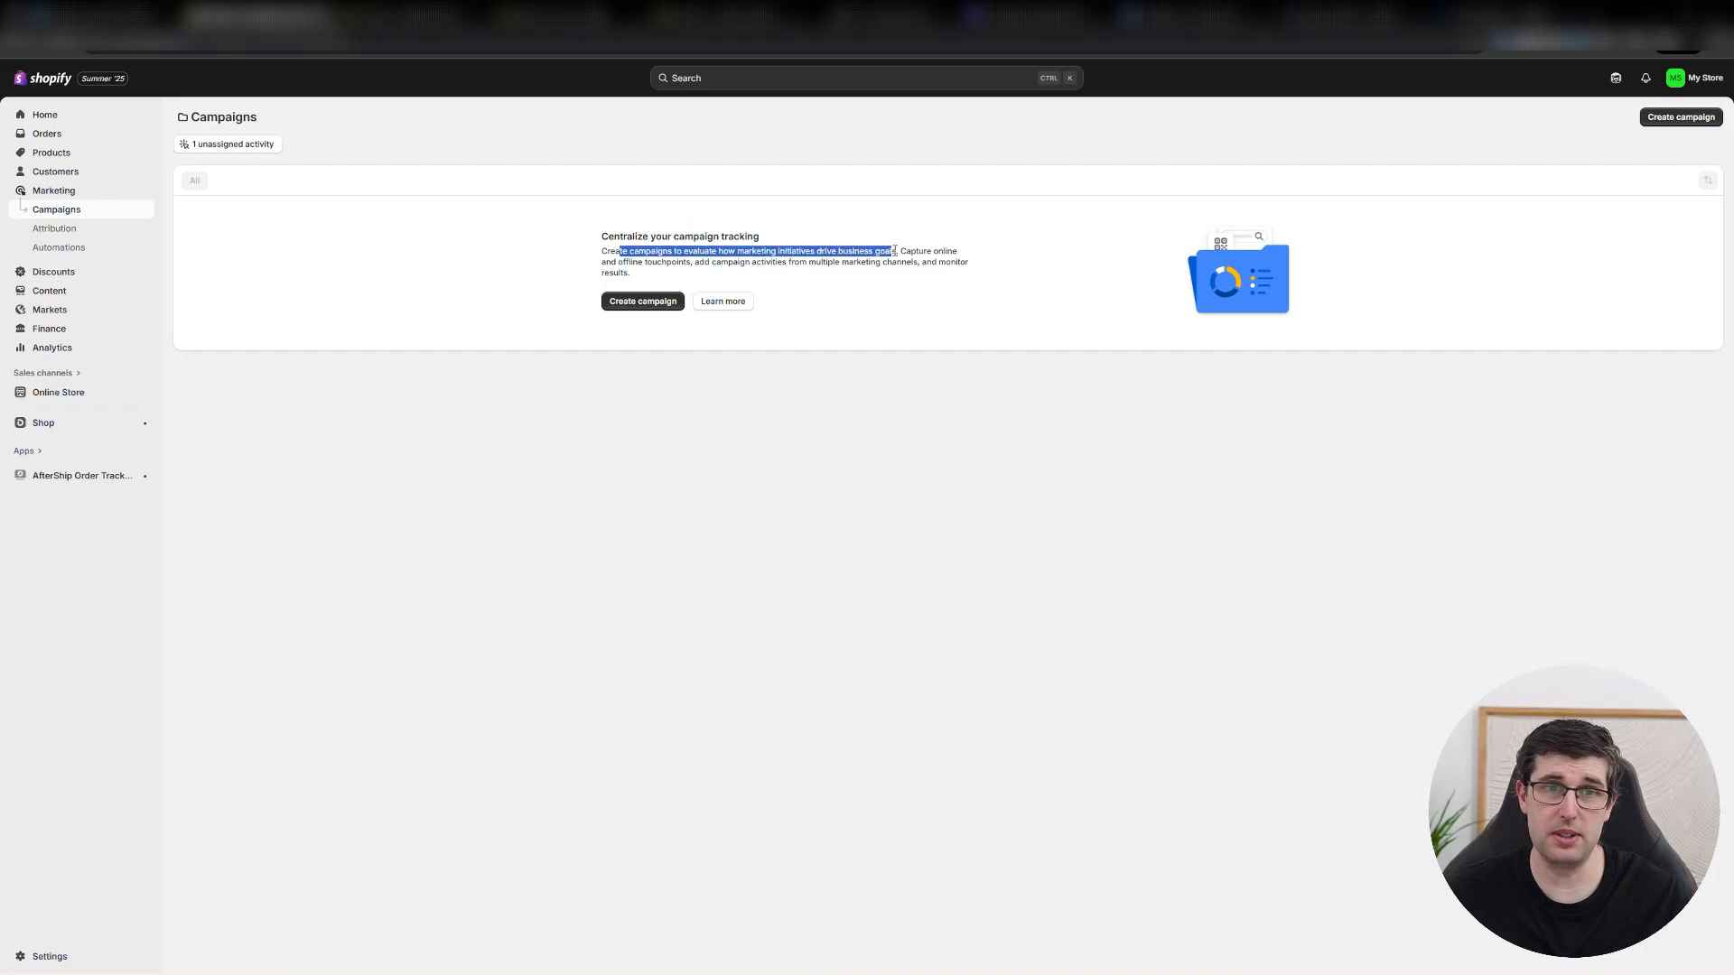
pyautogui.click(63, 247)
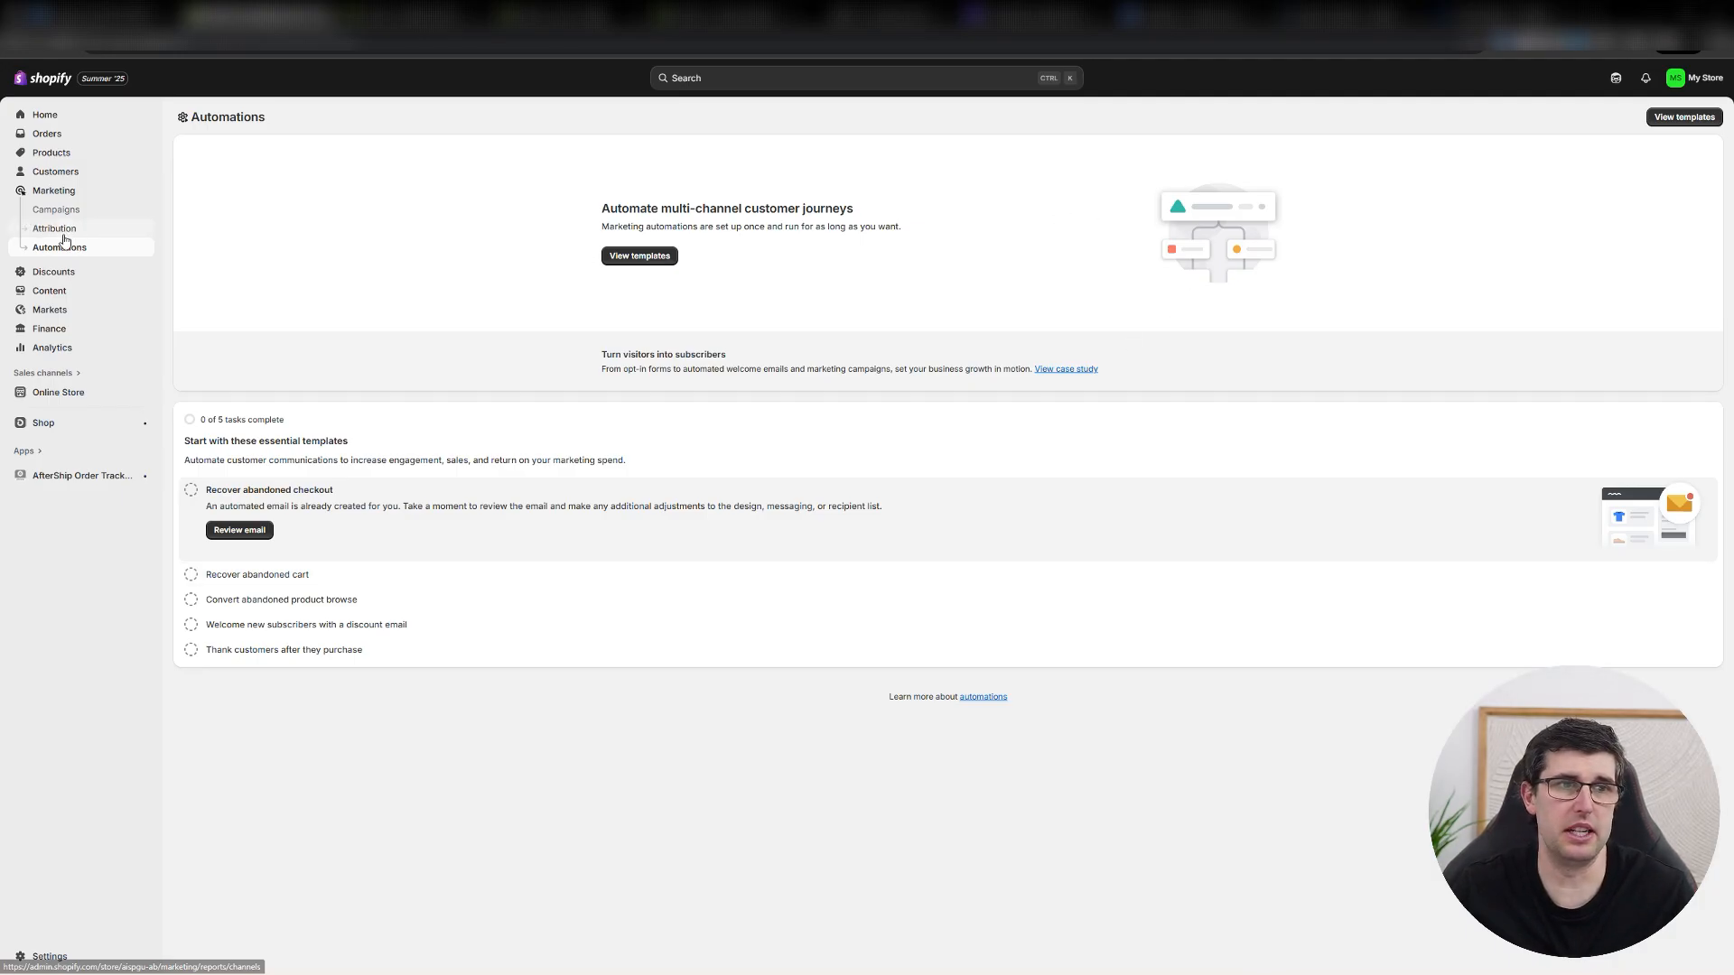
pyautogui.click(64, 237)
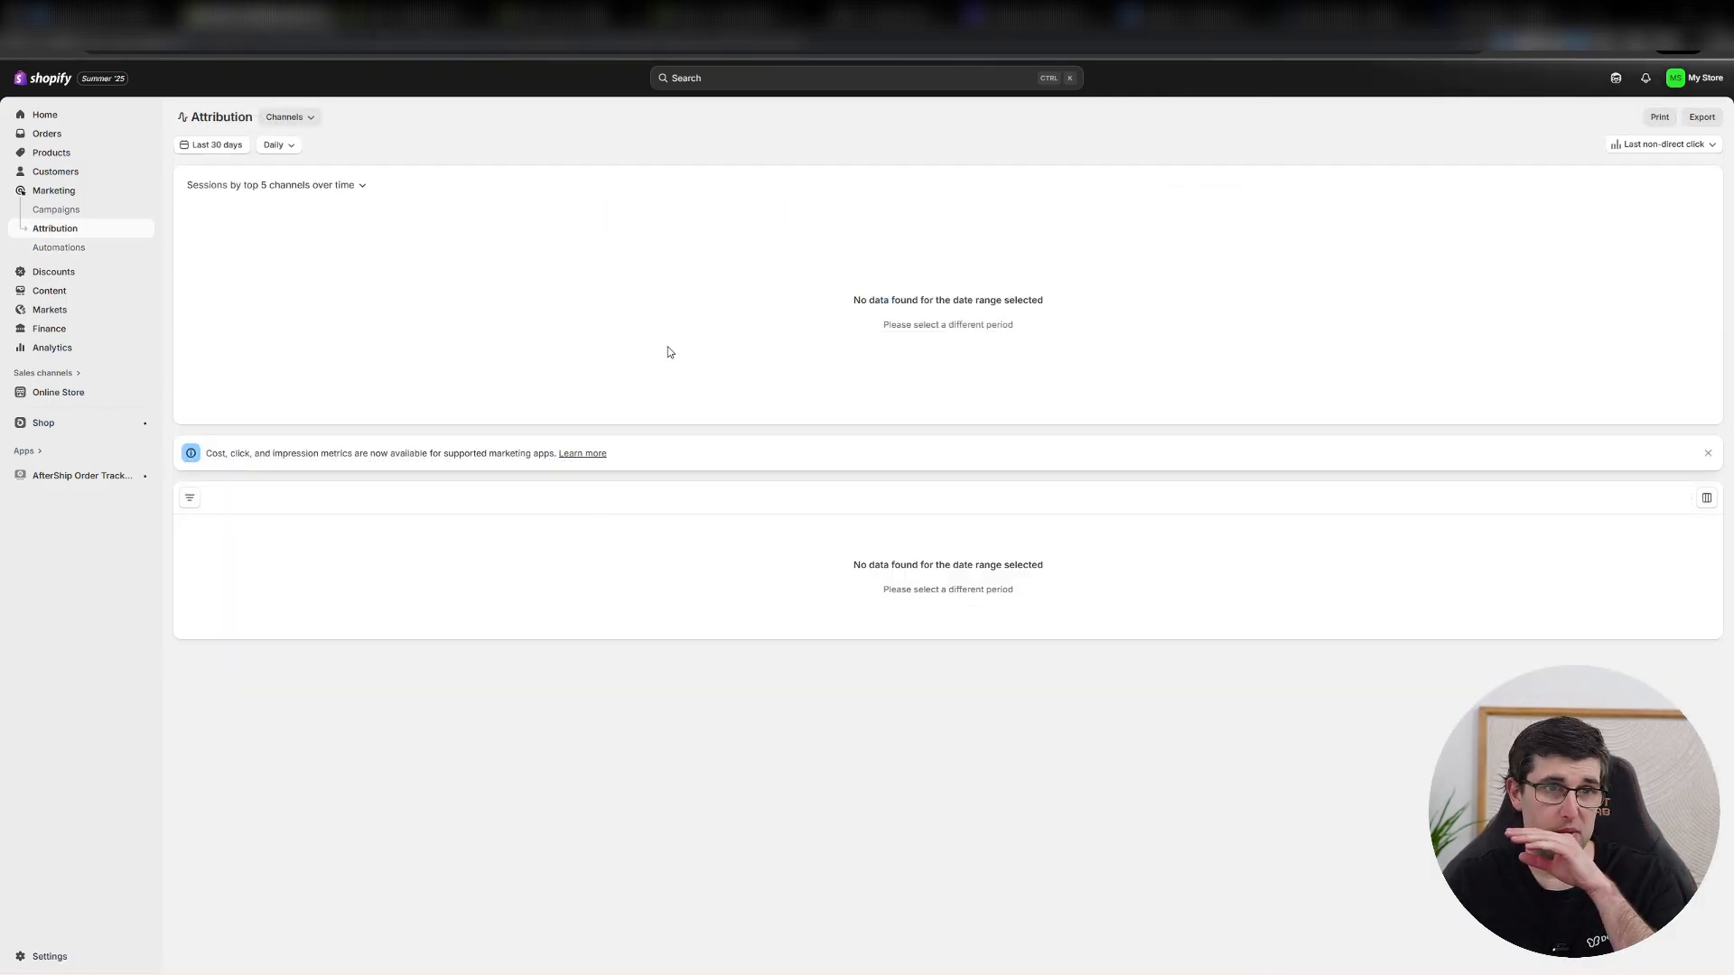
# Start an amount-off-products discount with a code made of the store owner's first name plus "test" and a 20% value.
pyautogui.click(41, 272)
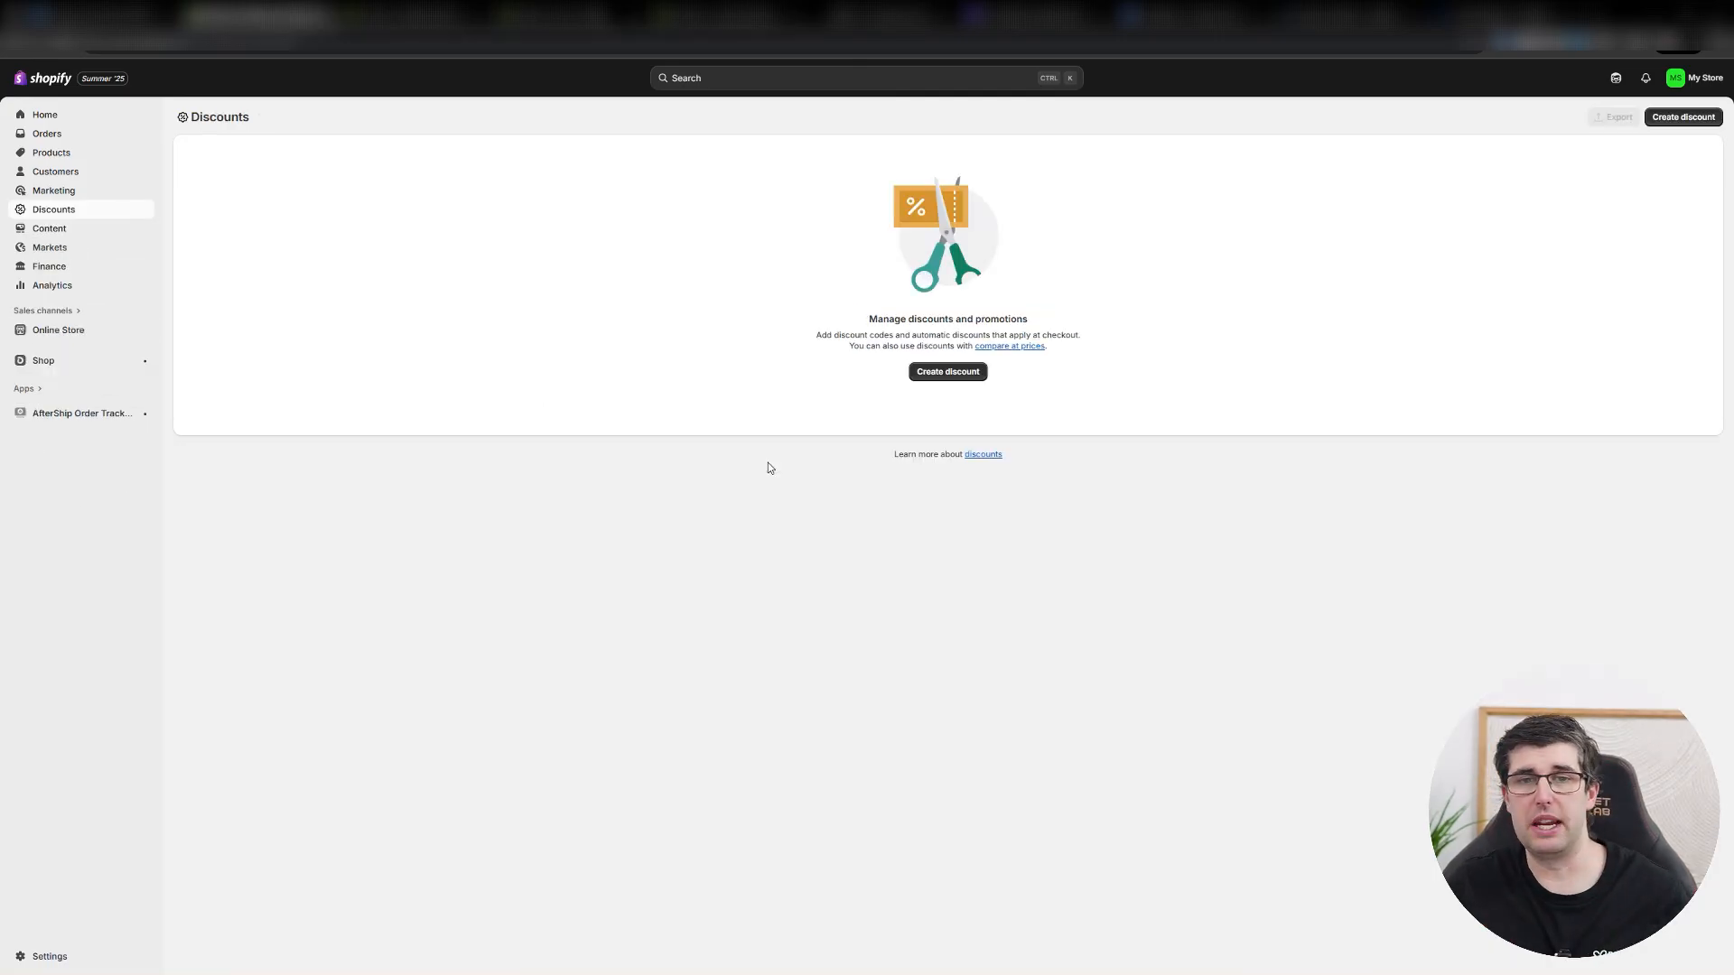
pyautogui.click(947, 371)
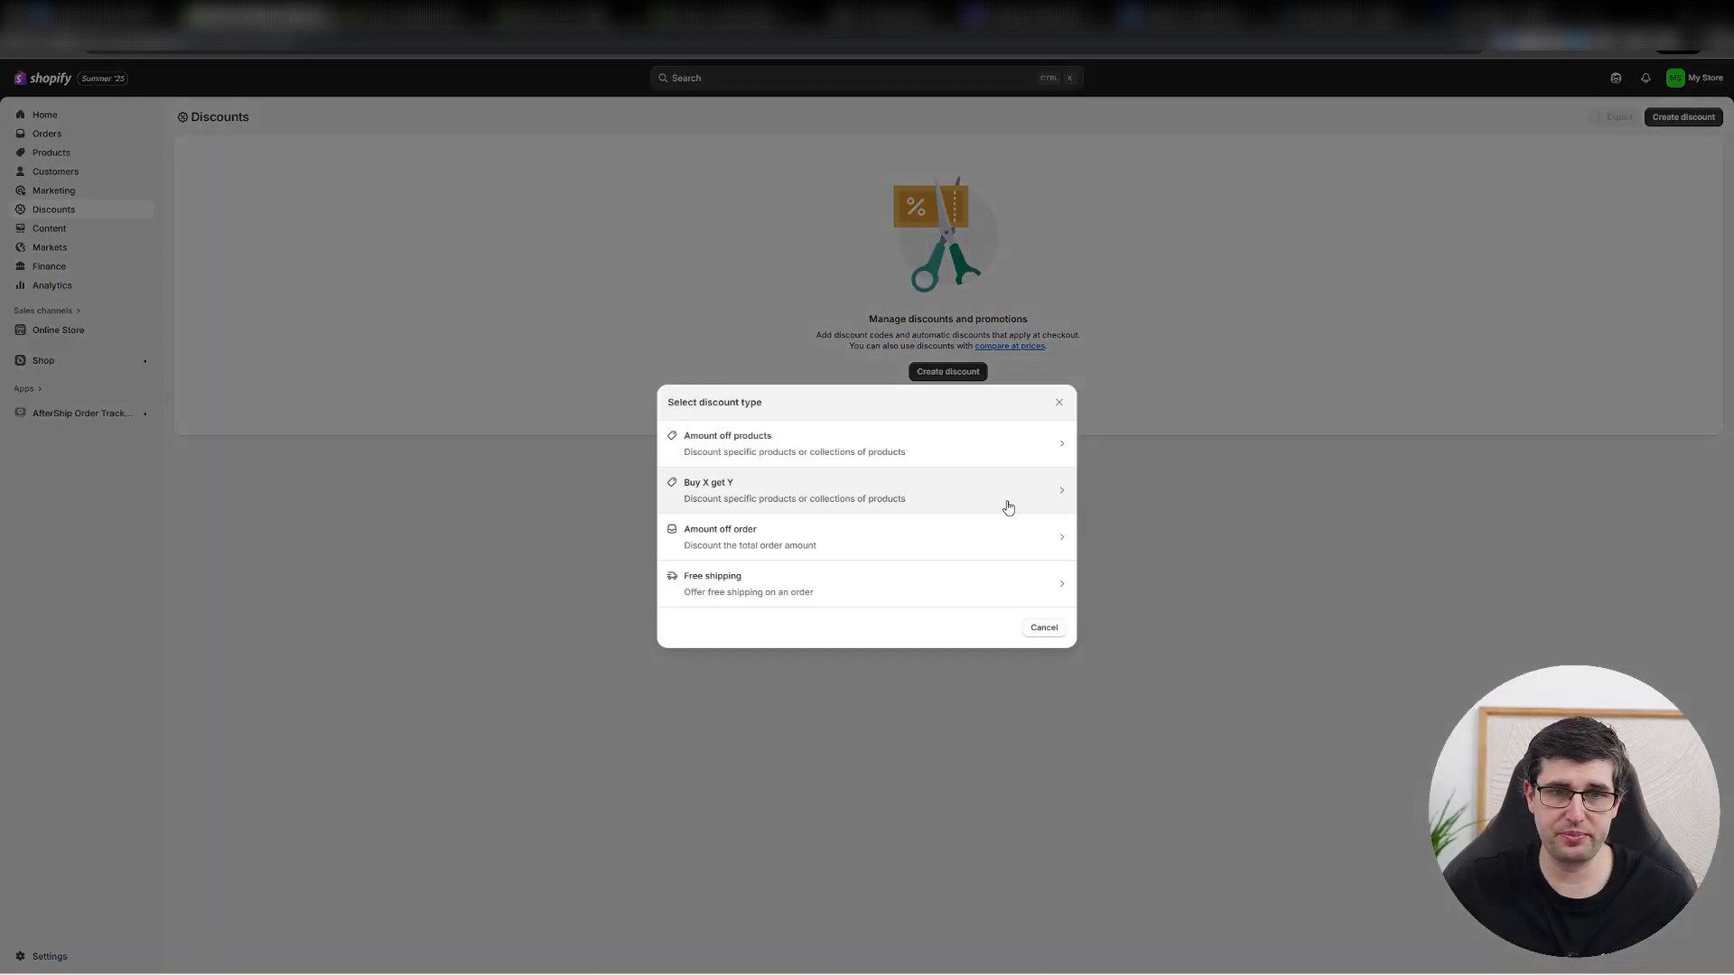
pyautogui.click(798, 424)
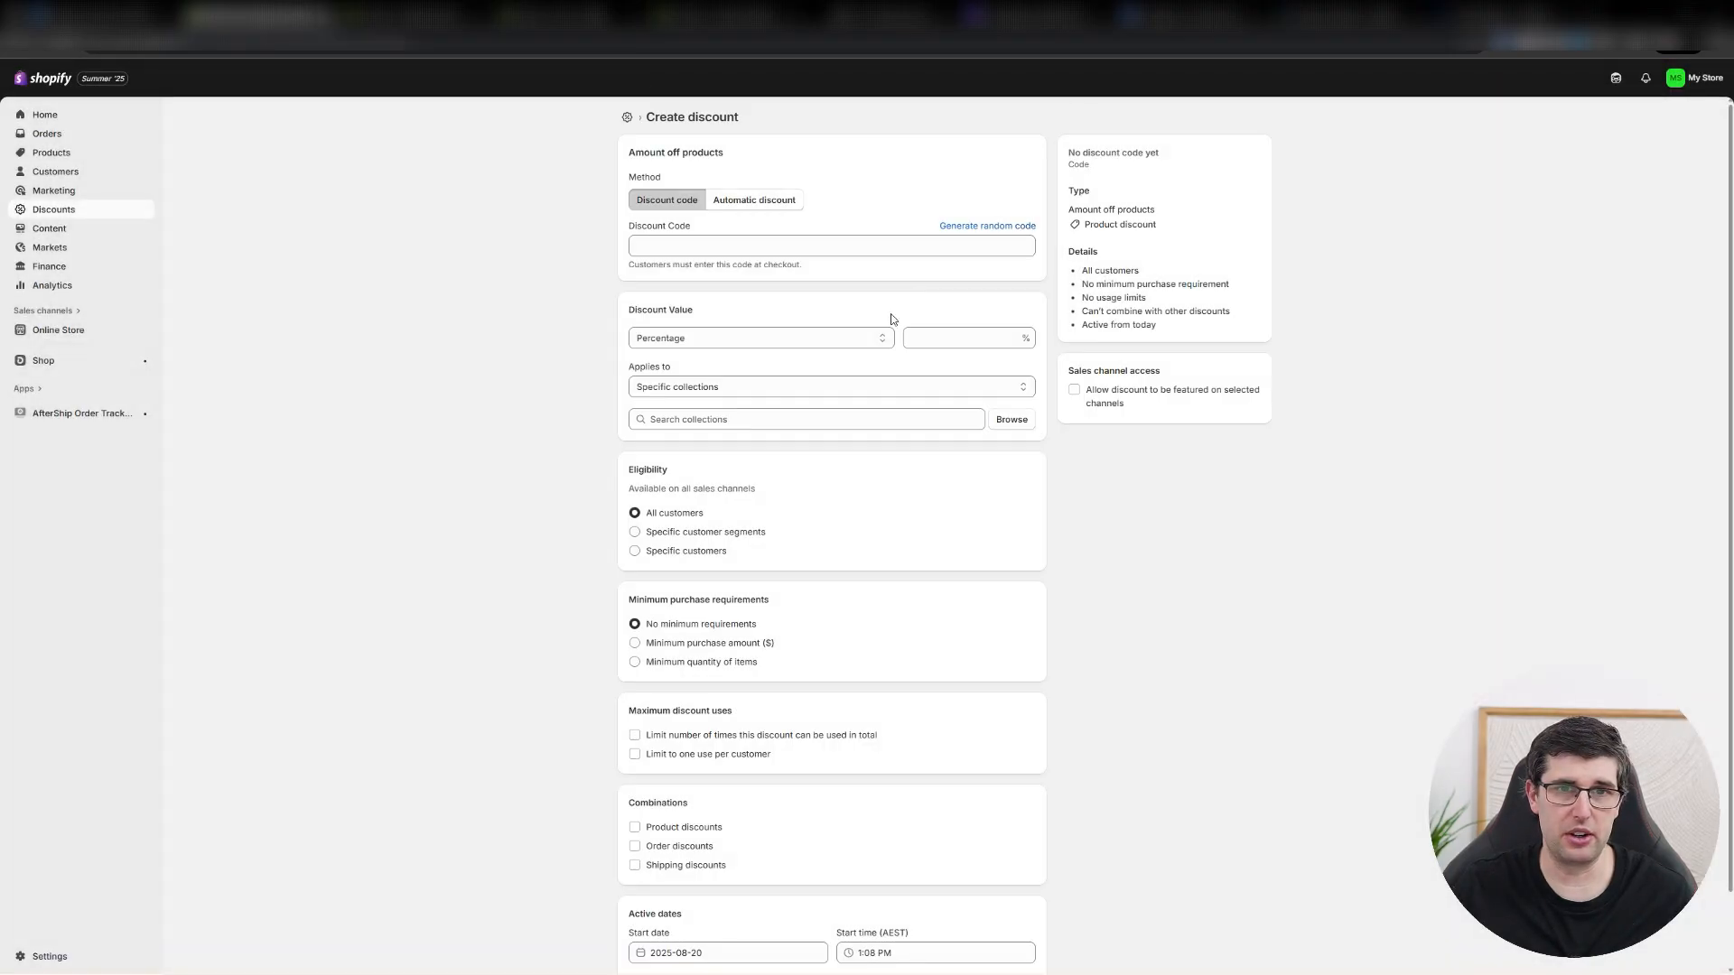
pyautogui.click(724, 244)
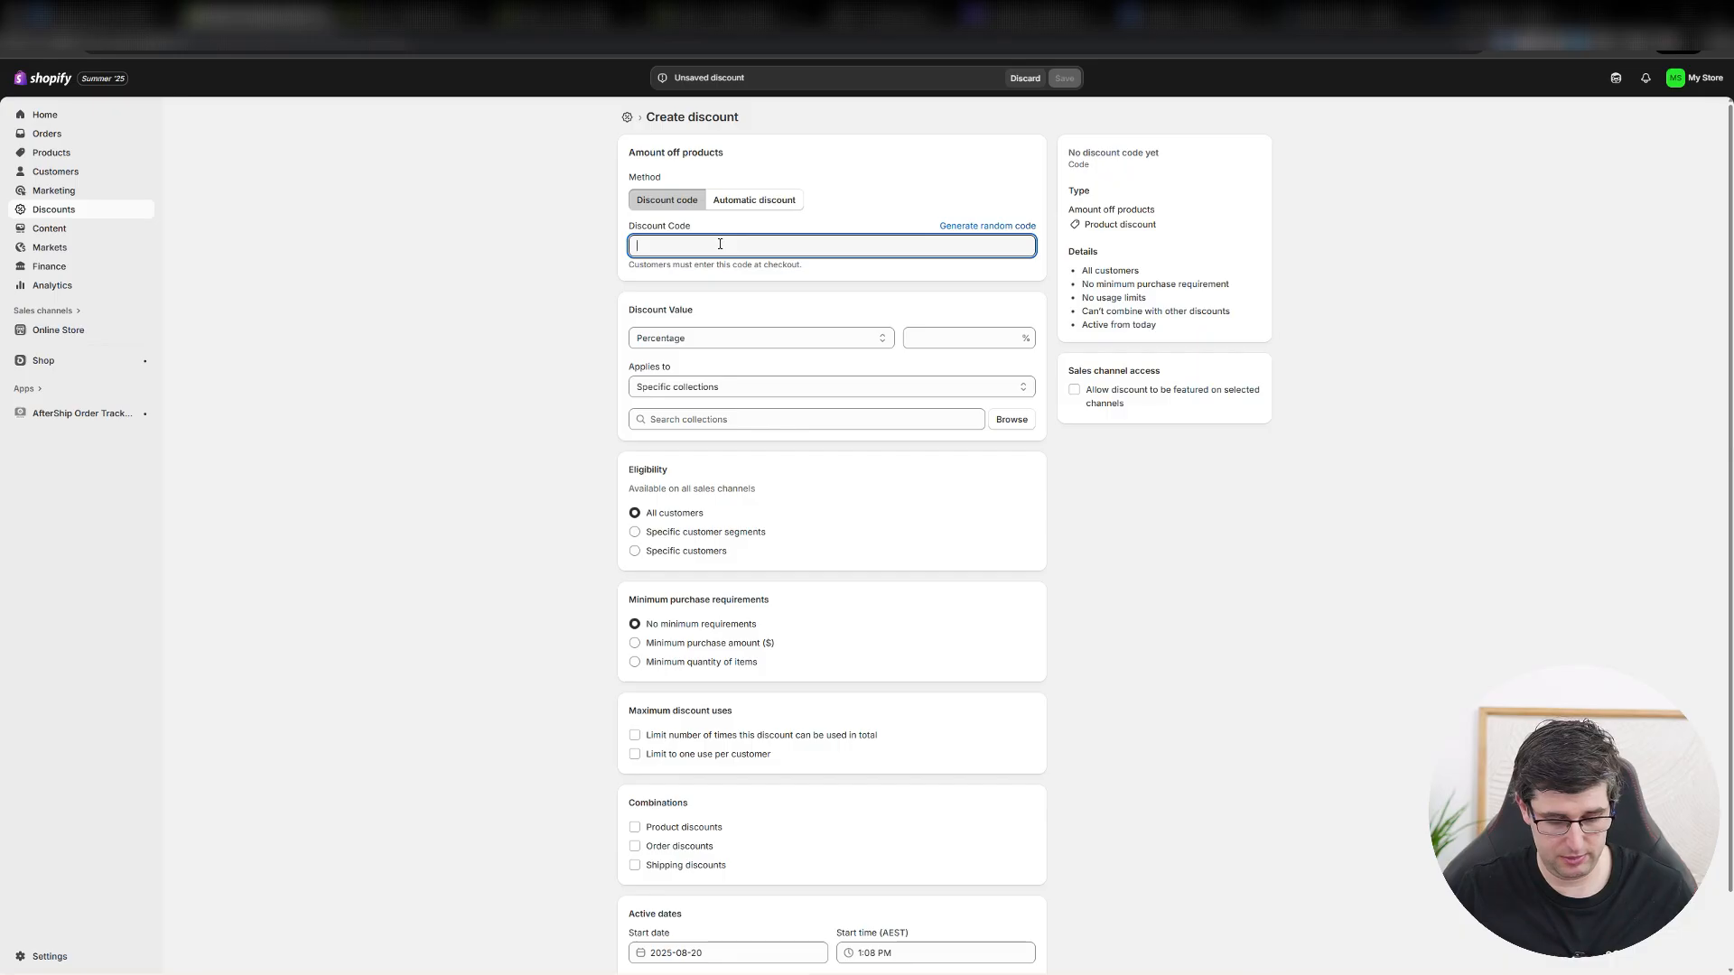
pyautogui.write('rickytest')
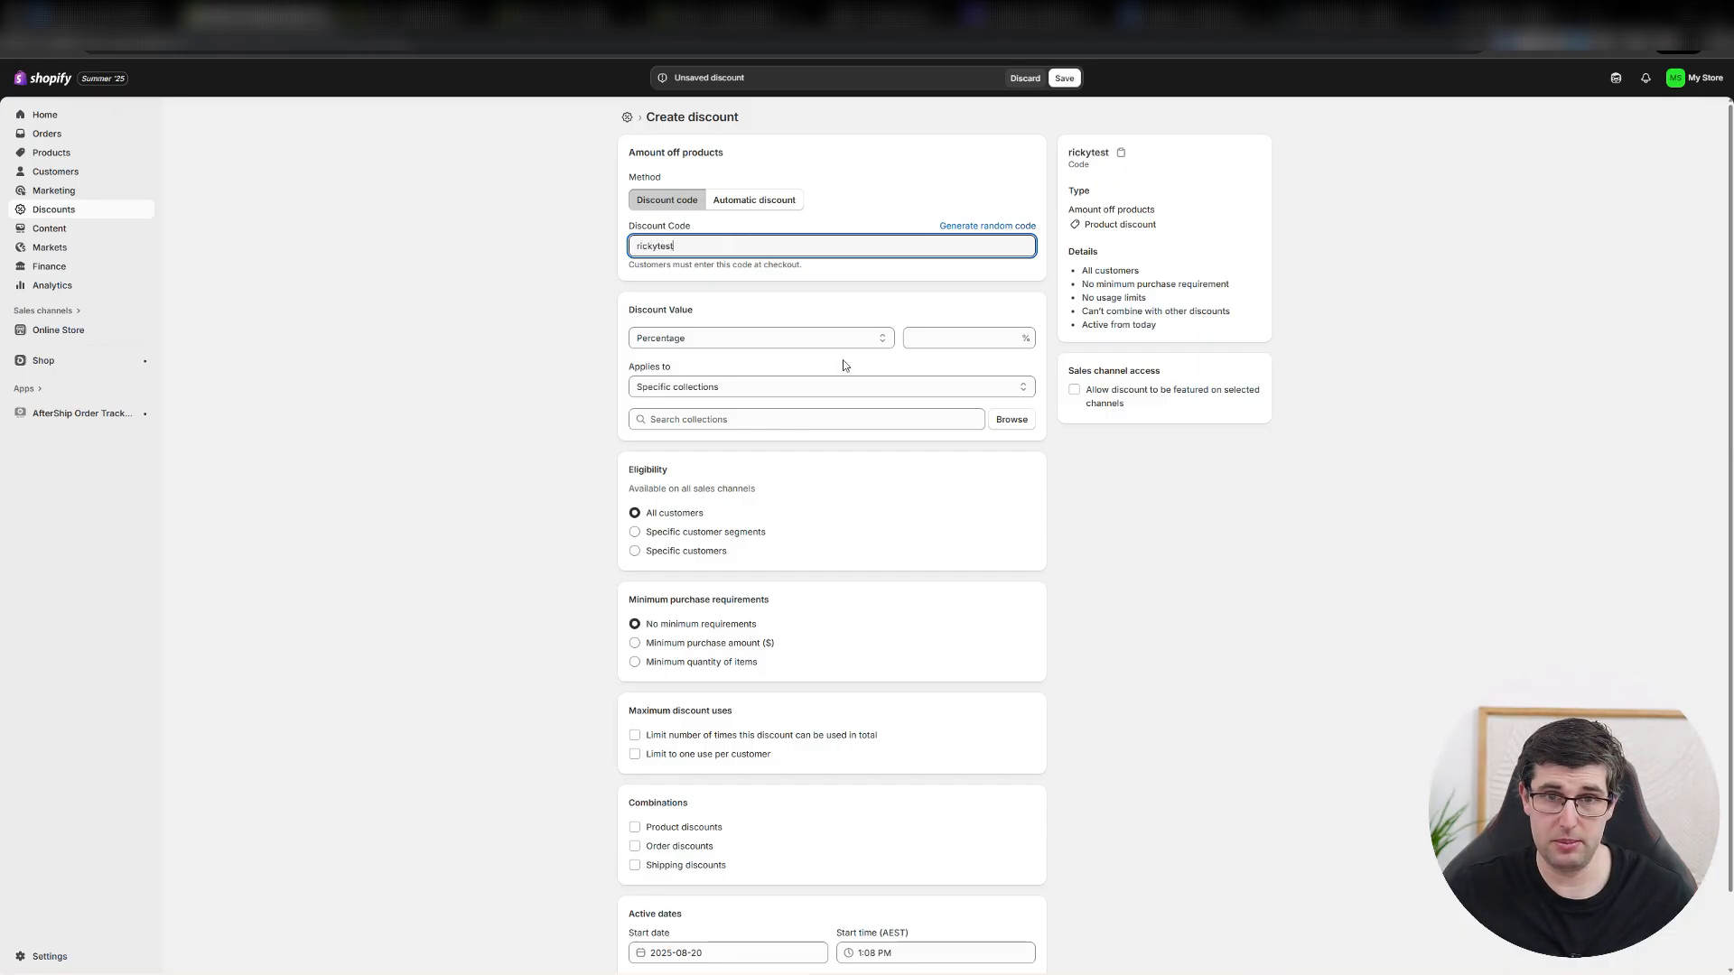
pyautogui.press('Tab')
pyautogui.write('20')
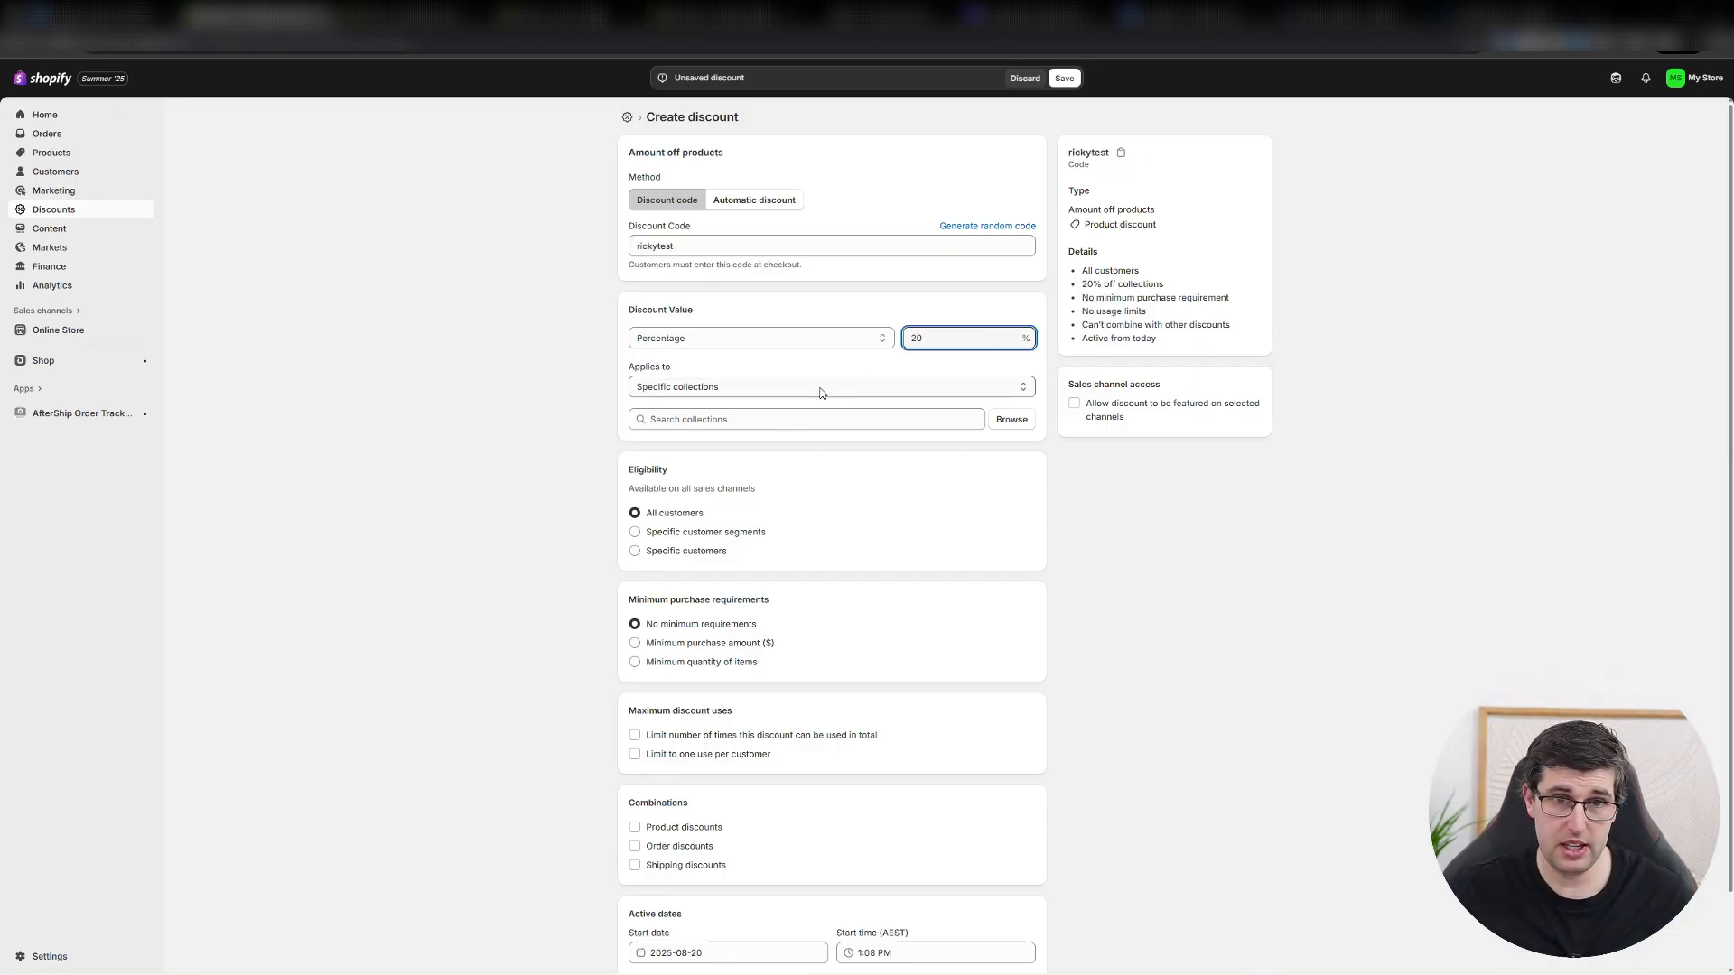
# Apply the discount to specific products and add the test shirt with all its variants.
pyautogui.click(822, 388)
pyautogui.click(686, 422)
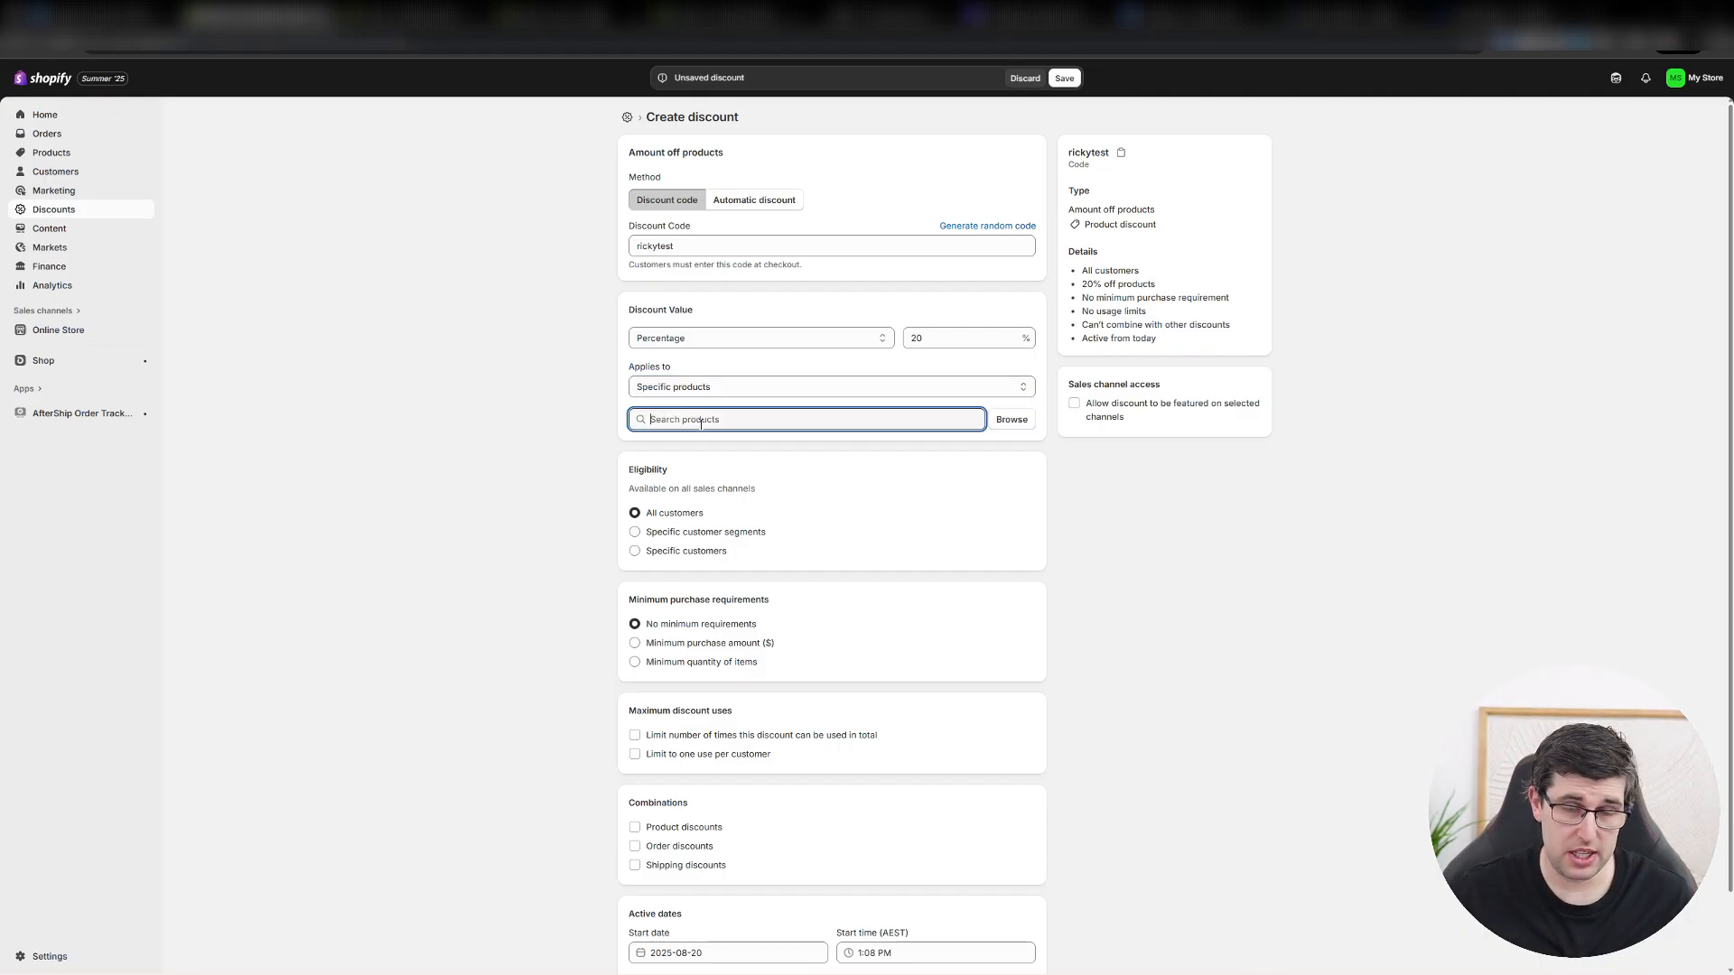
pyautogui.click(1001, 420)
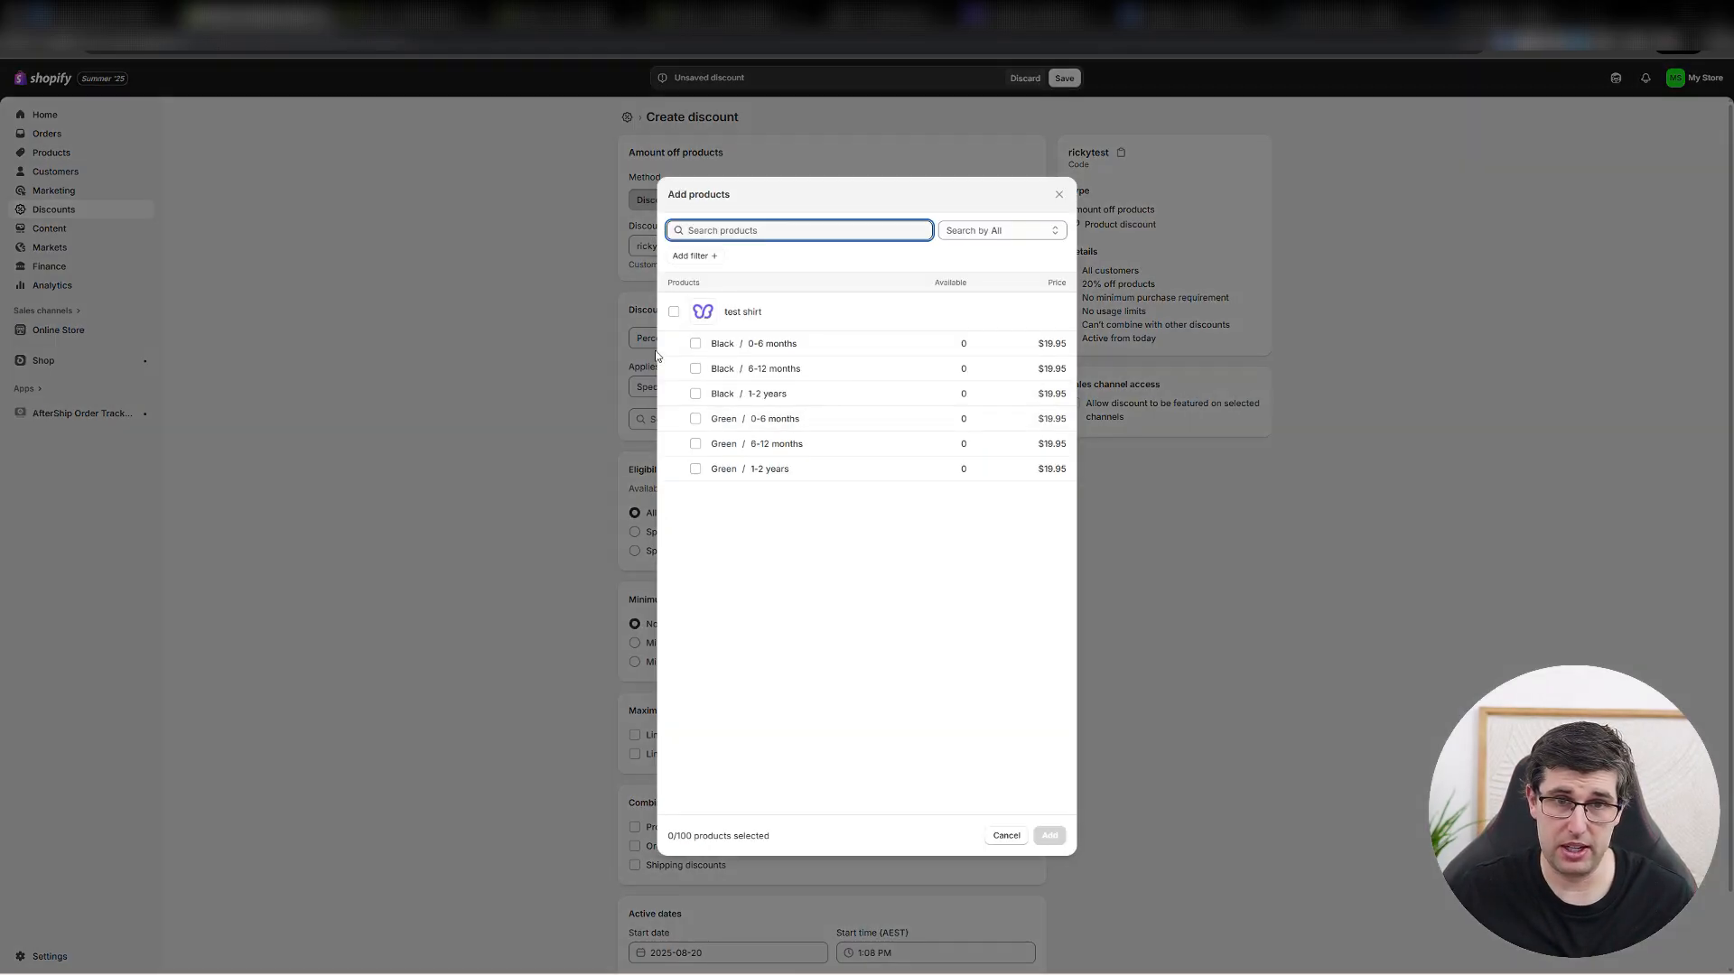
pyautogui.click(674, 312)
pyautogui.click(1049, 835)
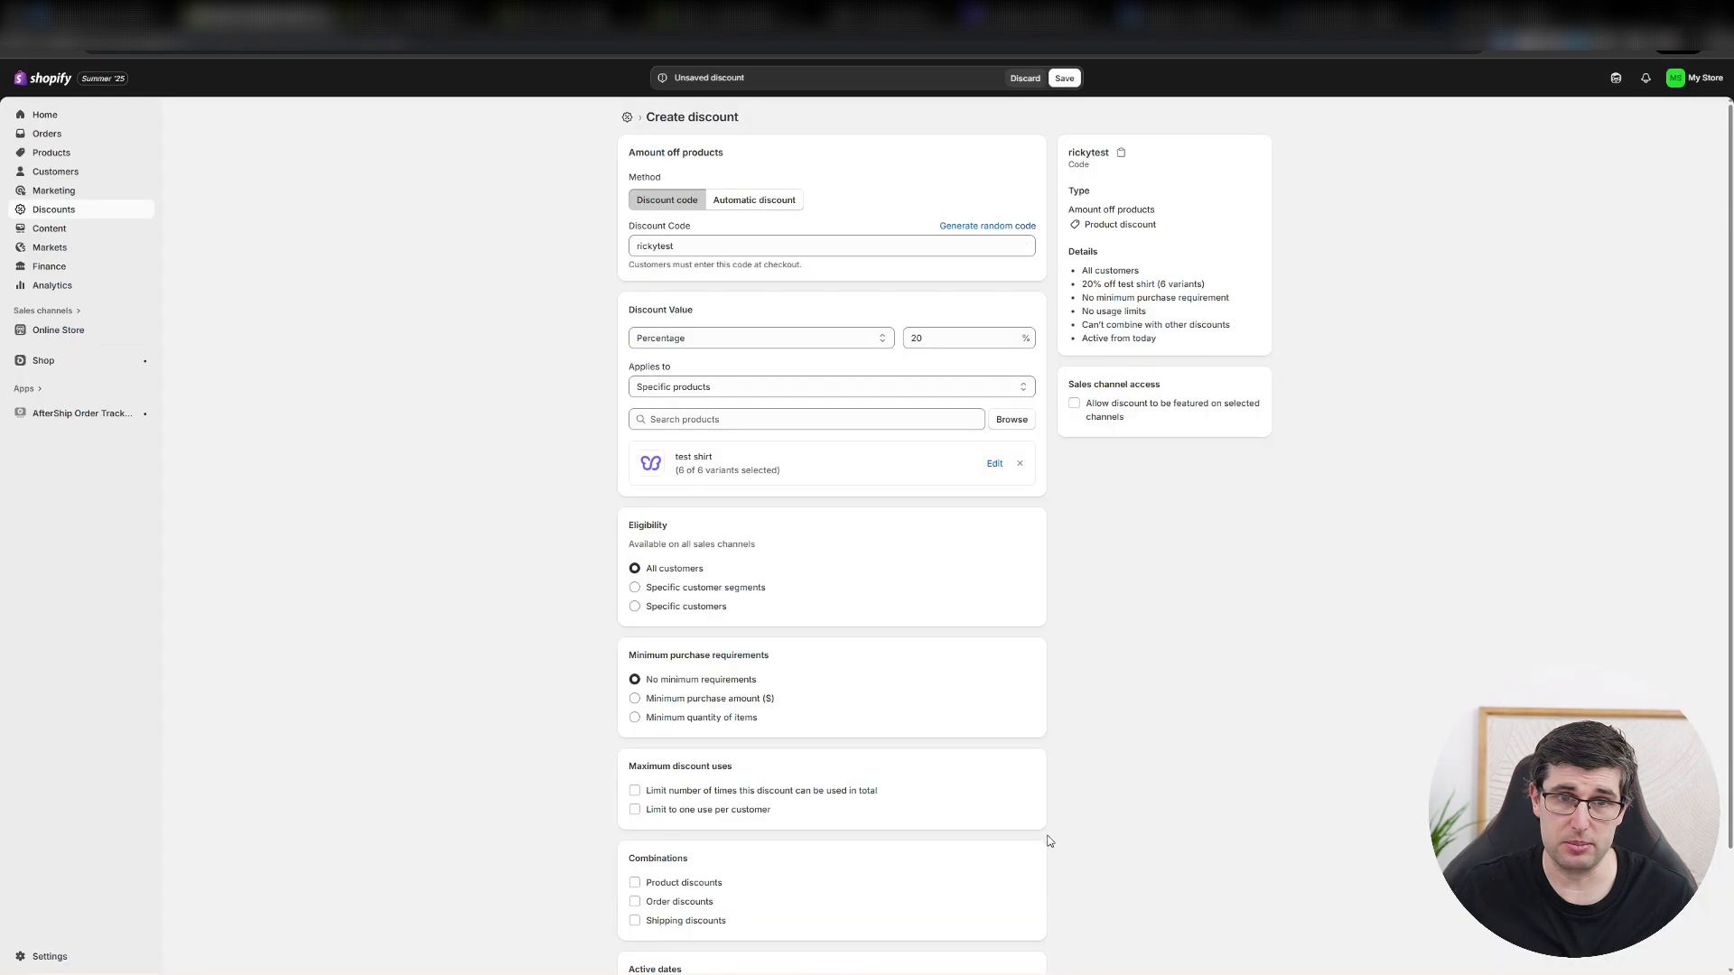
# Limit the discount to 100 total uses and one use per customer, and save the discount.
pyautogui.scroll(-1, 577, 474)
pyautogui.scroll(-2, 583, 469)
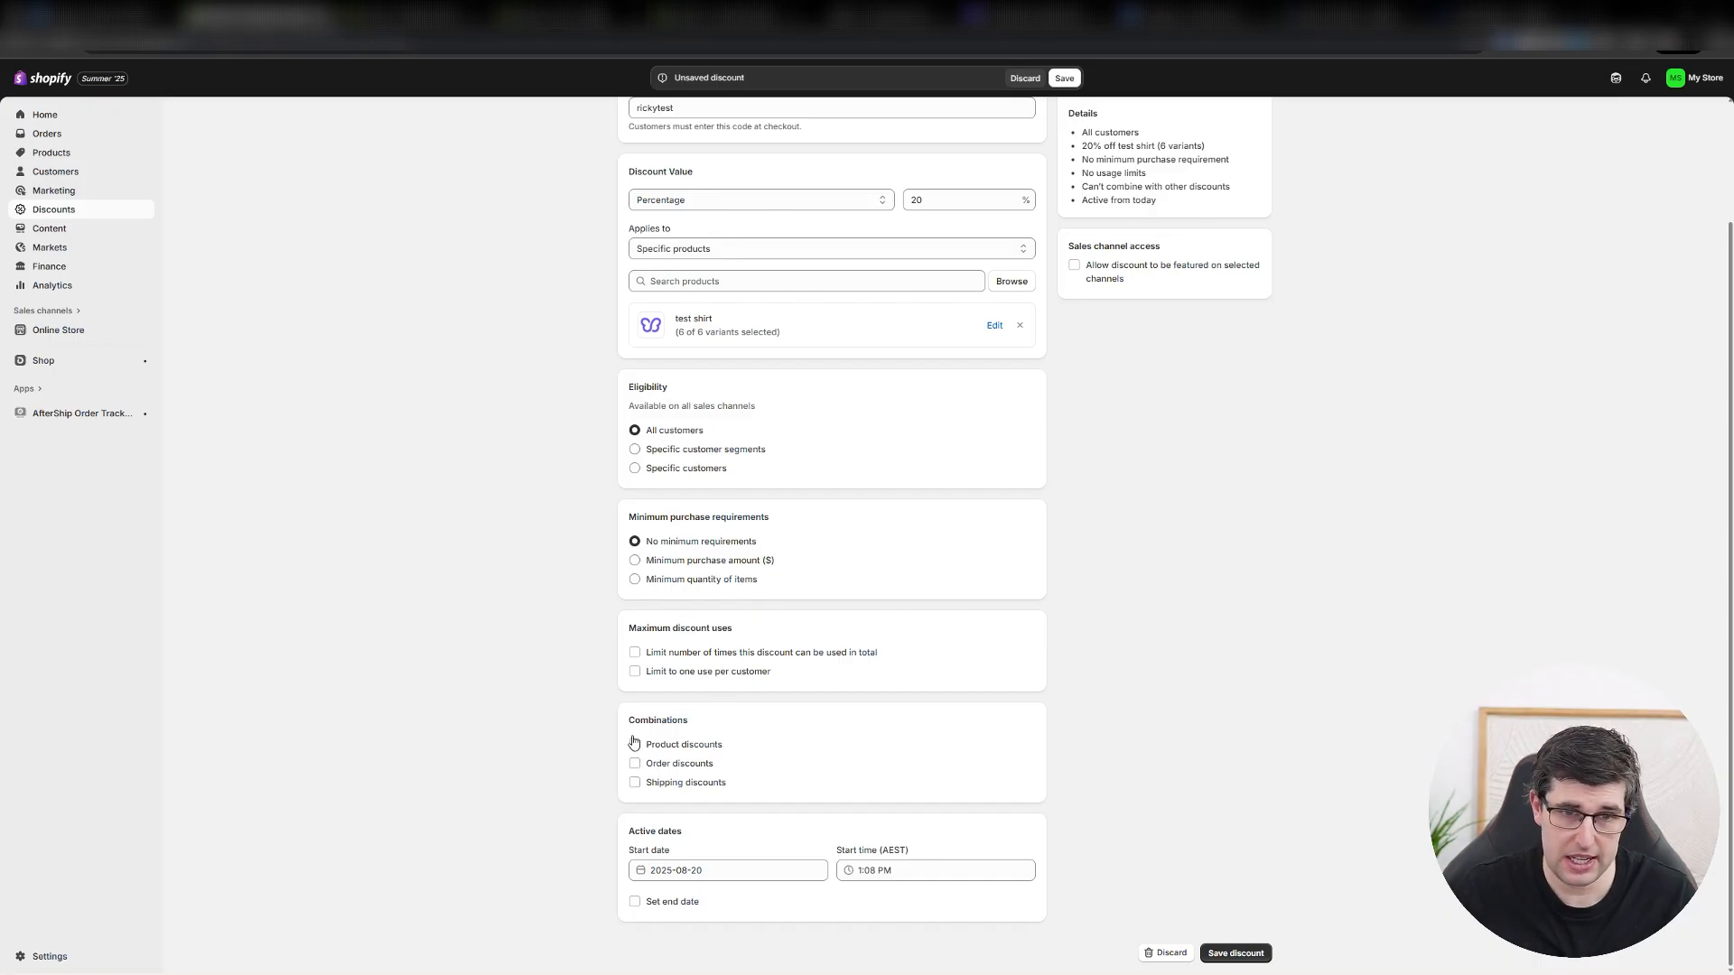
pyautogui.click(636, 653)
pyautogui.click(687, 676)
pyautogui.write('100')
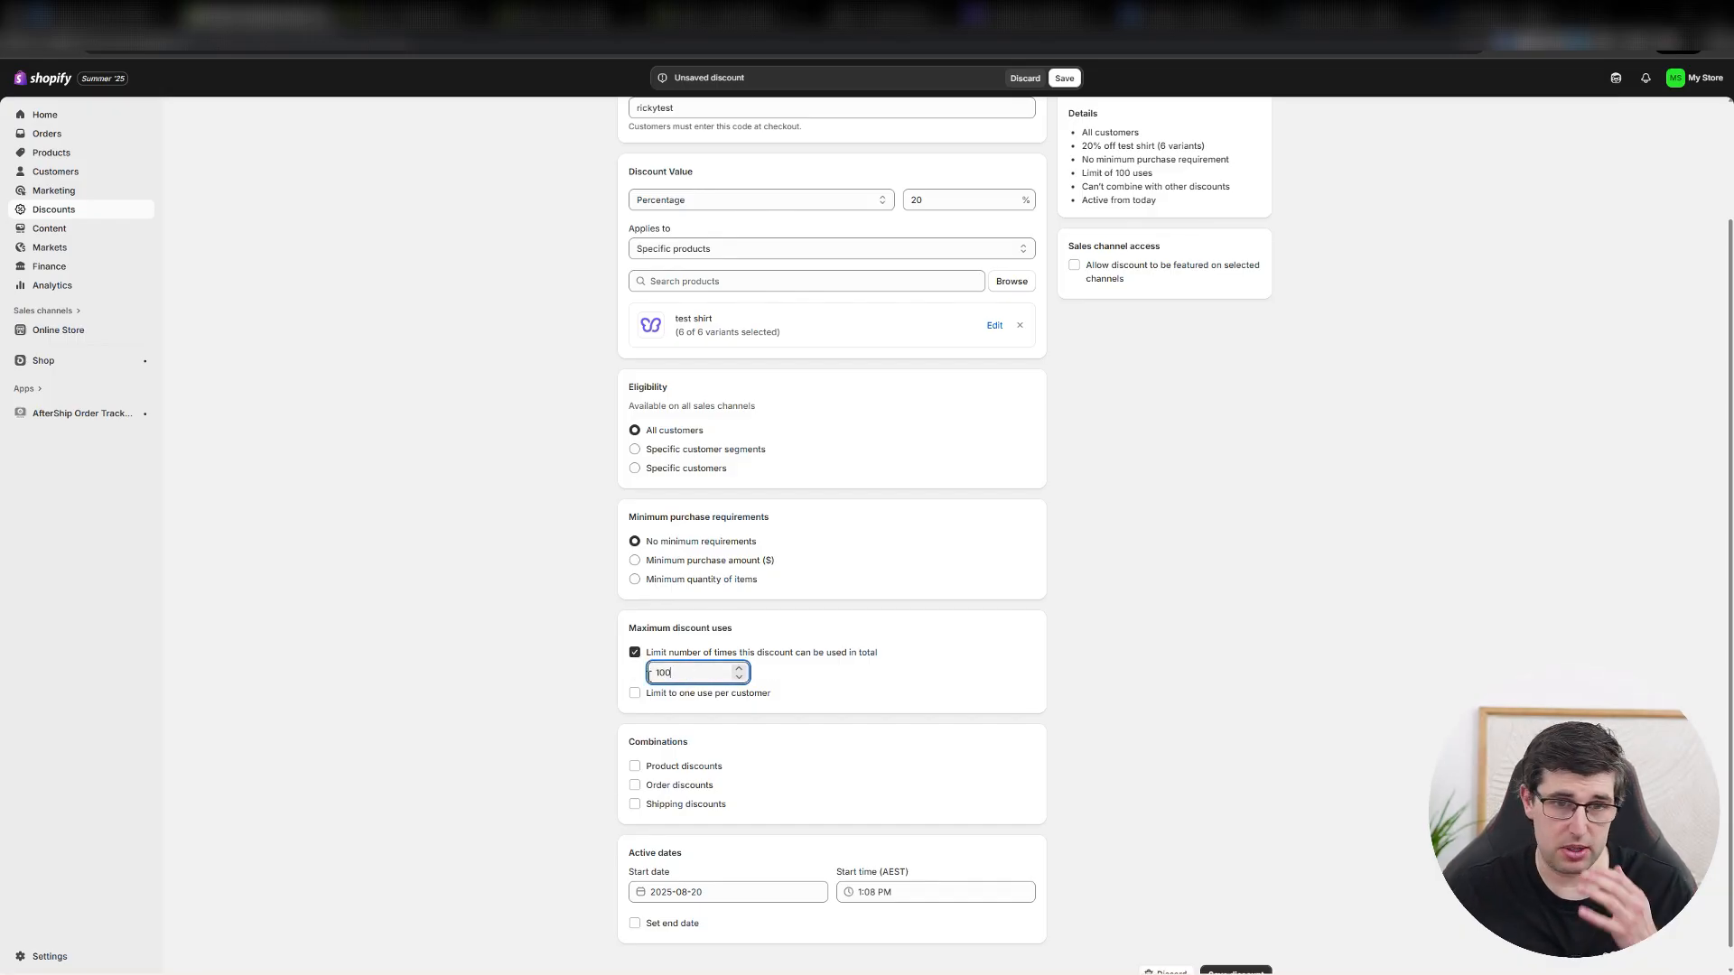
pyautogui.click(509, 641)
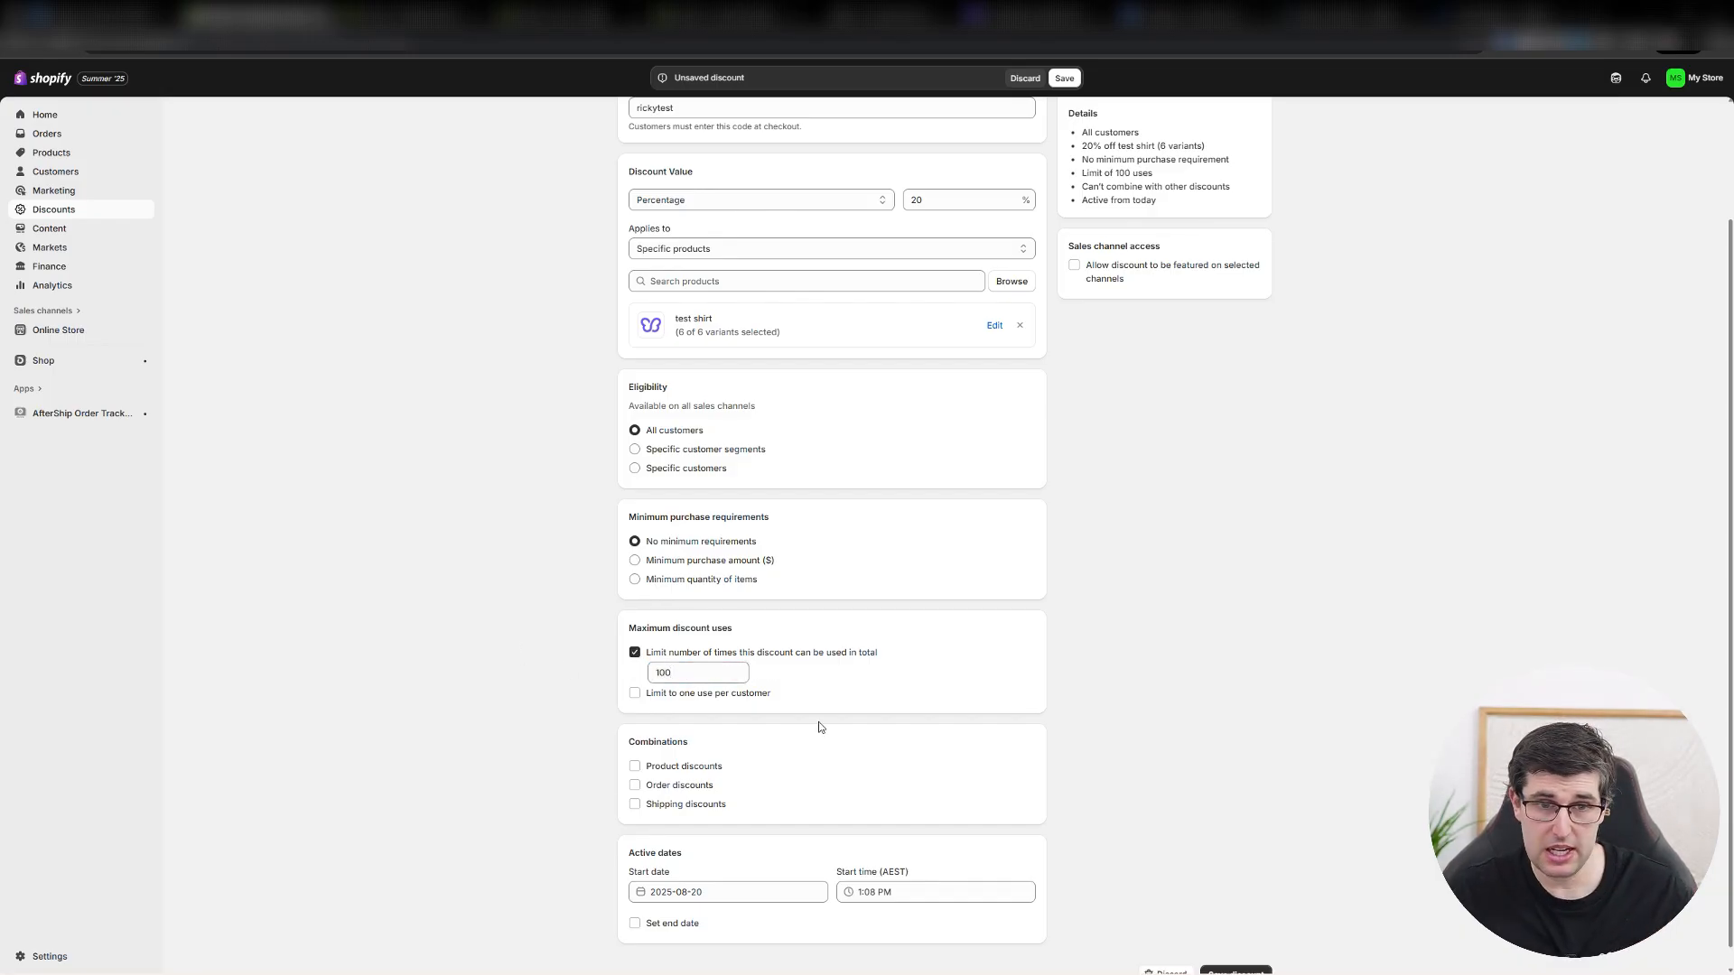
pyautogui.click(677, 694)
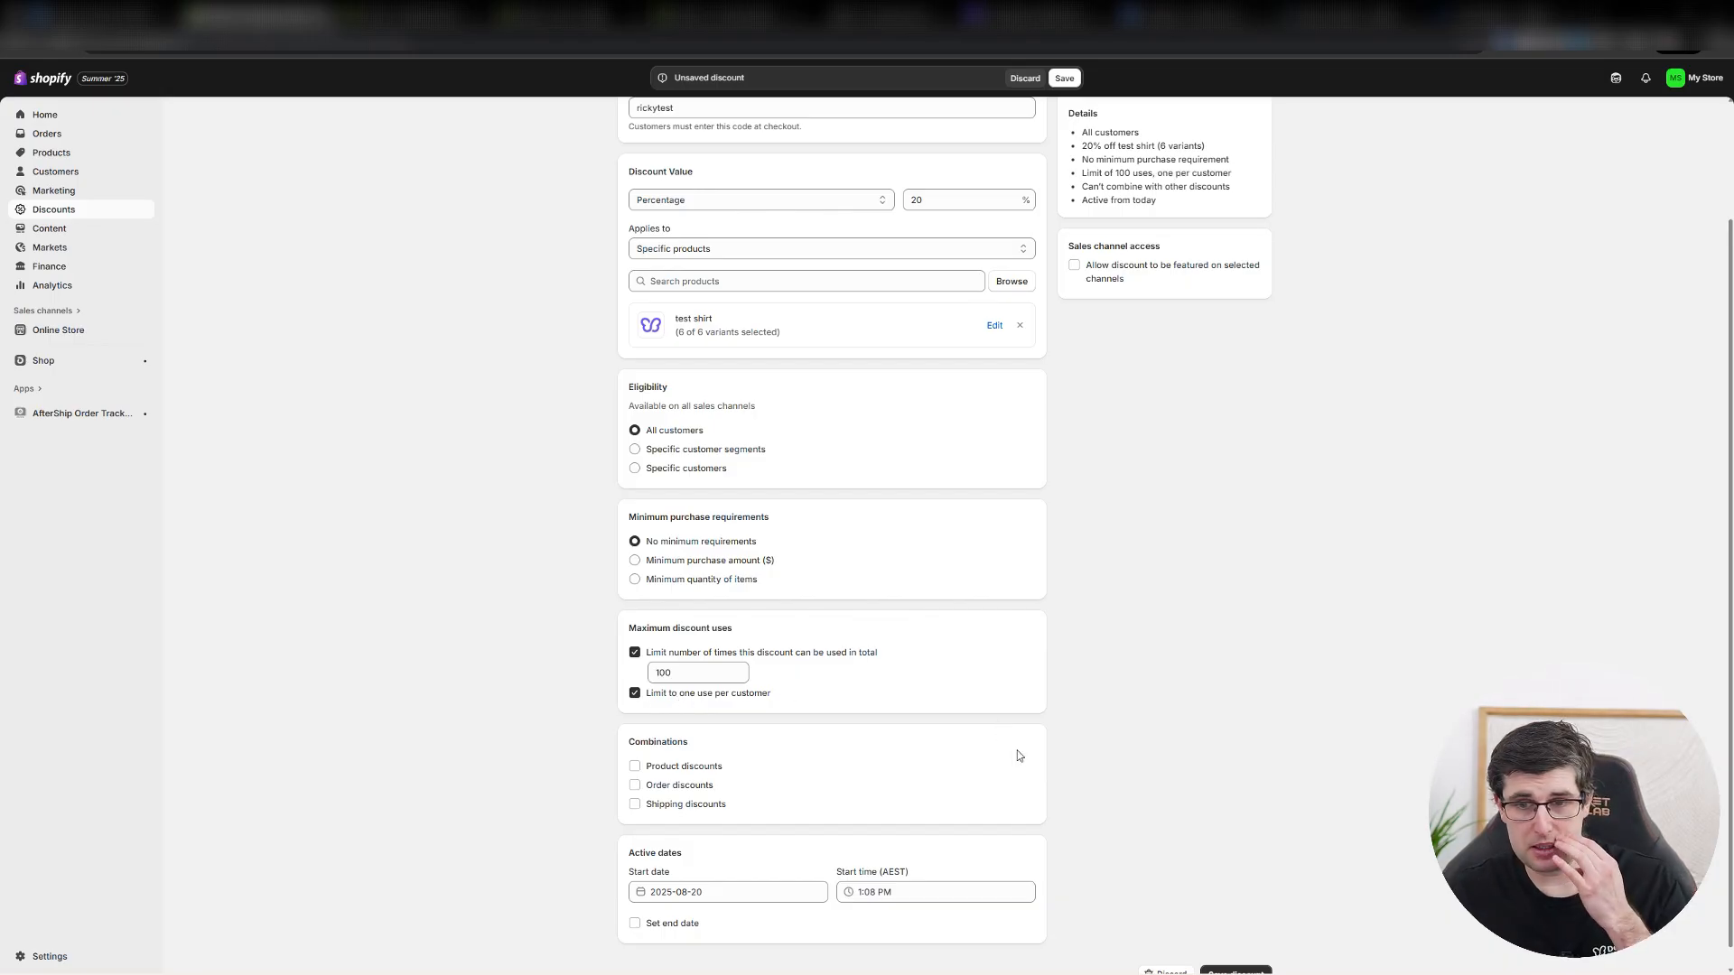
pyautogui.click(1262, 968)
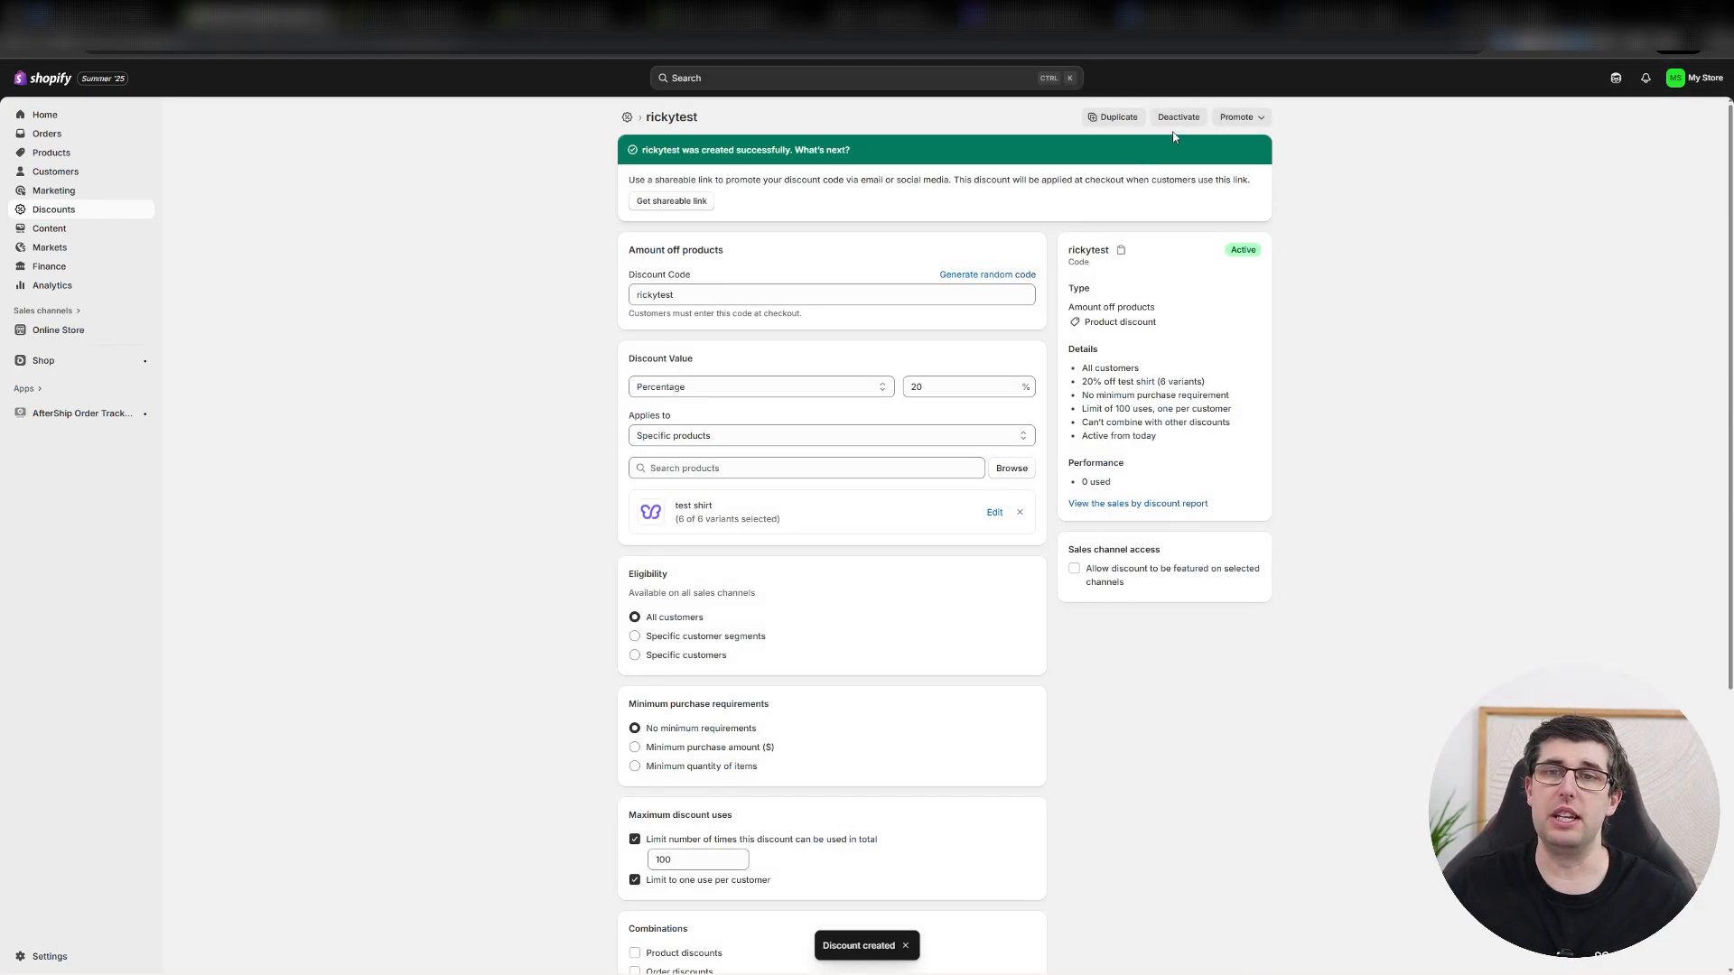
# View the discount's shareable link, choose the homepage as landing page and close the link dialog.
pyautogui.click(1238, 117)
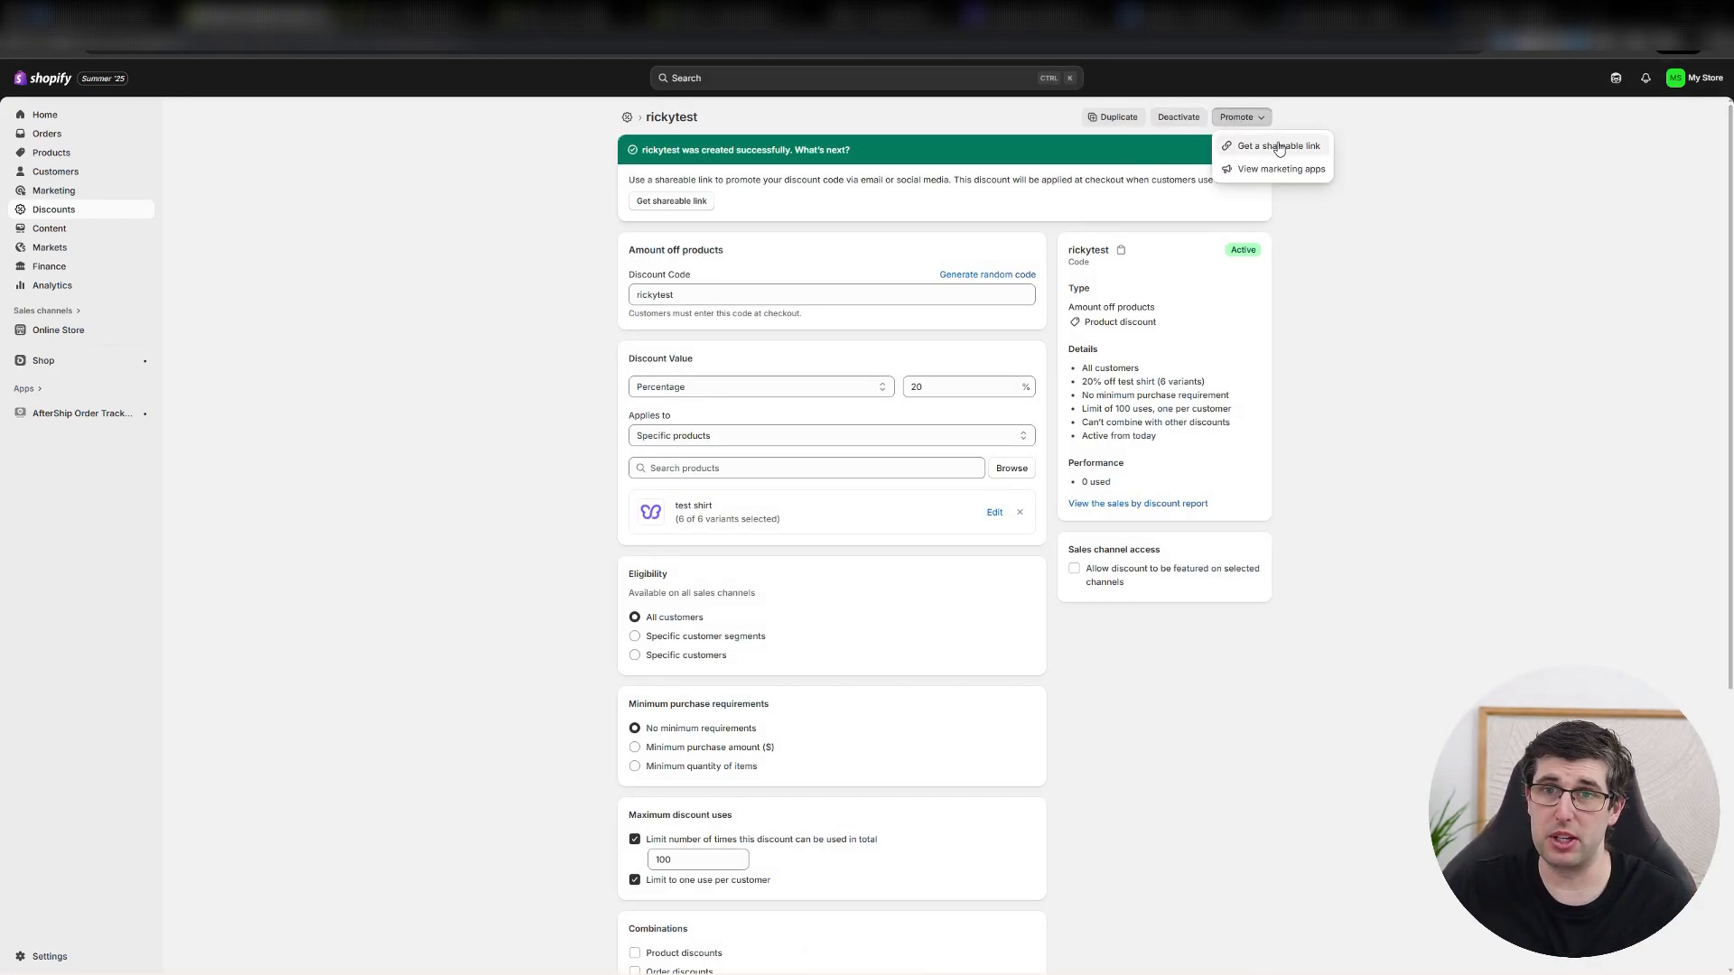
pyautogui.click(1279, 148)
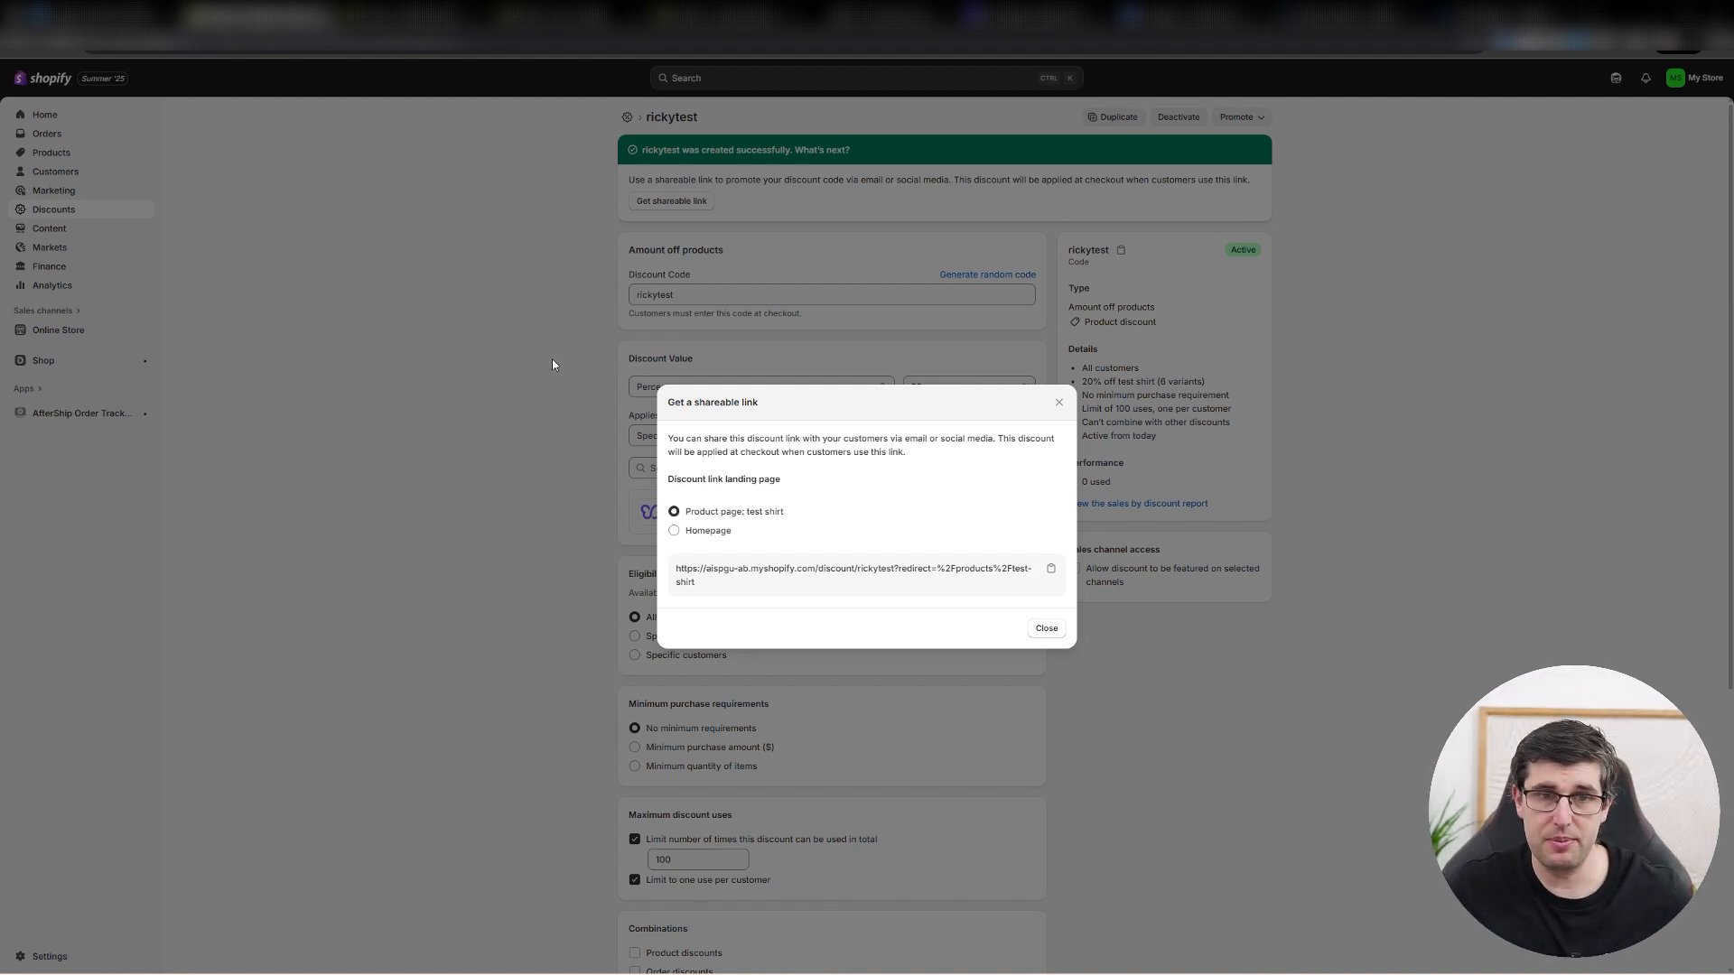
pyautogui.click(694, 534)
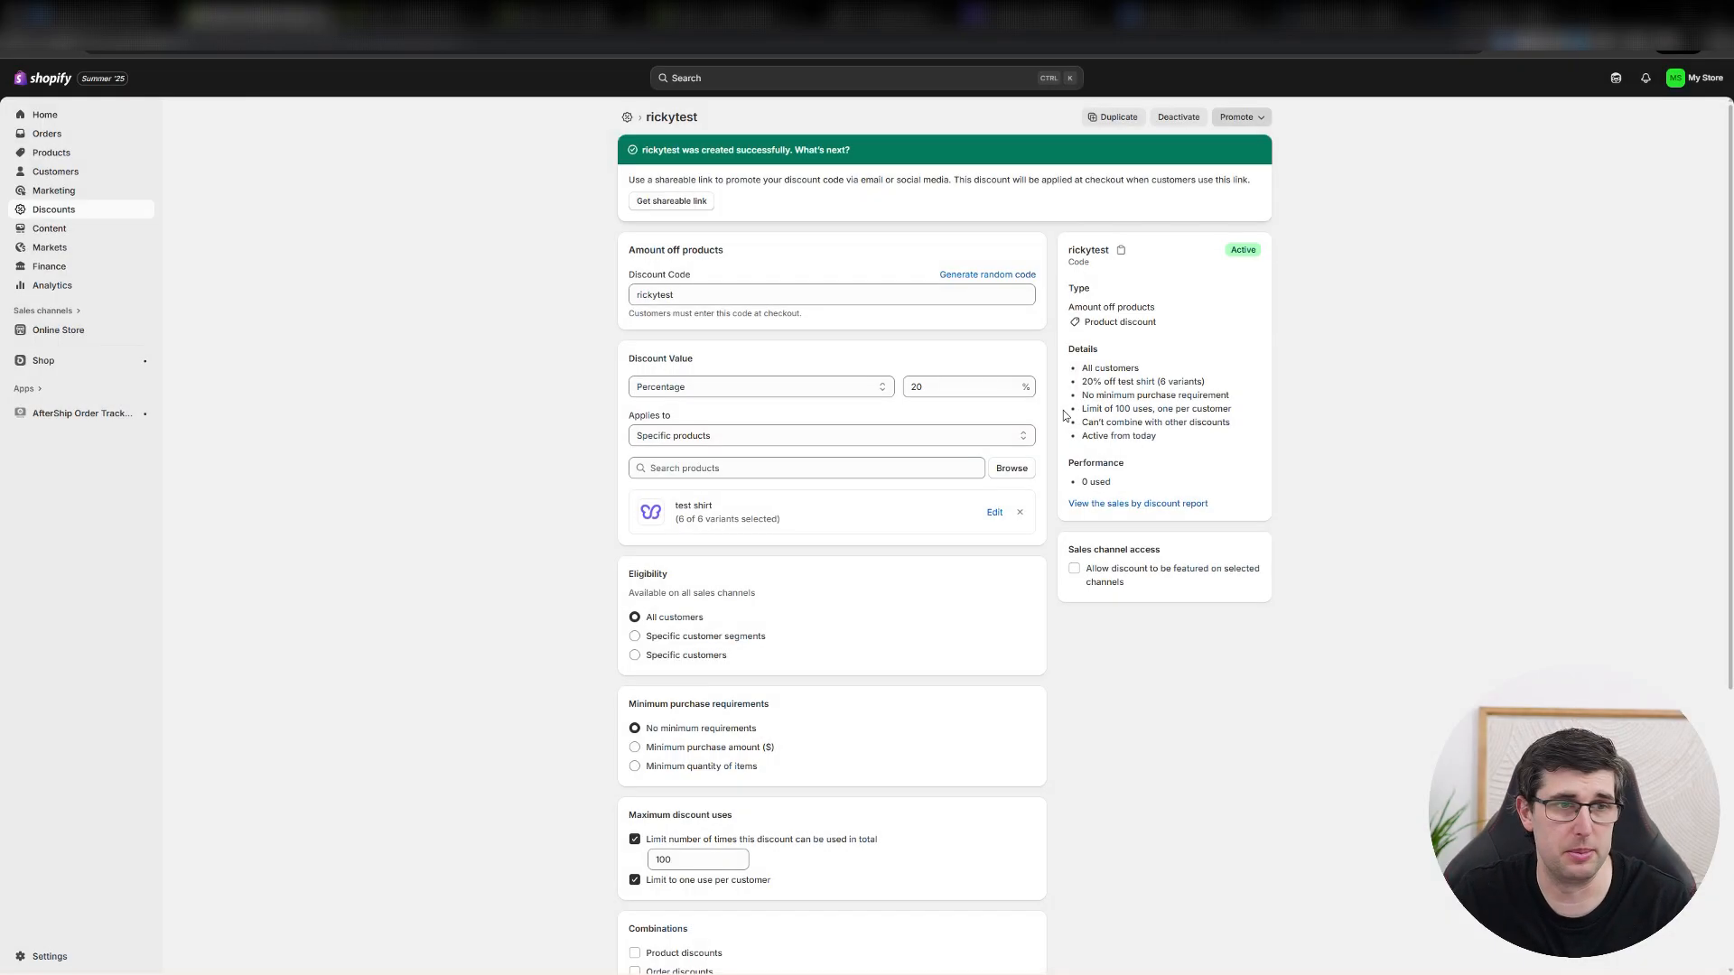
pyautogui.click(1060, 409)
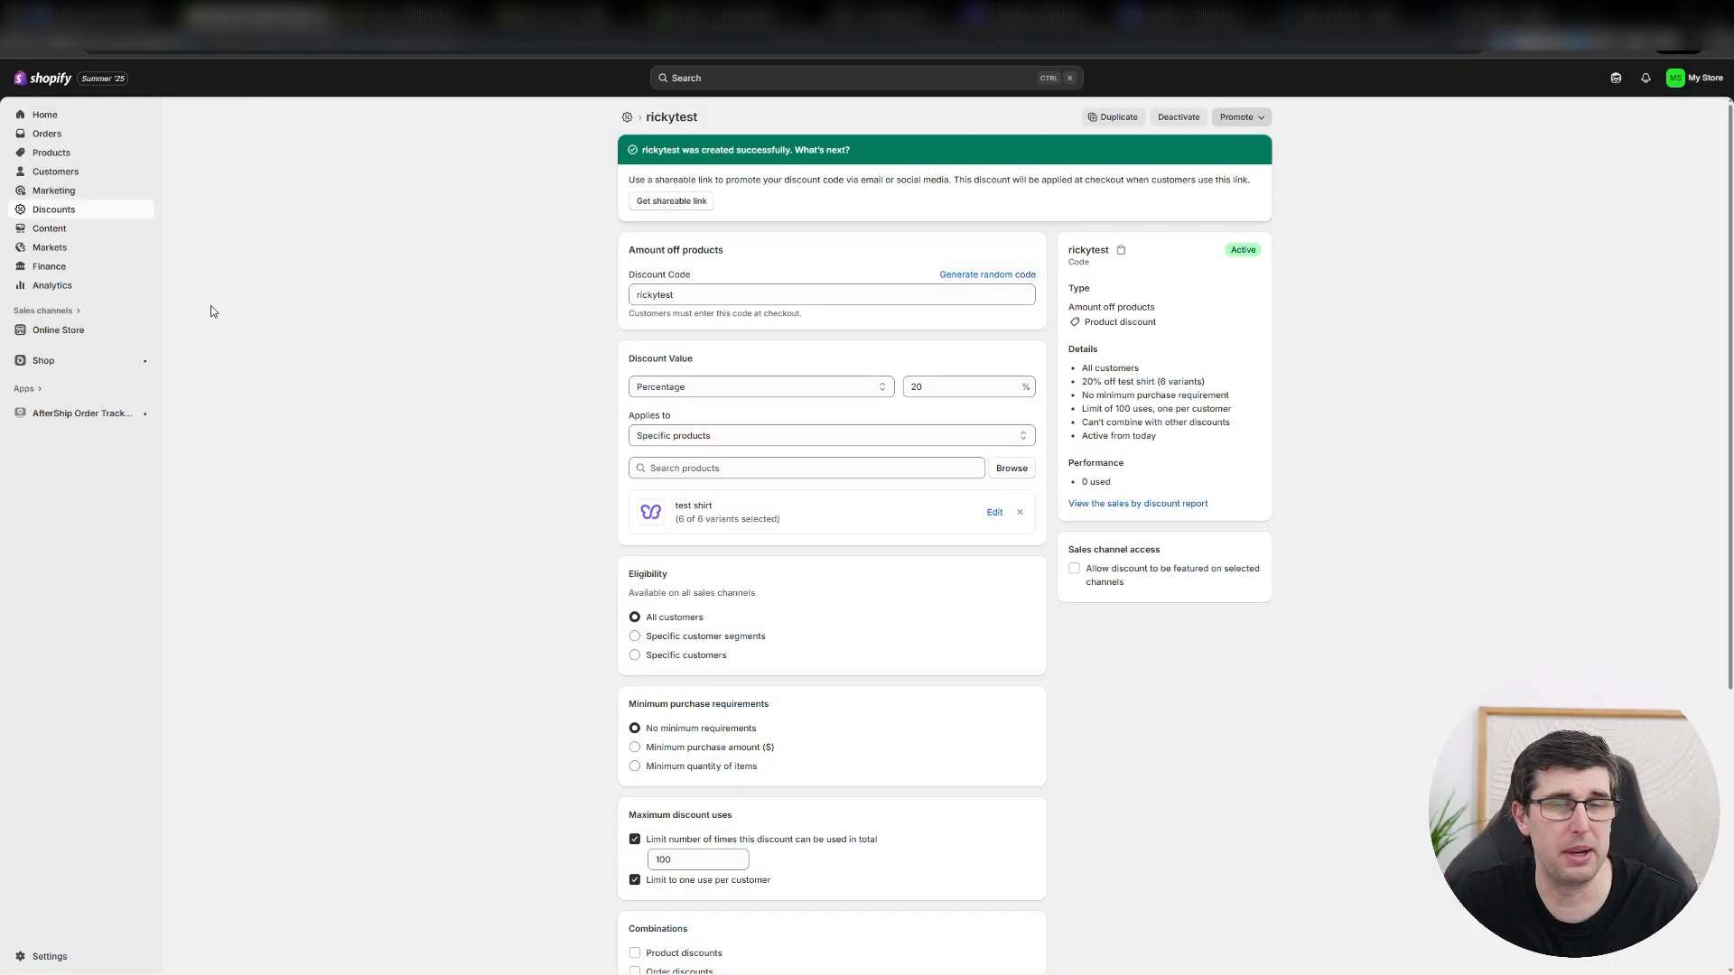
# View the store content's Metaobjects and Files pages and go on to Blog posts.
pyautogui.click(53, 232)
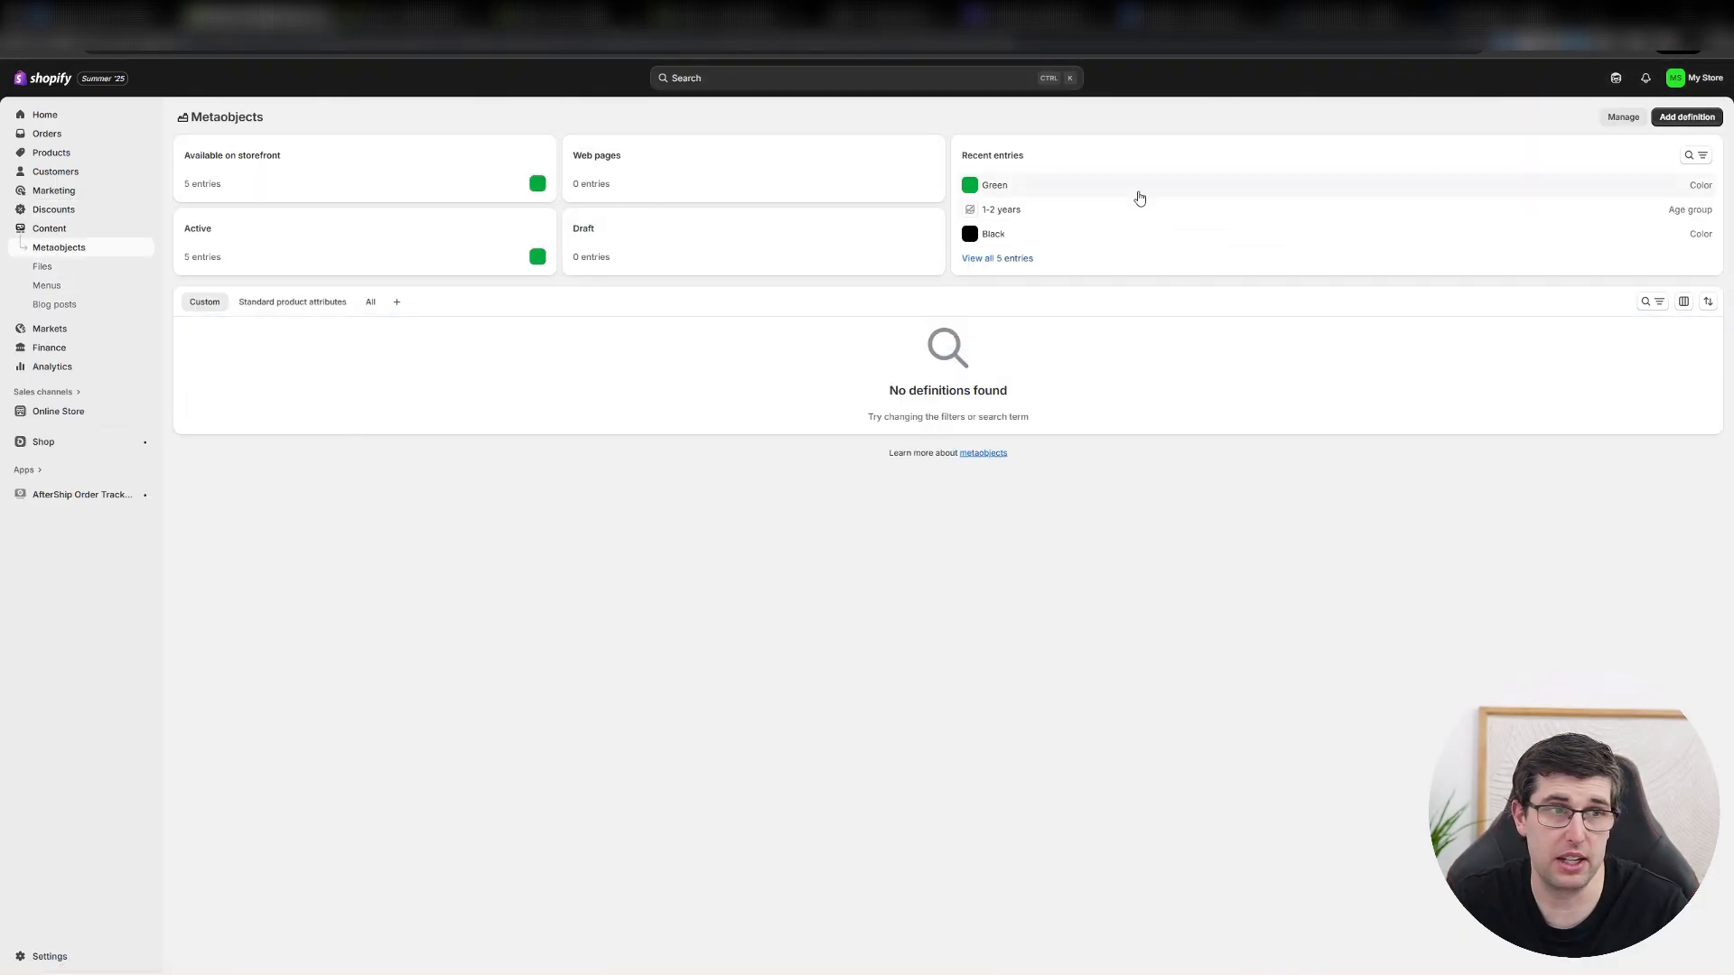
pyautogui.click(45, 271)
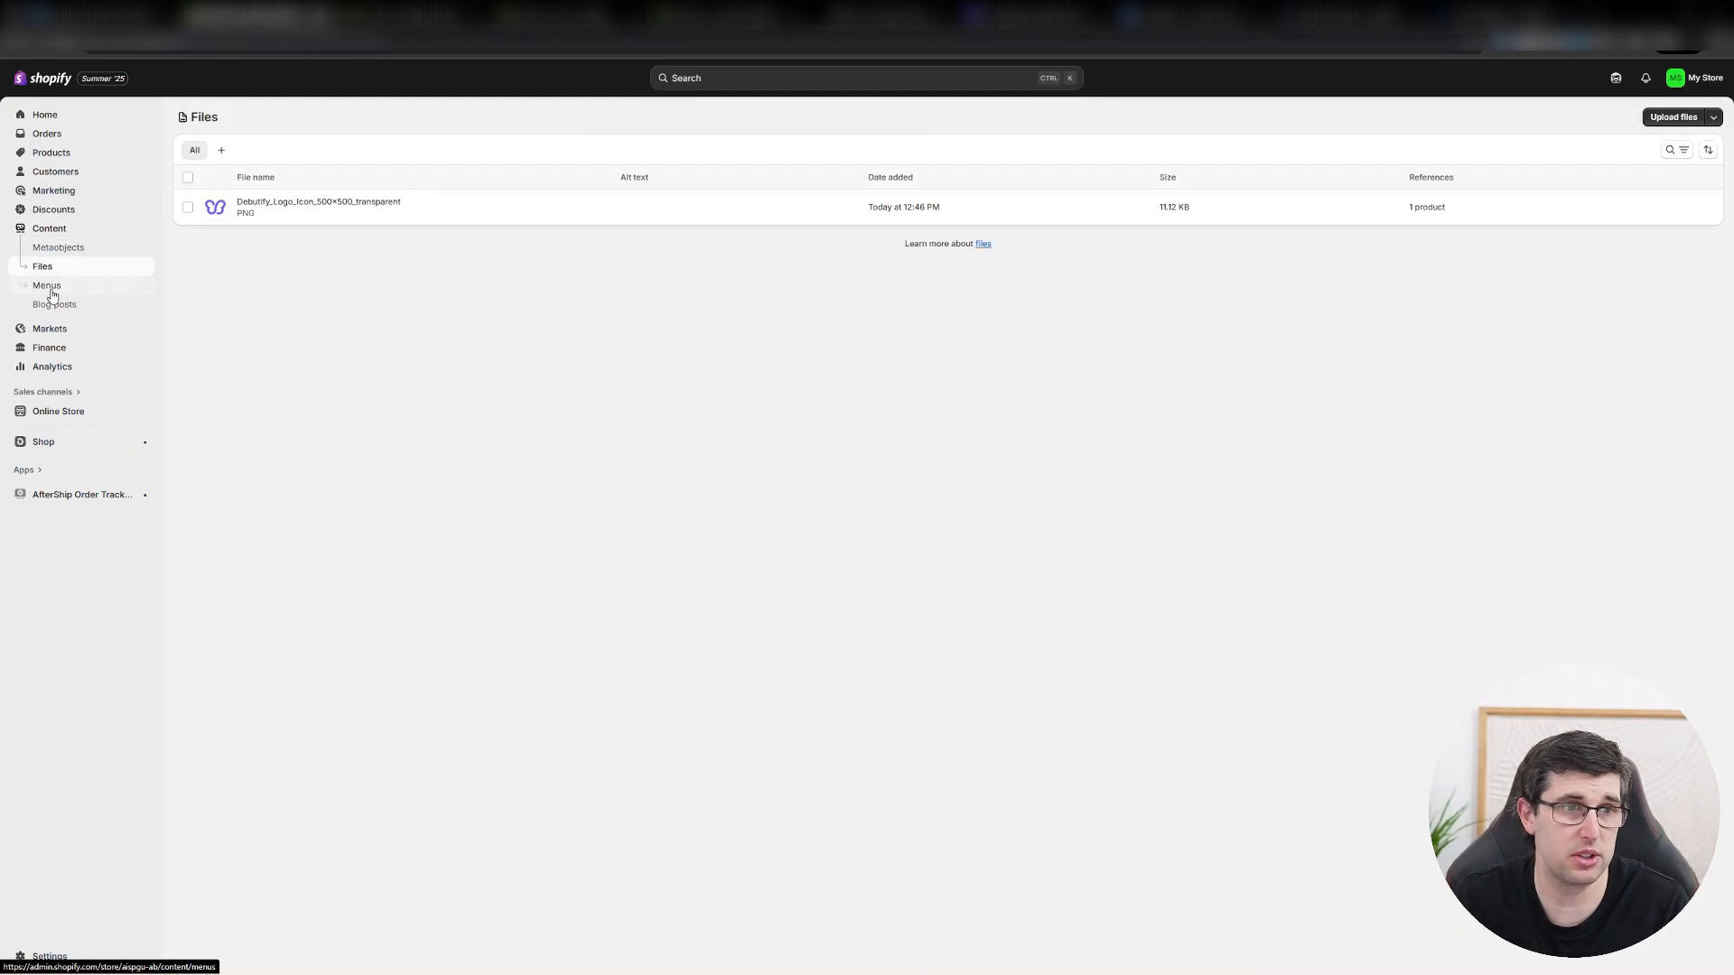
pyautogui.click(62, 304)
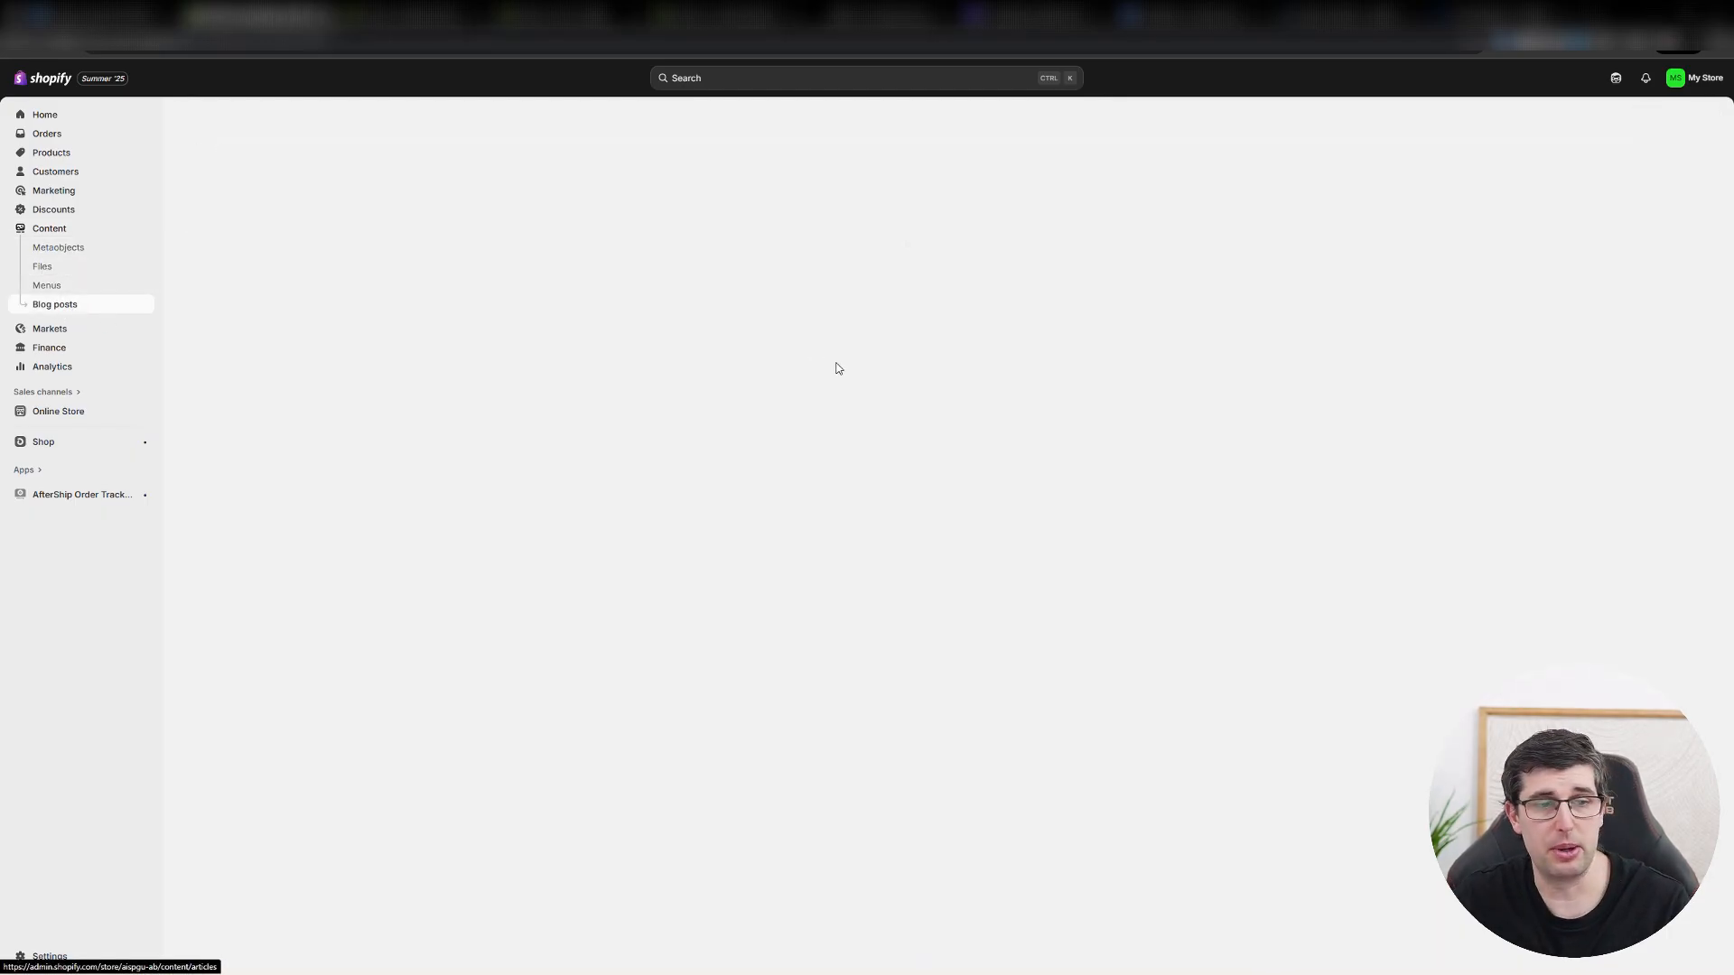
# Start a blog post titled with the author's first name plus "blog" and enter "test blog" as its content.
pyautogui.click(993, 372)
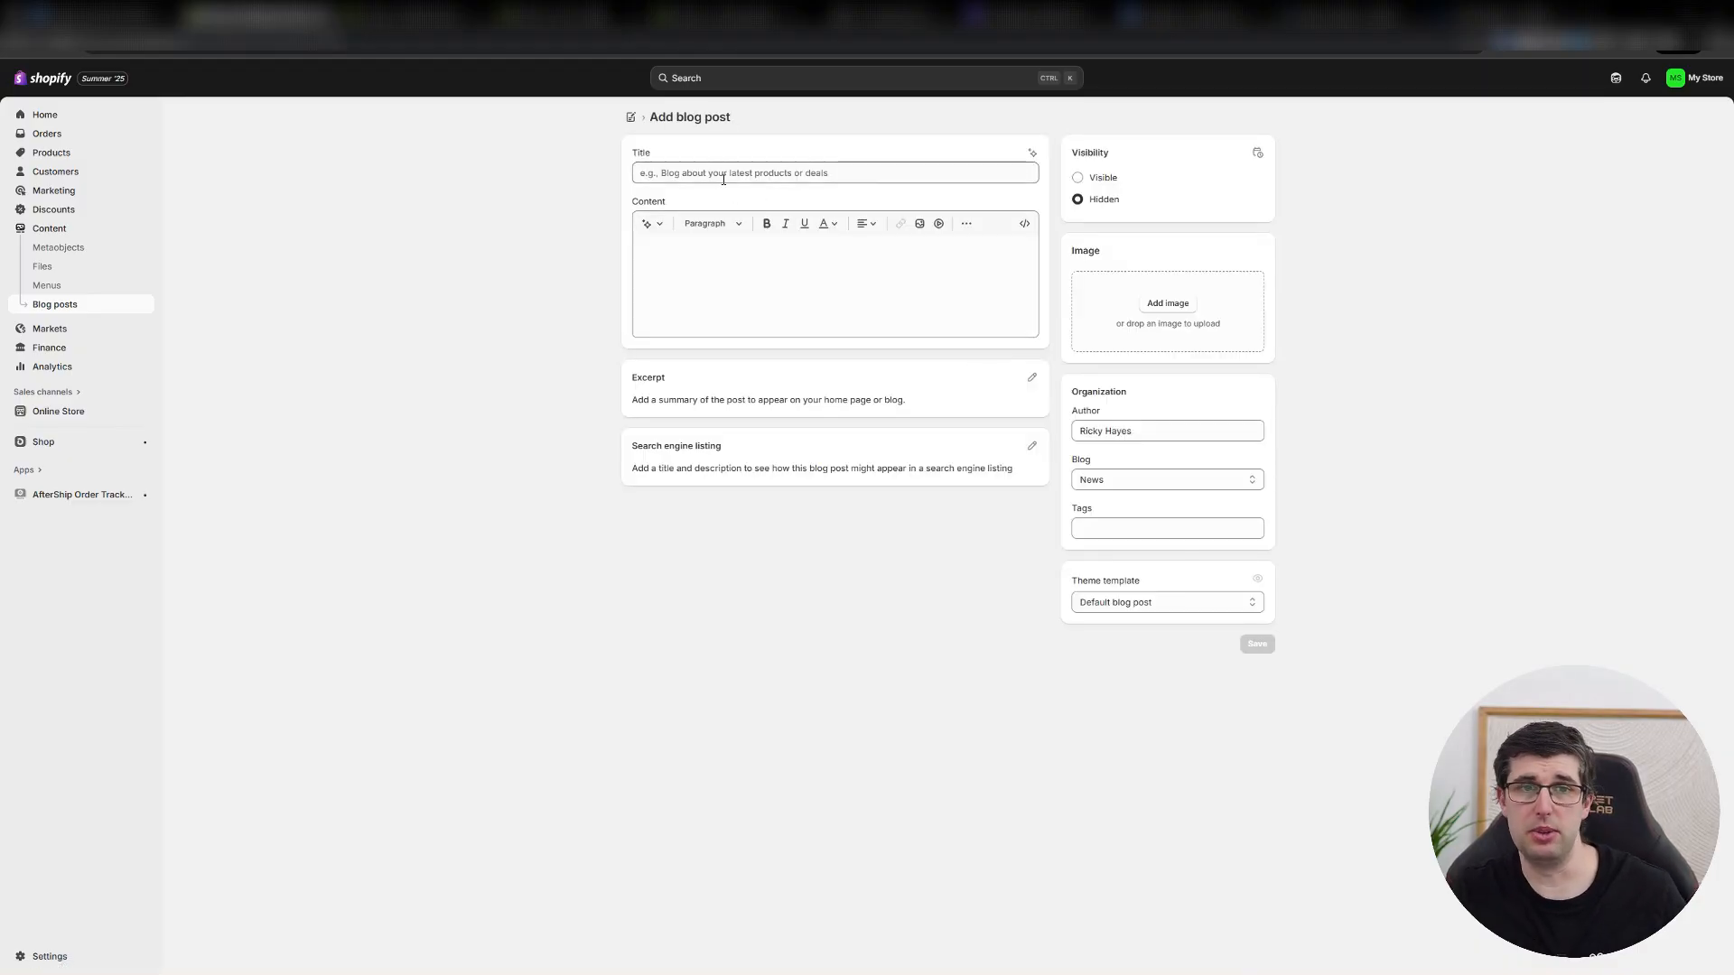
pyautogui.click(711, 172)
pyautogui.write('ricky blog')
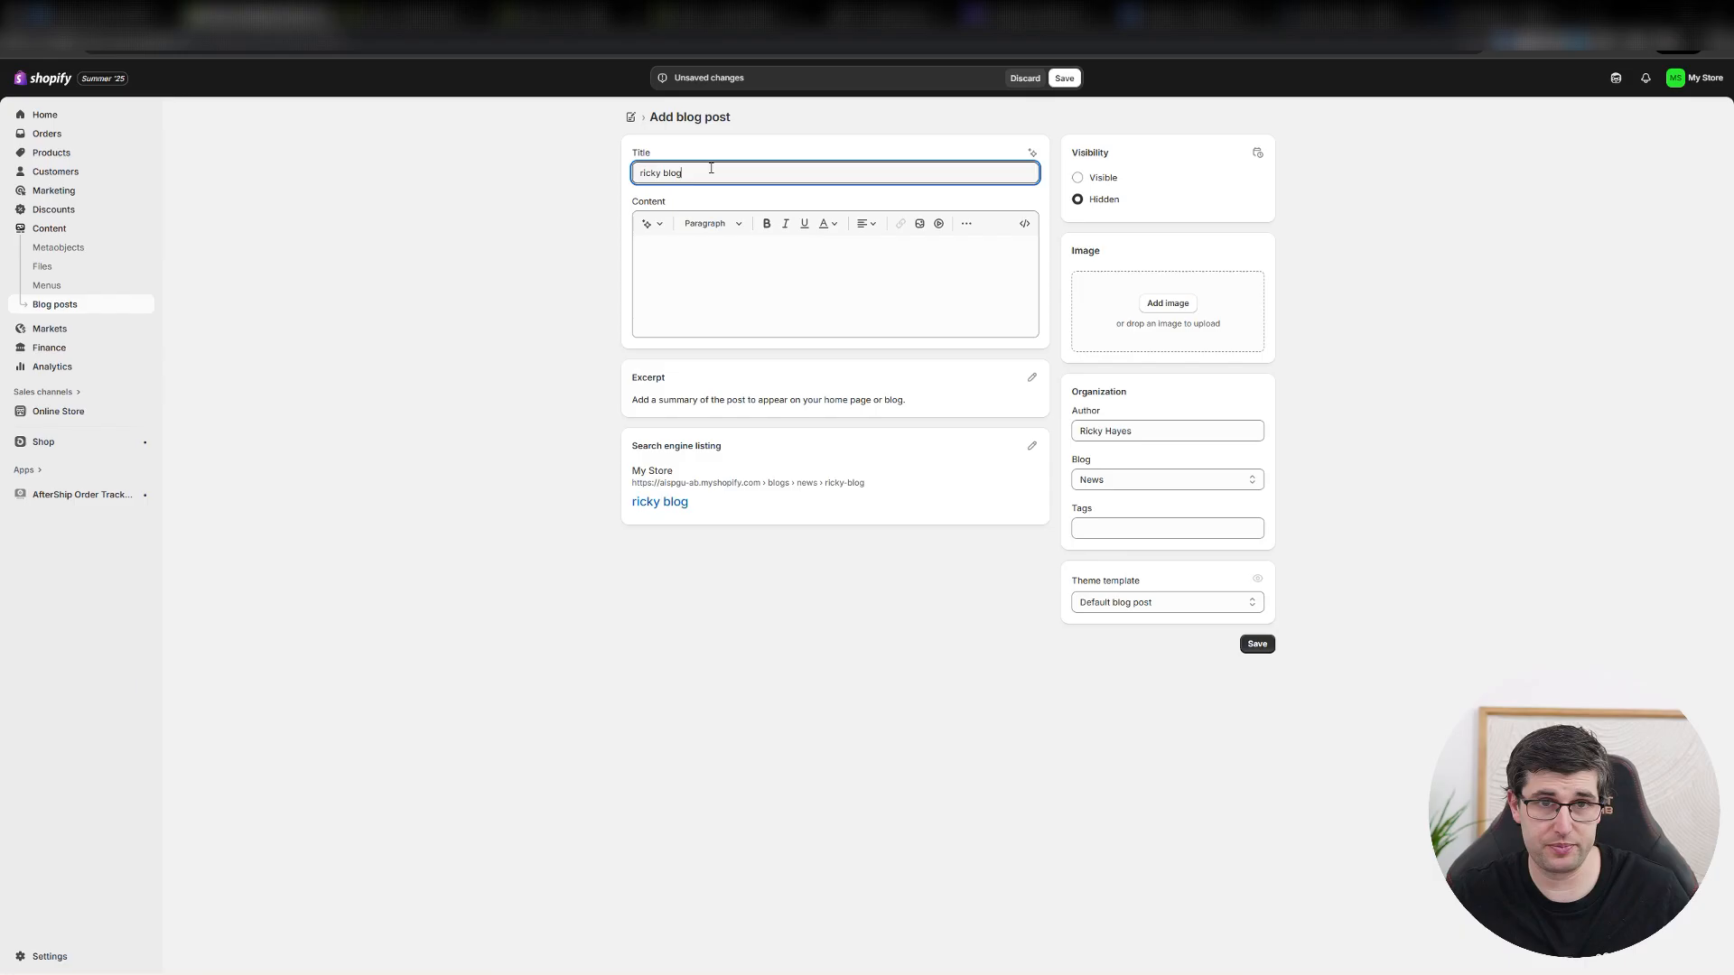
pyautogui.press('Tab')
pyautogui.press('Tab')
pyautogui.click(725, 272)
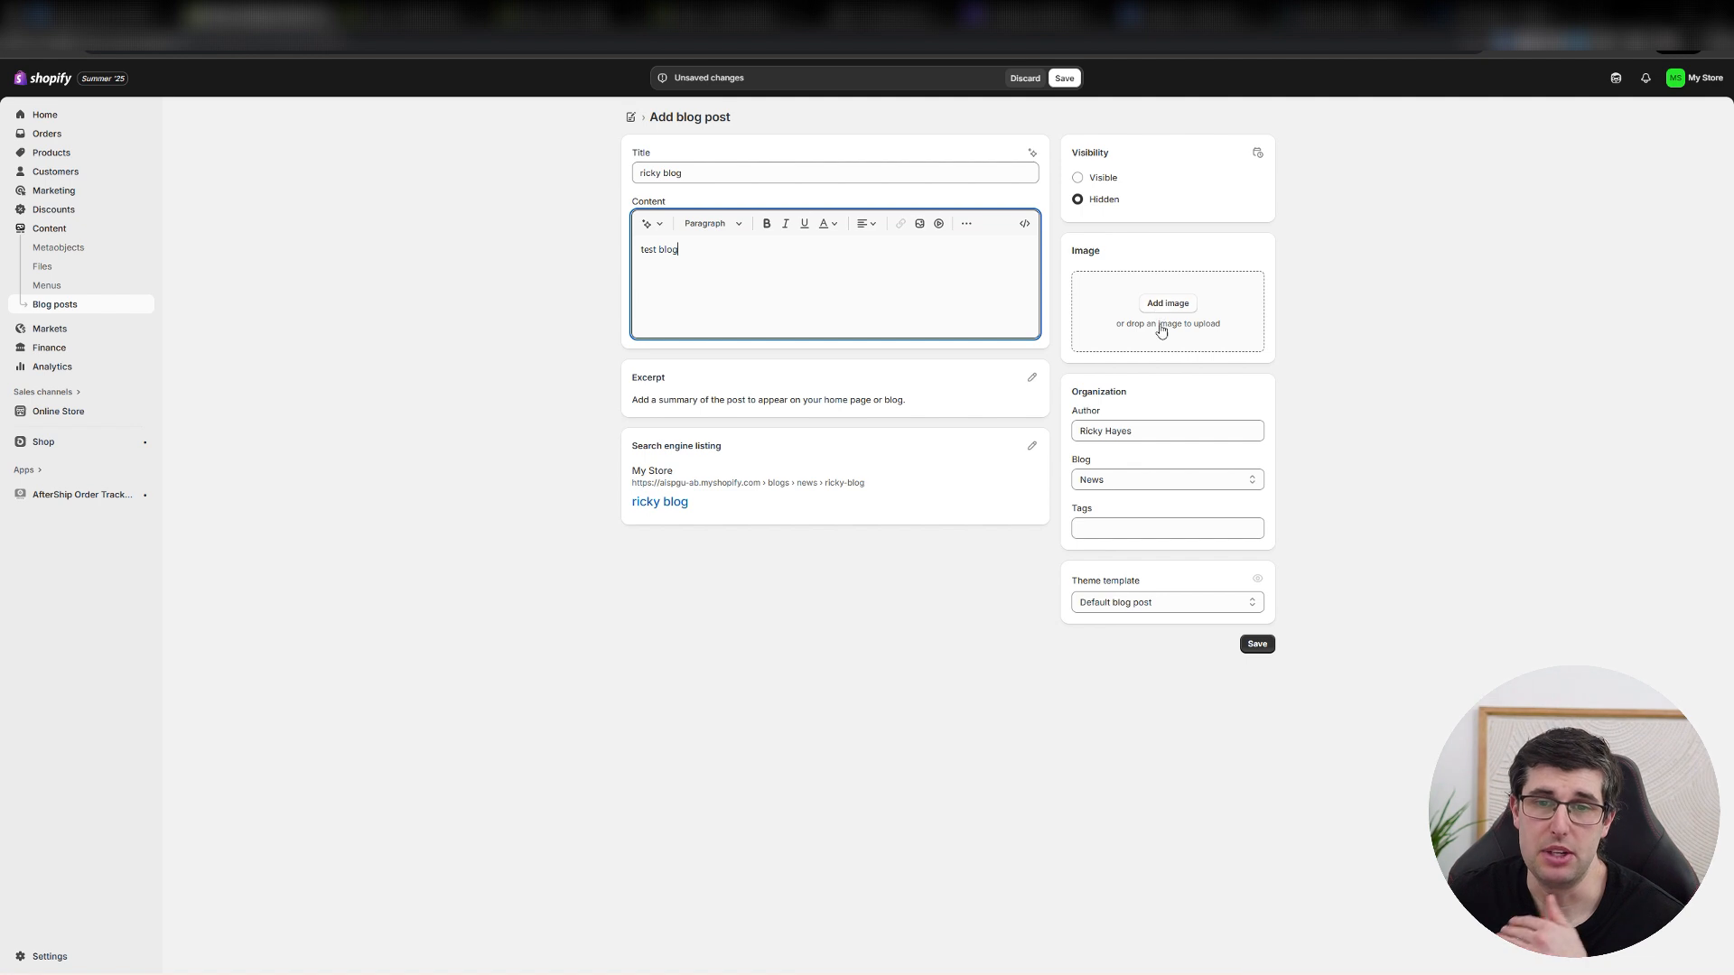
# Check the blog post's author, blog, tags and theme template options, keeping the News blog and the Default blog post template.
pyautogui.click(1138, 435)
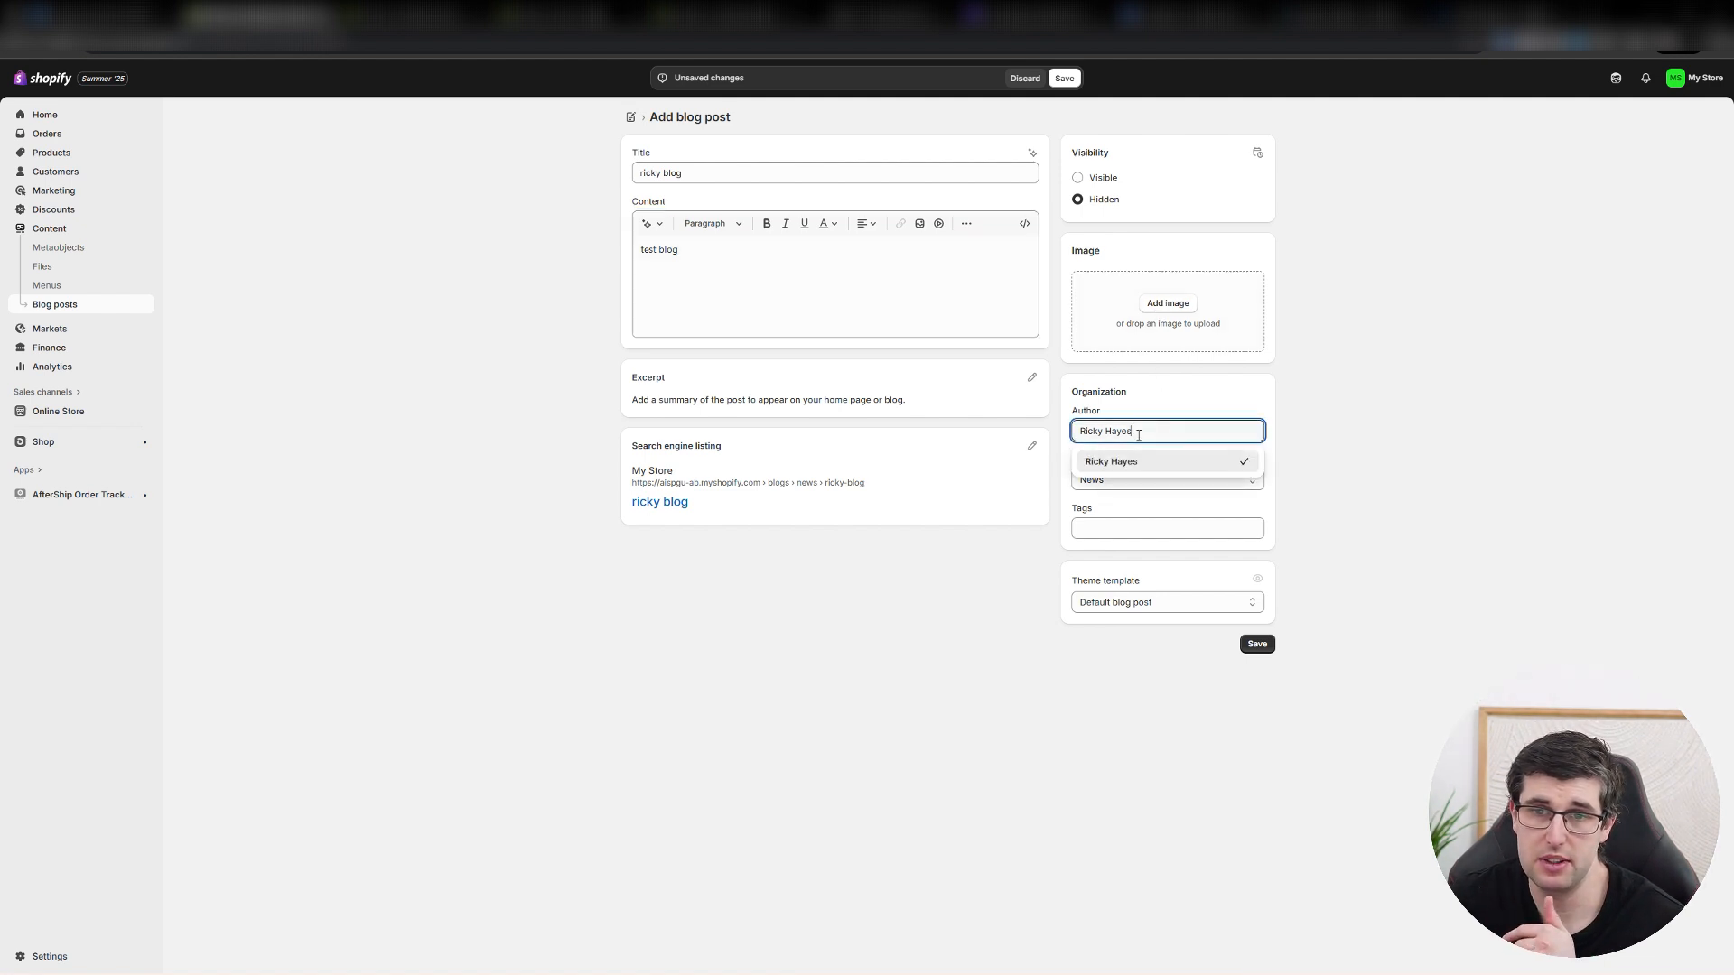
pyautogui.click(1435, 408)
pyautogui.click(1180, 481)
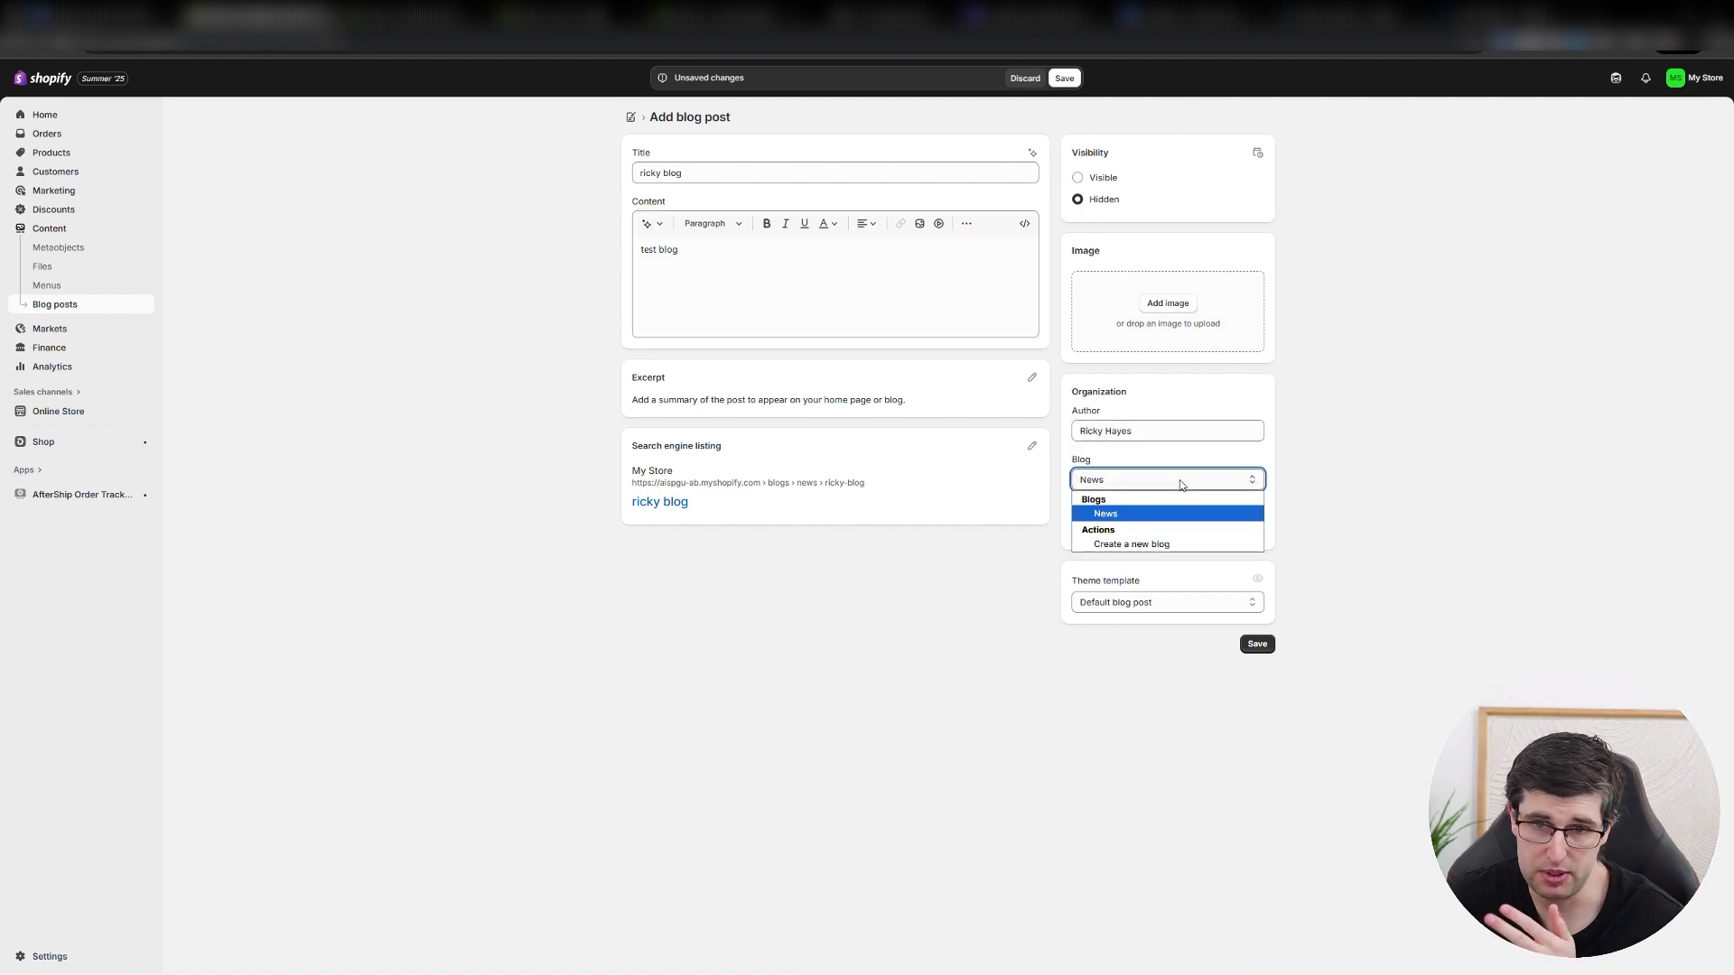
pyautogui.click(1176, 512)
pyautogui.click(1173, 527)
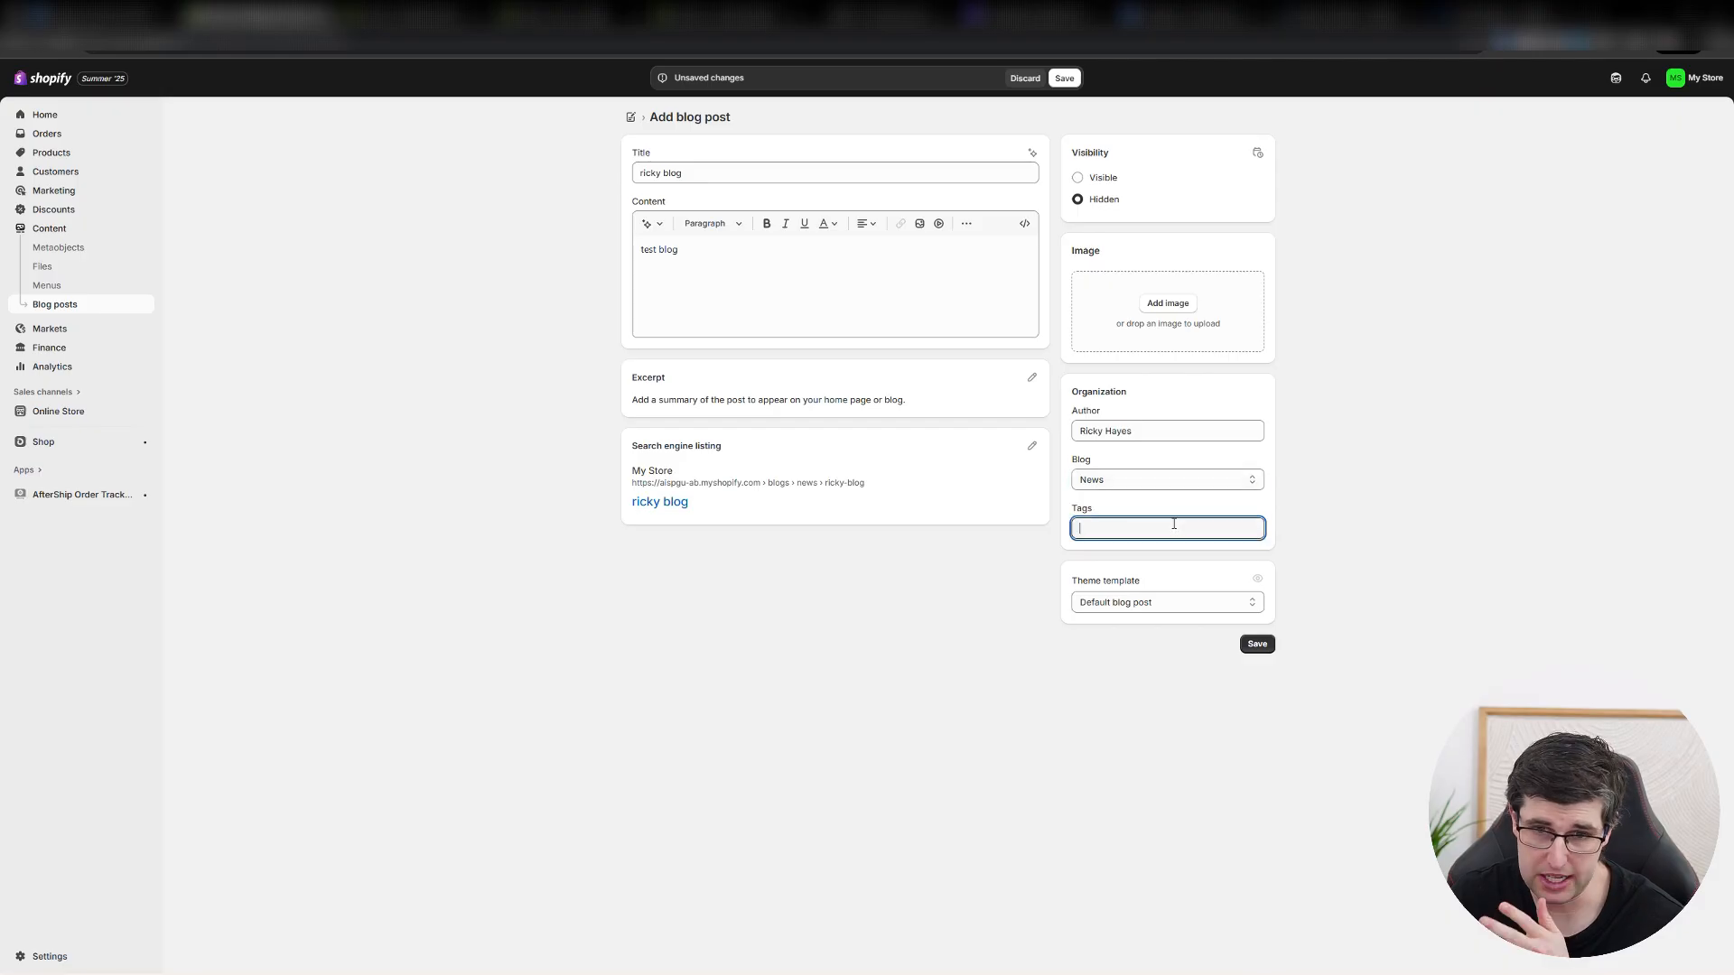
pyautogui.click(1186, 593)
pyautogui.click(1190, 621)
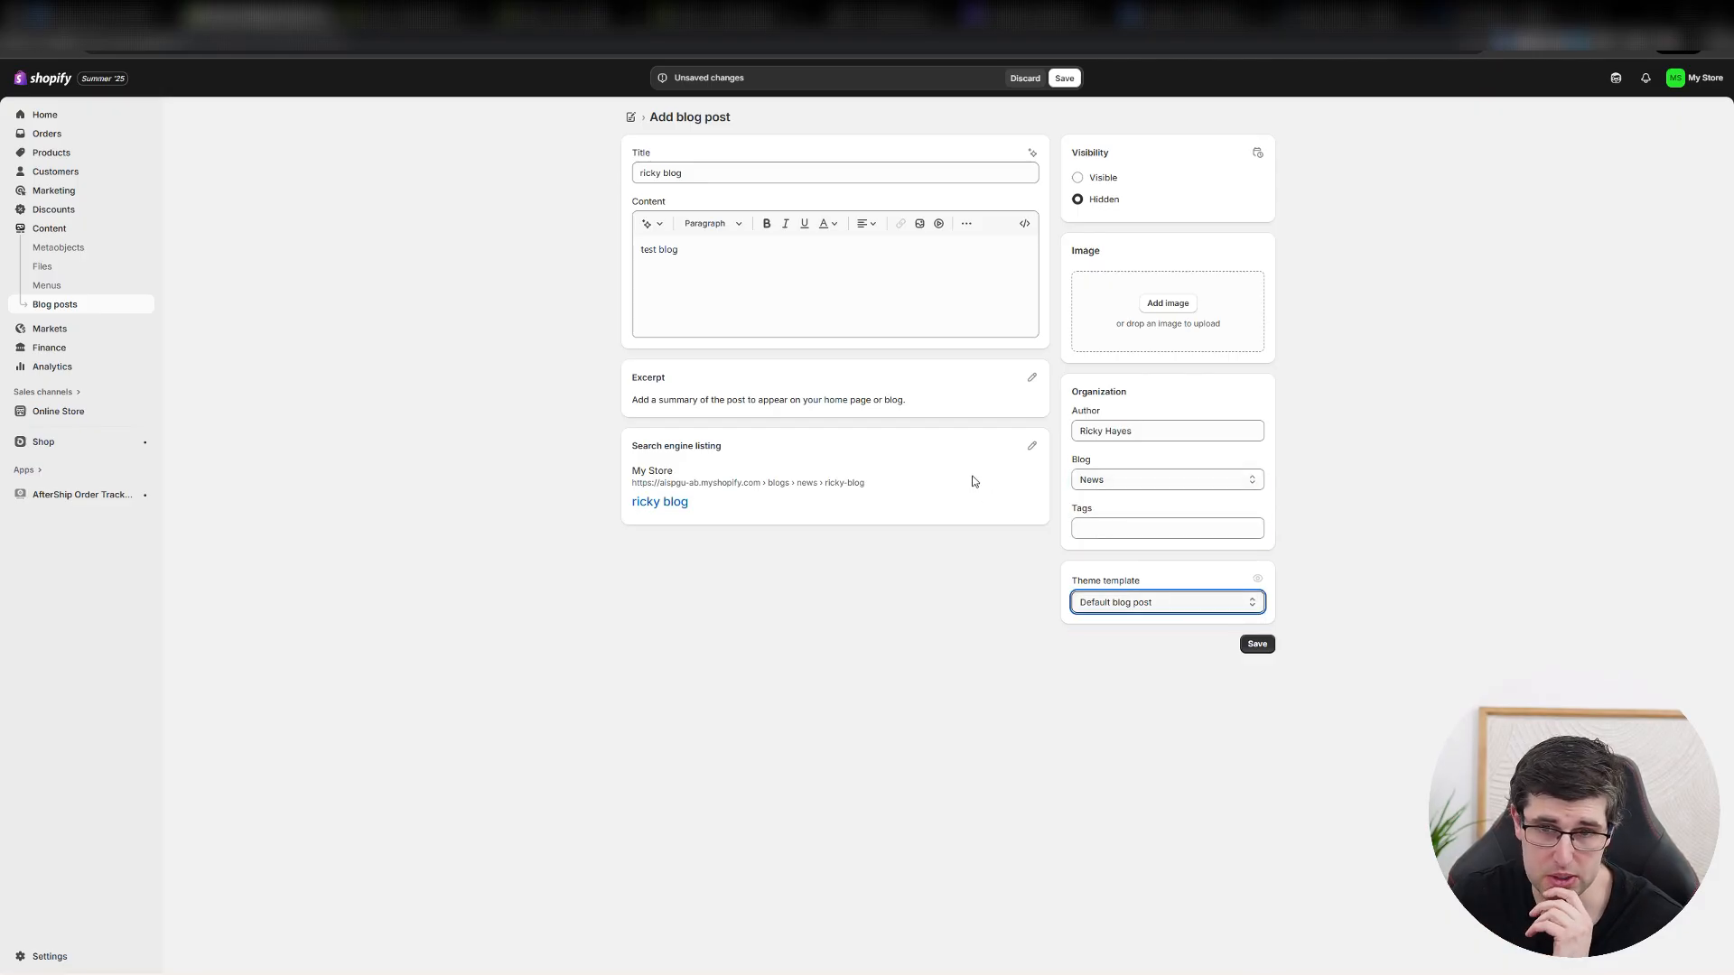
# Save the new blog post, change its visibility to Visible and save it again.
pyautogui.click(1258, 643)
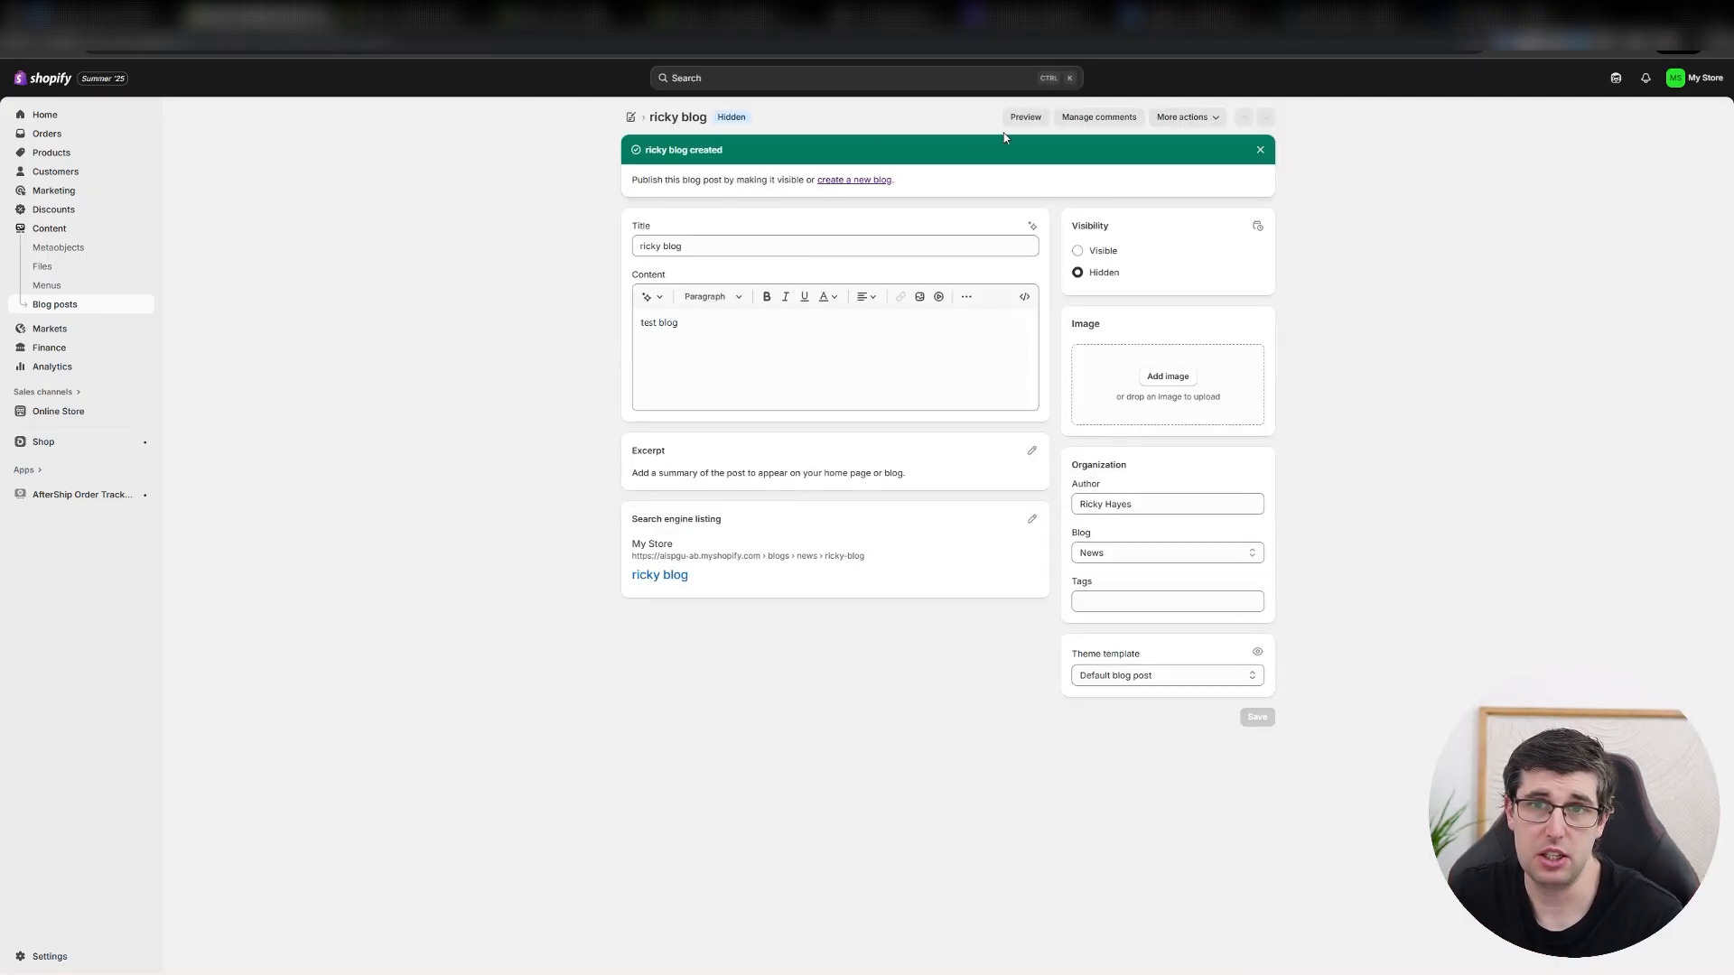
pyautogui.click(1185, 117)
pyautogui.click(647, 209)
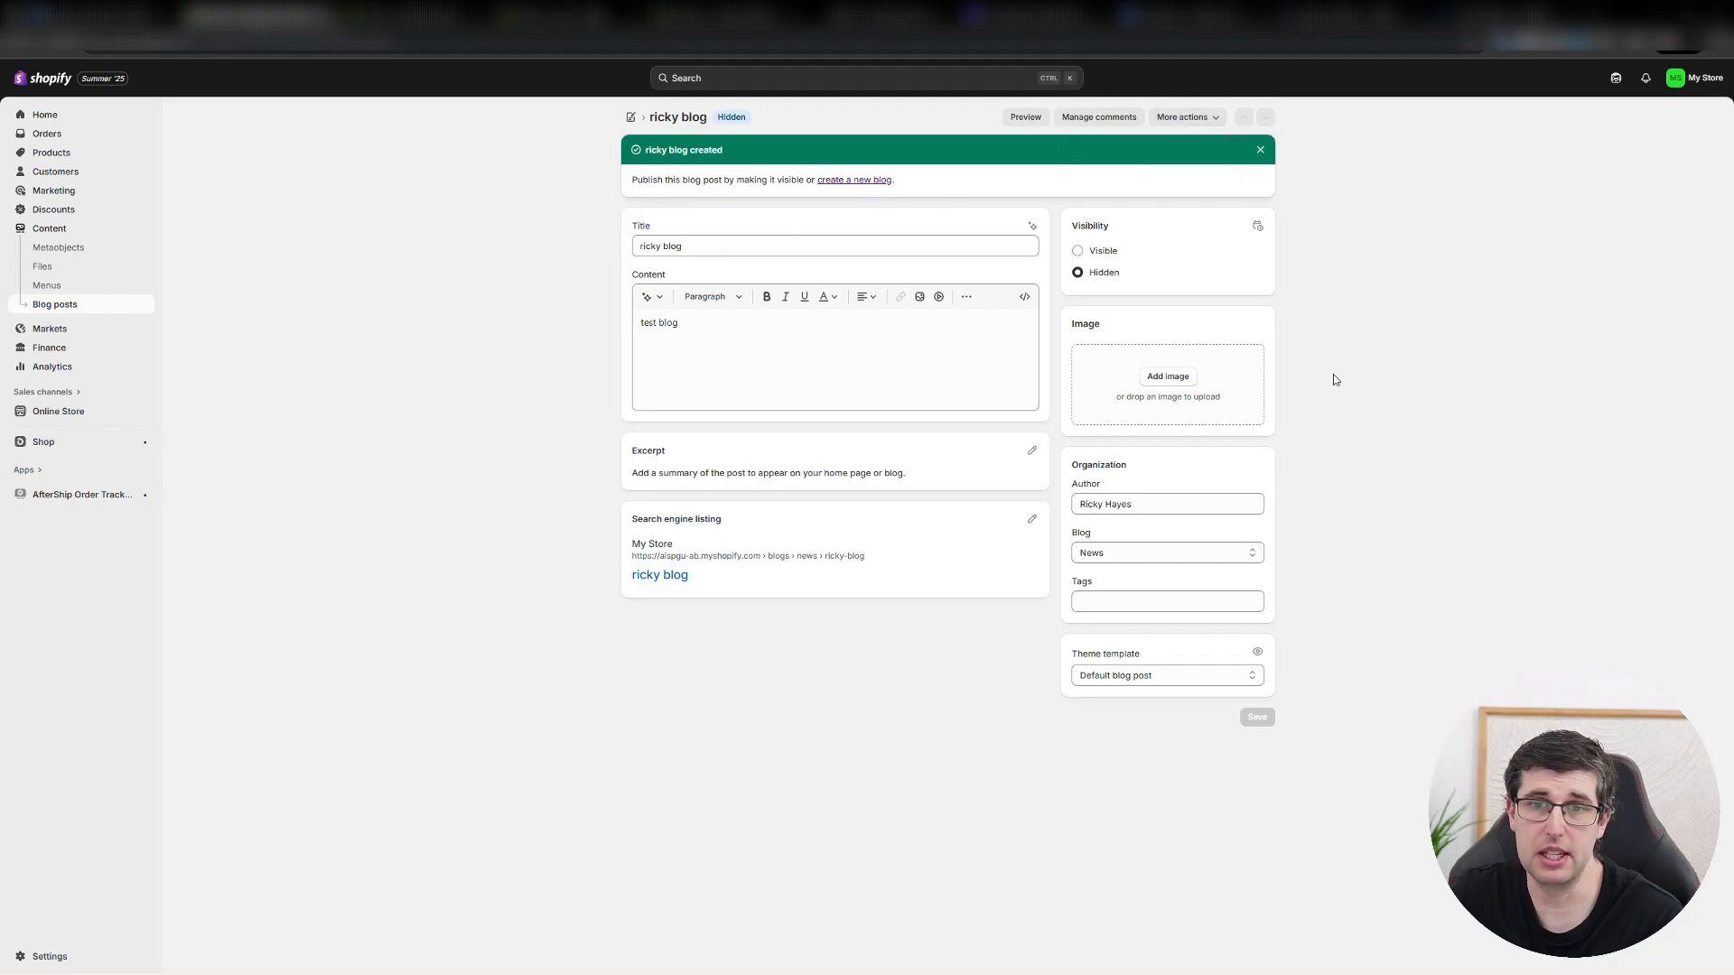
pyautogui.click(1097, 253)
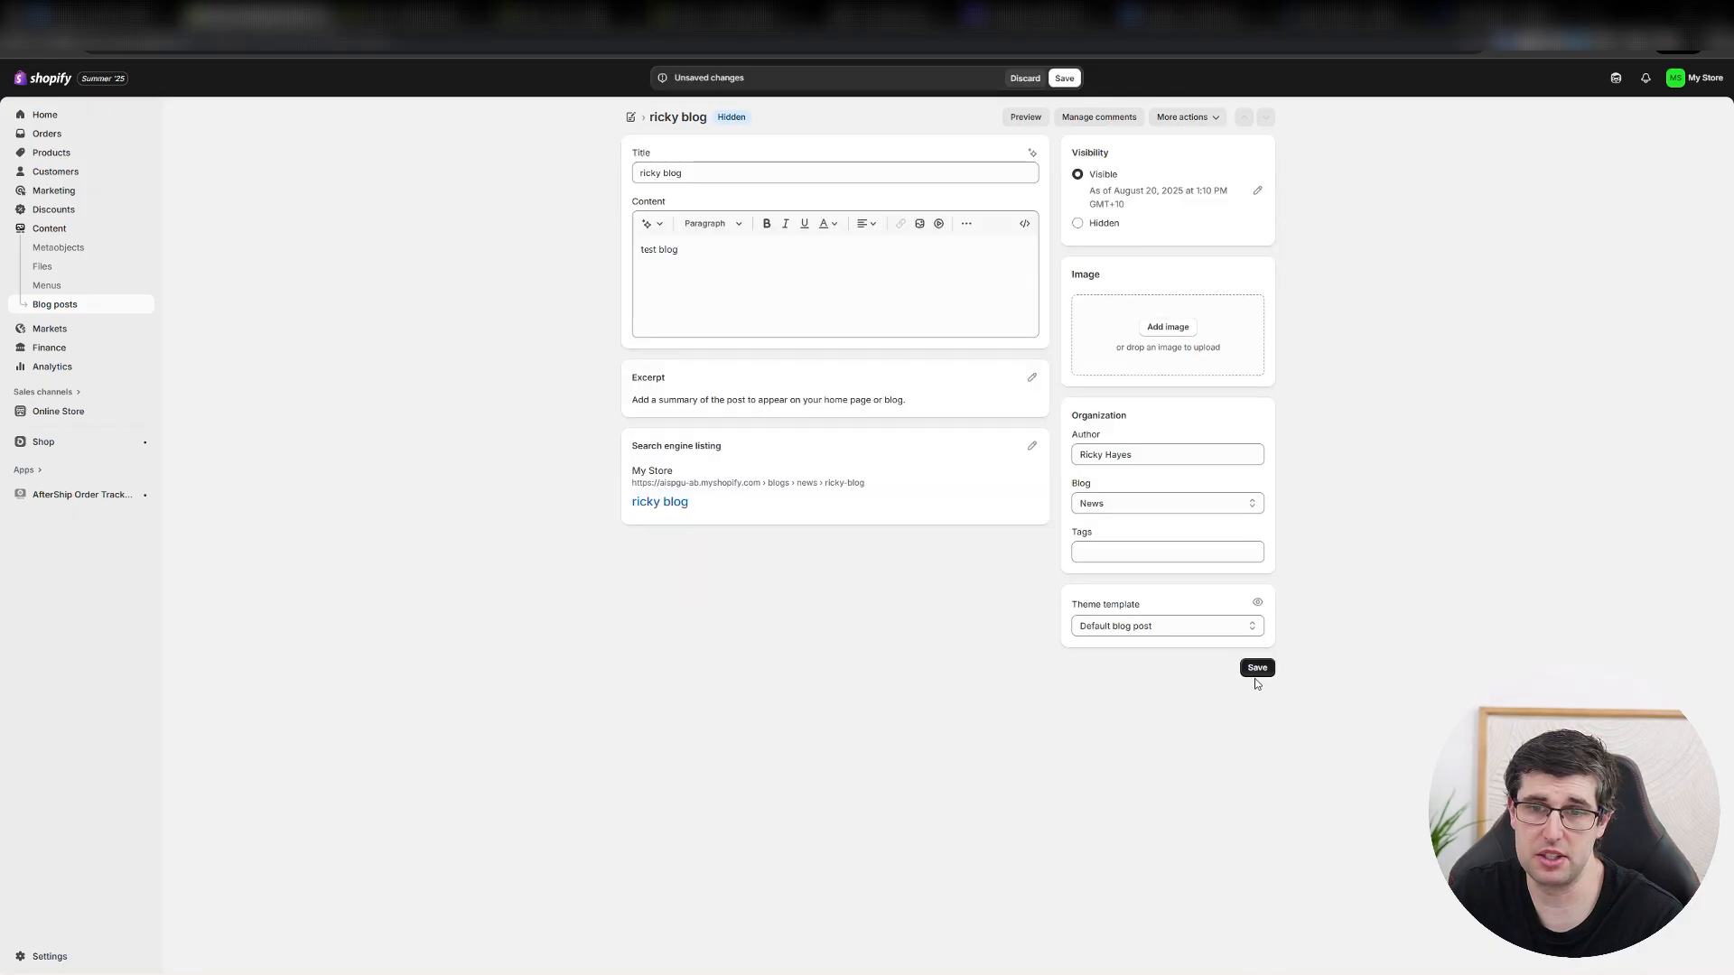
pyautogui.click(1257, 668)
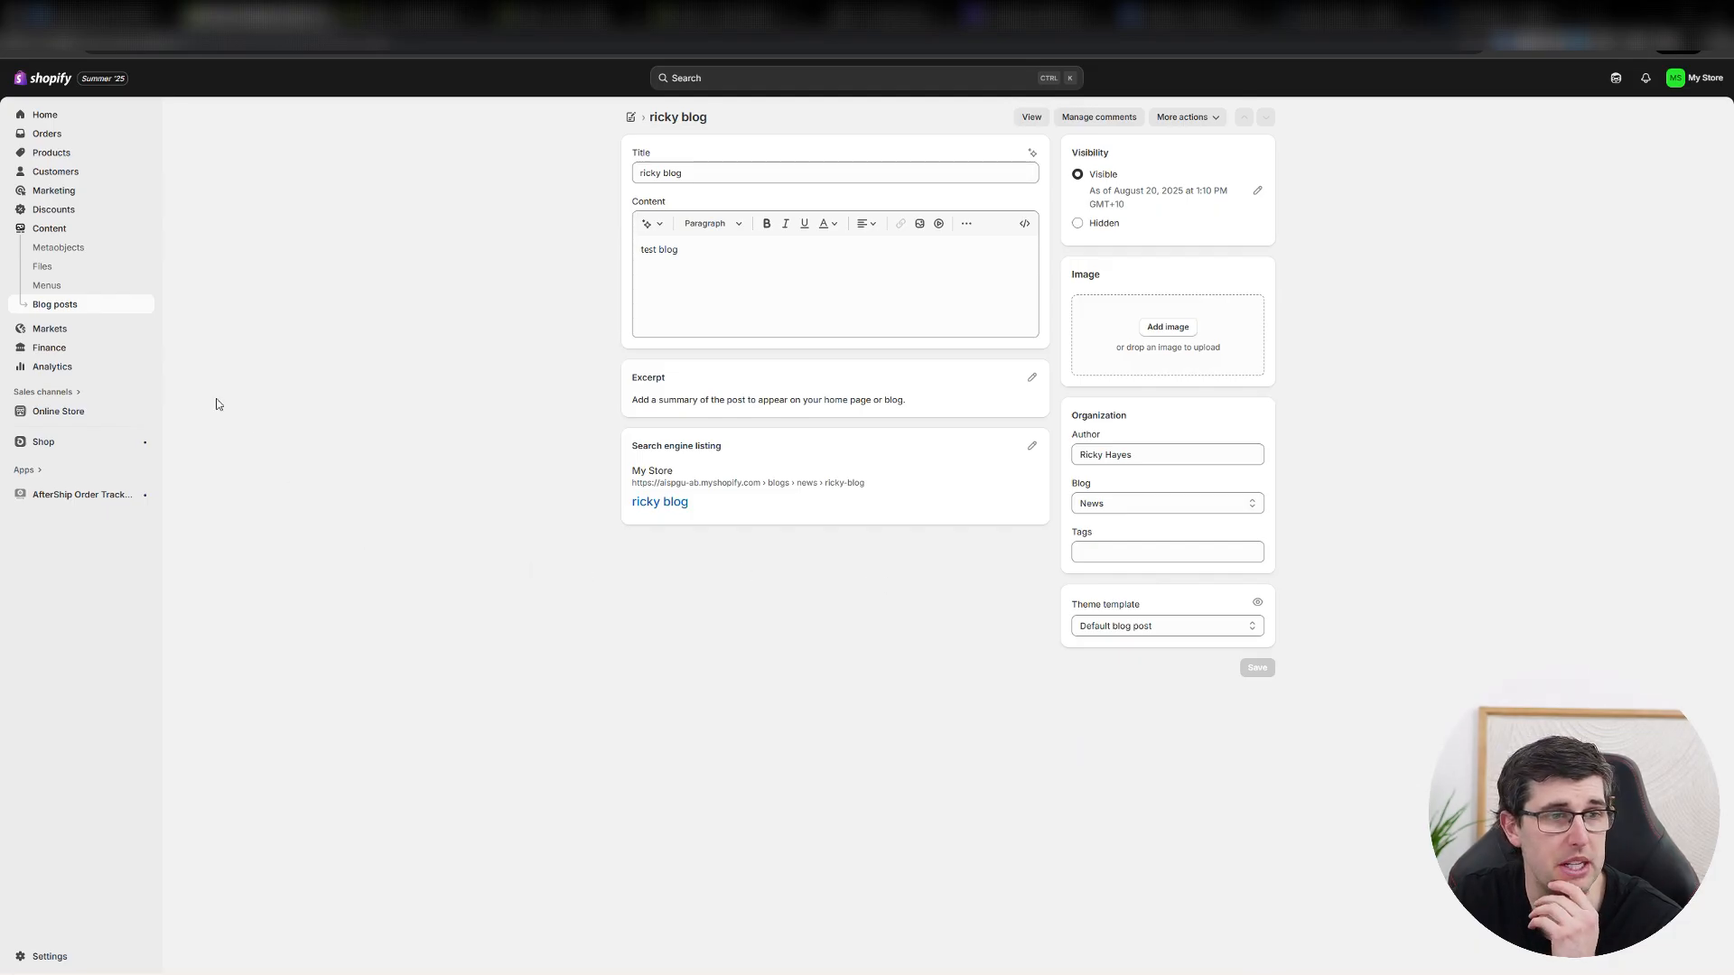
# View the Markets and Finance pages and look through the store's Analytics dashboard.
pyautogui.click(45, 337)
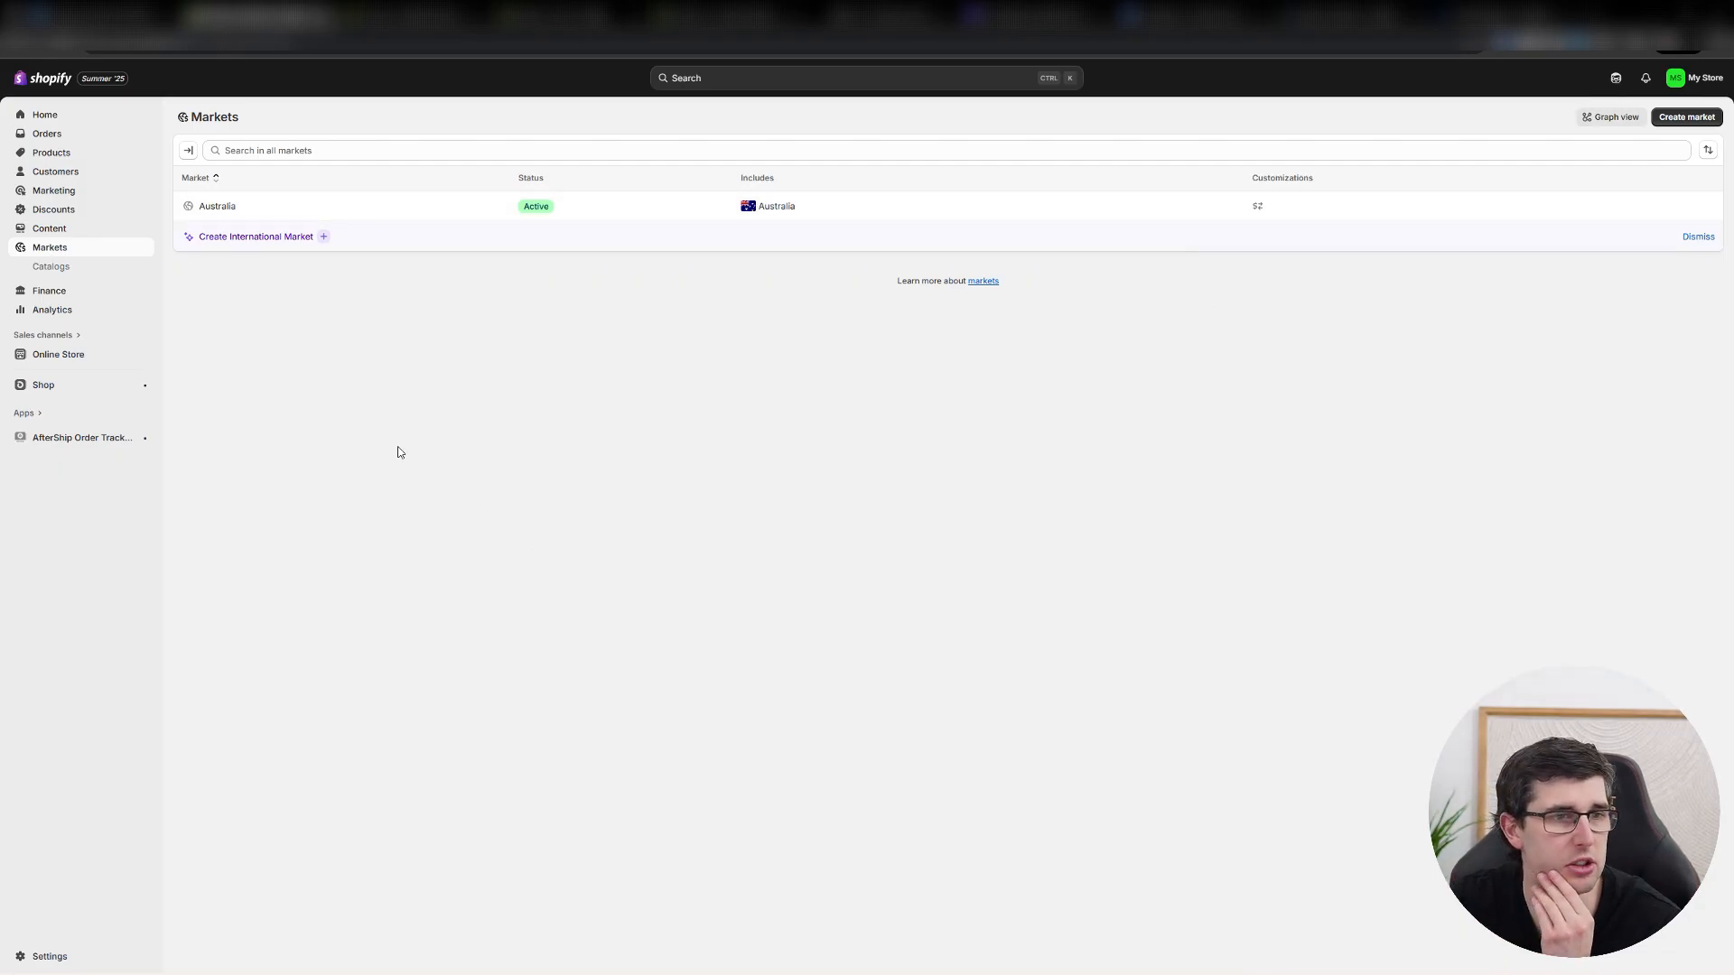
pyautogui.click(62, 290)
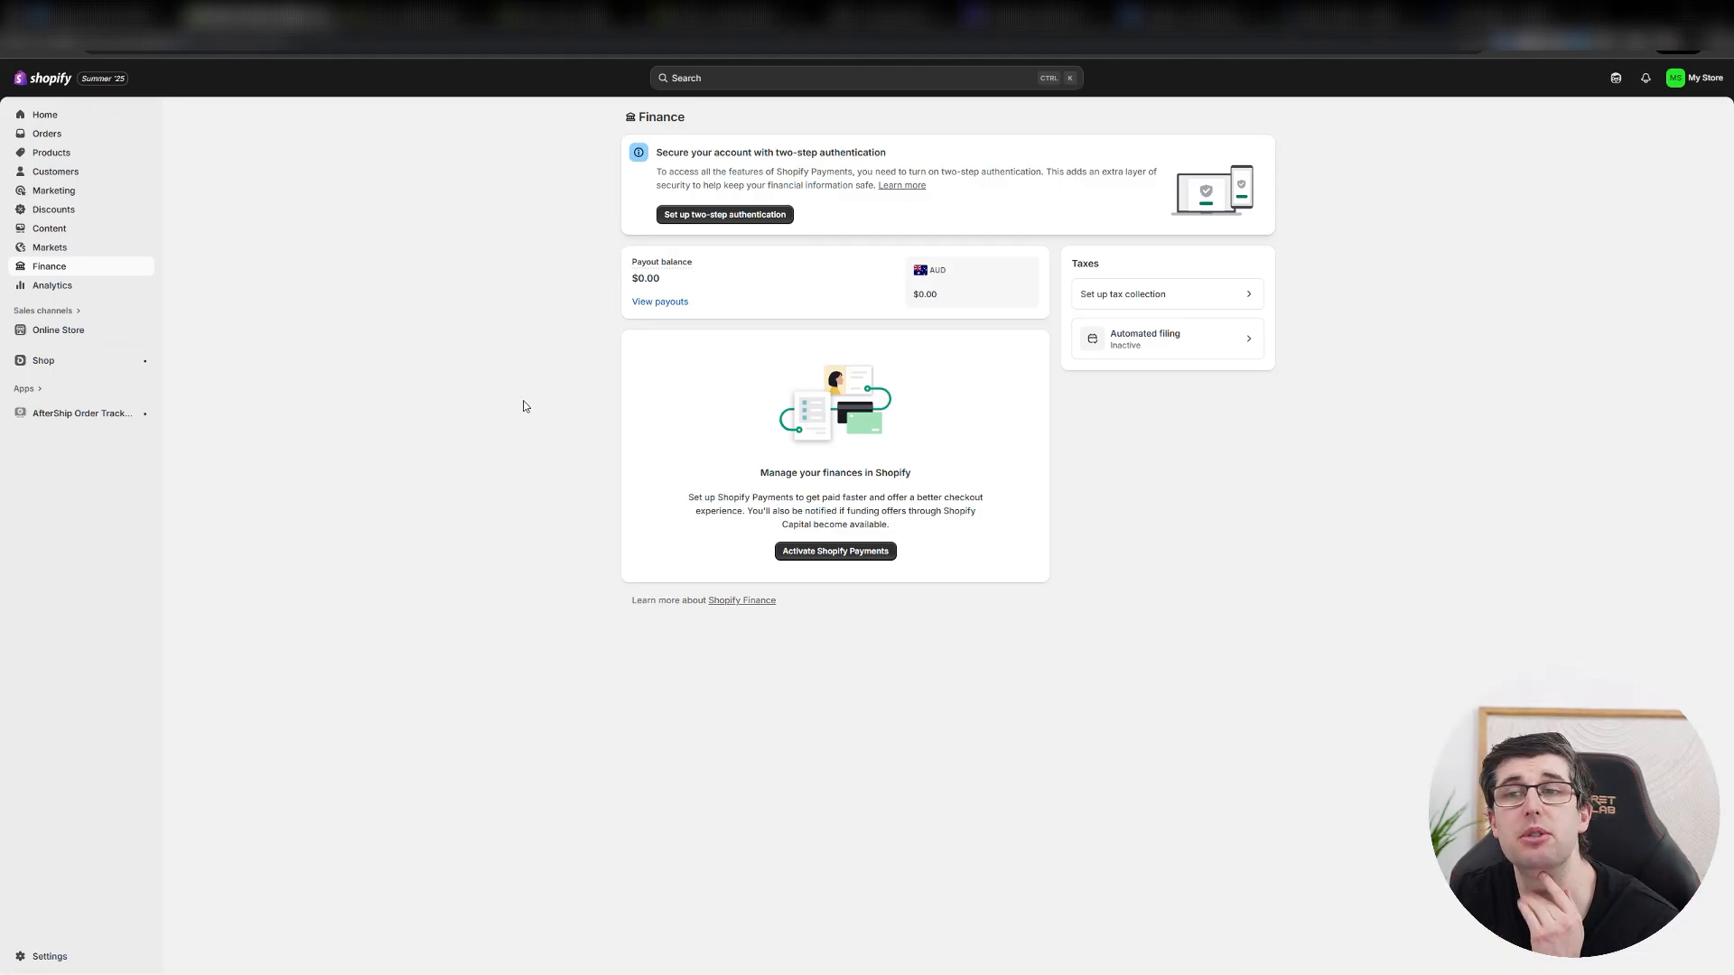
pyautogui.click(50, 287)
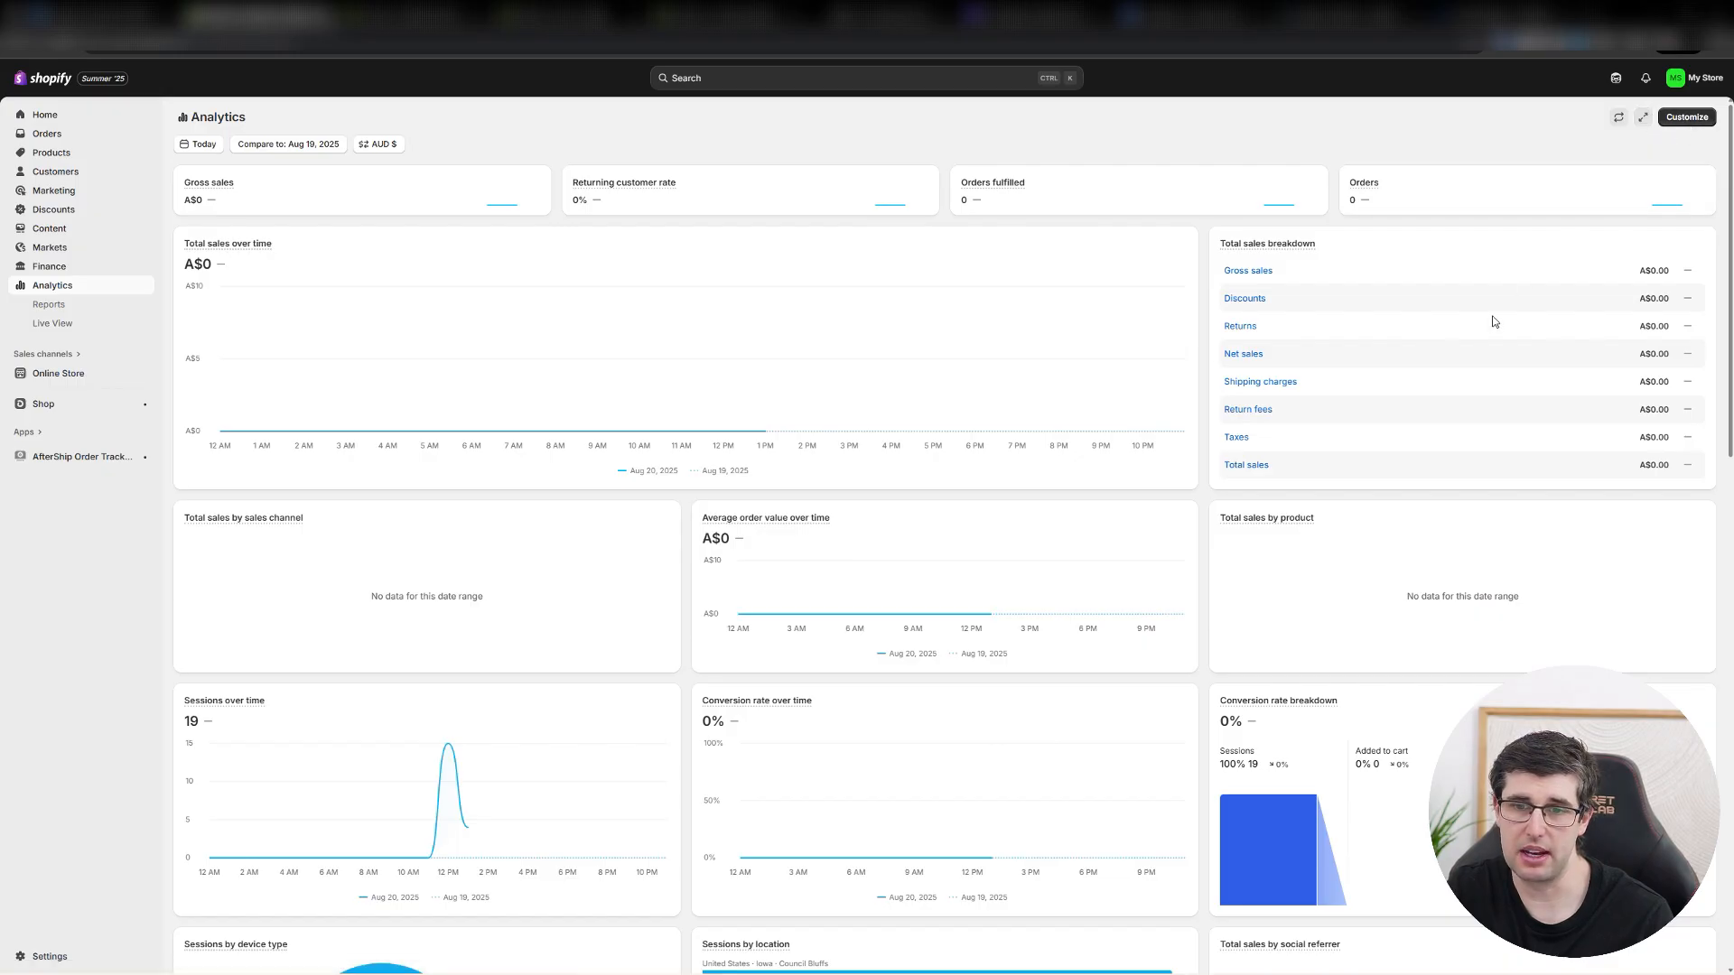
pyautogui.scroll(-5, 1492, 317)
pyautogui.scroll(5, 1486, 309)
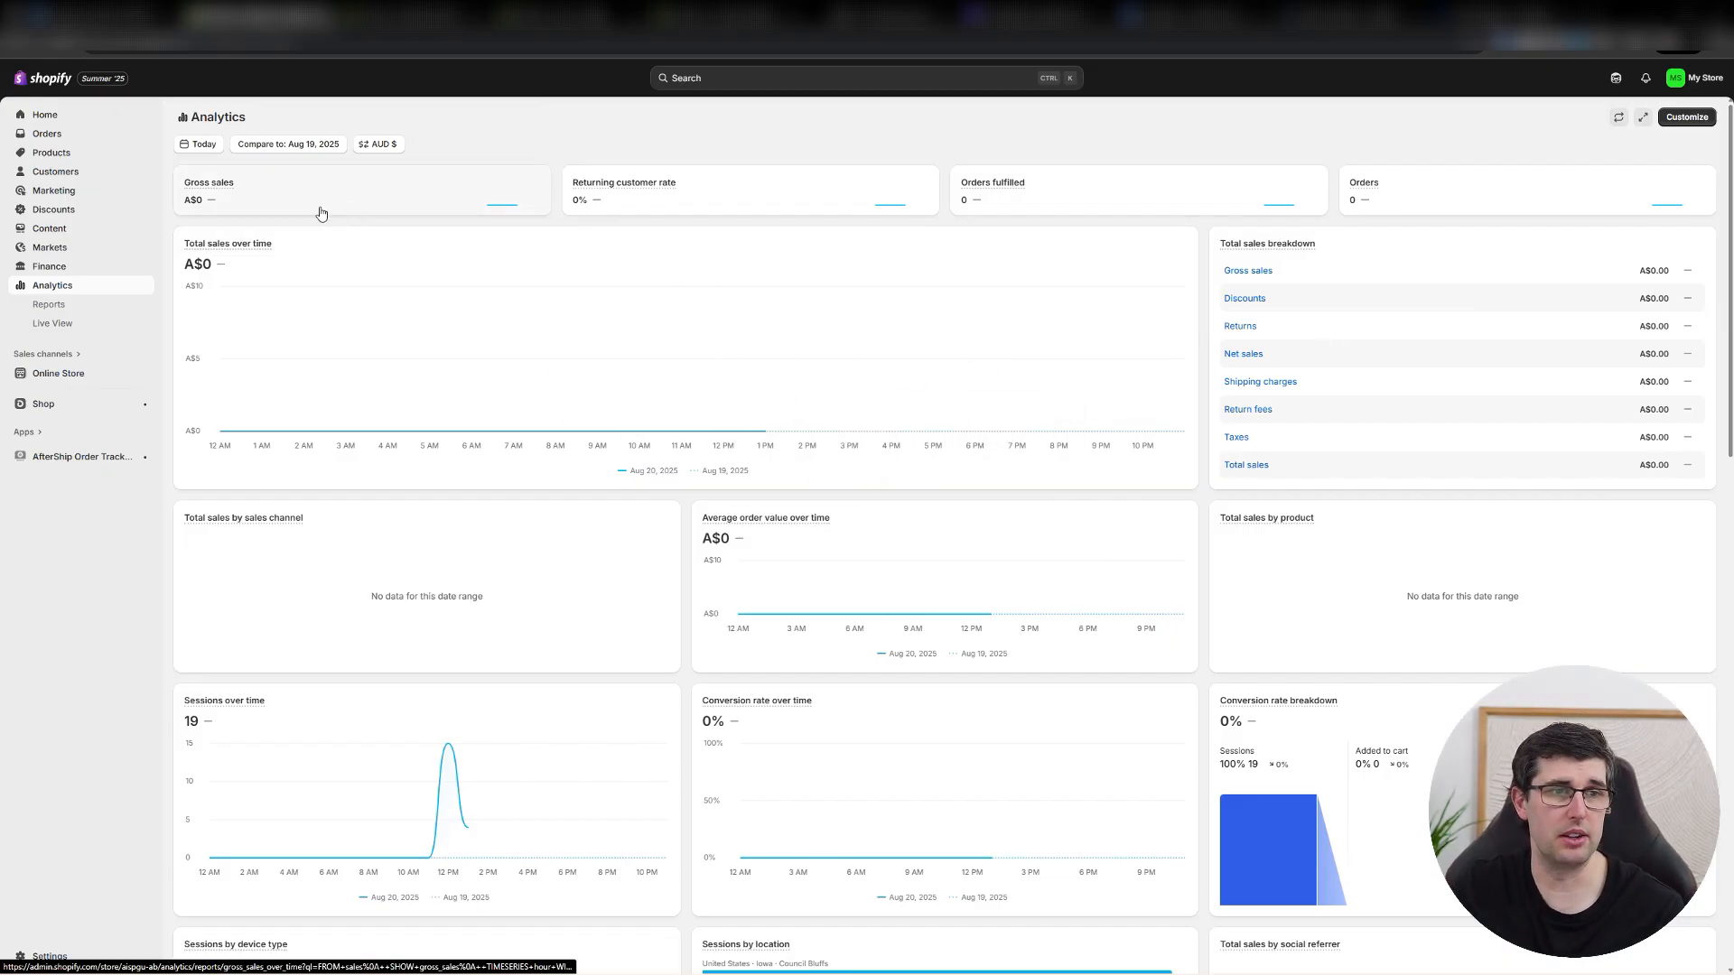
# Open the analytics Live View and rotate the visitor globe to inspect different regions.
pyautogui.click(54, 323)
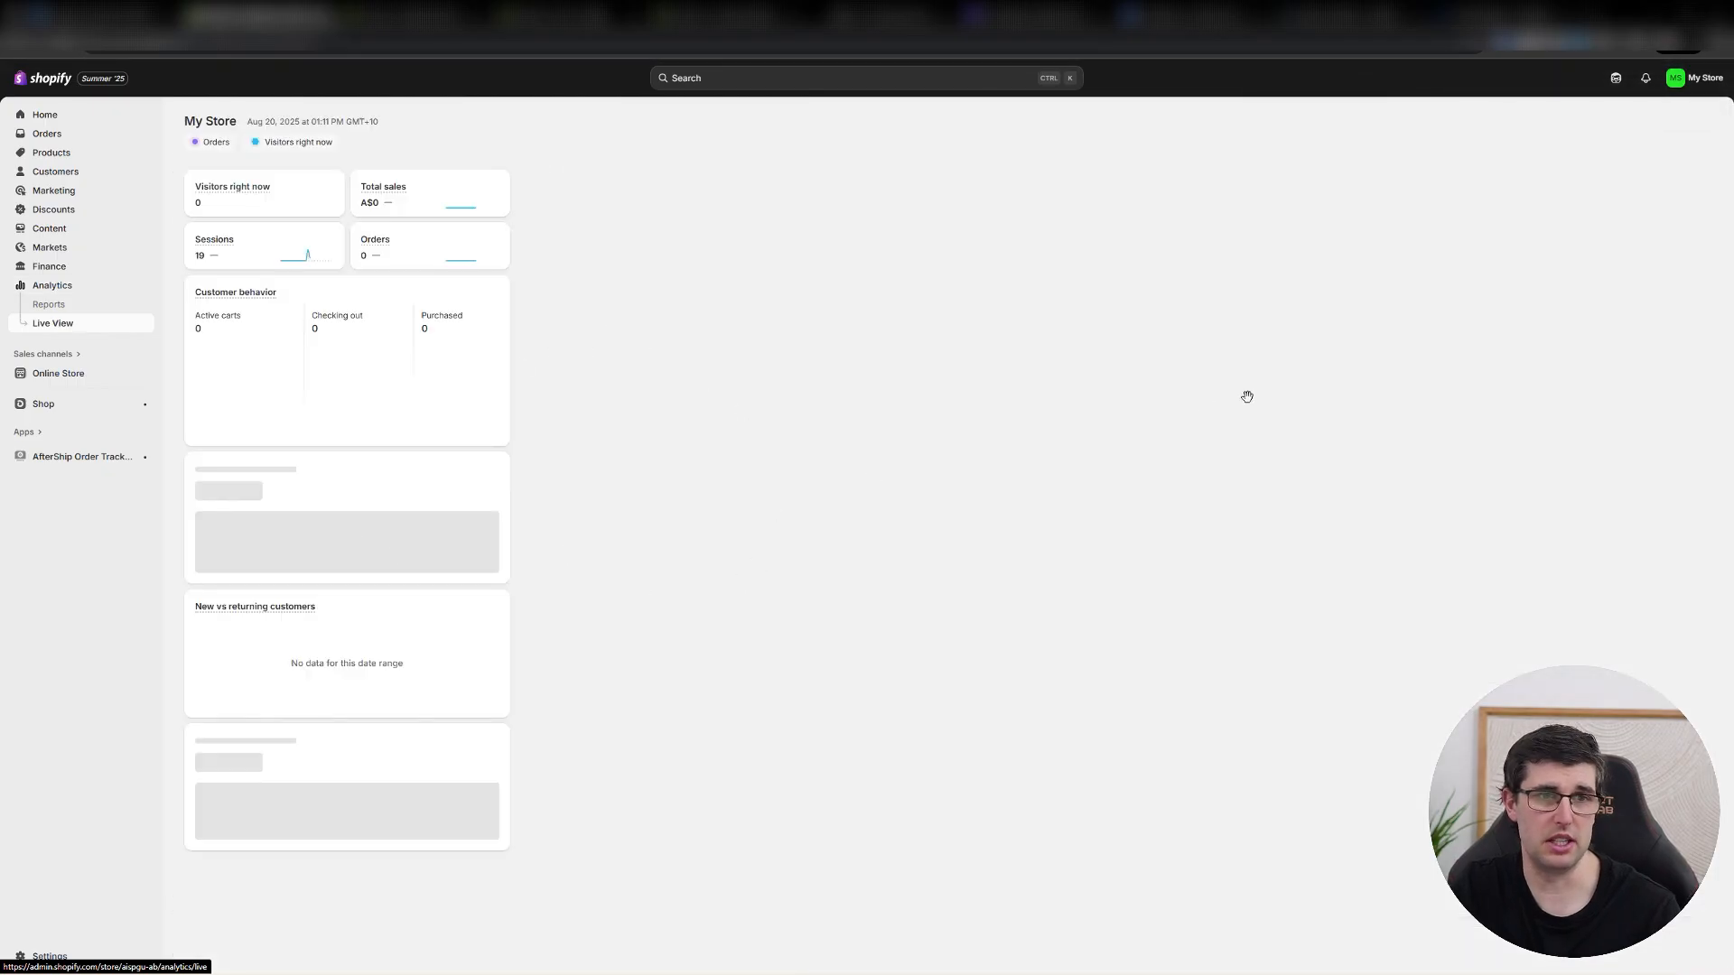
pyautogui.moveTo(1183, 415); pyautogui.dragTo(1178, 713)
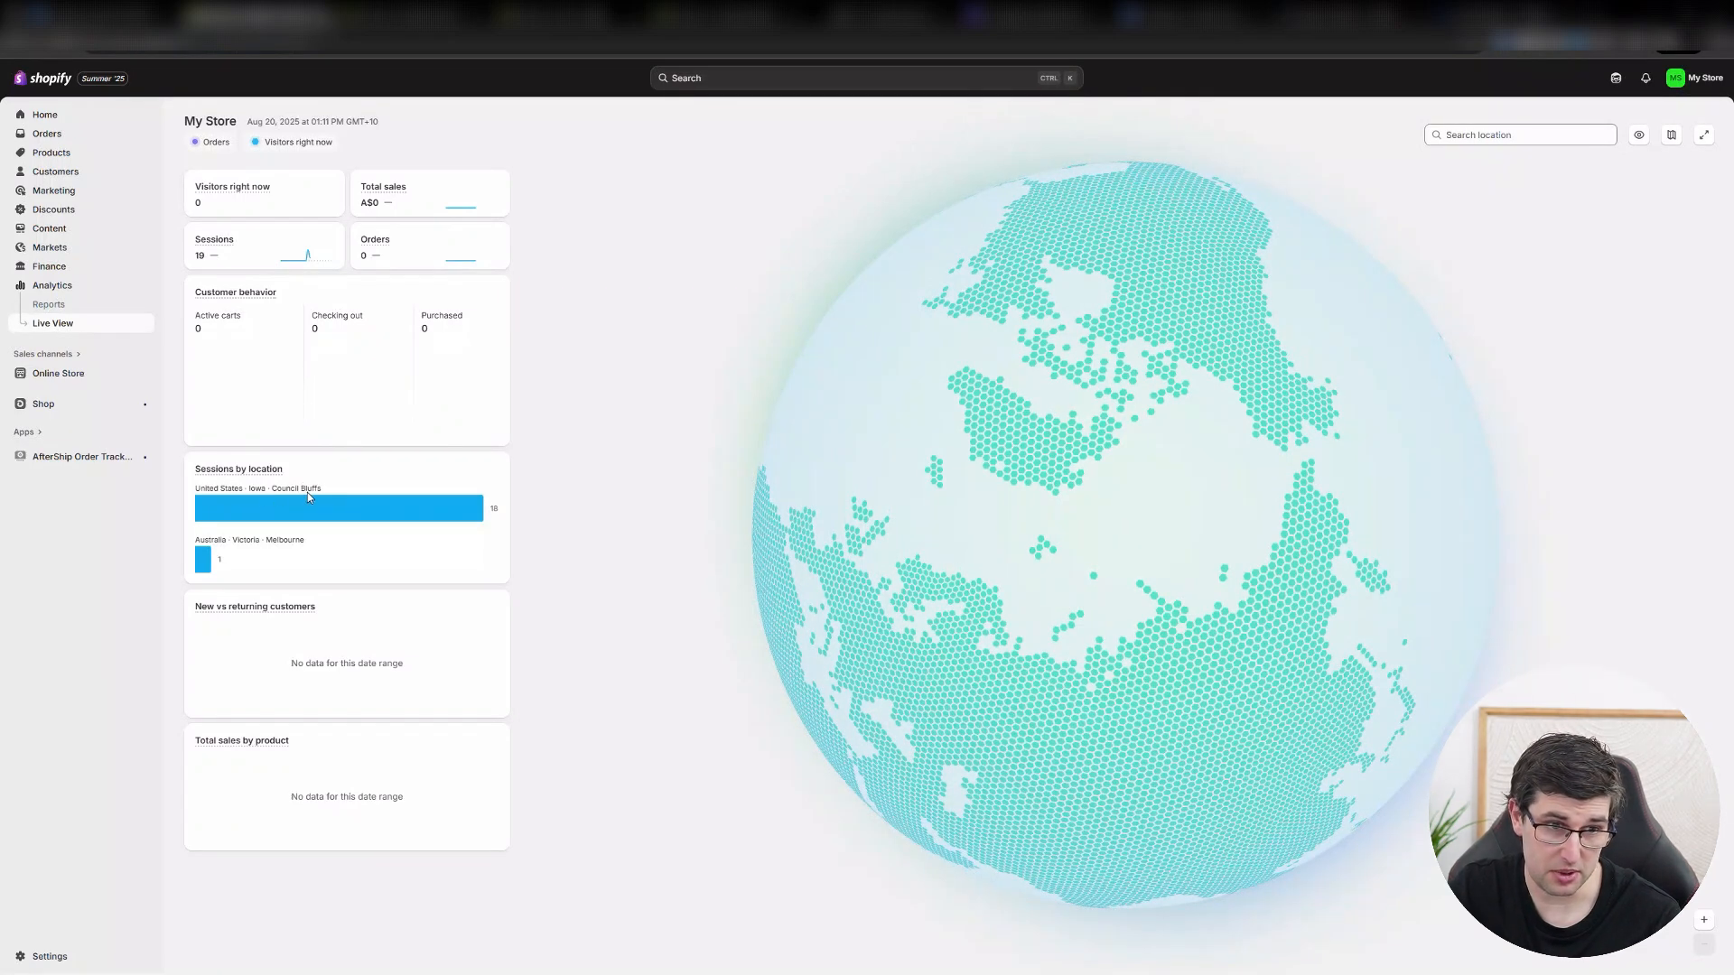
pyautogui.moveTo(1196, 395); pyautogui.dragTo(865, 431)
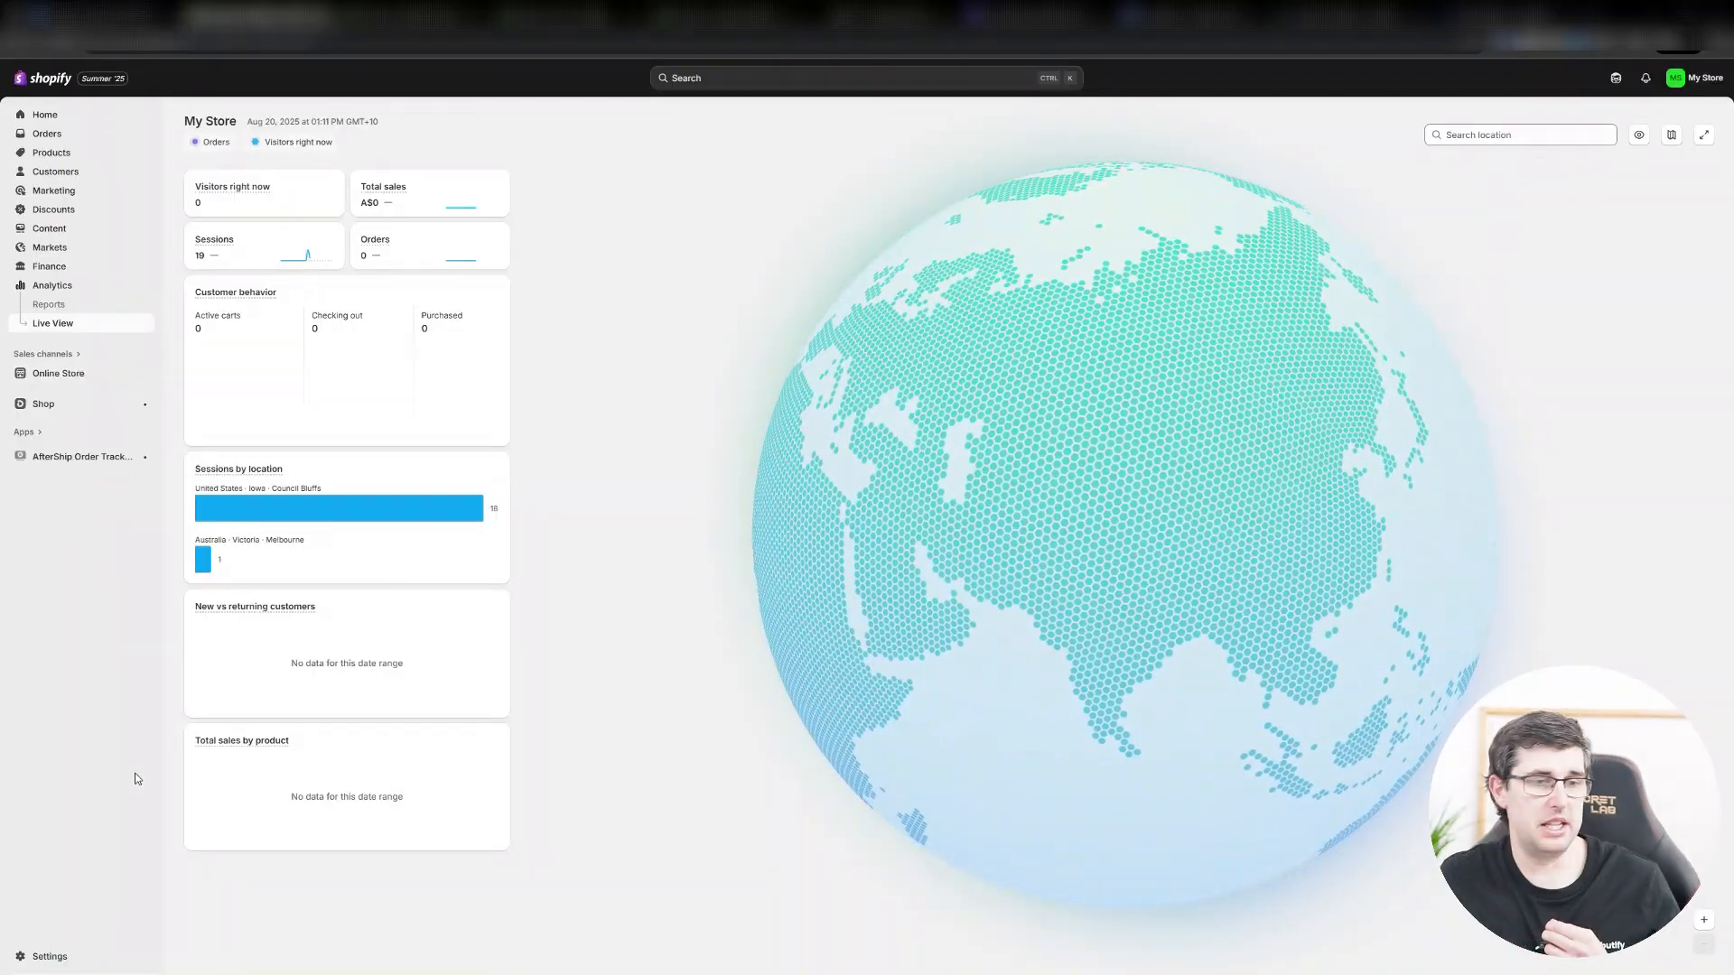
# Open the store's General settings and review the store details, defaults, order ID and order processing options.
pyautogui.click(41, 955)
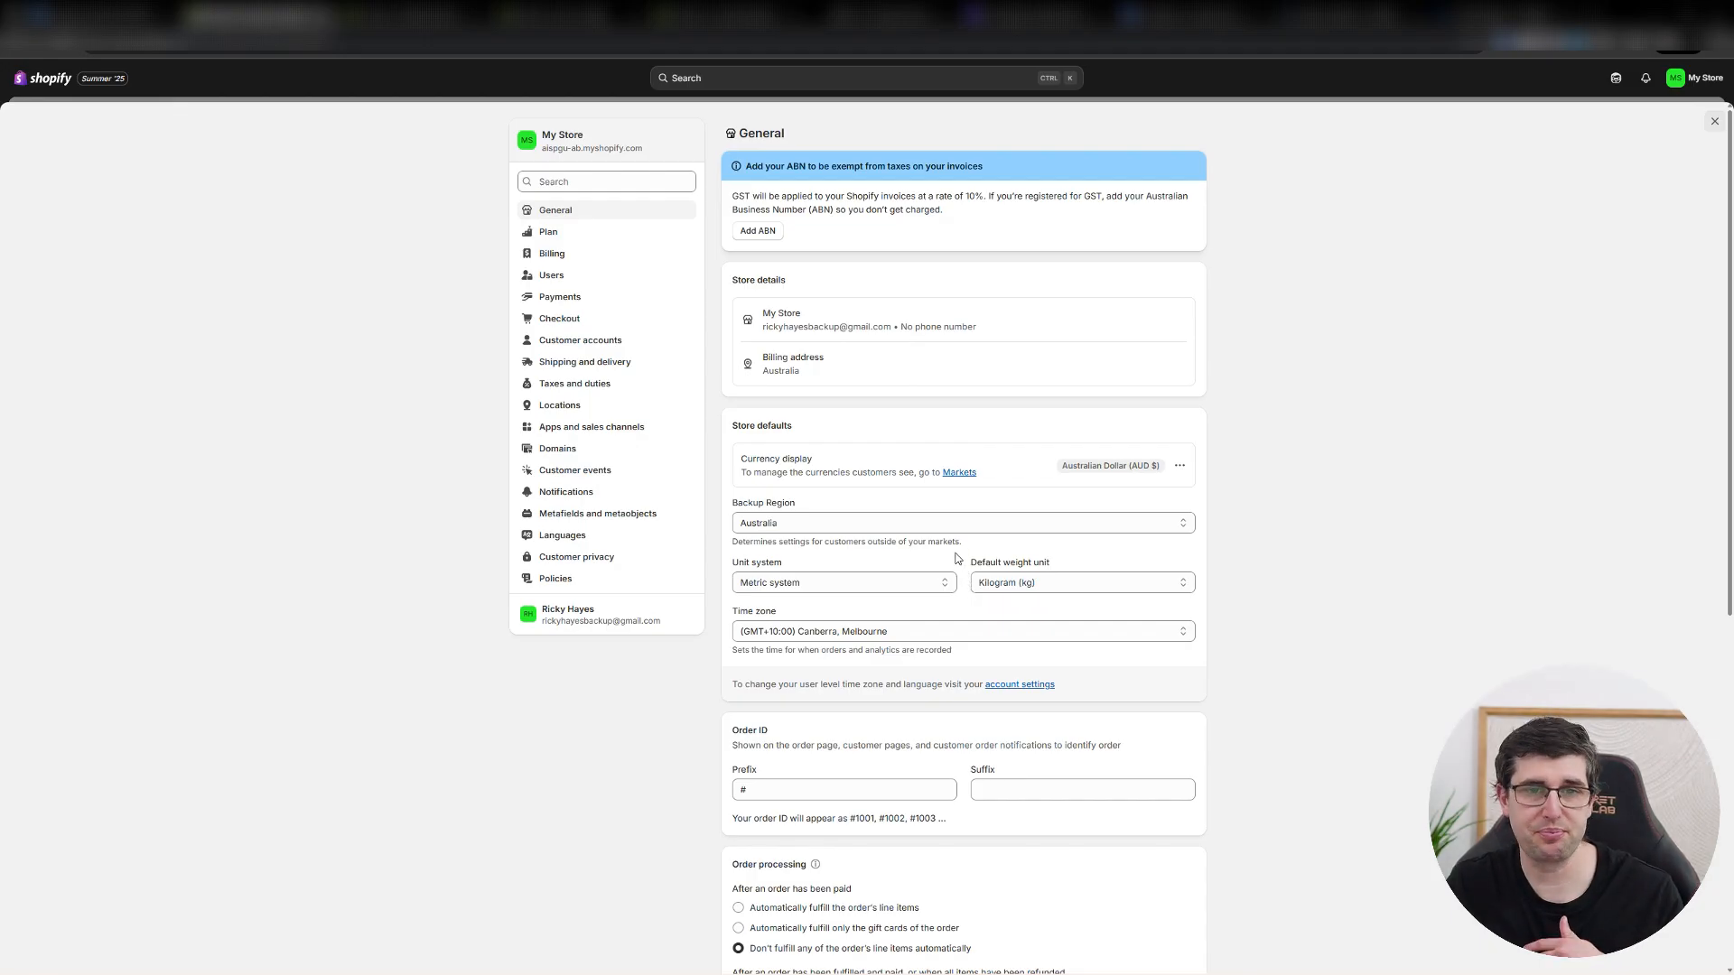
pyautogui.scroll(-4, 955, 552)
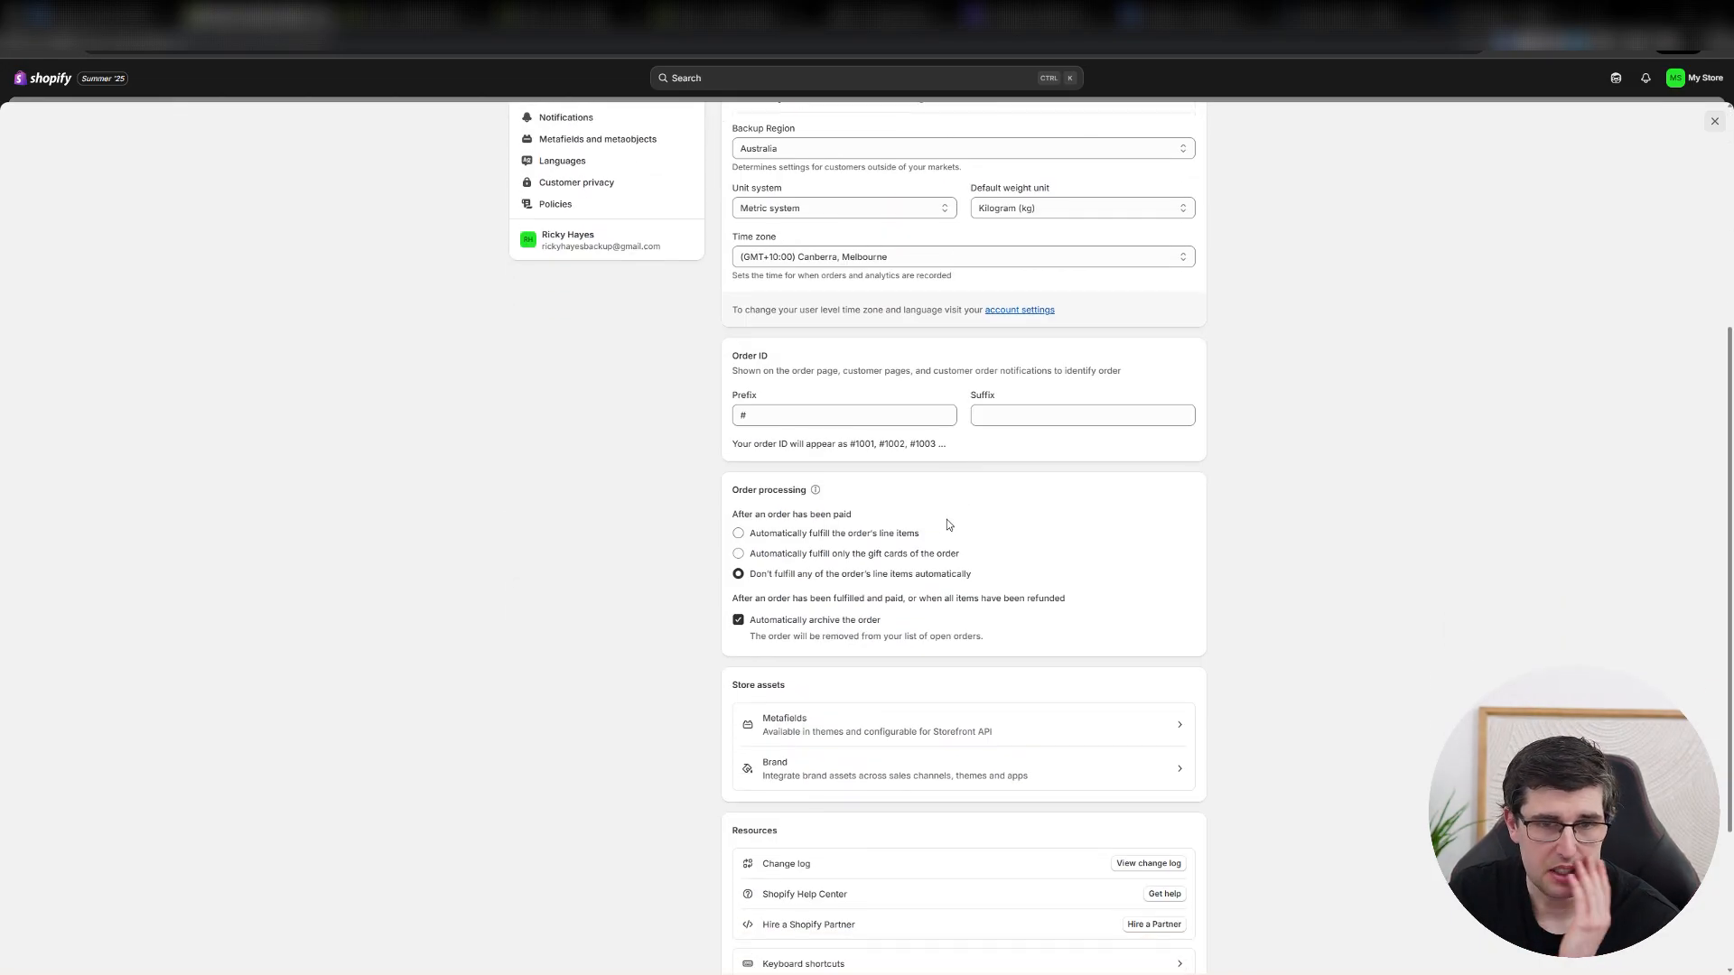
pyautogui.scroll(1, 937, 544)
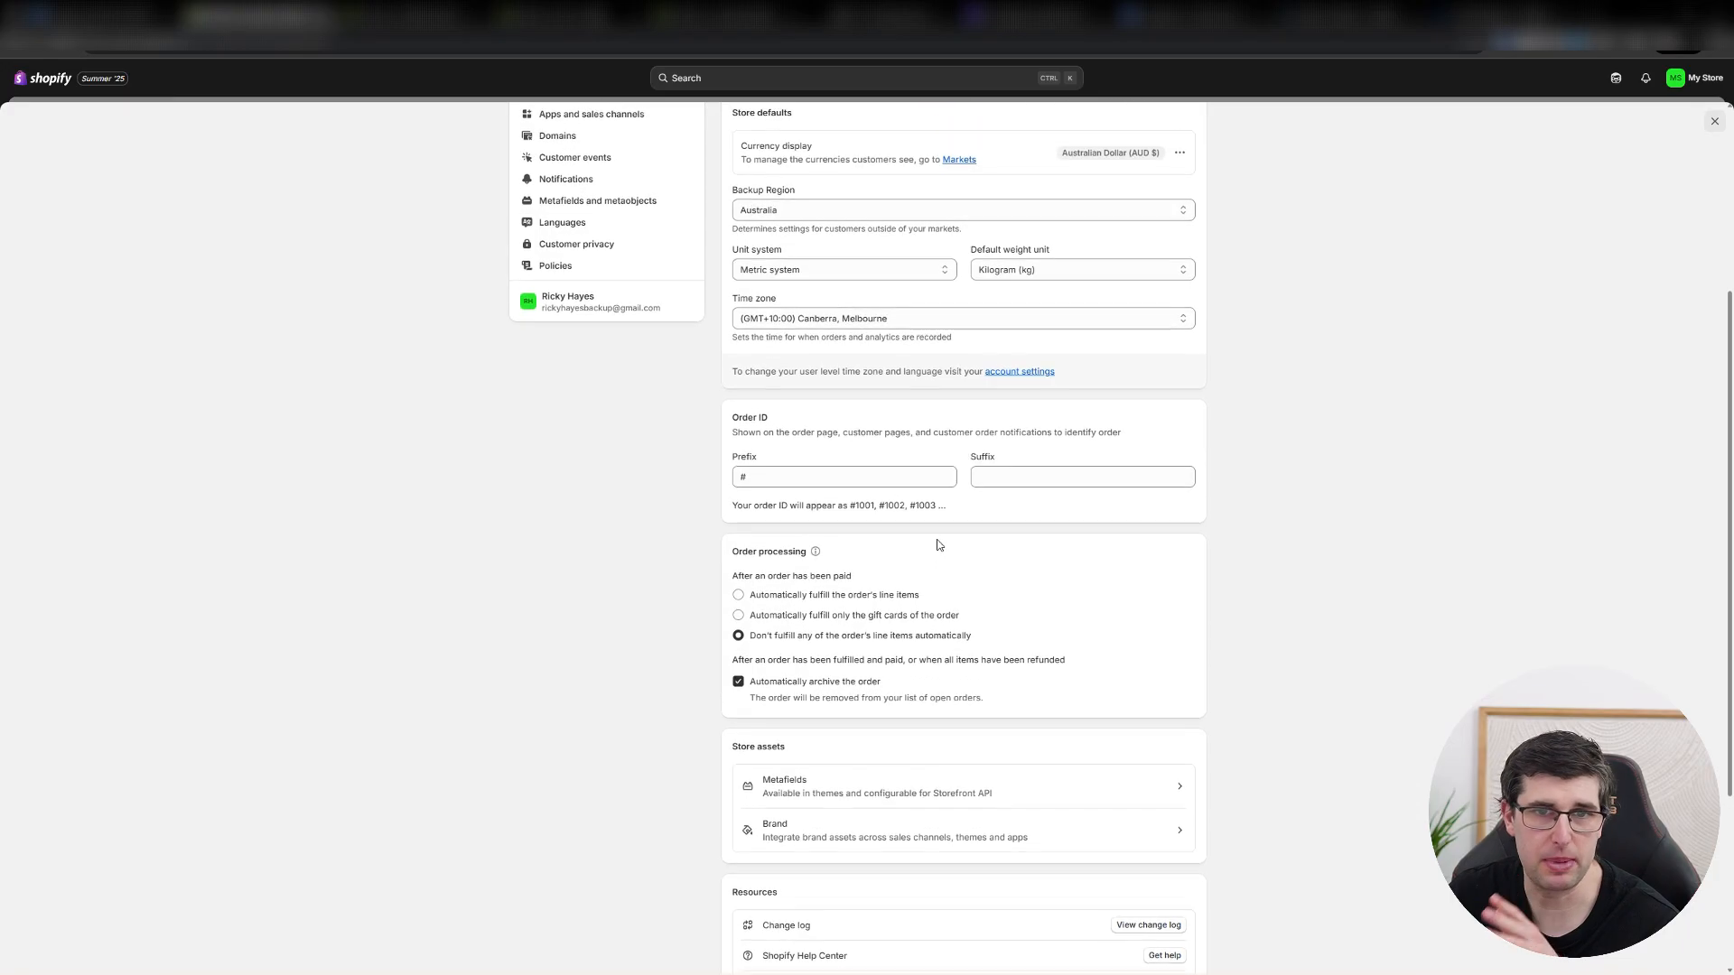
pyautogui.scroll(3, 813, 298)
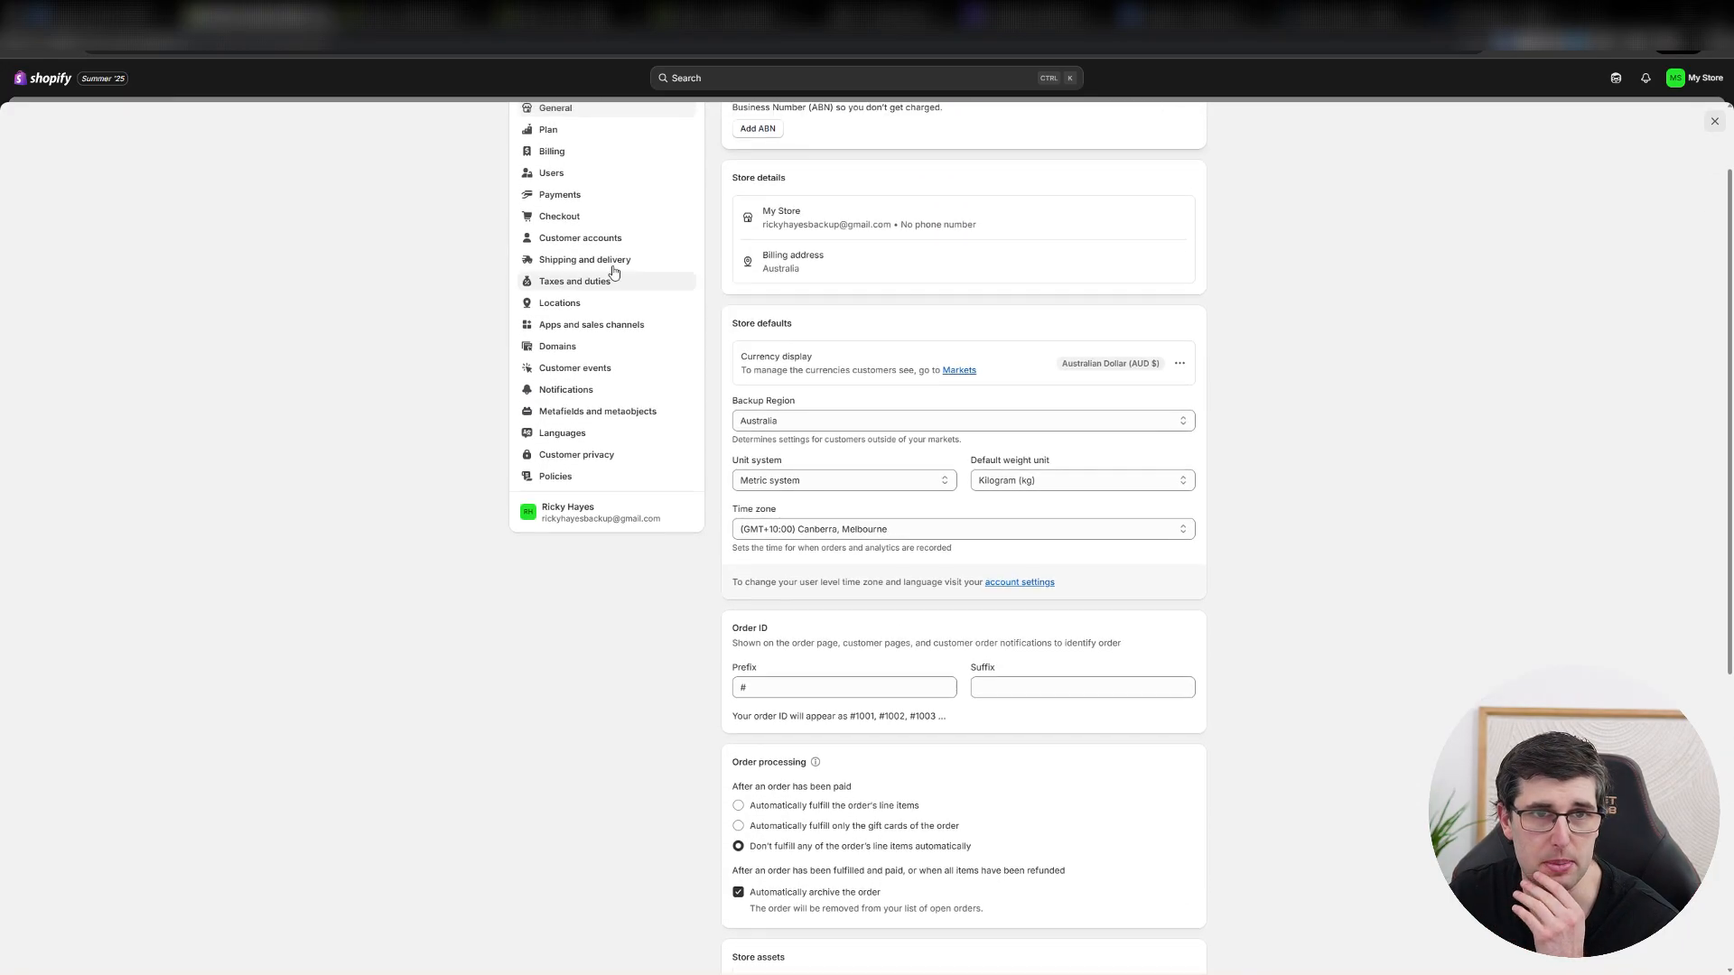
pyautogui.scroll(1, 556, 217)
# Check the Plan and Users settings and review the payment providers and capture options in the Payments settings.
pyautogui.click(549, 204)
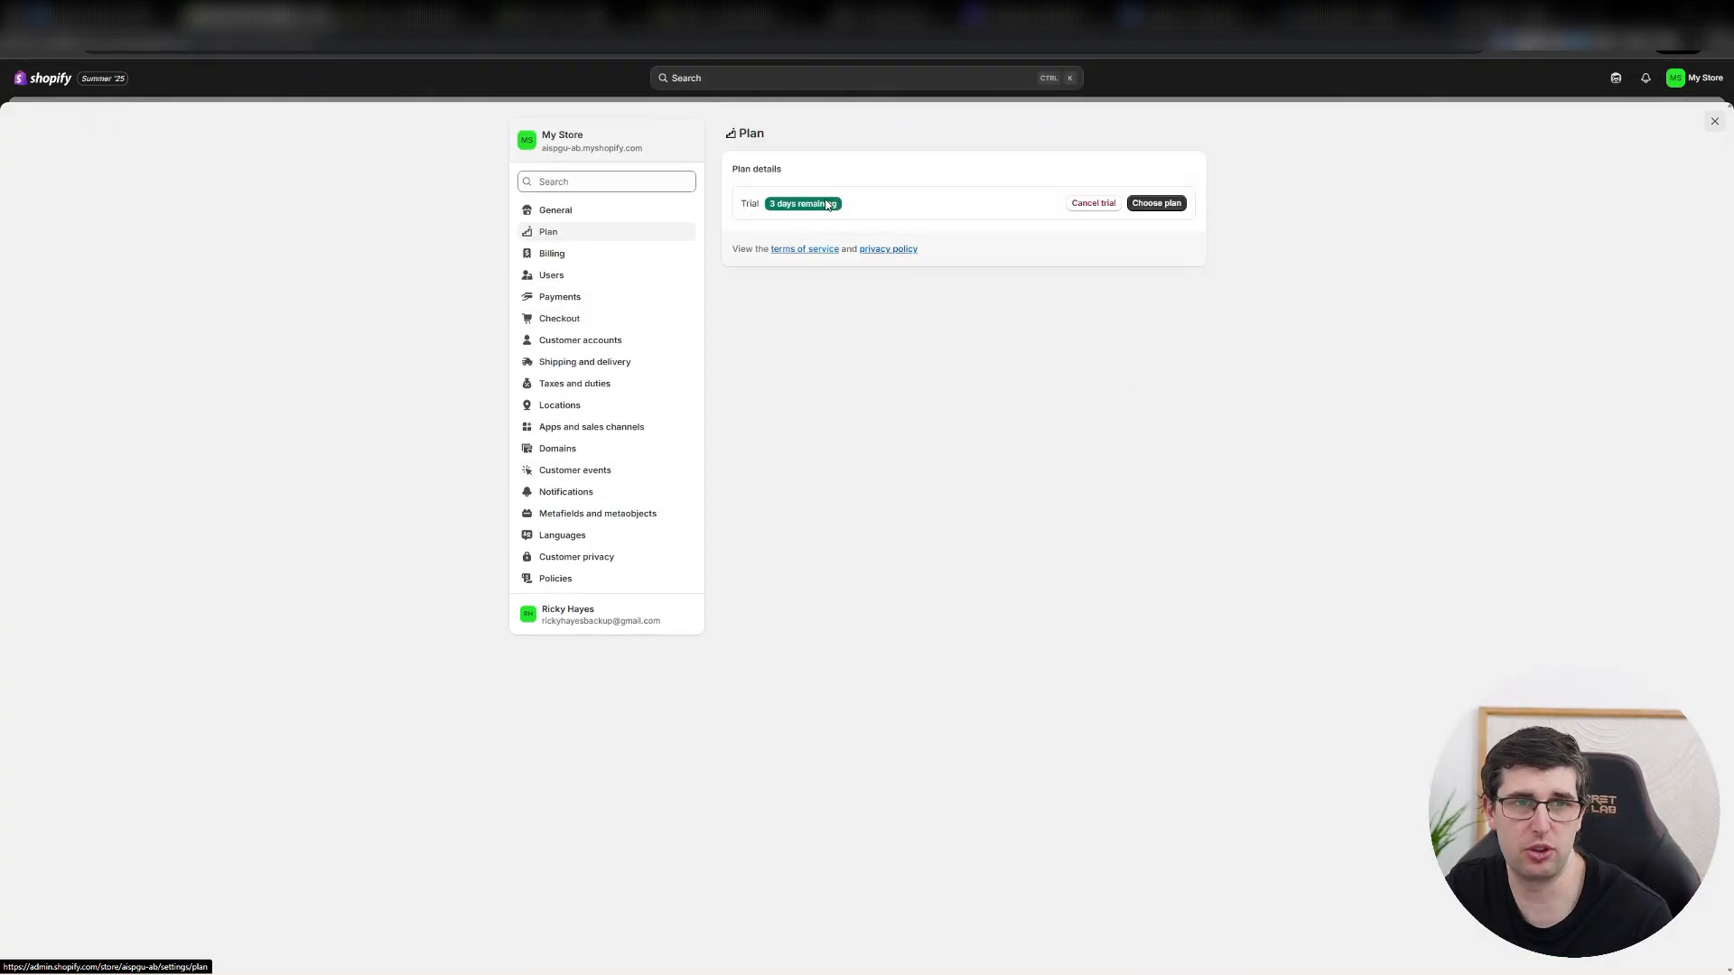
pyautogui.click(570, 285)
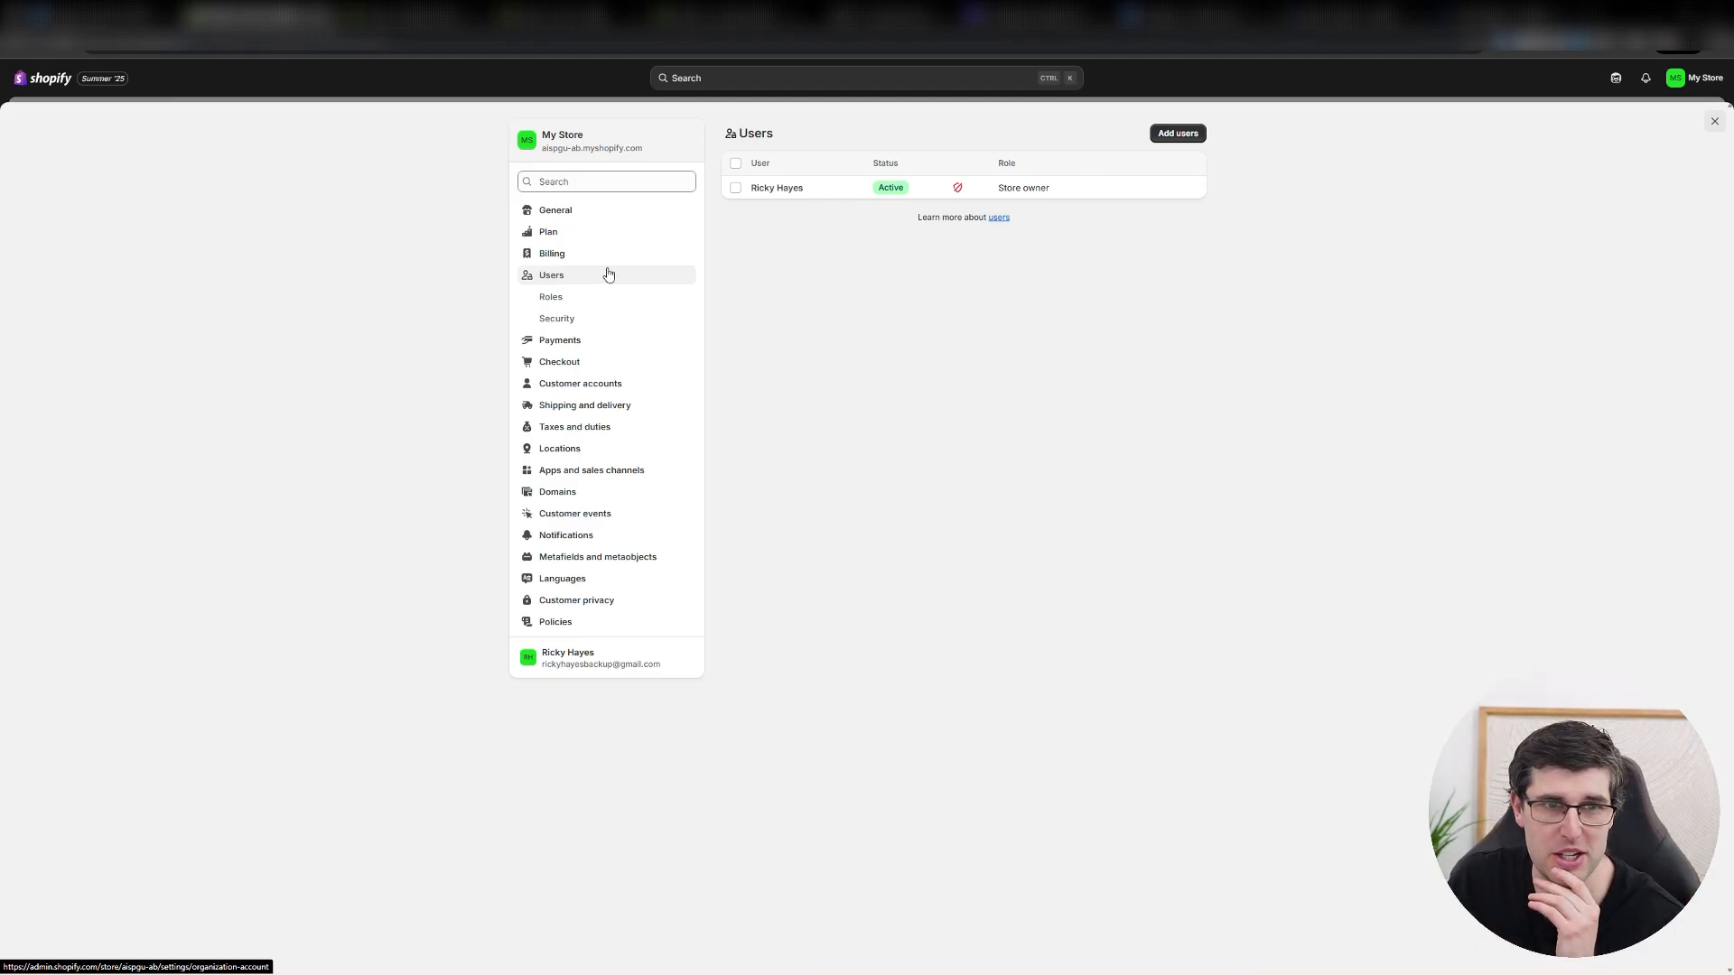
pyautogui.click(559, 340)
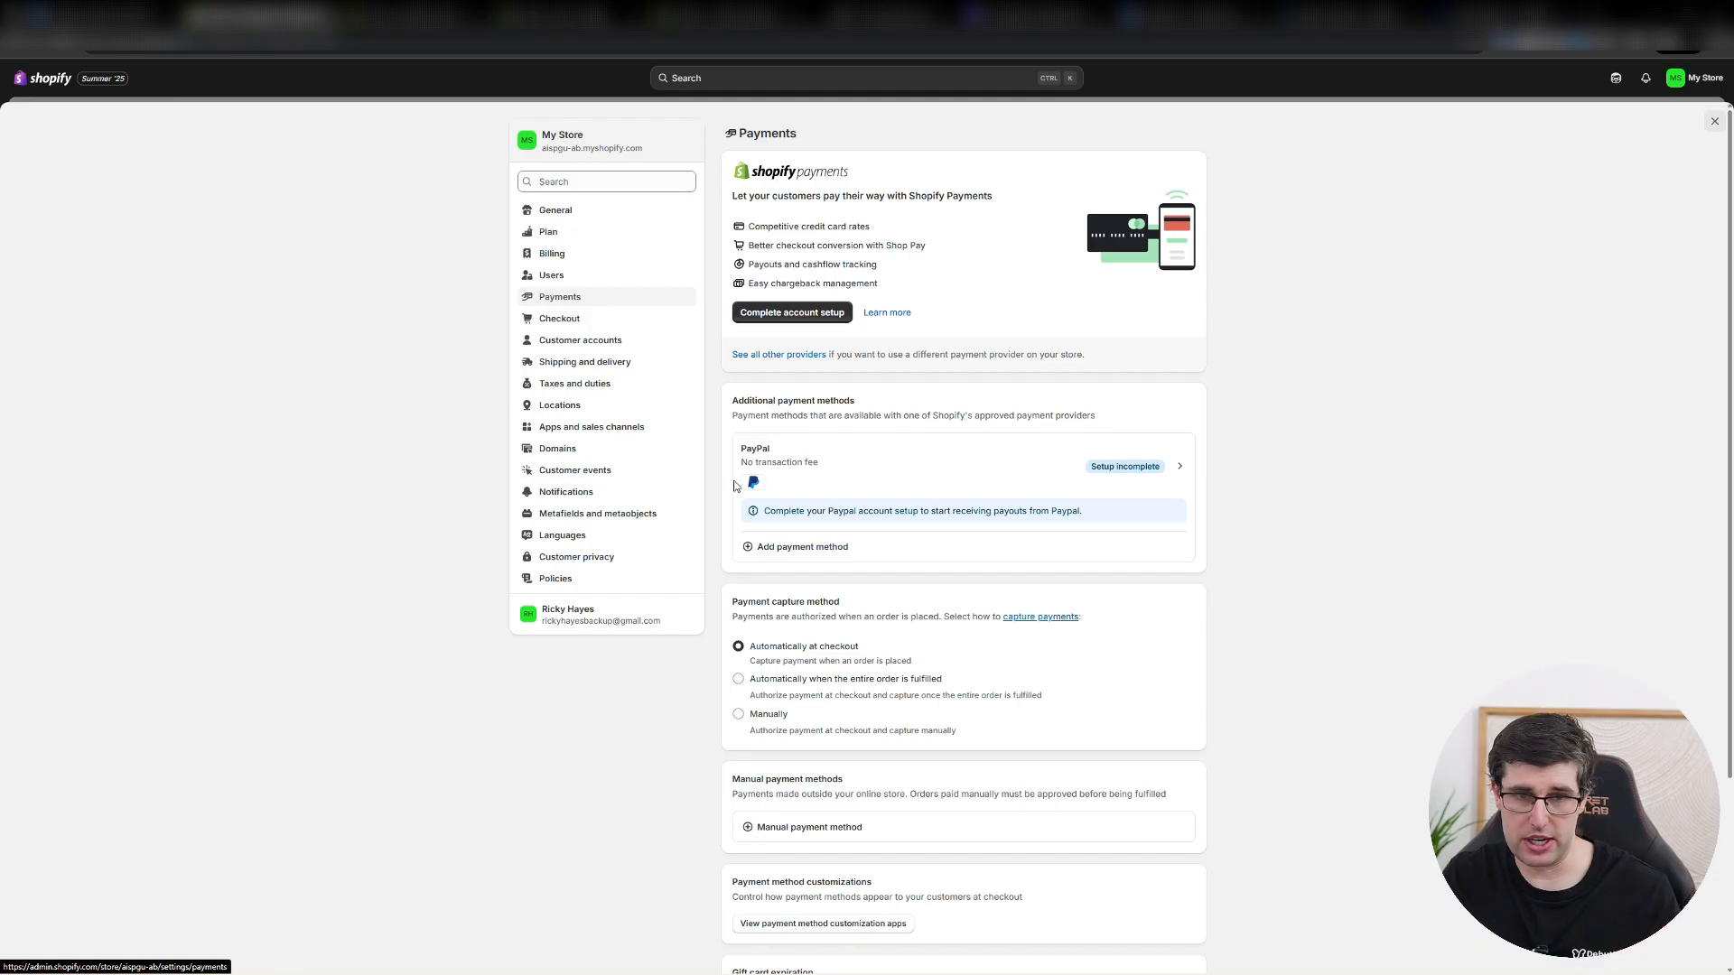
pyautogui.scroll(-2, 815, 504)
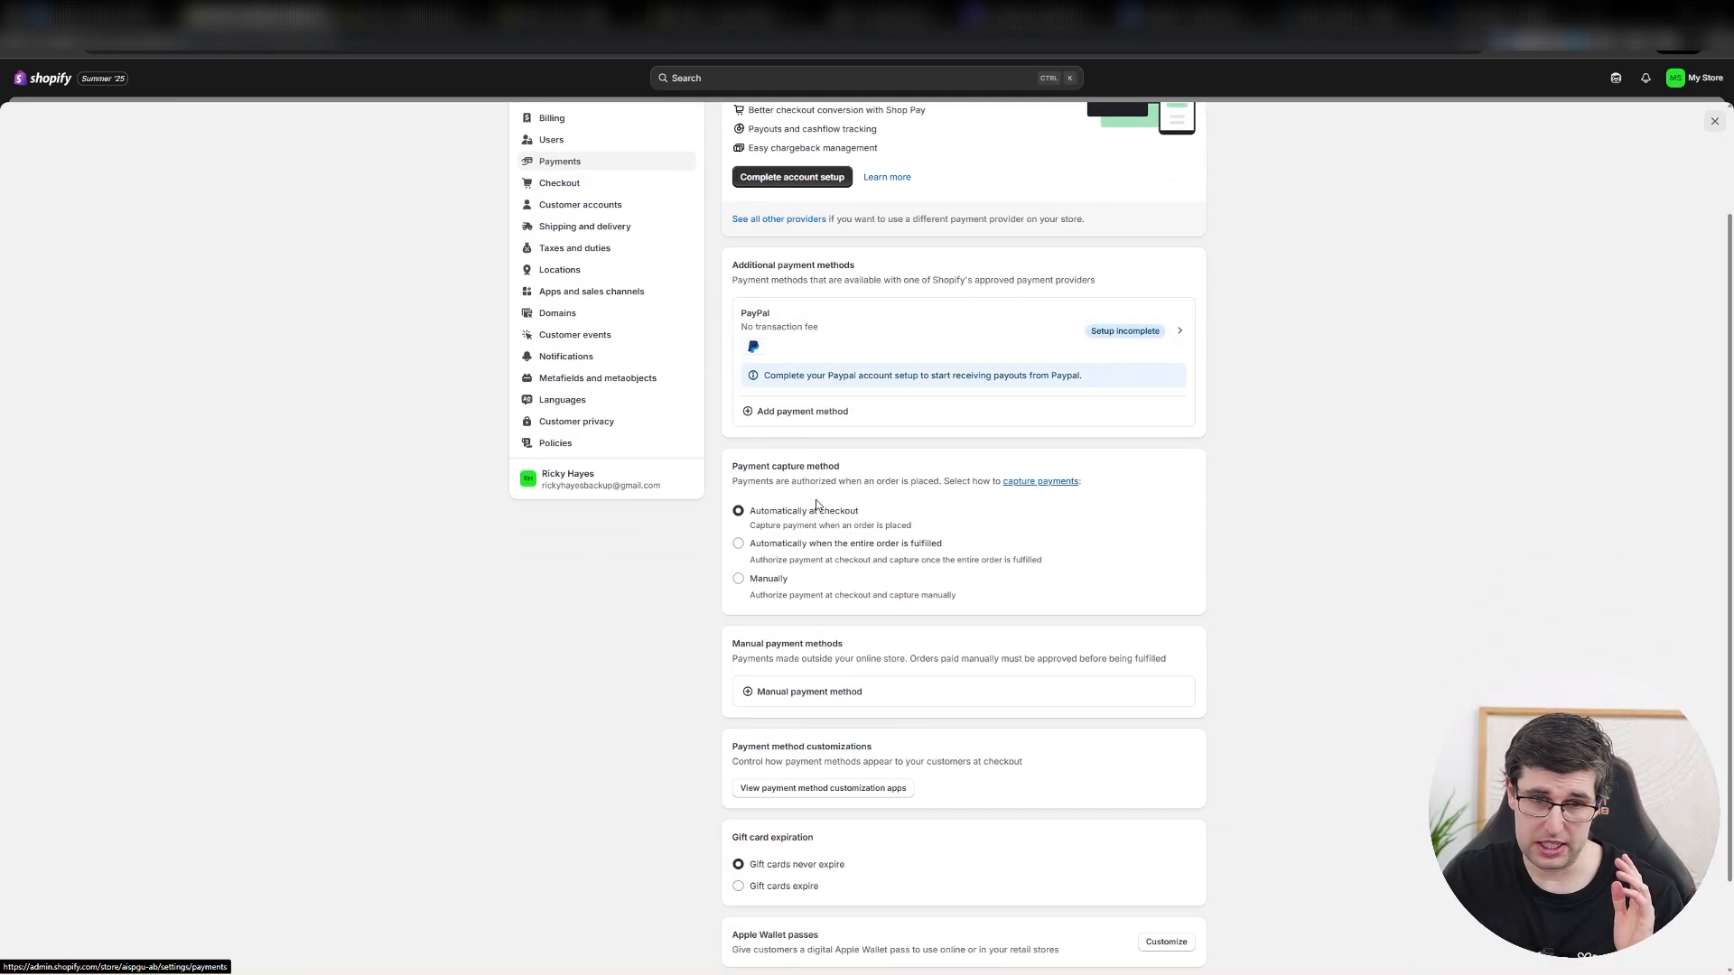
pyautogui.scroll(2, 889, 578)
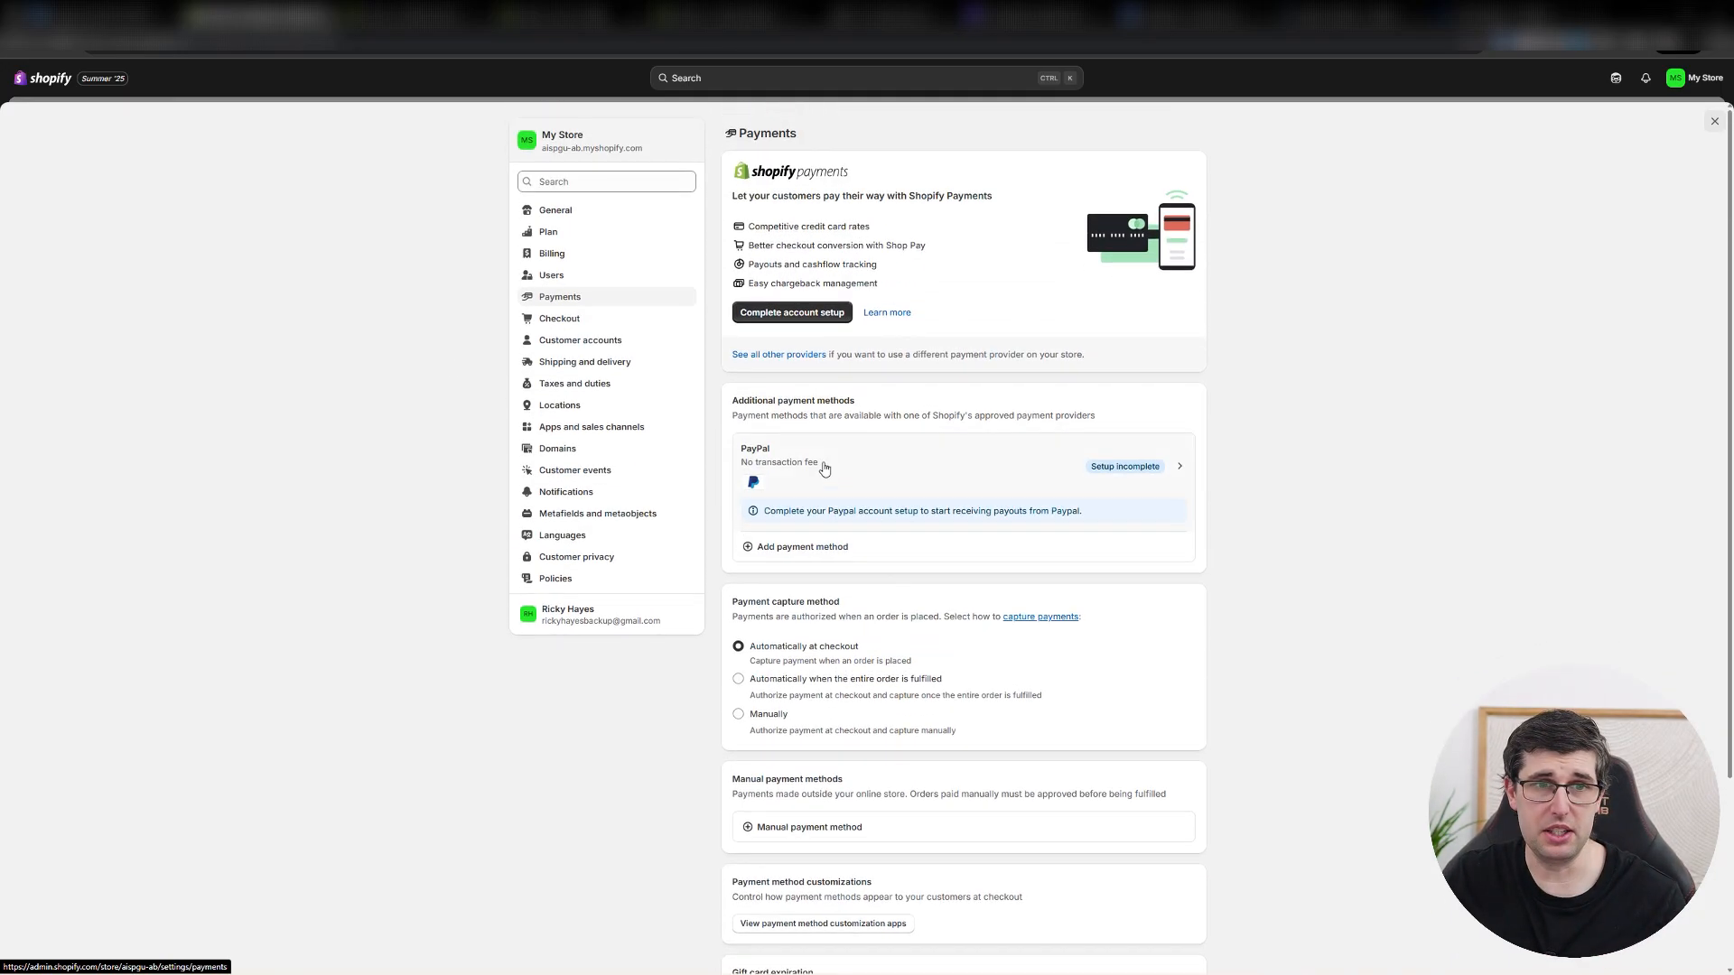
# In the Checkout settings, turn on the email marketing sign-up option with the regions recommended by Shopify, leave SMS off and save.
pyautogui.click(561, 327)
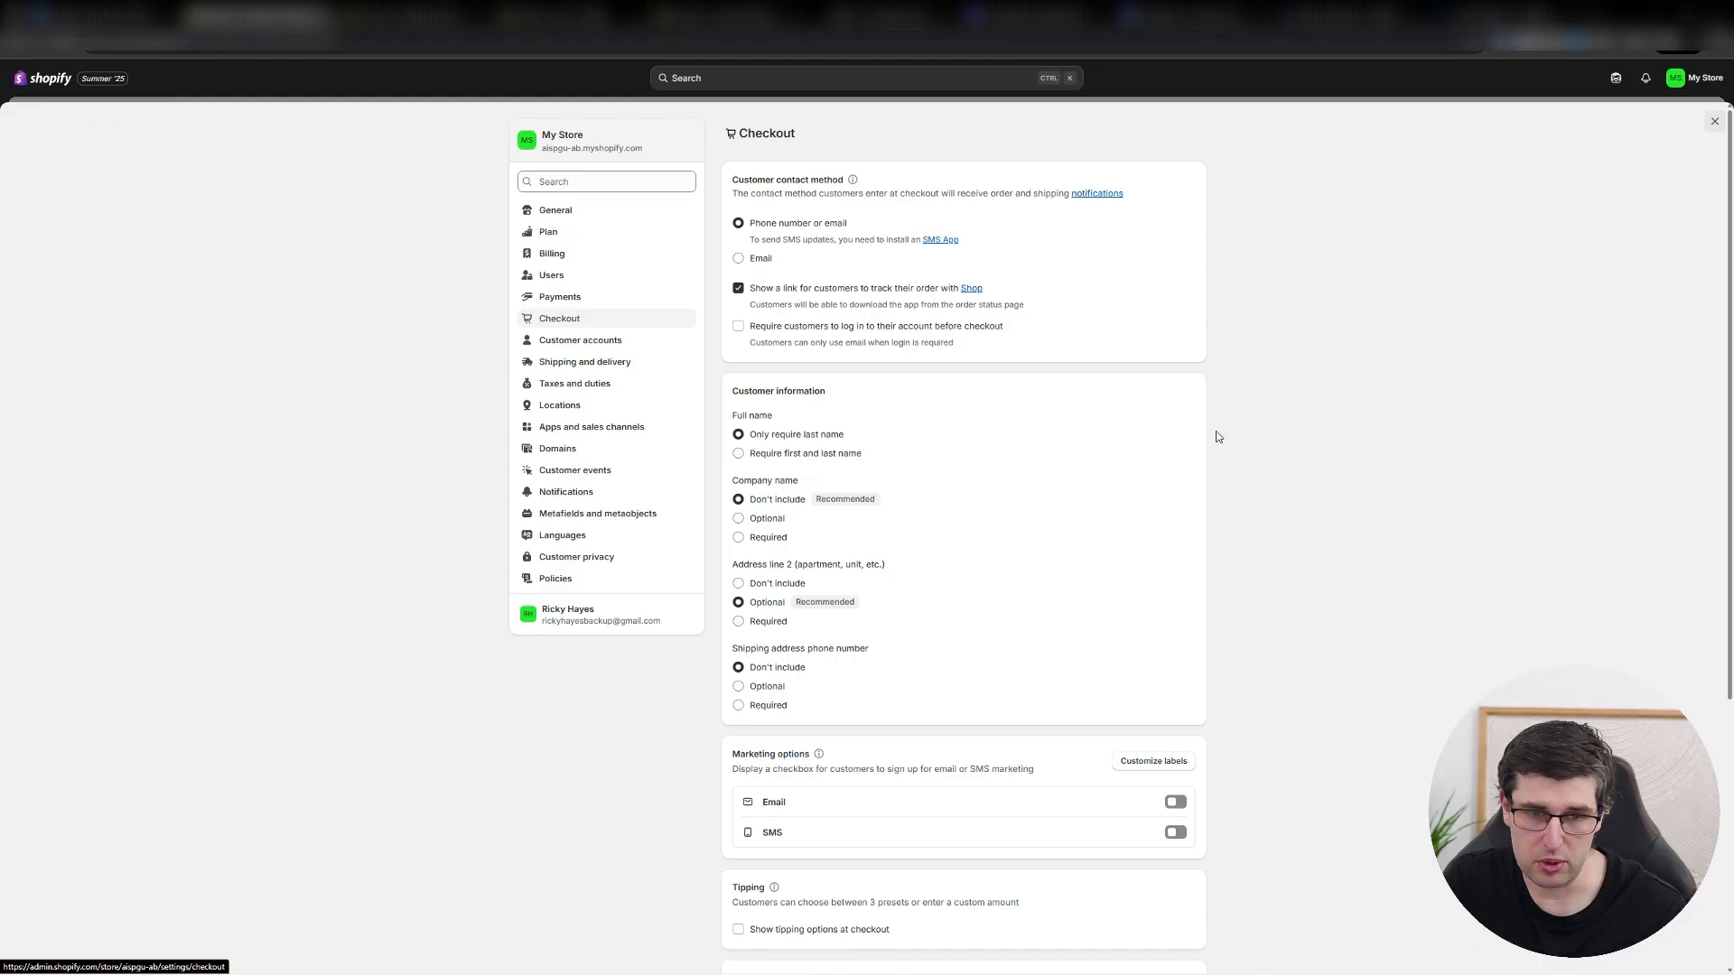
pyautogui.scroll(-1, 1210, 438)
pyautogui.scroll(1, 1189, 456)
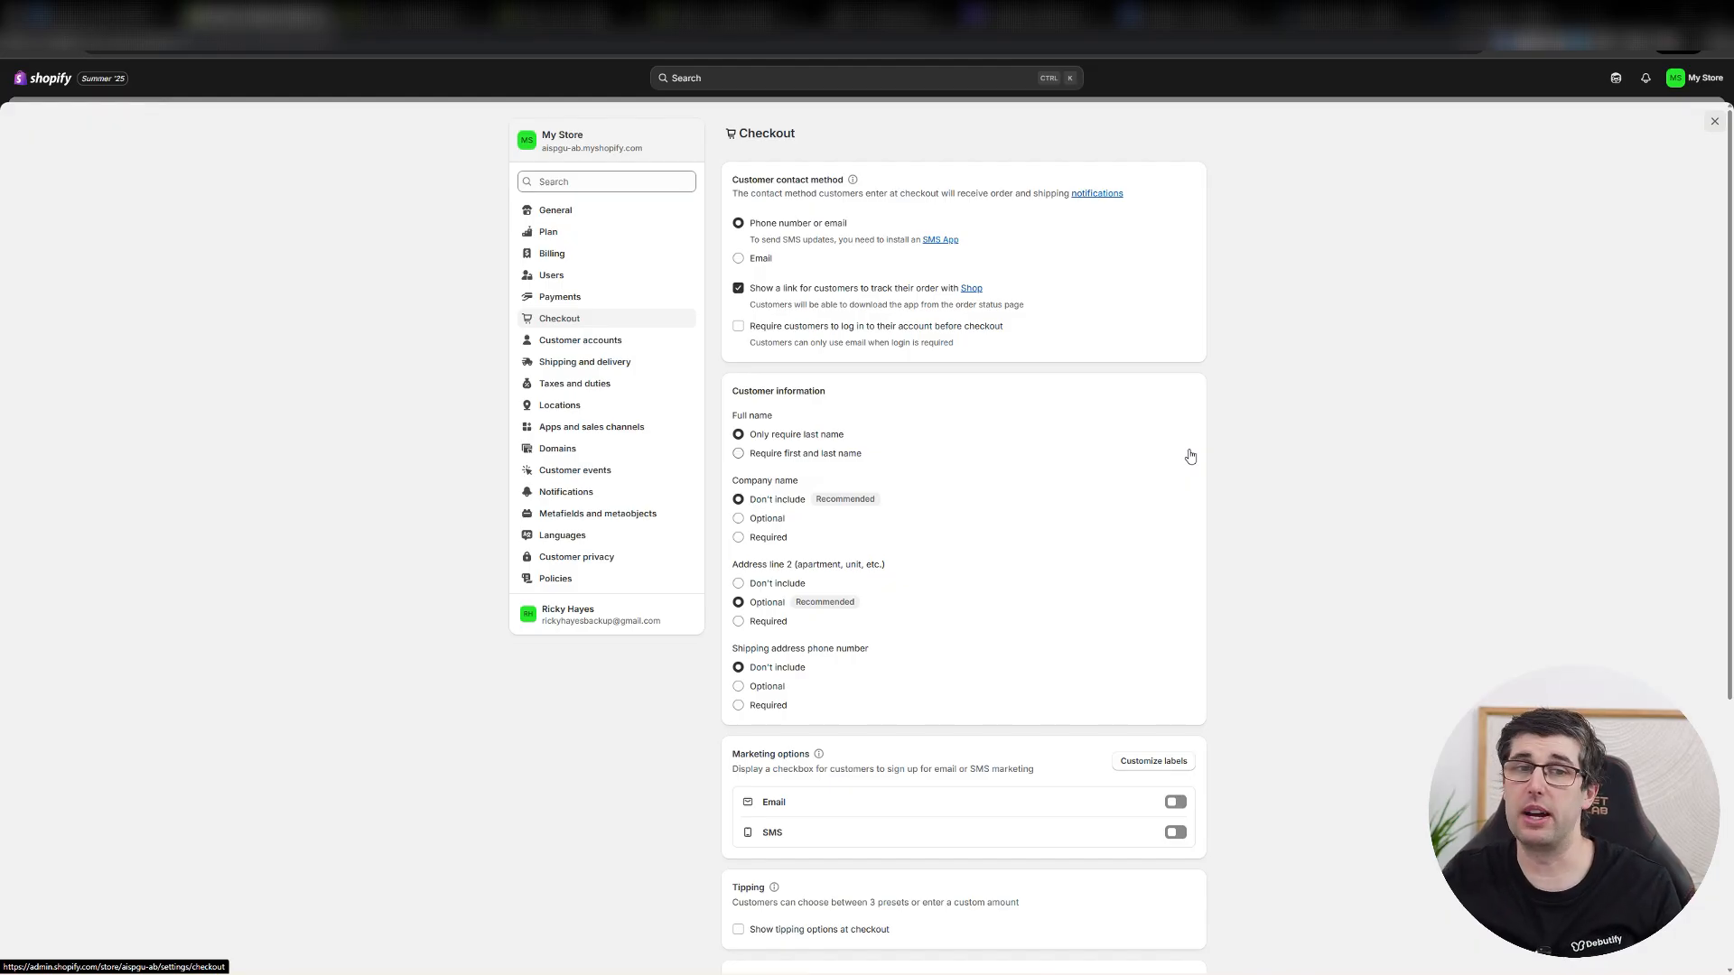
pyautogui.scroll(-2, 1190, 456)
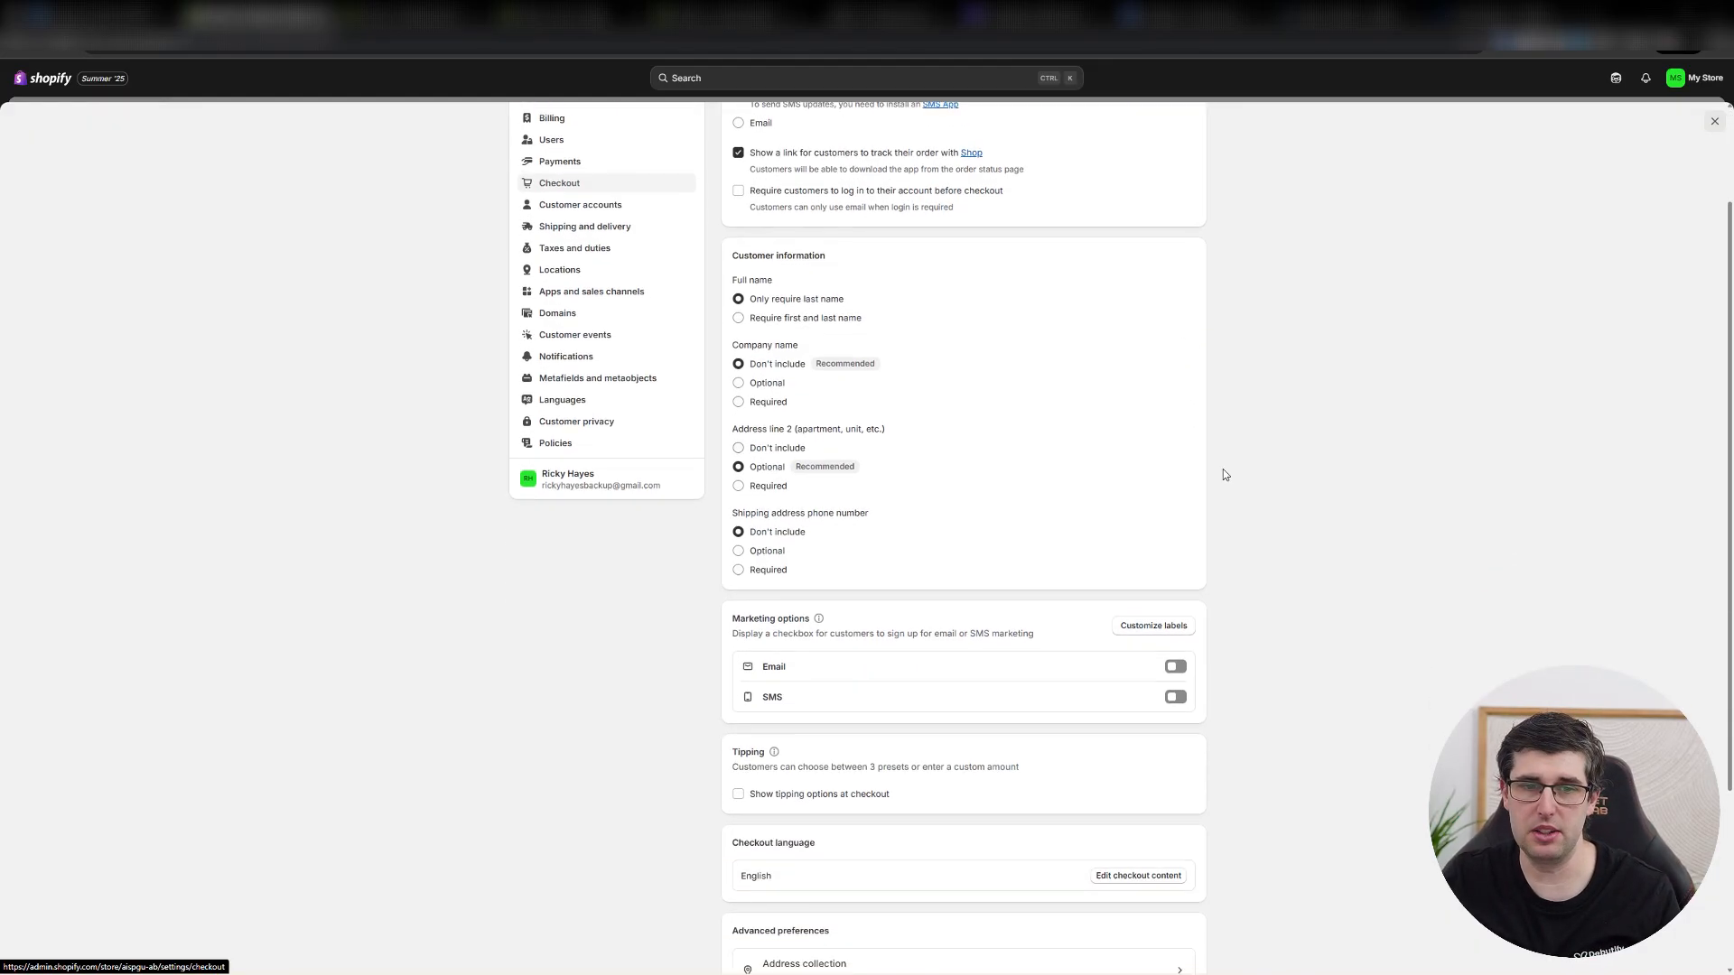
pyautogui.click(1175, 667)
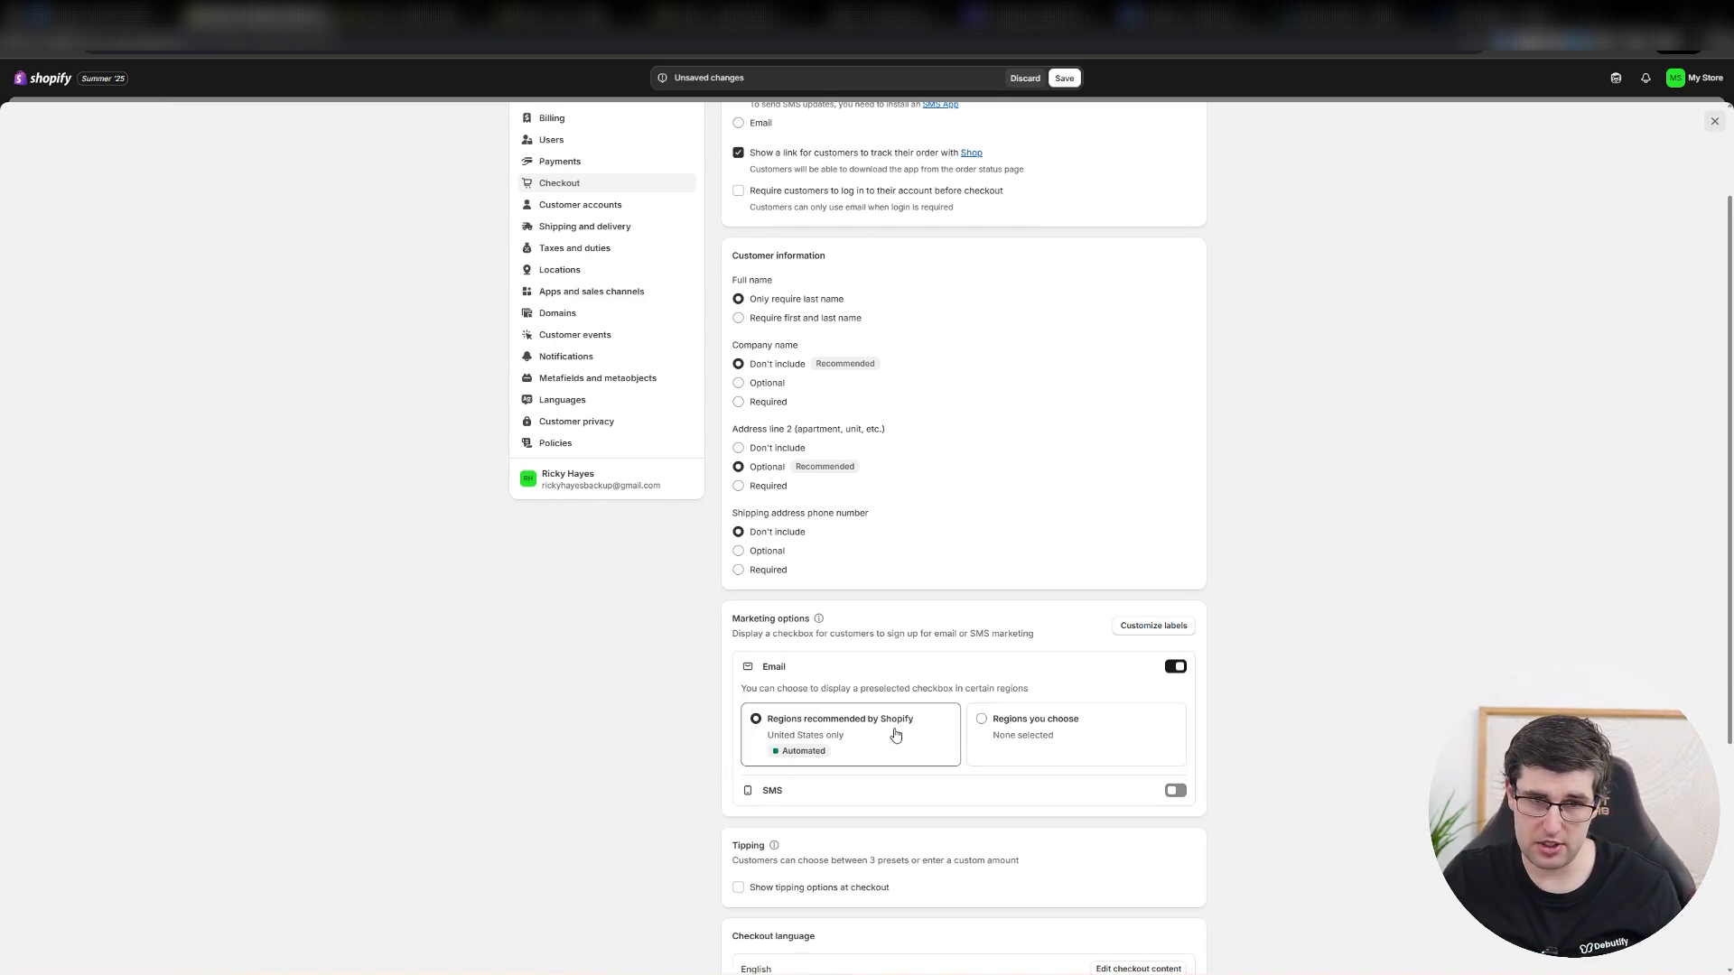
pyautogui.moveTo(777, 631); pyautogui.dragTo(908, 635)
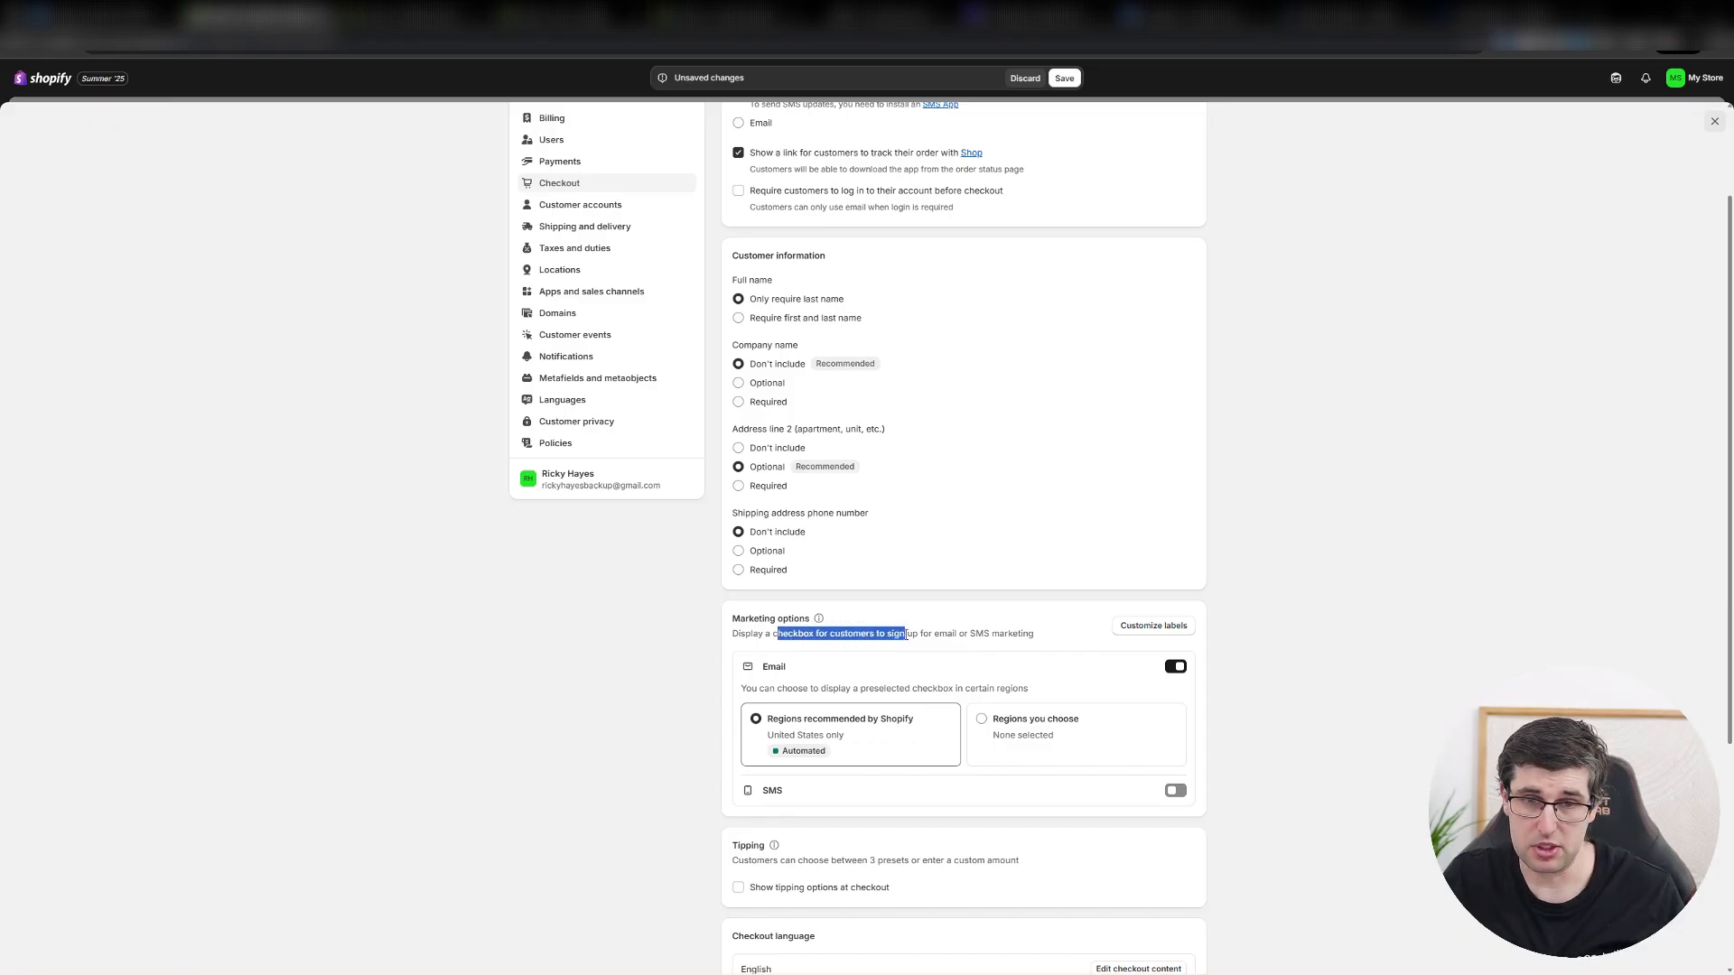
pyautogui.click(1175, 792)
pyautogui.click(1175, 798)
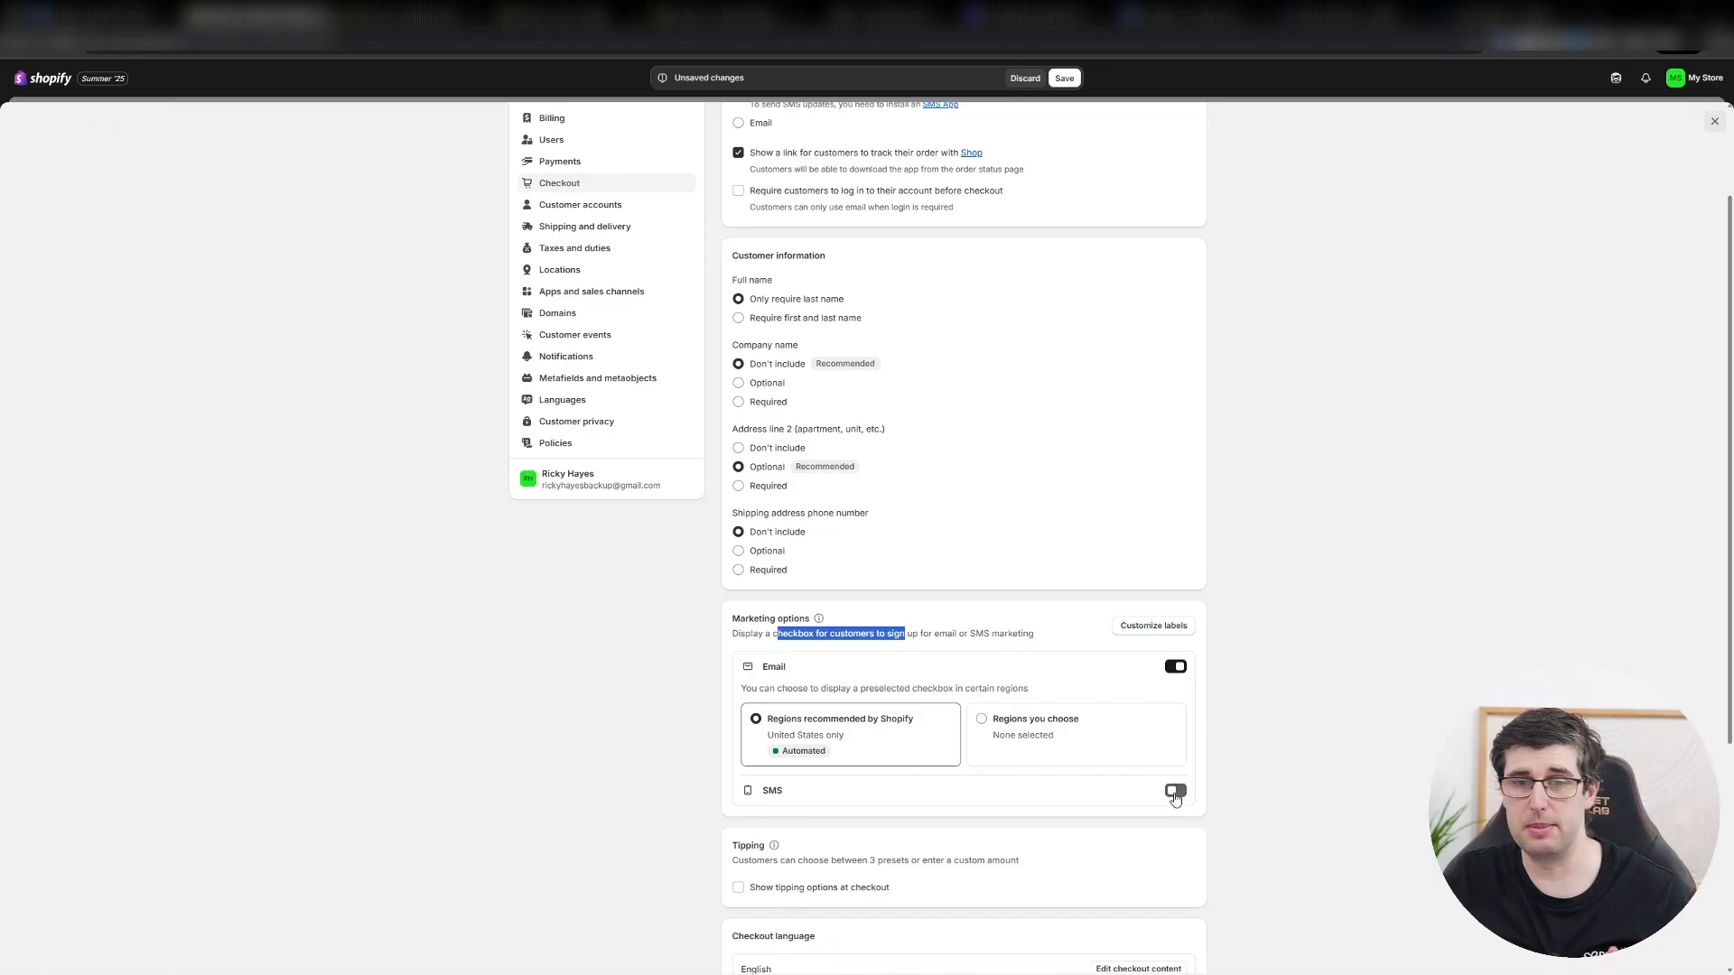
pyautogui.scroll(-2, 1300, 717)
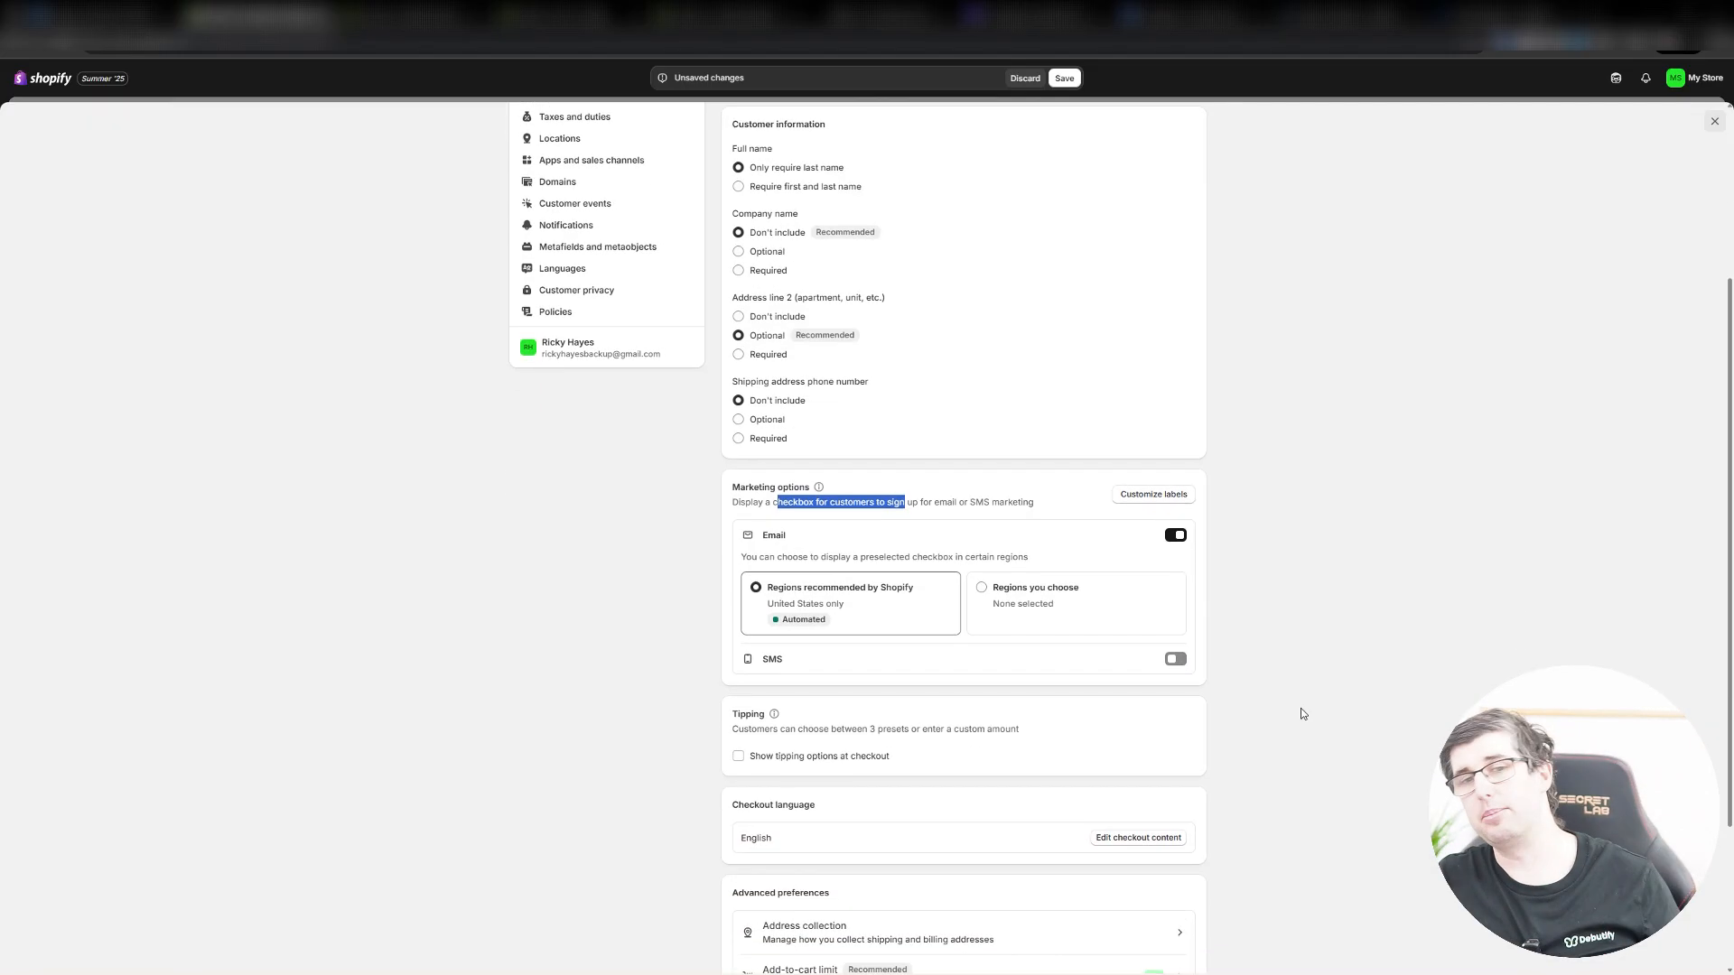
pyautogui.scroll(1, 1322, 652)
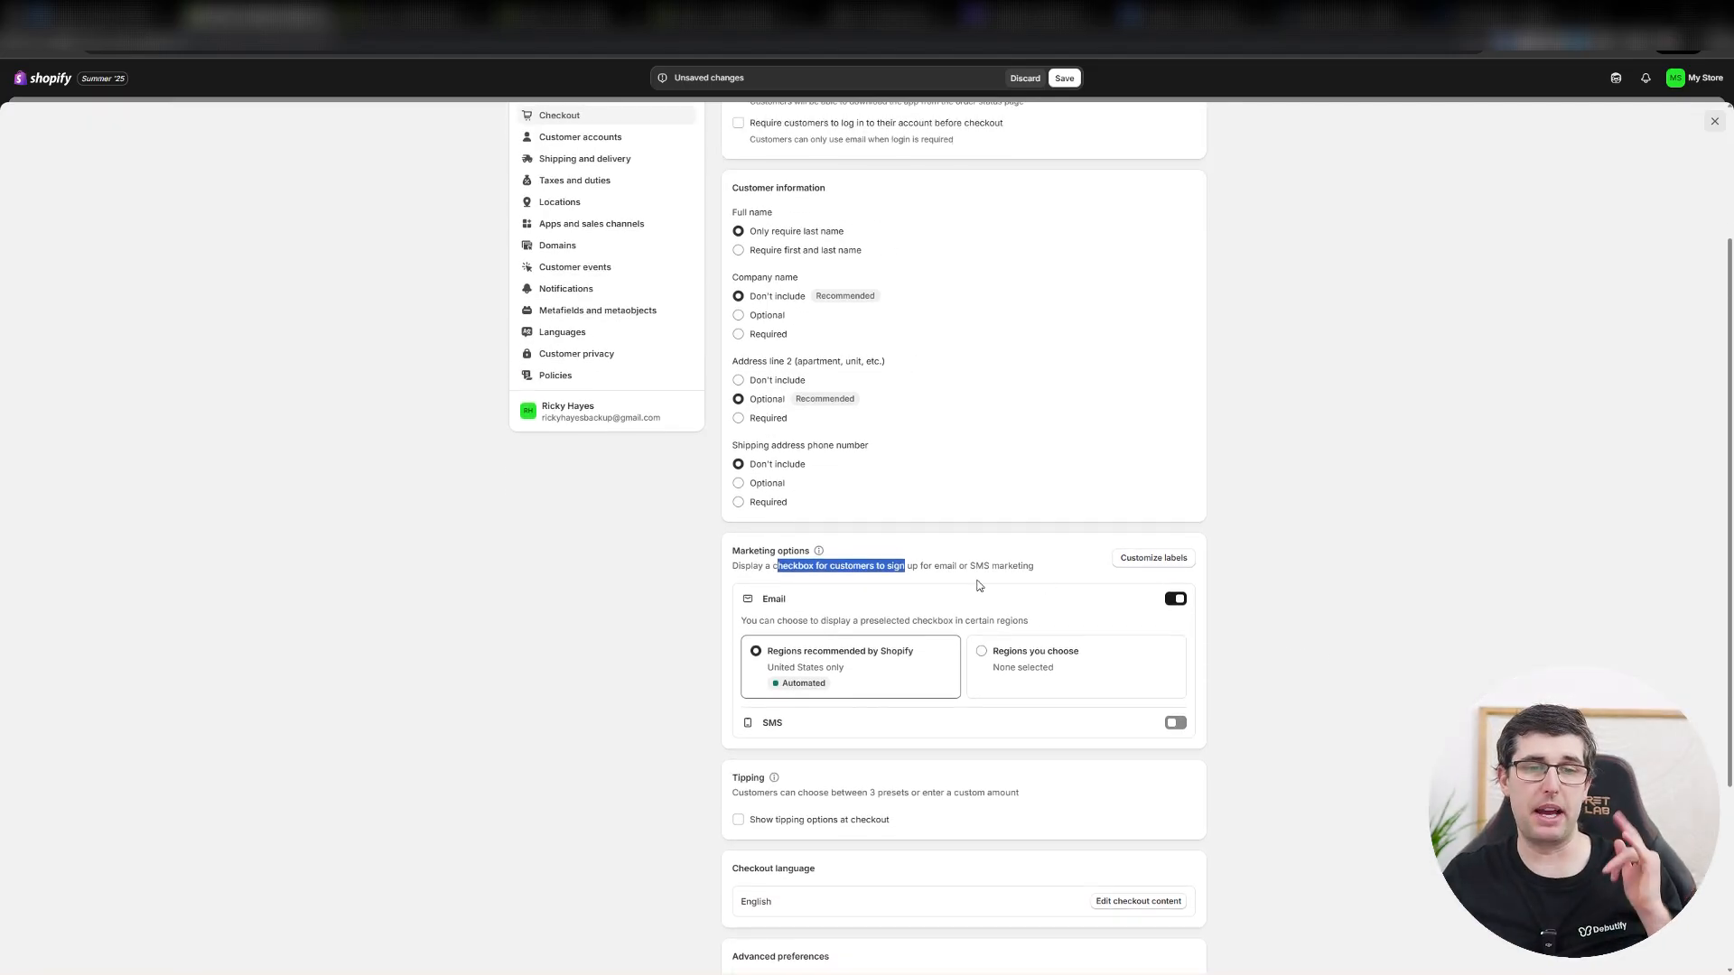
pyautogui.scroll(-3, 892, 660)
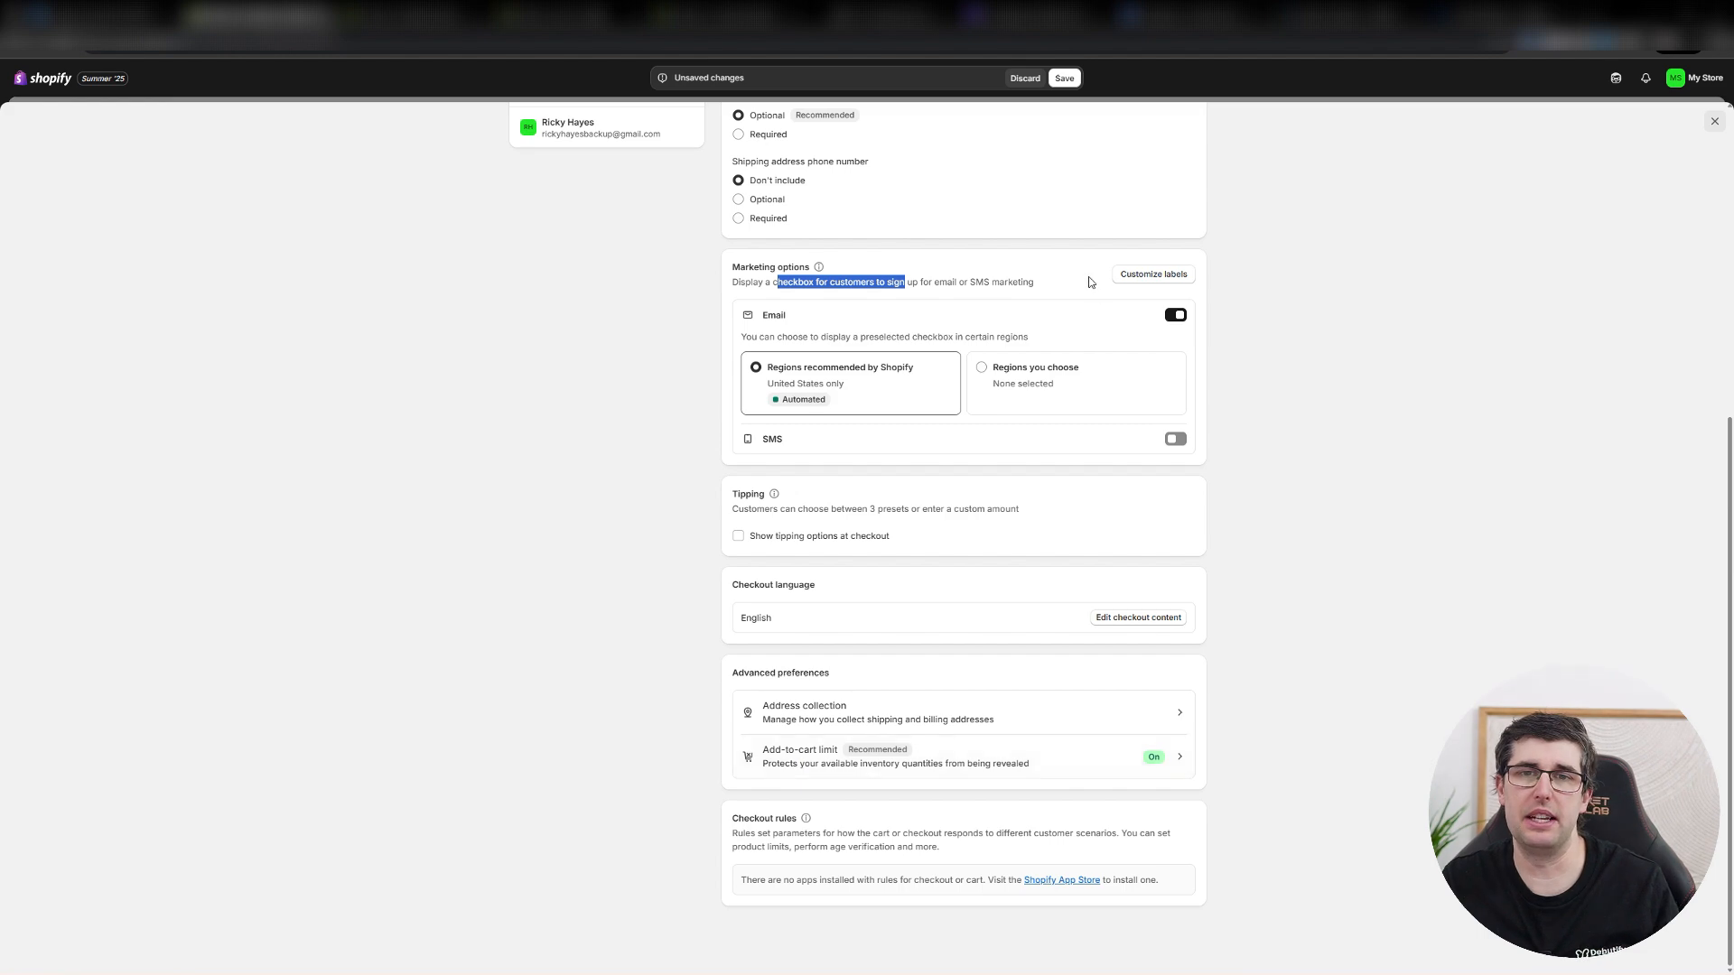
pyautogui.click(1063, 78)
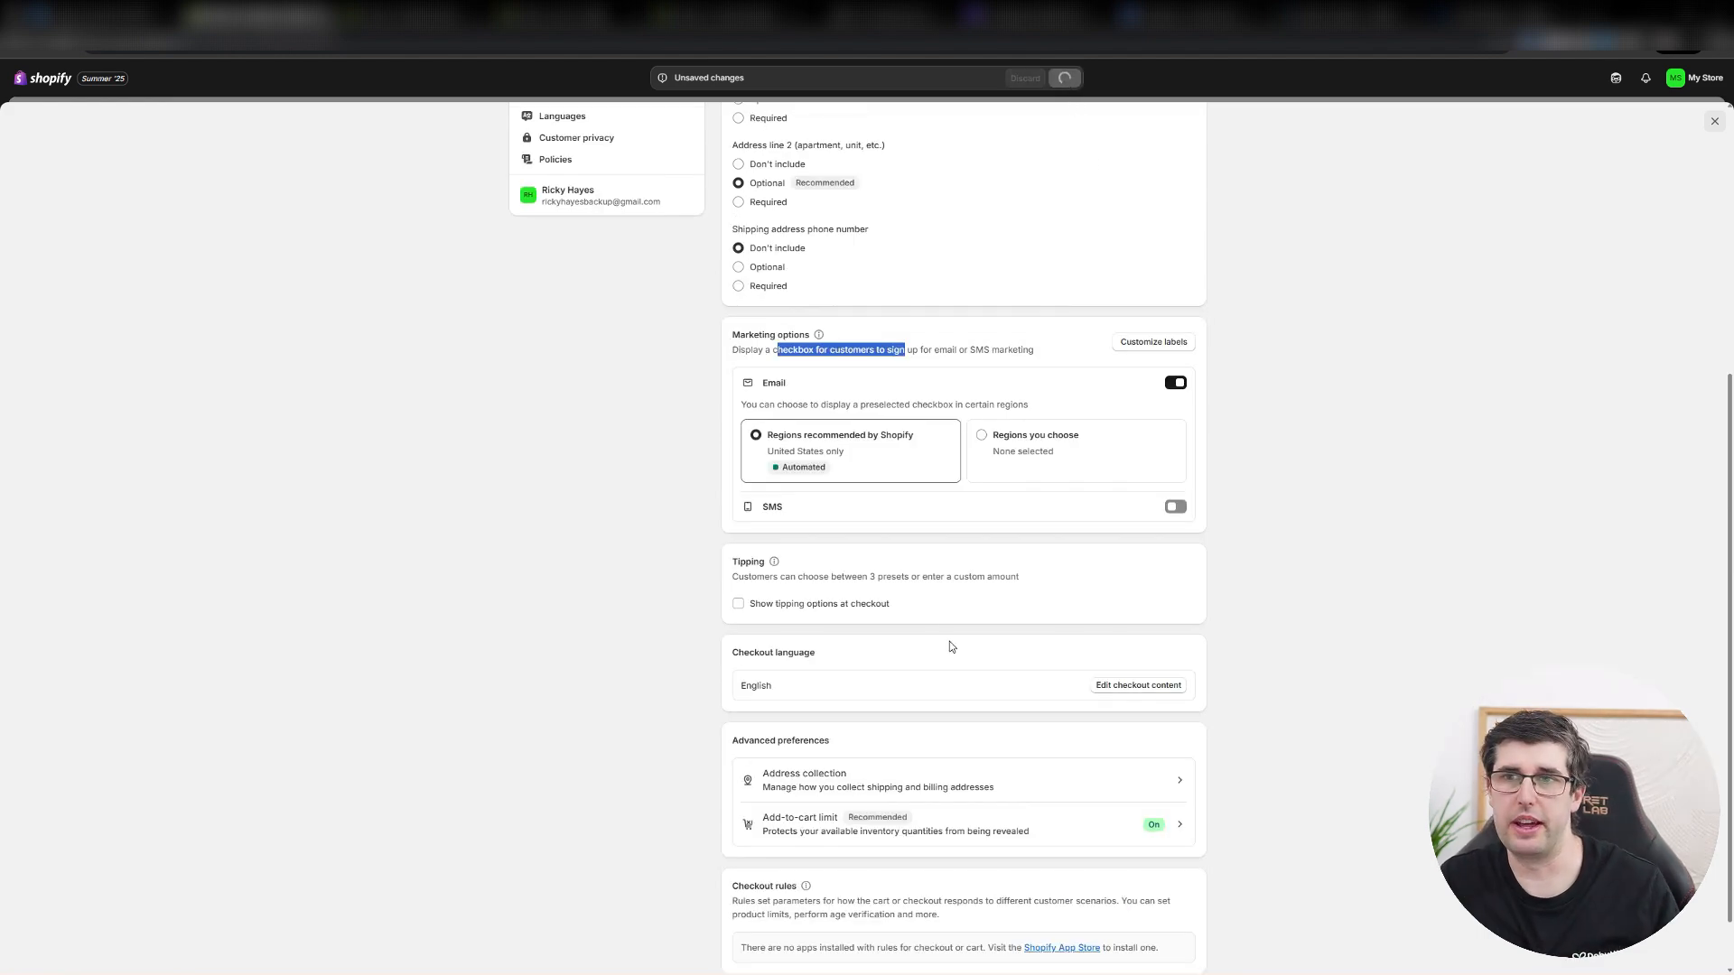
pyautogui.scroll(5, 949, 641)
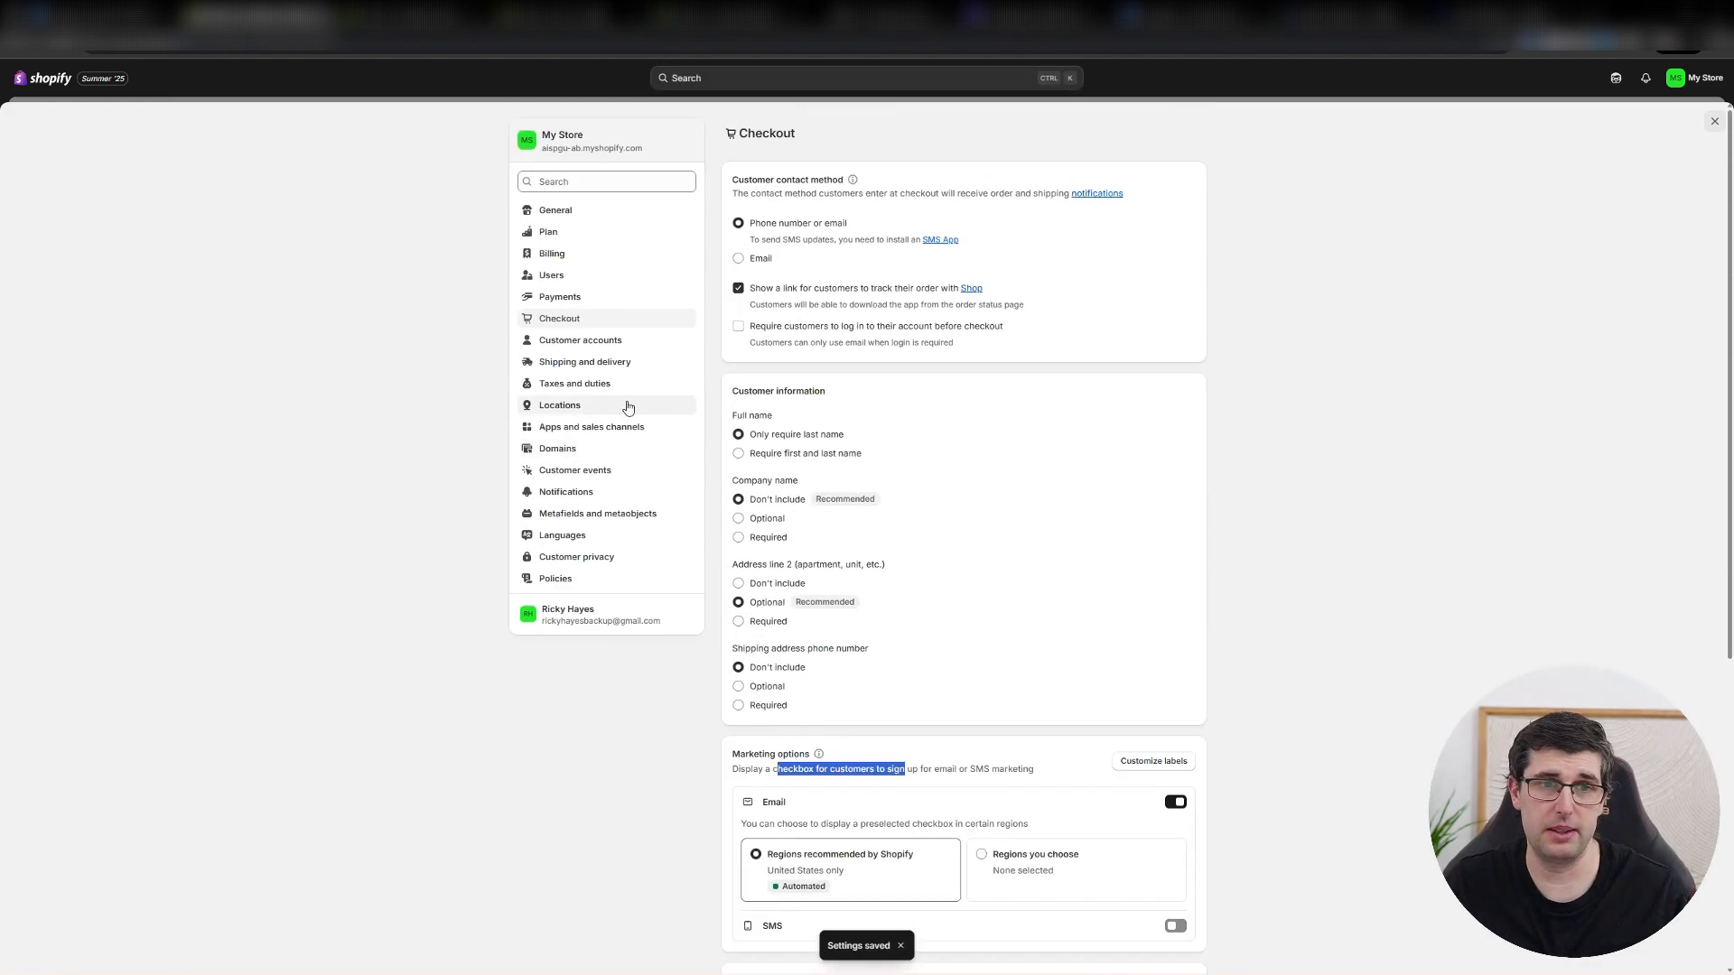
# Review the Customer accounts settings, including self-serve returns and the account URL, and go on to Shipping and delivery.
pyautogui.click(554, 347)
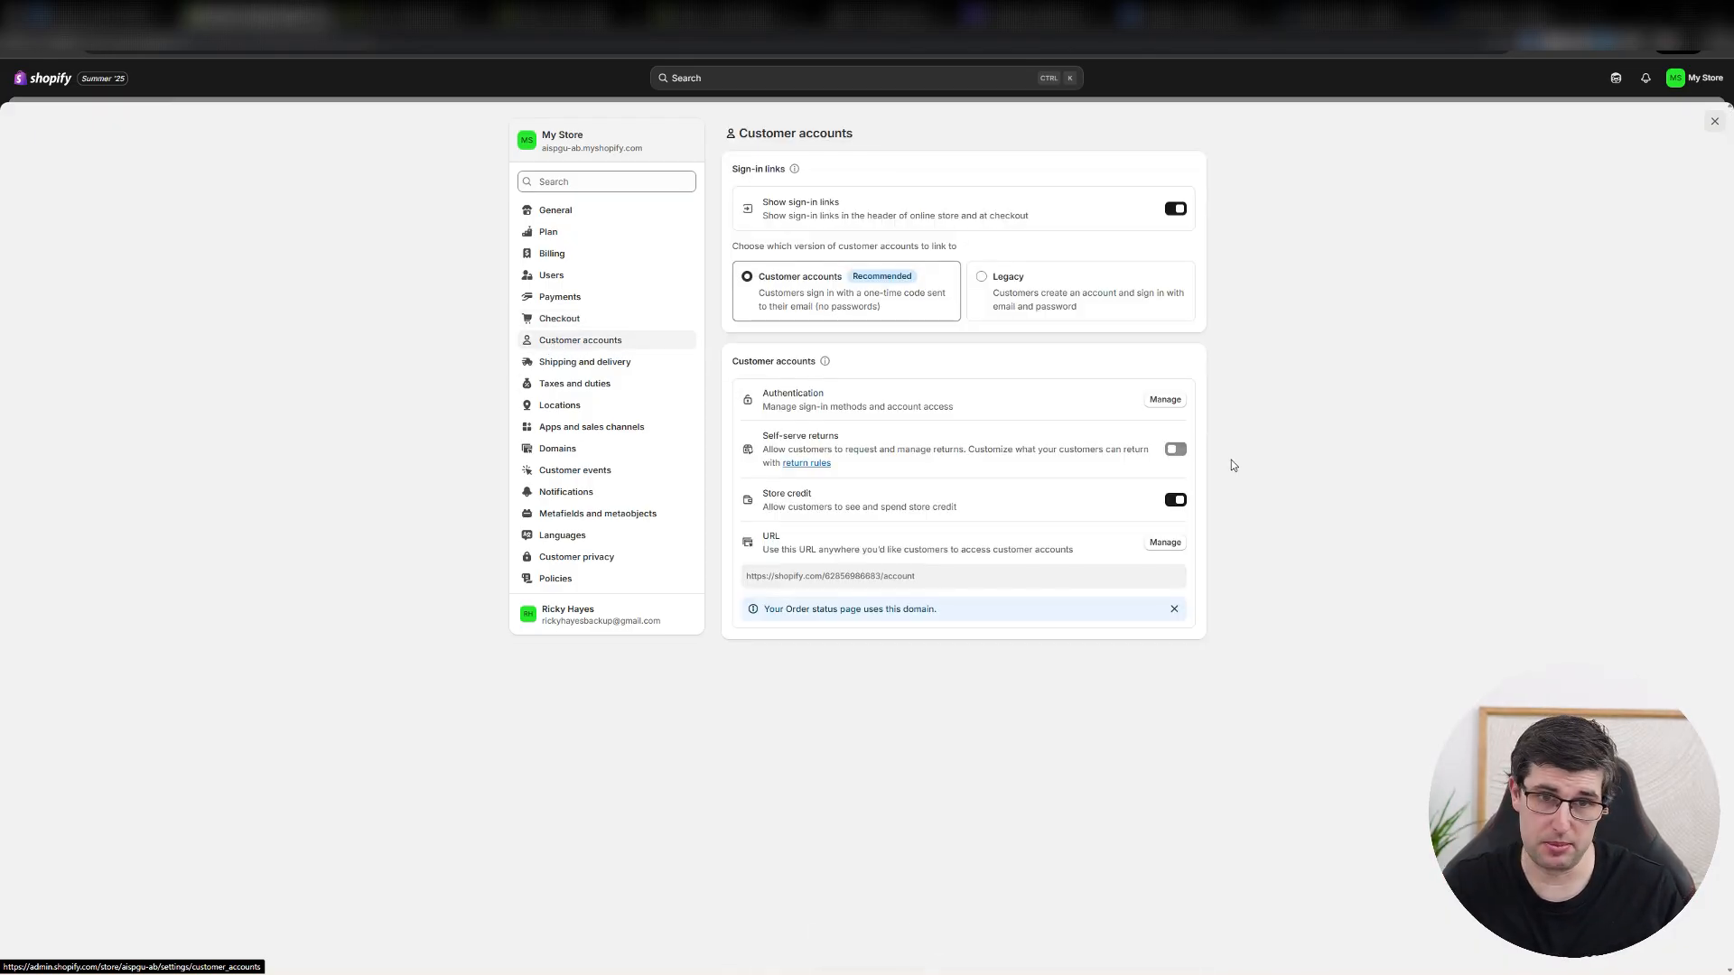
pyautogui.moveTo(843, 448); pyautogui.dragTo(958, 450)
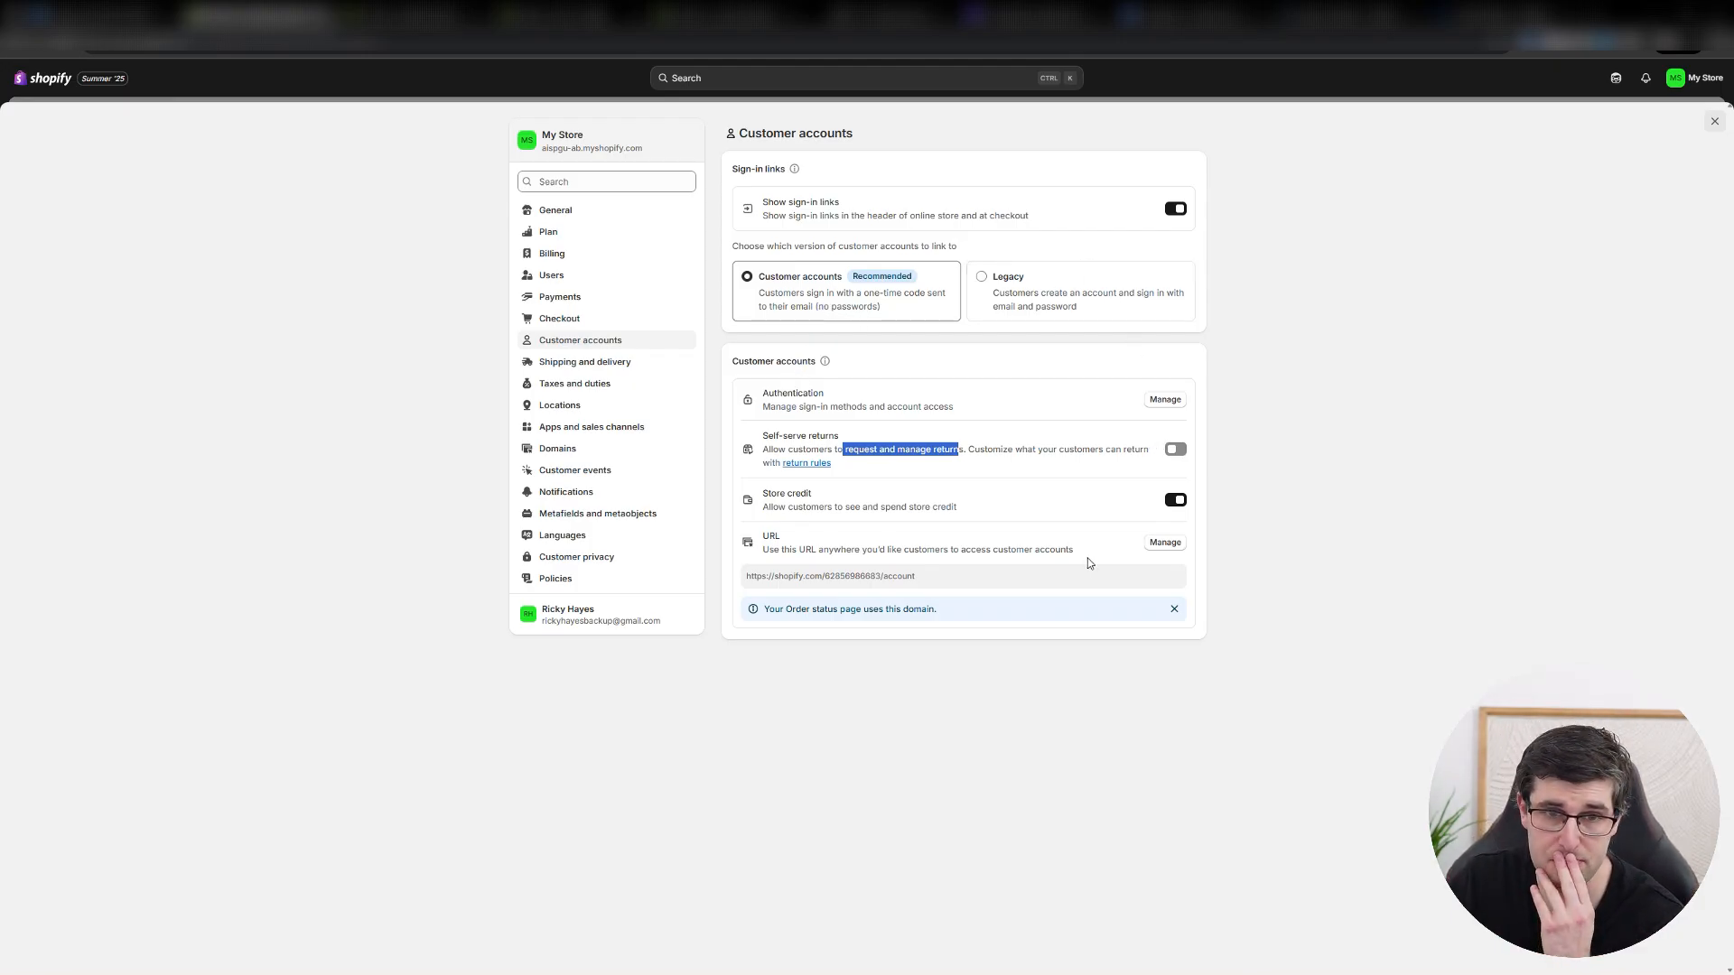
pyautogui.moveTo(940, 588); pyautogui.dragTo(724, 587)
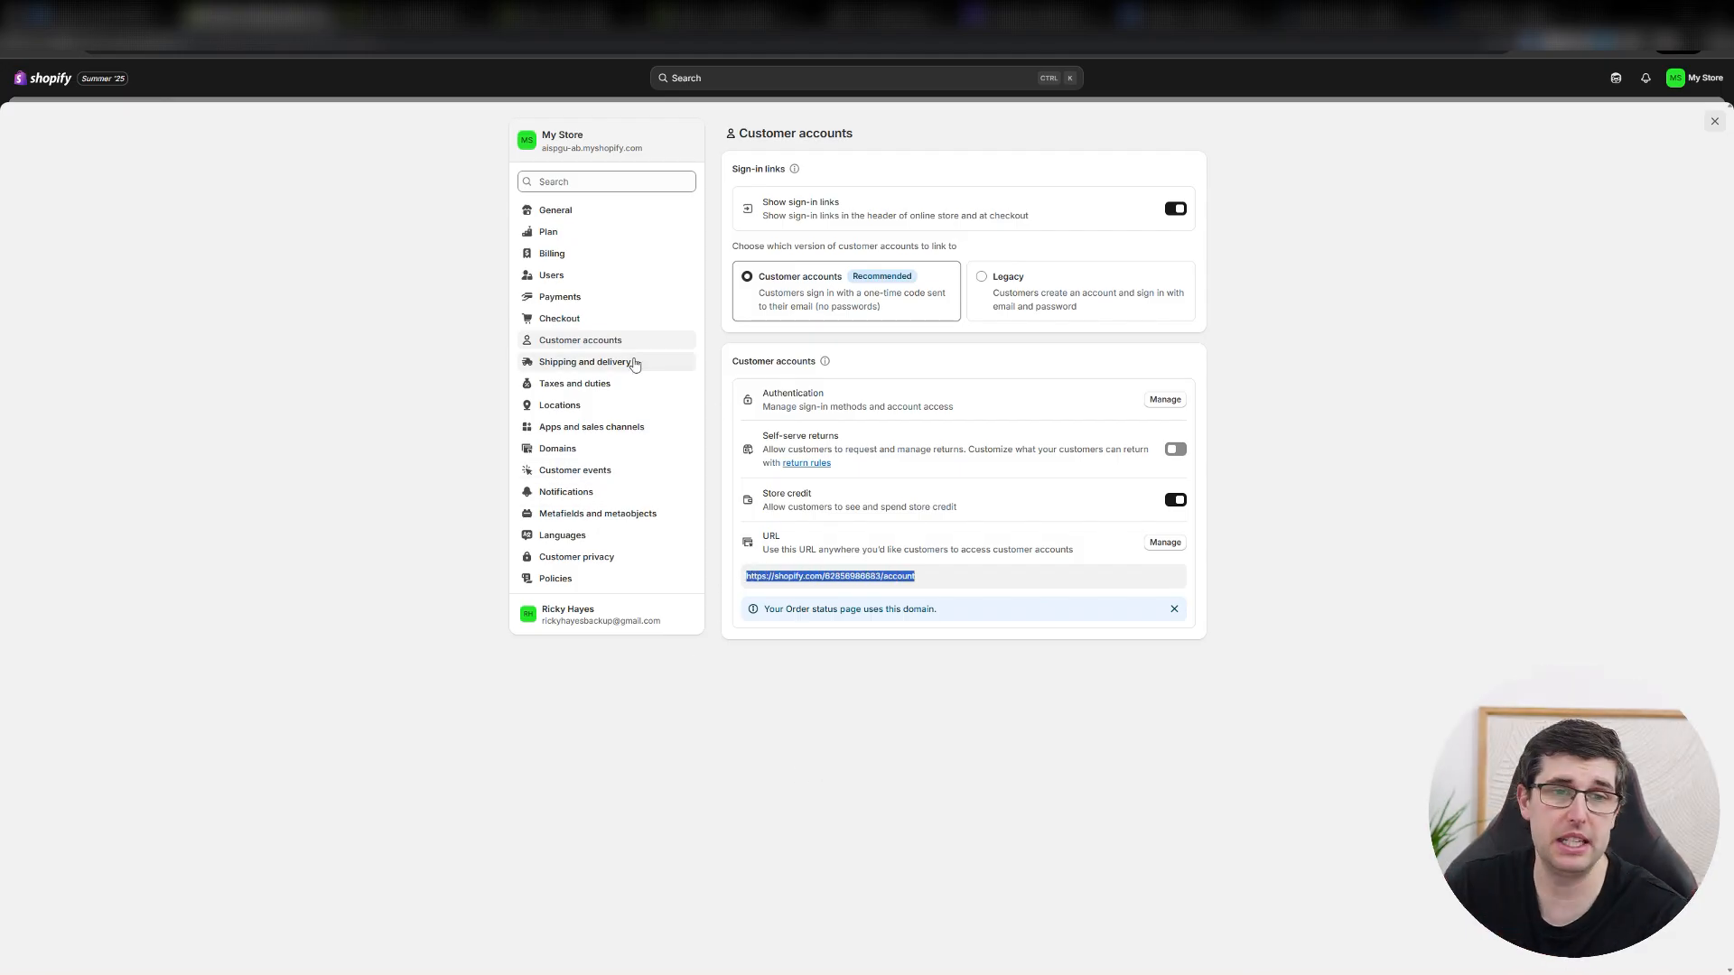
pyautogui.click(606, 362)
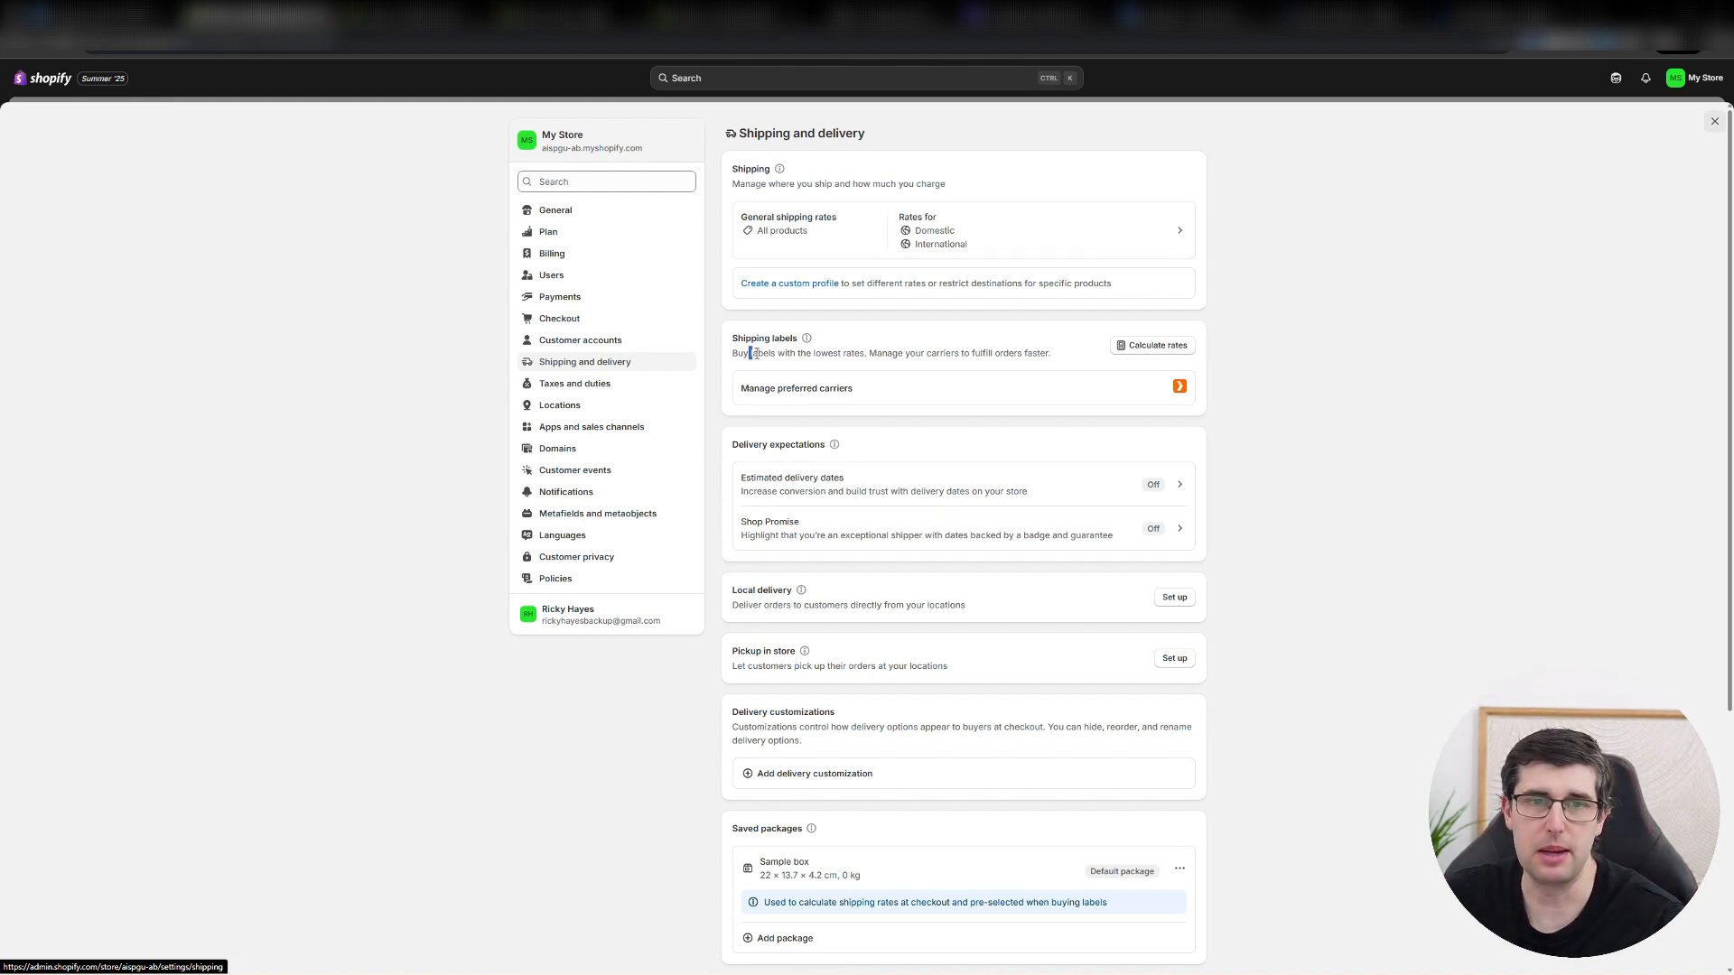
# Review the Shipping and delivery settings, including the shipping rate calculator, delivery options, saved packages and custom order fulfillment.
pyautogui.moveTo(752, 353); pyautogui.dragTo(851, 353)
pyautogui.click(1152, 345)
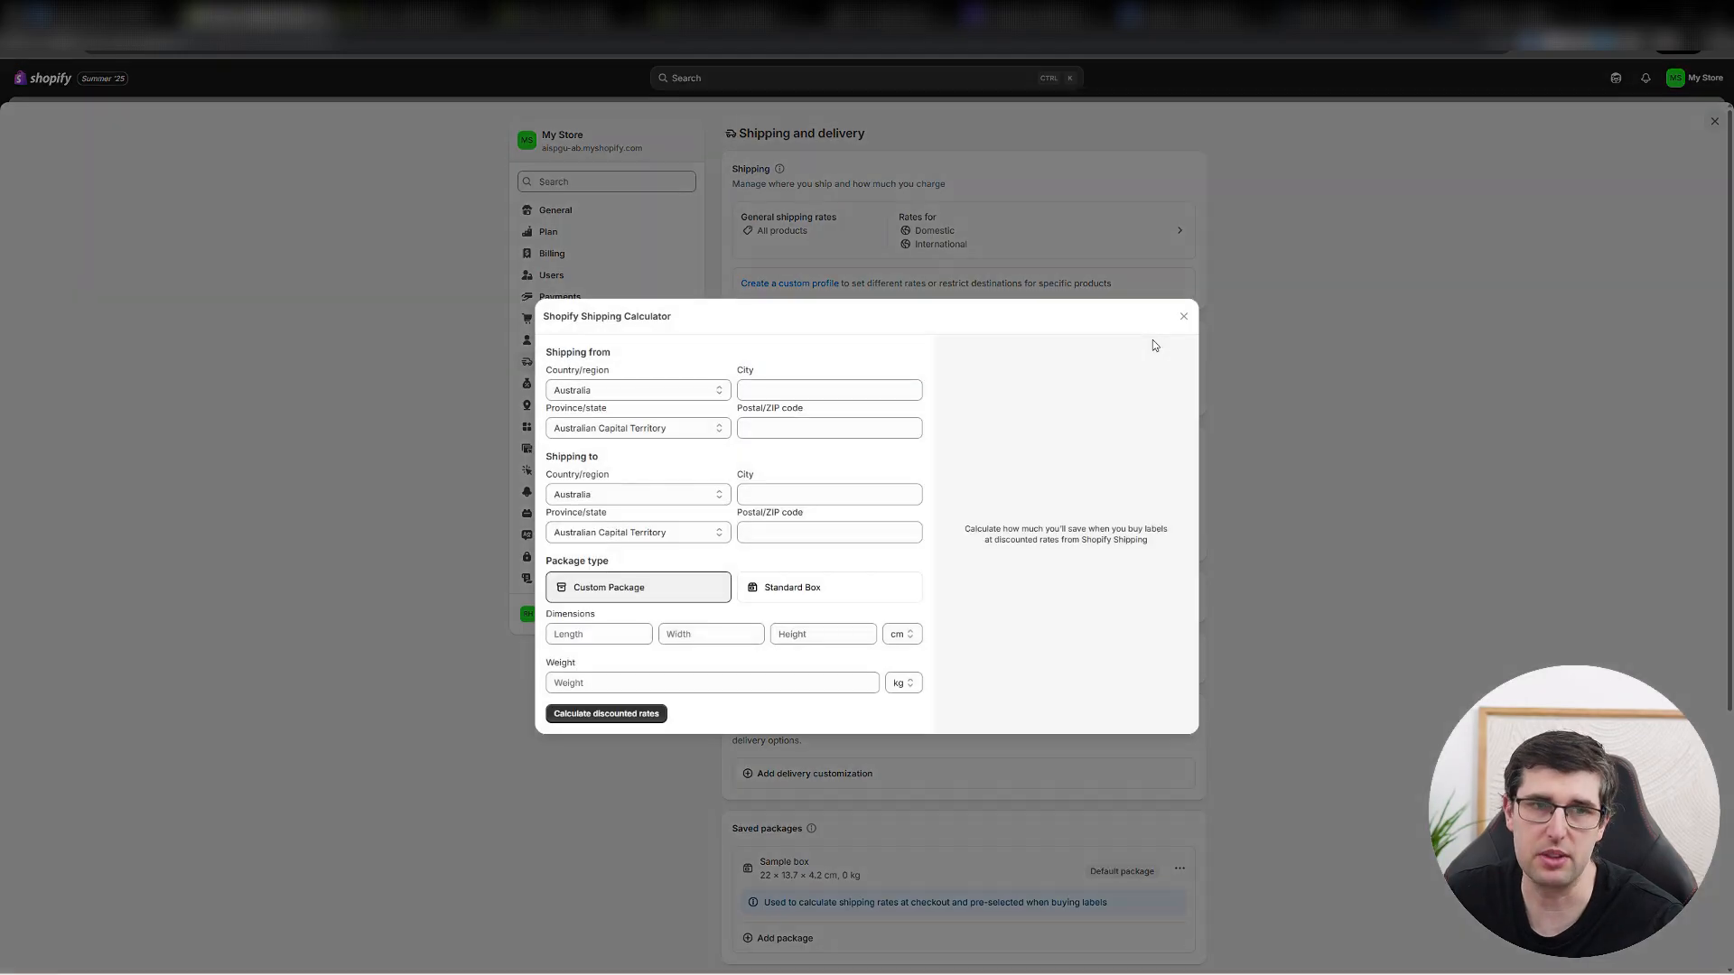
pyautogui.click(1183, 317)
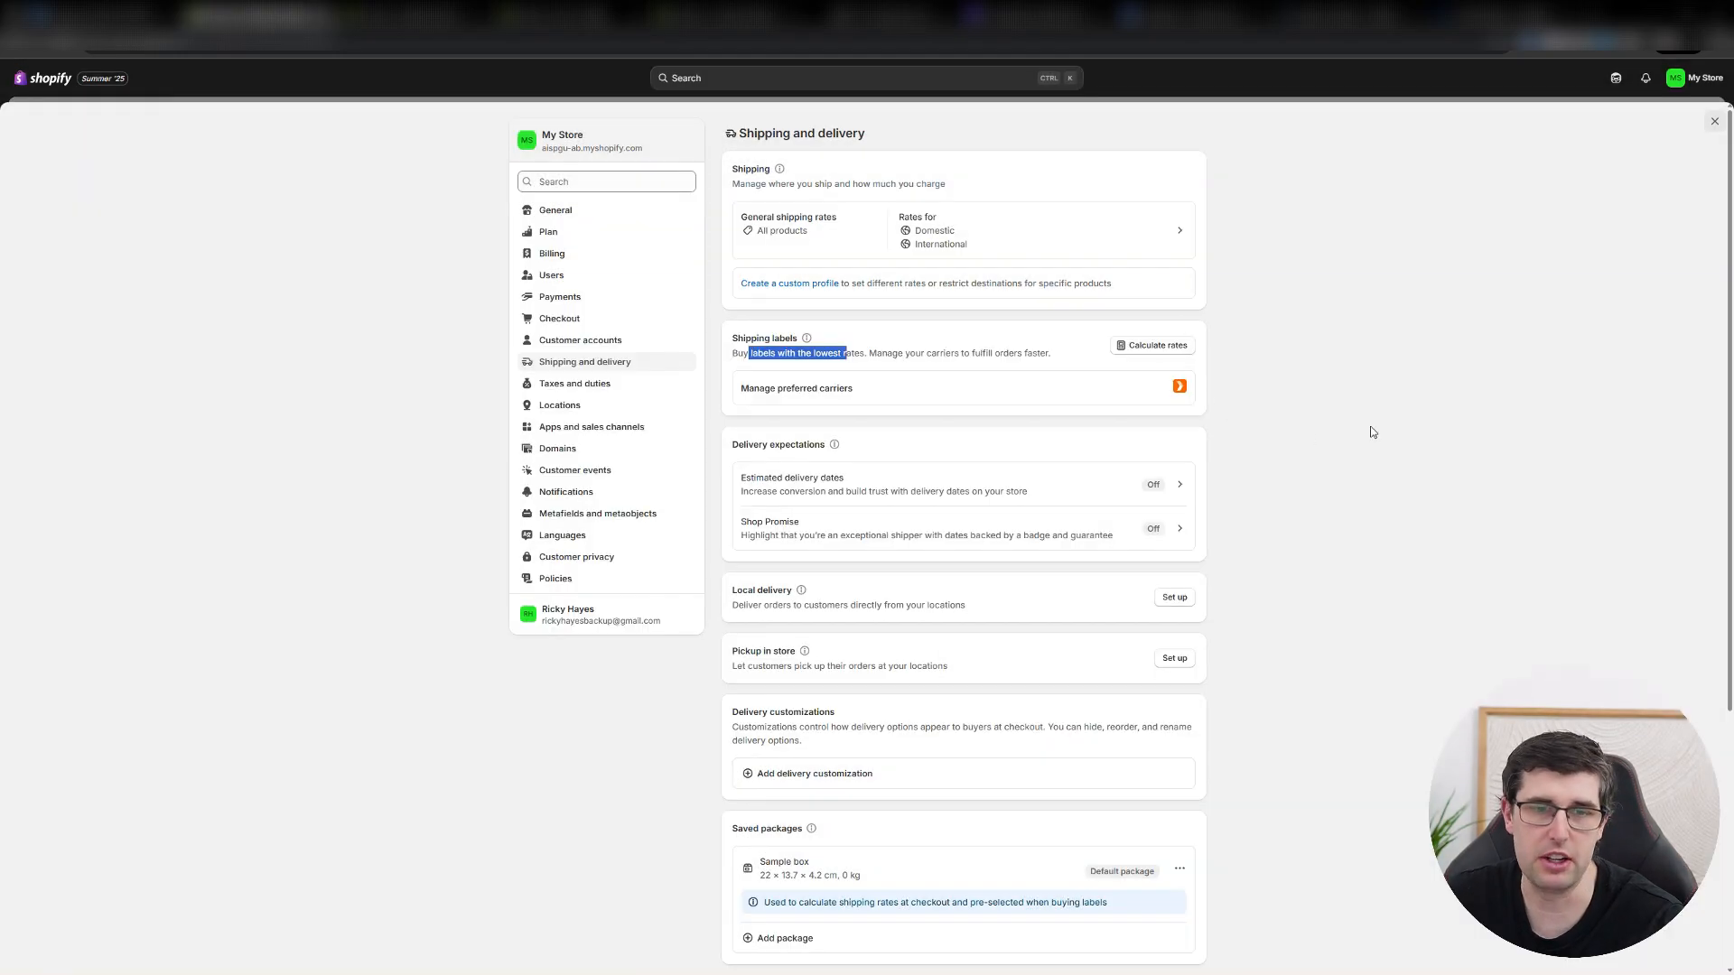
pyautogui.scroll(-4, 1342, 451)
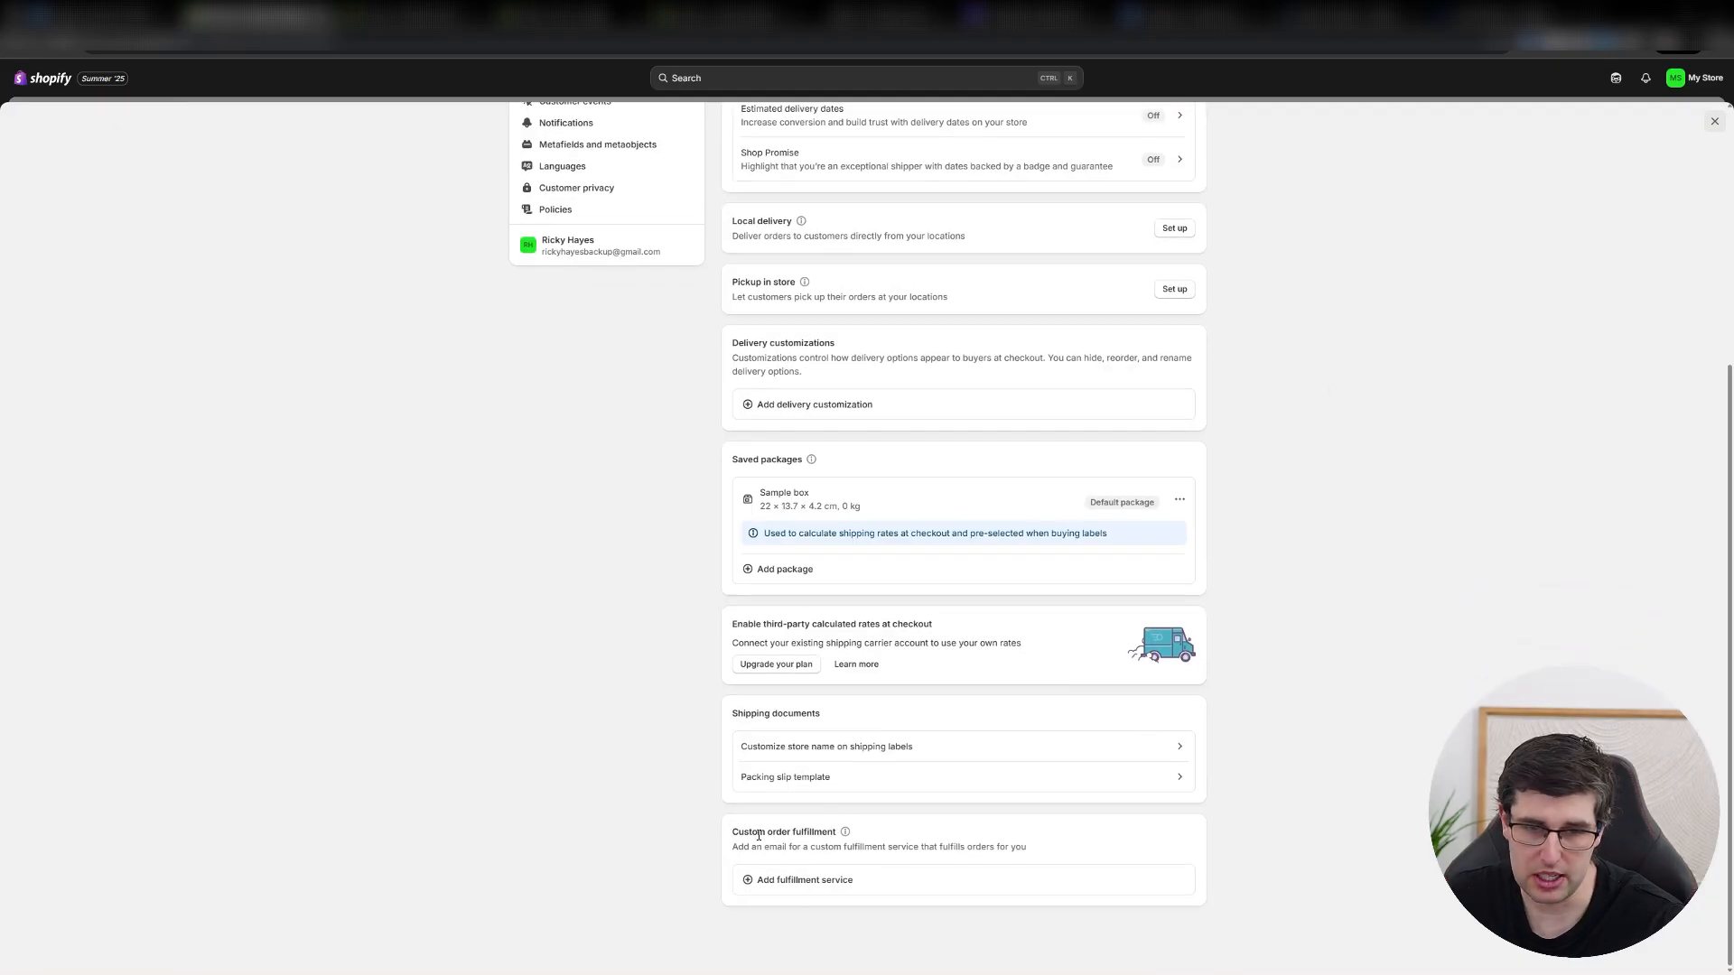
pyautogui.moveTo(766, 847); pyautogui.dragTo(1013, 863)
pyautogui.scroll(4, 583, 767)
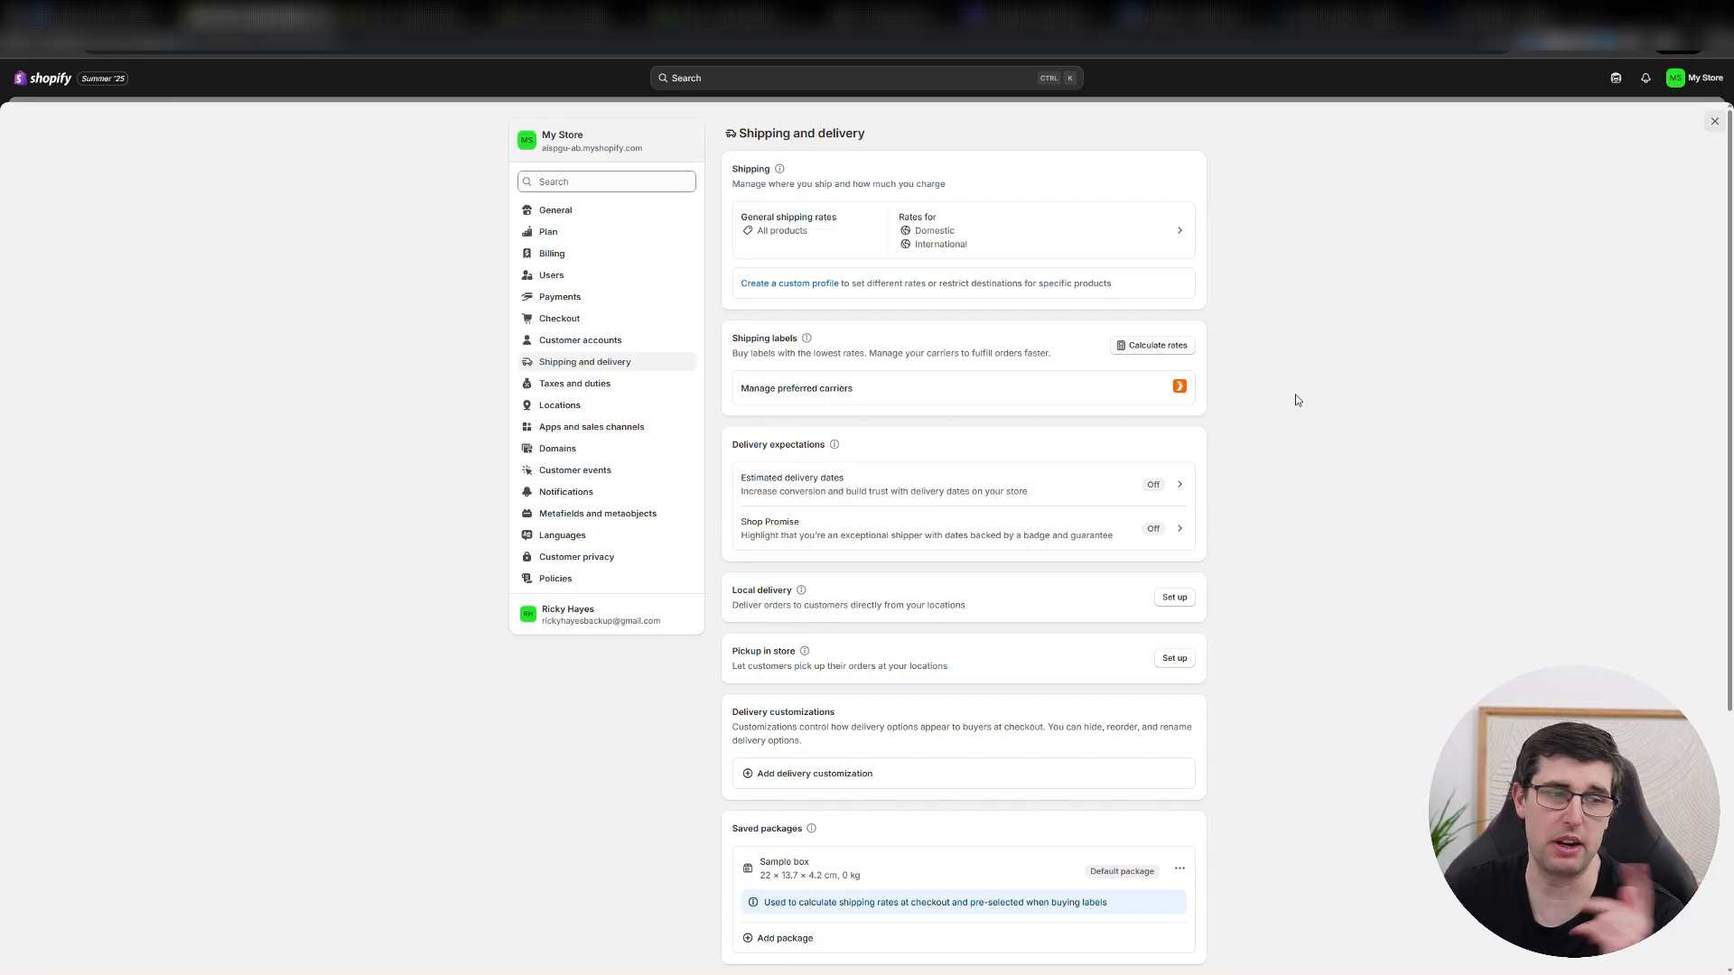
# Open the general shipping rates profile and review its products, domestic and international zones, and the option for shipping to more places.
pyautogui.click(901, 261)
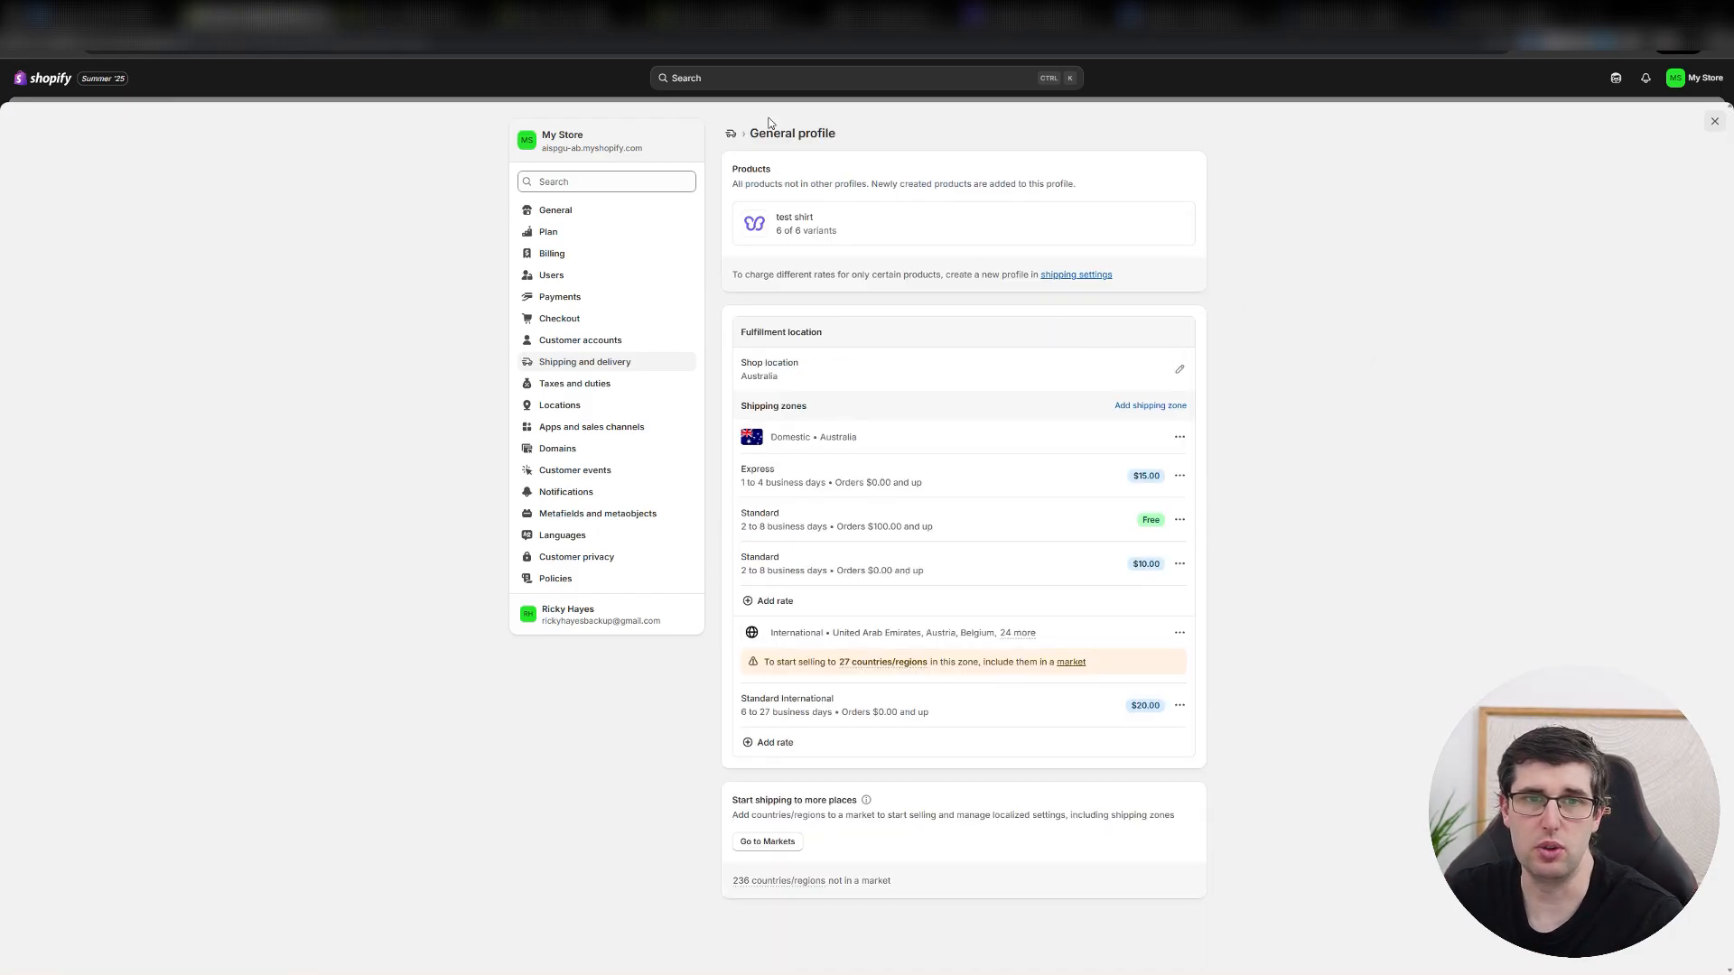
pyautogui.moveTo(740, 168); pyautogui.dragTo(769, 184)
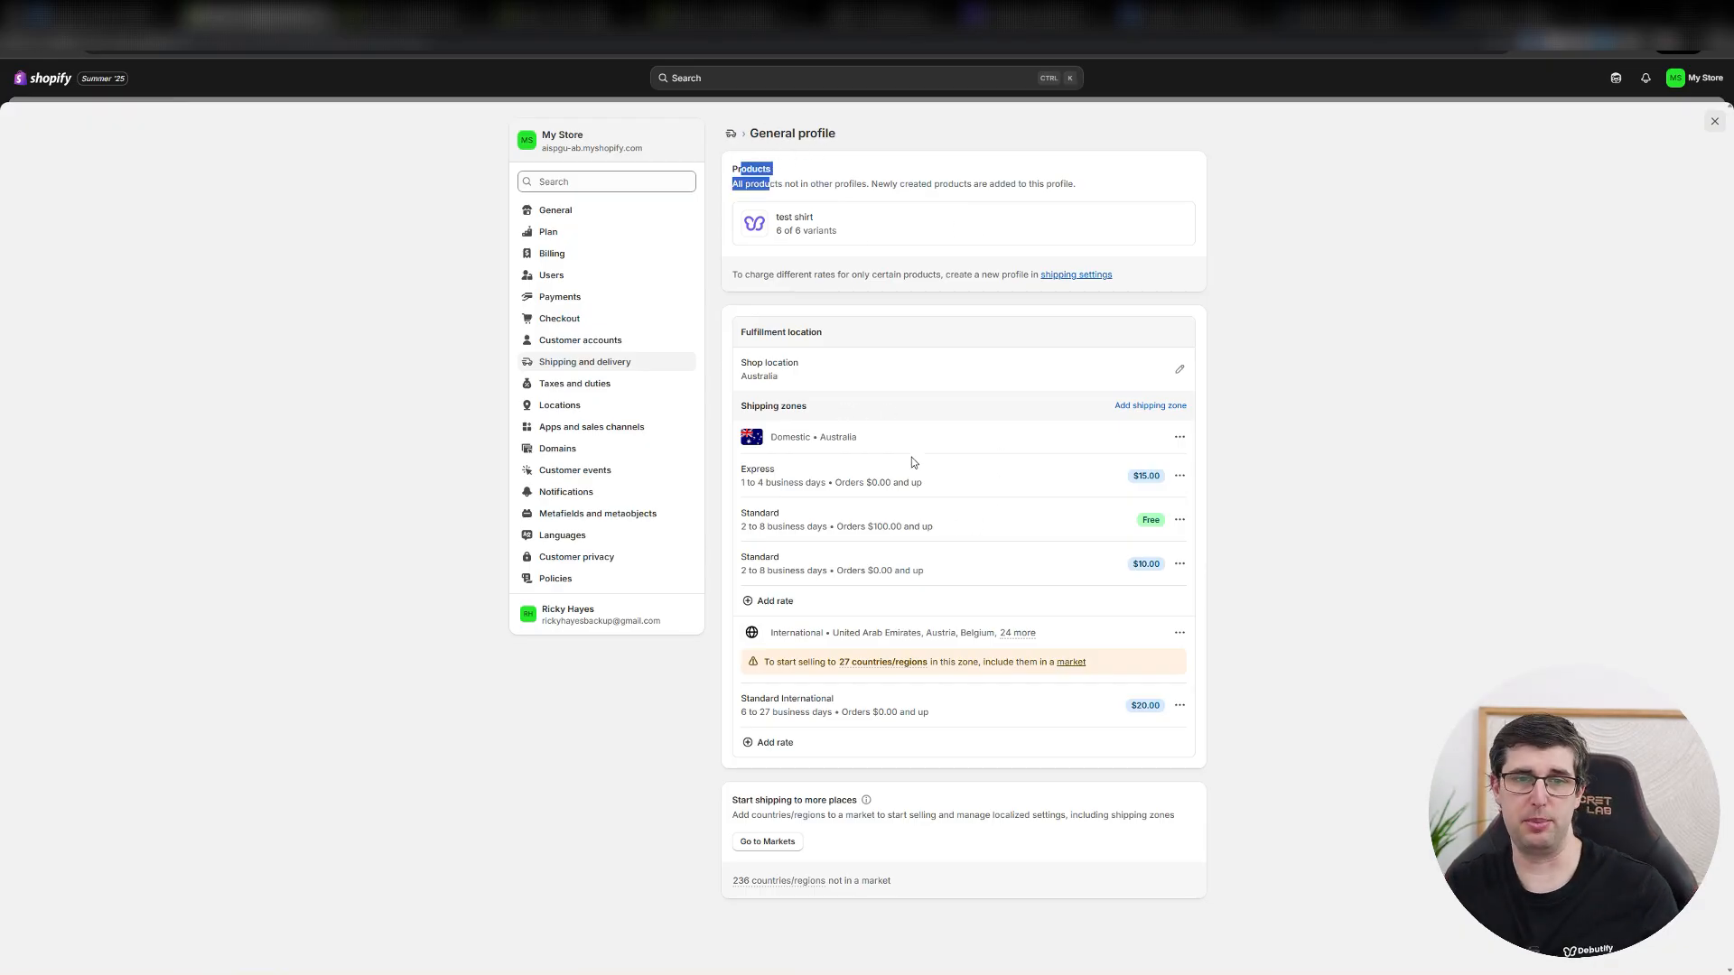
pyautogui.click(1338, 538)
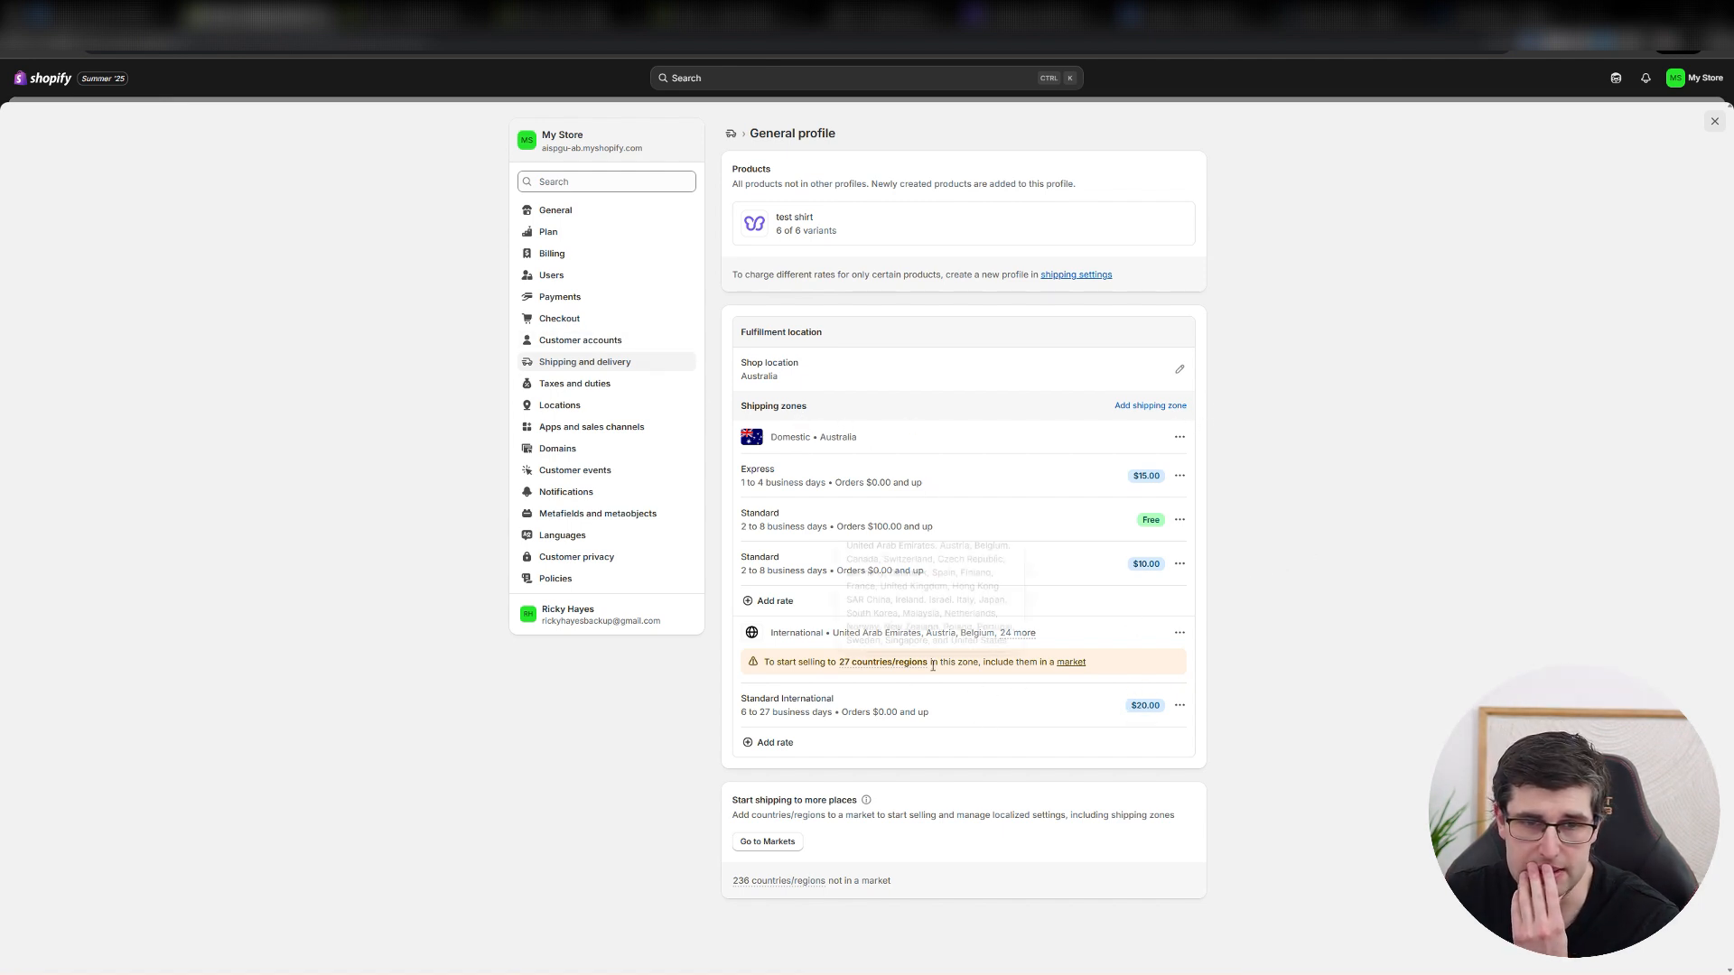
pyautogui.moveTo(839, 629); pyautogui.dragTo(997, 632)
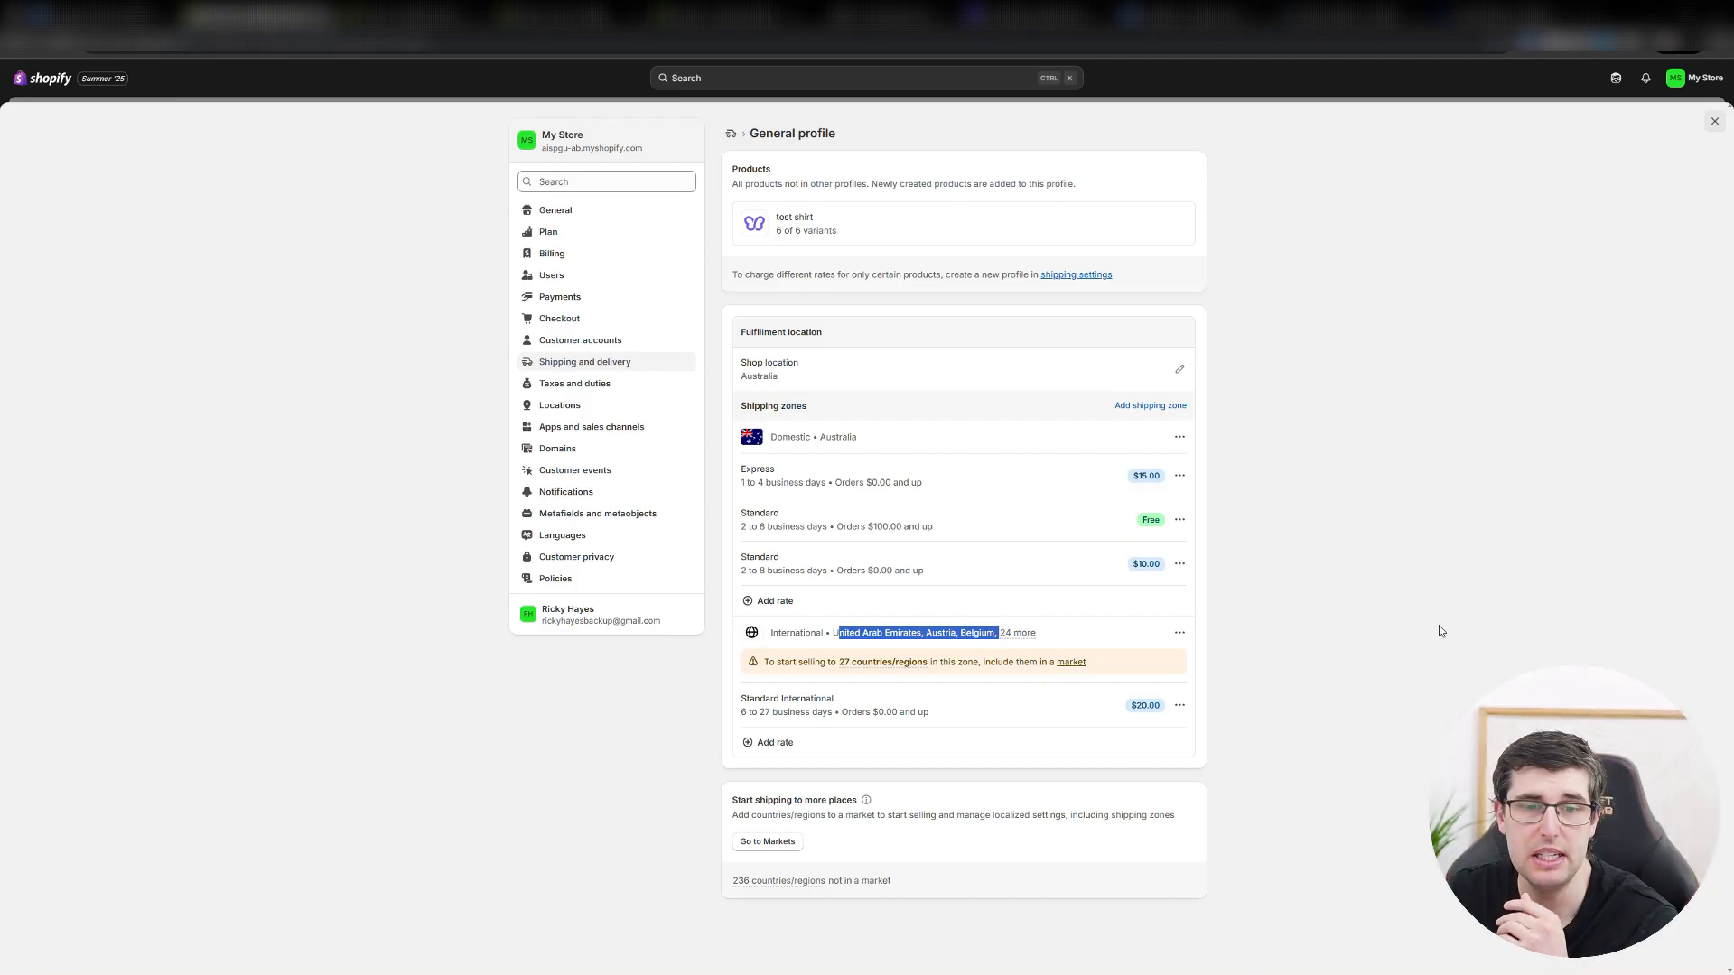
pyautogui.moveTo(750, 800); pyautogui.dragTo(838, 816)
pyautogui.click(772, 815)
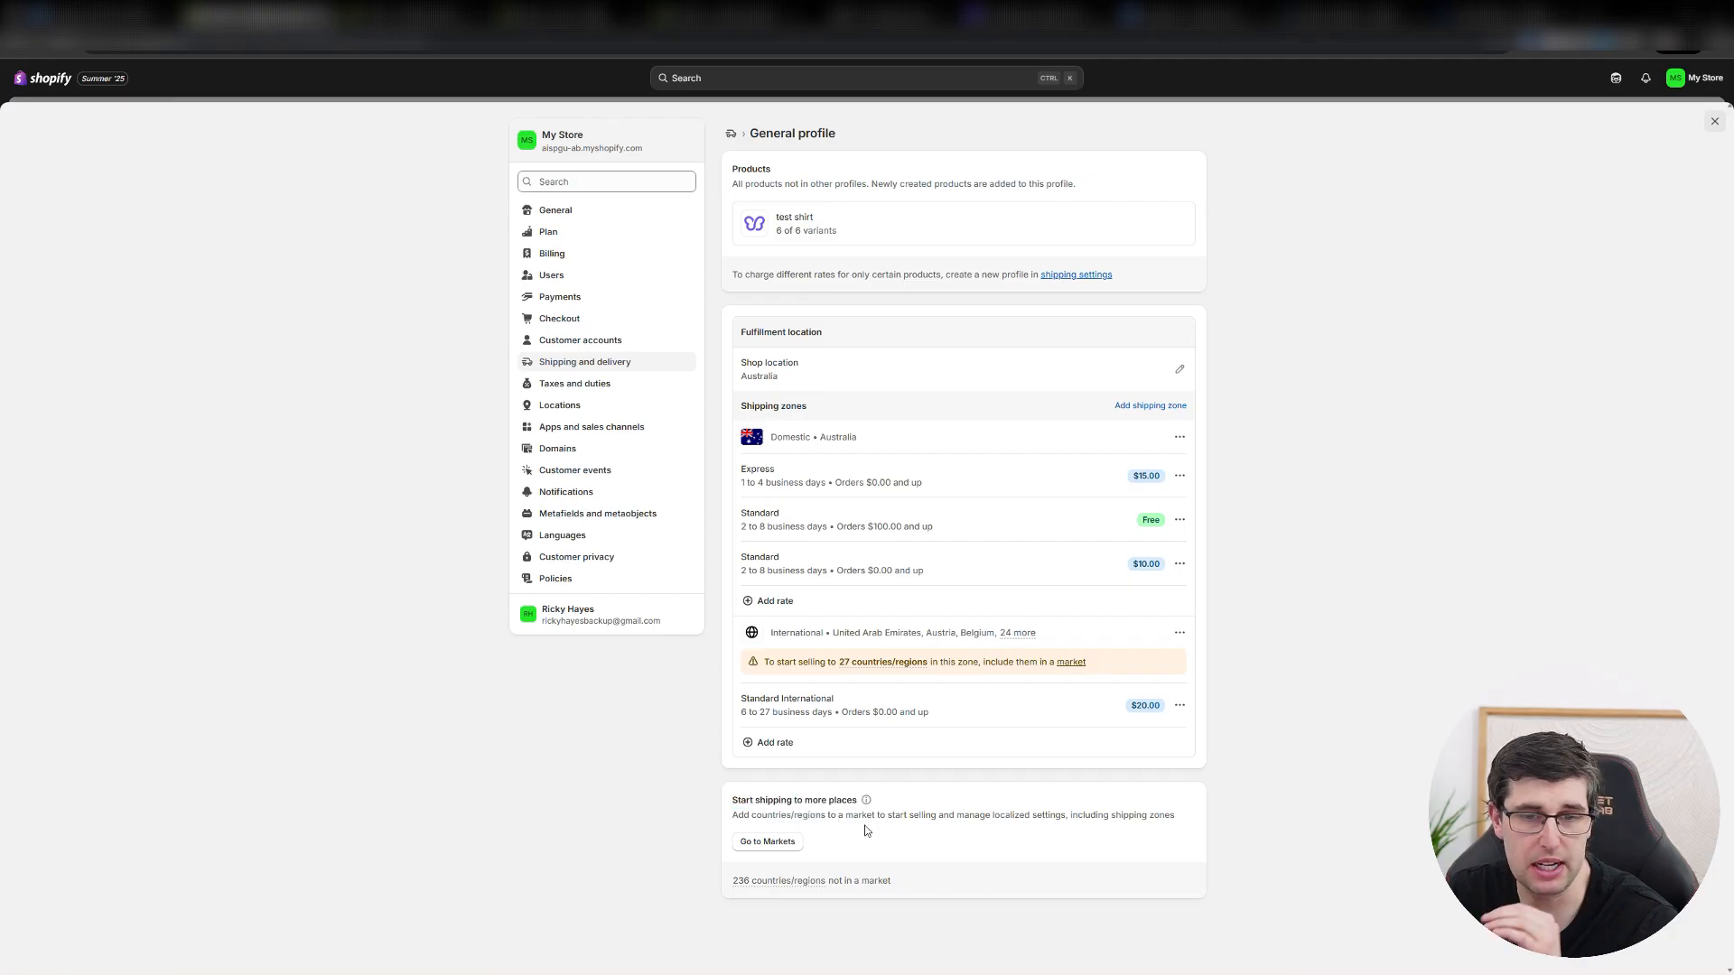
# Go to Markets from the shipping profile and start a new market named United States.
pyautogui.click(767, 841)
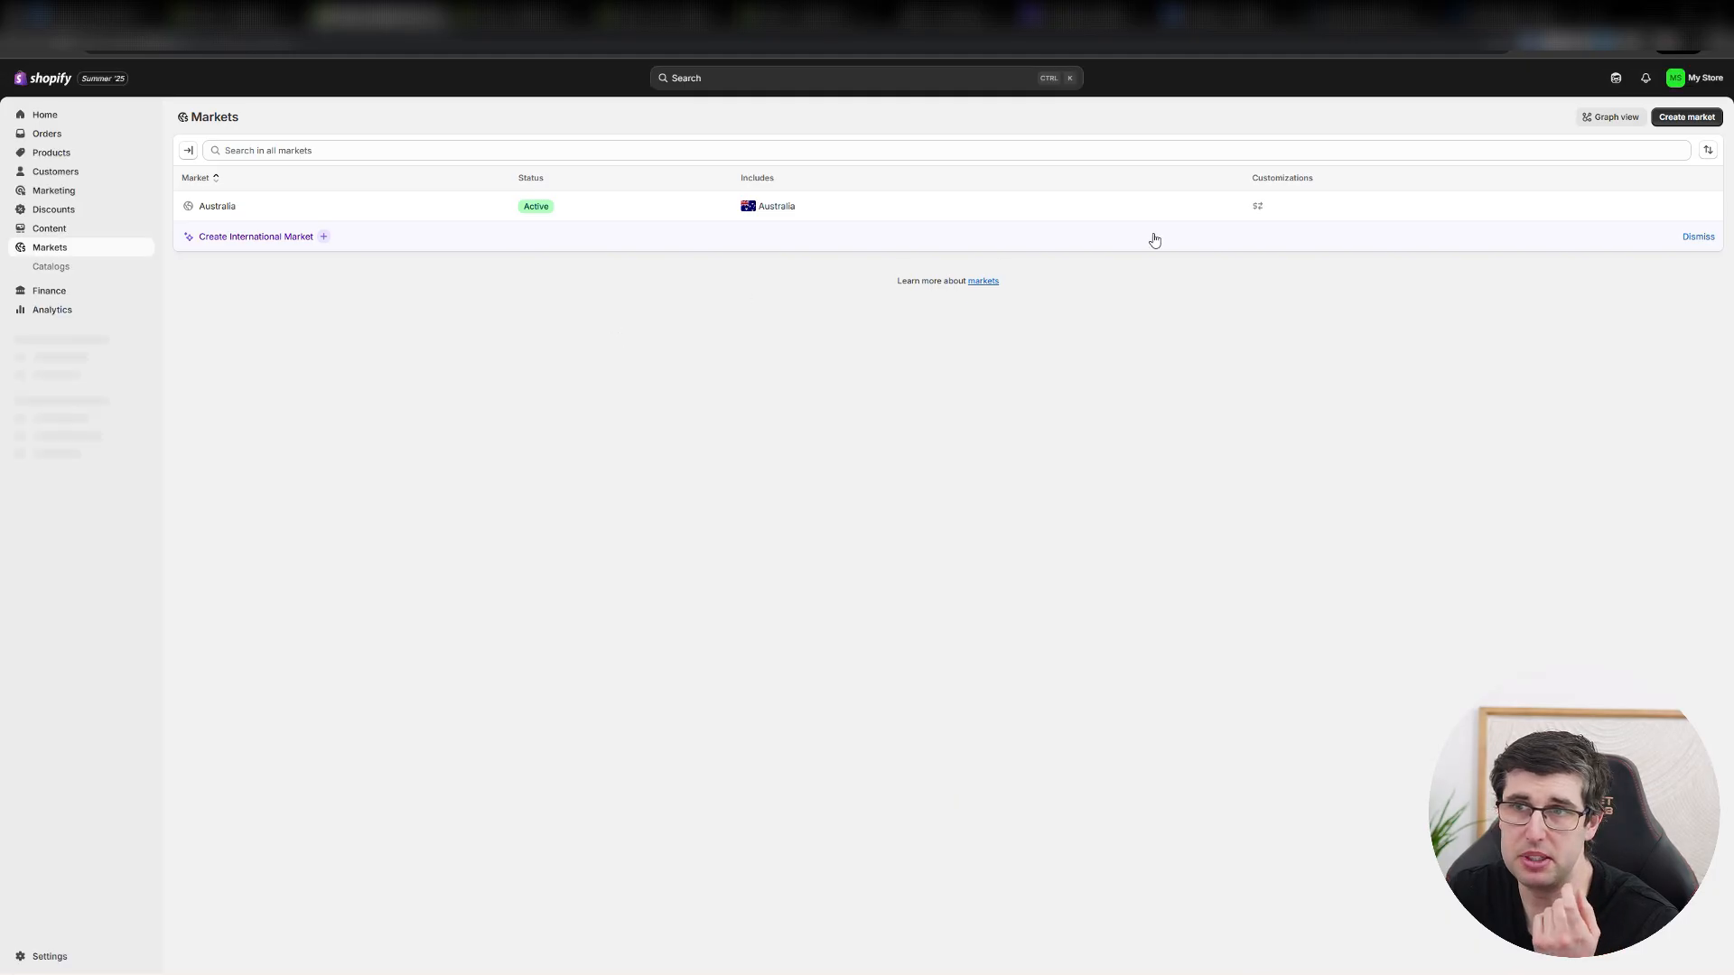
pyautogui.click(1685, 117)
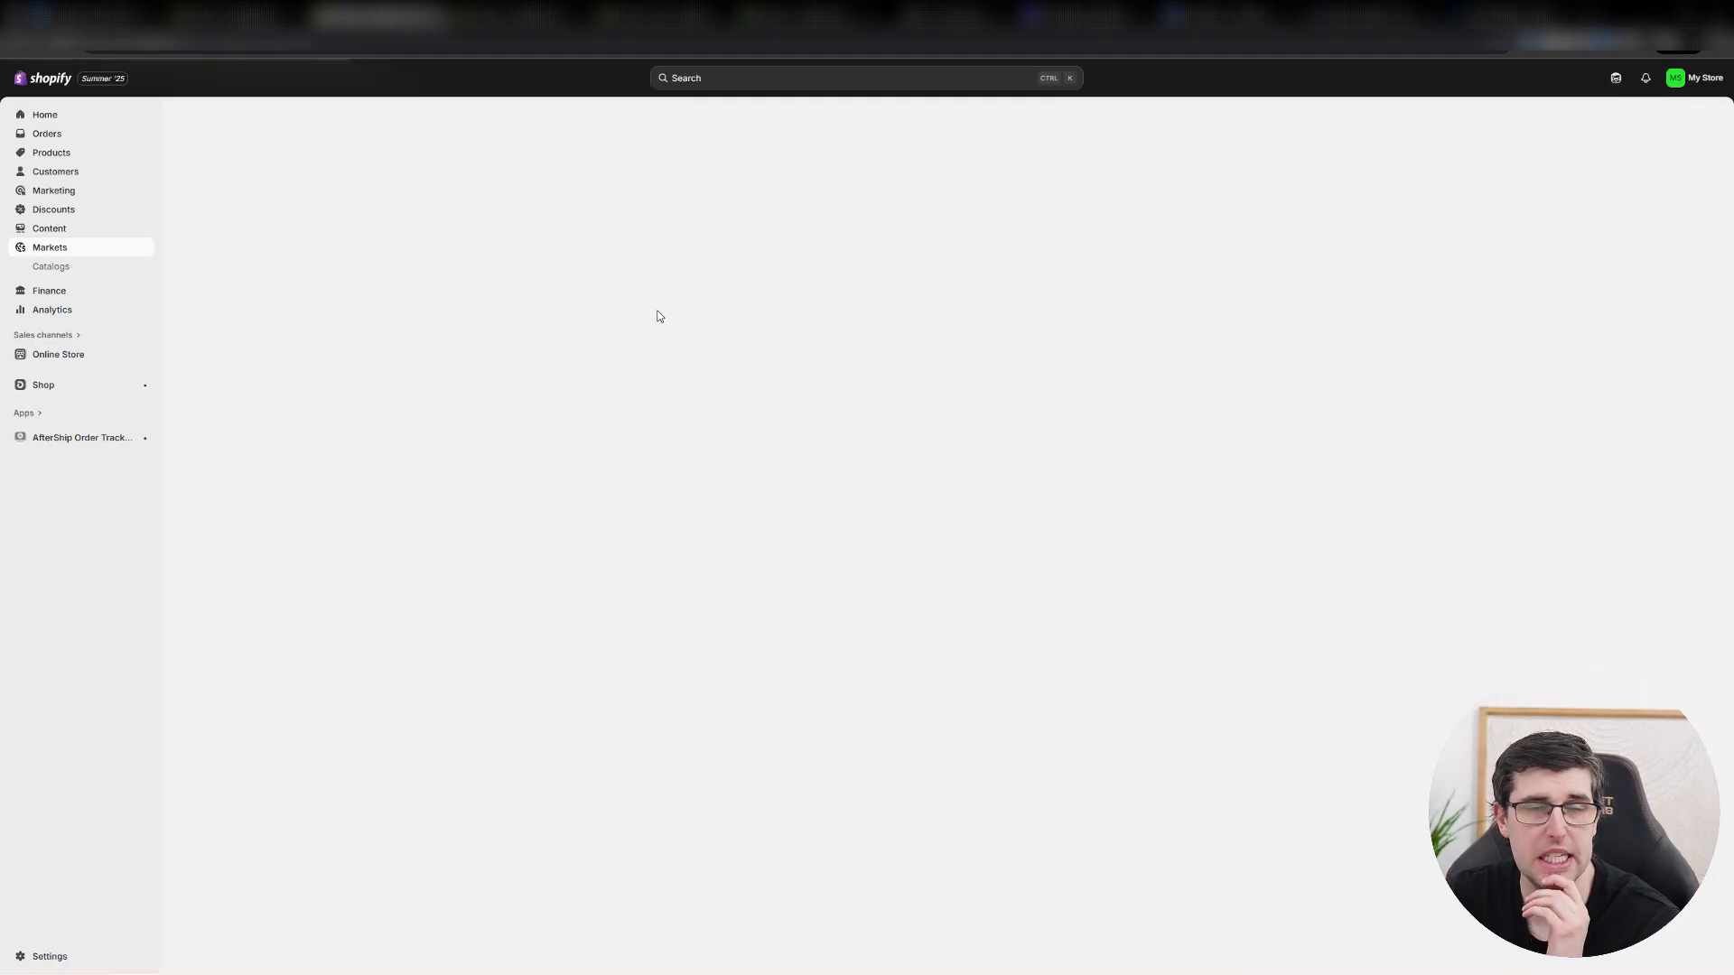
pyautogui.click(683, 173)
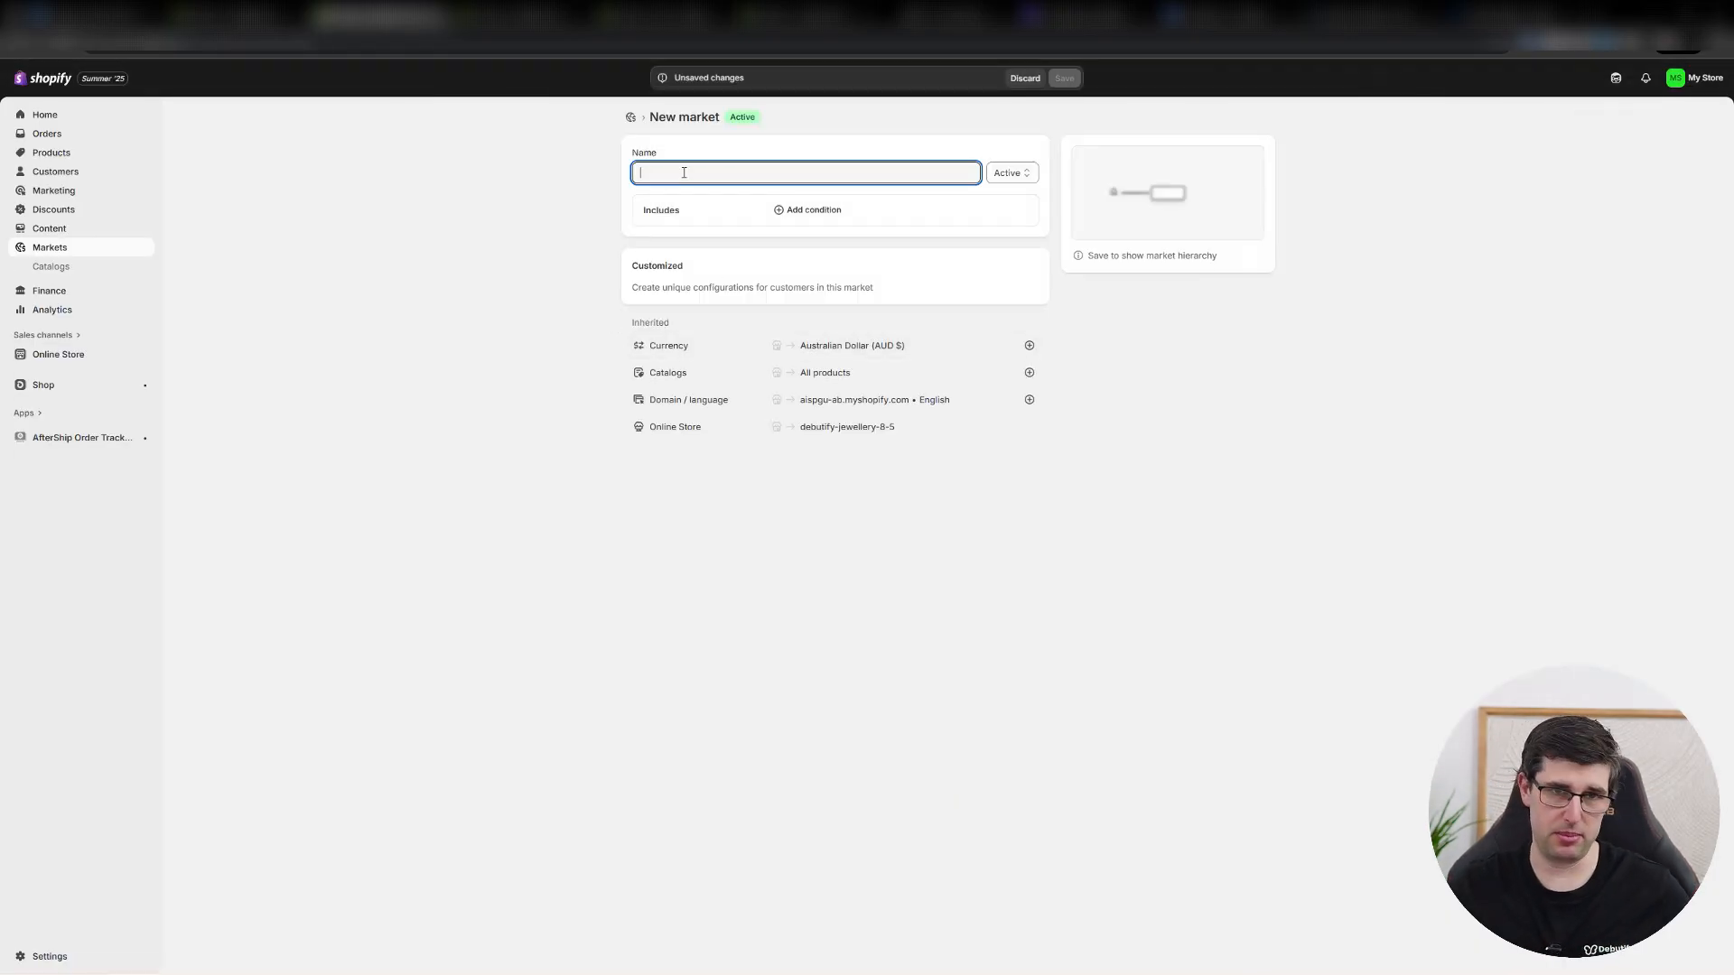
pyautogui.write('Unit')
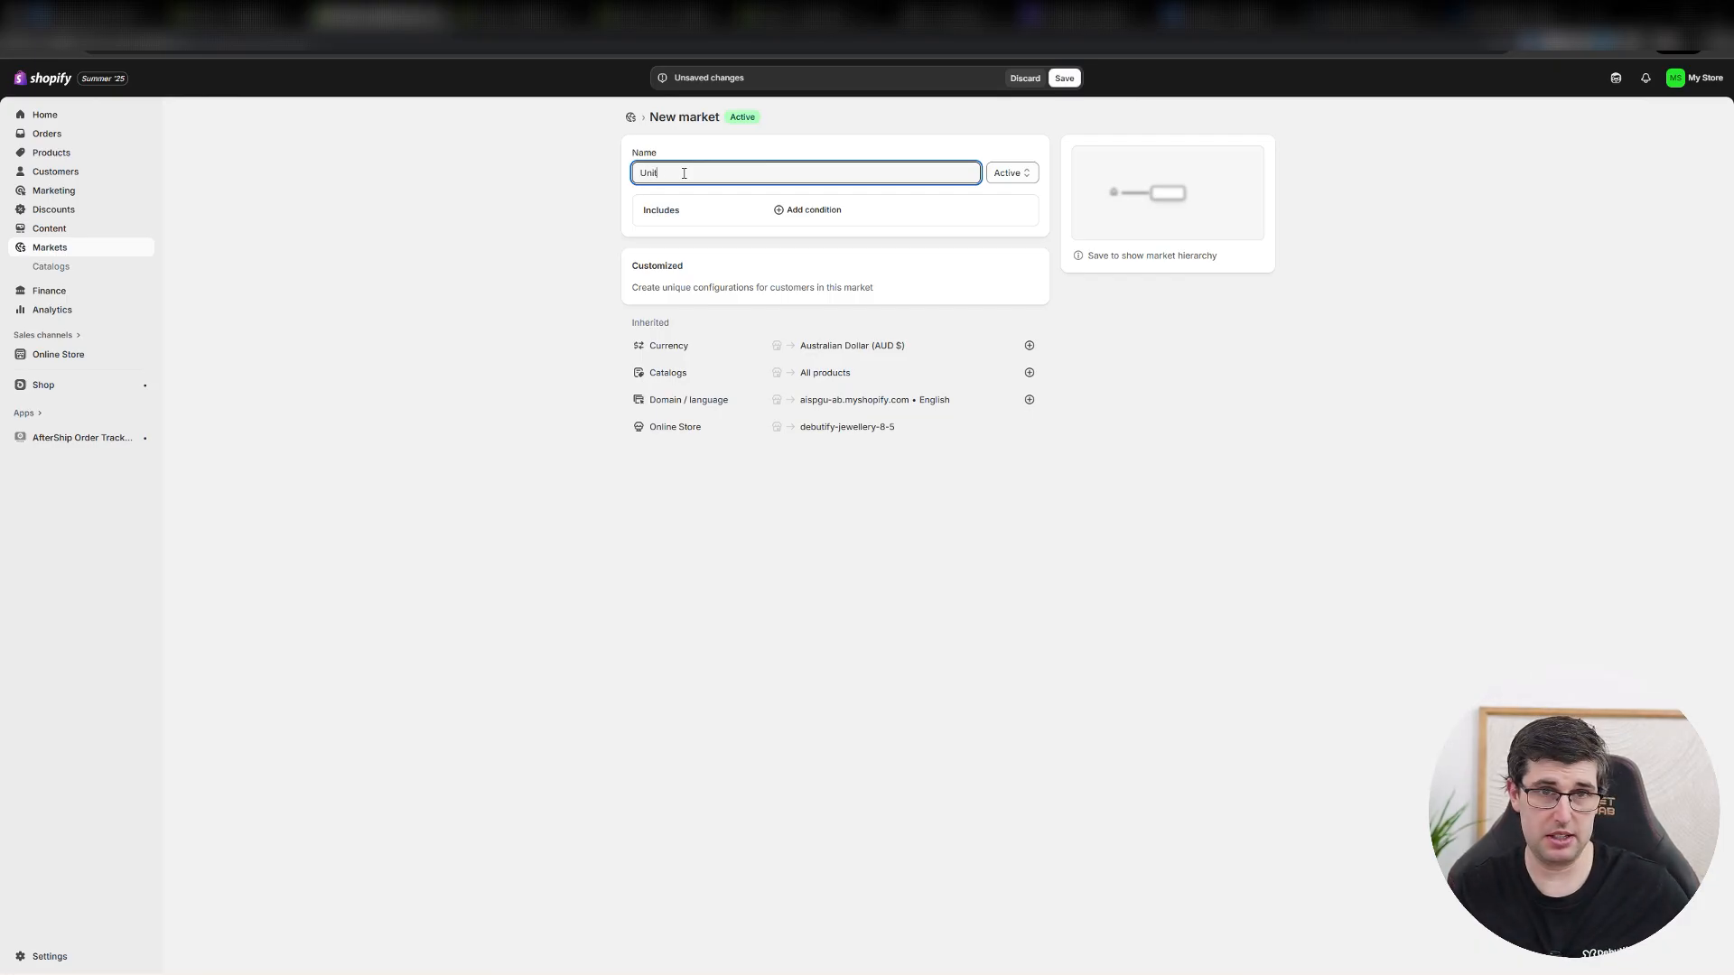
pyautogui.write('ed States')
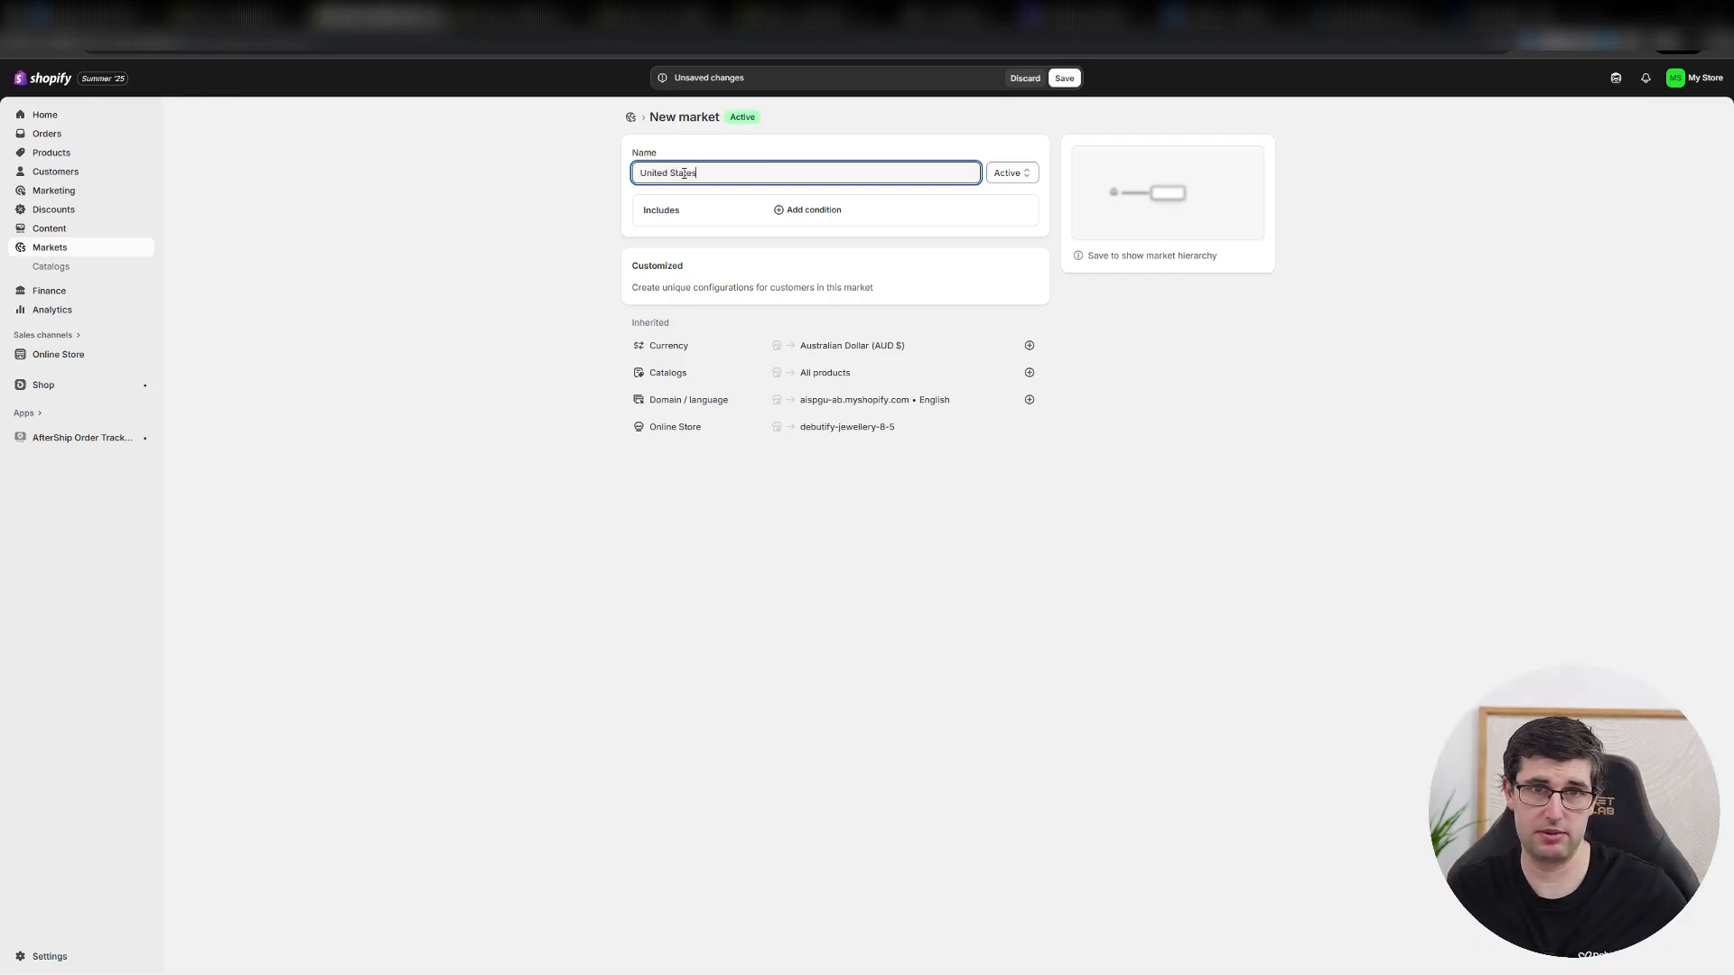
# Add United States as the region included in the new market and save the market.
pyautogui.click(806, 210)
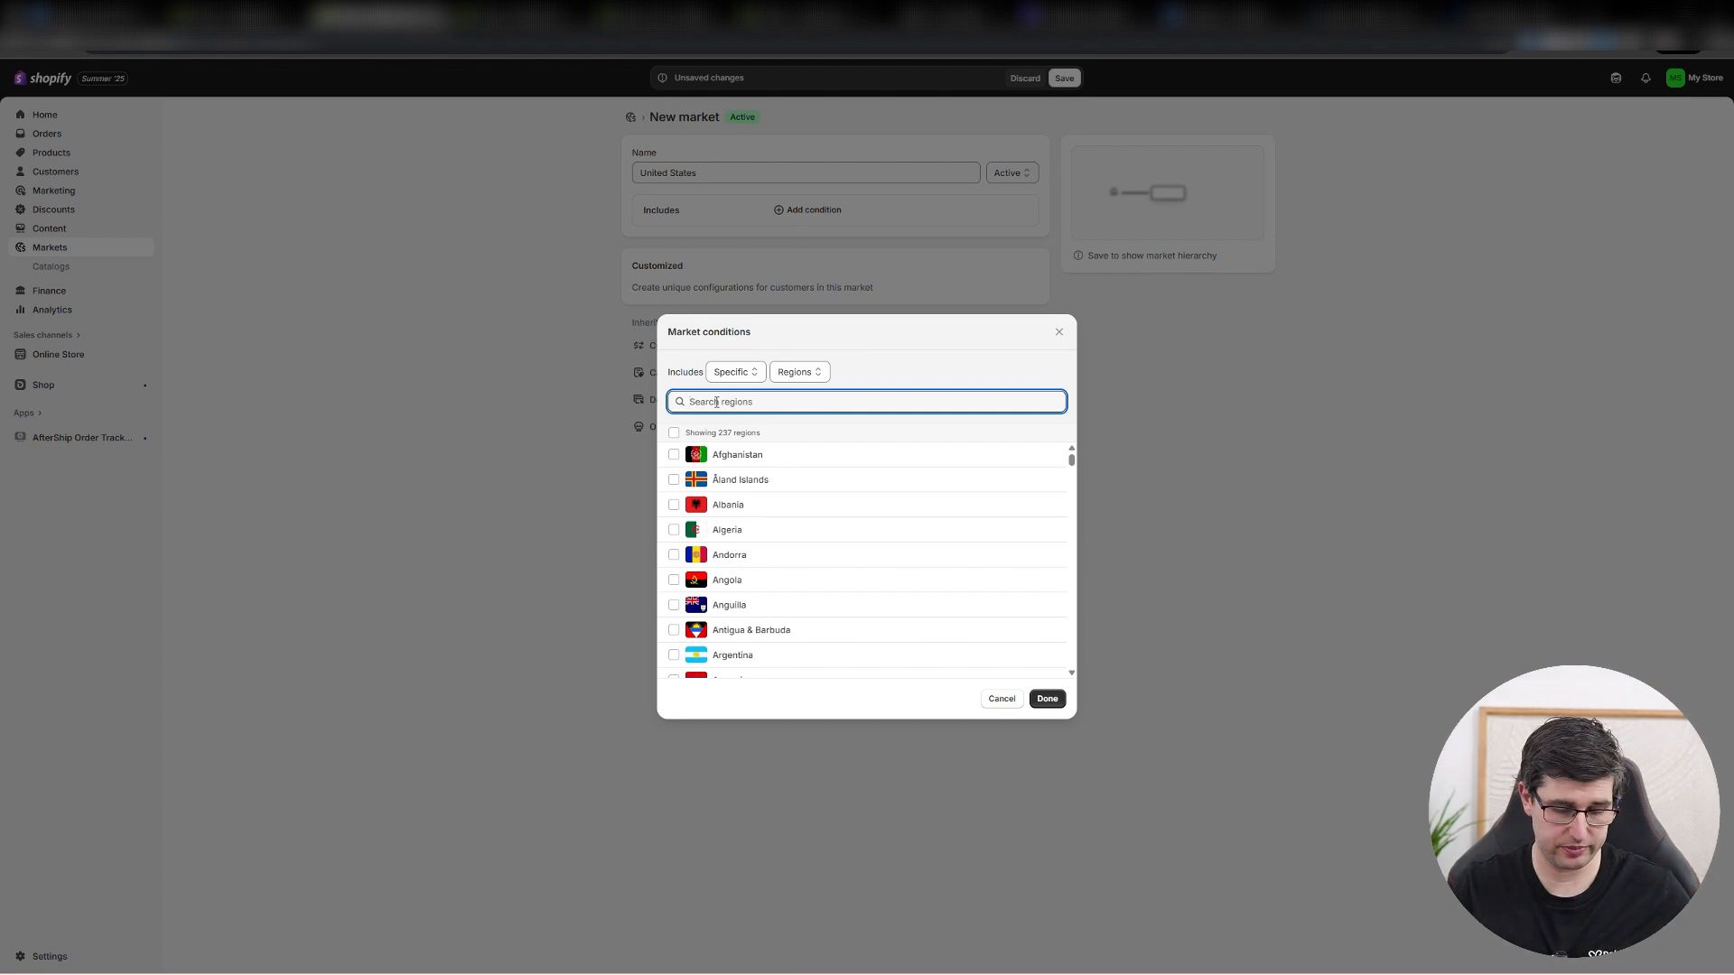
pyautogui.write('united stat')
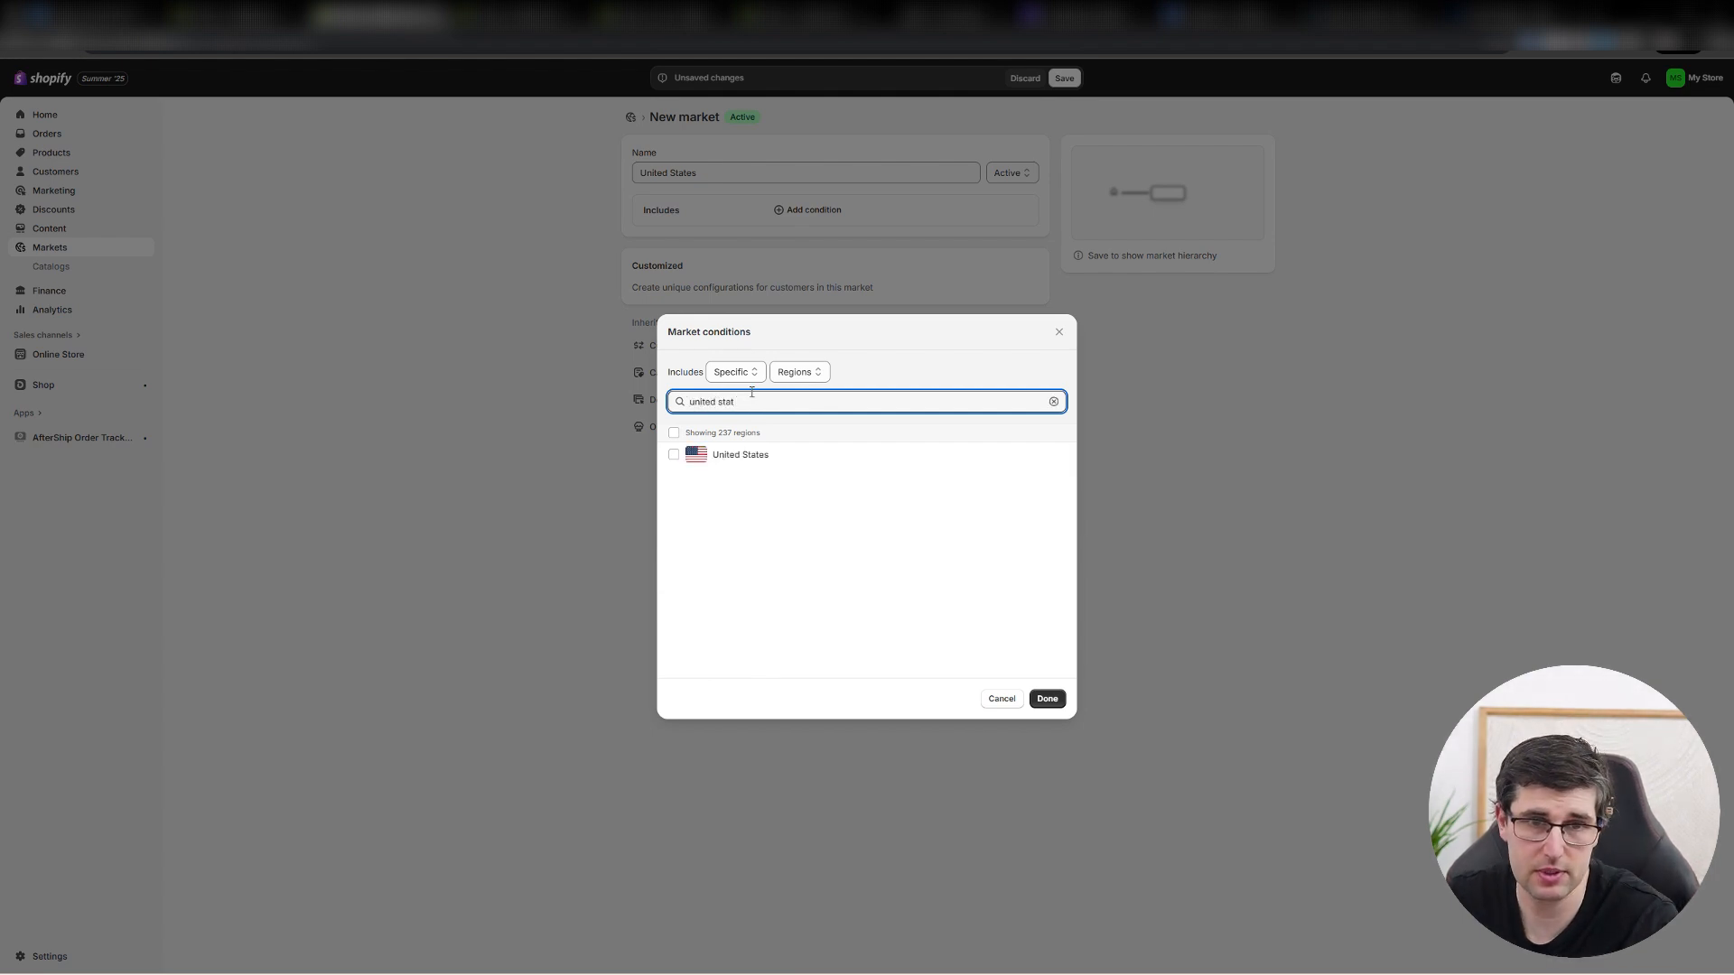
pyautogui.click(736, 456)
pyautogui.click(1048, 699)
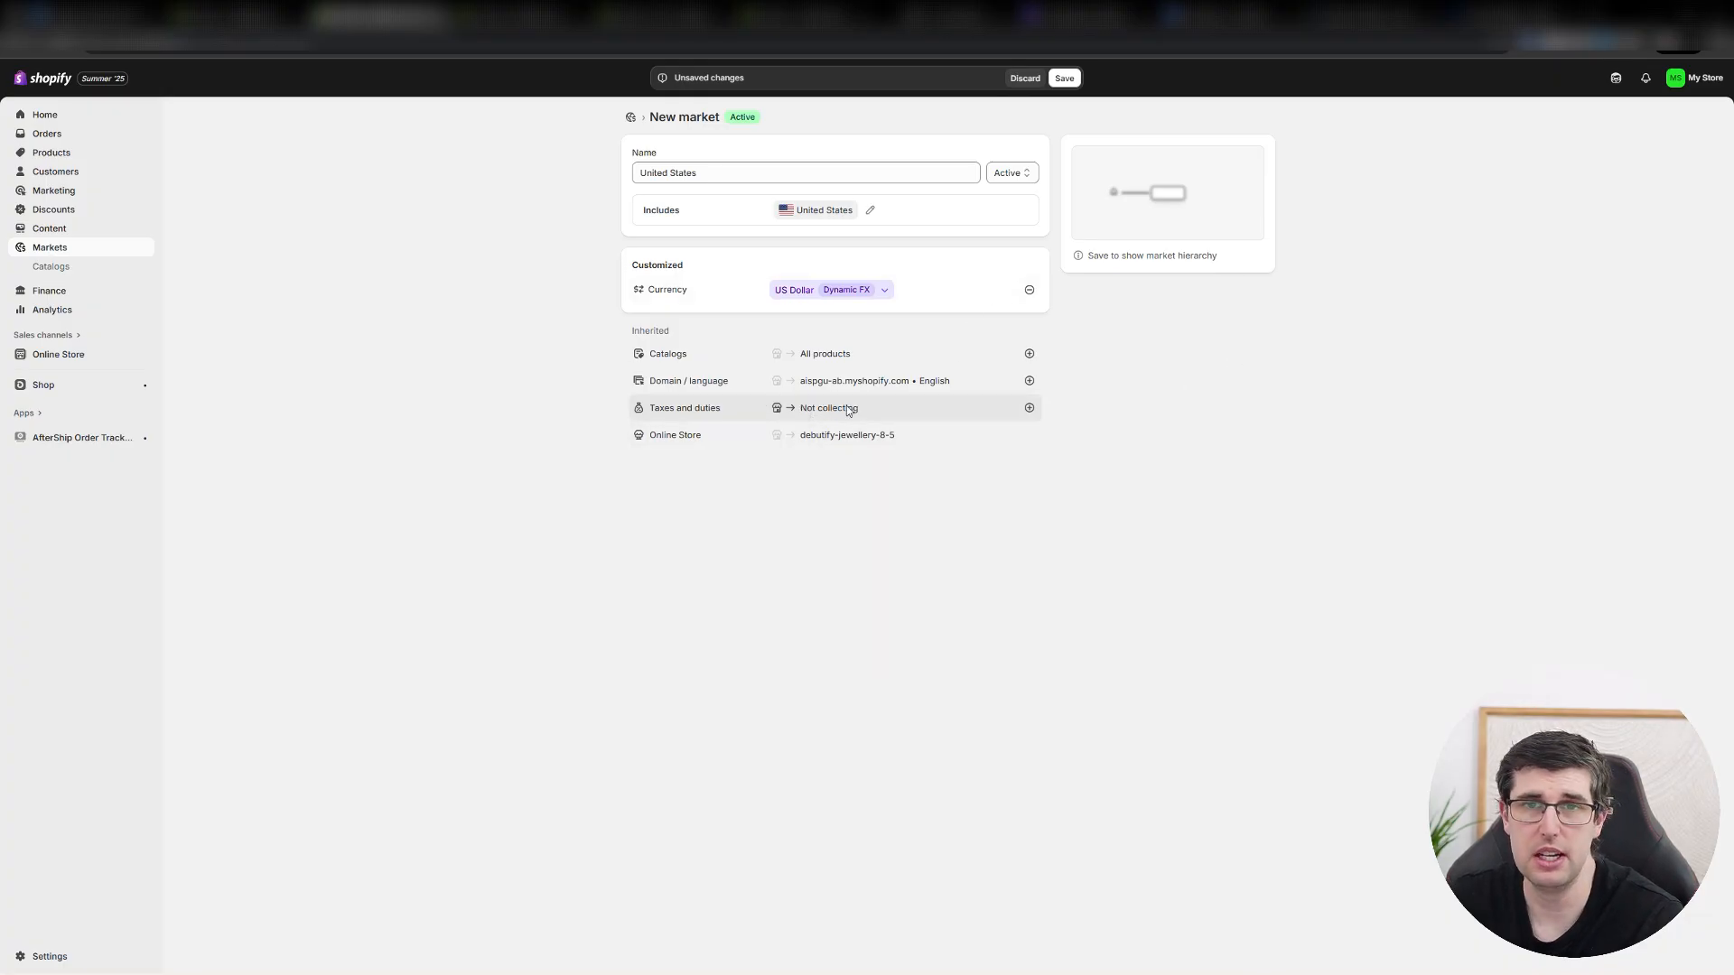
pyautogui.click(1053, 80)
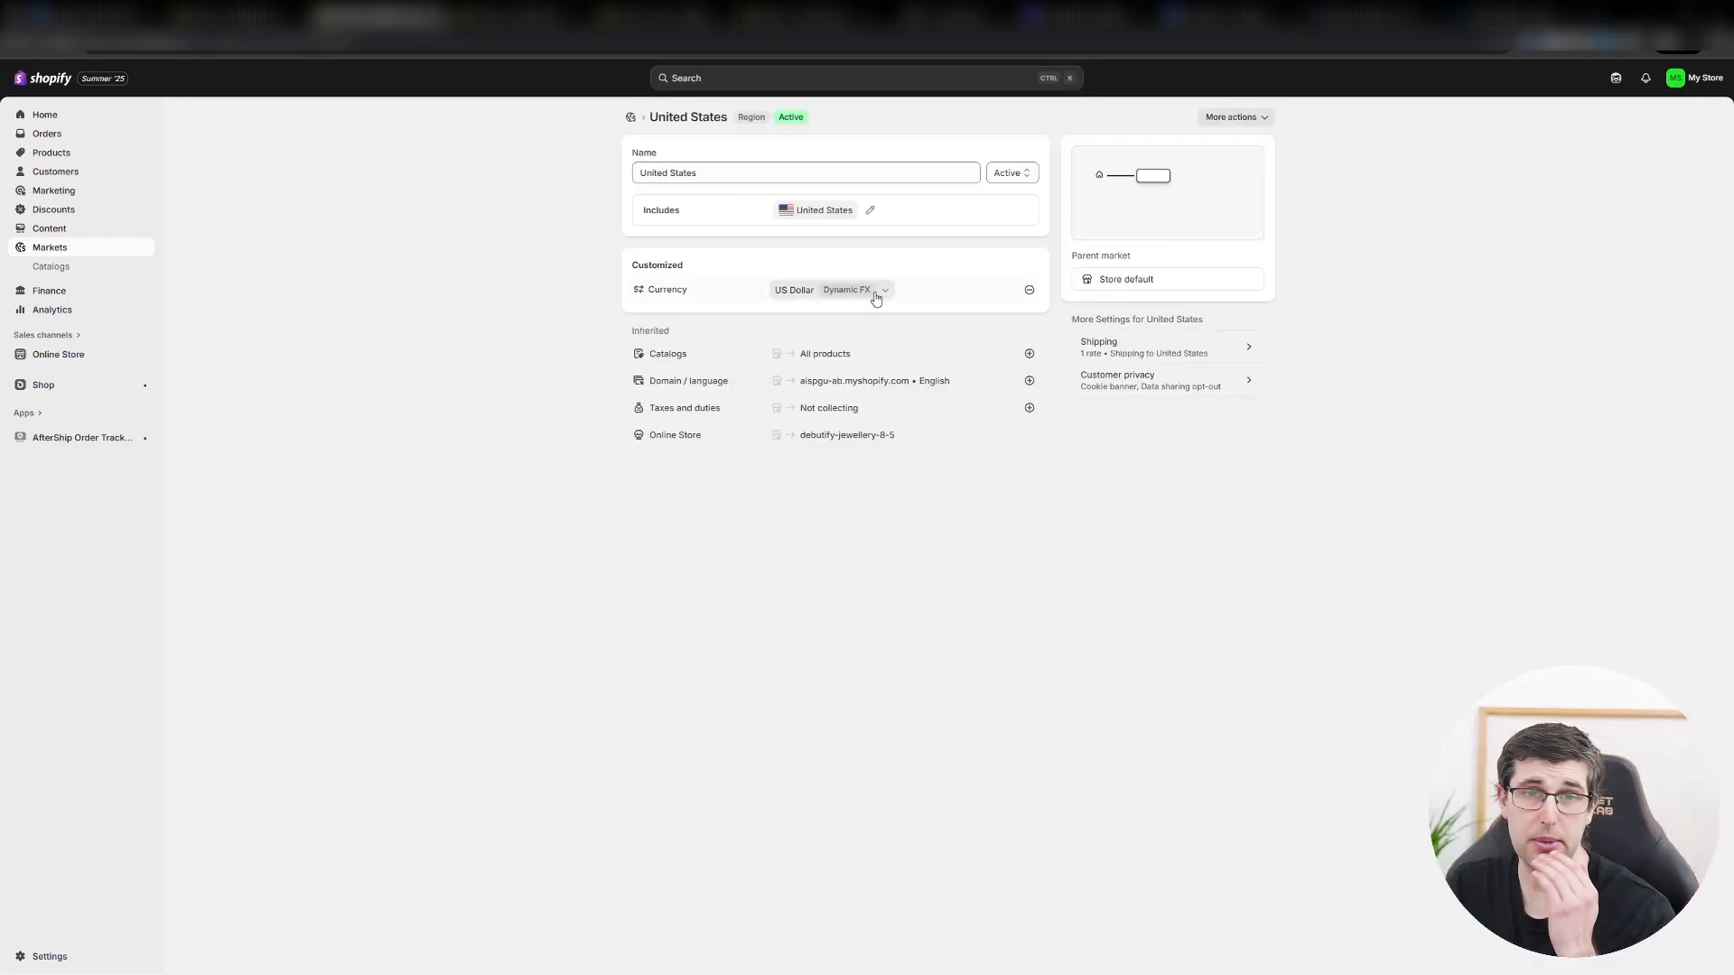
pyautogui.moveTo(848, 296)
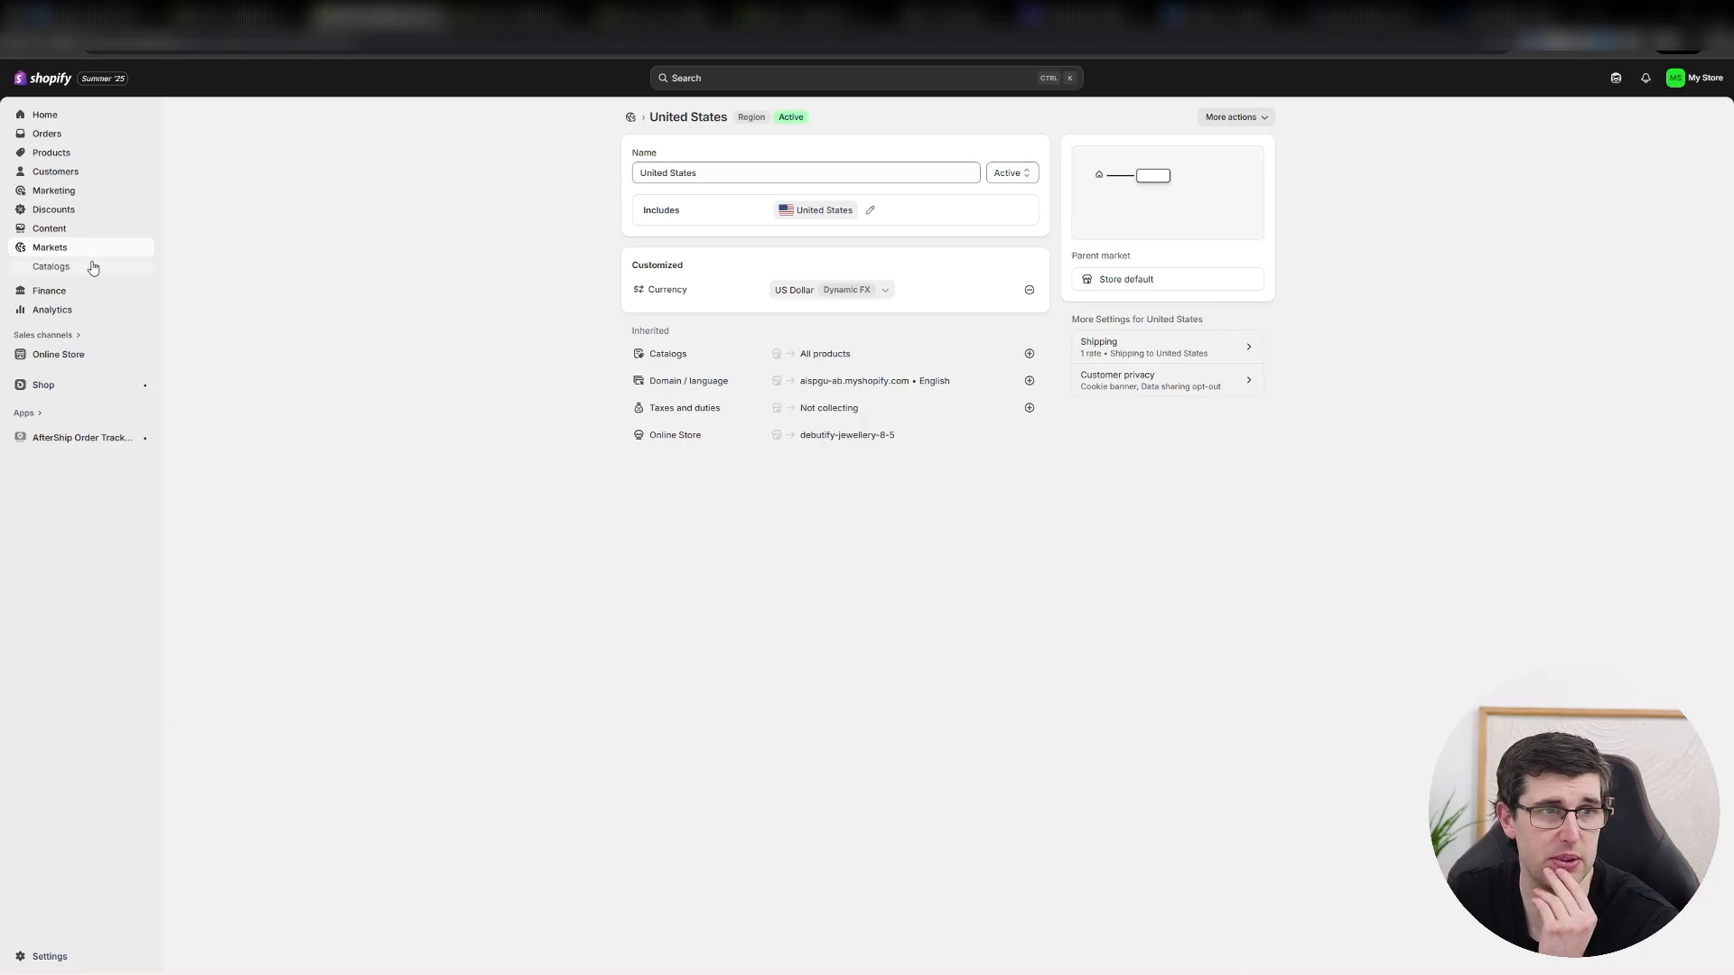
# Return to the general shipping profile, examine the domestic $10.00 Standard rate's item-weight pricing option, and close the rate without saving.
pyautogui.click(45, 955)
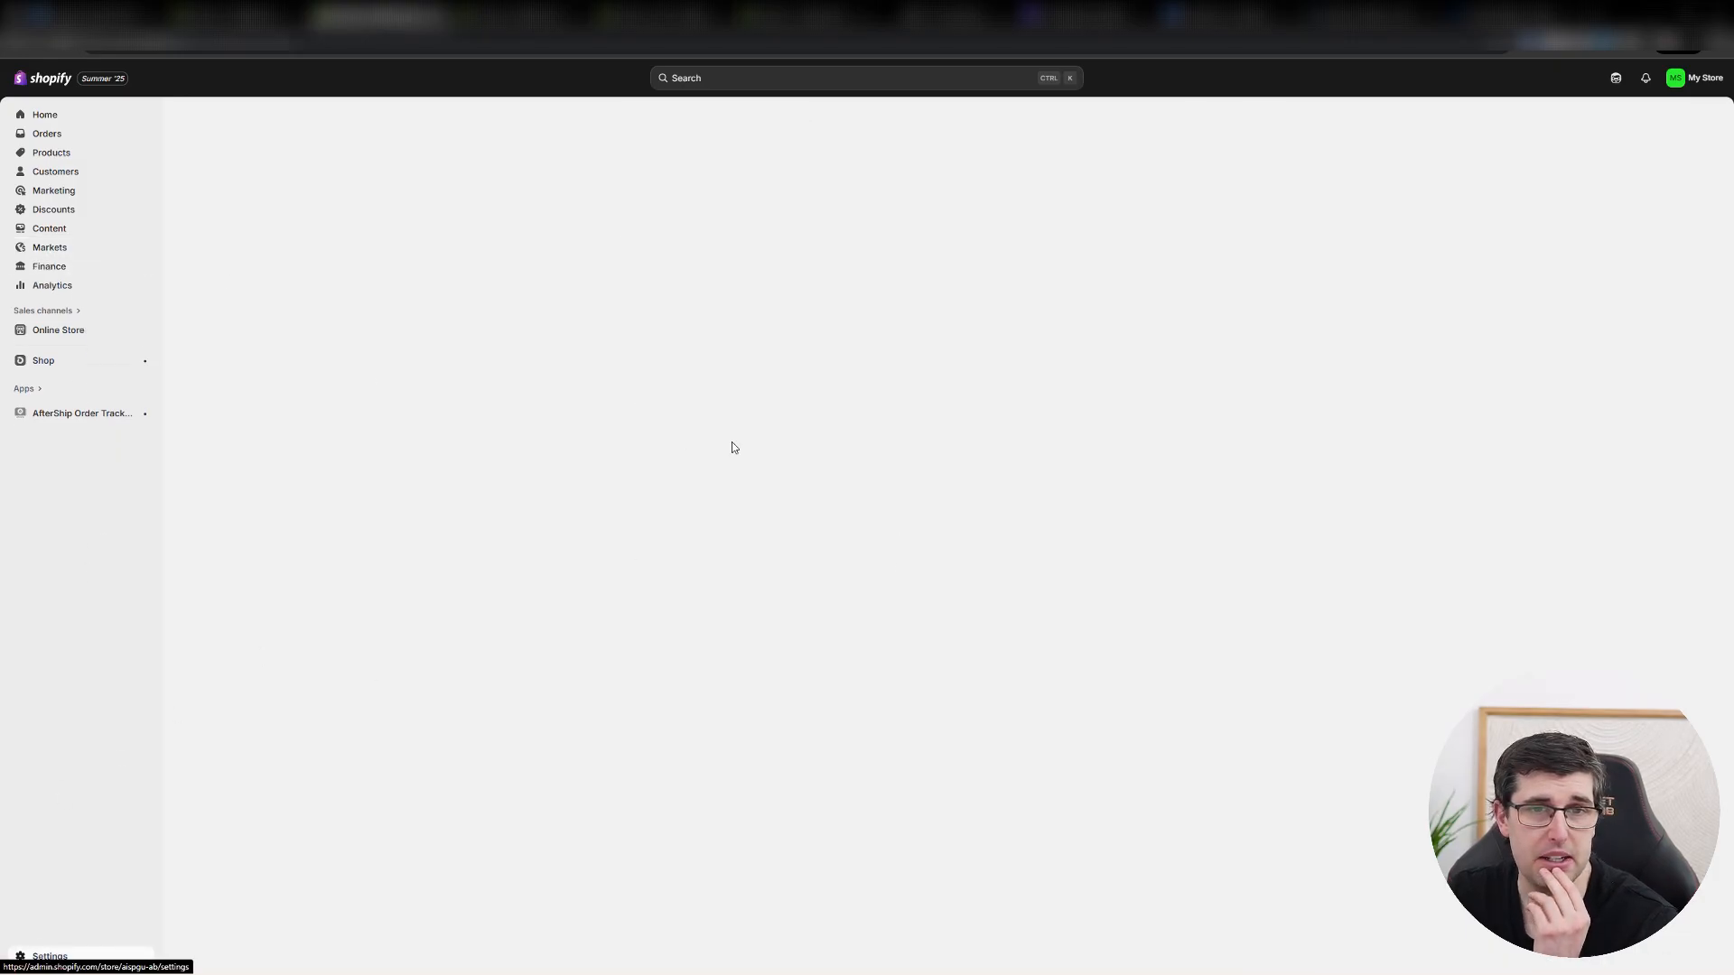
pyautogui.click(582, 361)
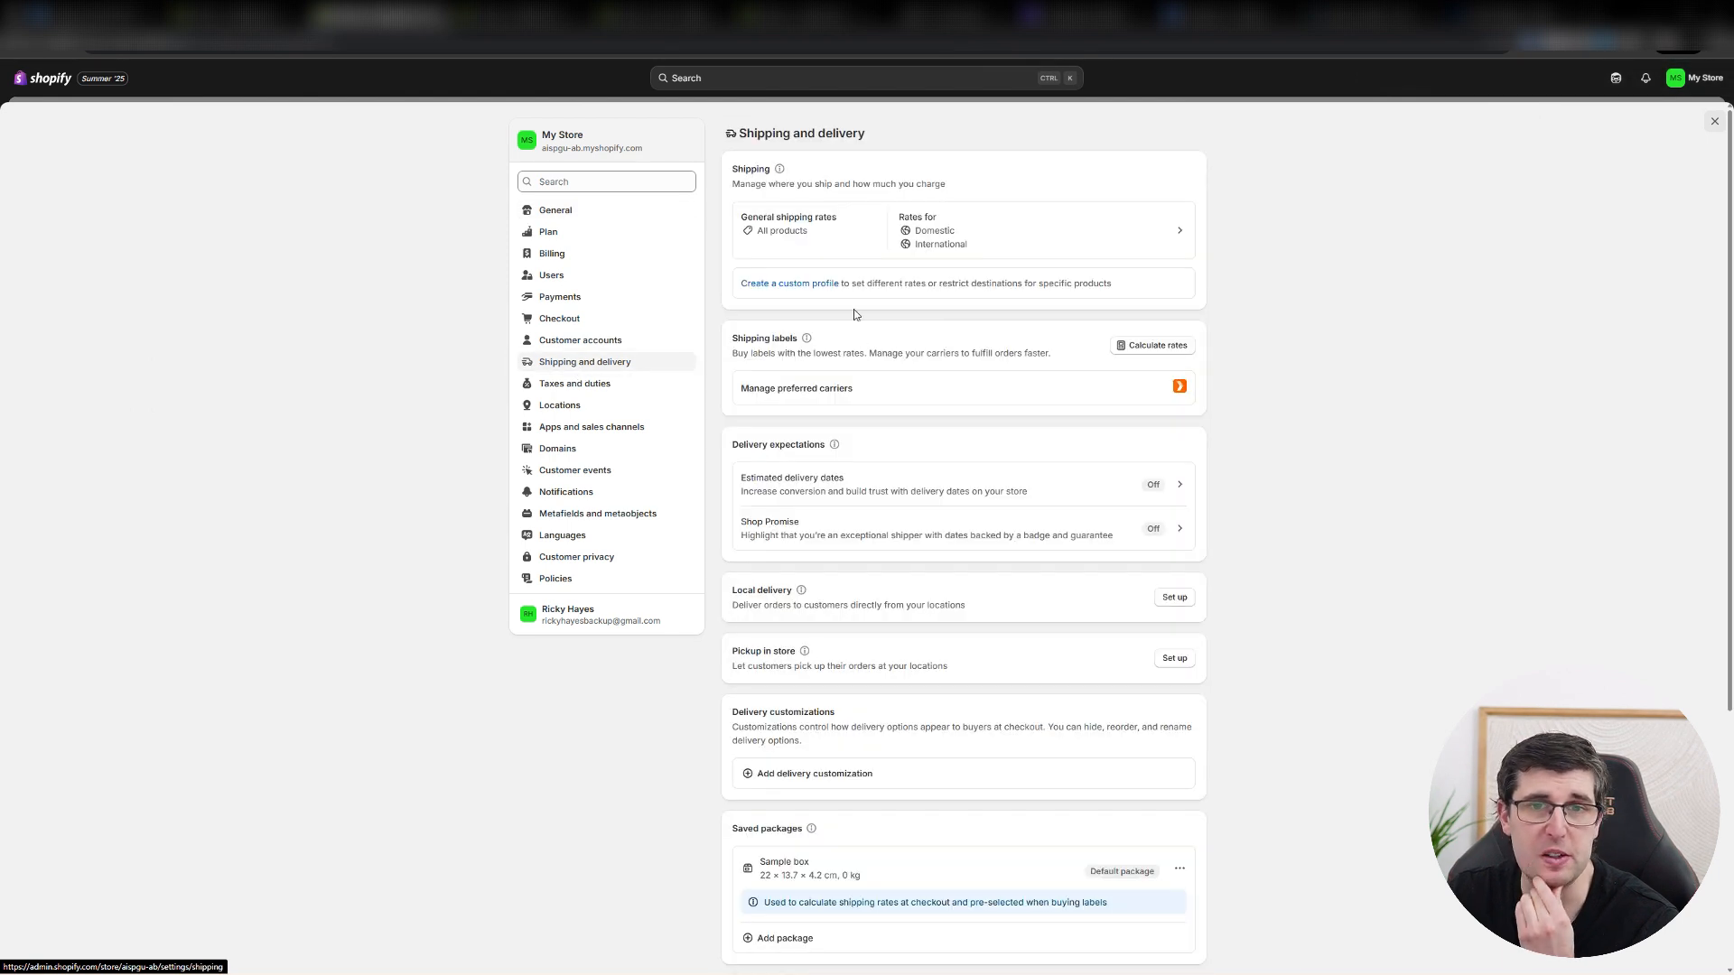
pyautogui.click(832, 251)
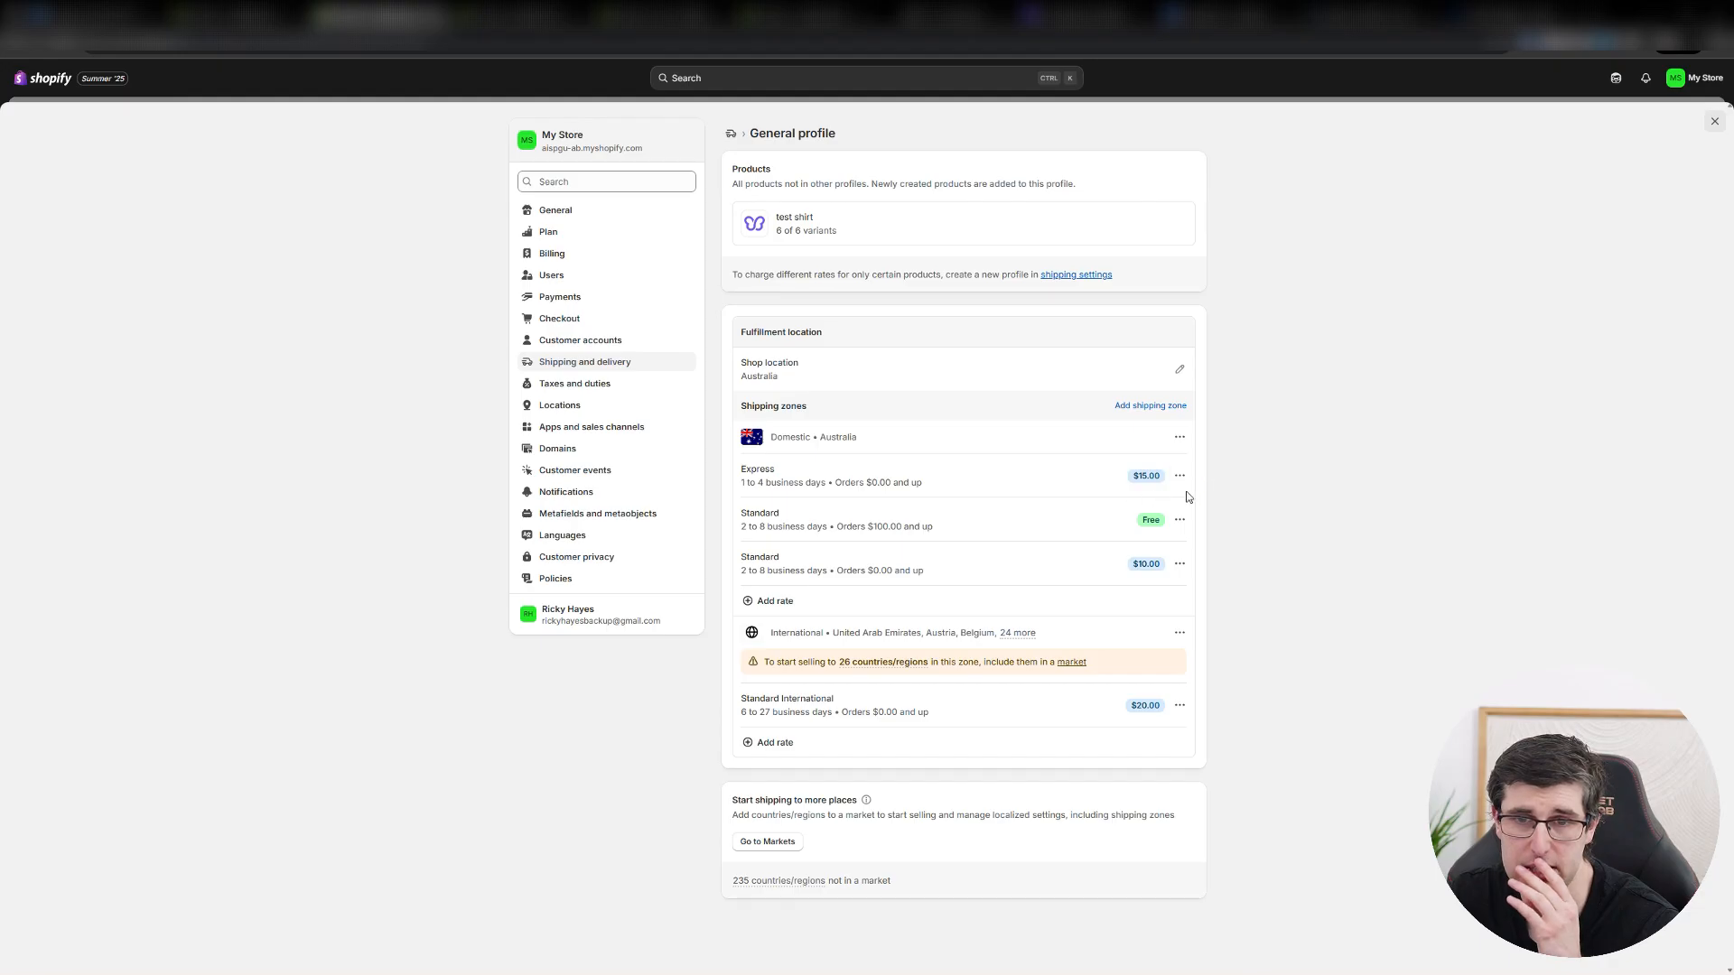
pyautogui.click(1180, 563)
pyautogui.click(1163, 596)
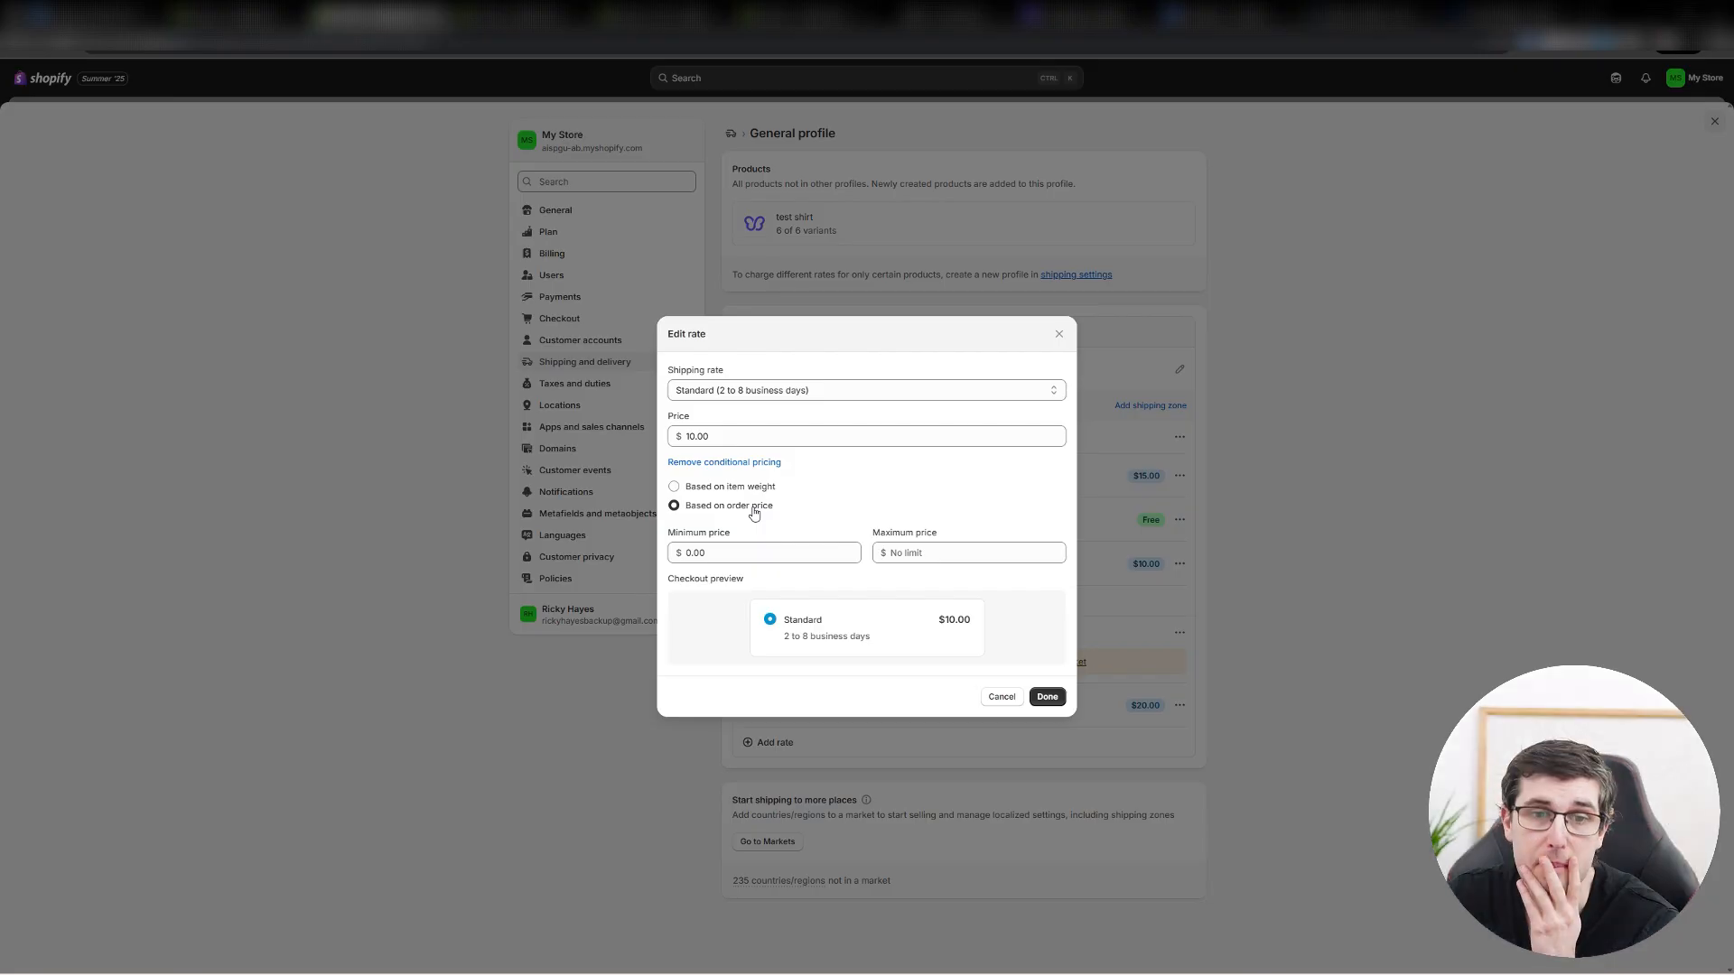
pyautogui.click(727, 492)
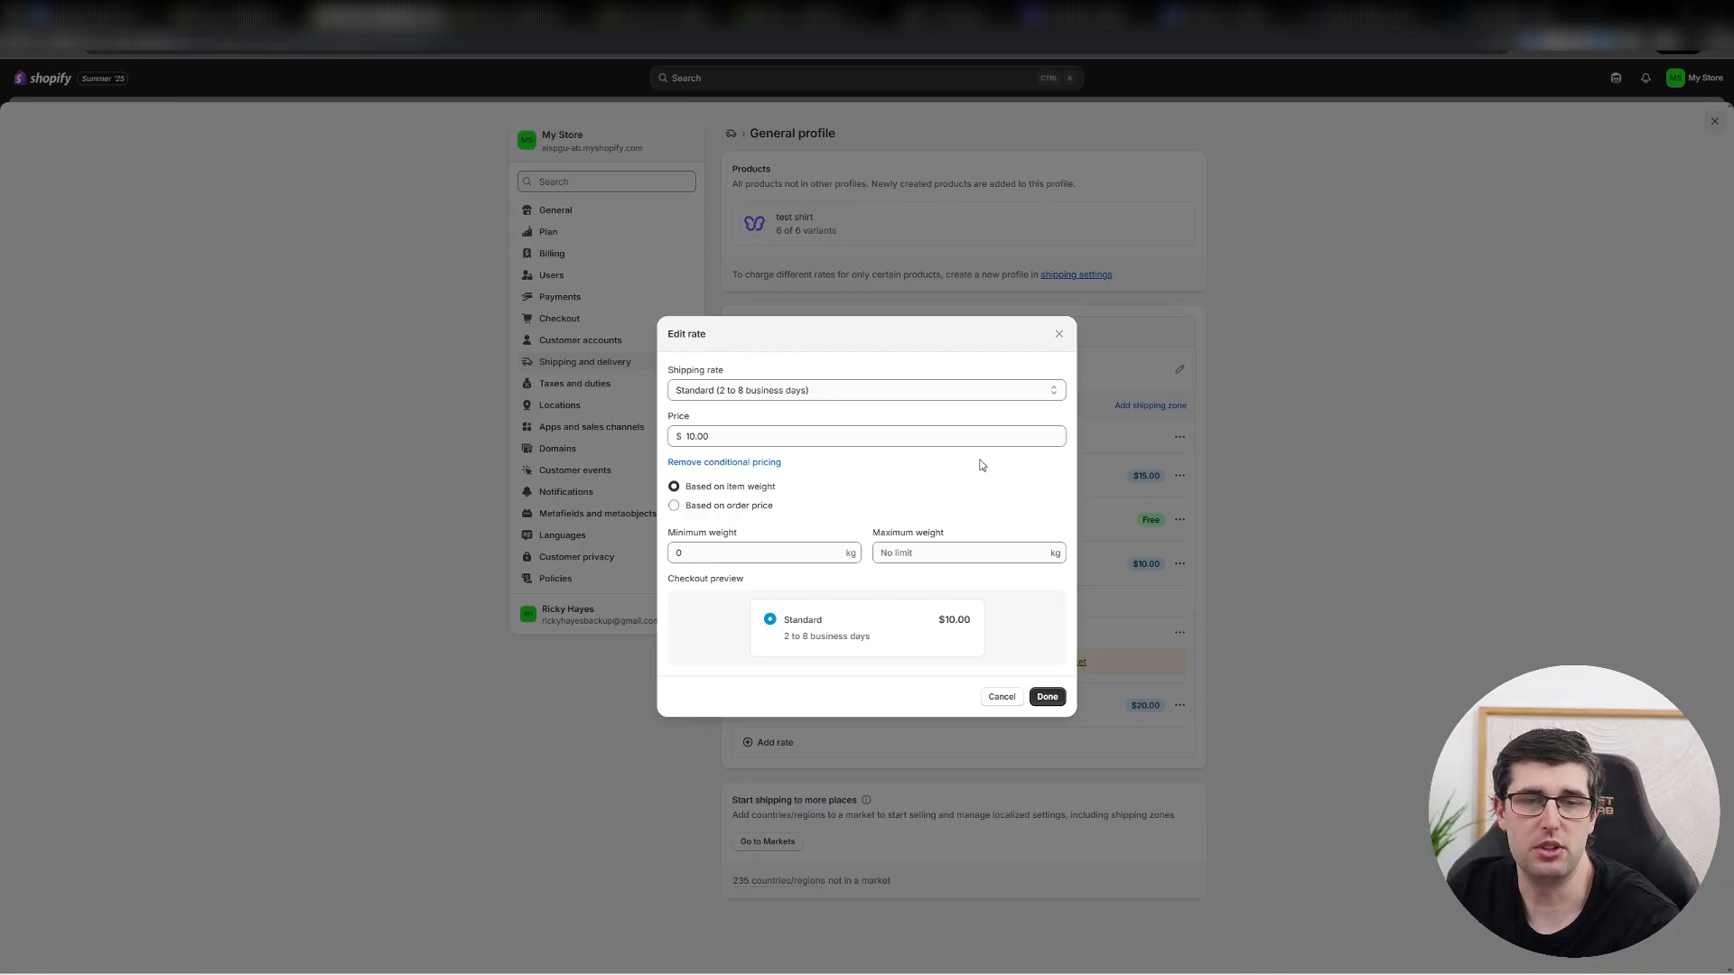
pyautogui.click(1058, 334)
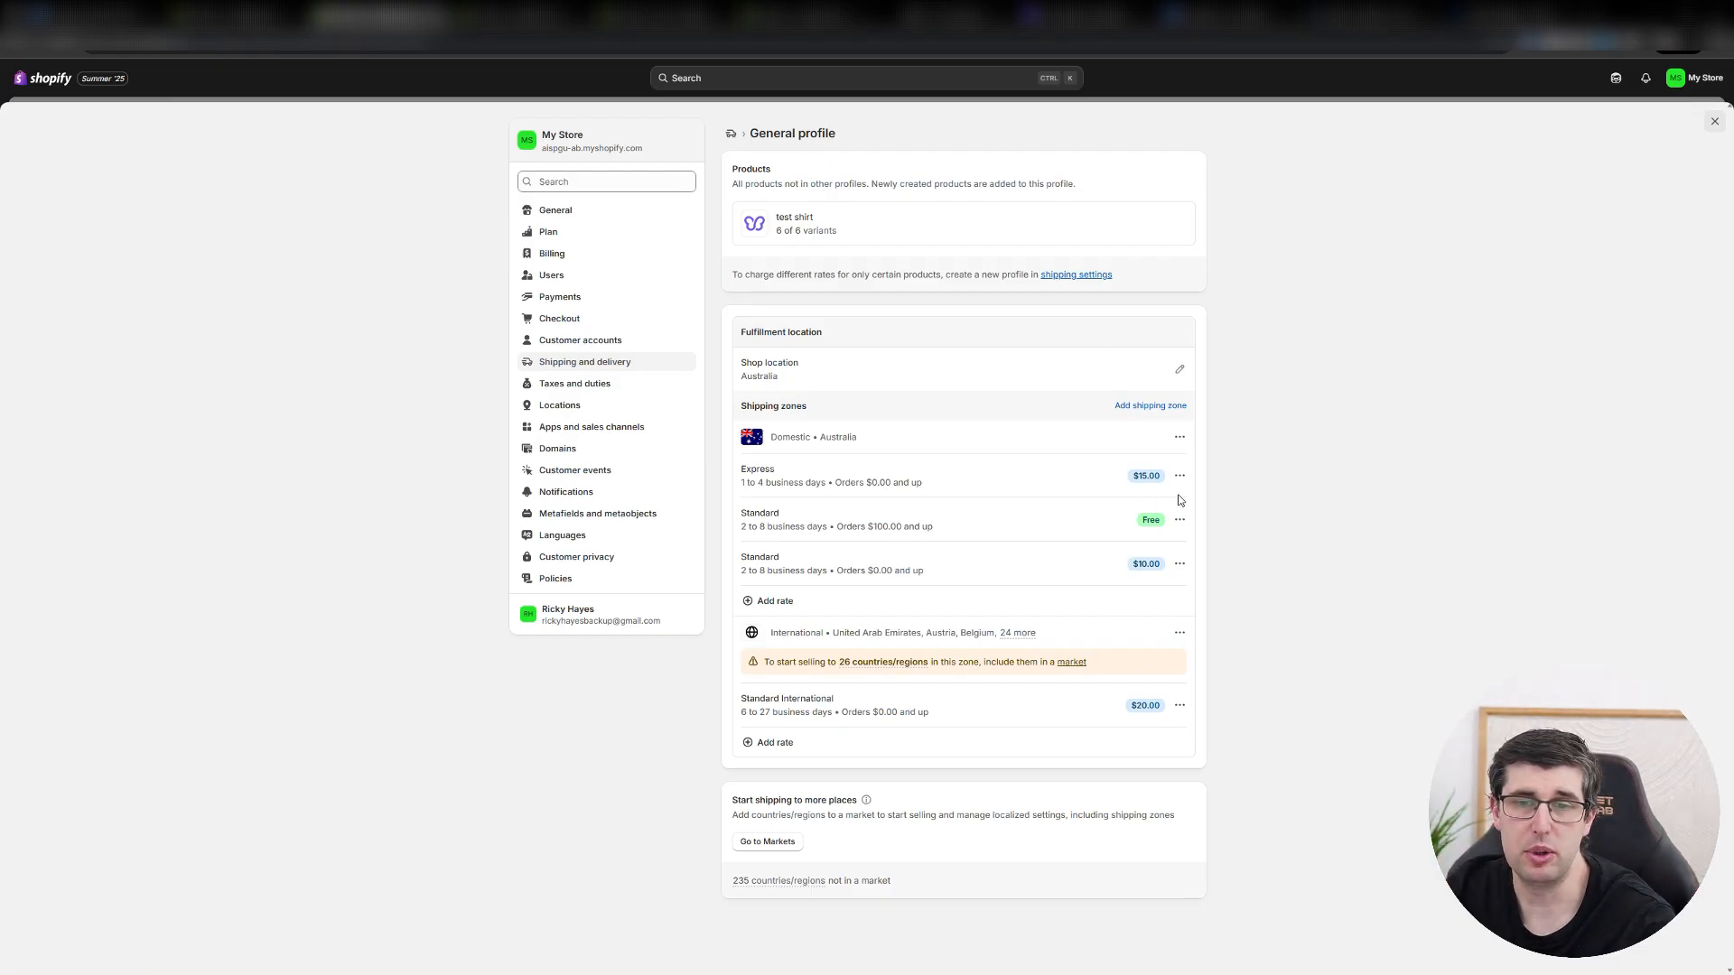
# Open the domestic free Standard rate, check its price and minimum order condition, and close it without changes.
pyautogui.click(1179, 519)
pyautogui.click(1161, 548)
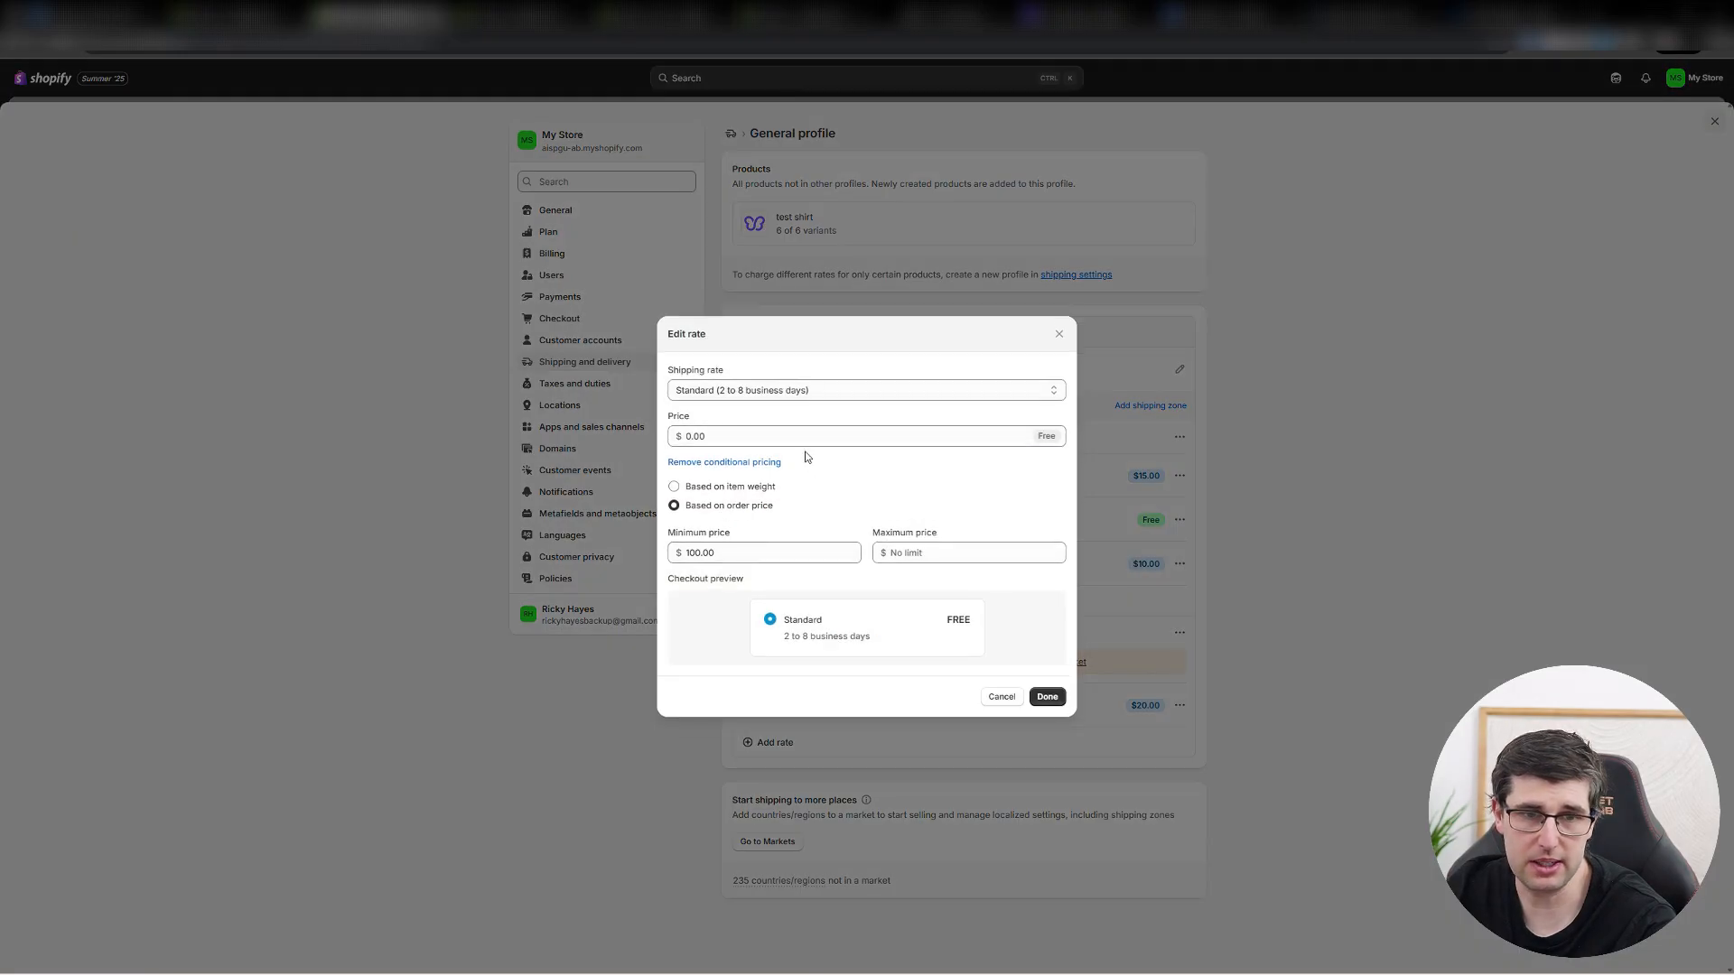
pyautogui.click(748, 436)
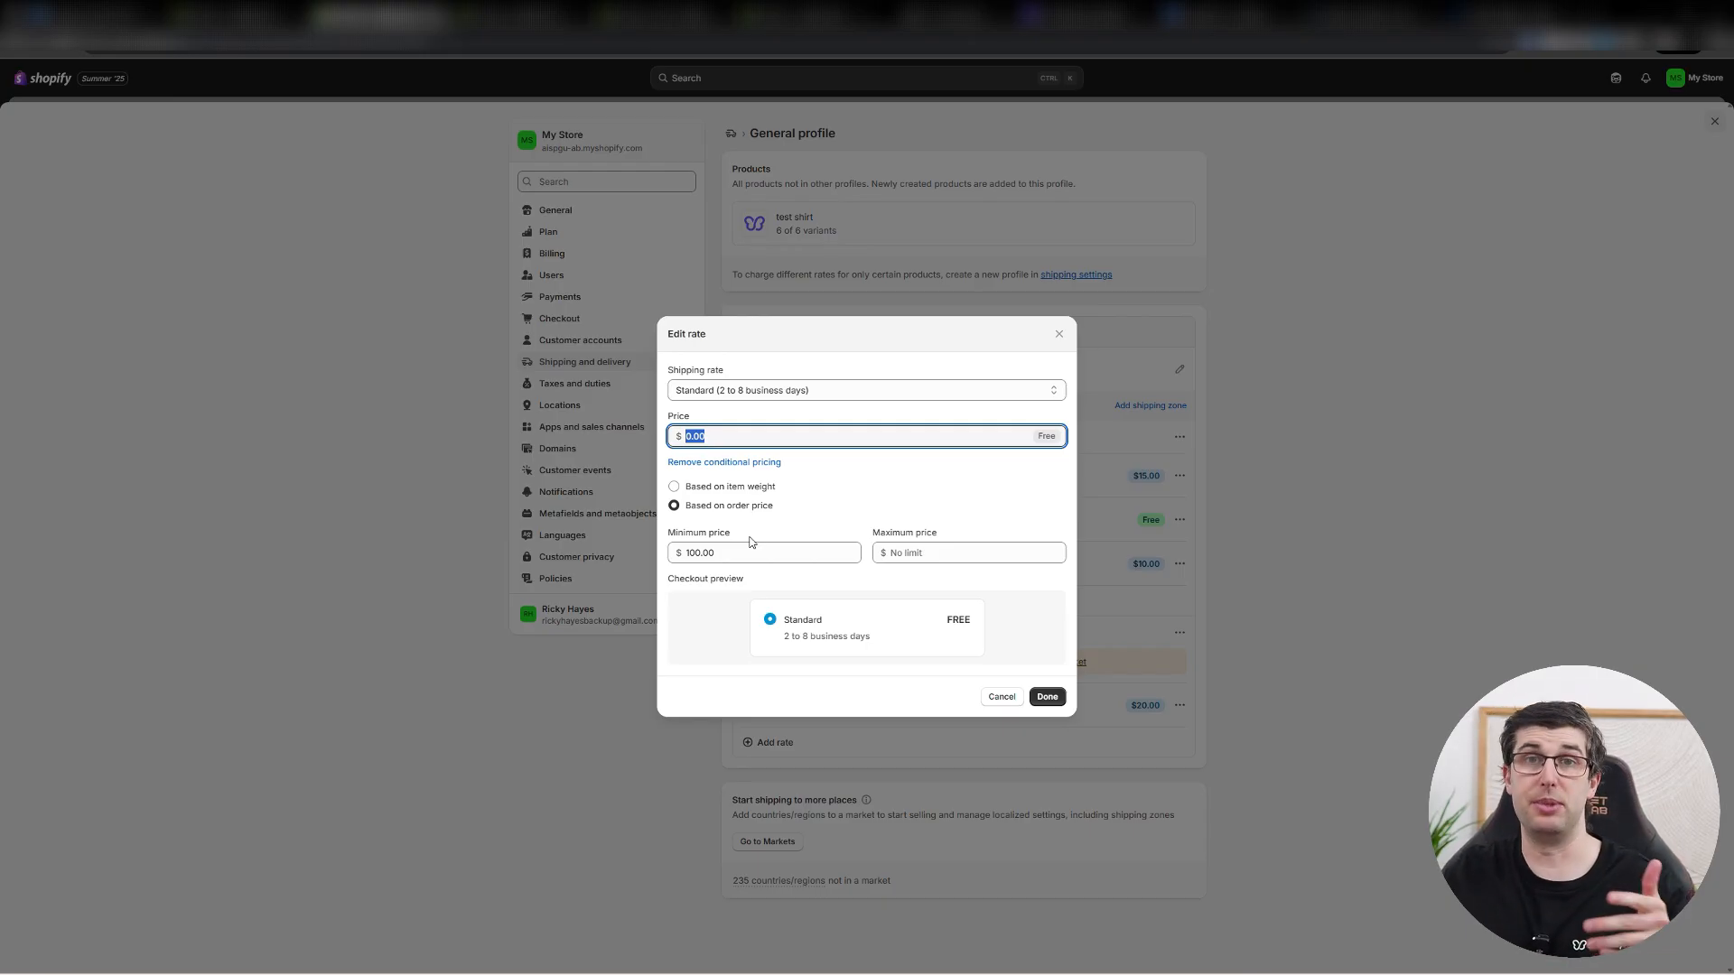
pyautogui.click(1057, 334)
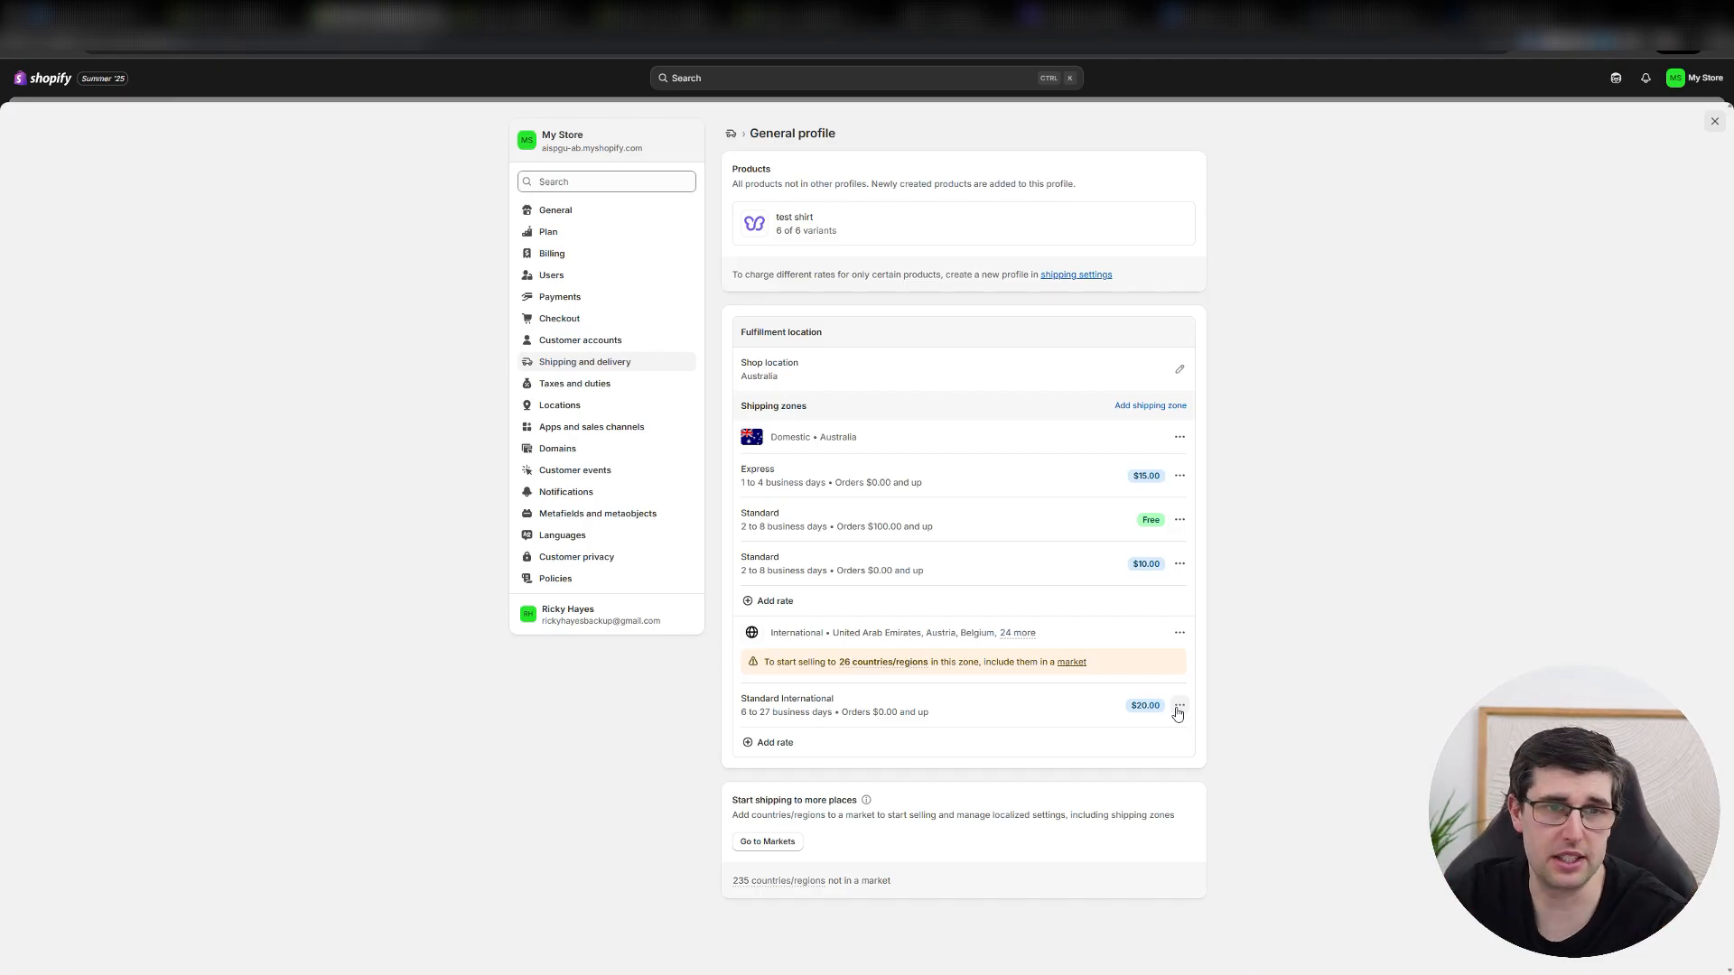
# Review the Taxes and duties, Locations, Apps and sales channels, Domains and Customer events settings, and go on to Notifications.
pyautogui.click(579, 393)
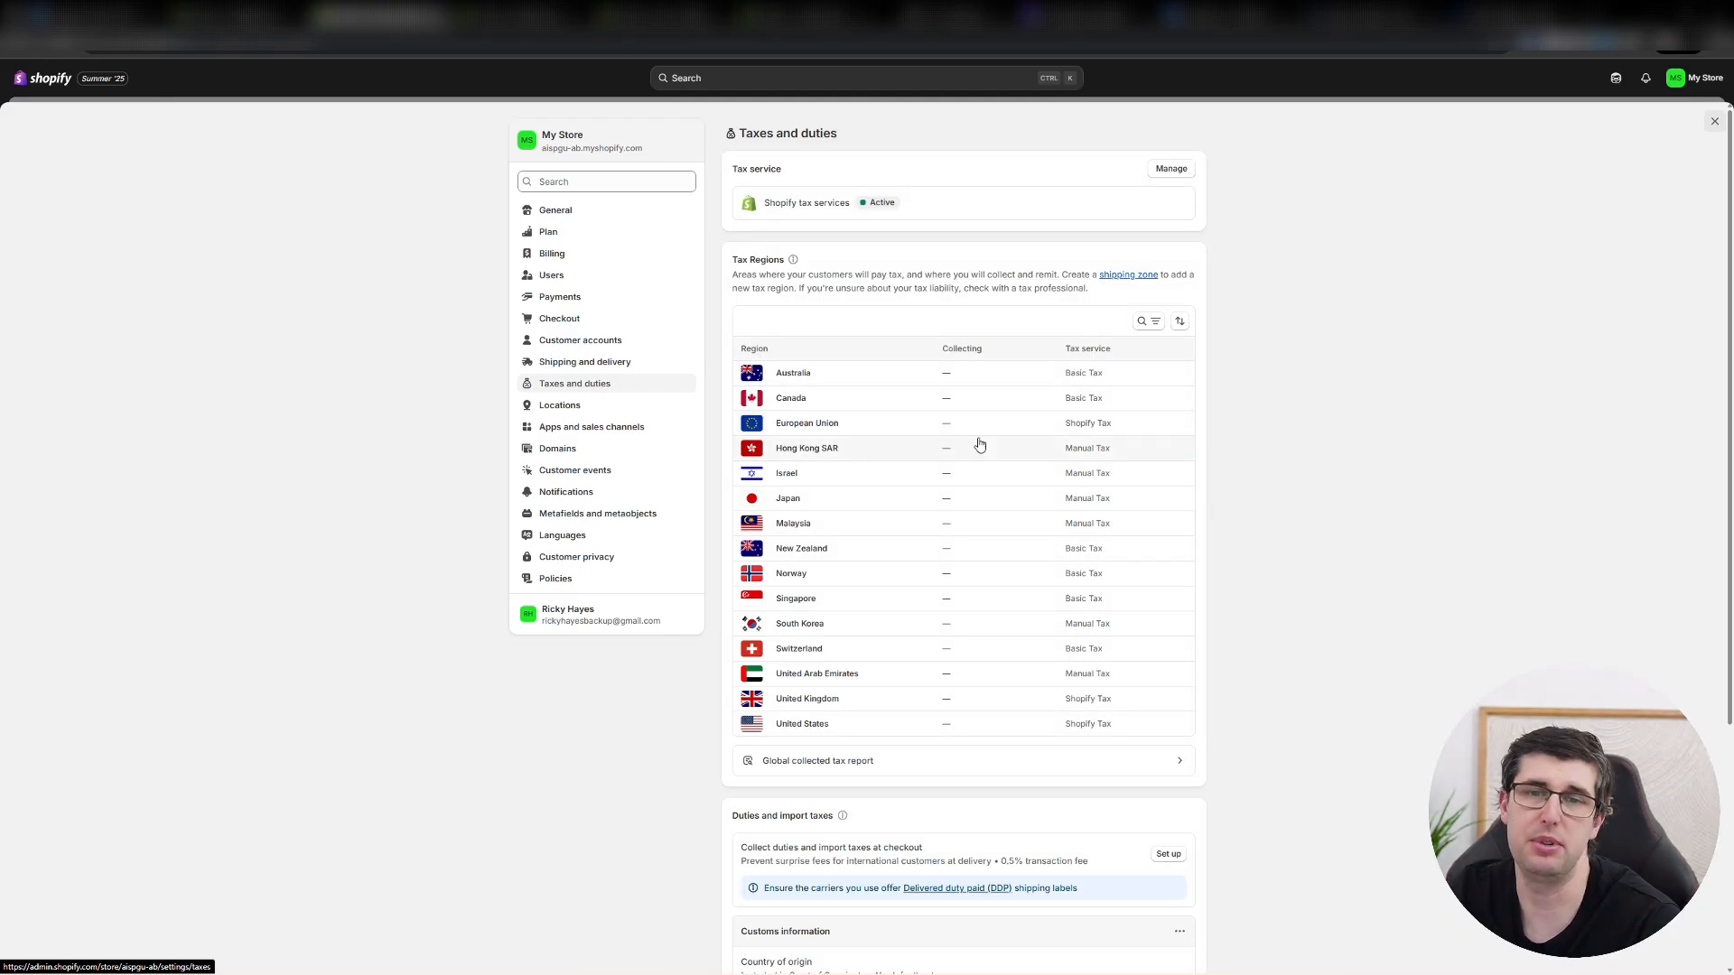
pyautogui.click(597, 406)
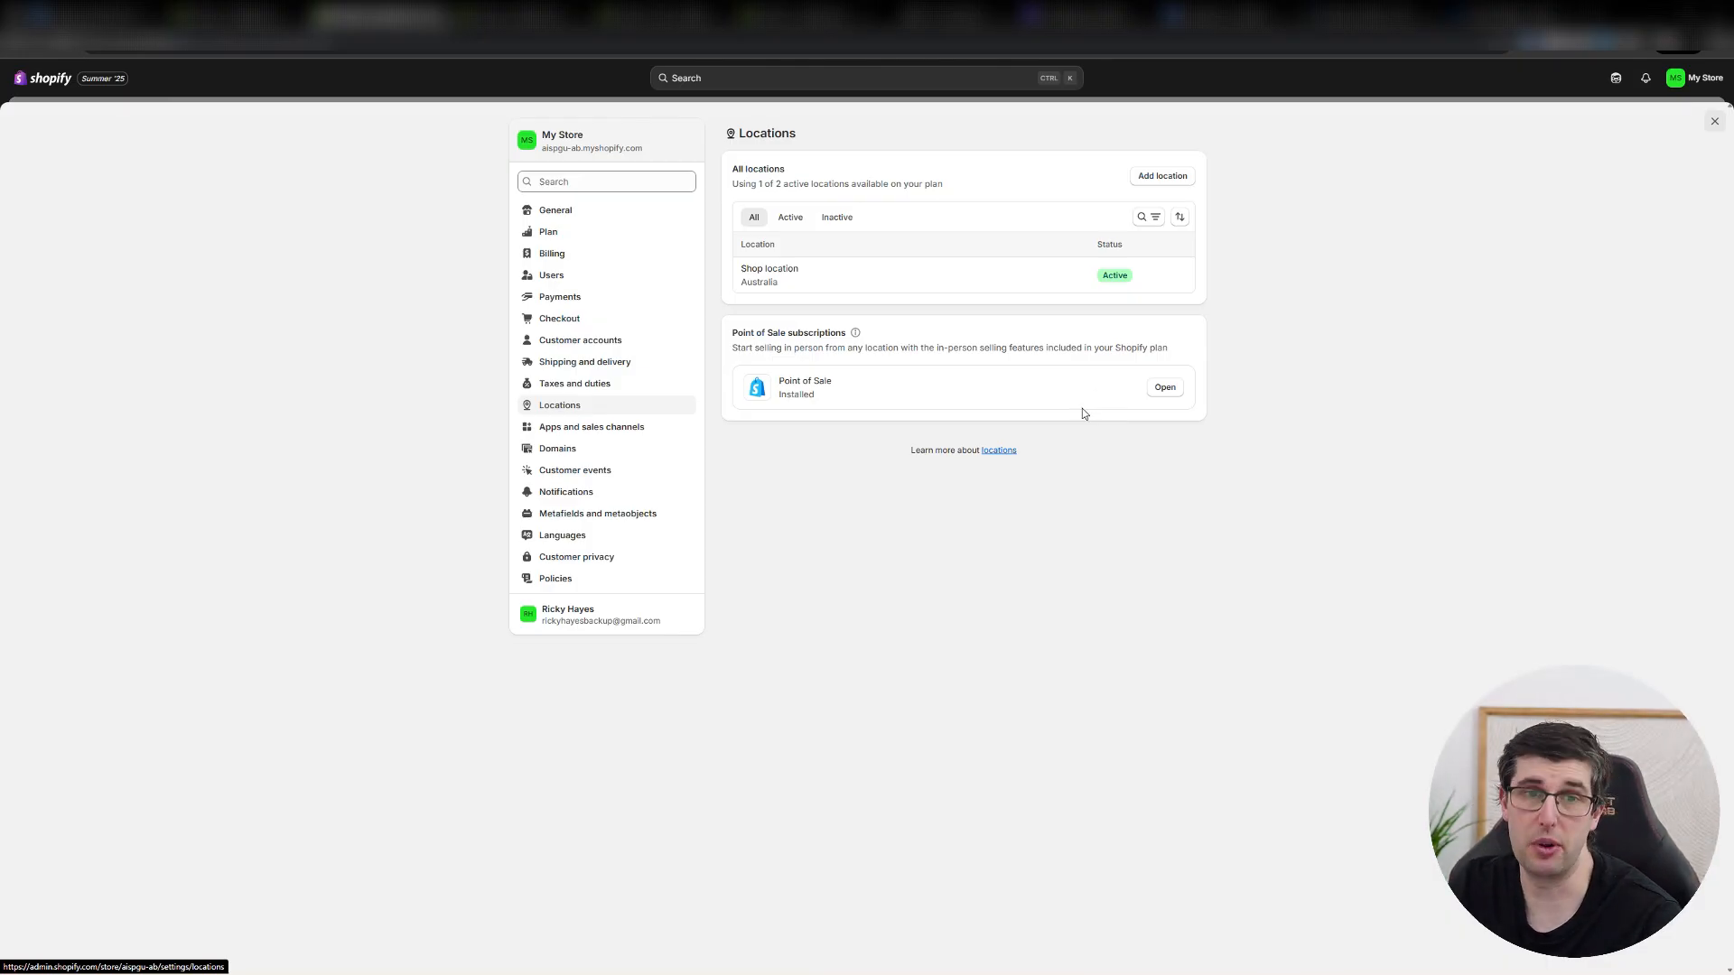
pyautogui.moveTo(752, 181); pyautogui.dragTo(920, 187)
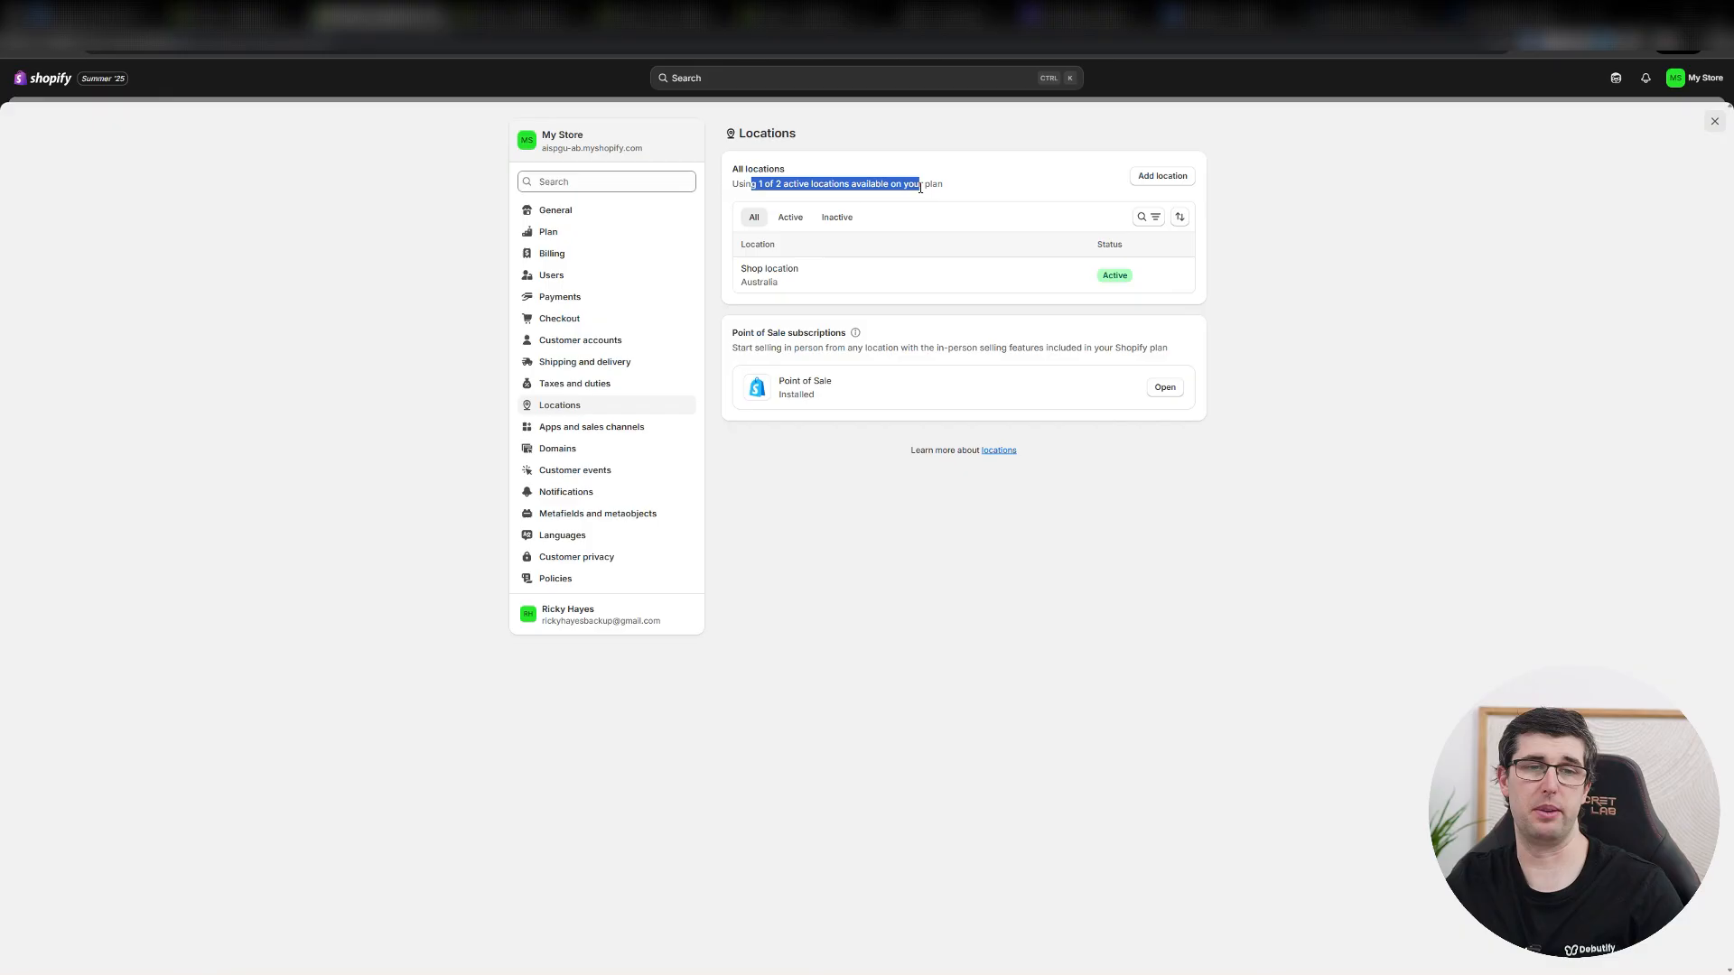
pyautogui.click(621, 432)
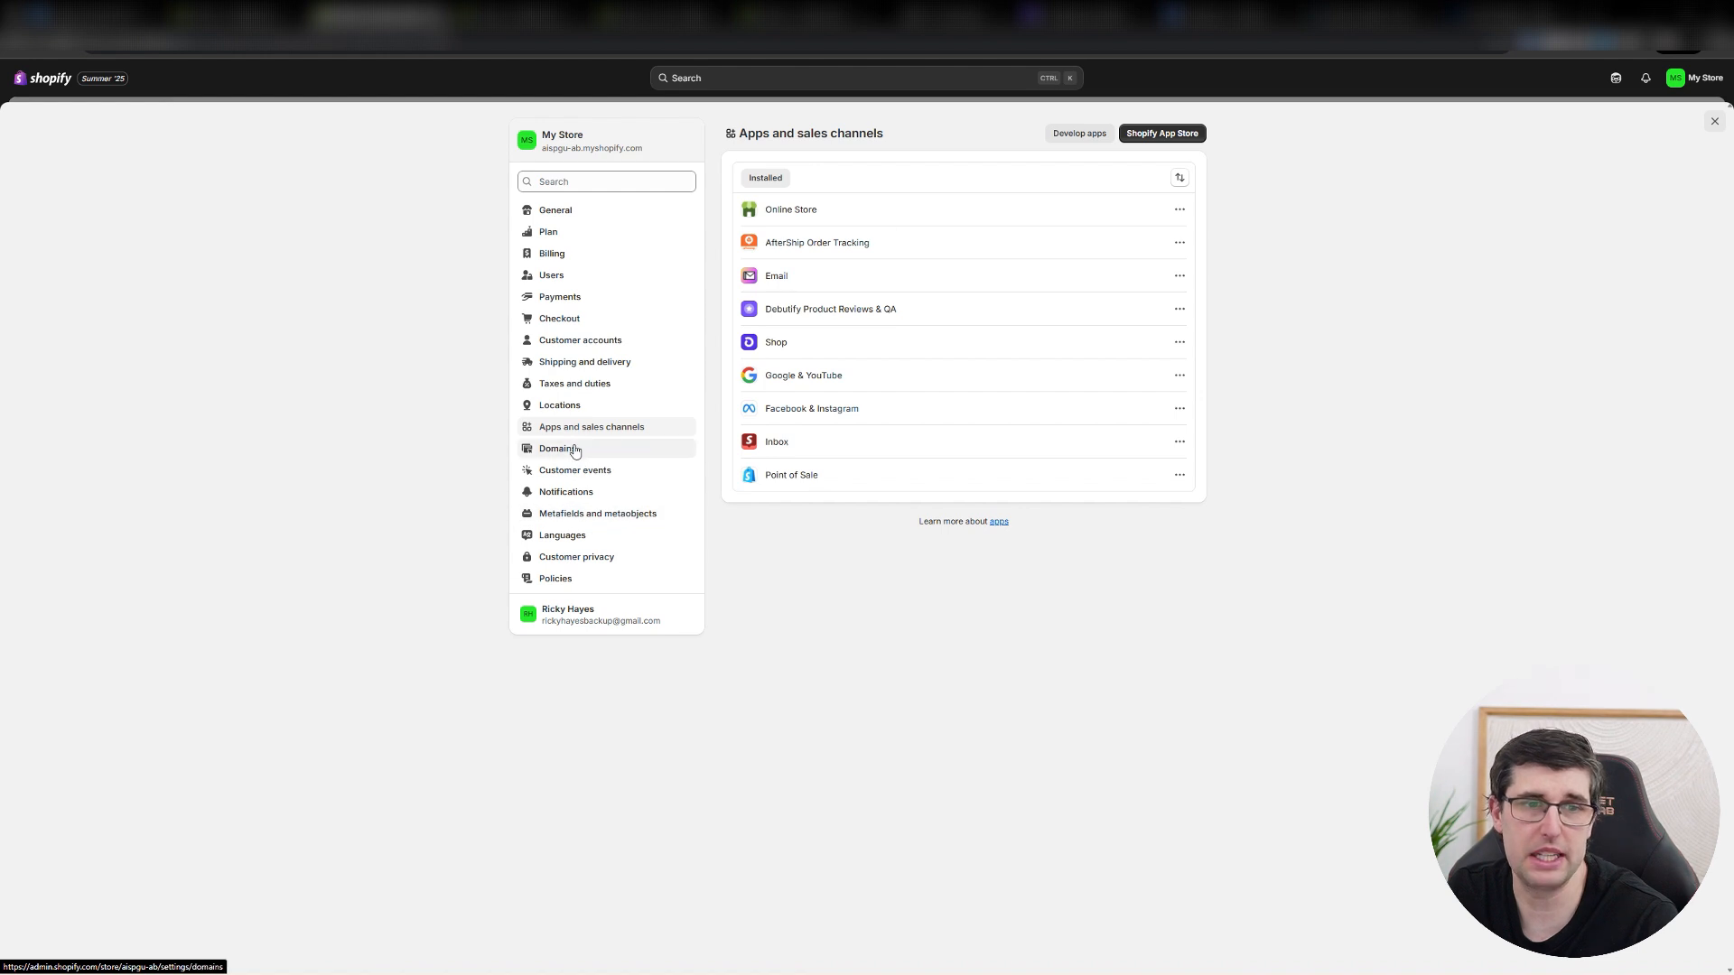
pyautogui.click(603, 447)
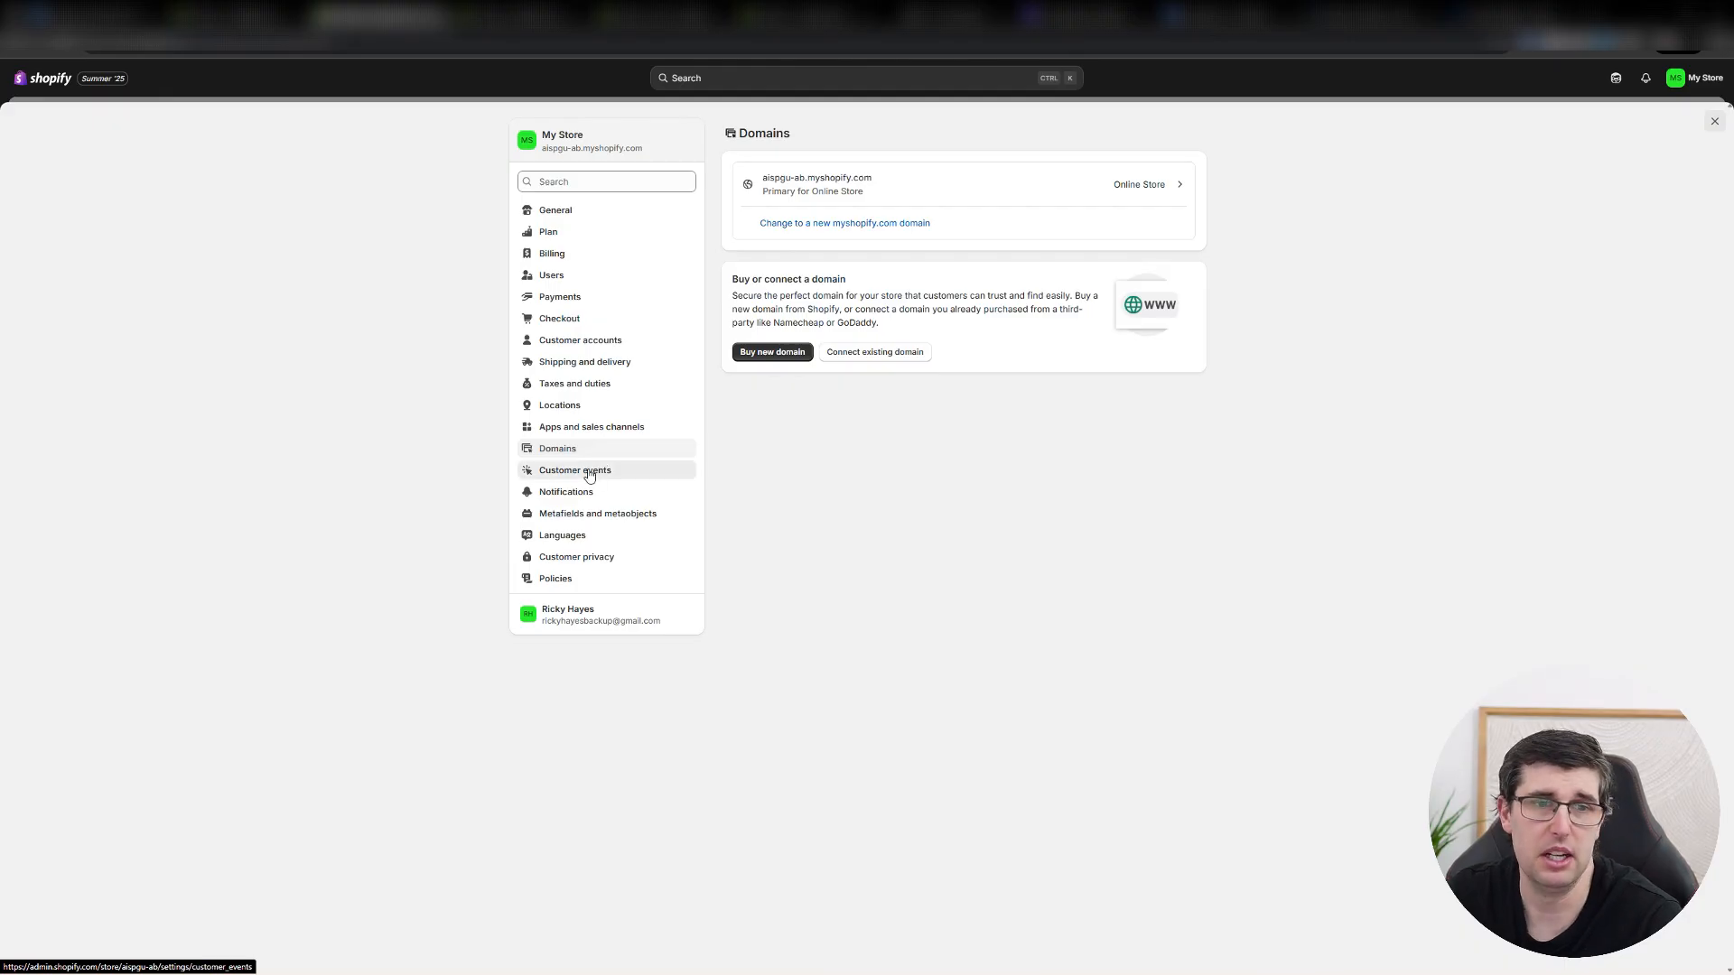
pyautogui.click(589, 471)
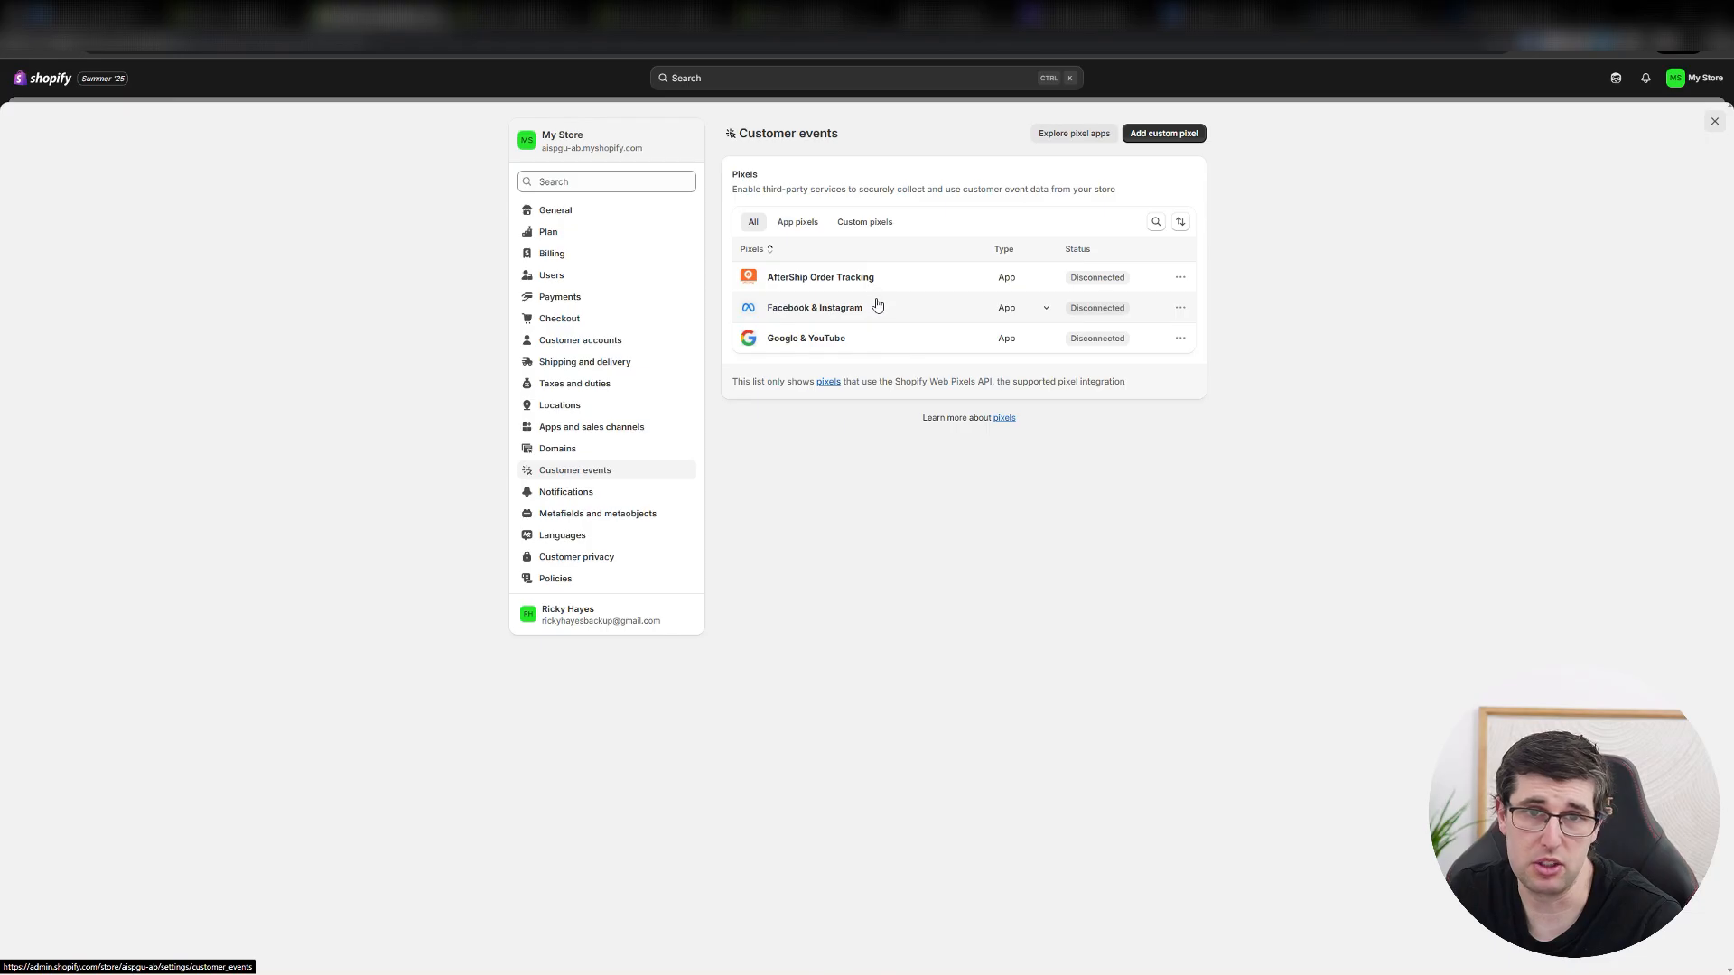
pyautogui.click(585, 498)
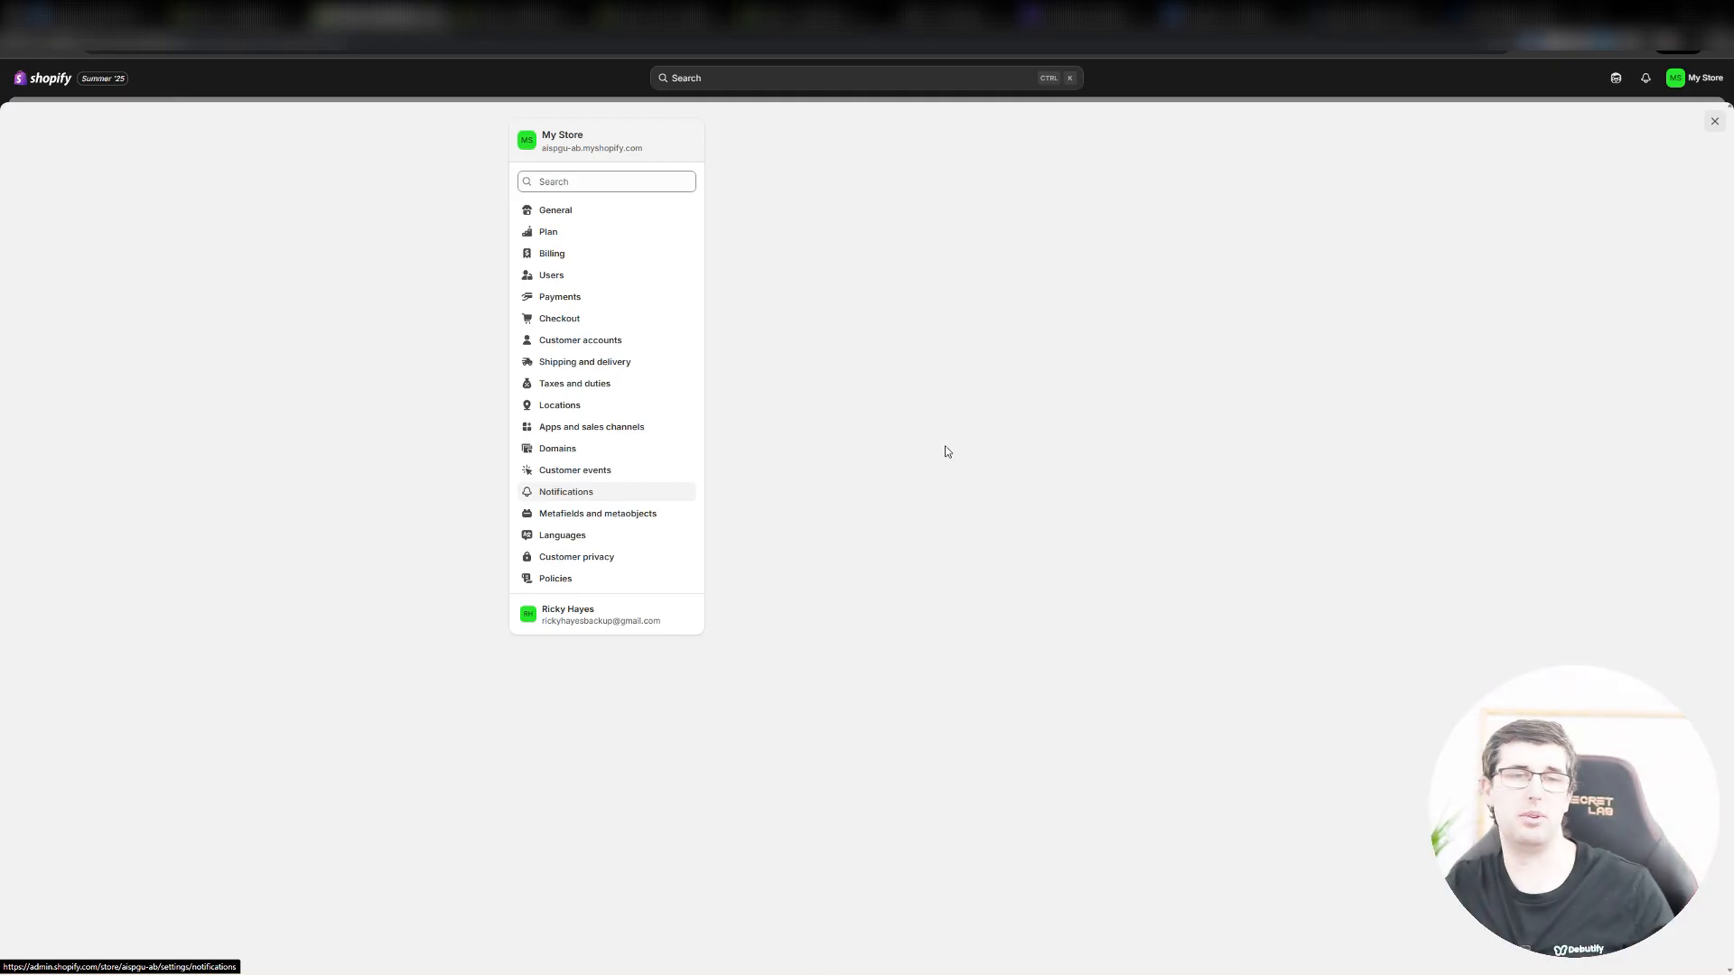
# Review the Languages and Customer privacy settings, and go on to the store's Policies.
pyautogui.click(586, 538)
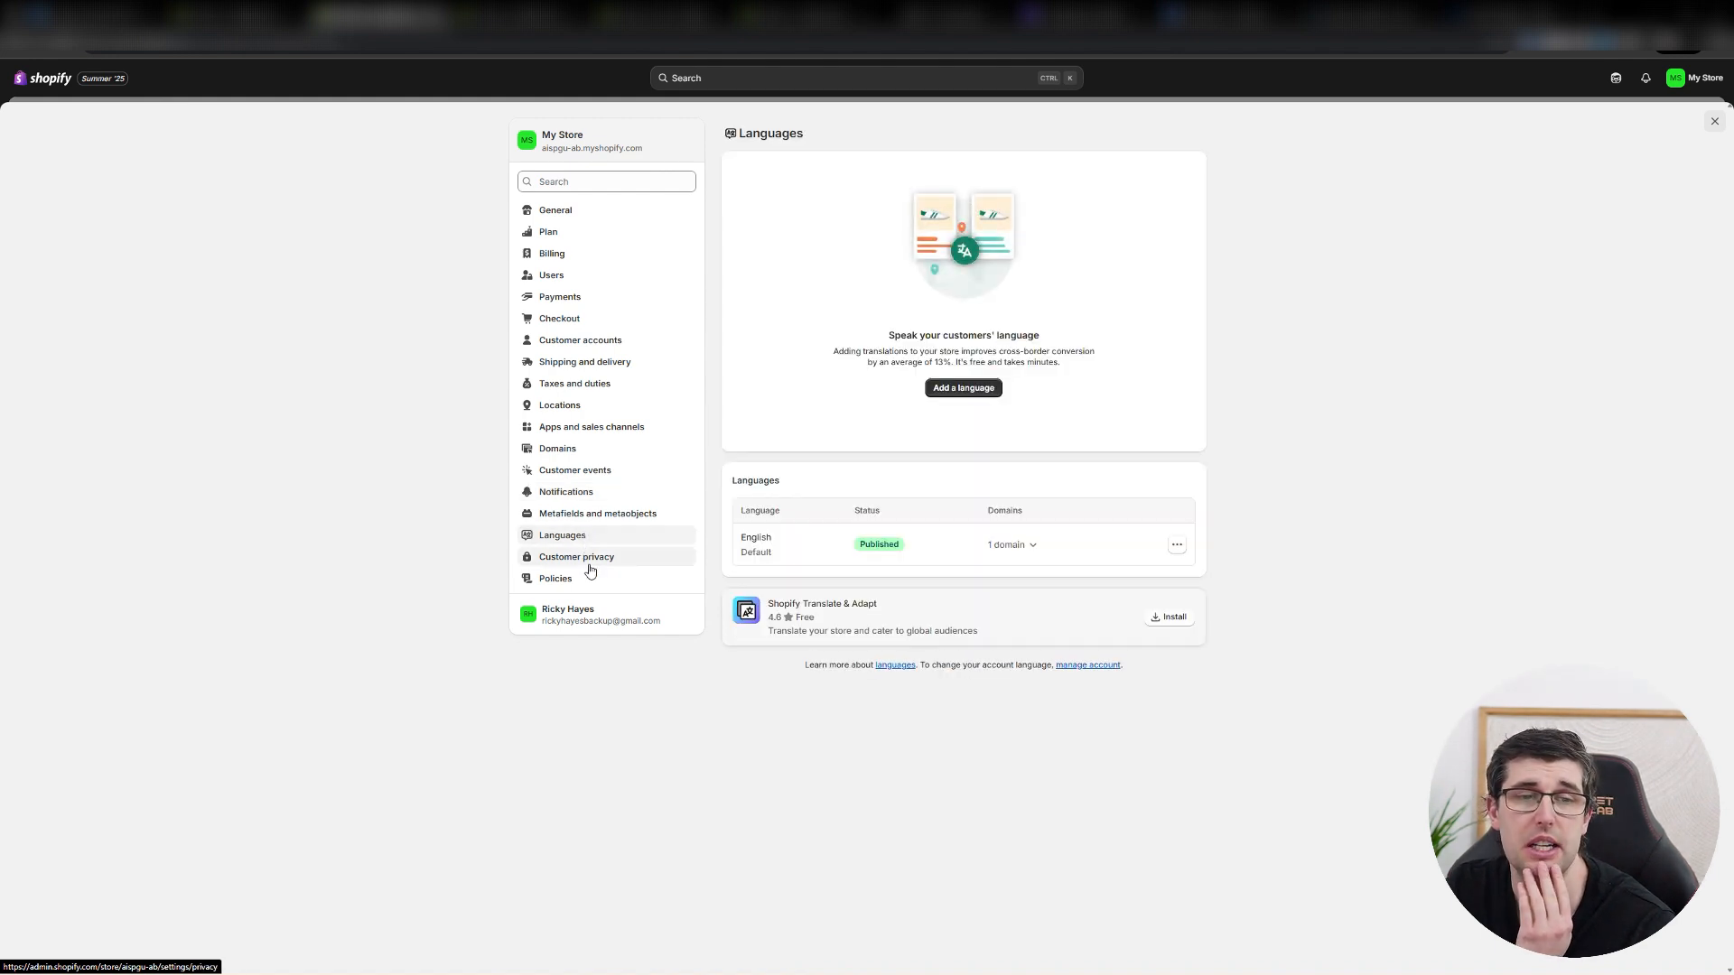
pyautogui.click(590, 565)
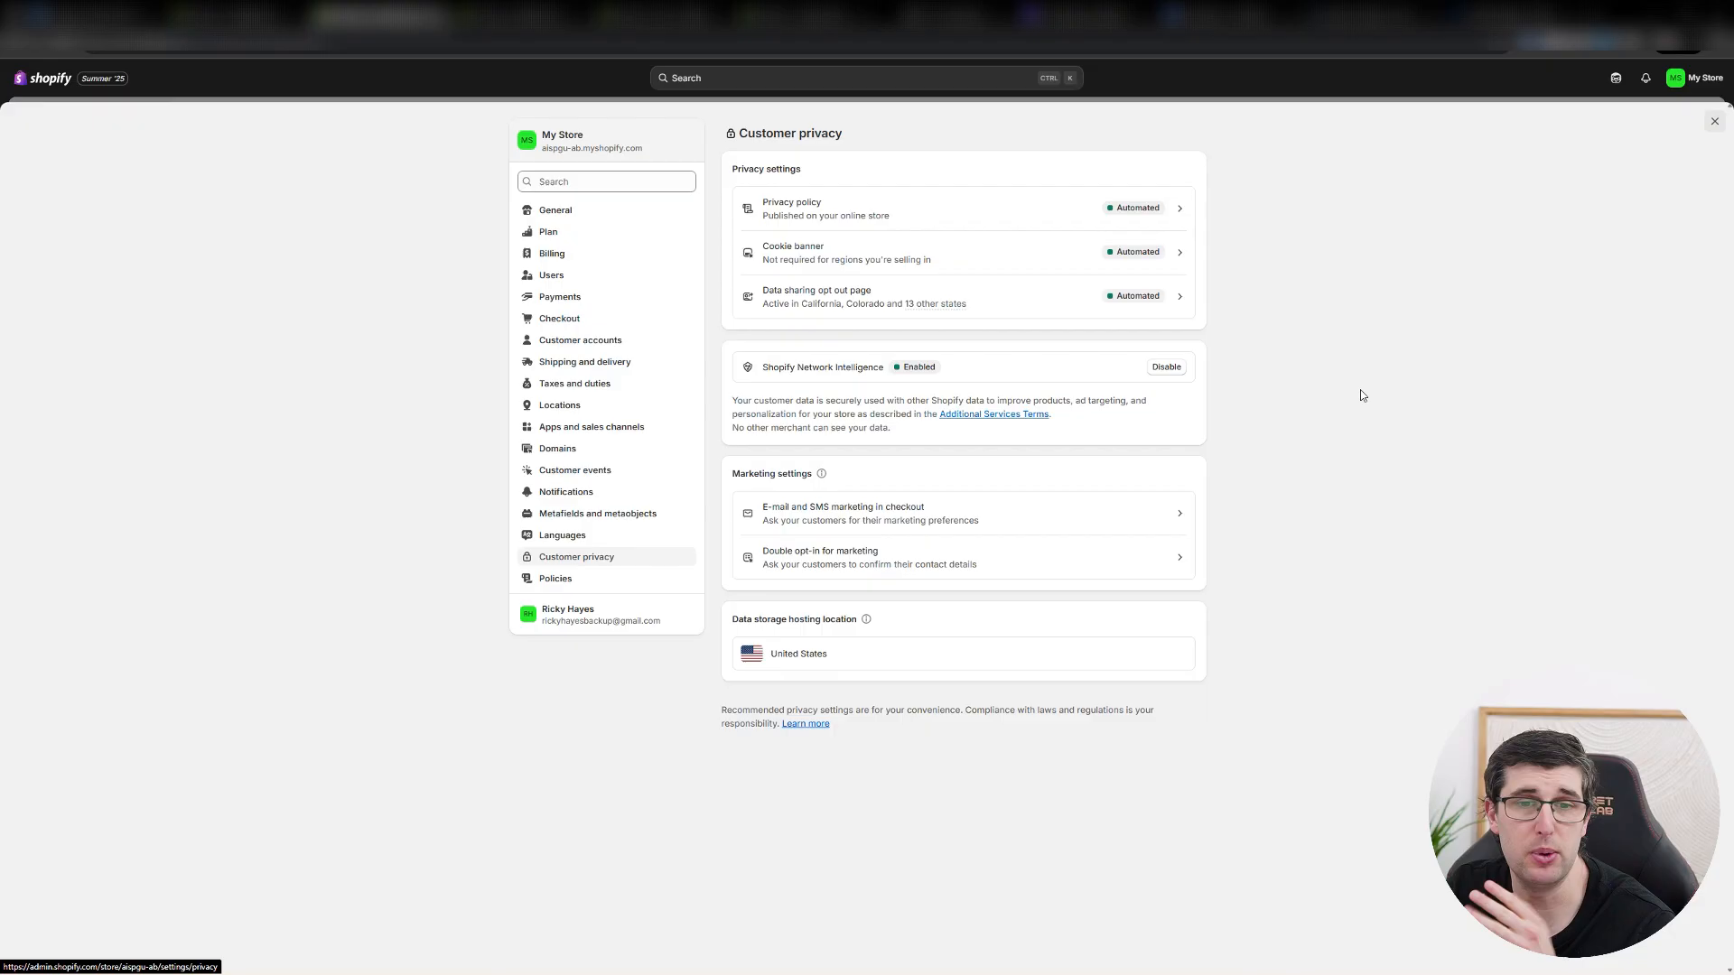
pyautogui.click(563, 587)
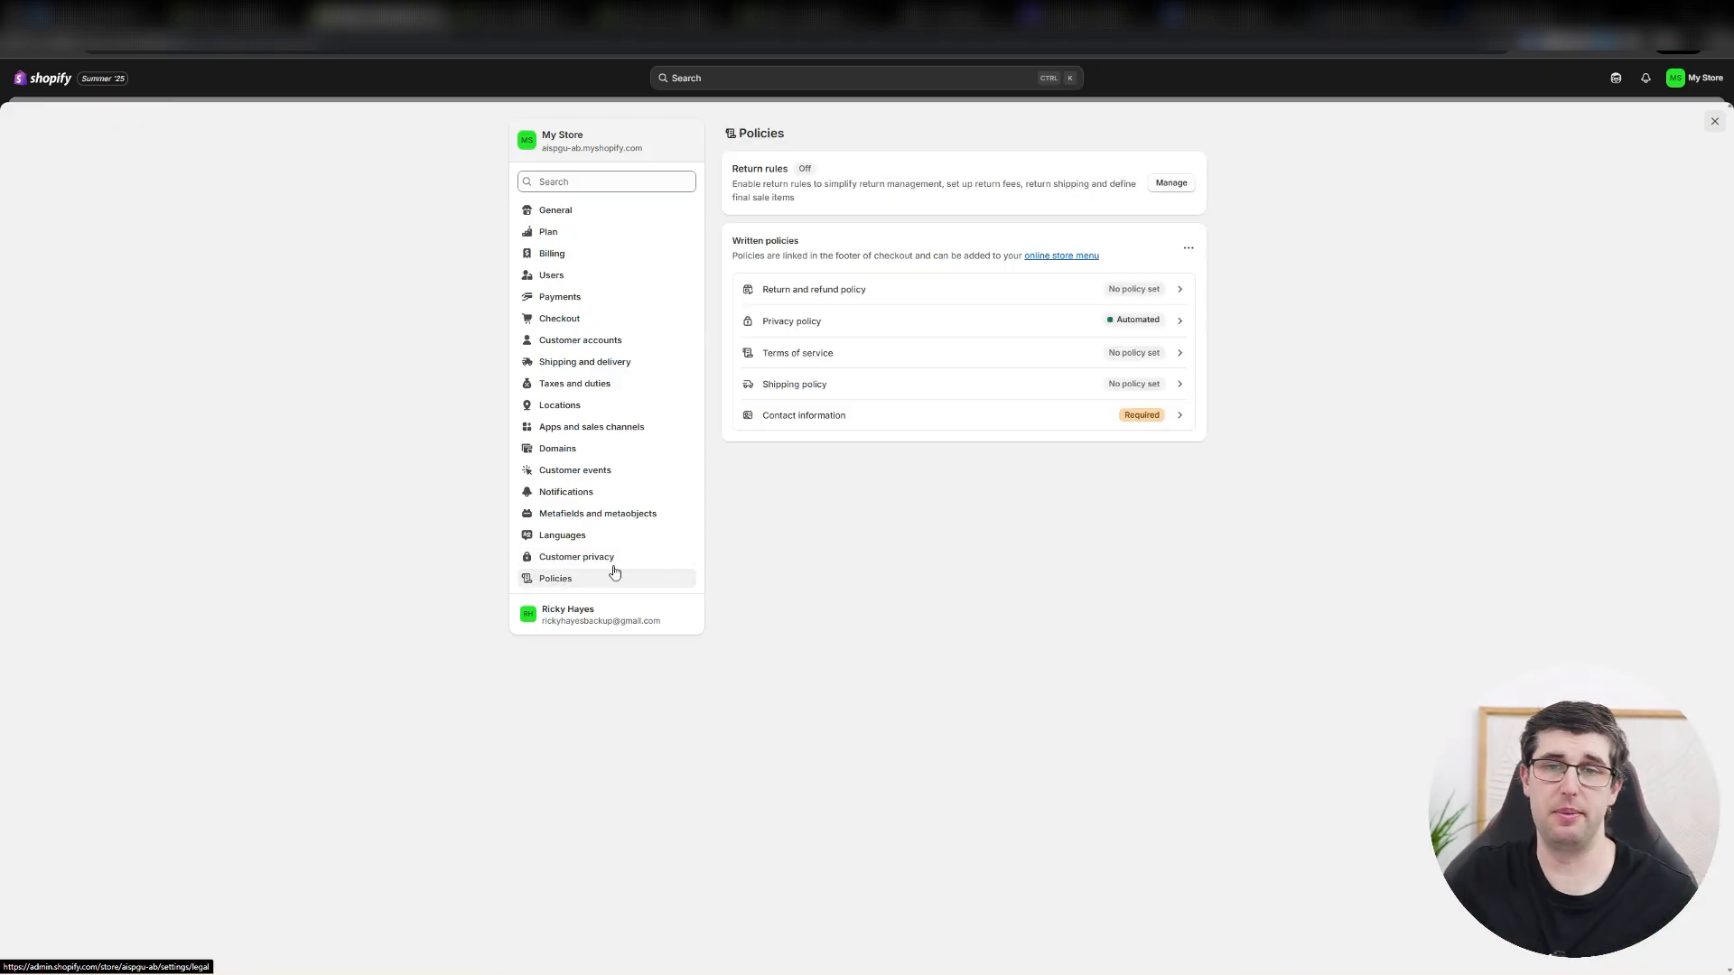
# Insert the ready-made template into the Terms of service policy and publish it.
pyautogui.click(847, 351)
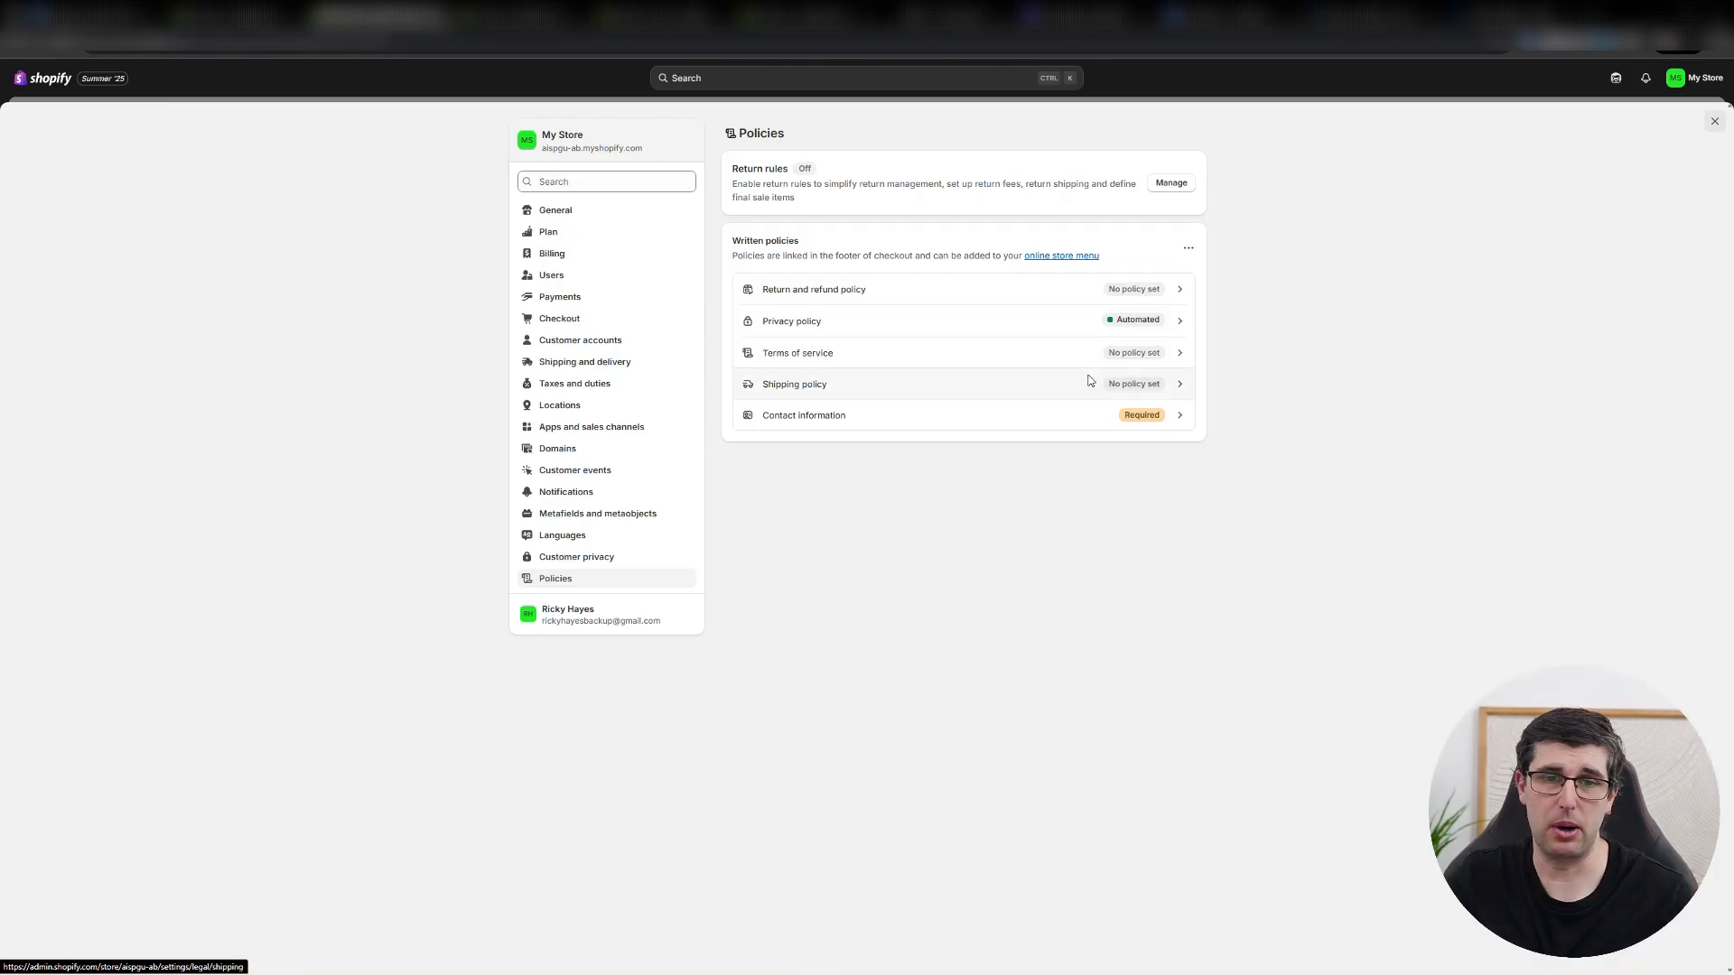
pyautogui.click(1039, 442)
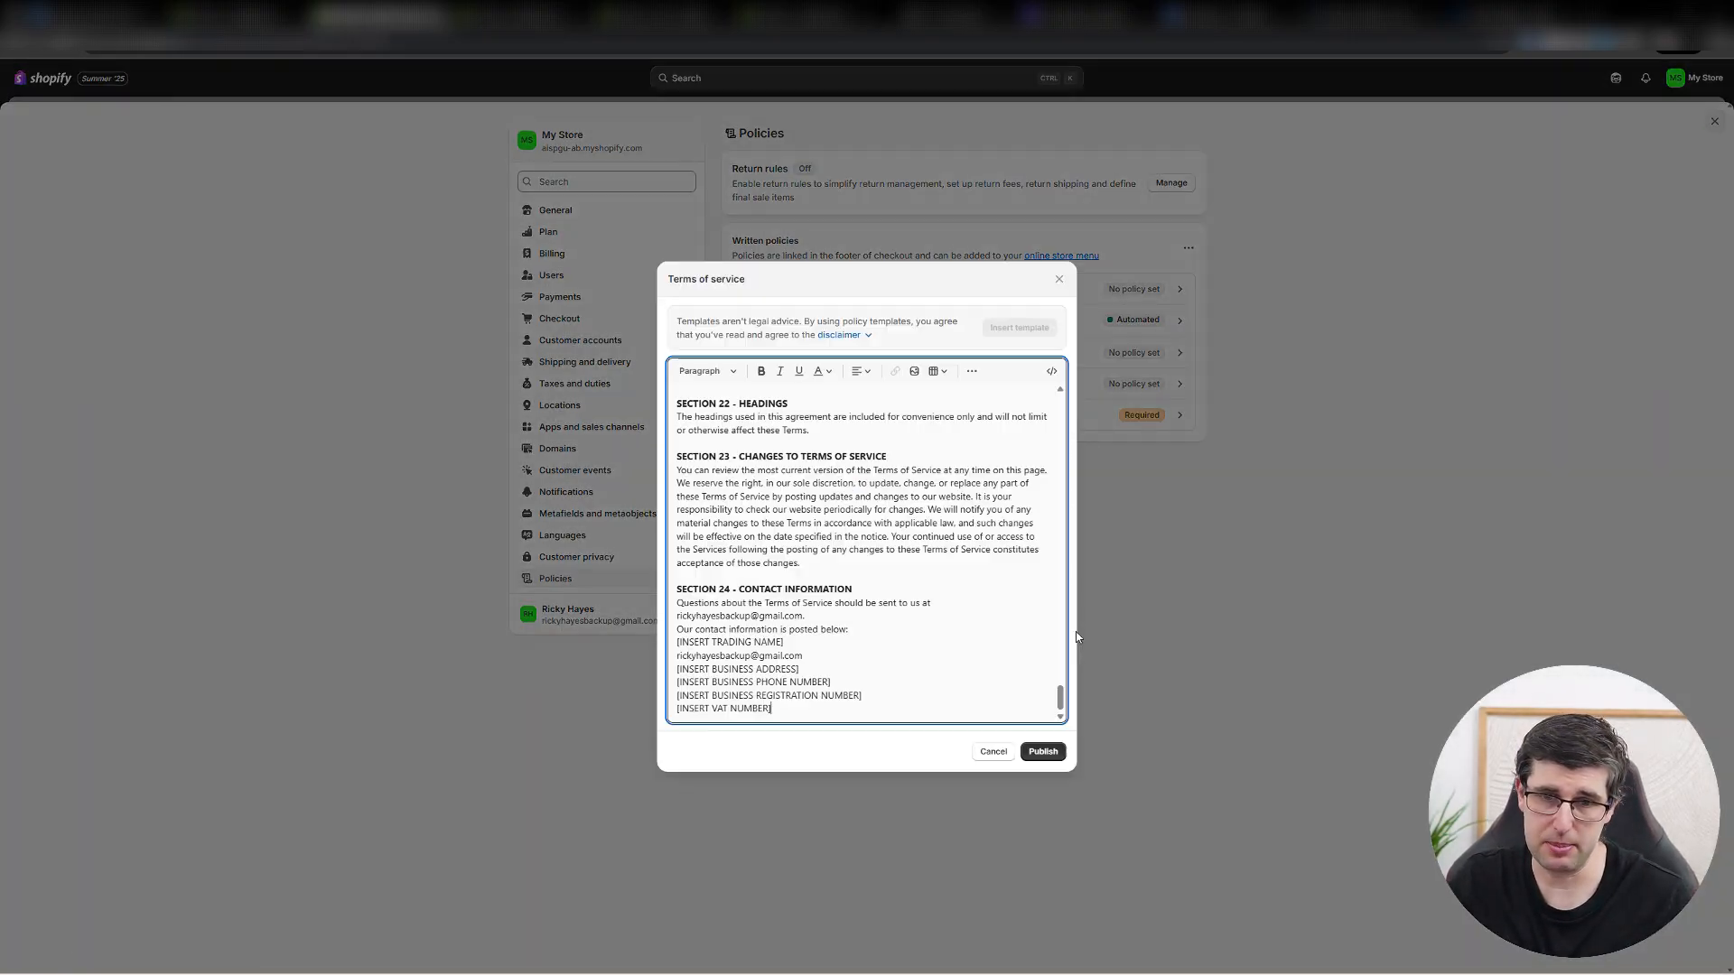
pyautogui.click(1050, 752)
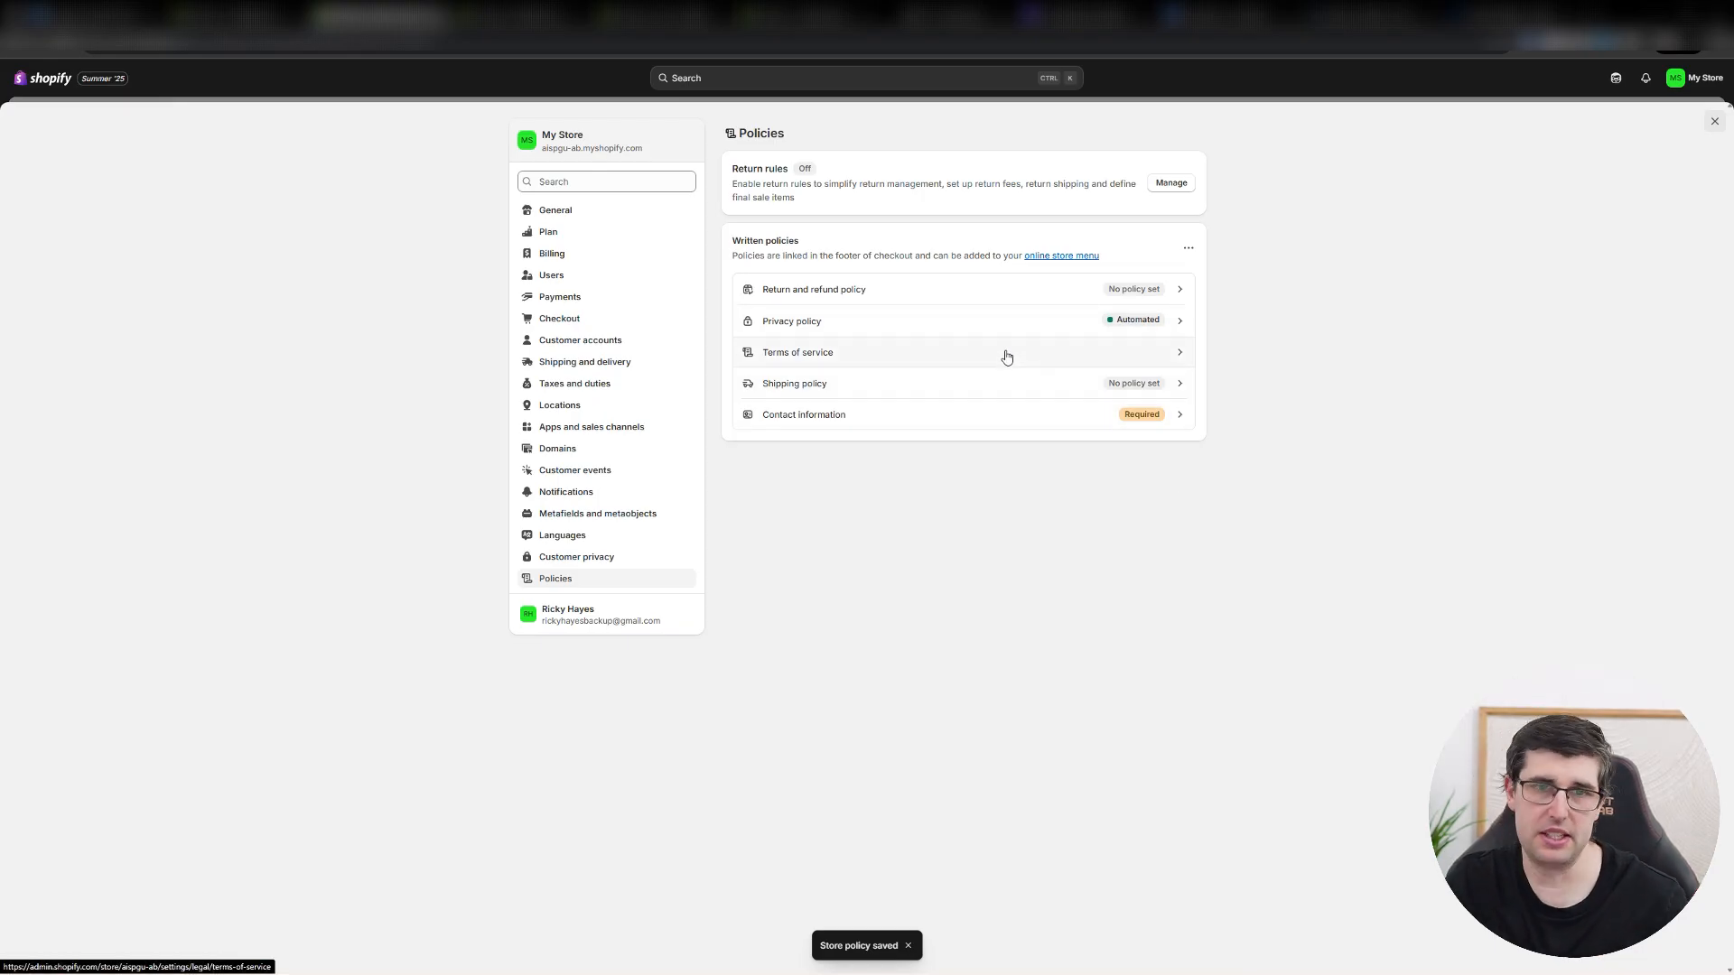
# Leave the settings, add a Terms of Service item linked to that policy to the Footer menu, and save the menu.
pyautogui.click(1713, 123)
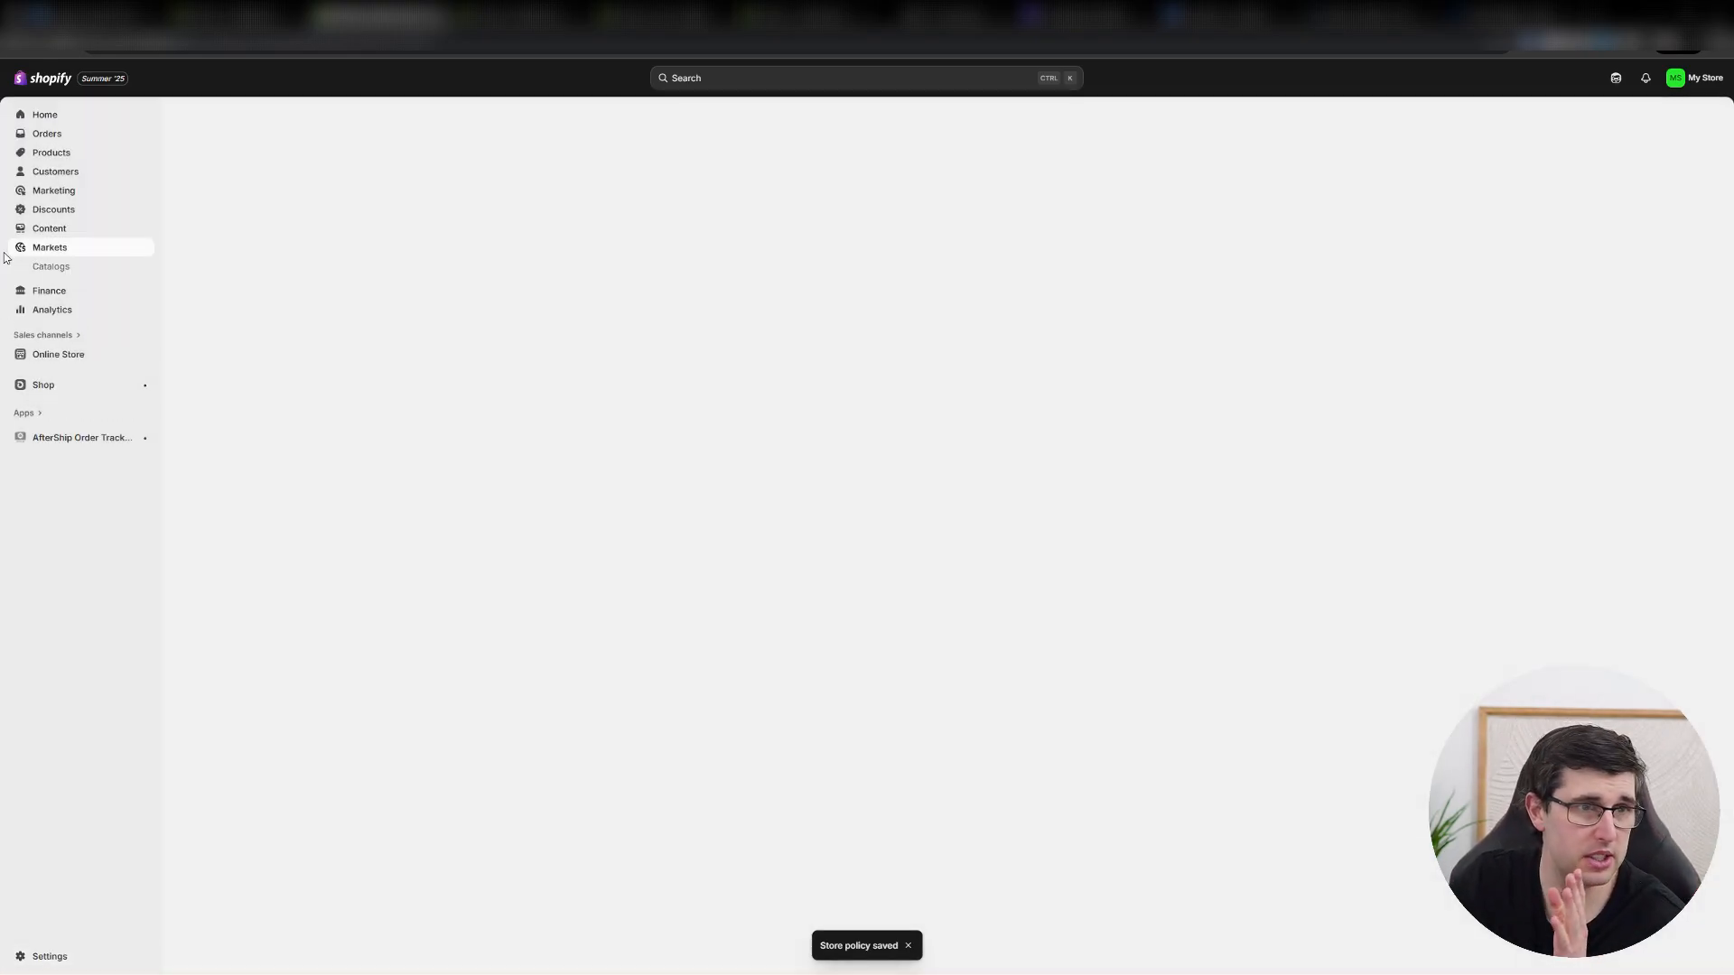
pyautogui.click(49, 228)
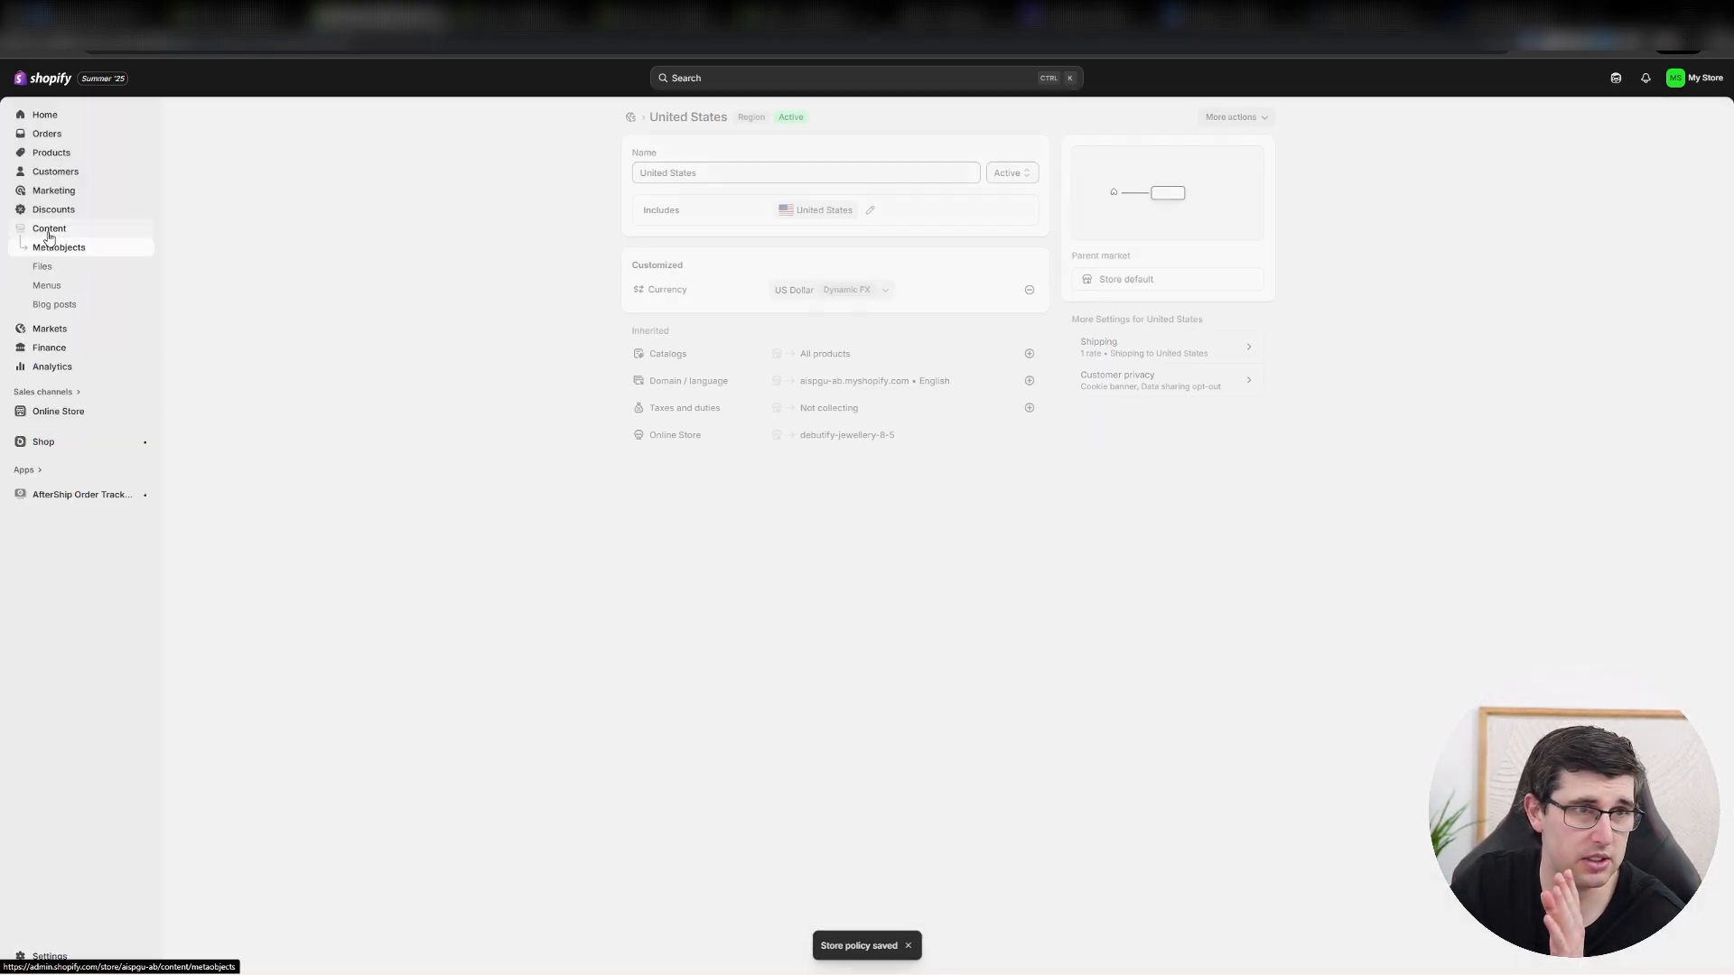
pyautogui.click(46, 285)
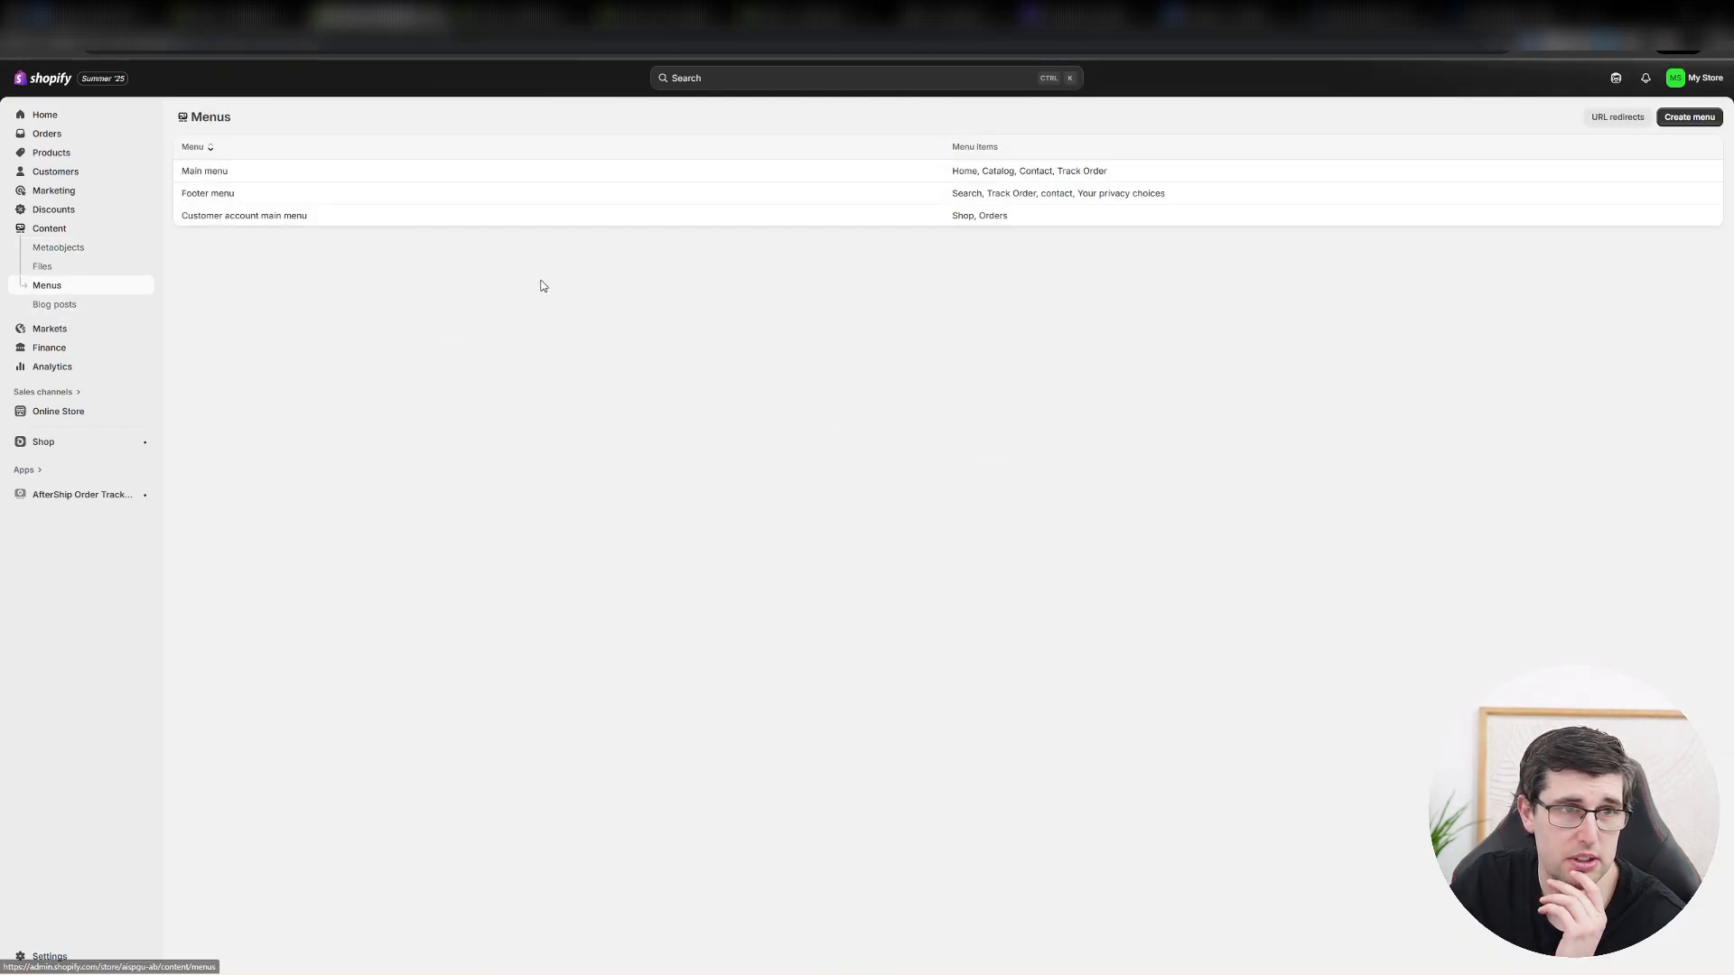
pyautogui.click(253, 193)
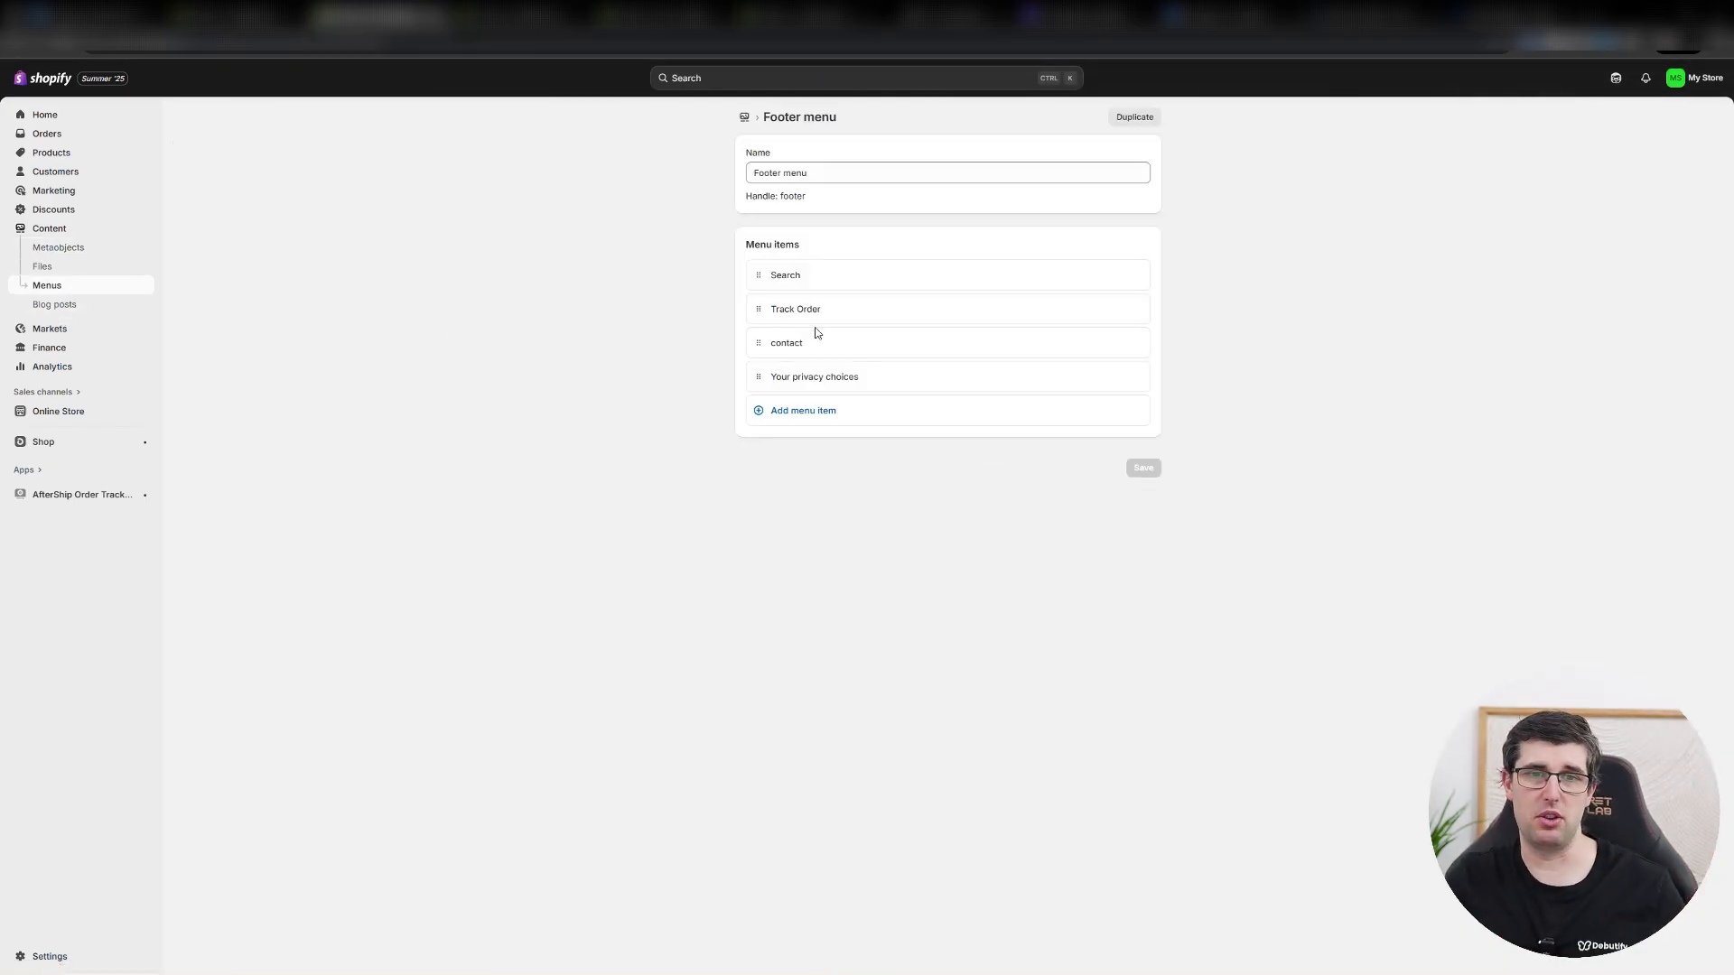
pyautogui.click(778, 410)
pyautogui.click(995, 432)
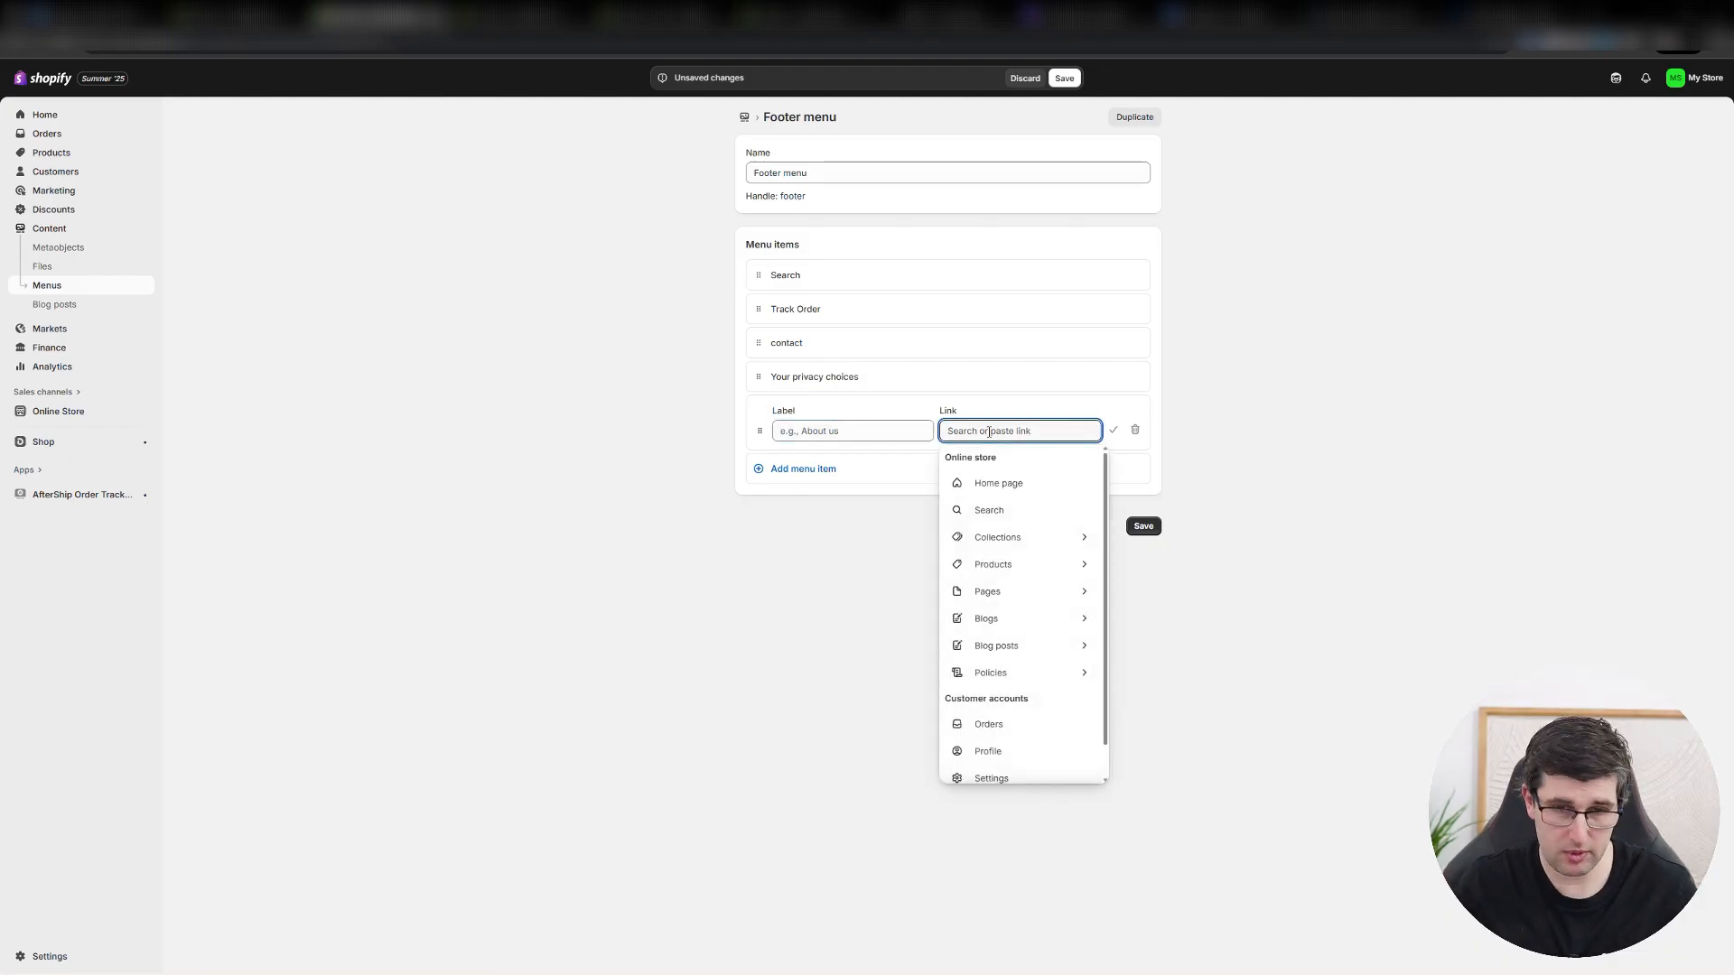
pyautogui.write('terms')
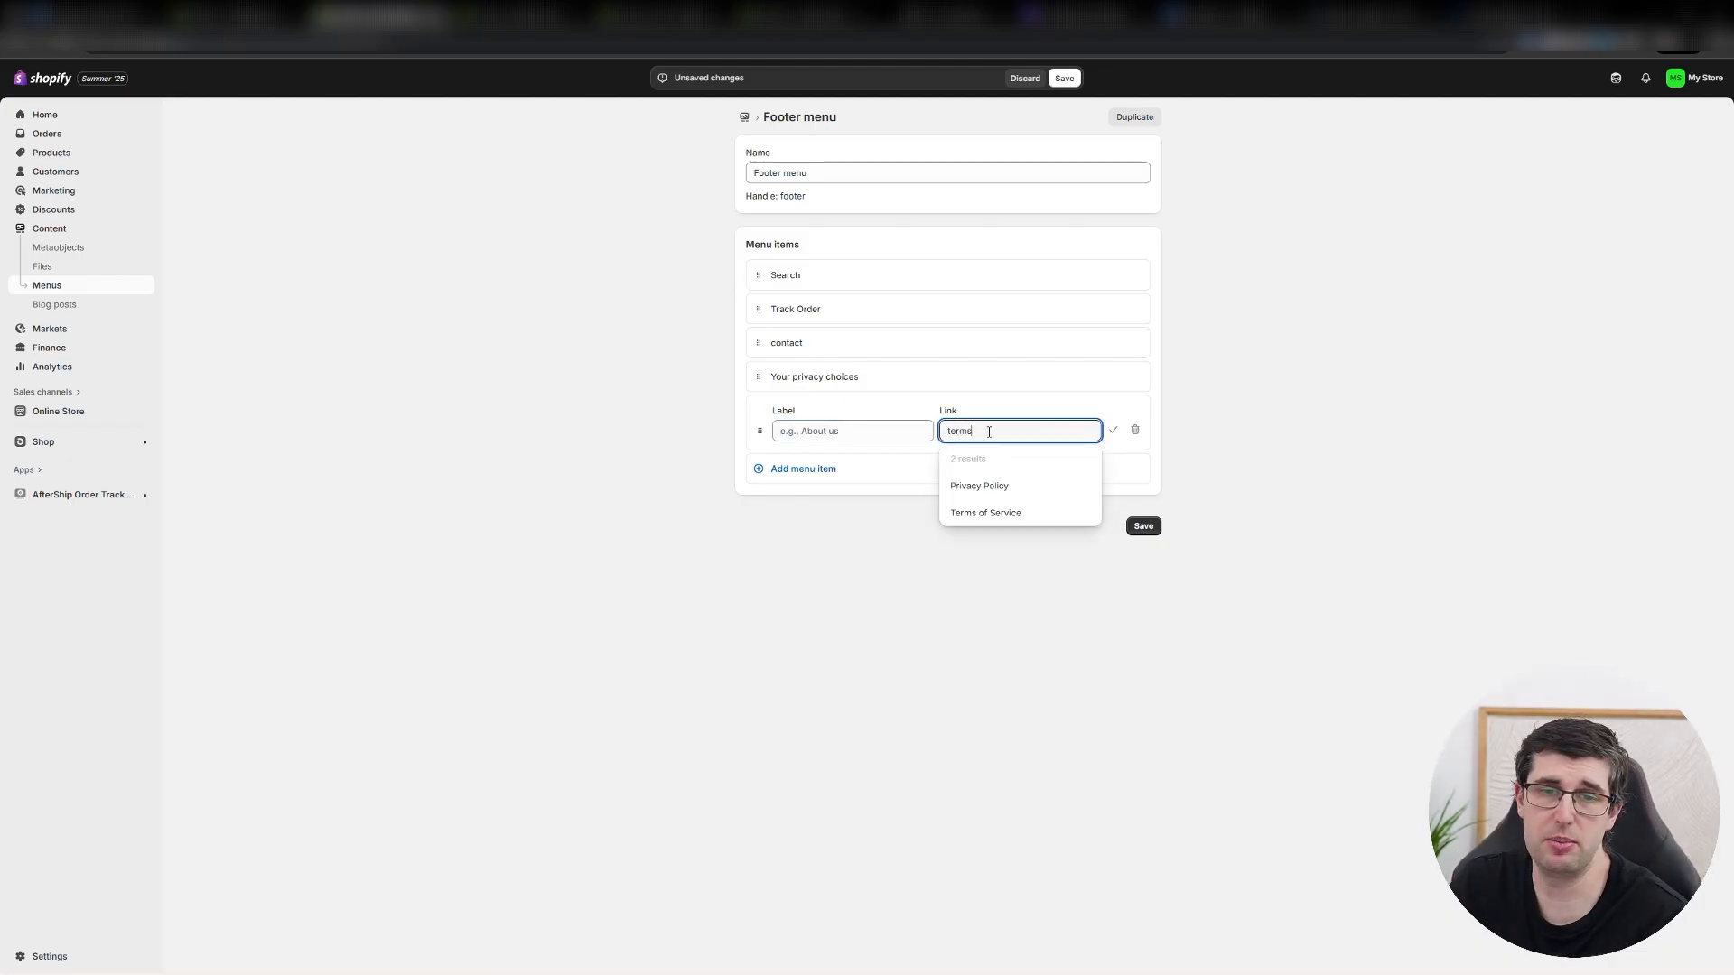
pyautogui.click(985, 514)
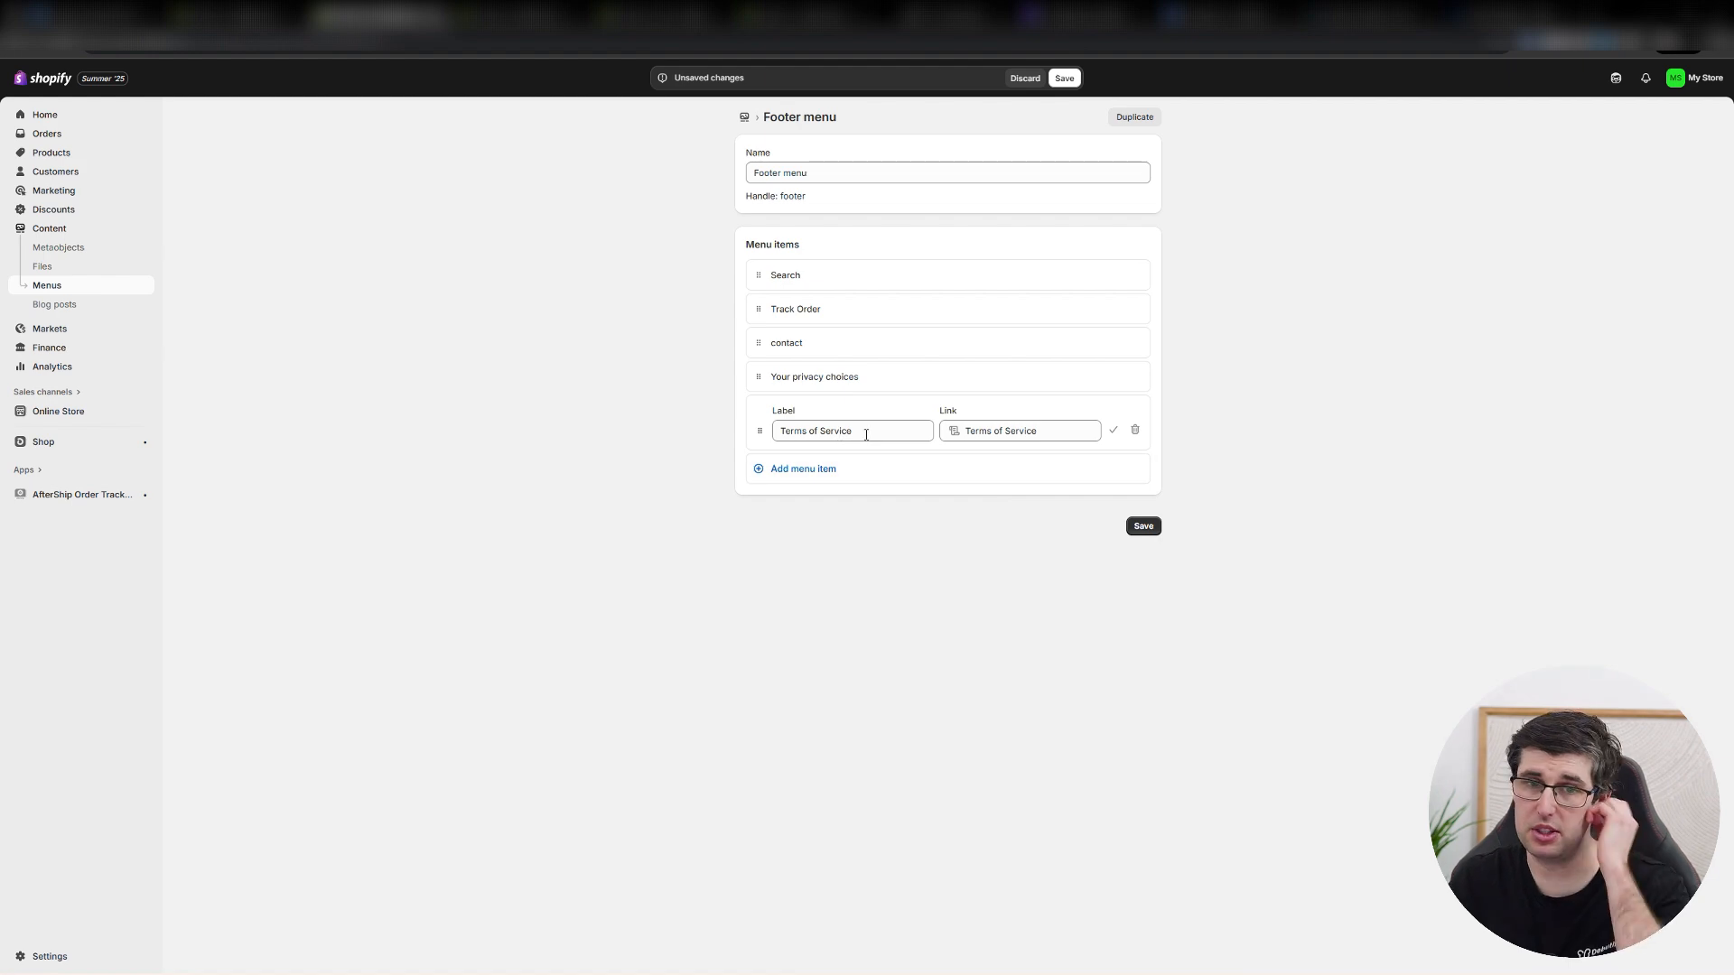
pyautogui.click(1145, 529)
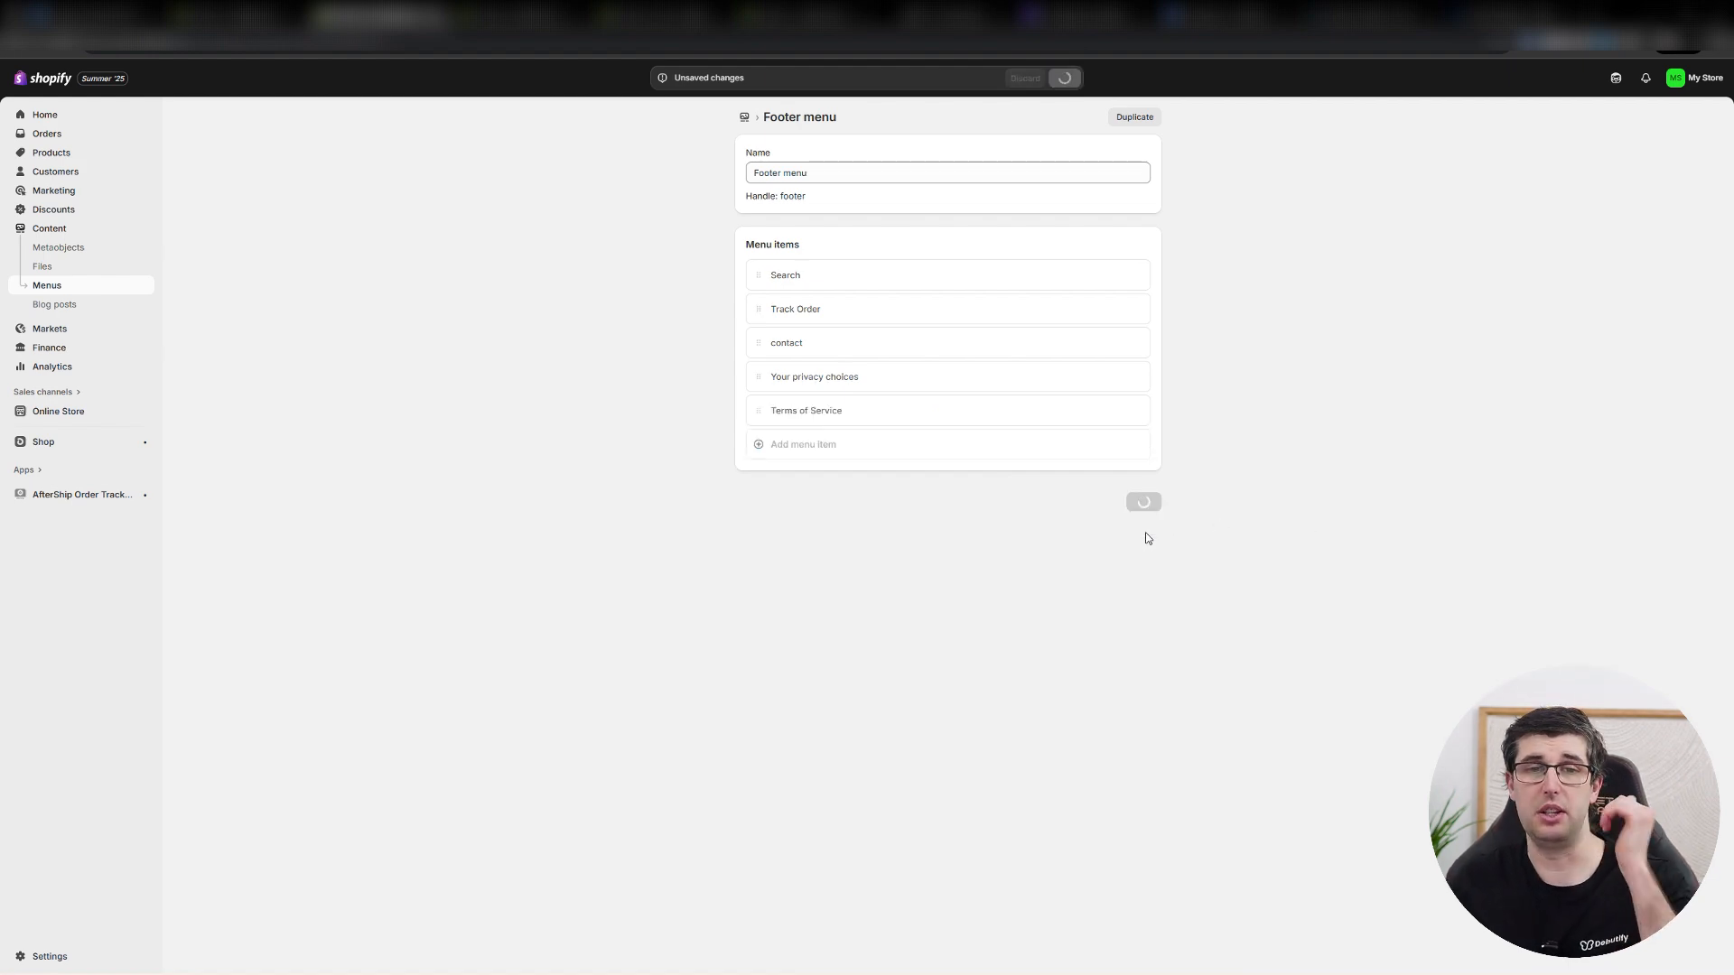
pyautogui.click(839, 450)
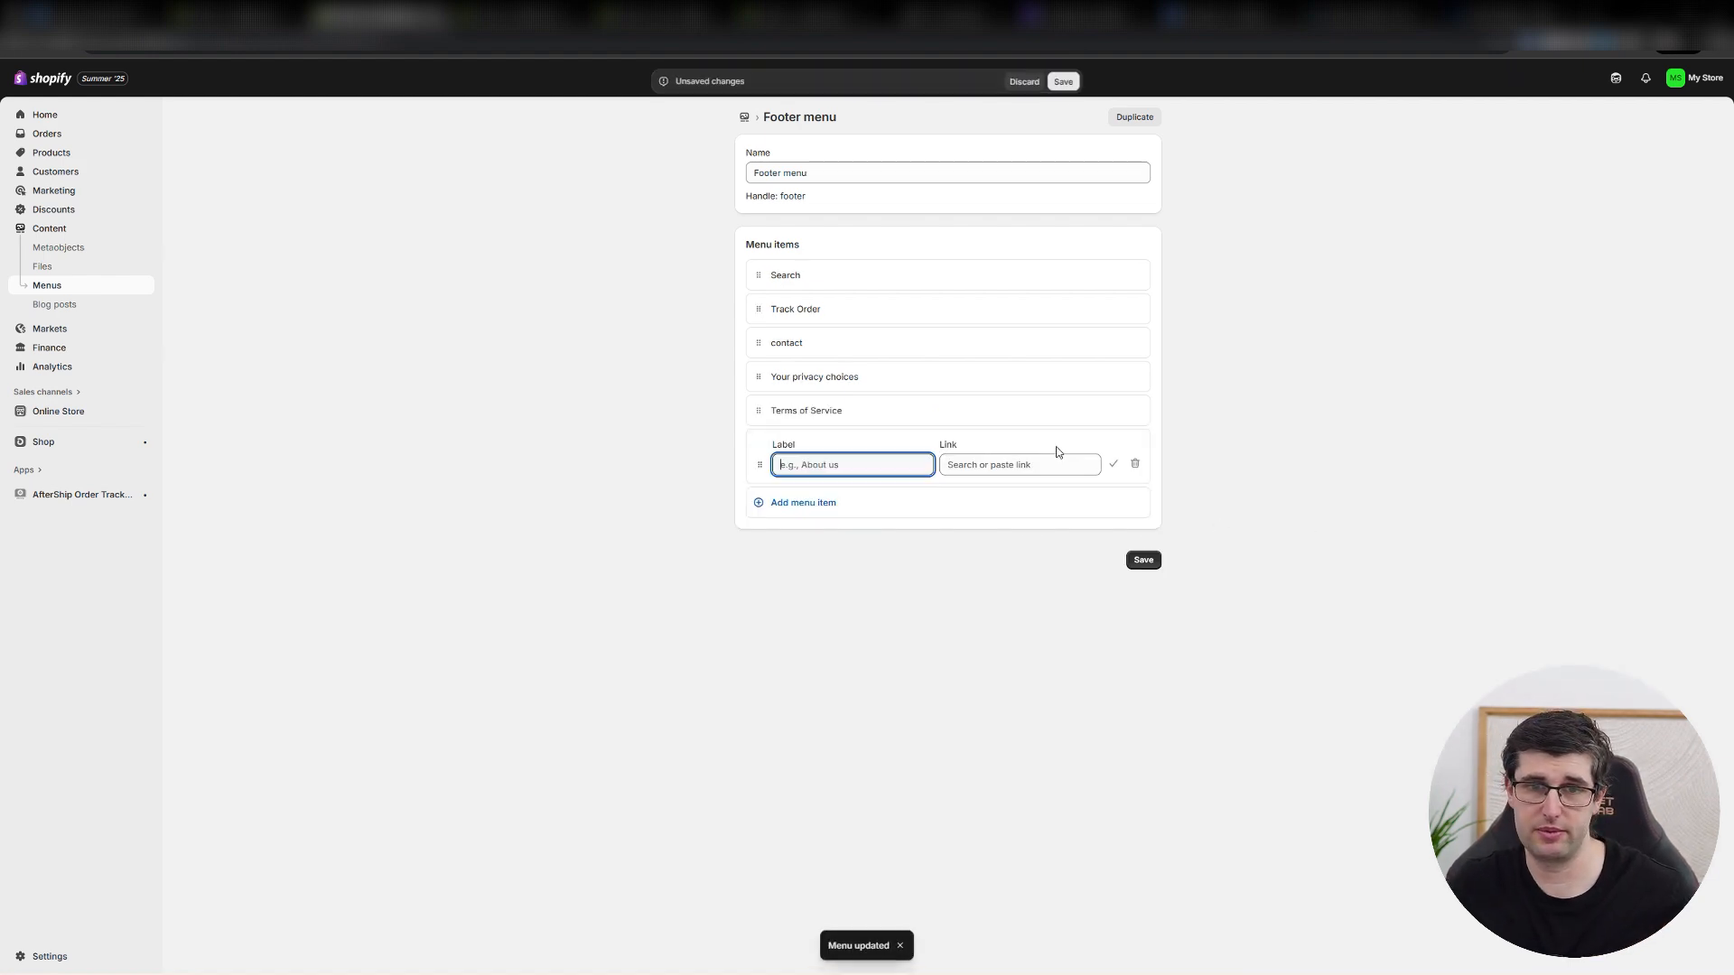
pyautogui.click(1011, 463)
pyautogui.write('privac')
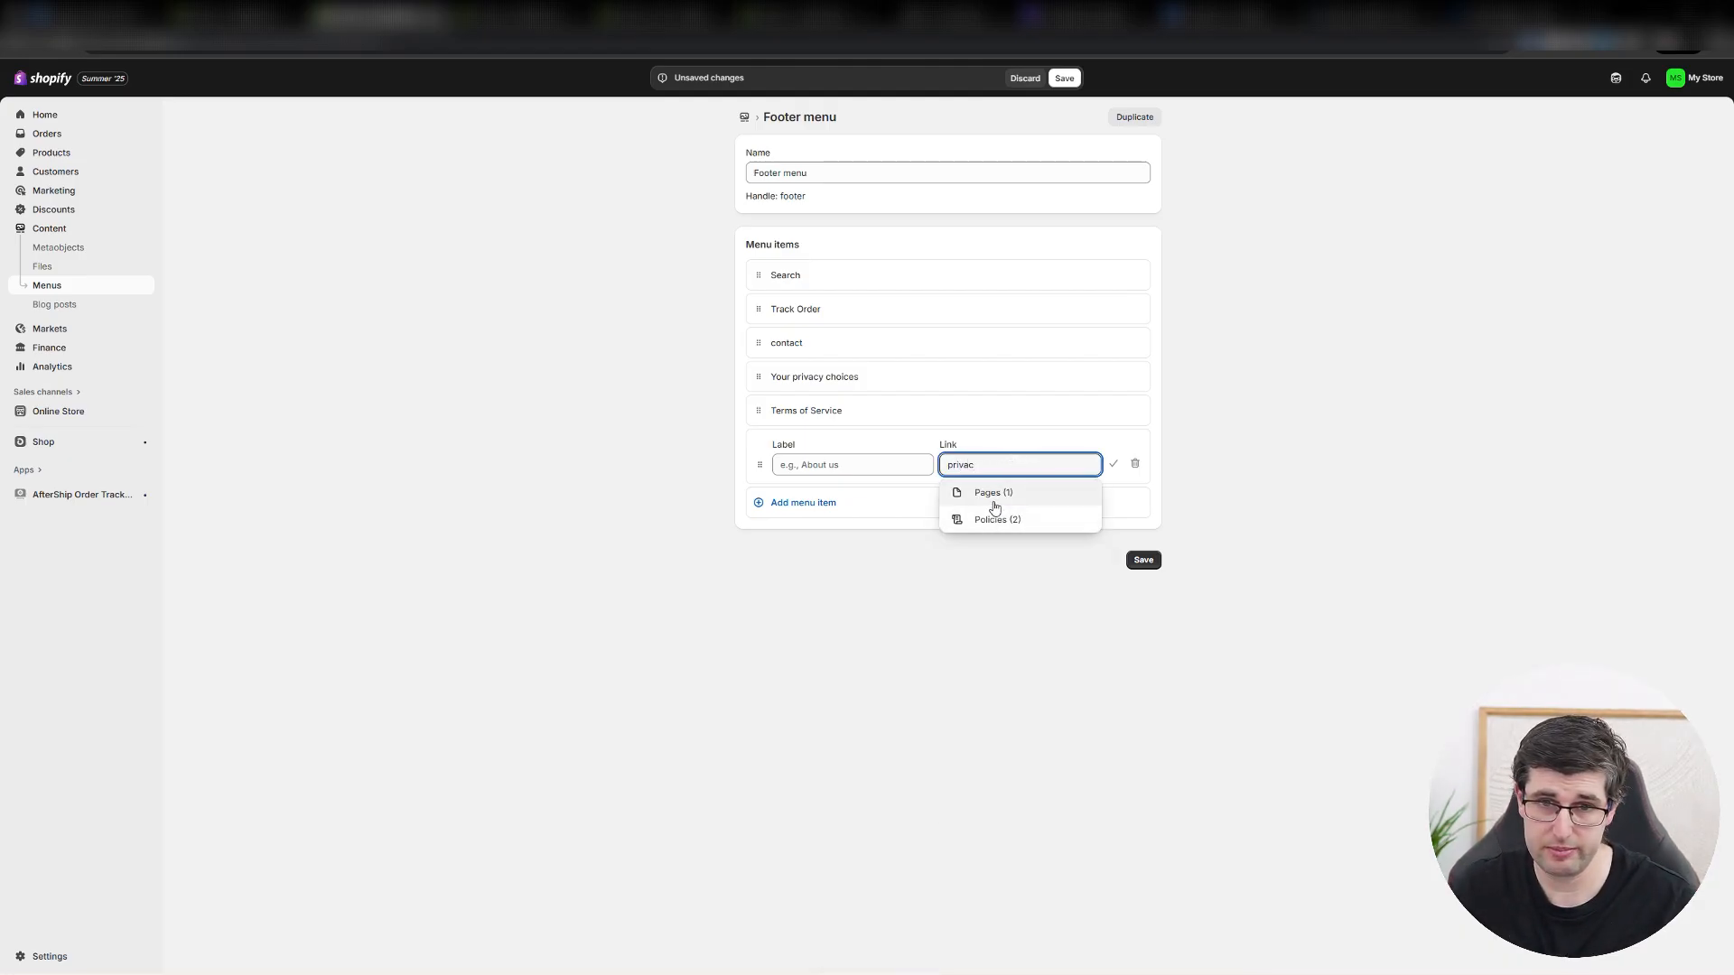
pyautogui.click(994, 504)
pyautogui.click(971, 500)
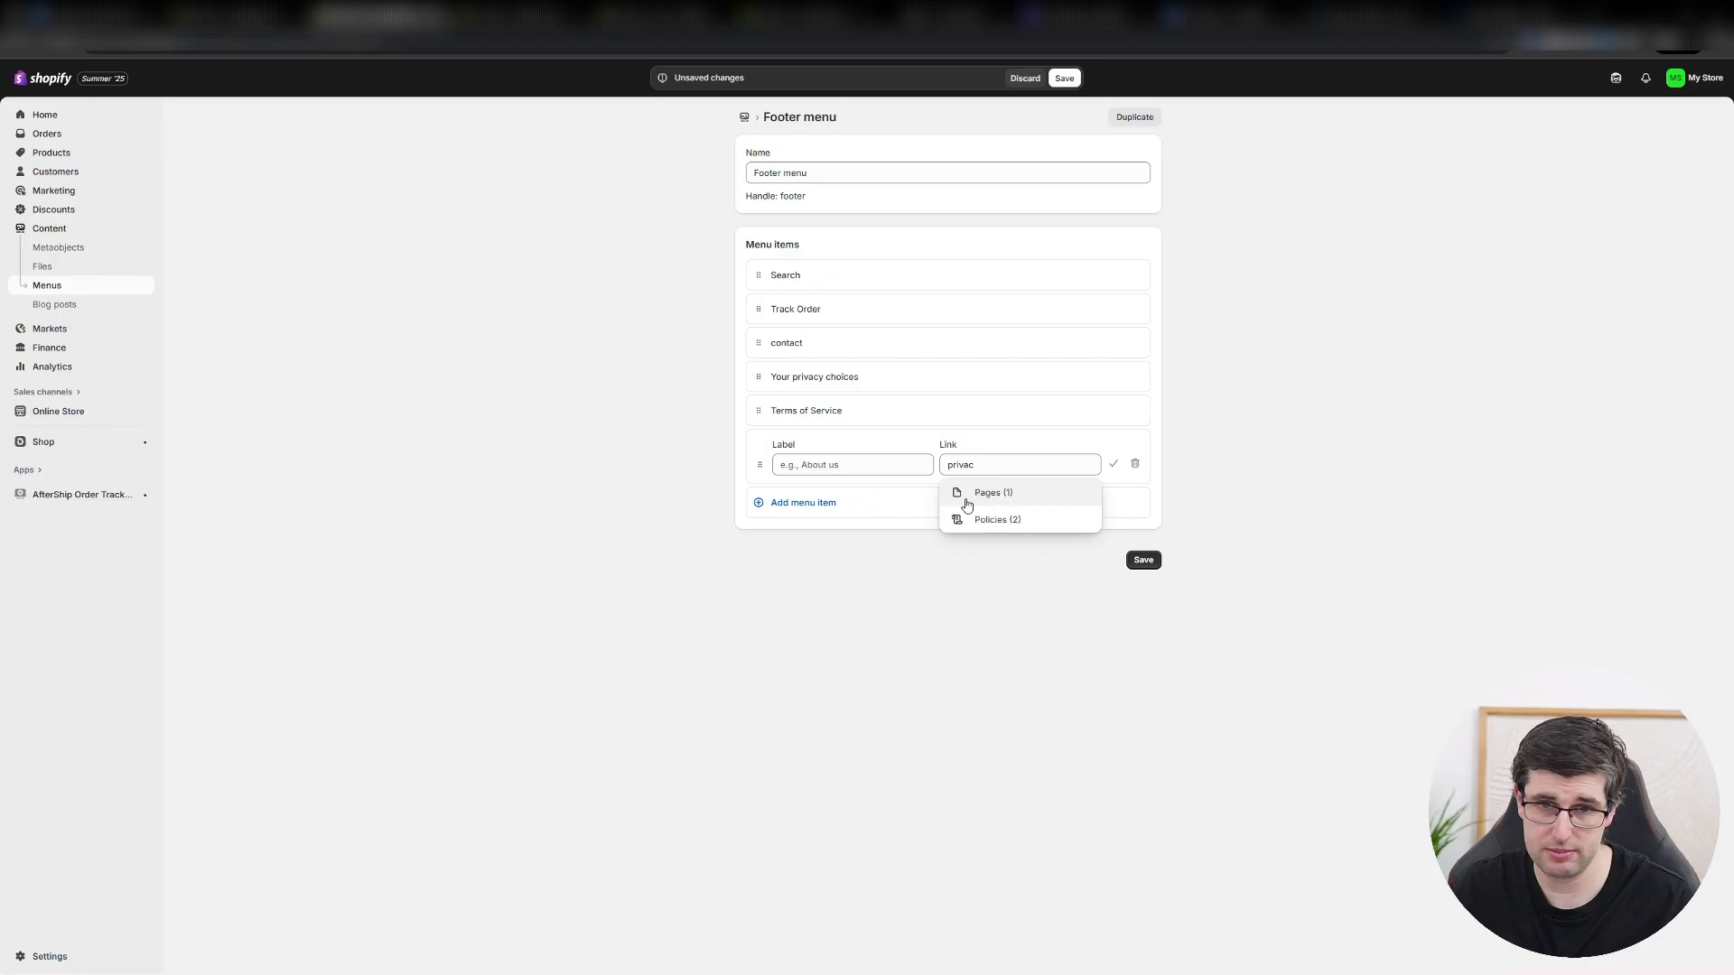
pyautogui.click(967, 502)
pyautogui.click(956, 499)
pyautogui.moveTo(979, 465); pyautogui.dragTo(940, 469)
pyautogui.press('BackSpace')
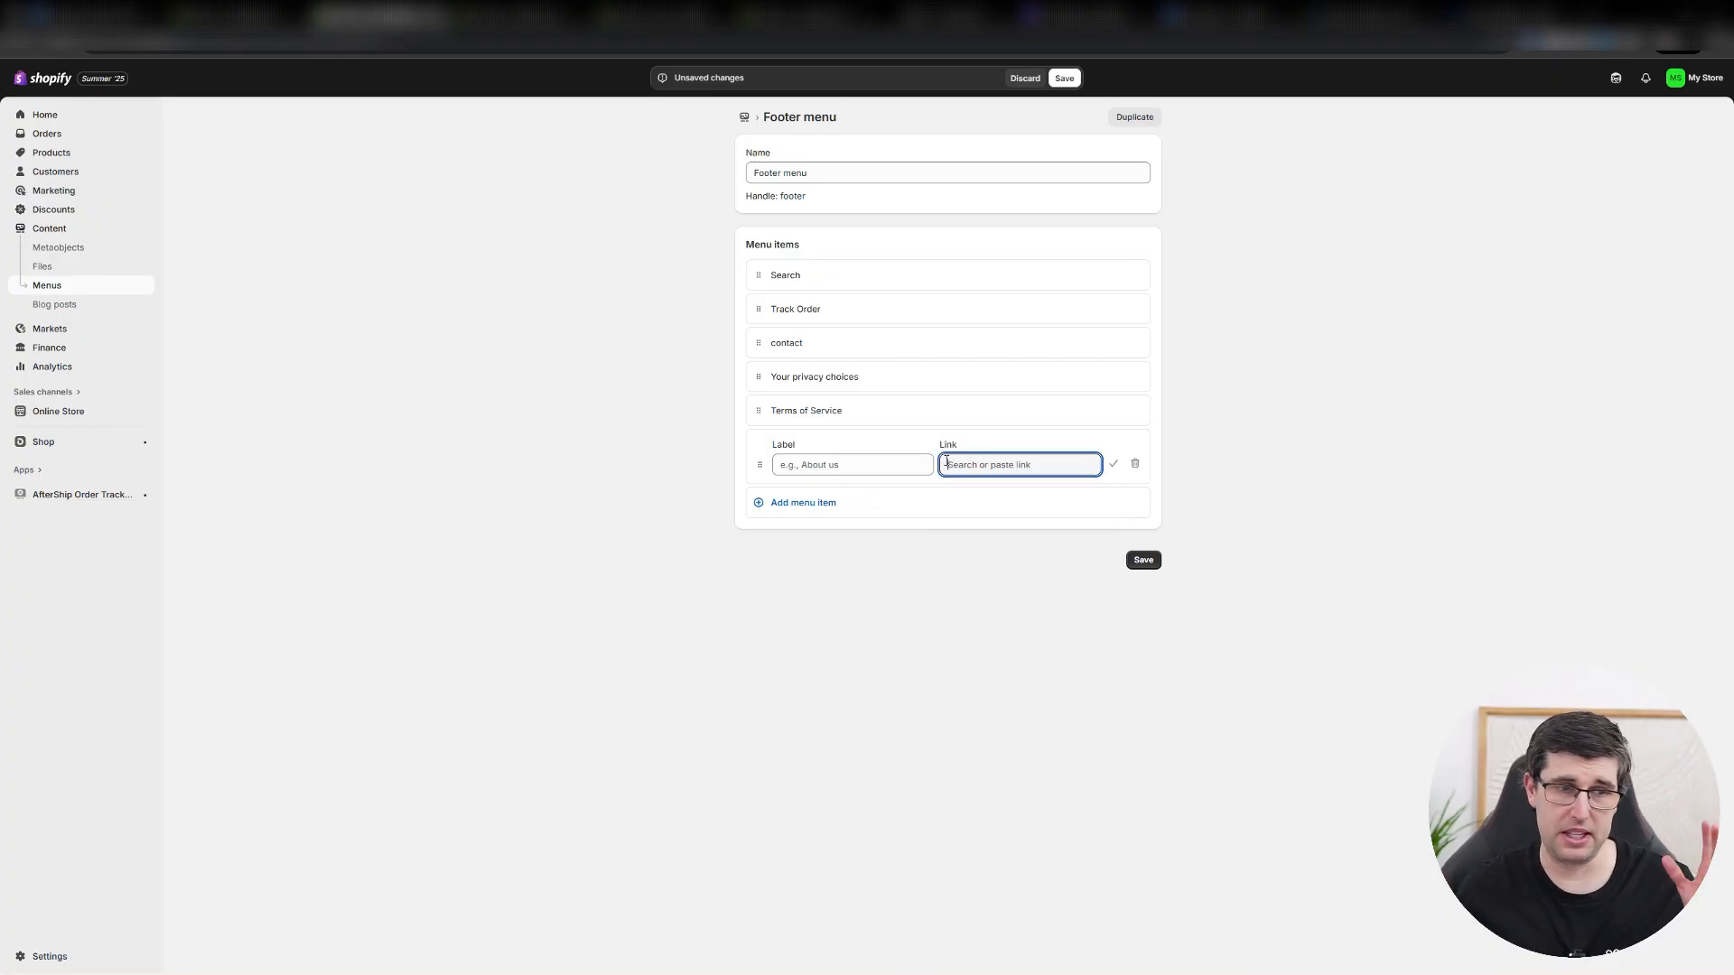
pyautogui.click(945, 462)
pyautogui.write('refun')
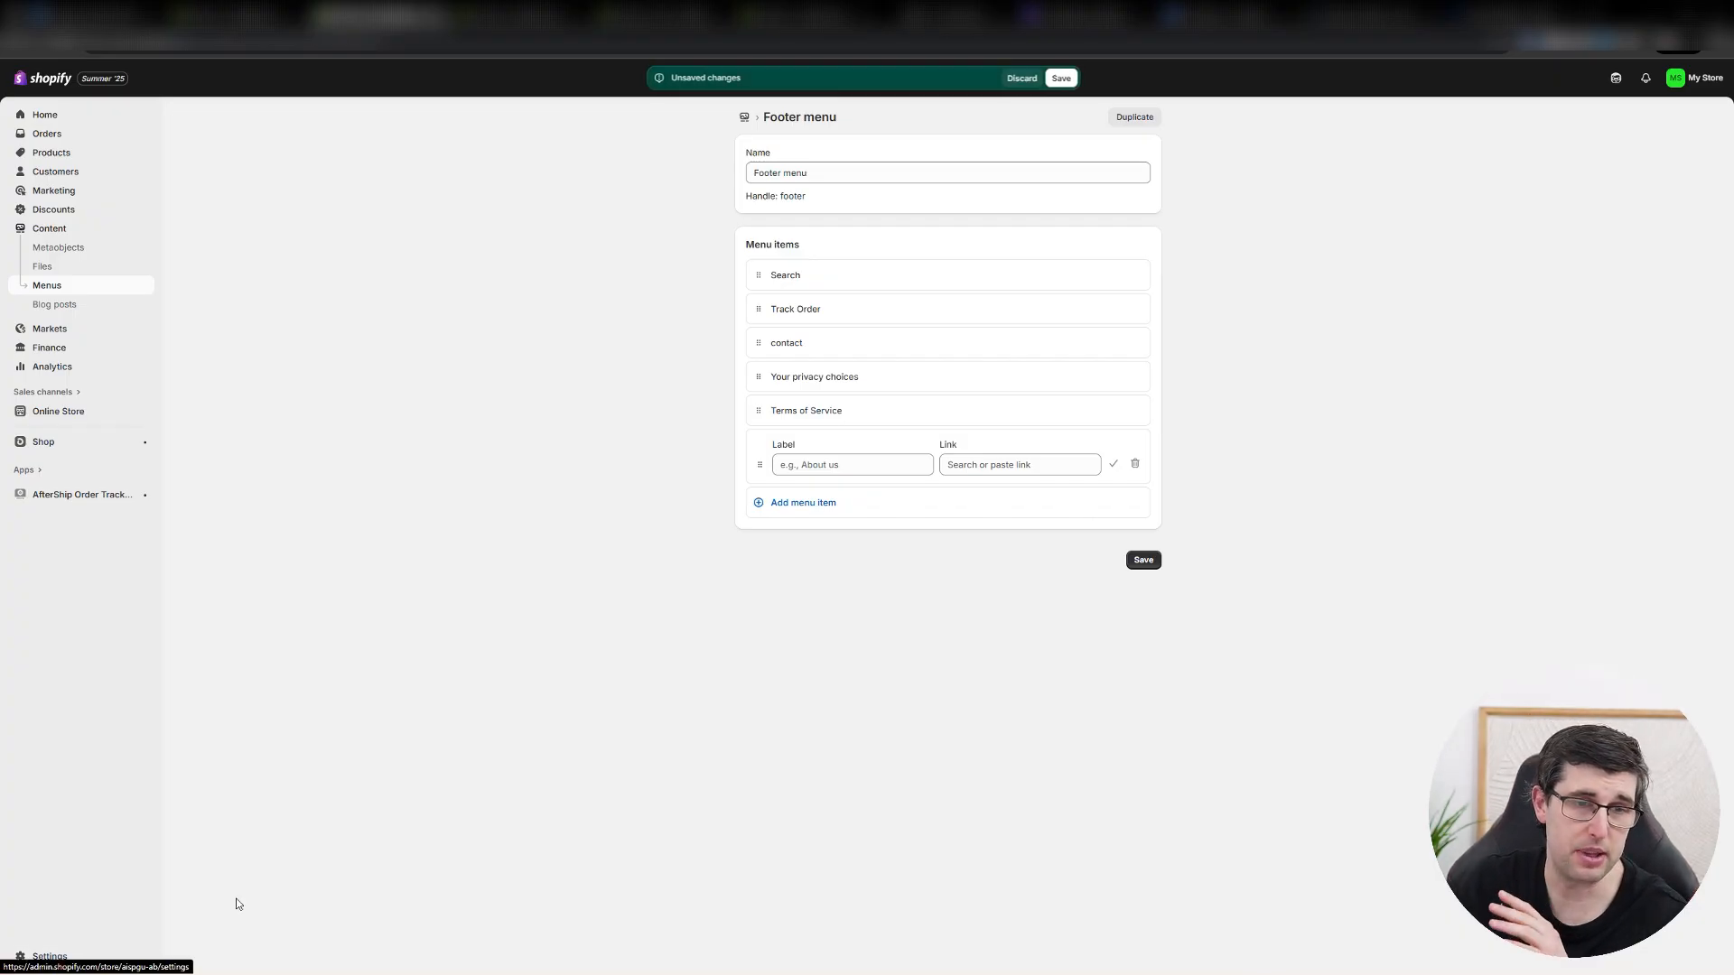
pyautogui.click(1024, 78)
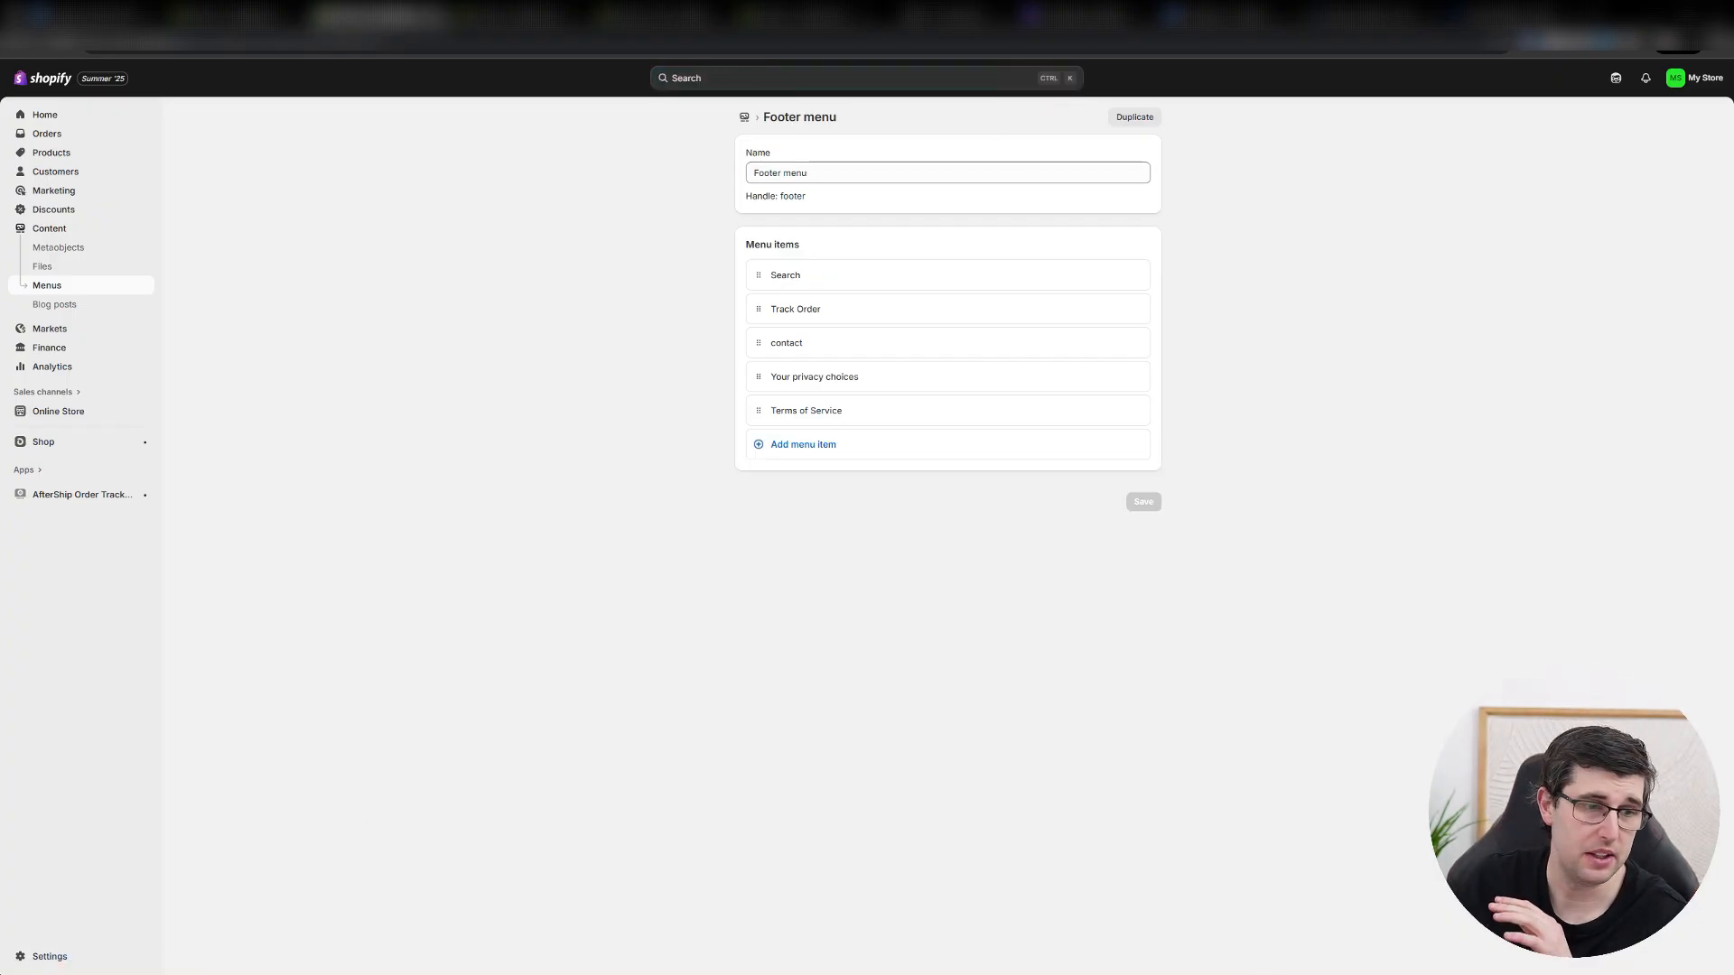
# Return to the Policies settings, check the list of written policies, and close the settings.
pyautogui.click(22, 959)
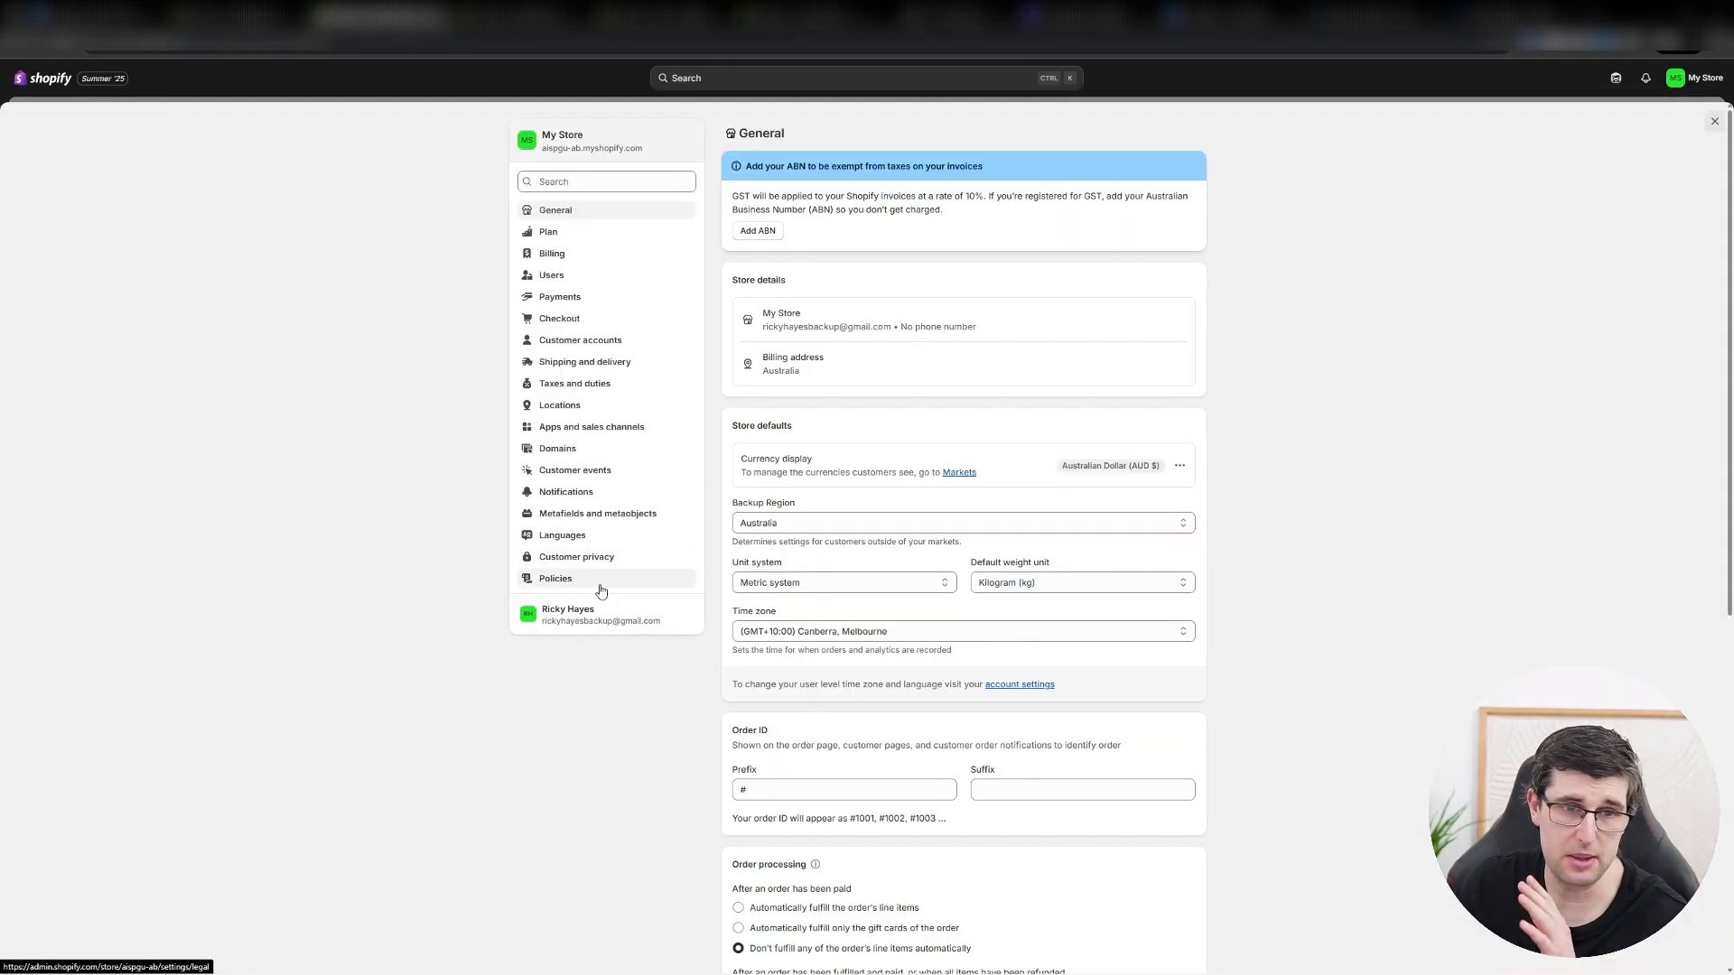
pyautogui.click(600, 582)
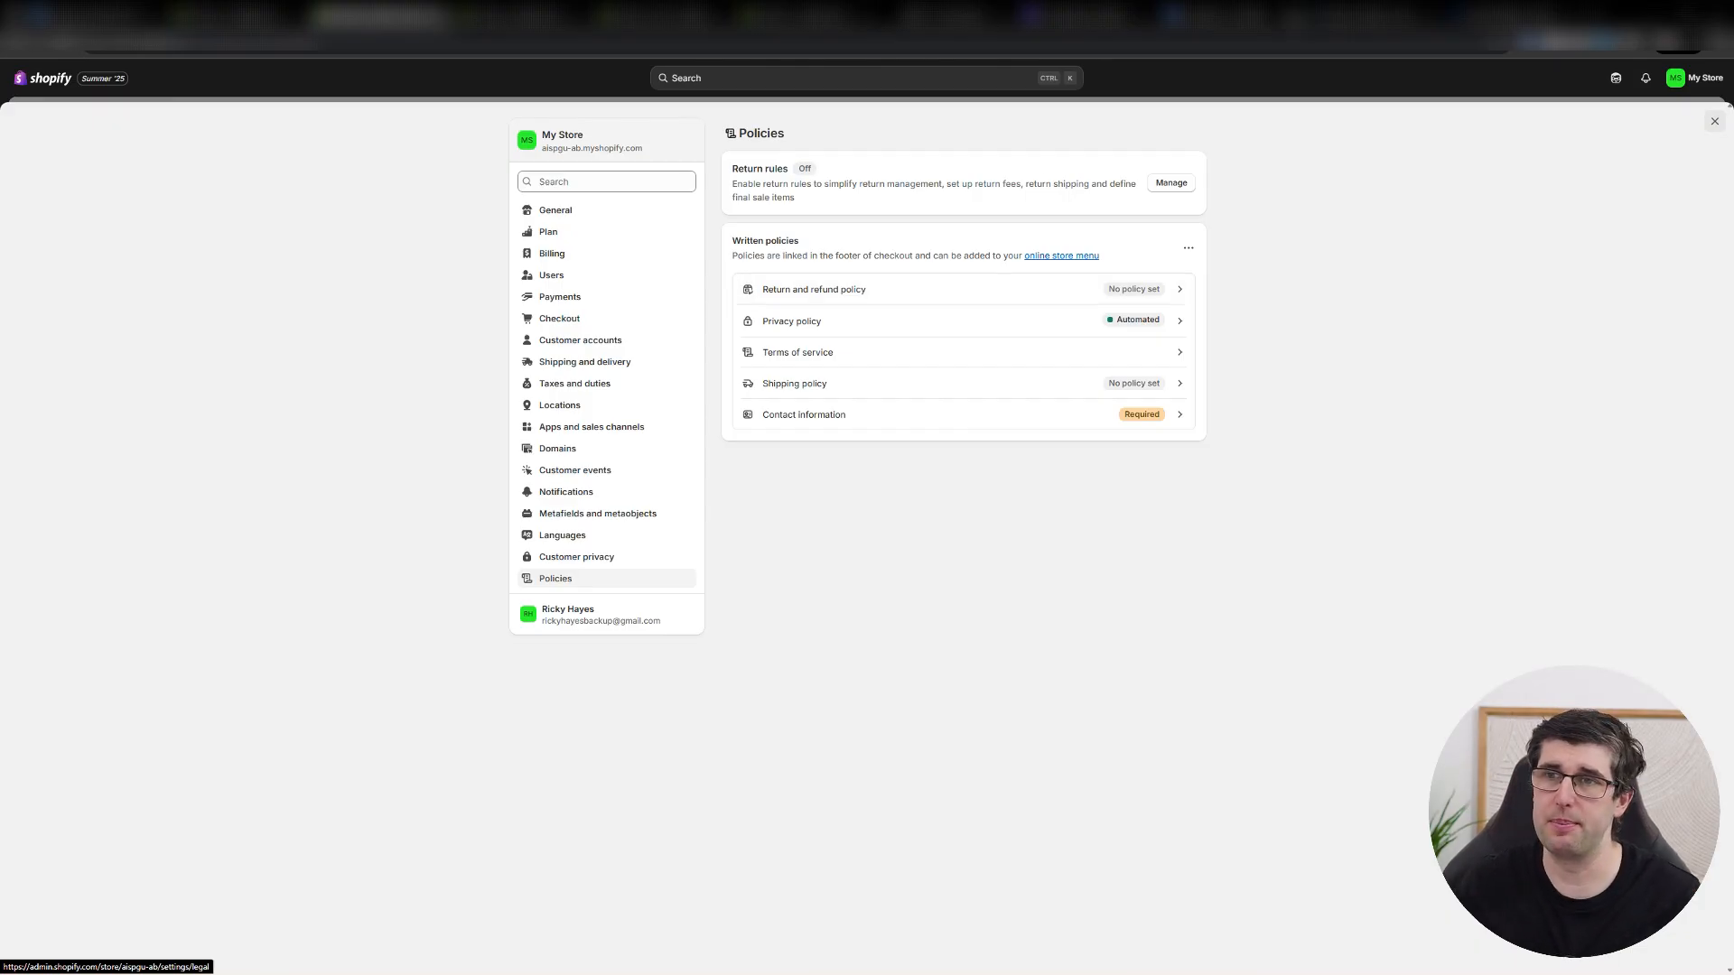
pyautogui.click(1714, 121)
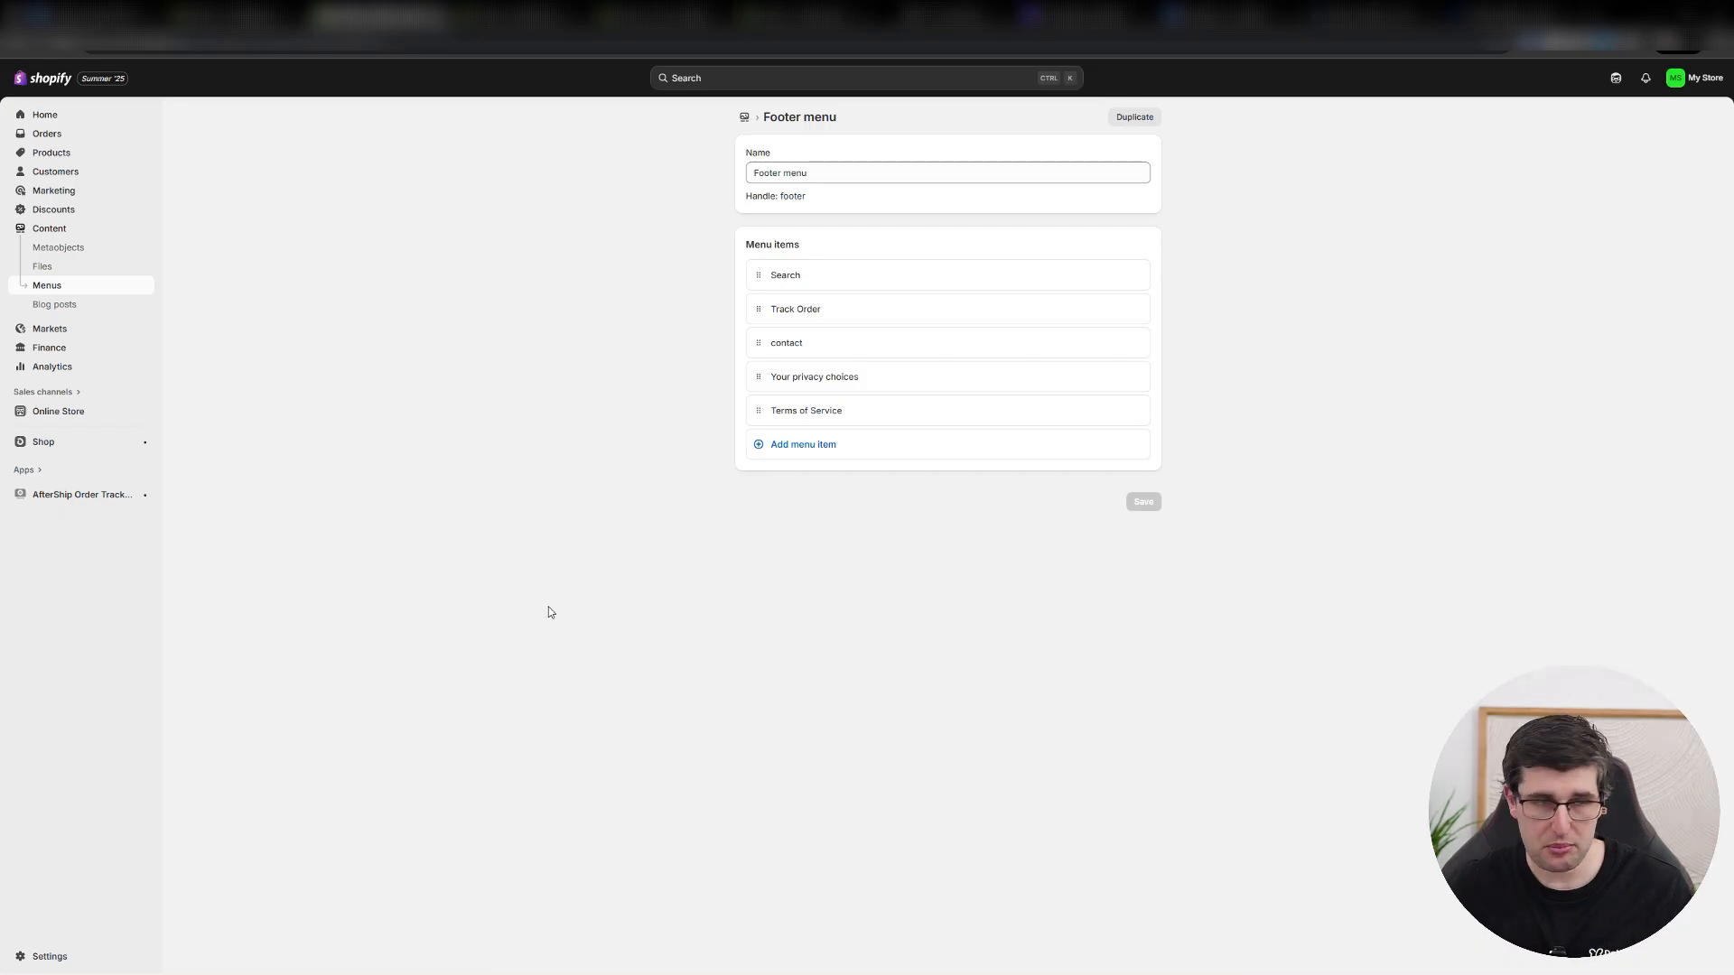
# Review the Checkout settings, open the English checkout content for editing, and look through its Checkout & system wording.
pyautogui.click(49, 958)
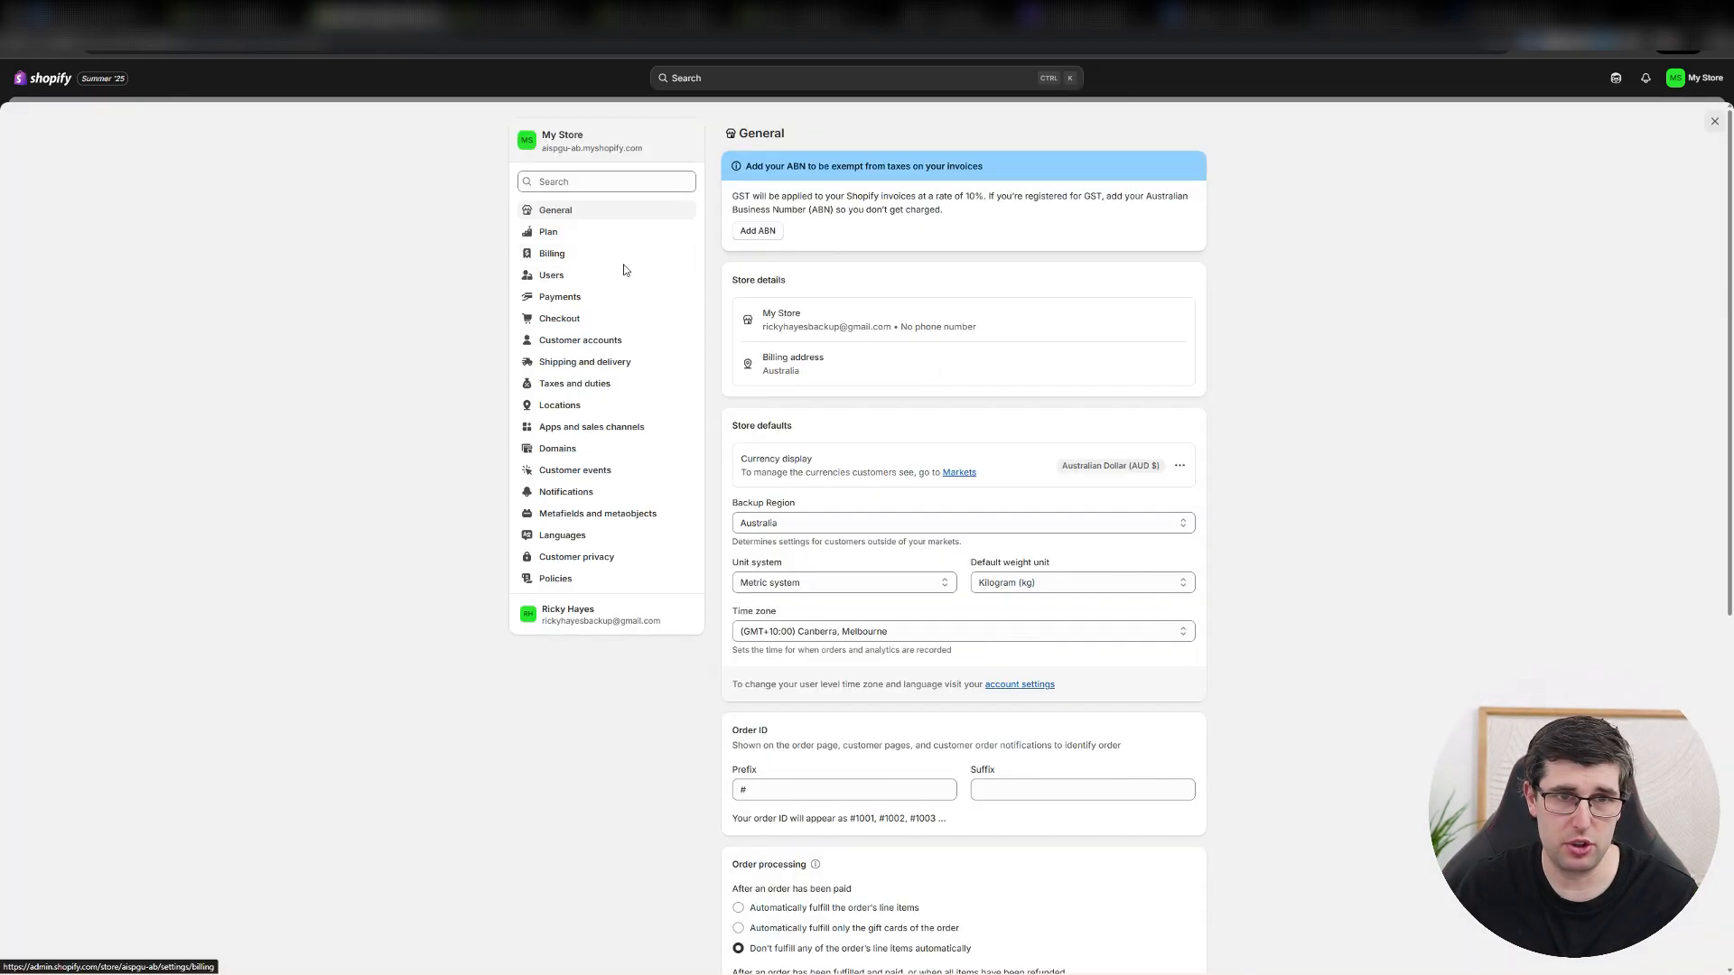
pyautogui.click(562, 317)
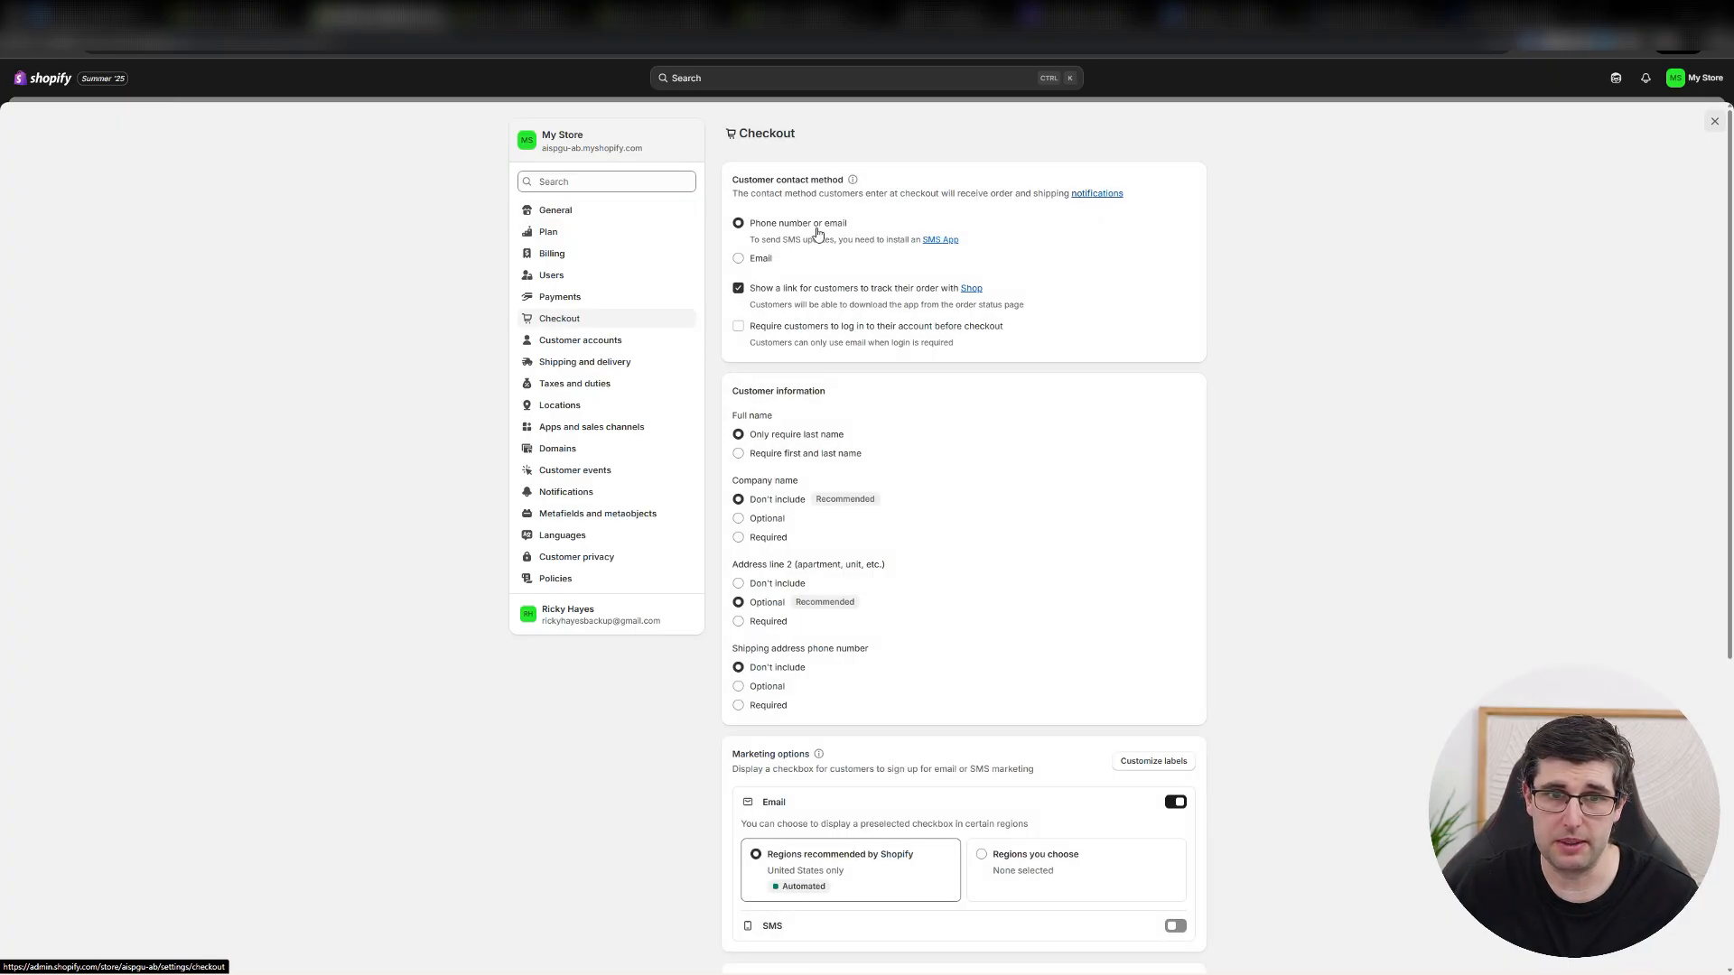
pyautogui.scroll(-5, 1236, 355)
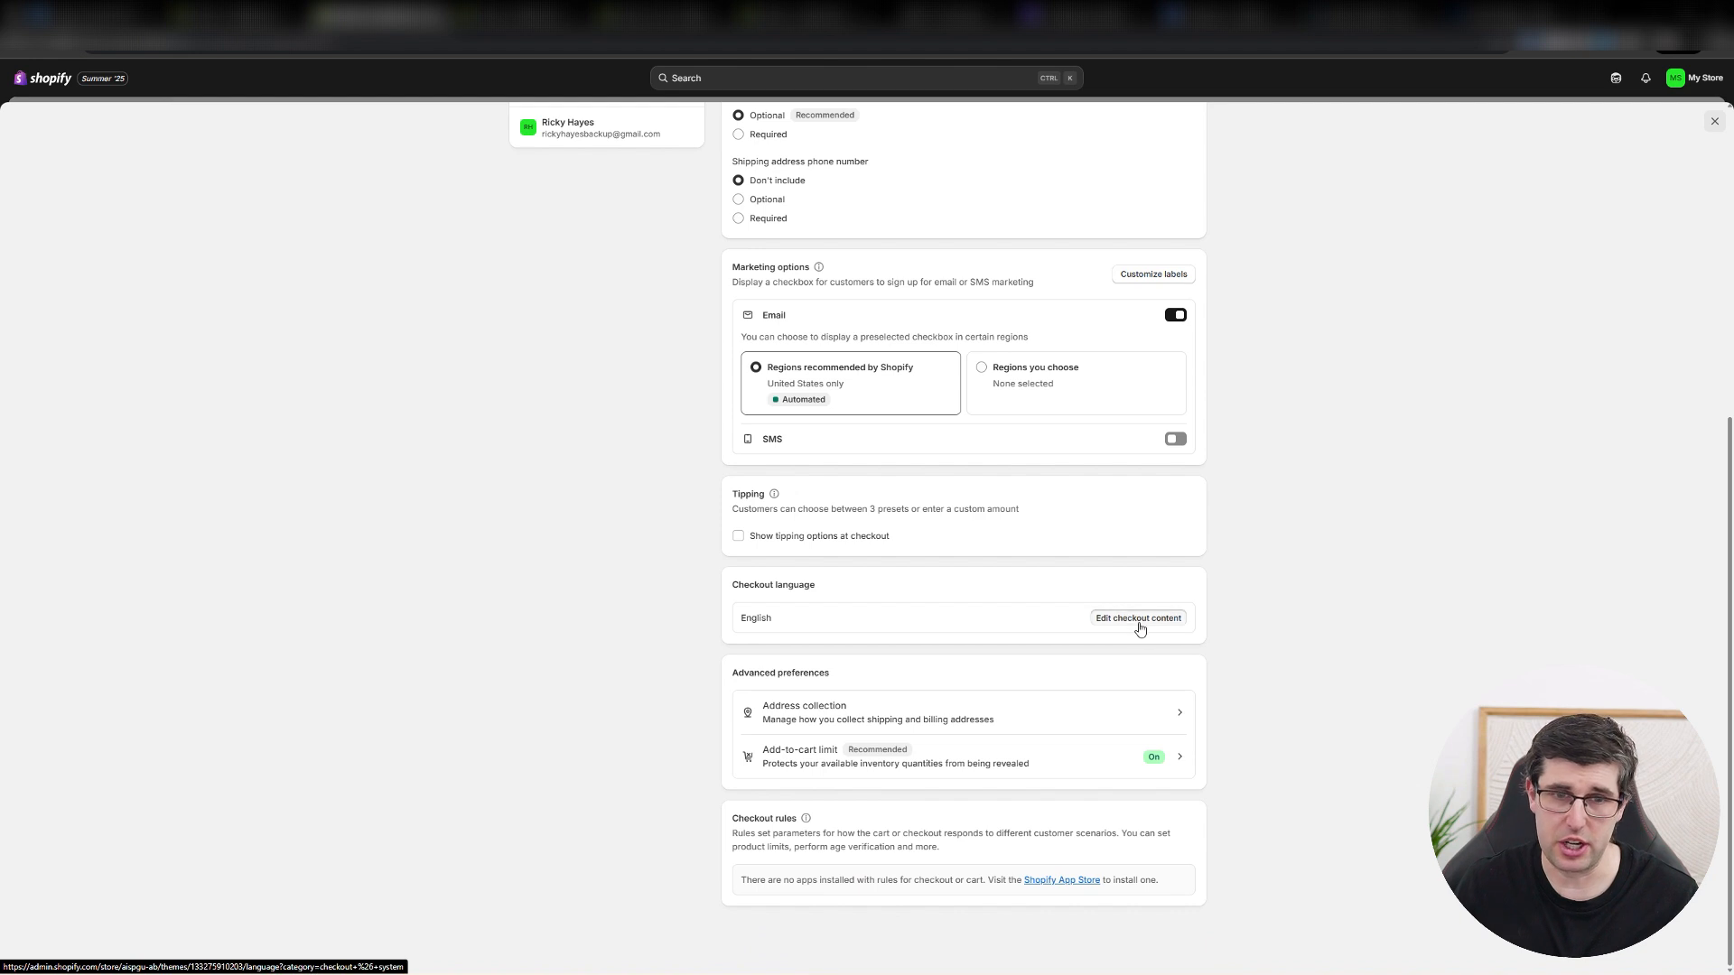
pyautogui.click(1136, 621)
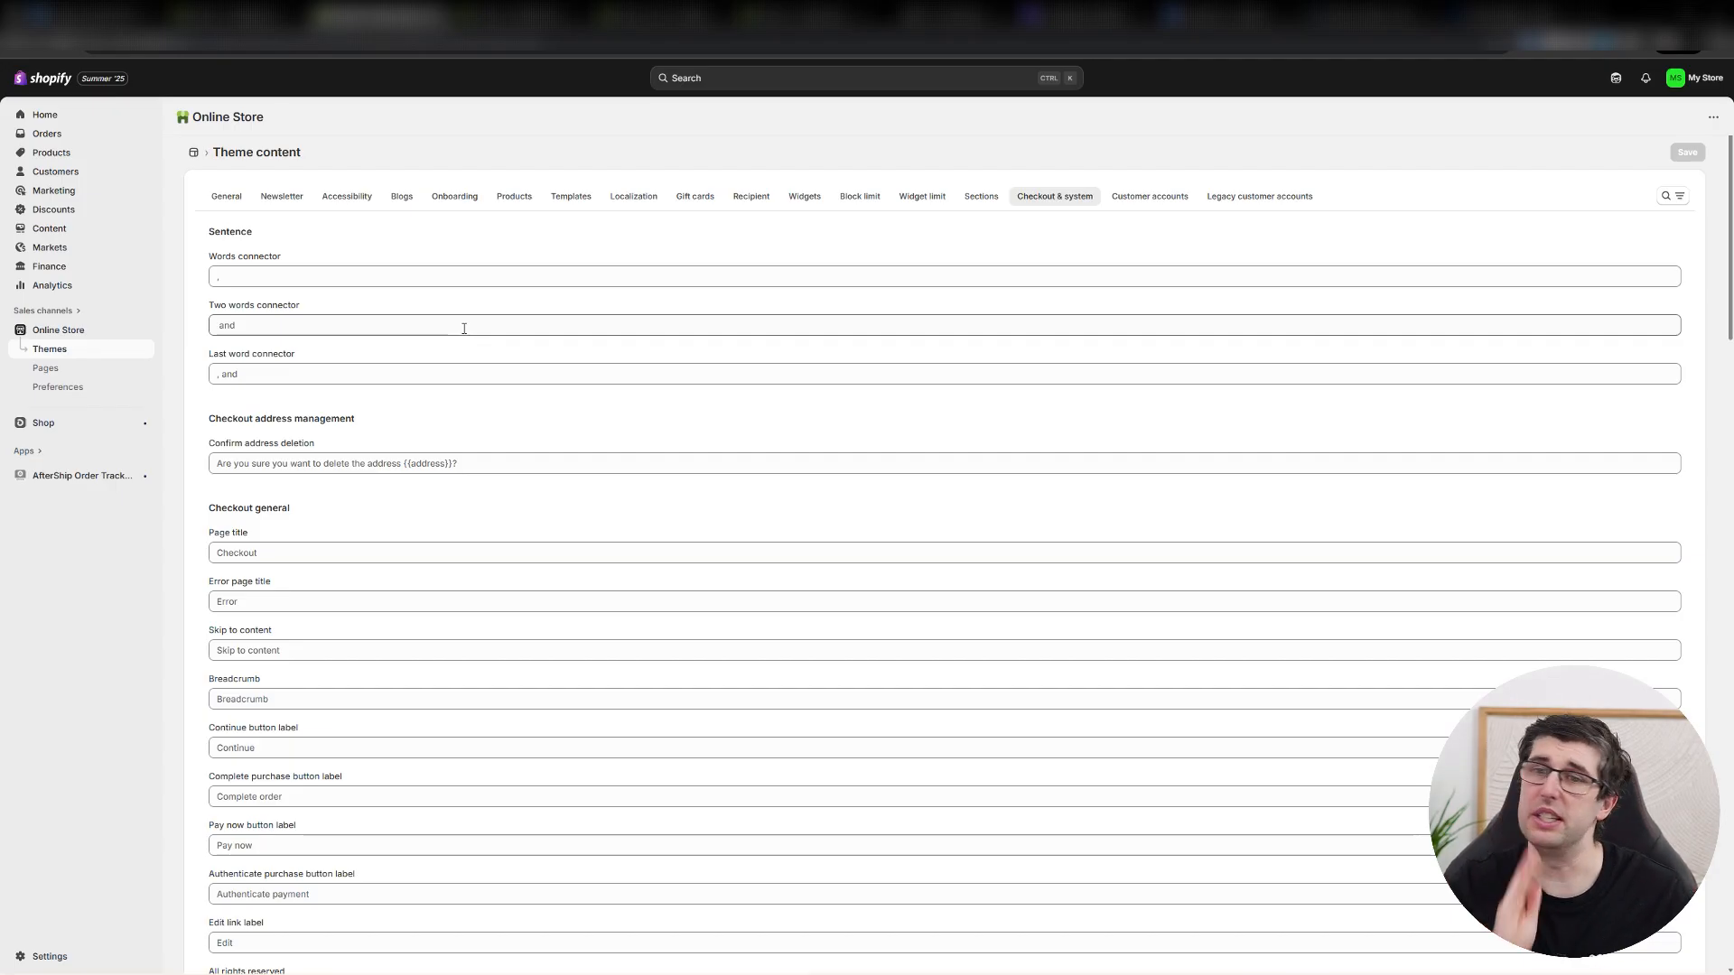
pyautogui.scroll(-6, 491, 379)
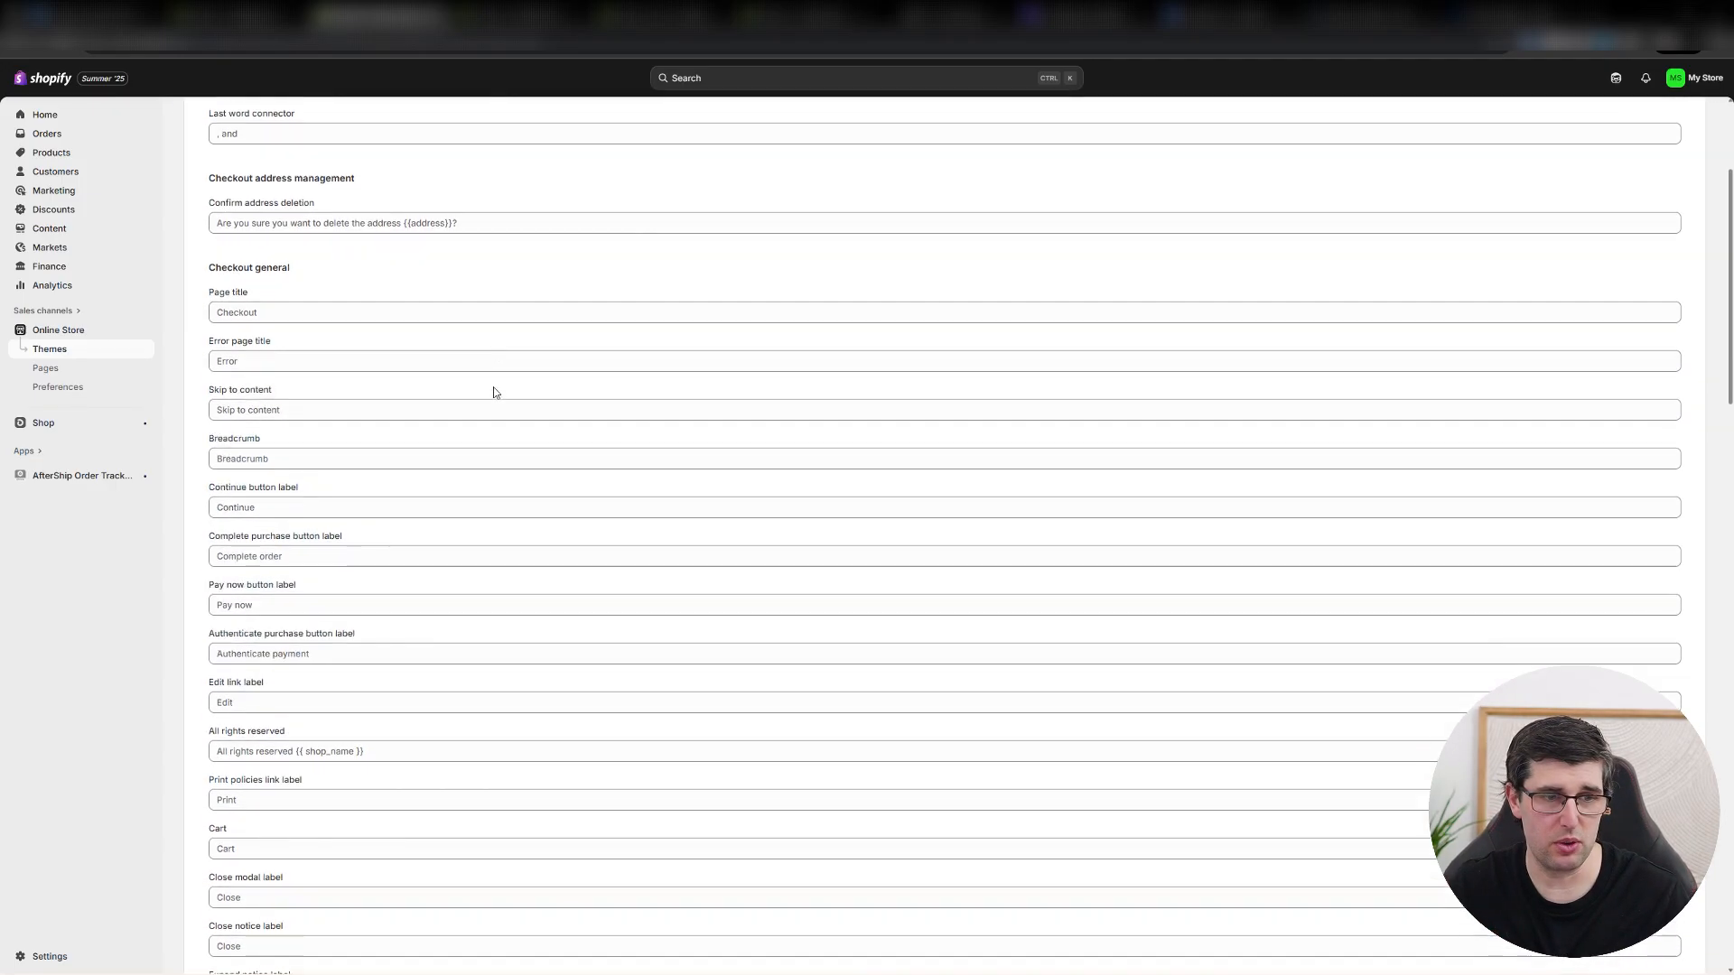
pyautogui.scroll(6, 502, 374)
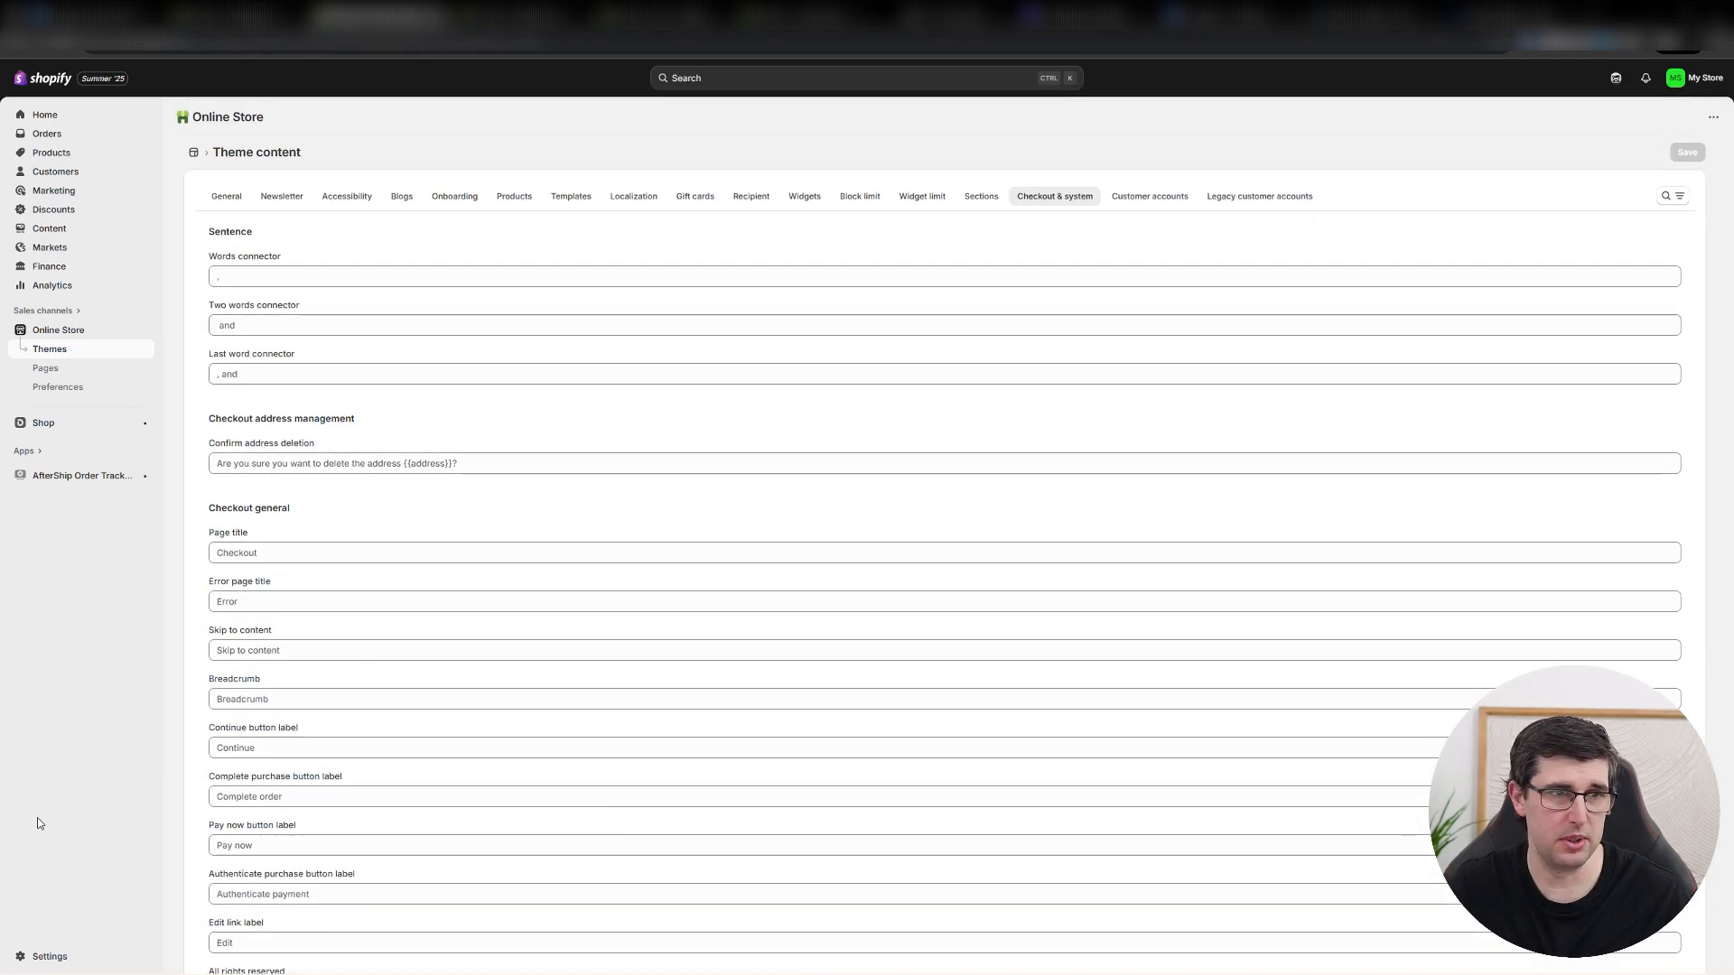
# Customize the current debutify-jewellery-8-5 theme, opening its Default product template and selecting the Dimensions collapsible row.
pyautogui.click(118, 349)
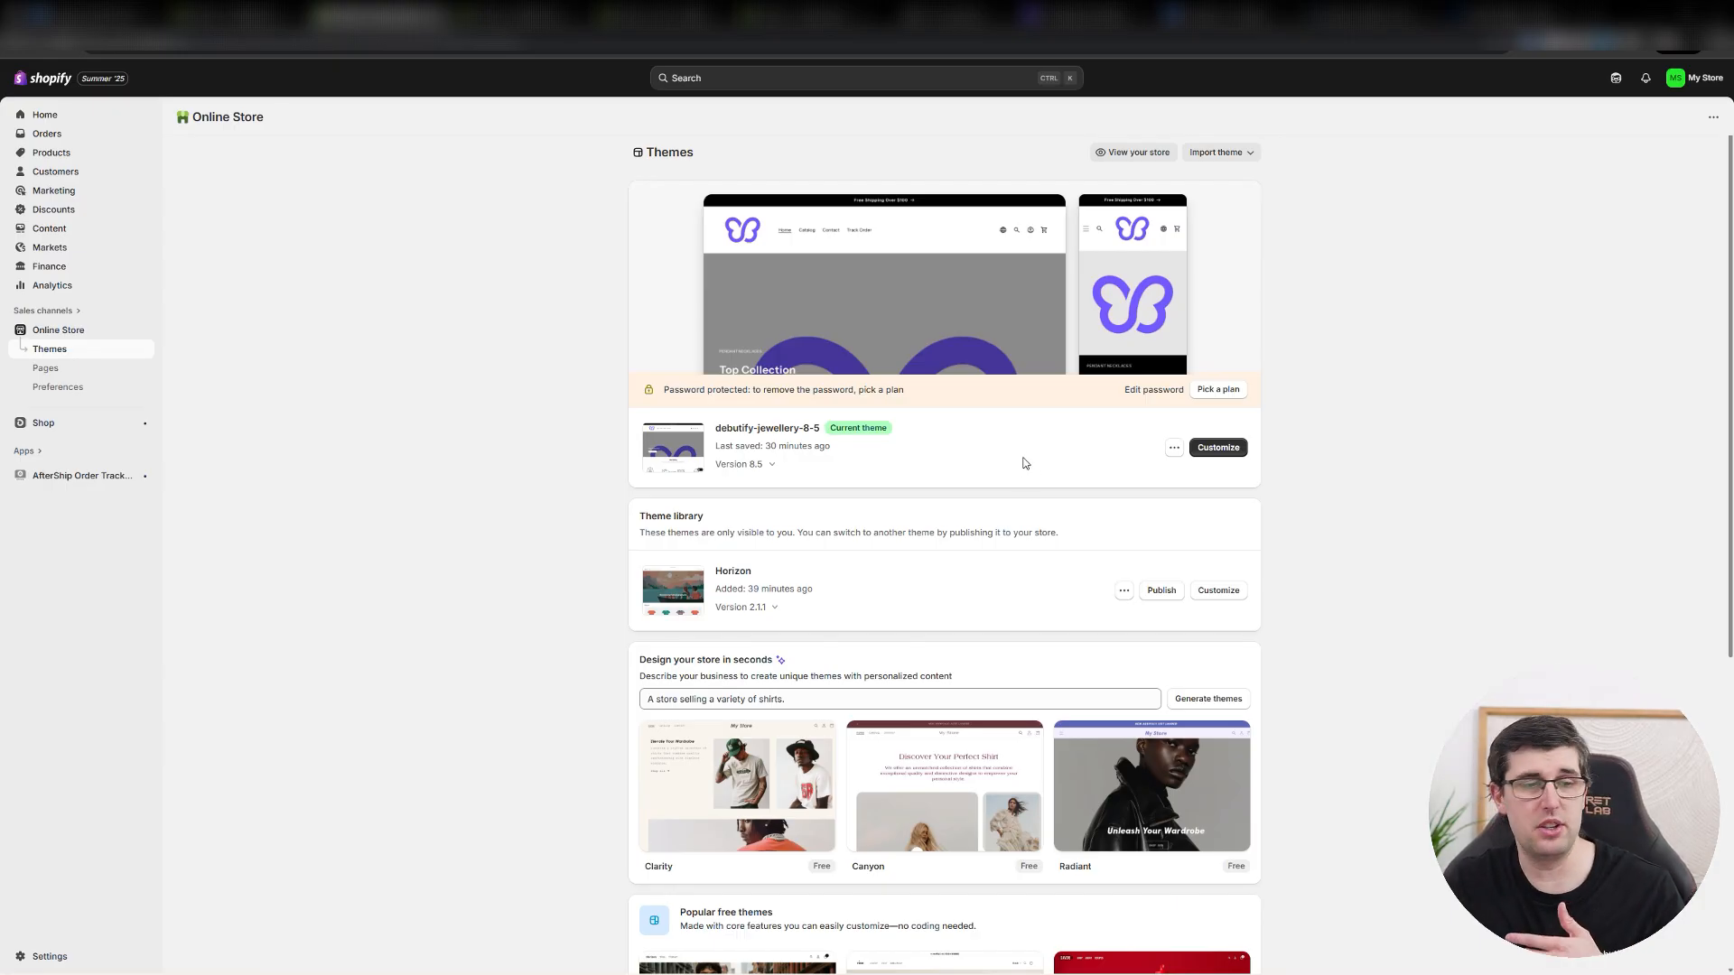
pyautogui.click(1207, 450)
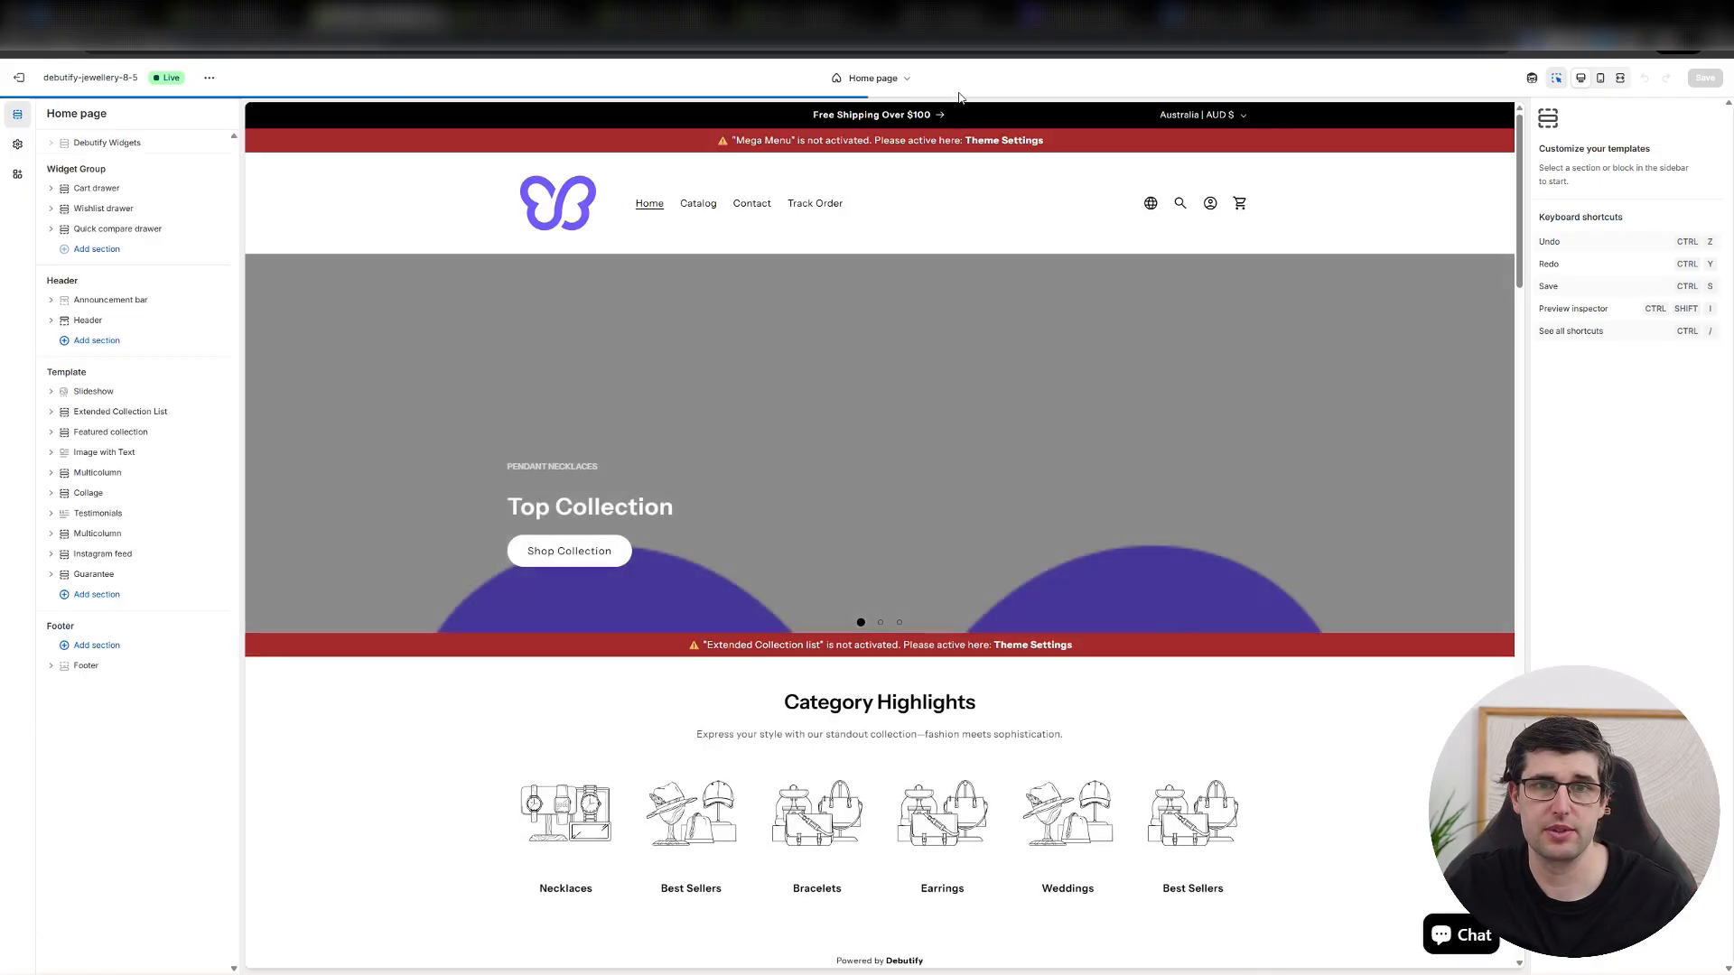
pyautogui.click(894, 77)
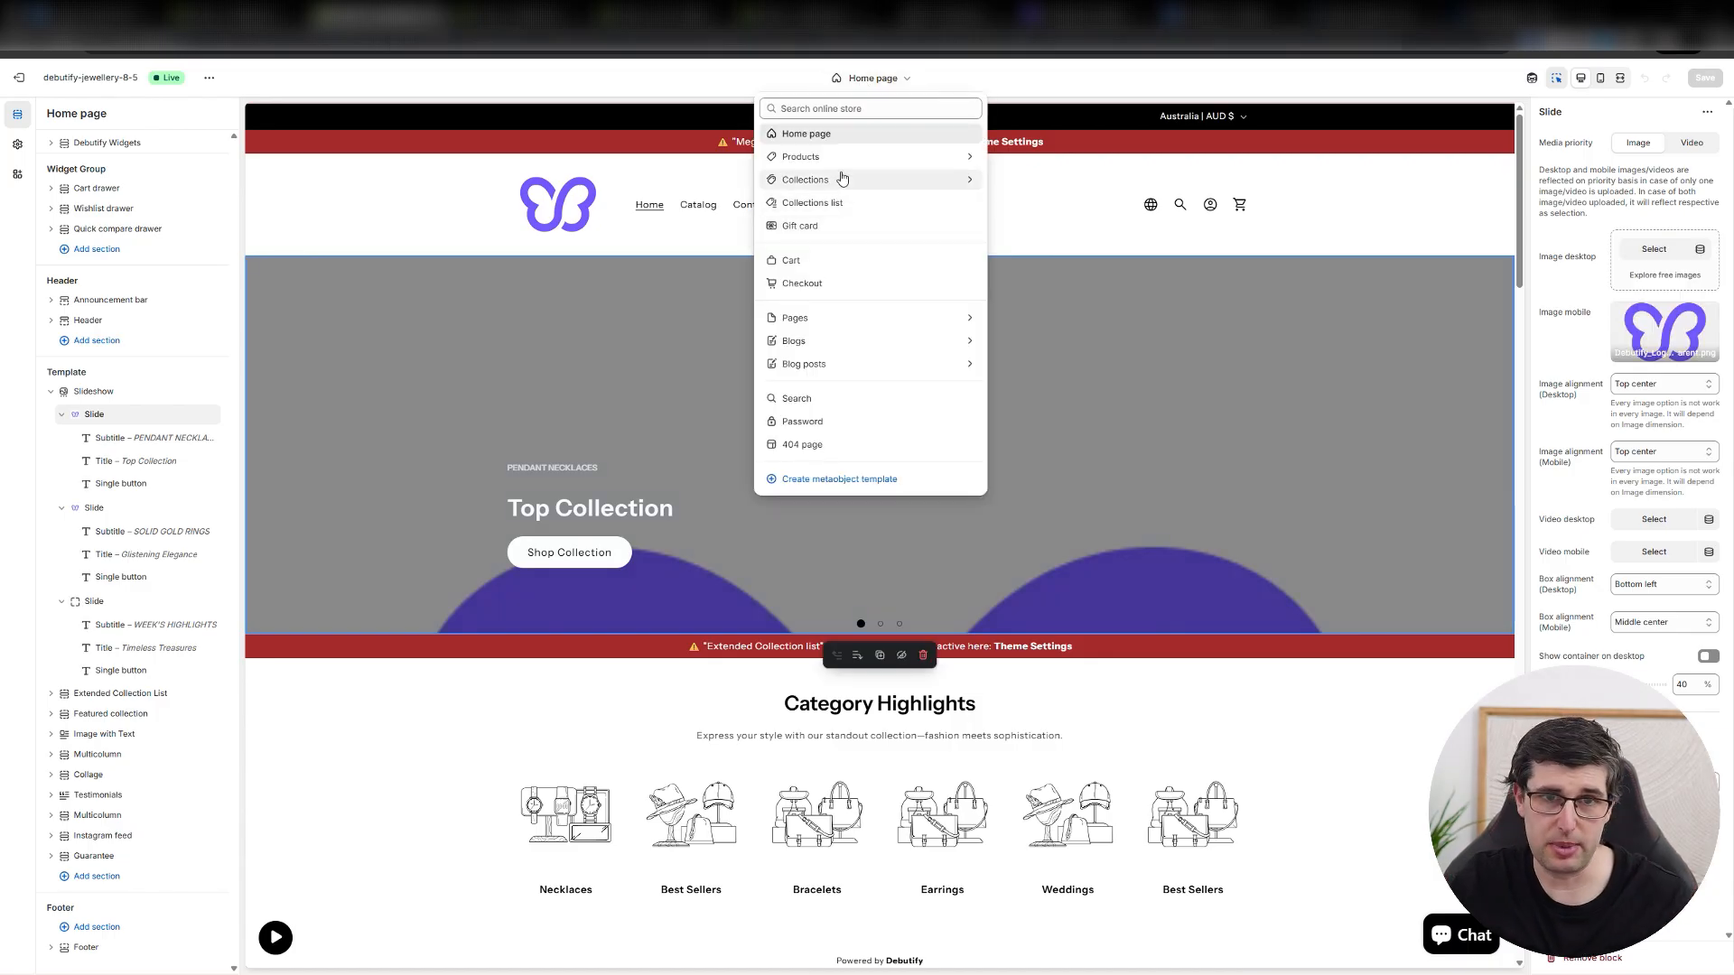
pyautogui.click(830, 160)
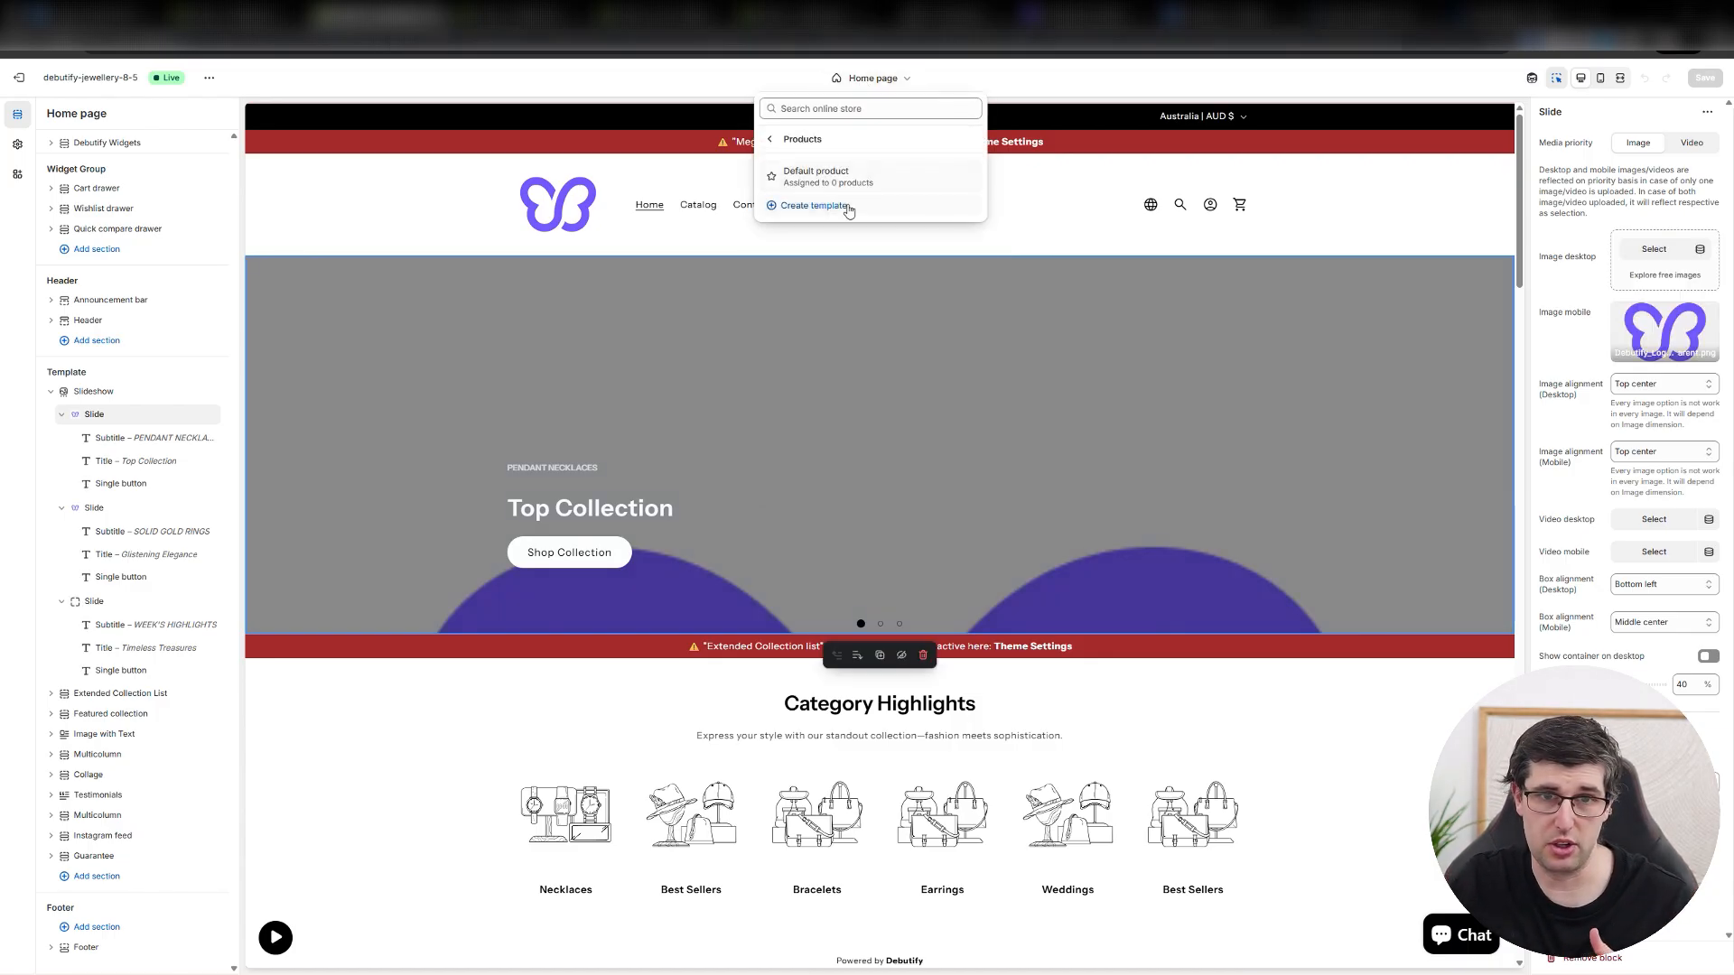
pyautogui.click(829, 176)
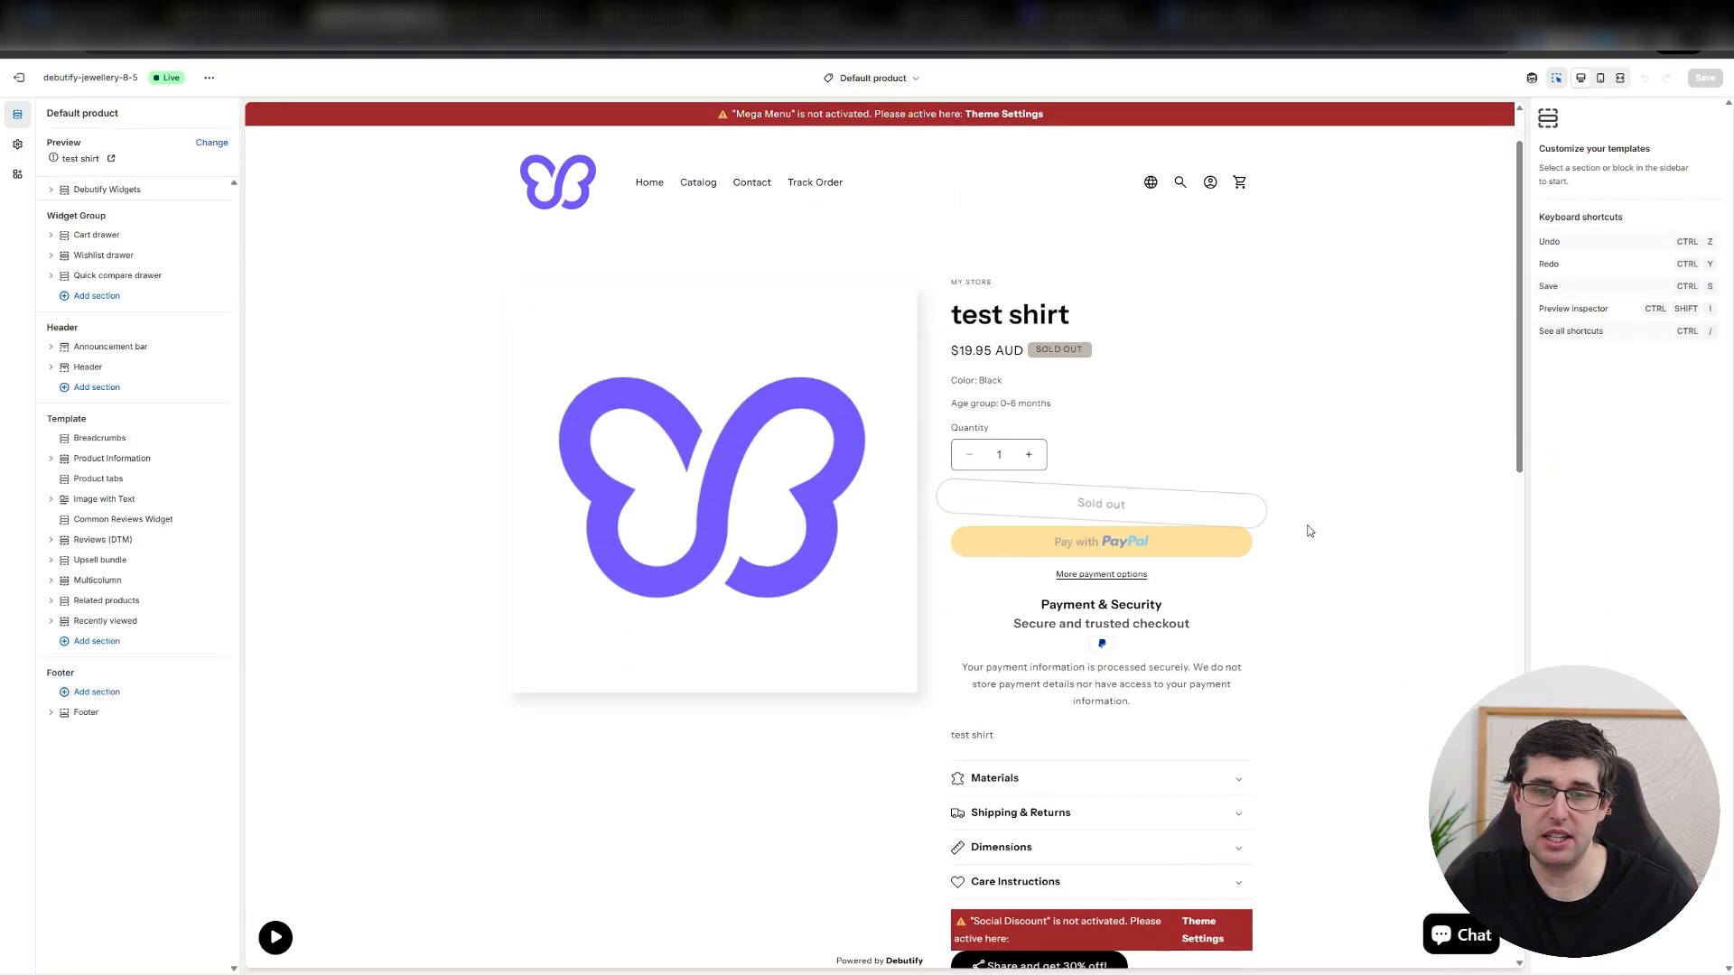
pyautogui.scroll(-2, 1310, 531)
pyautogui.click(1246, 693)
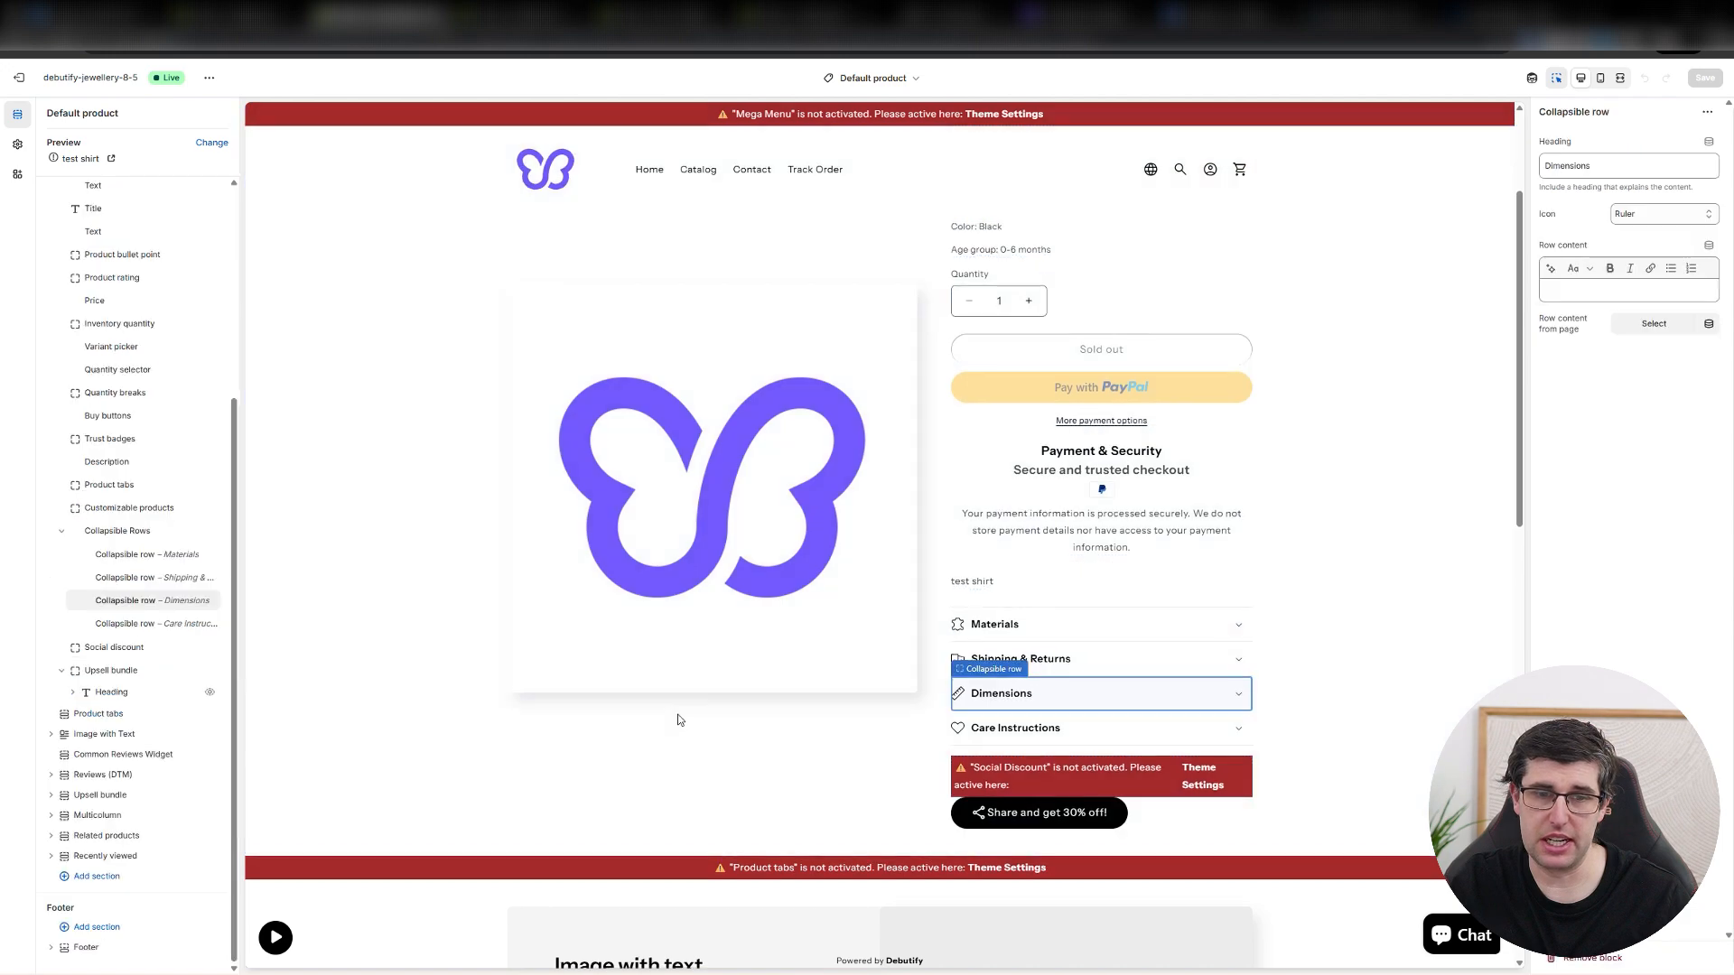
# Hide the Breadcrumbs section of the product template, and make the section visible again.
pyautogui.scroll(-10, 679, 720)
pyautogui.scroll(5, 1172, 726)
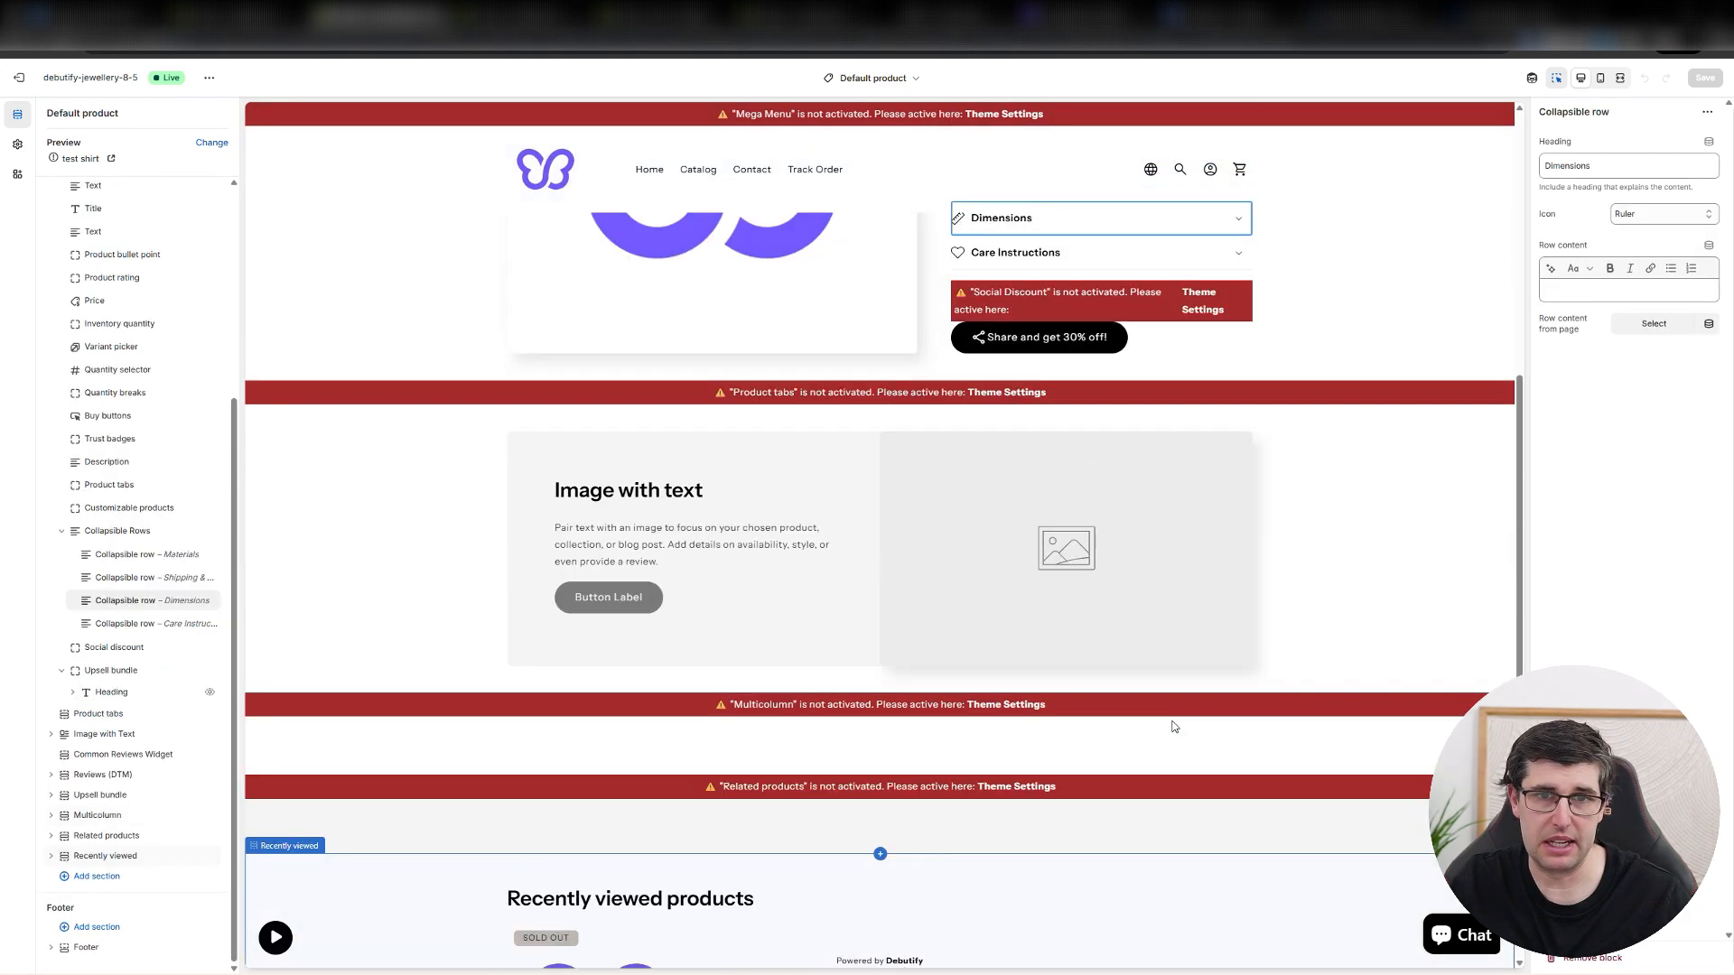
pyautogui.scroll(5, 1183, 686)
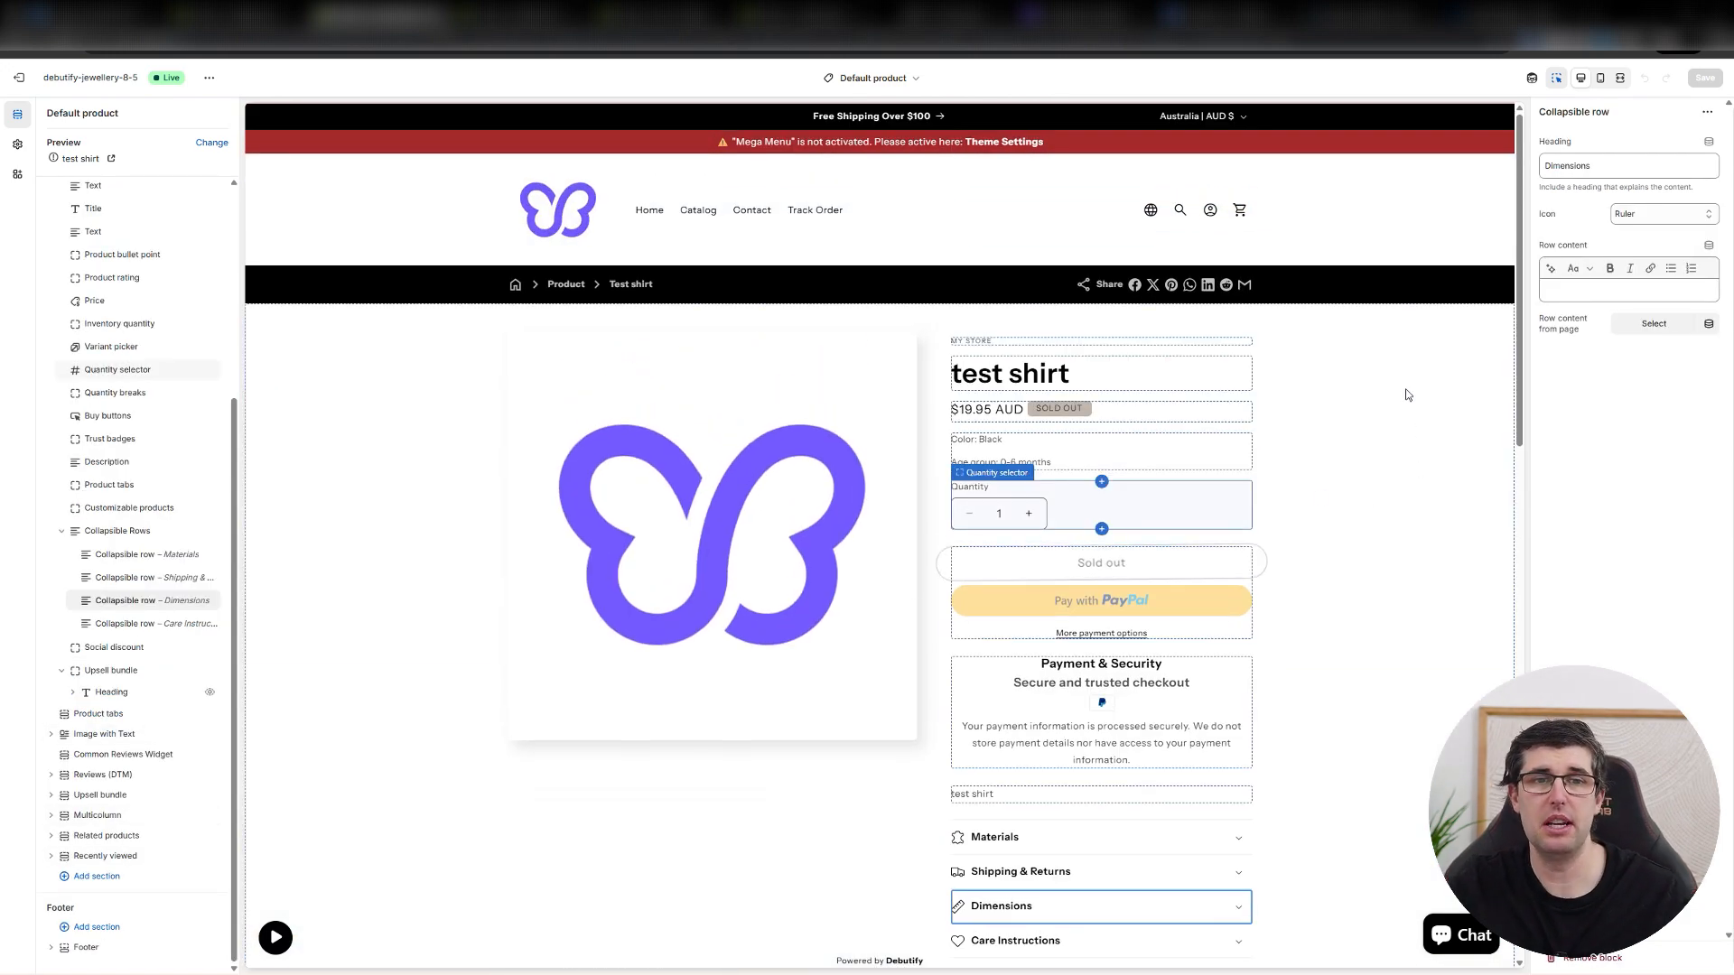
pyautogui.click(861, 289)
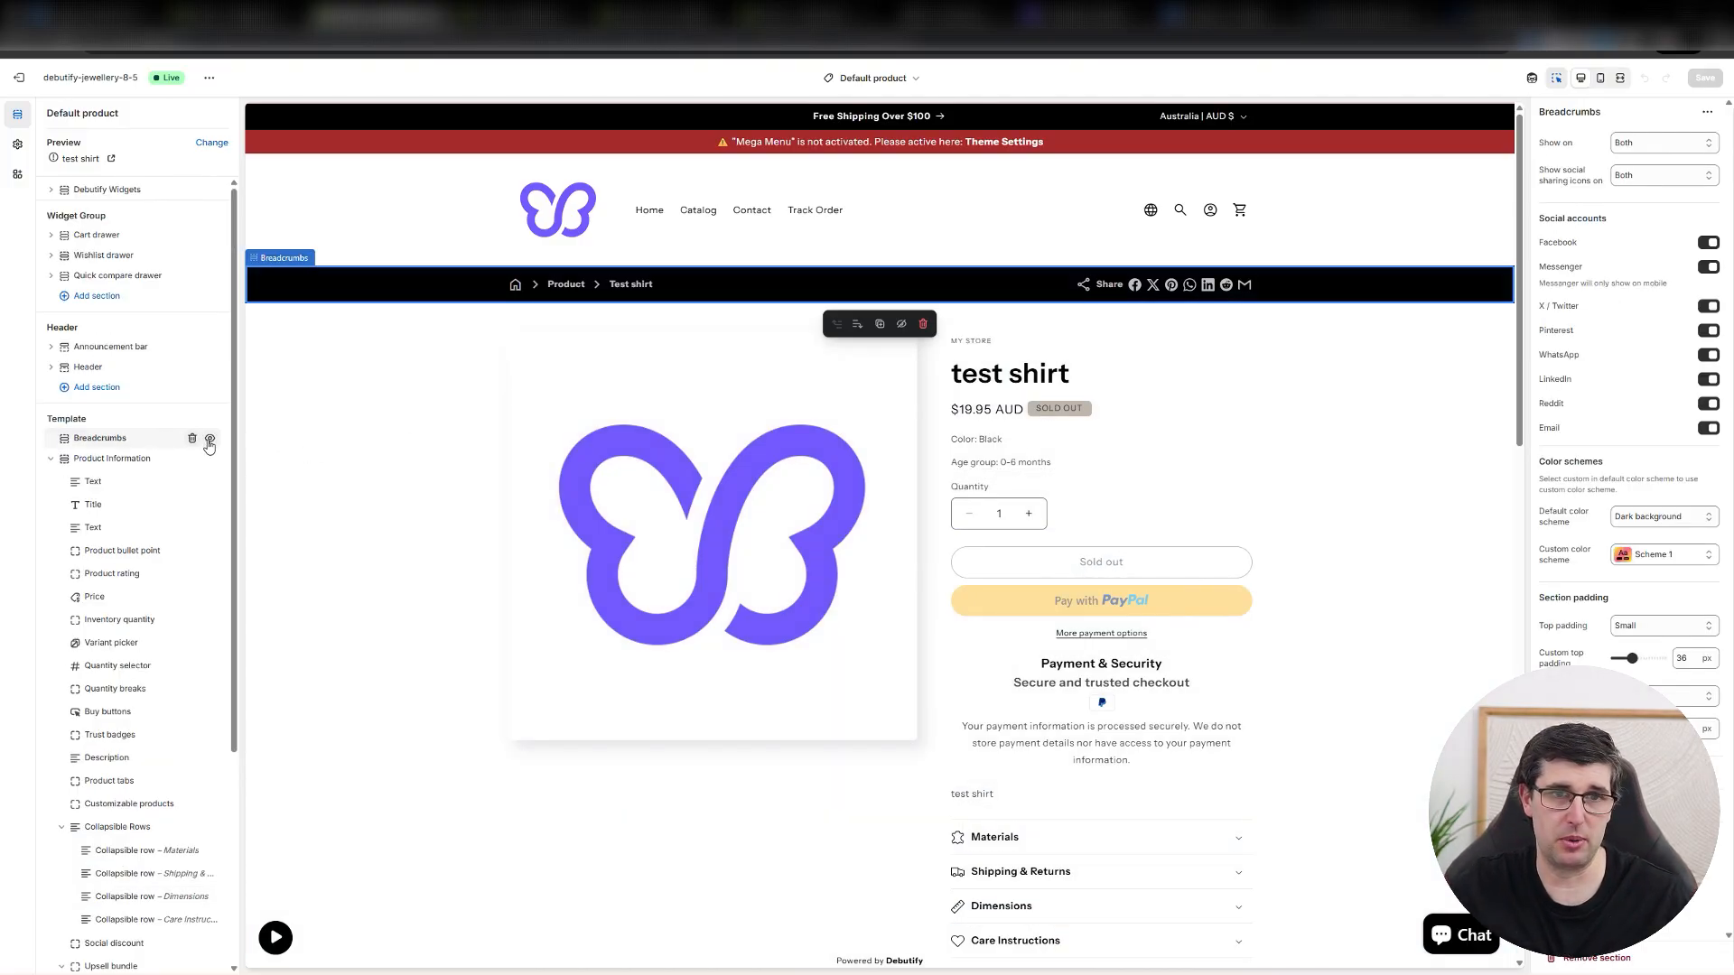
pyautogui.click(210, 440)
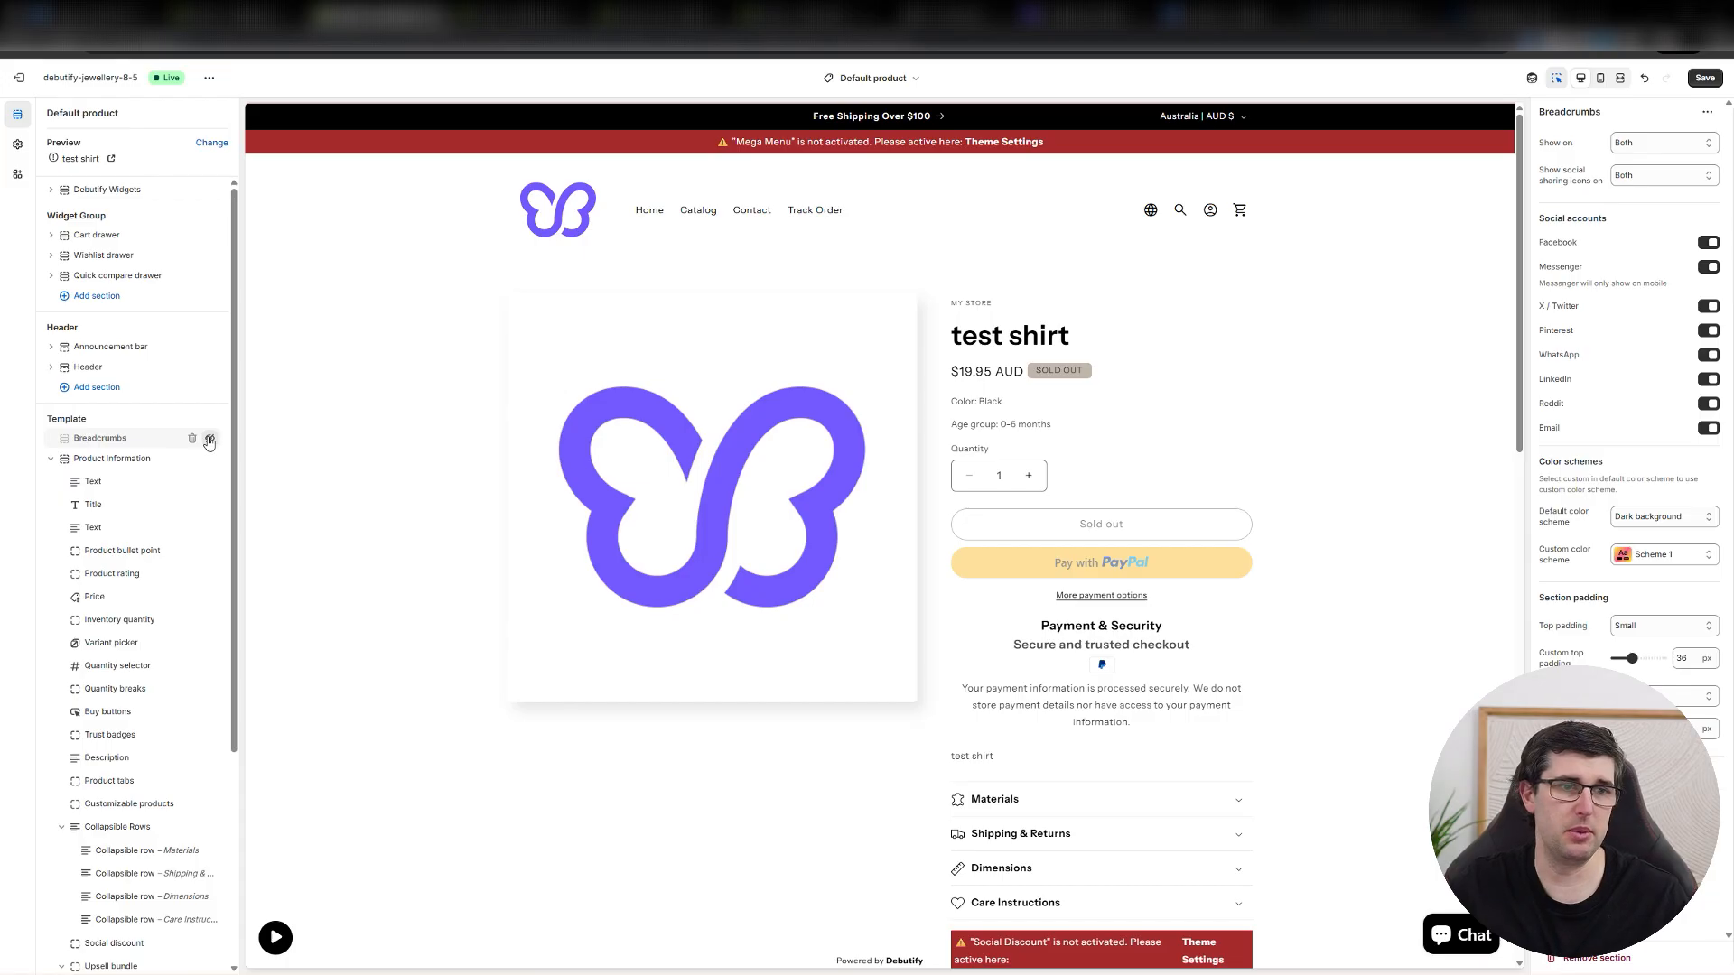
pyautogui.click(210, 440)
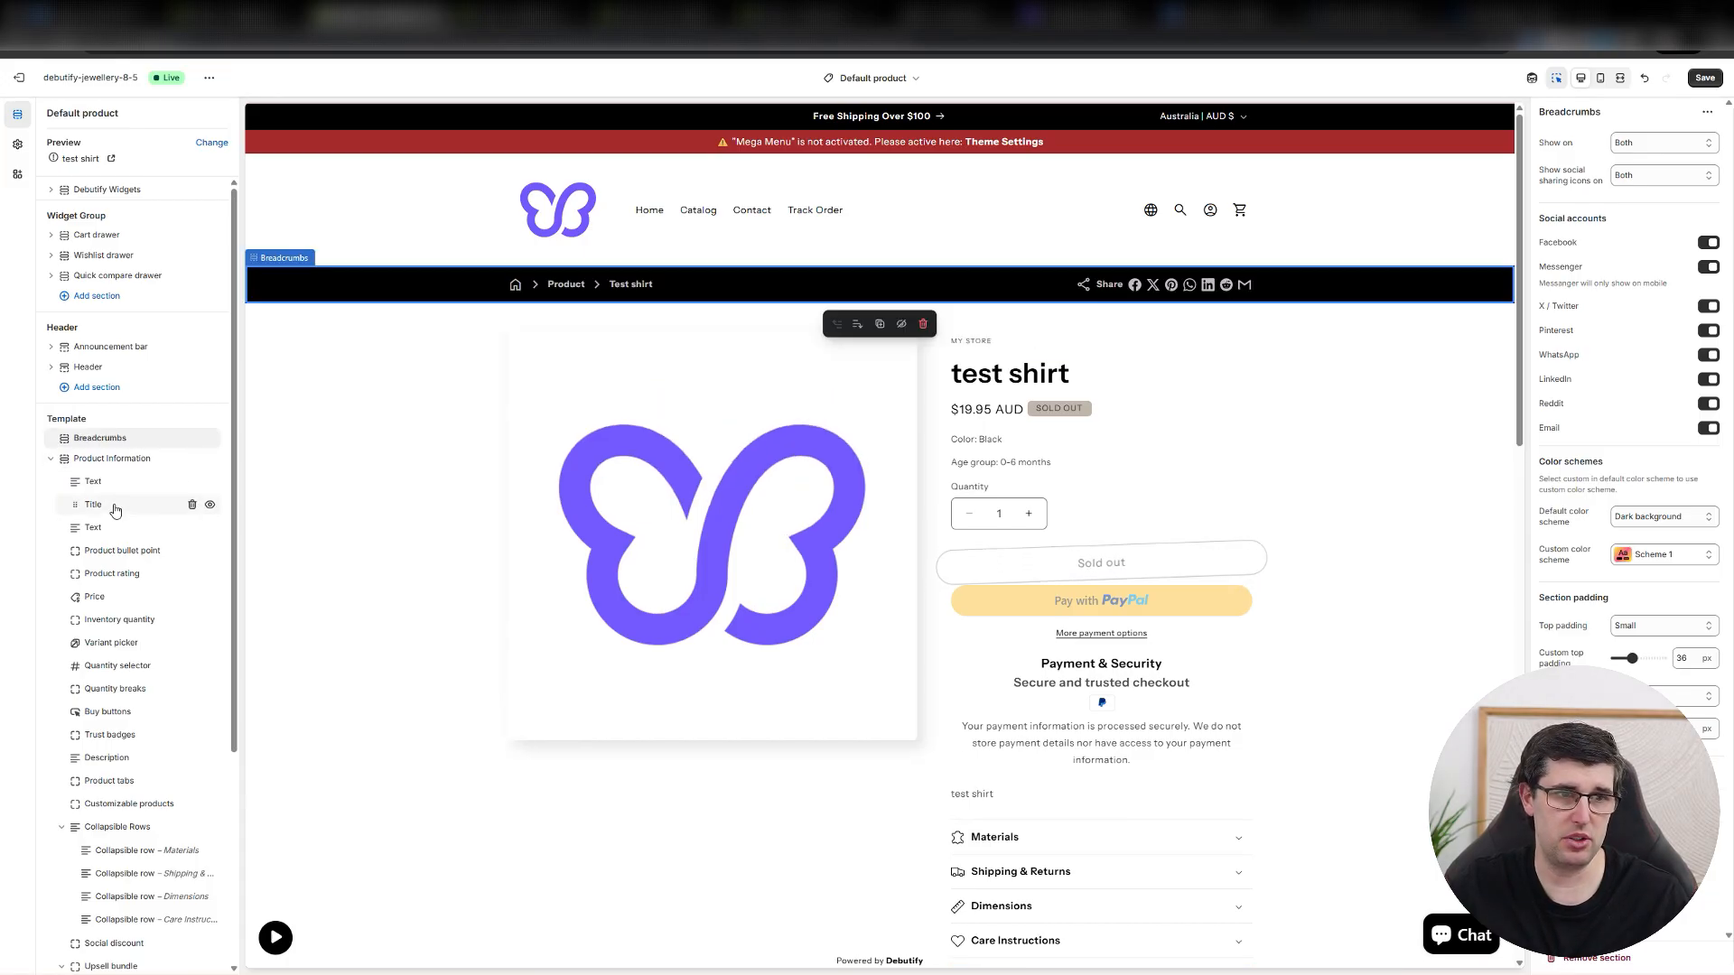
pyautogui.click(211, 508)
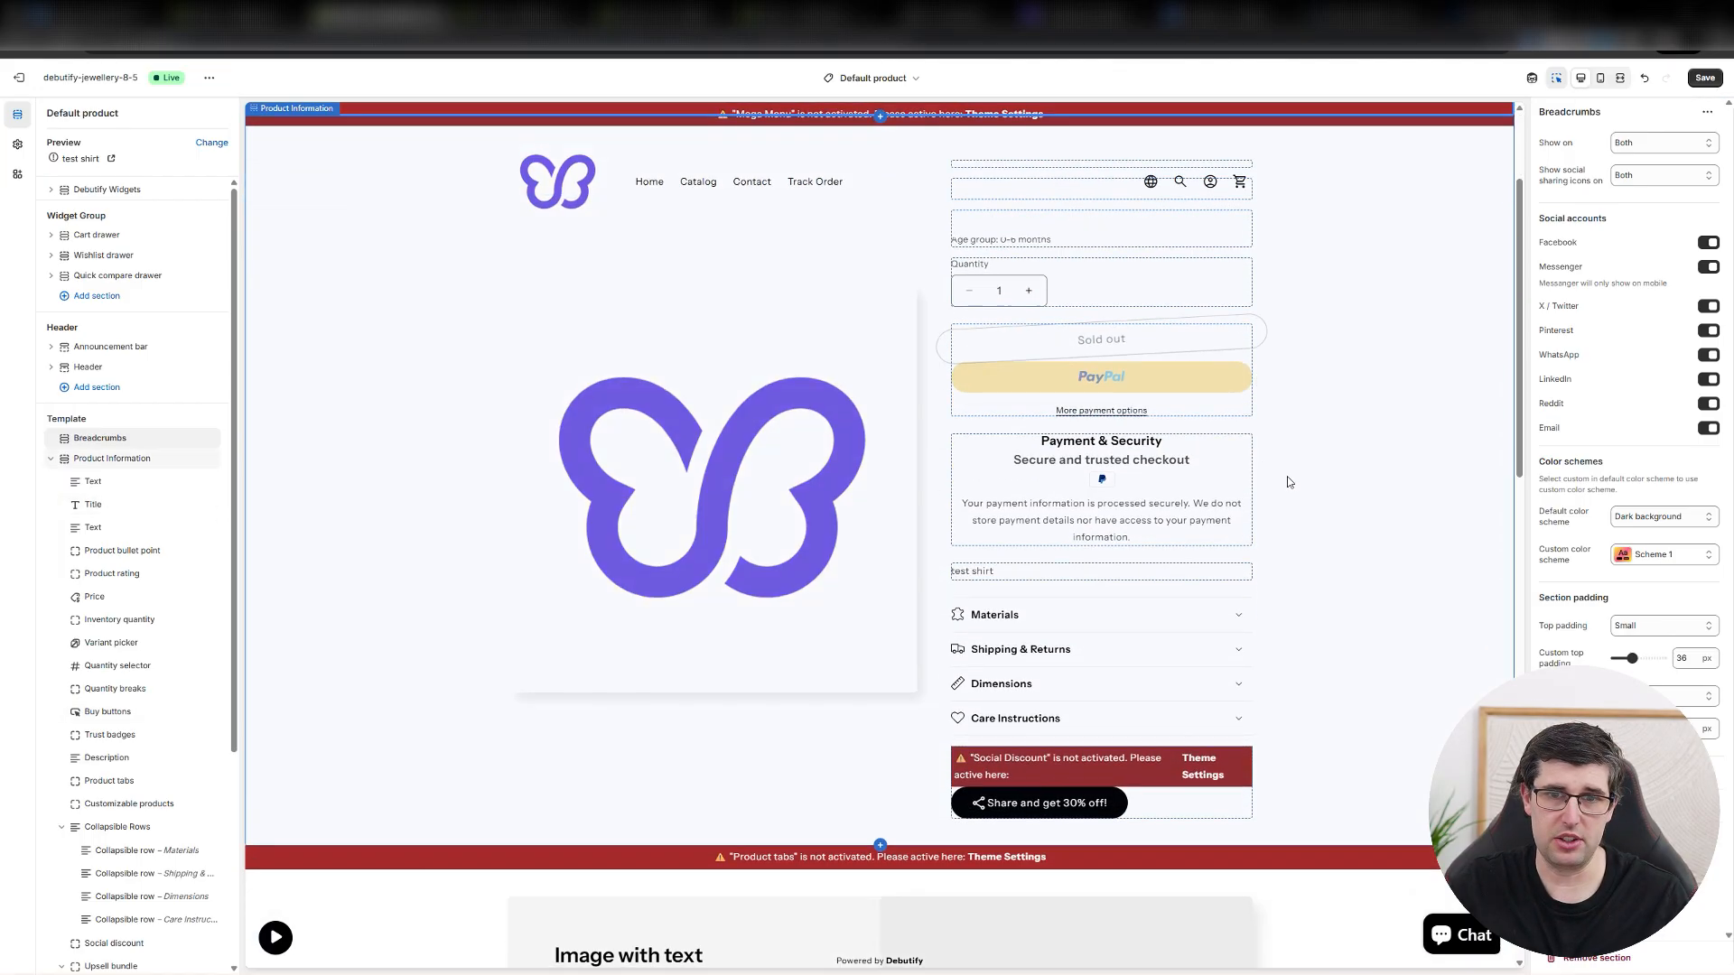
pyautogui.scroll(5, 1293, 503)
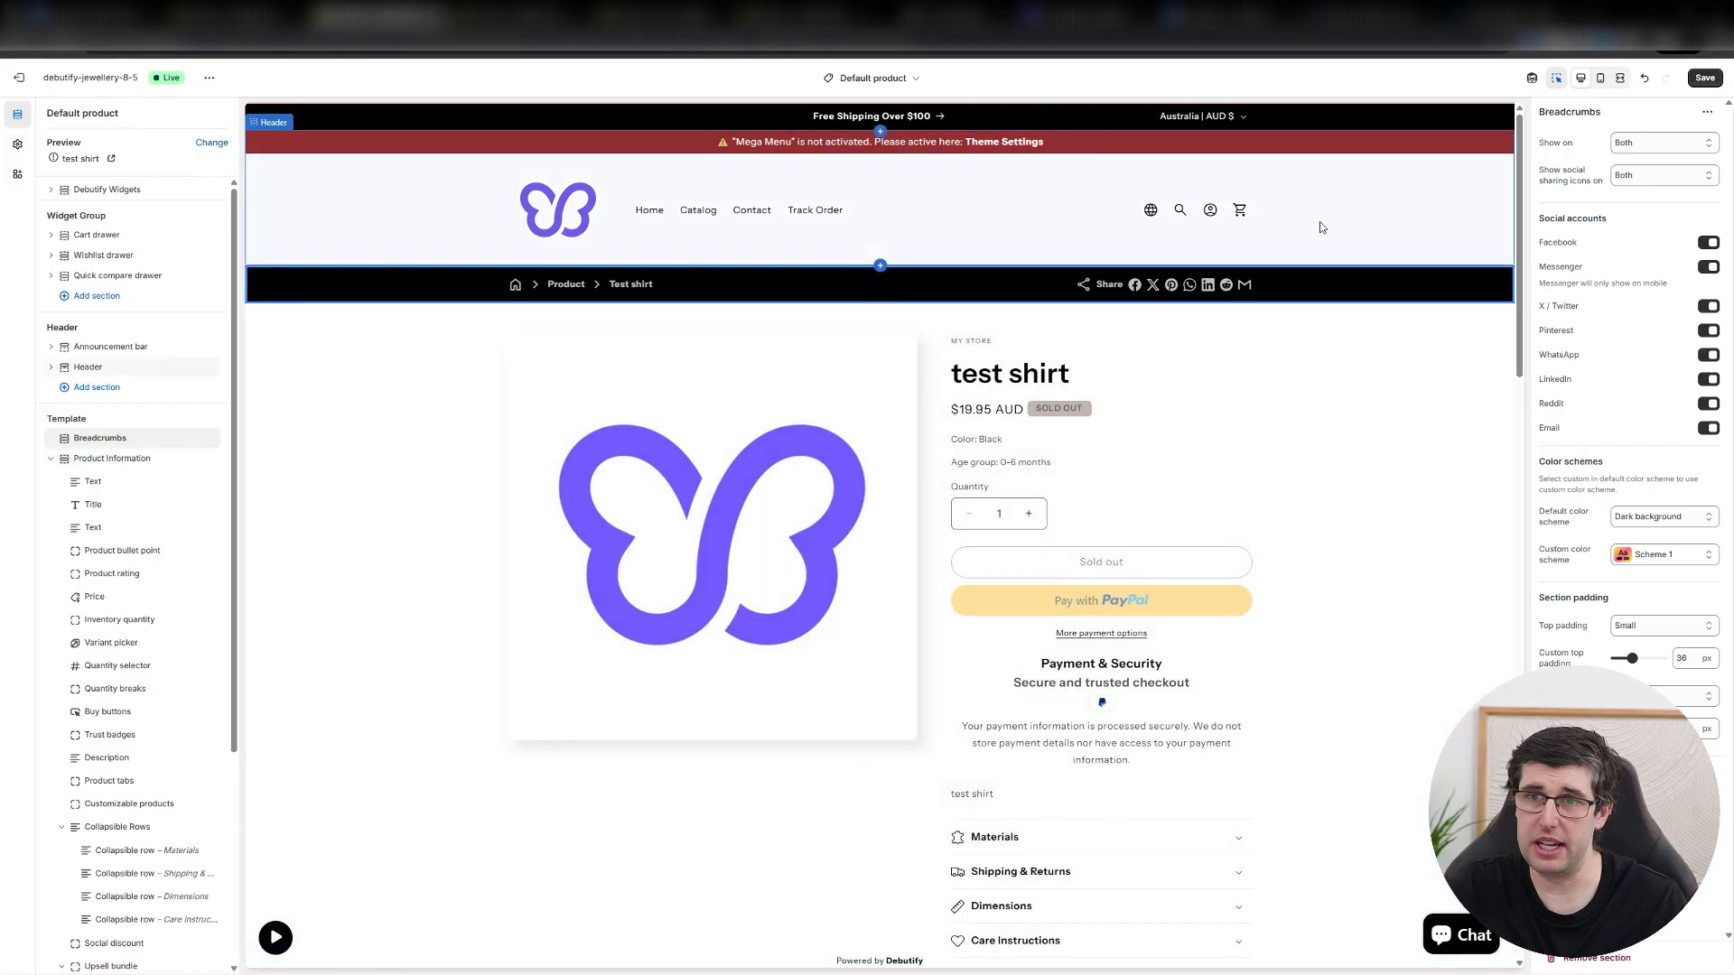
# Try to open the Checkout page for customization, and dismiss the page-load notice.
pyautogui.click(878, 78)
pyautogui.click(807, 291)
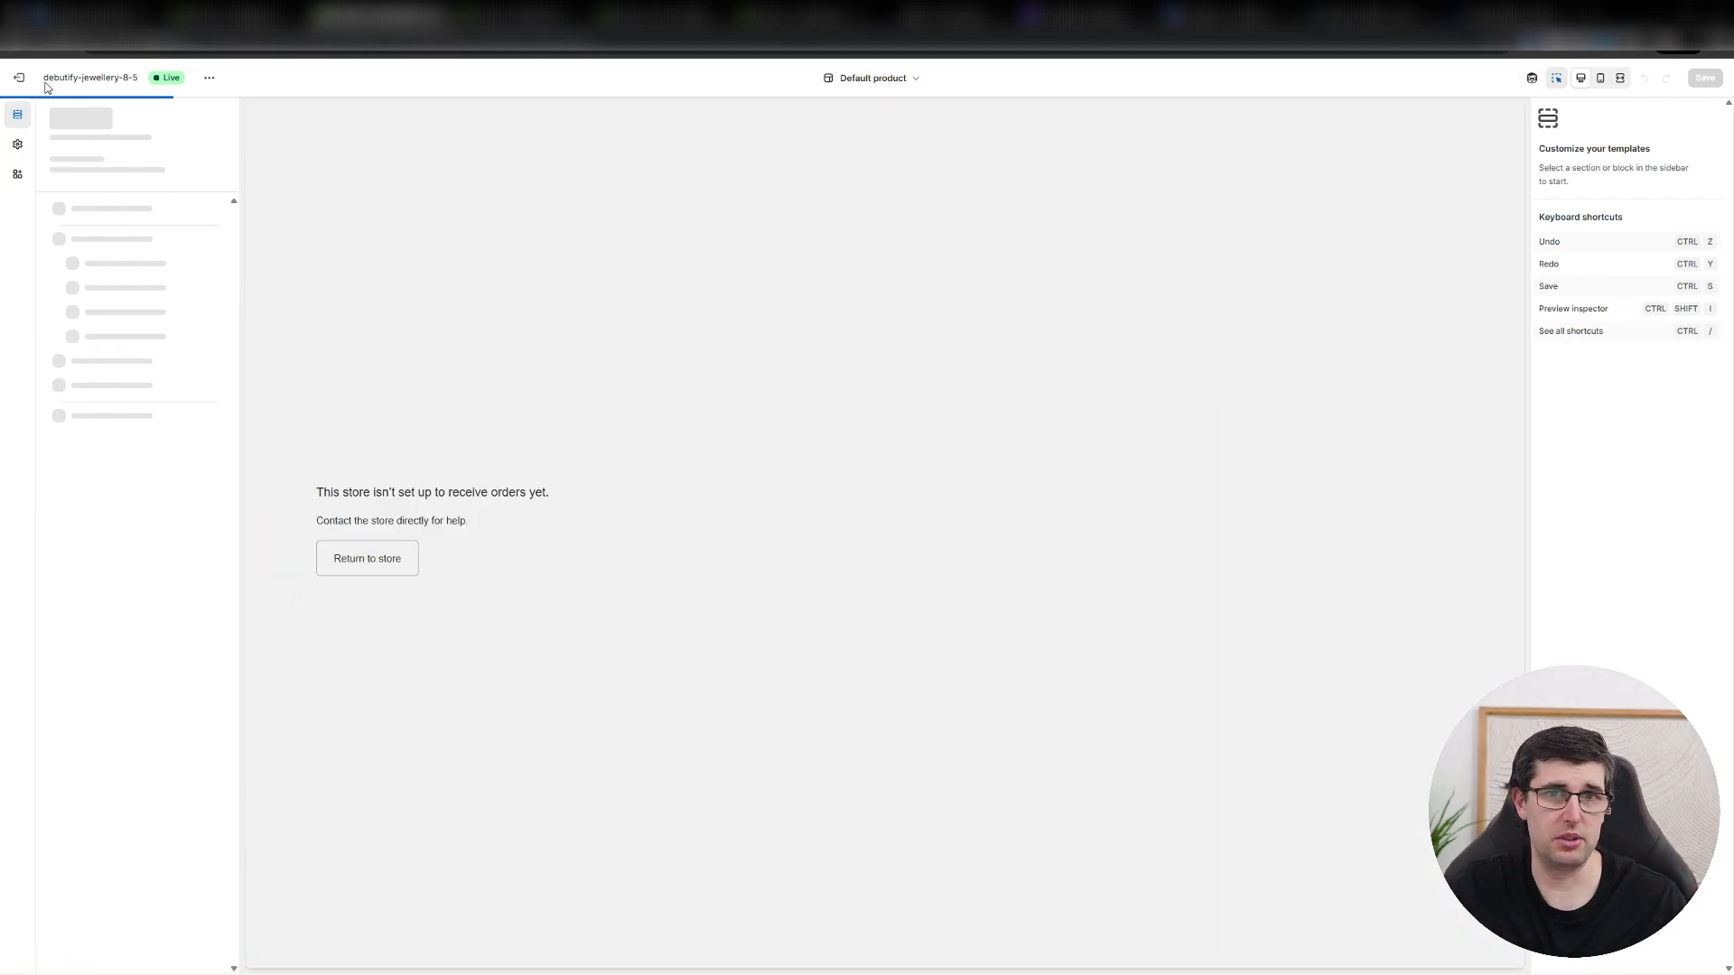
pyautogui.click(869, 79)
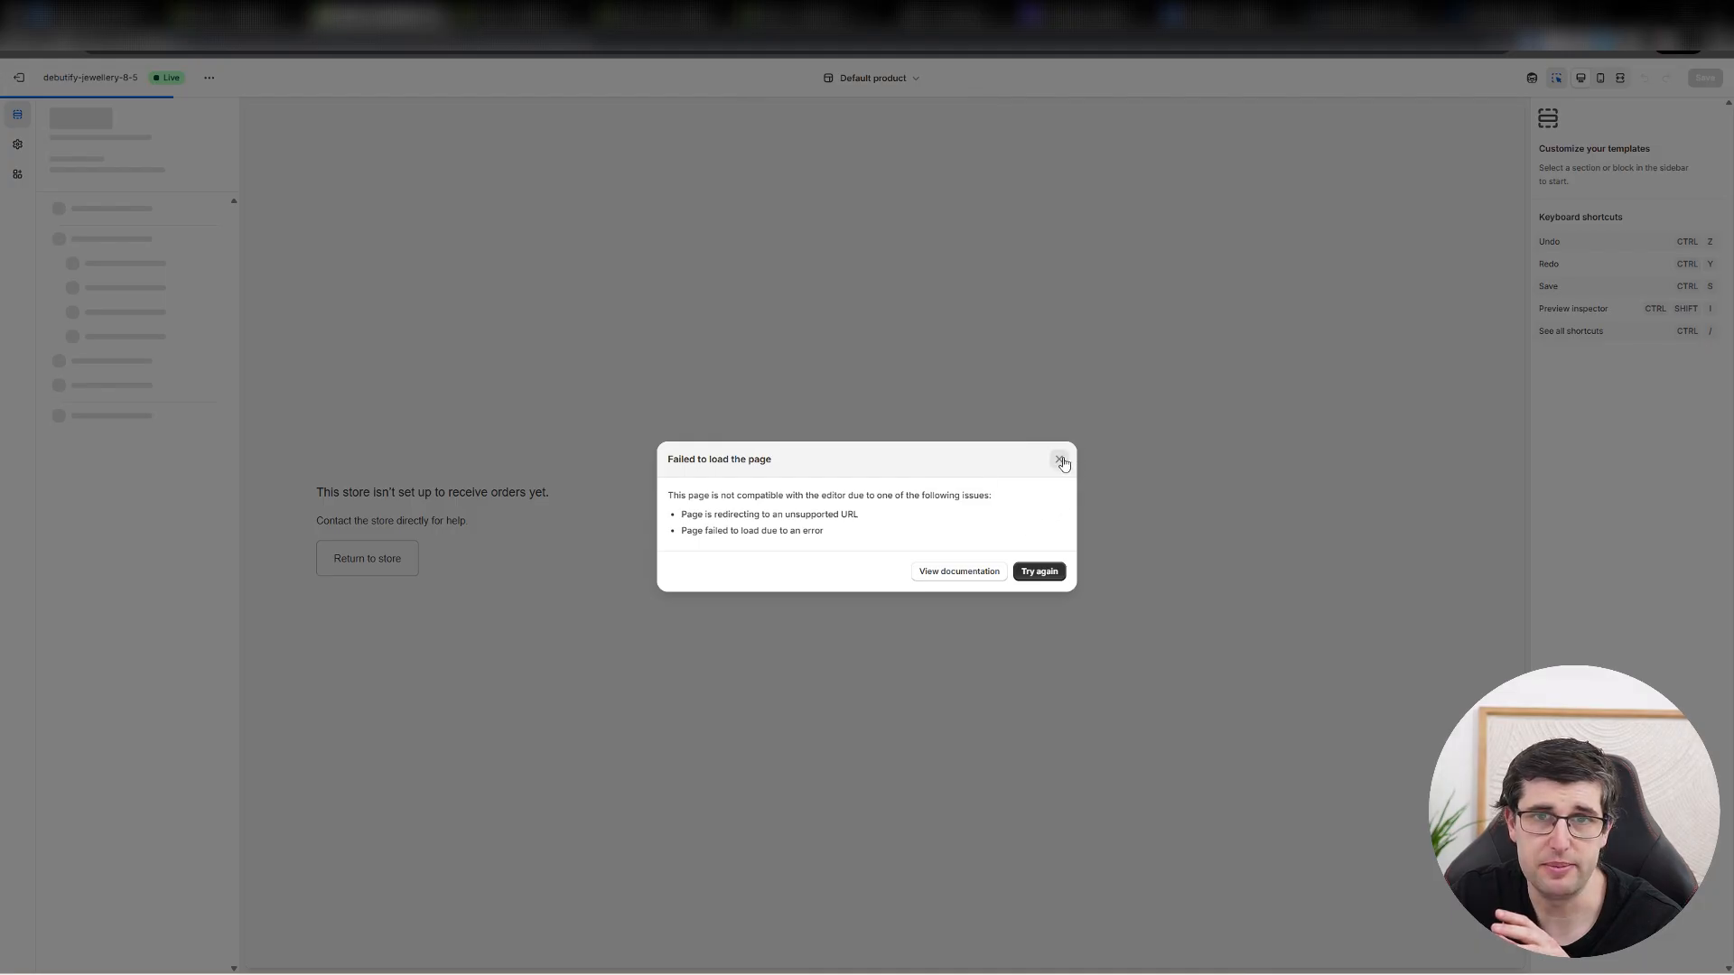
pyautogui.click(1061, 461)
# Switch the theme editor to the Cart template and select its Featured collection section.
pyautogui.click(869, 78)
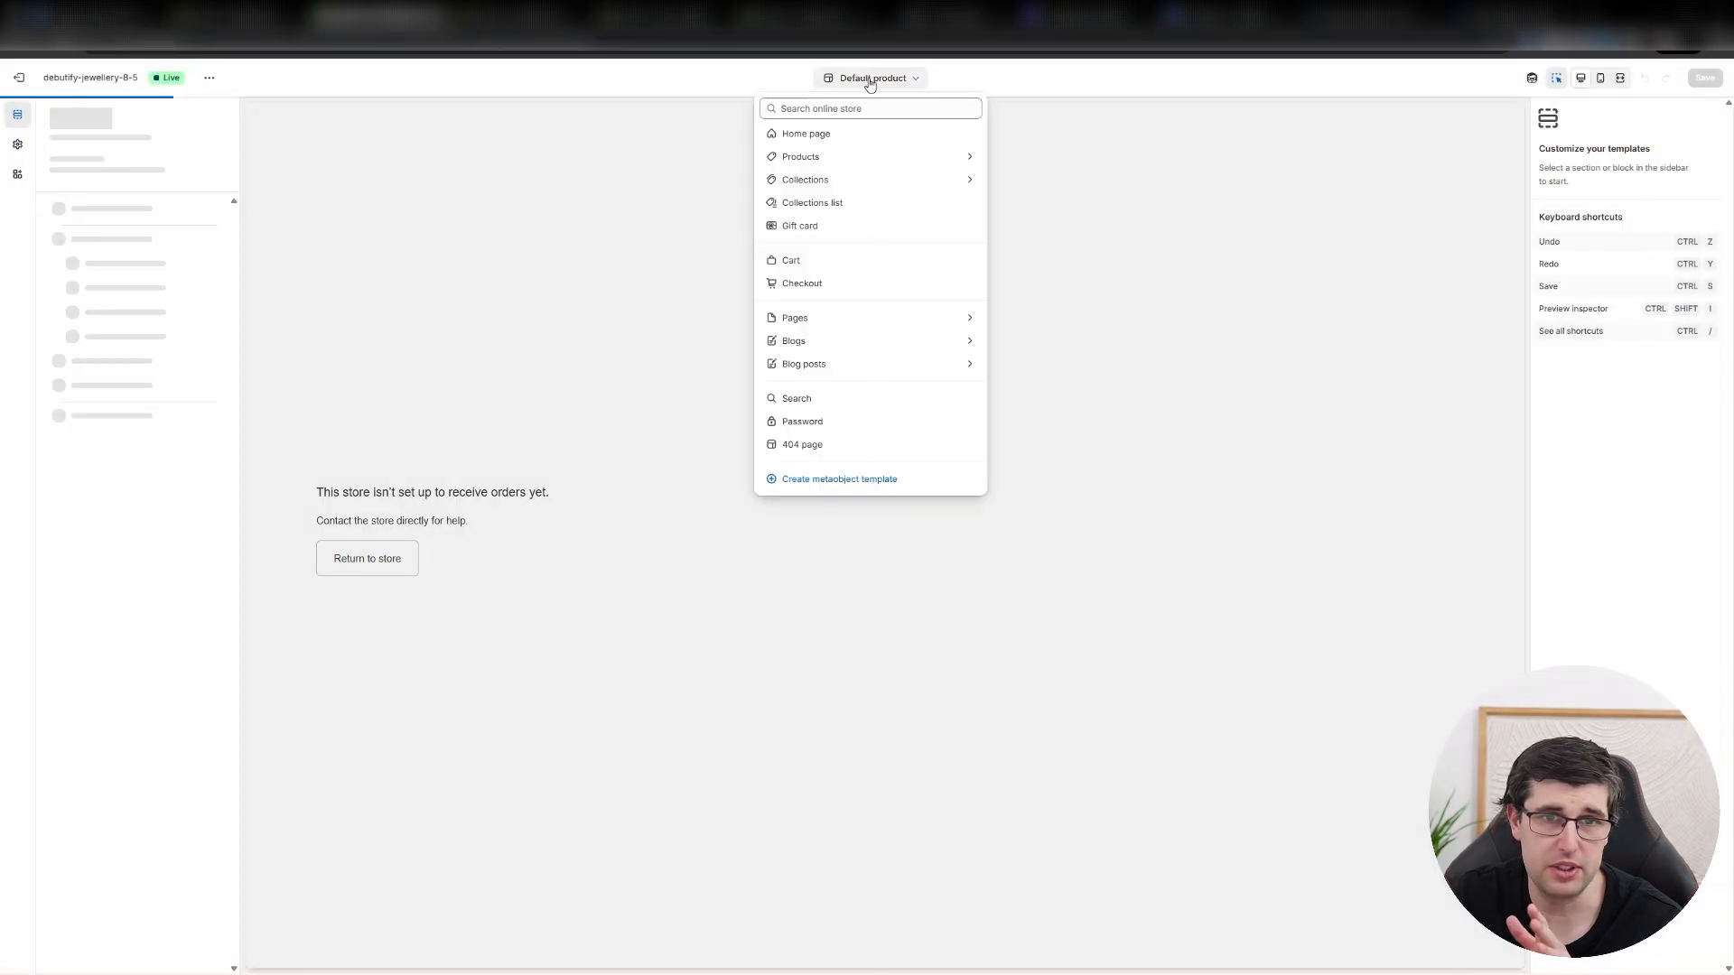
pyautogui.click(806, 267)
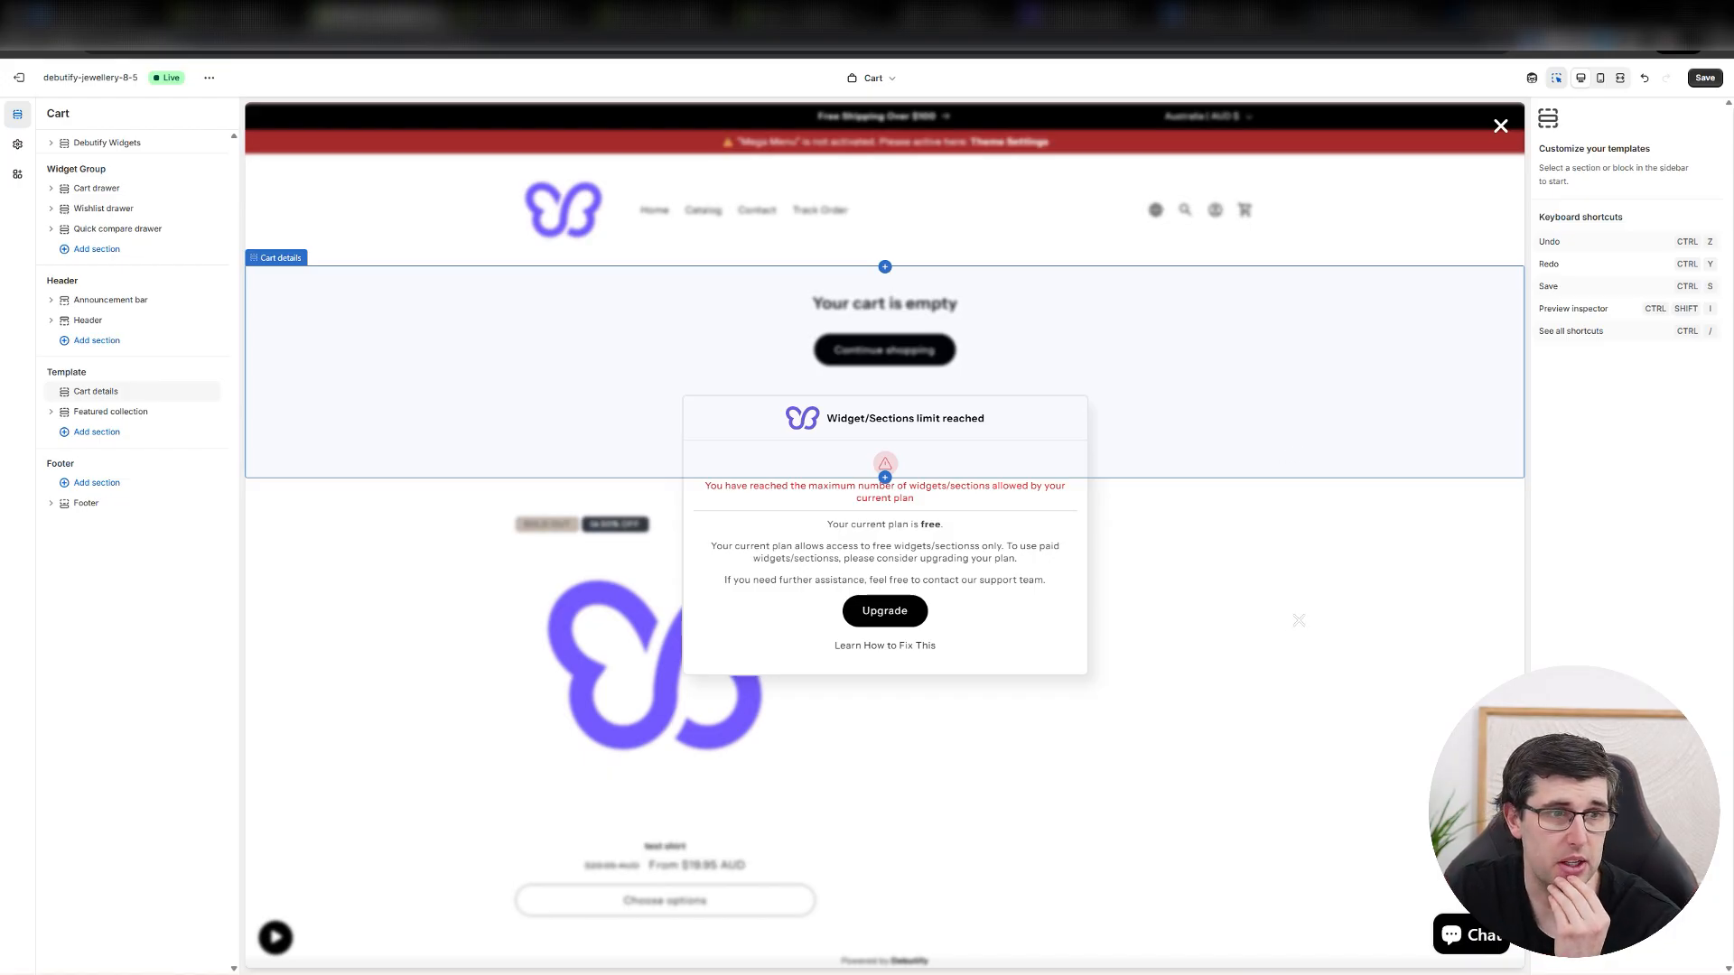
pyautogui.click(110, 411)
# Add a Facebook Testimonial section below the cart's Featured collection and select its second testimonial block.
pyautogui.click(188, 478)
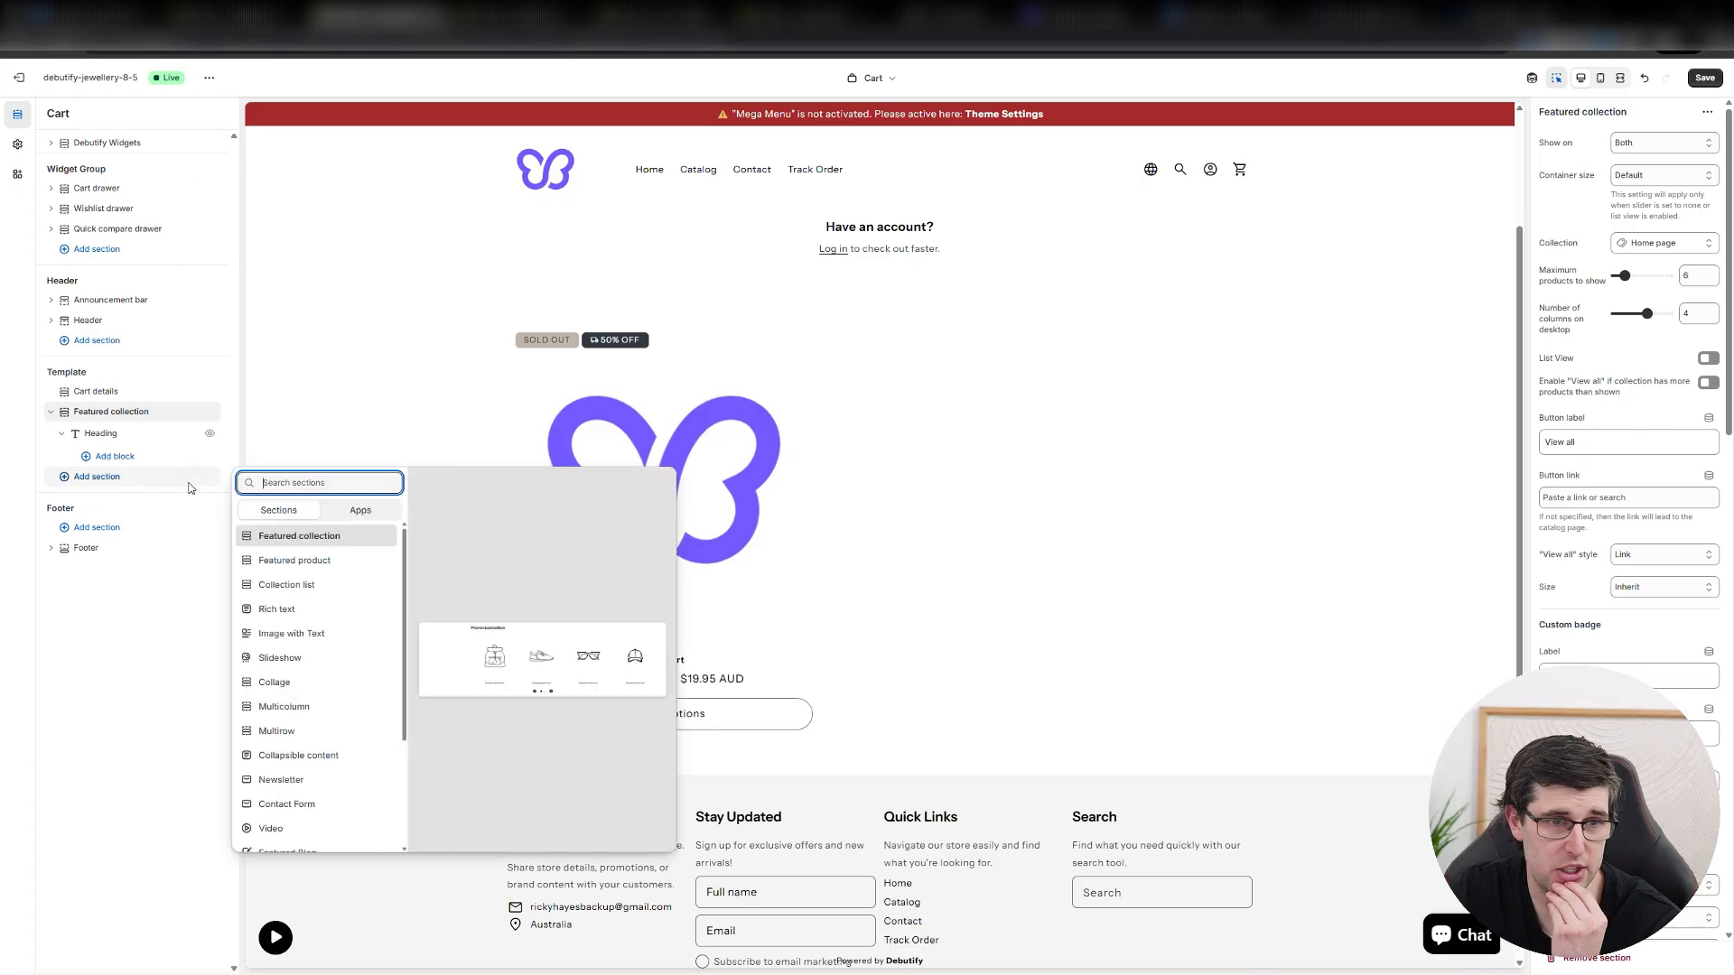
pyautogui.scroll(-2, 321, 677)
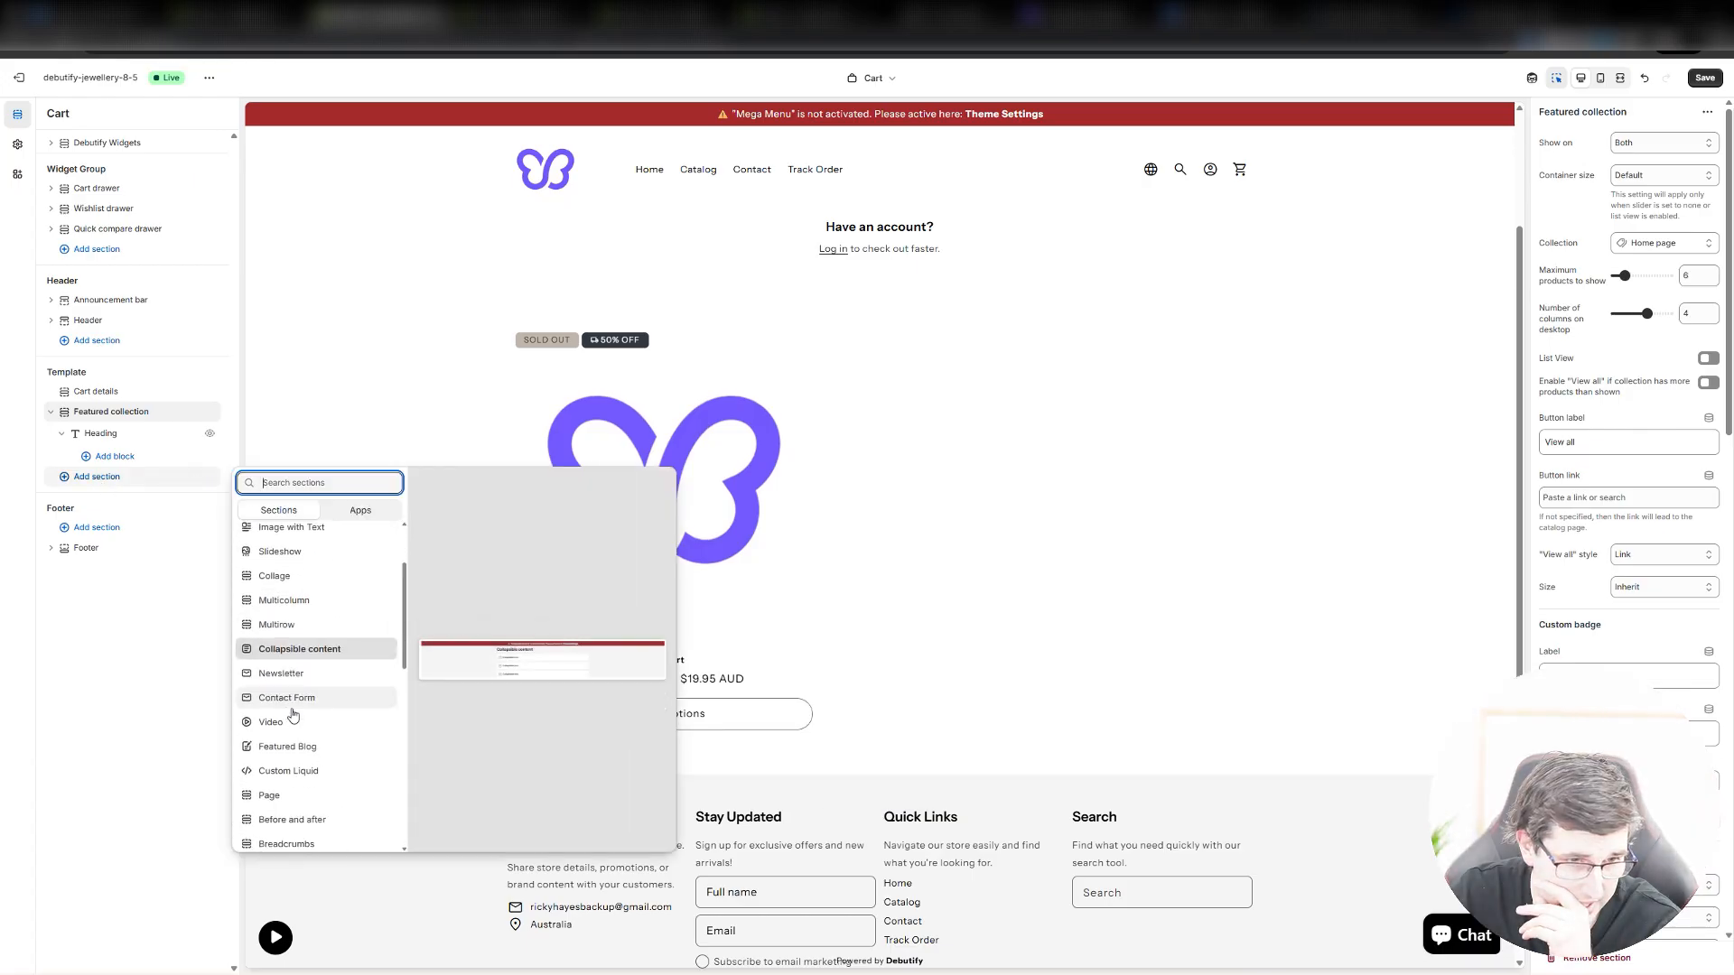
pyautogui.scroll(-5, 298, 722)
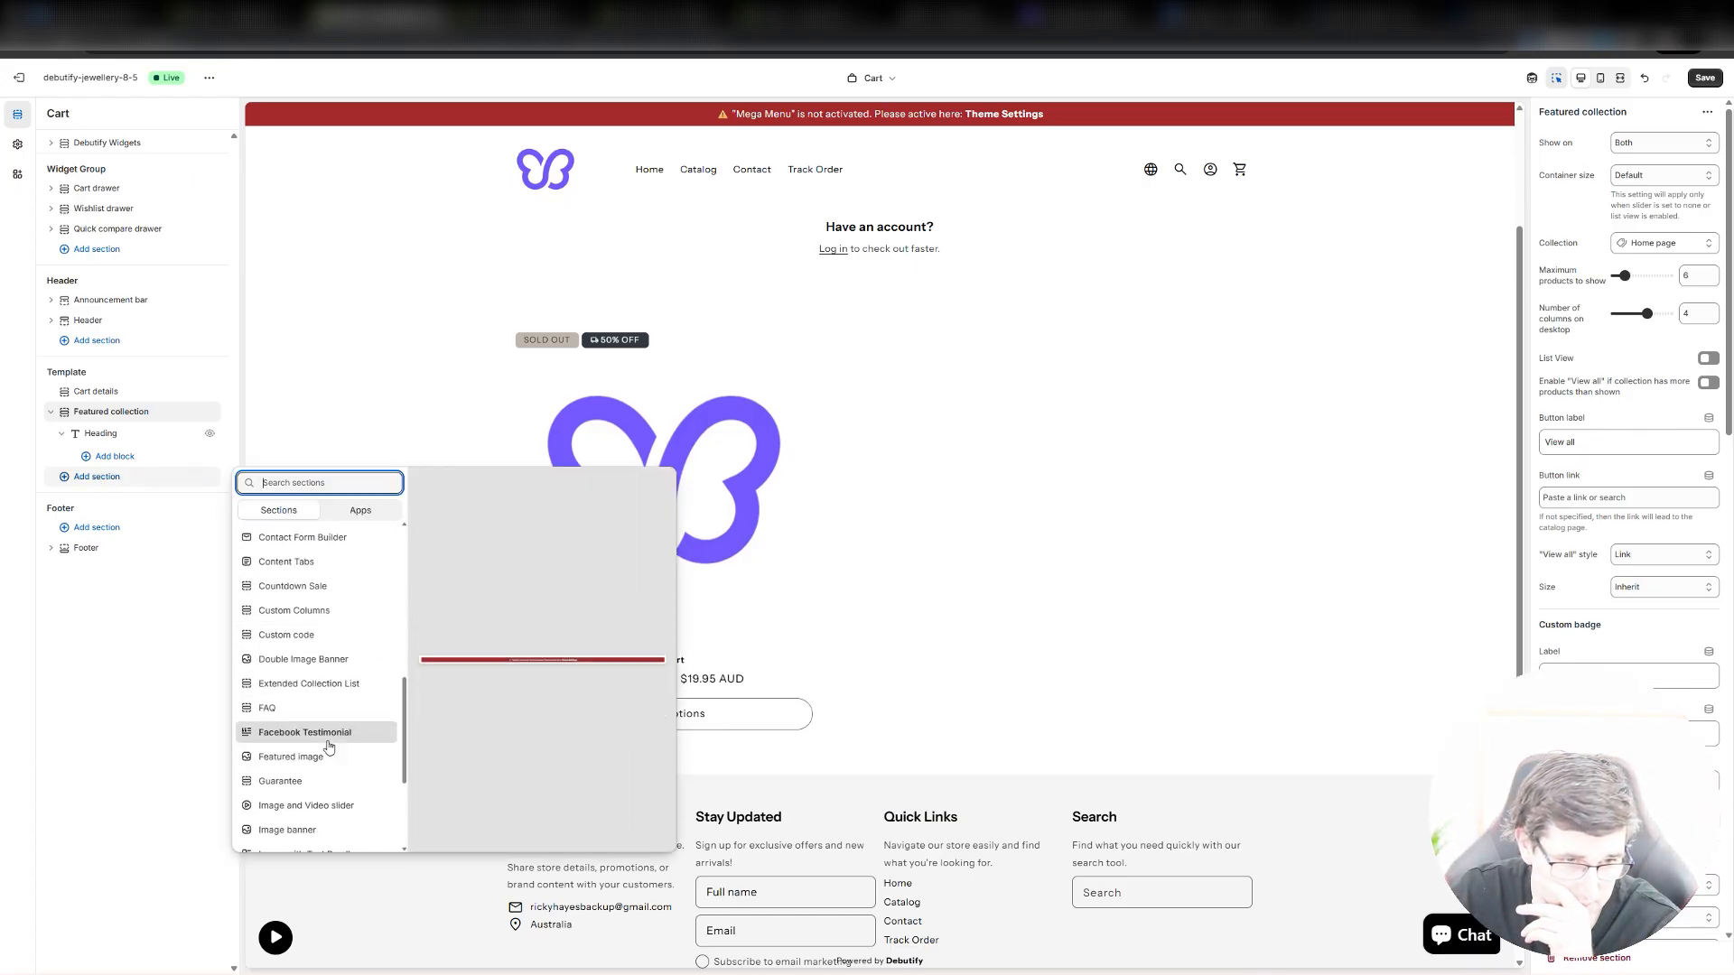
pyautogui.click(316, 733)
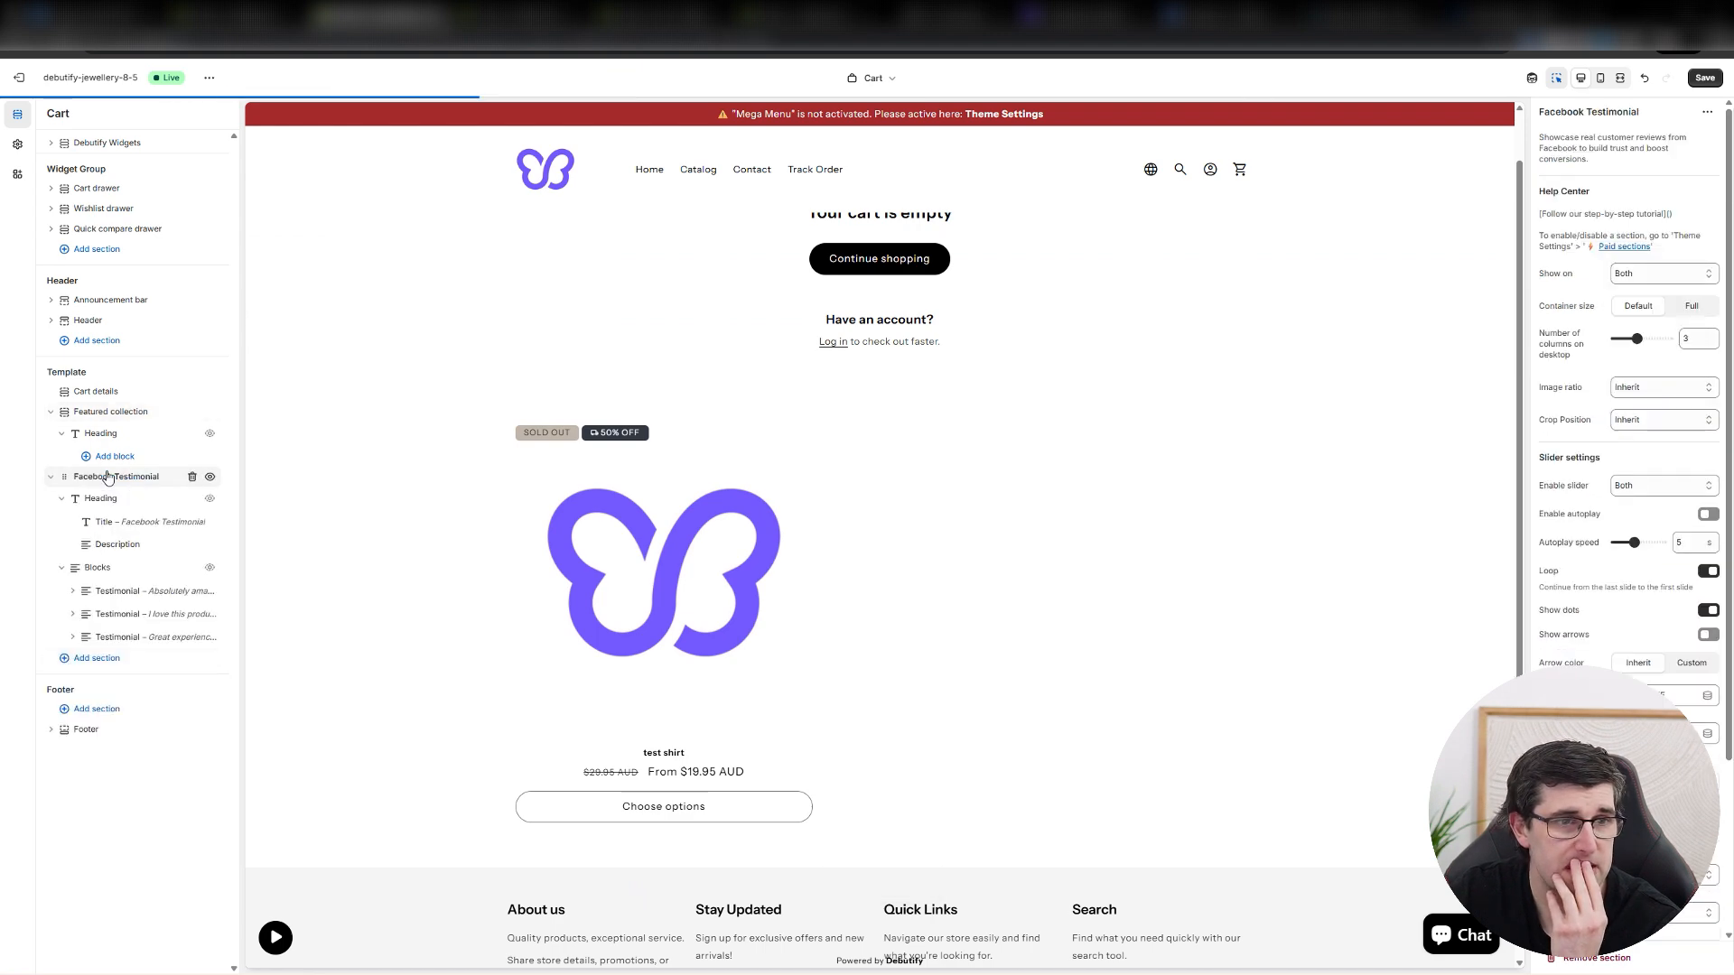
pyautogui.scroll(3, 950, 449)
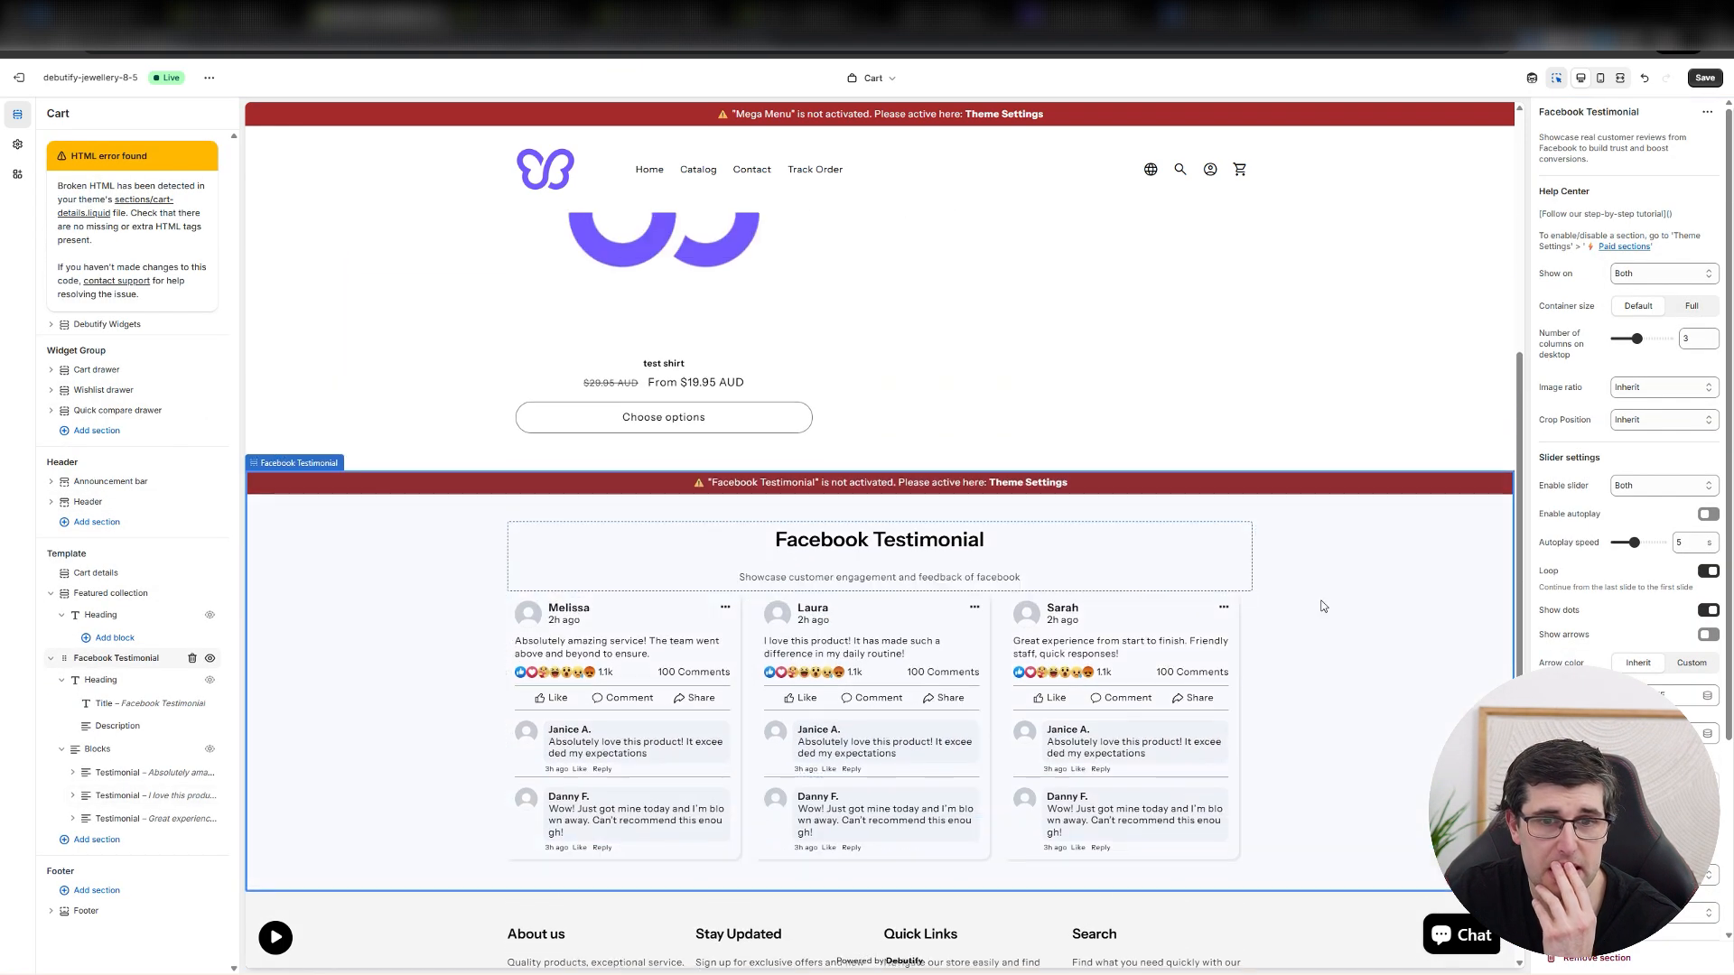
pyautogui.click(864, 696)
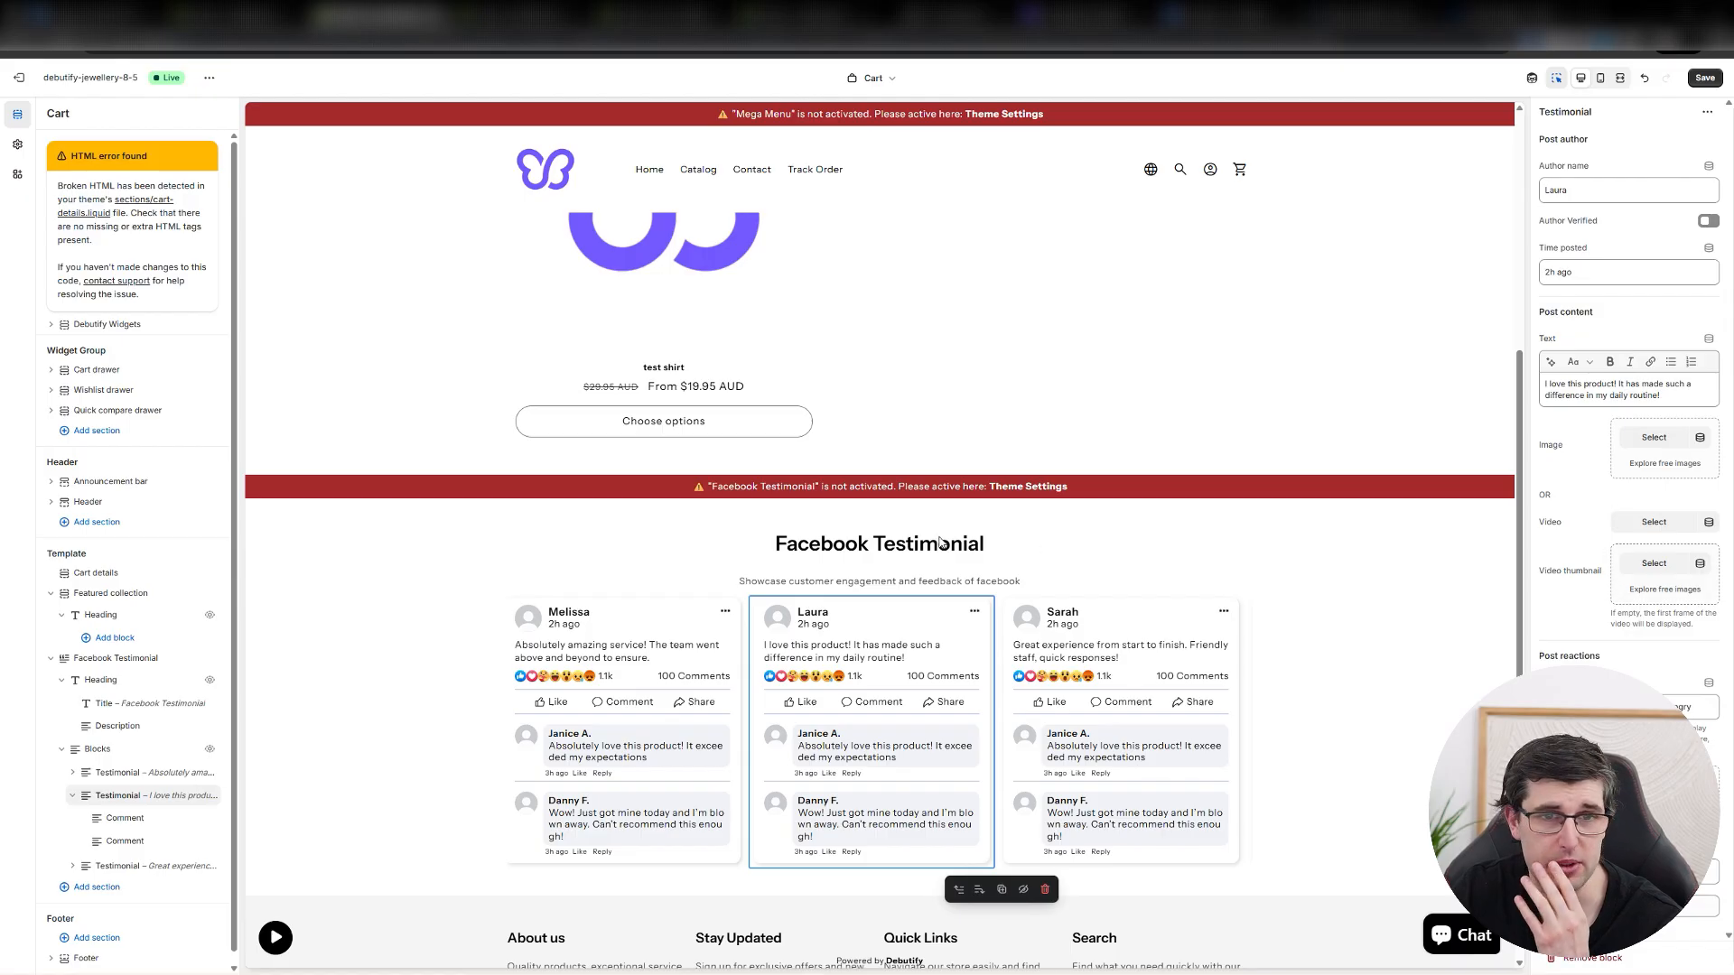
pyautogui.scroll(6, 981, 506)
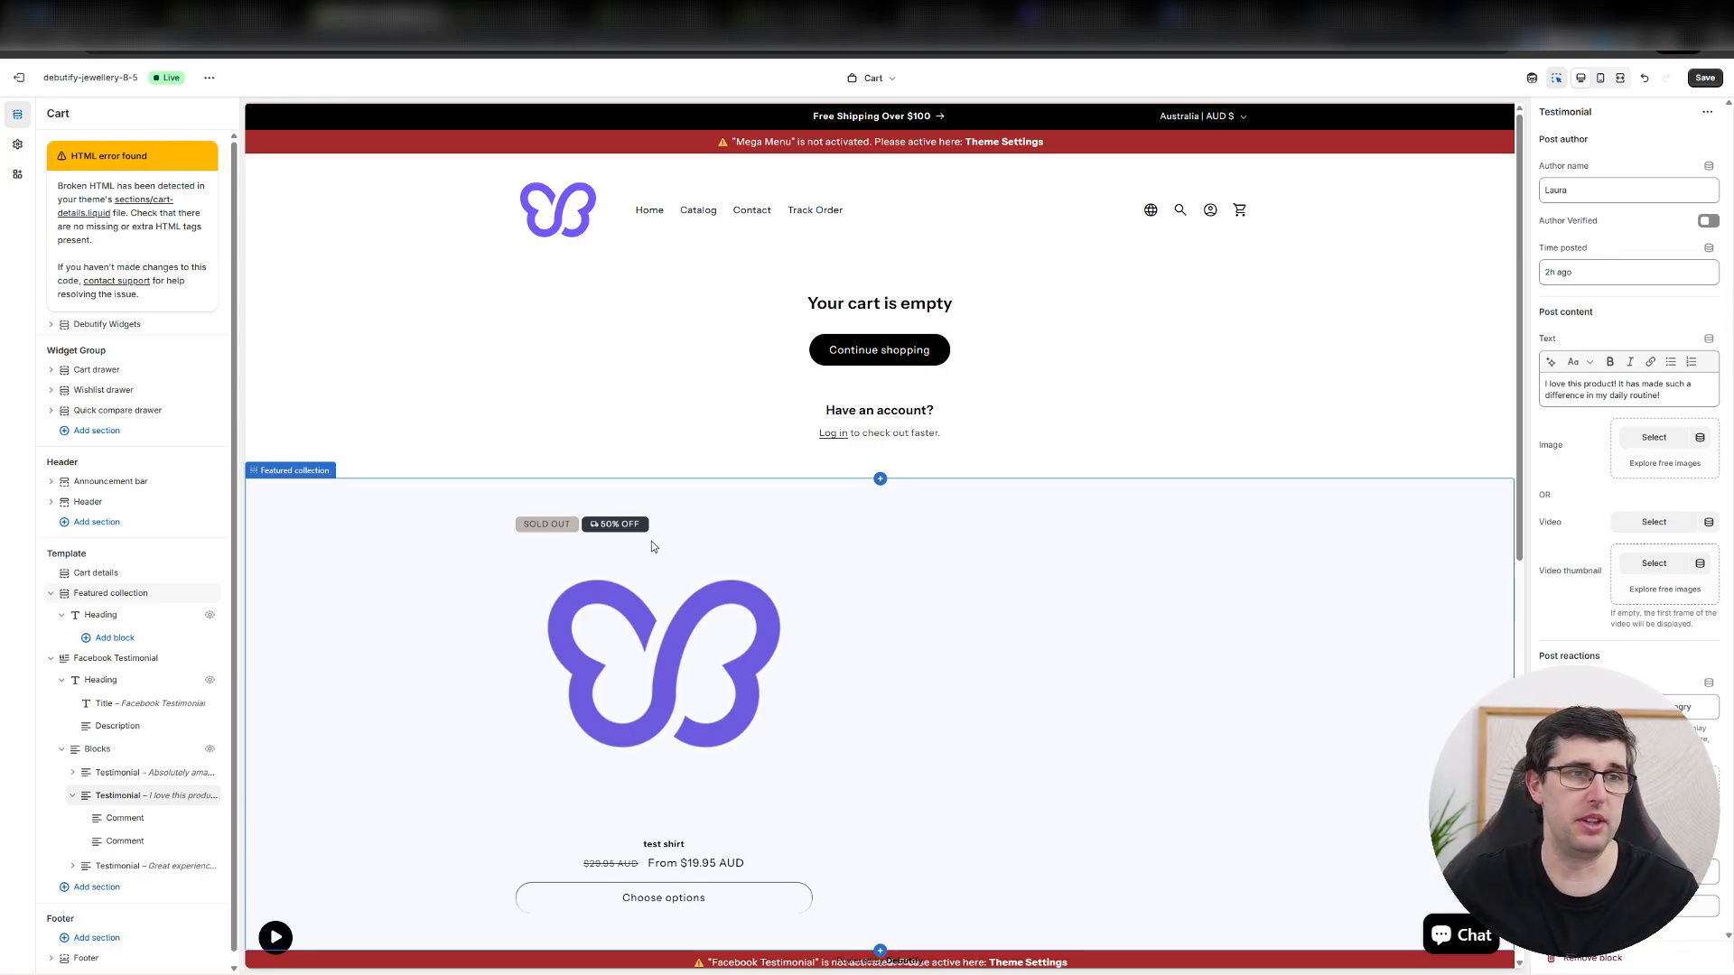
# Look through the theme settings categories, examining the Buttons and Drawers options.
pyautogui.click(18, 145)
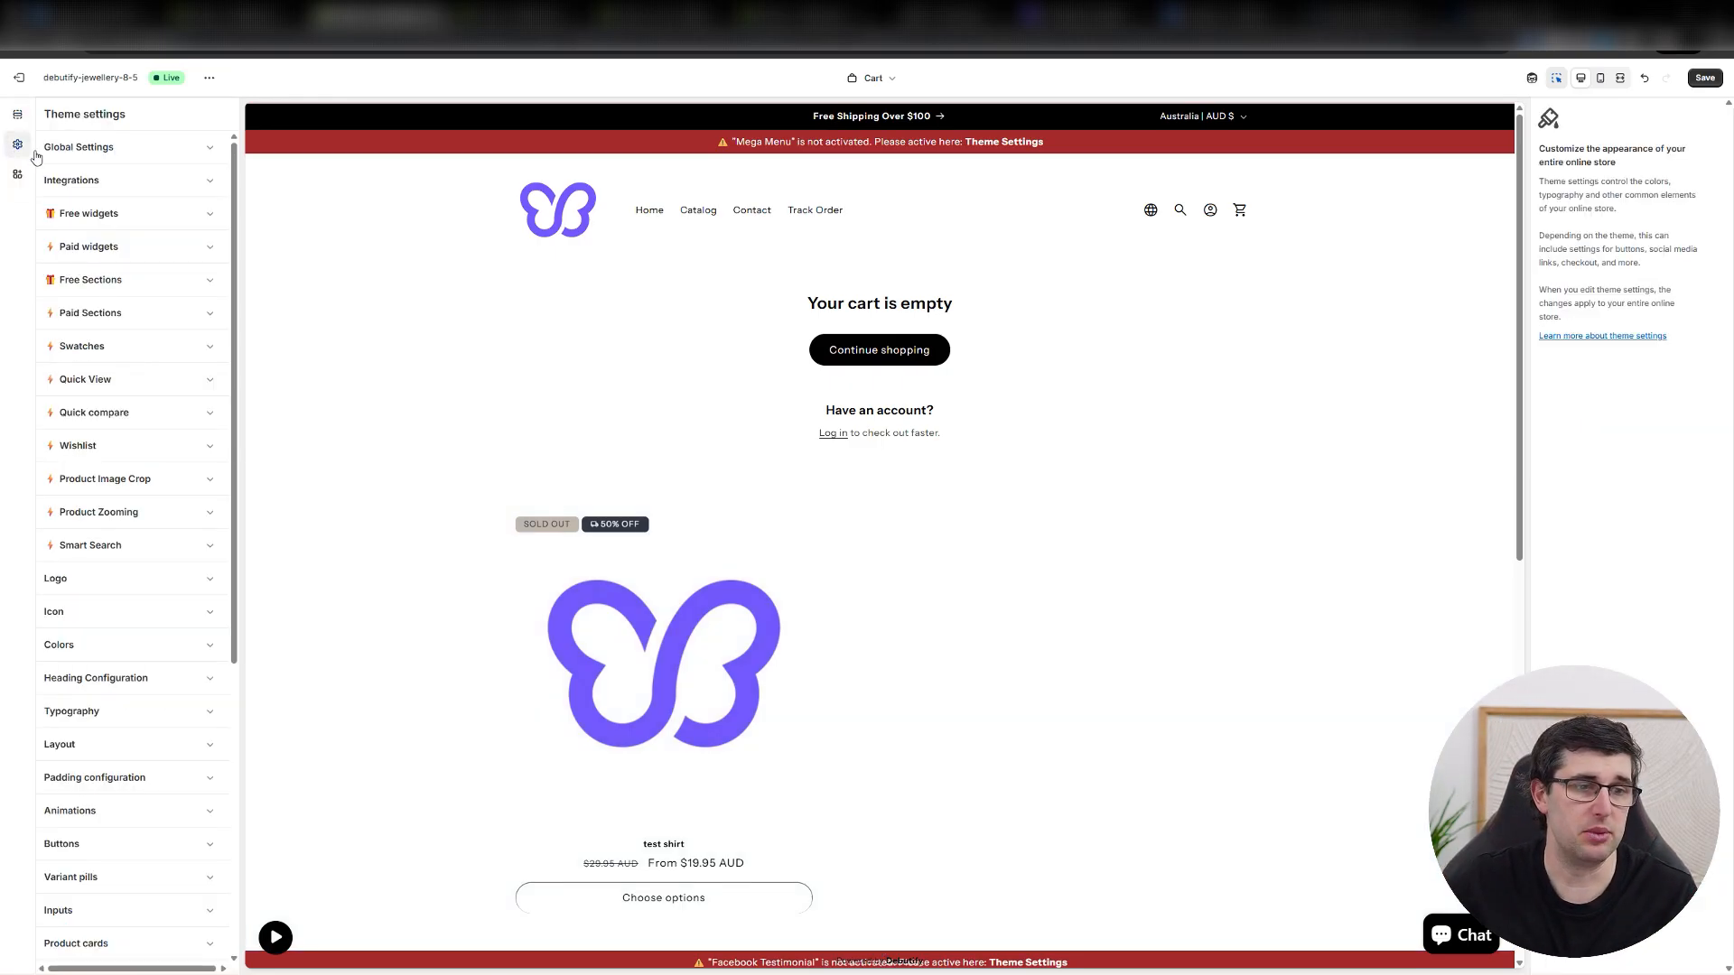
pyautogui.scroll(-4, 117, 460)
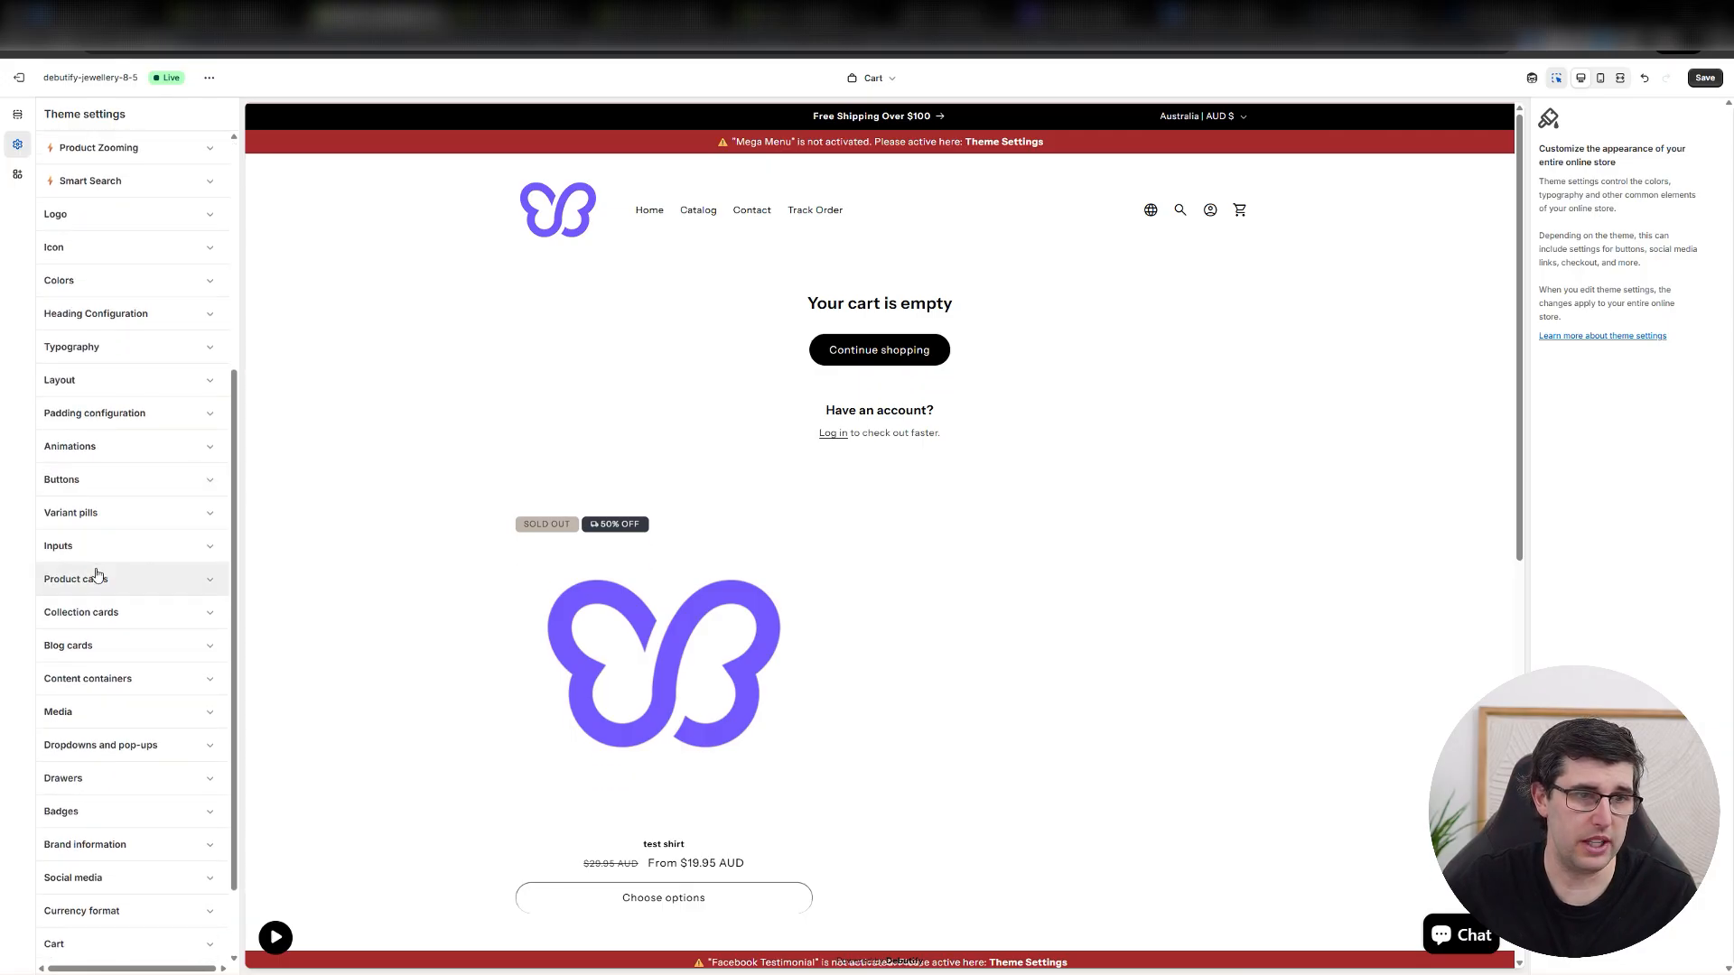
pyautogui.click(145, 481)
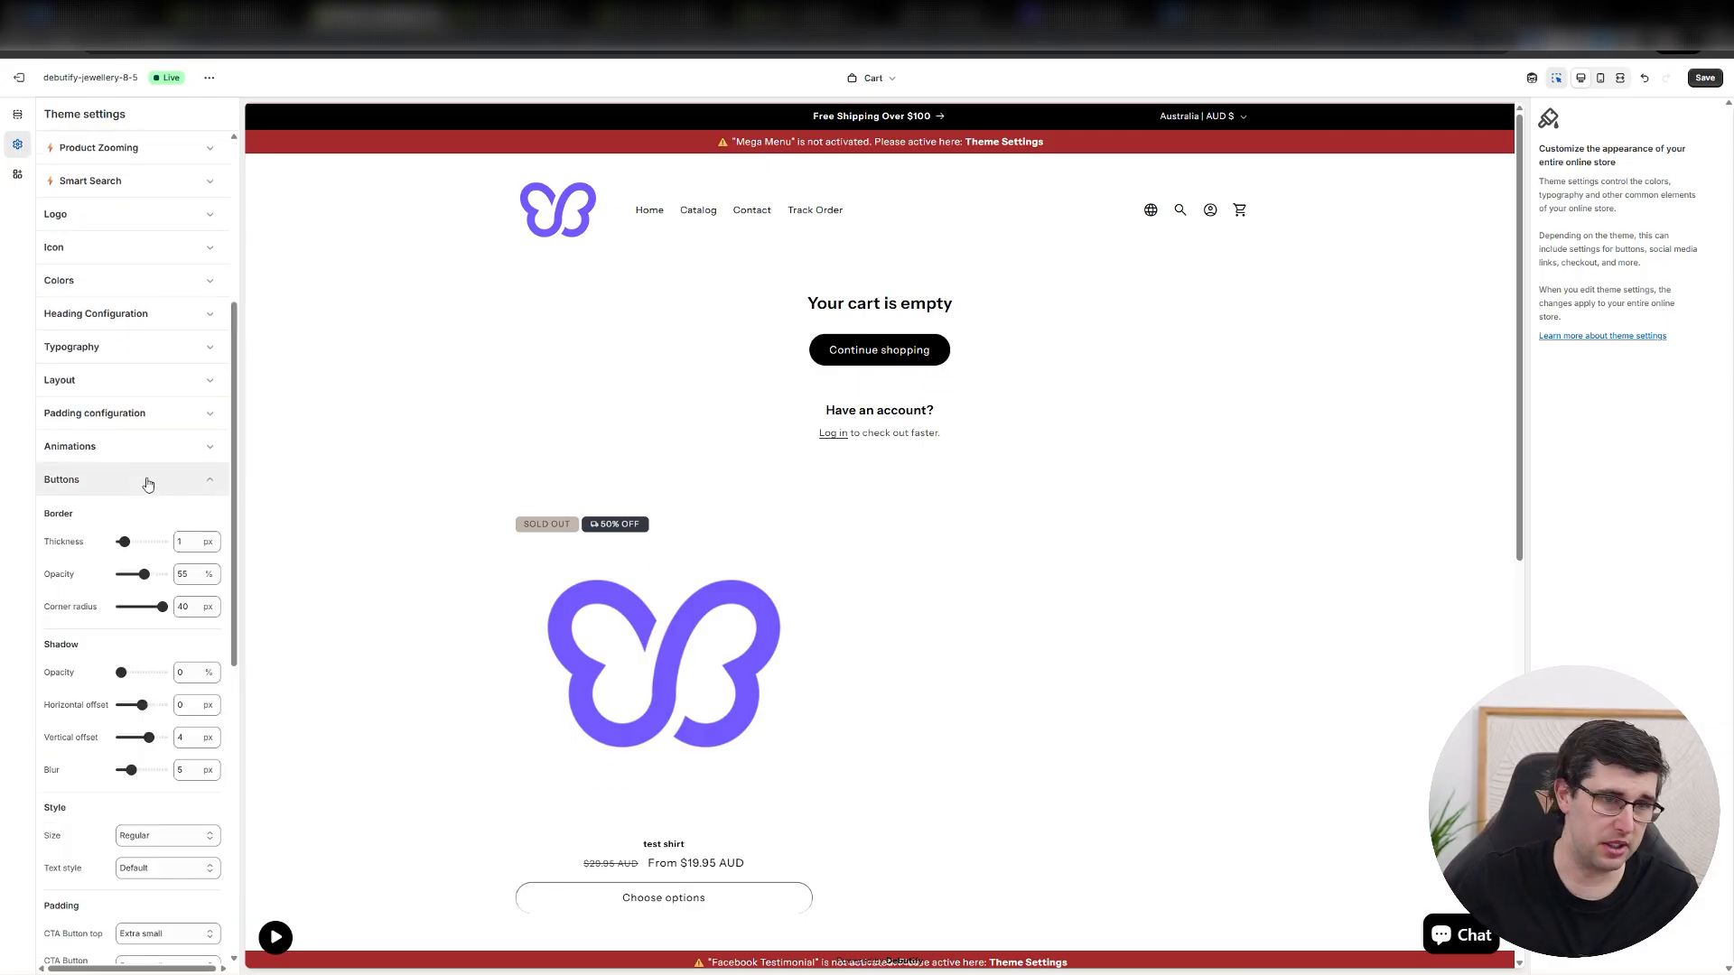
pyautogui.click(149, 485)
pyautogui.scroll(-1, 120, 407)
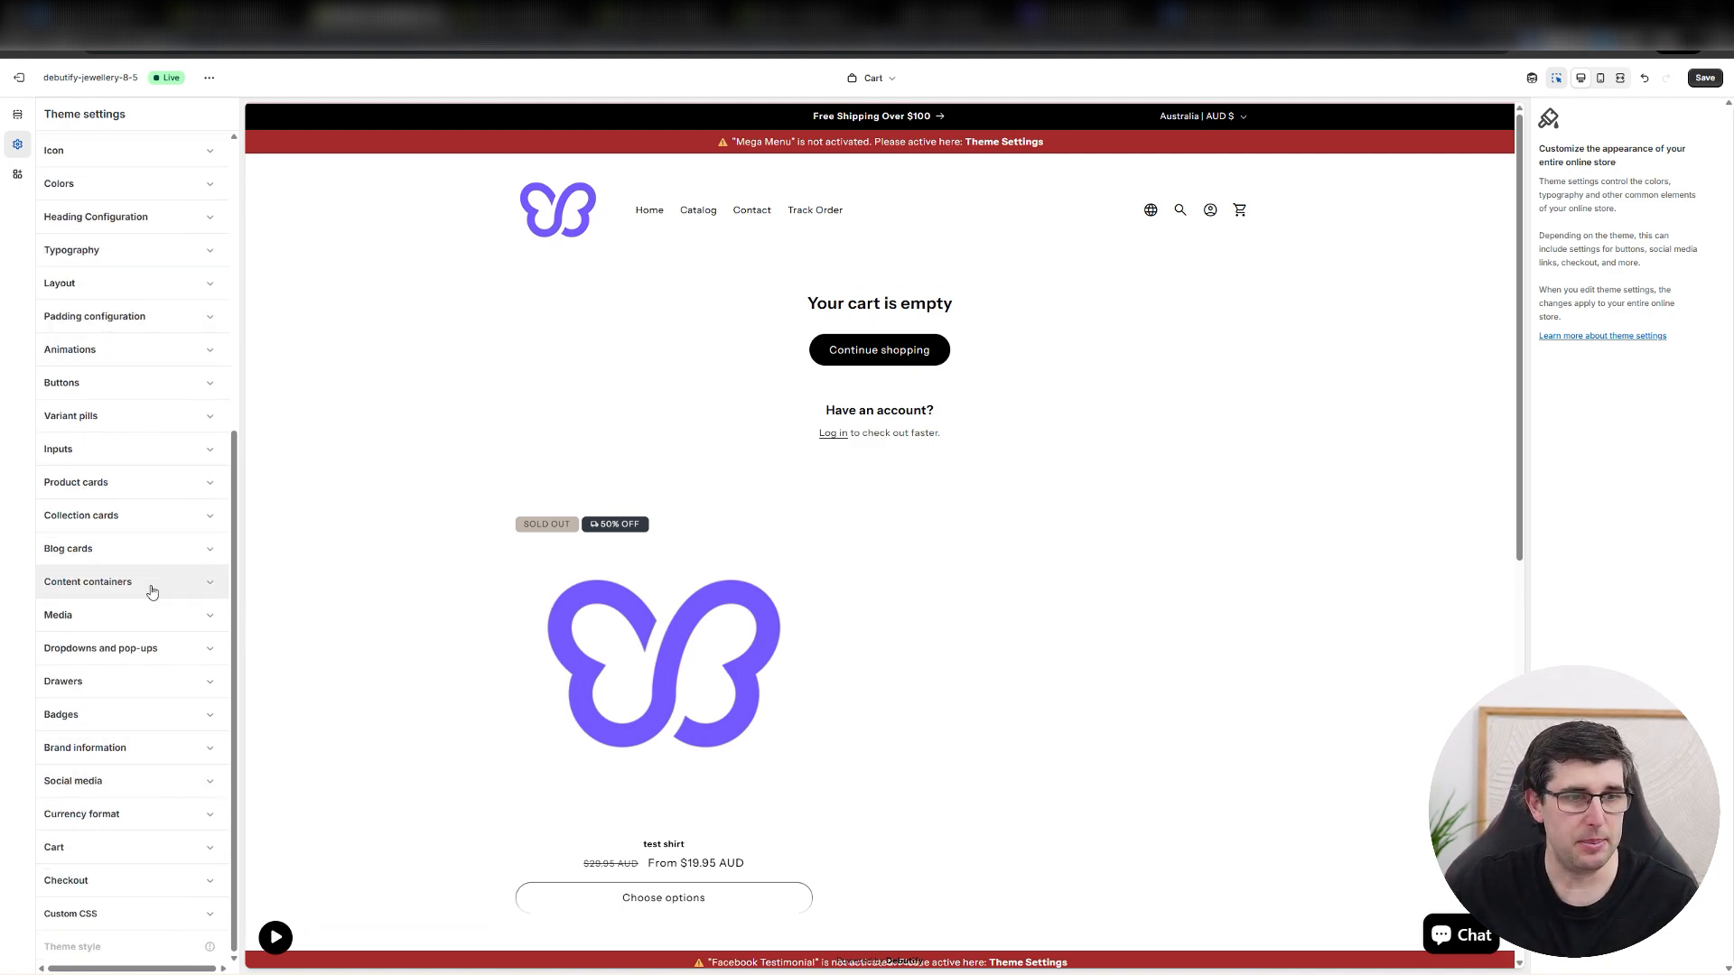
pyautogui.click(88, 684)
pyautogui.scroll(-3, 153, 596)
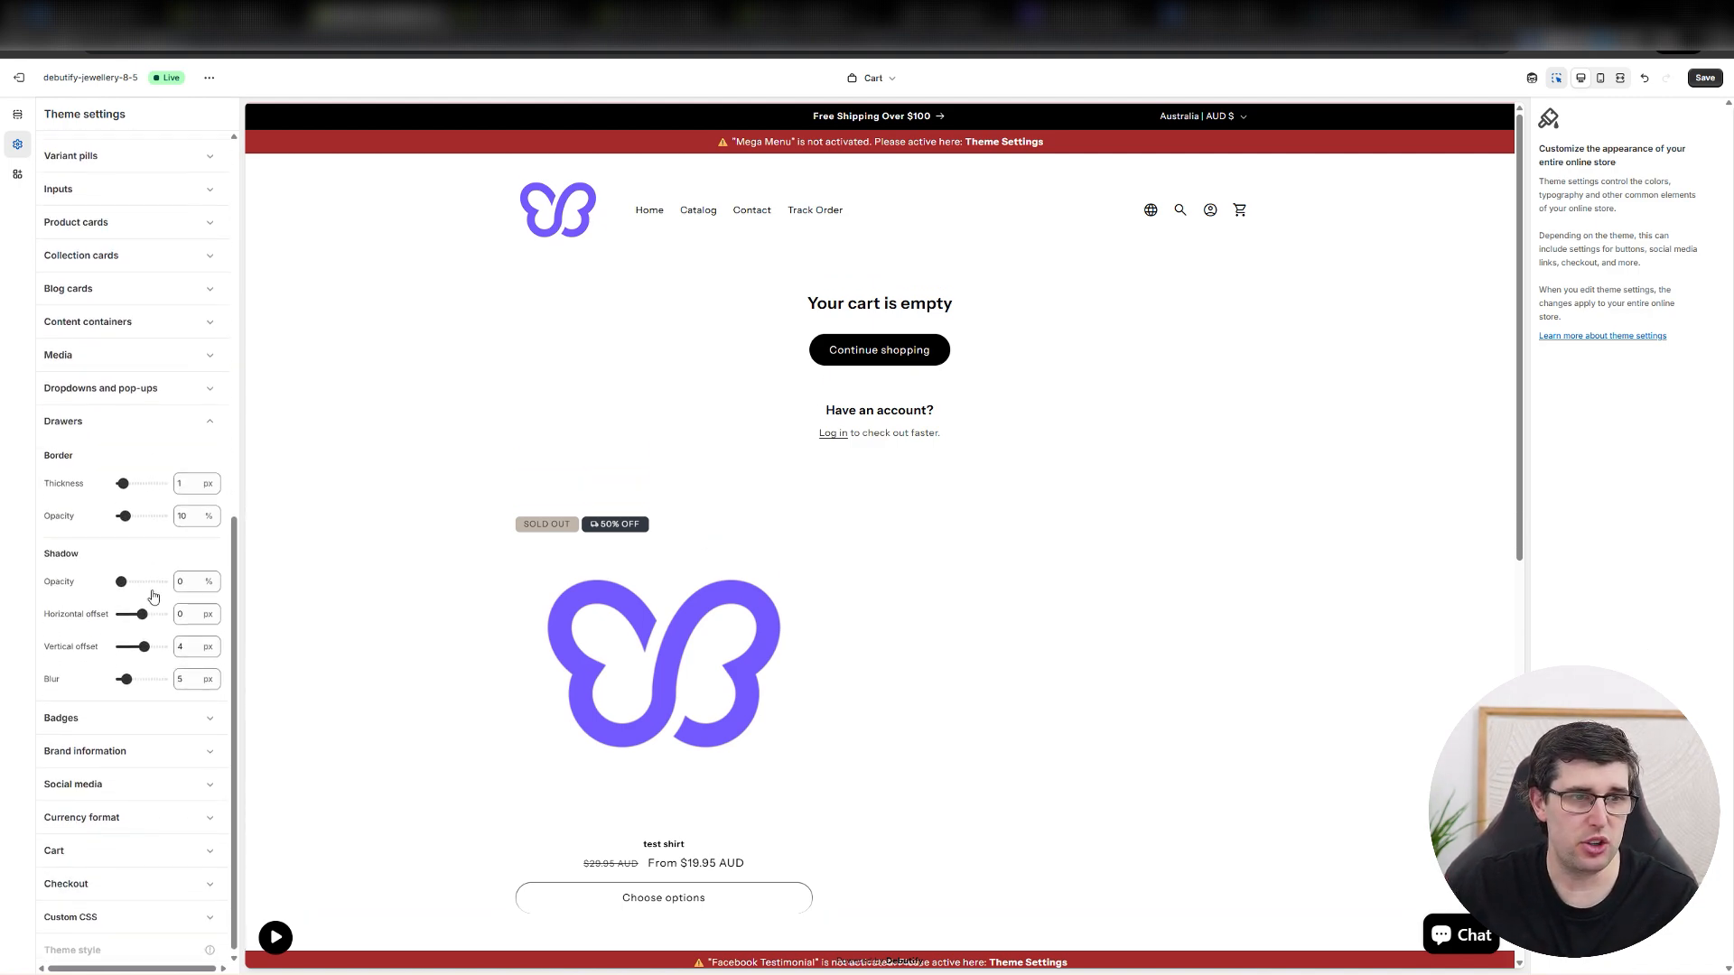
pyautogui.scroll(2, 154, 596)
pyautogui.click(106, 569)
pyautogui.scroll(5, 144, 505)
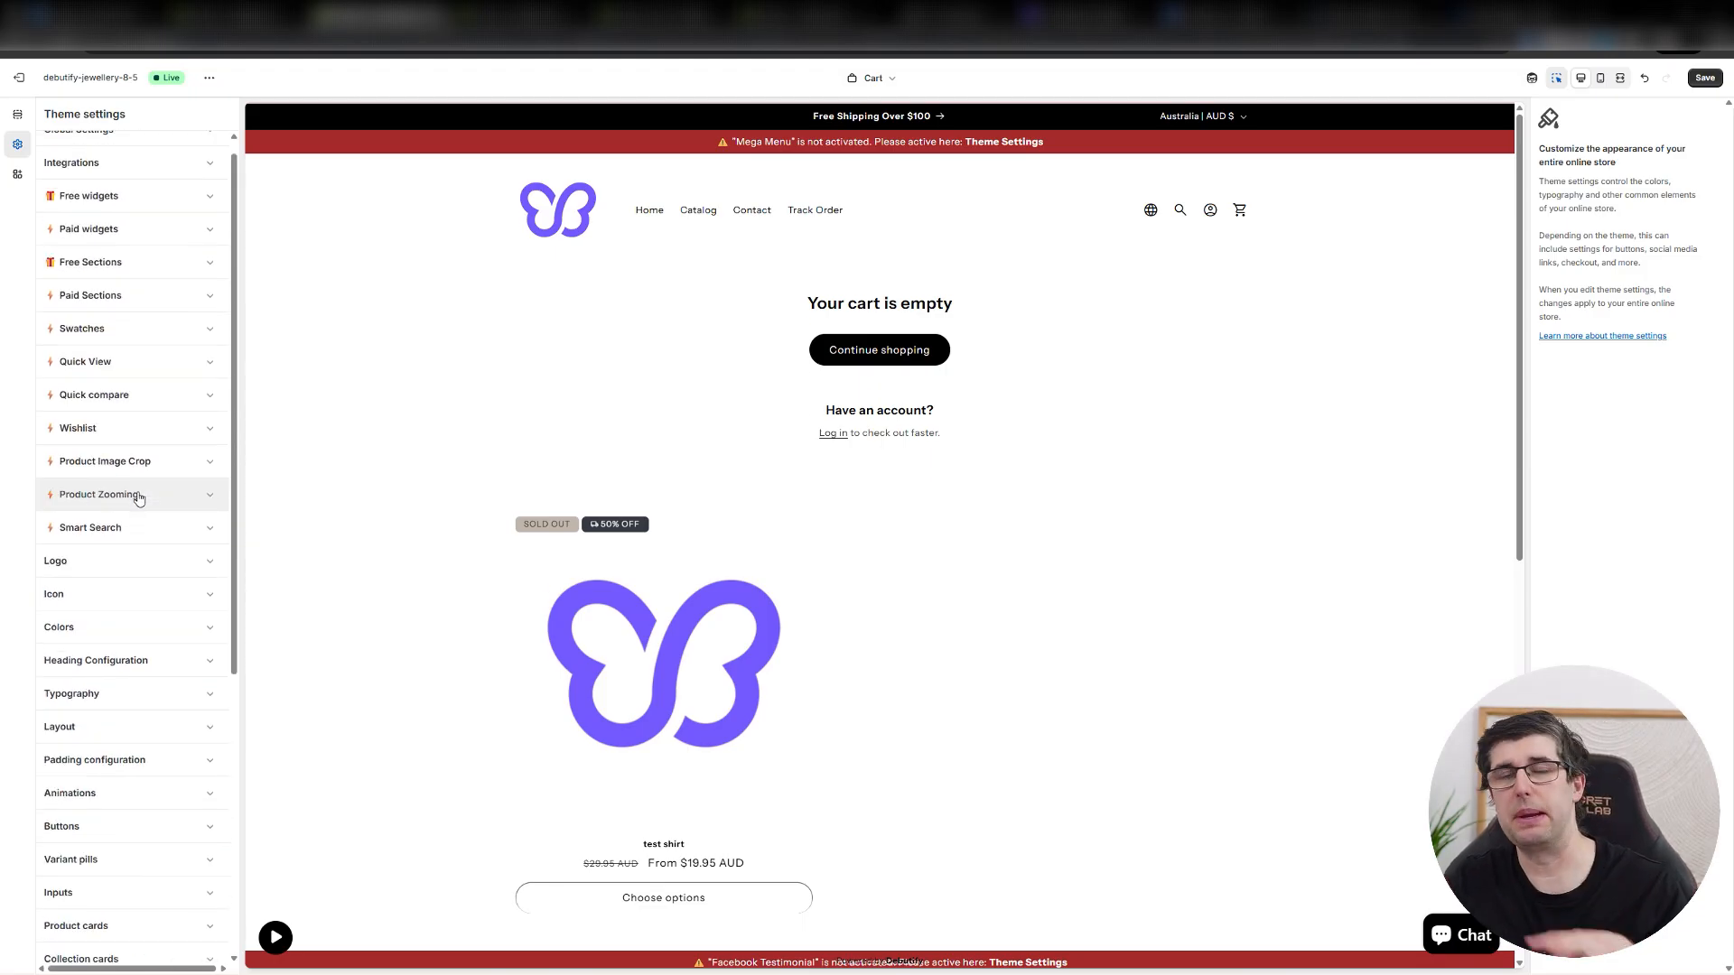
pyautogui.scroll(1, 138, 498)
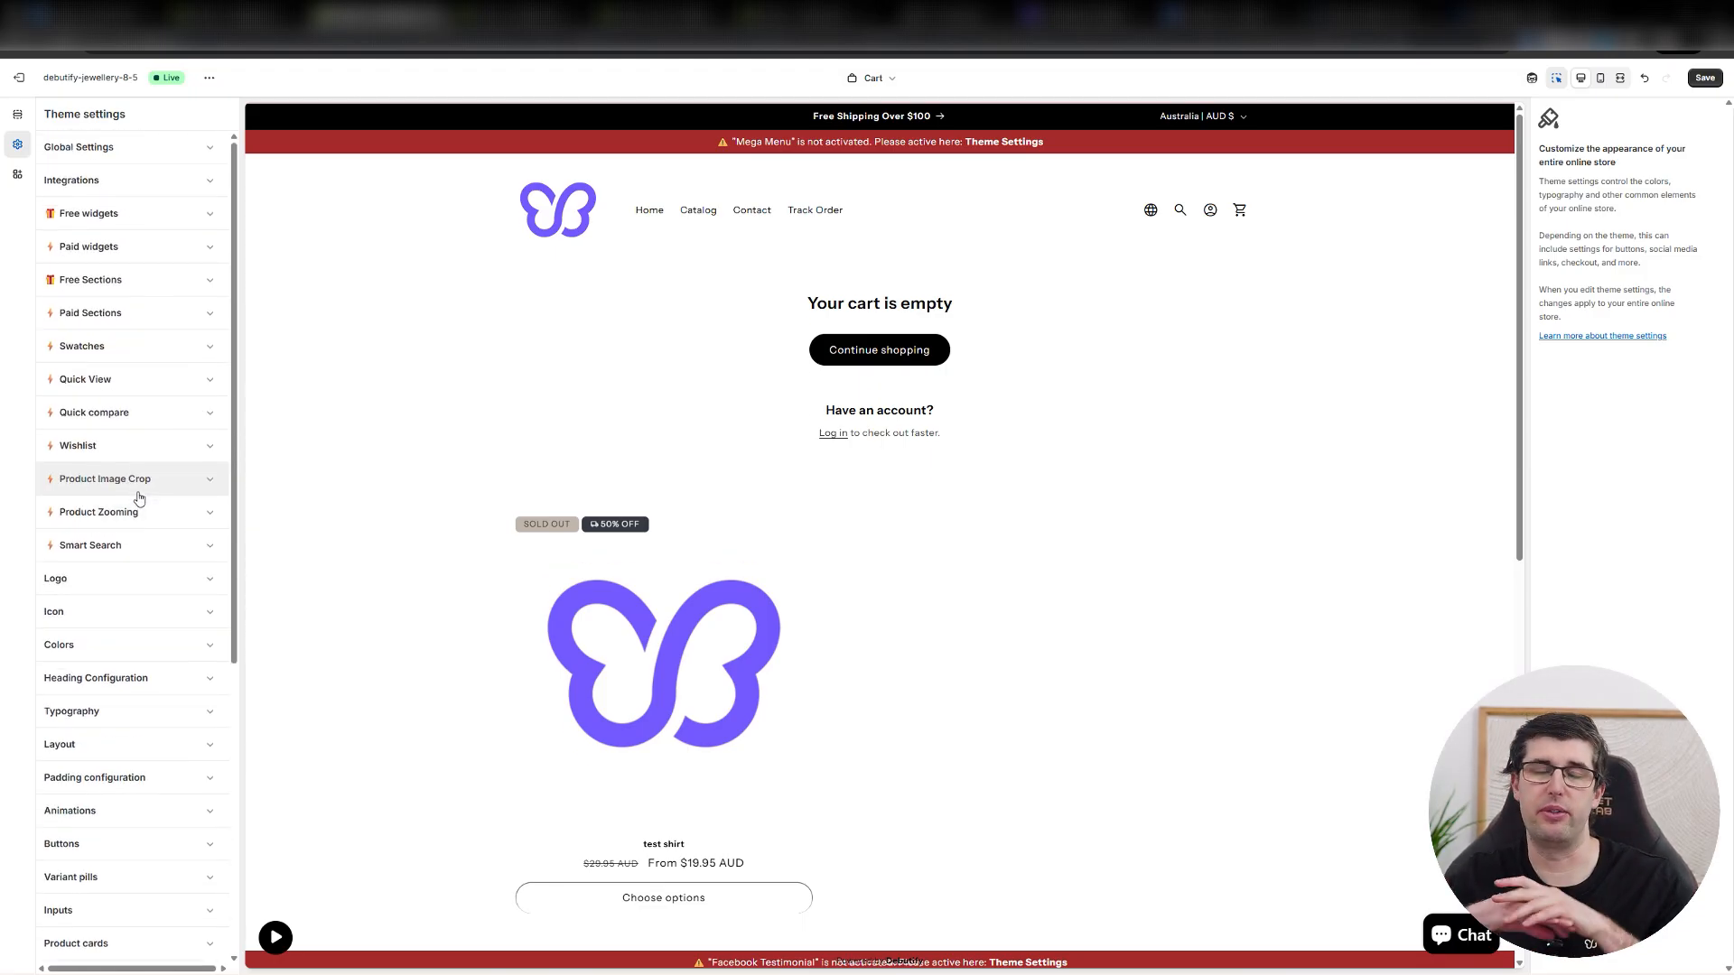